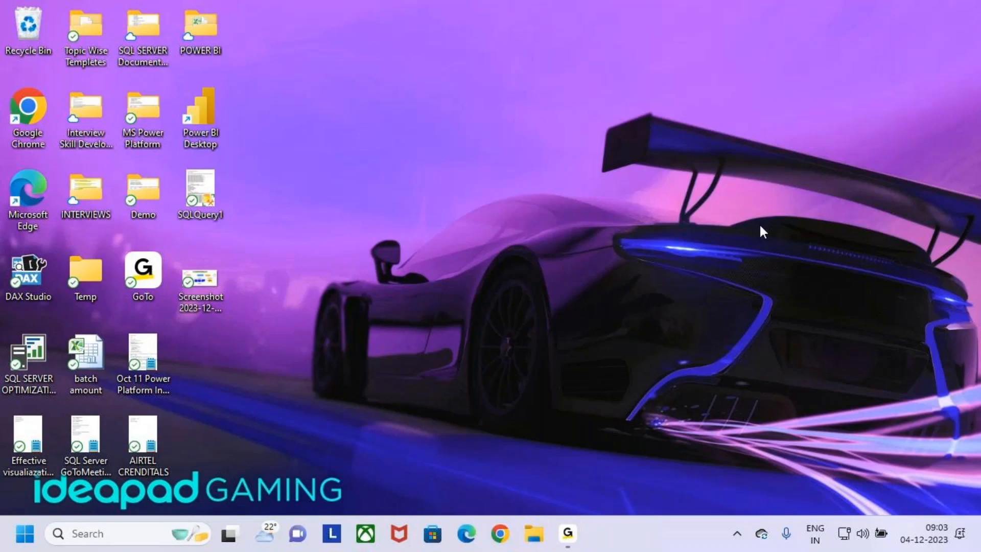
# Step: Open File Explorer and go to the Power Apps folder inside MS Power Platform on the Desktop
pyautogui.press('super+e')
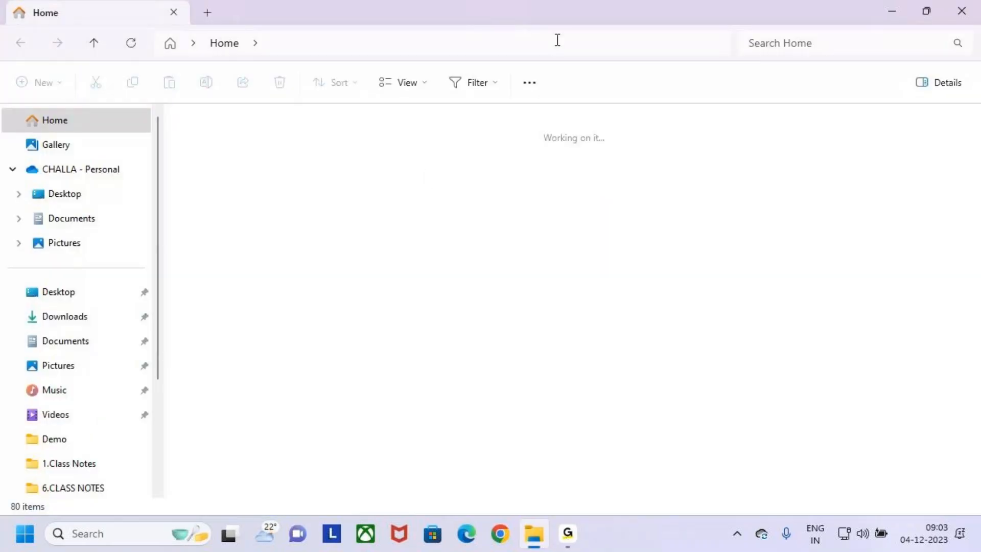
pyautogui.click(74, 192)
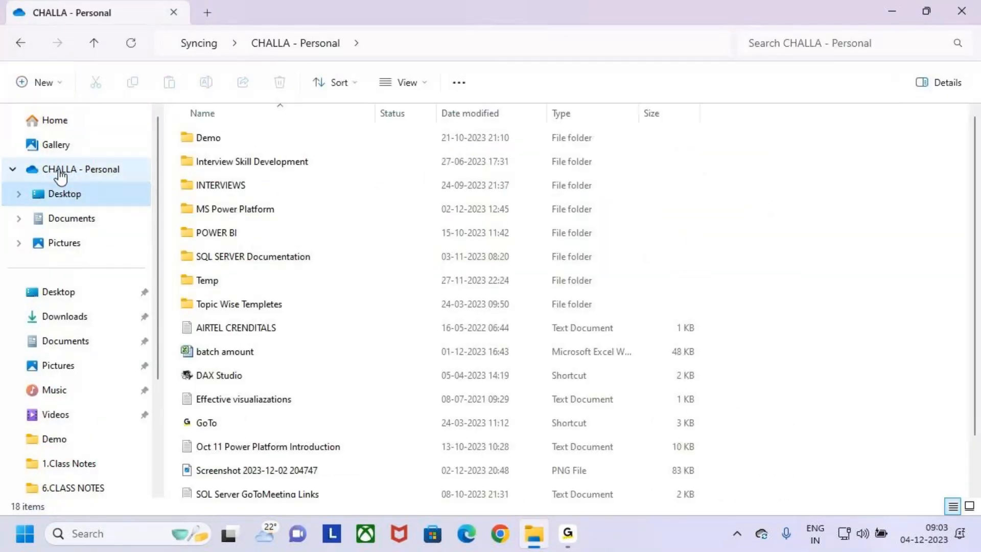
pyautogui.scroll(-1, 280, 314)
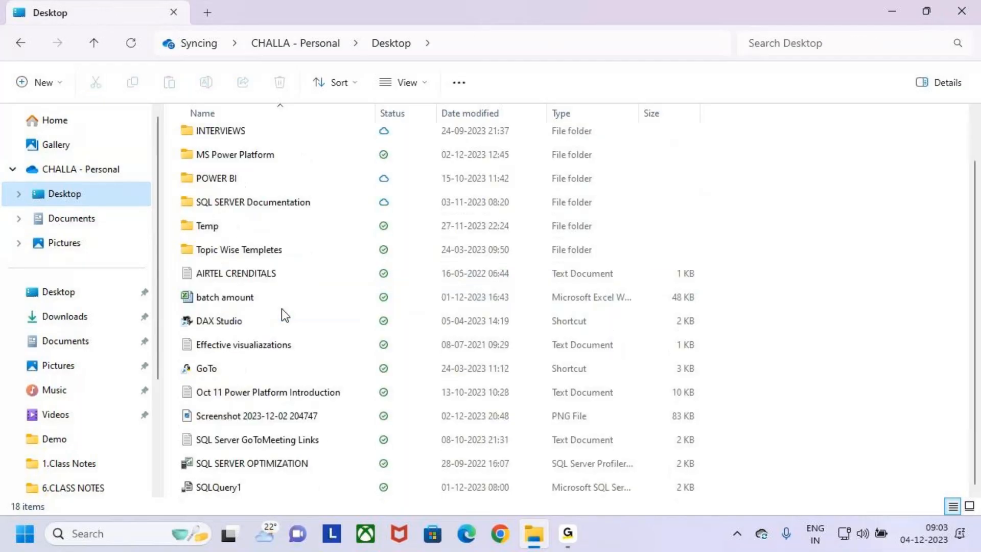
pyautogui.scroll(1, 276, 327)
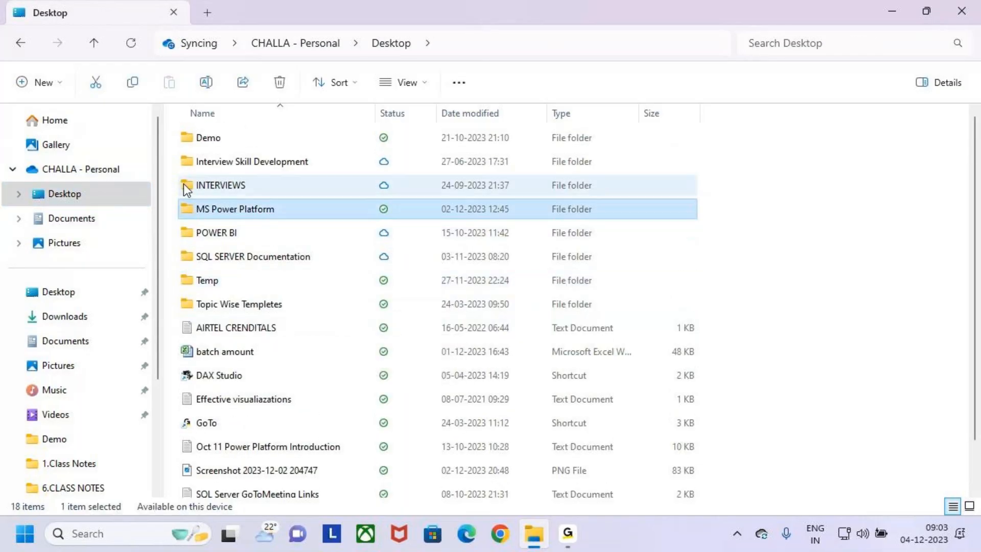
pyautogui.doubleClick(194, 209)
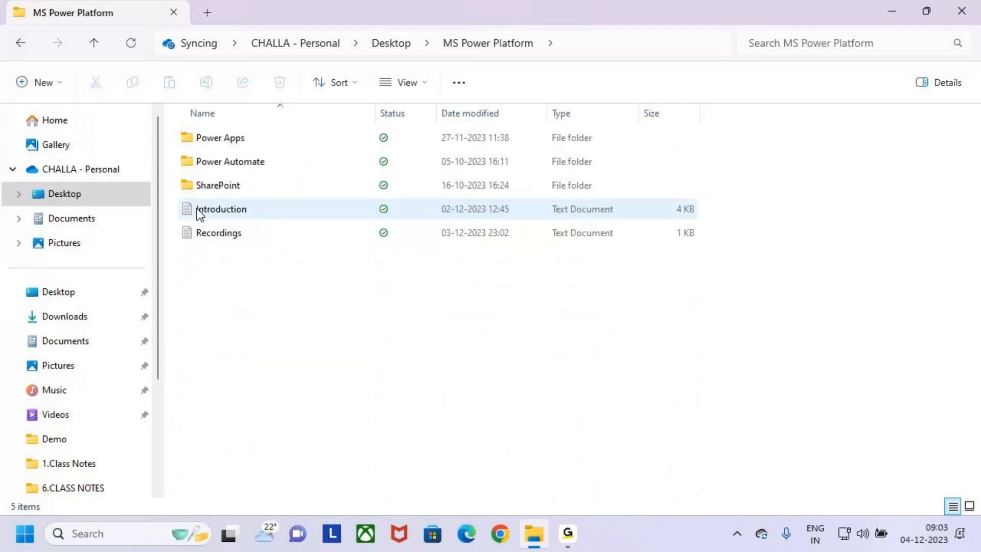
pyautogui.doubleClick(193, 140)
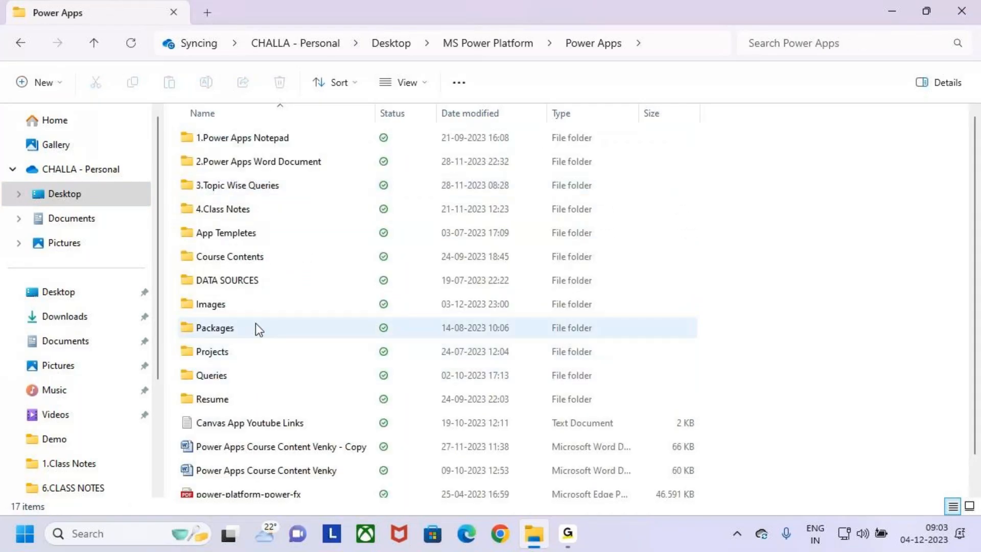
# Step: Open the text file "20.Components Class 1, 2, 3" from 4.Class Notes > BATCH 9 AM in a maximized window
pyautogui.click(186, 208)
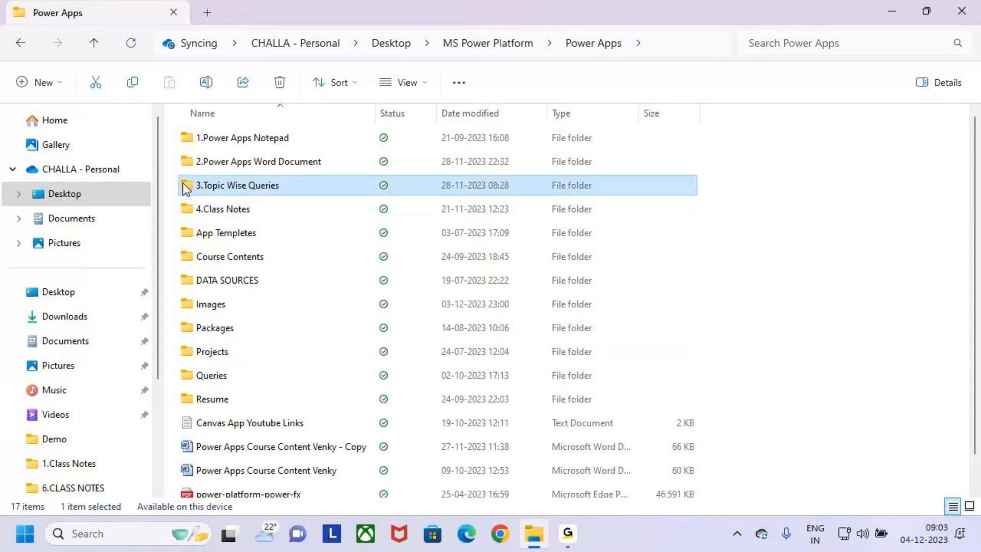
pyautogui.press('Return')
pyautogui.doubleClick(187, 159)
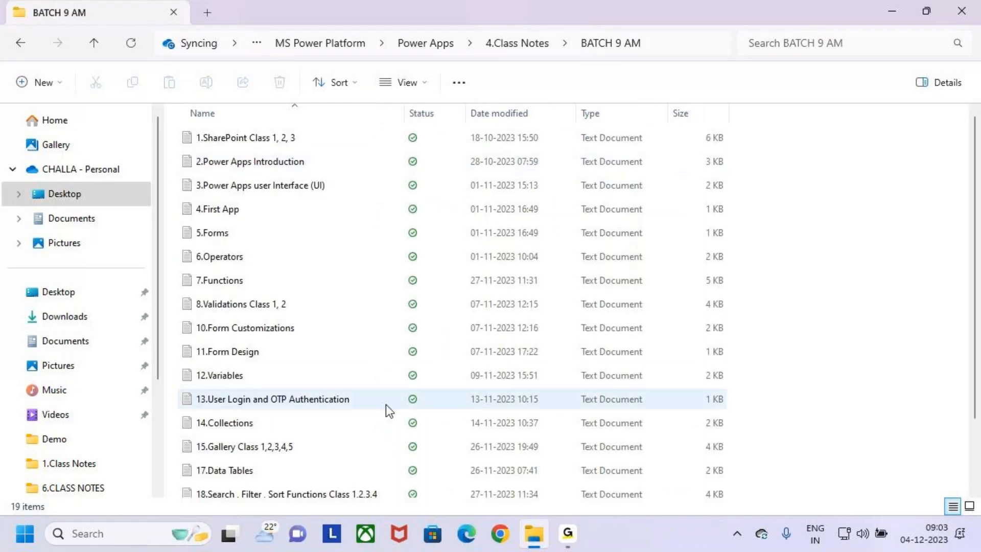
pyautogui.scroll(-2, 383, 409)
pyautogui.click(202, 460)
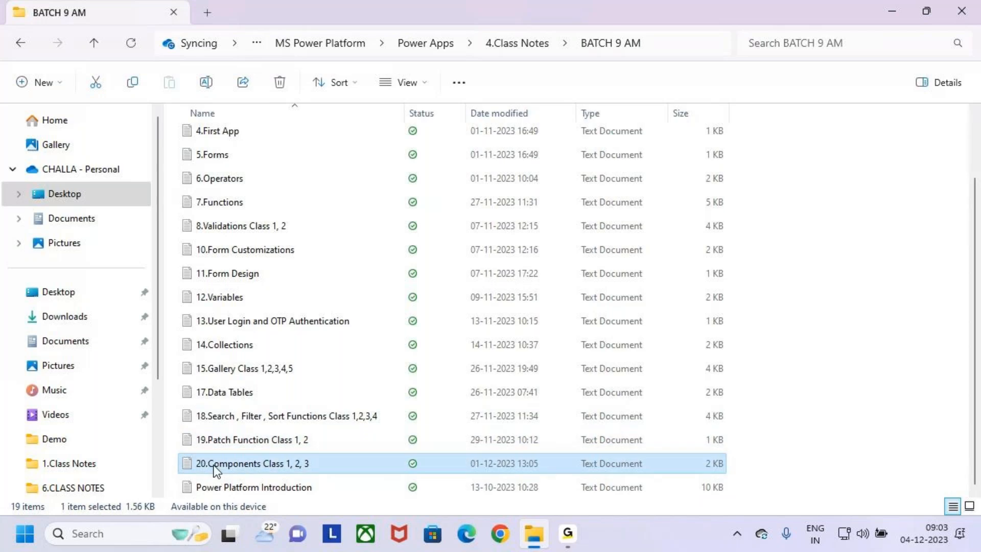
pyautogui.doubleClick(214, 466)
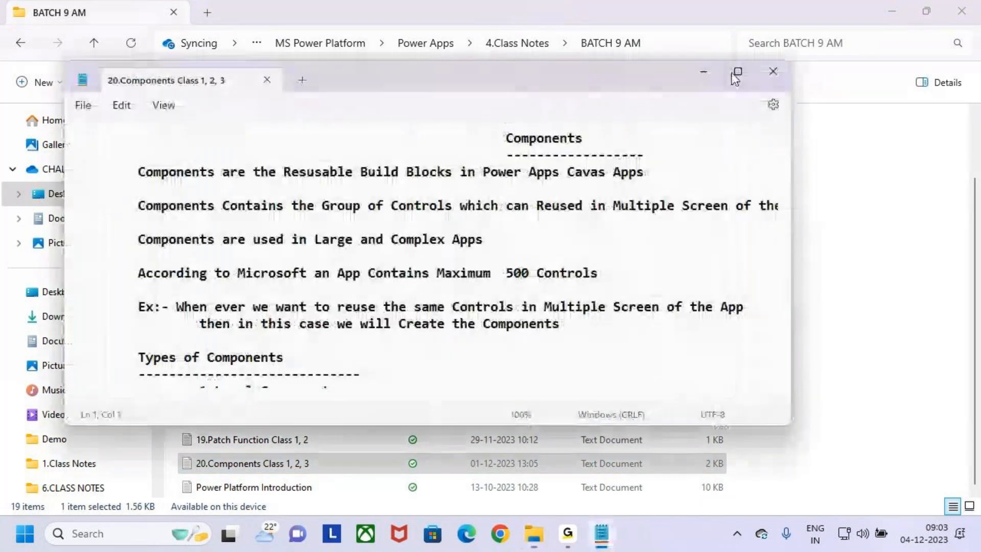
pyautogui.click(736, 76)
# Step: Set the Notepad font family to Trebuchet MS and return to the notes
pyautogui.click(56, 38)
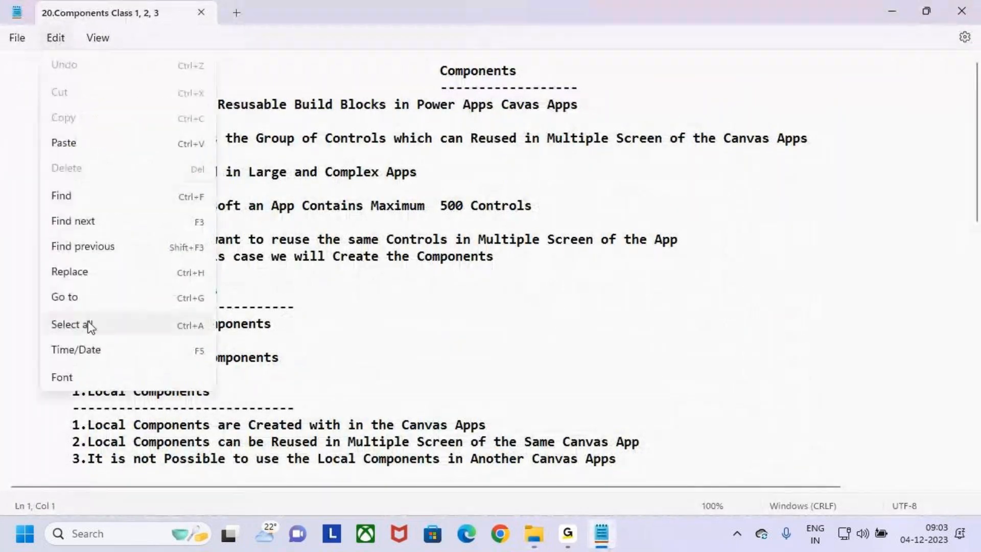
pyautogui.click(123, 379)
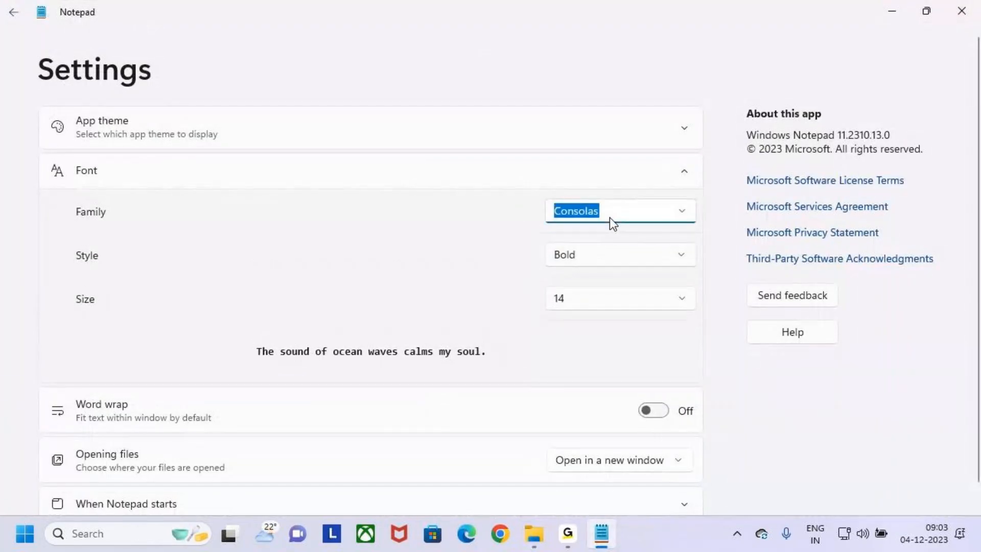
pyautogui.write('Trebuchet MS')
pyautogui.press('Return')
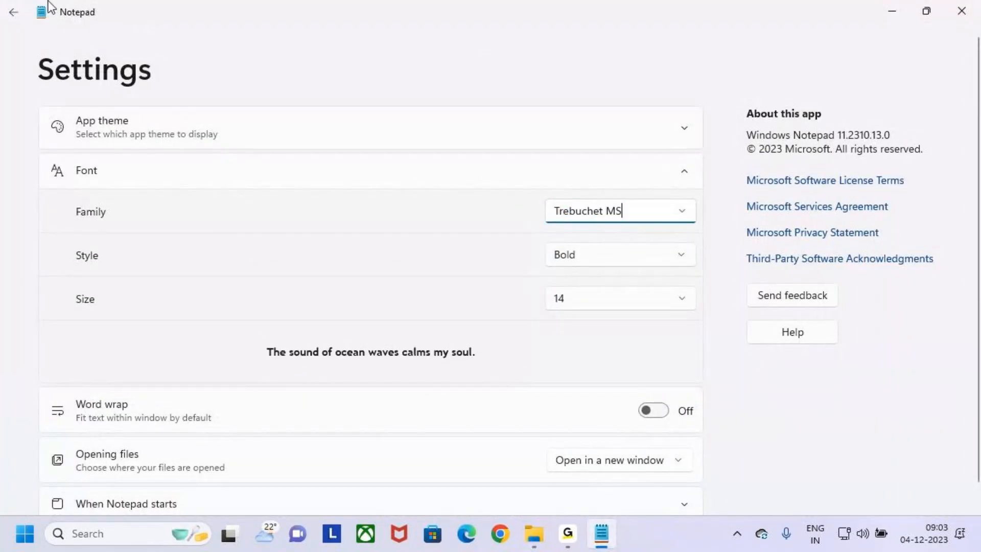
pyautogui.click(11, 13)
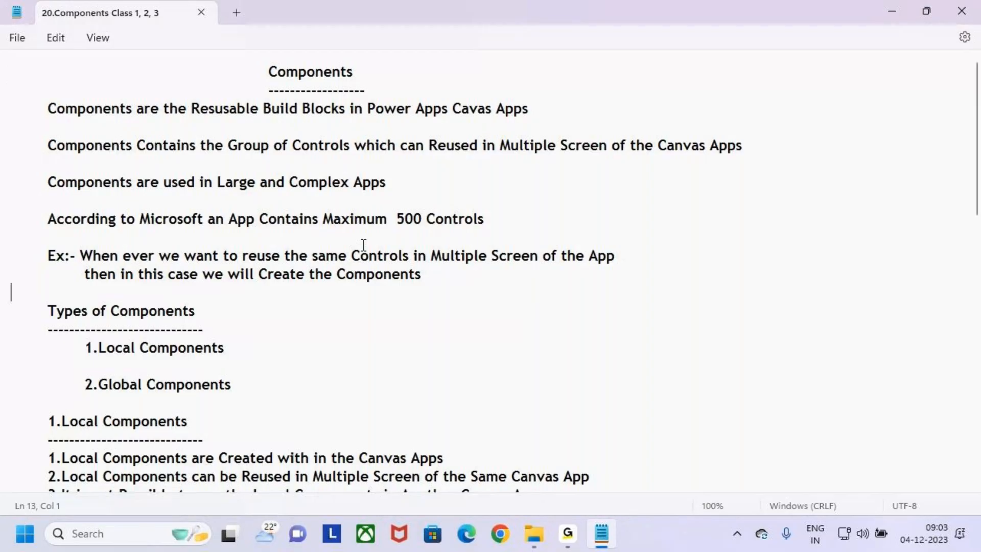
# Step: Review the Components notes, from the definition and types to the Local Components and Global Components sections
pyautogui.moveTo(271, 77); pyautogui.dragTo(383, 79)
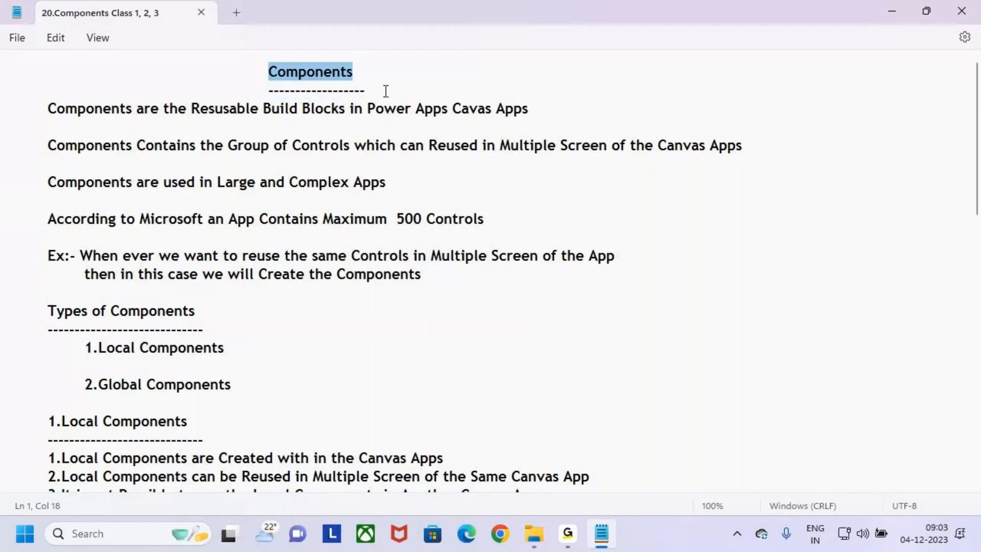
pyautogui.click(386, 92)
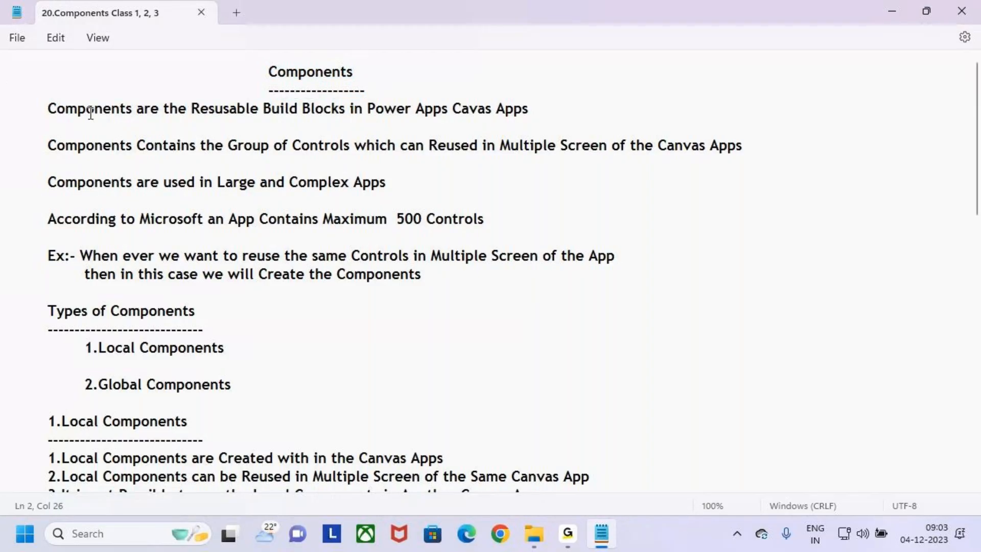
pyautogui.moveTo(56, 109); pyautogui.dragTo(91, 137)
pyautogui.moveTo(39, 98); pyautogui.dragTo(445, 281)
pyautogui.scroll(-3, 417, 291)
pyautogui.moveTo(31, 121); pyautogui.dragTo(266, 210)
pyautogui.click(288, 196)
pyautogui.moveTo(47, 231); pyautogui.dragTo(621, 306)
pyautogui.scroll(-2, 267, 322)
pyautogui.moveTo(48, 231)
pyautogui.mouseDown()
pyautogui.moveTo(361, 306)
pyautogui.moveTo(584, 312)
pyautogui.mouseUp()
pyautogui.click(584, 311)
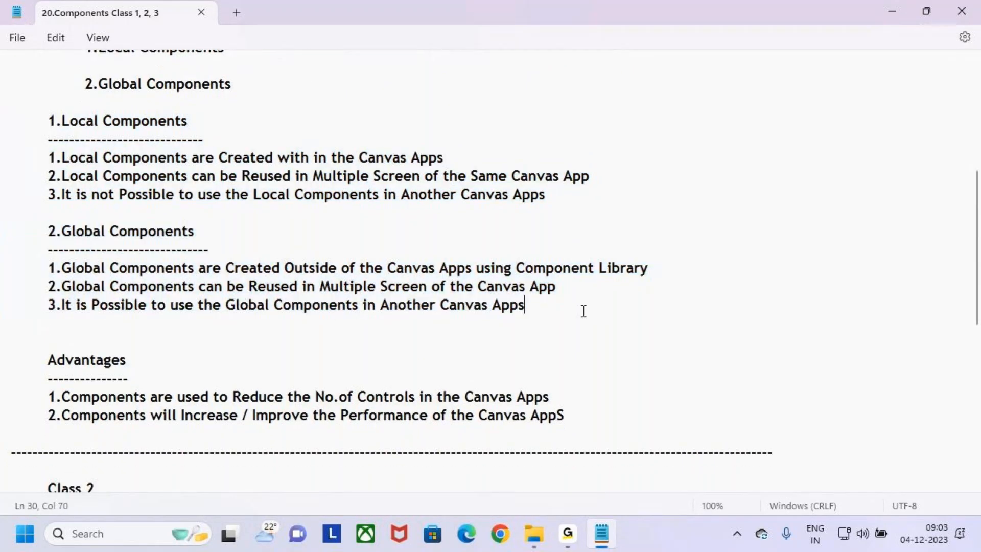
pyautogui.hotkey('ctrl', '2')
pyautogui.moveTo(46, 112); pyautogui.dragTo(679, 215)
pyautogui.moveTo(46, 226)
pyautogui.mouseDown()
pyautogui.moveTo(427, 330)
pyautogui.moveTo(662, 343)
pyautogui.mouseUp()
pyautogui.press('Escape')
pyautogui.scroll(-3, 67, 357)
# Step: Correct "AppS" to "Apps" at the end of the second advantage and save the file
pyautogui.moveTo(47, 195); pyautogui.dragTo(585, 254)
pyautogui.click(585, 254)
pyautogui.press('BackSpace')
pyautogui.write('s')
pyautogui.hotkey('ctrl', 's')
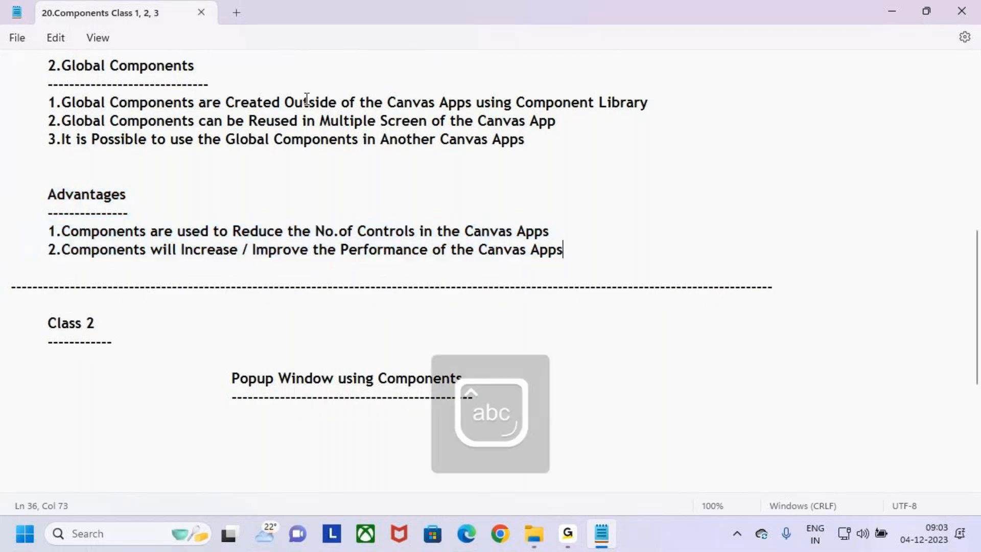
# Step: Review the Class 2 section and its "Popup Window using Components" heading
pyautogui.scroll(-3, 61, 184)
pyautogui.moveTo(48, 159); pyautogui.dragTo(124, 163)
pyautogui.click(293, 213)
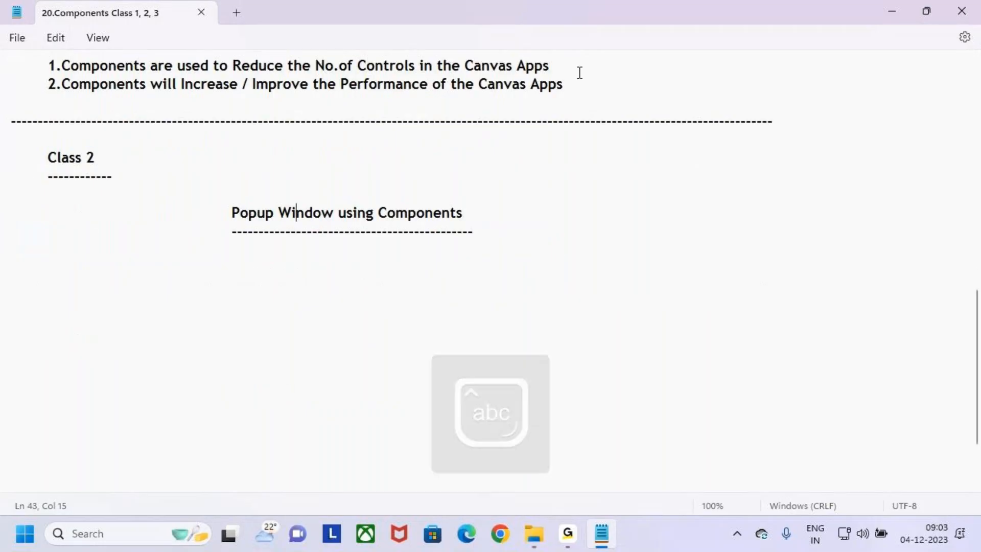
pyautogui.moveTo(231, 212); pyautogui.dragTo(477, 233)
pyautogui.click(497, 234)
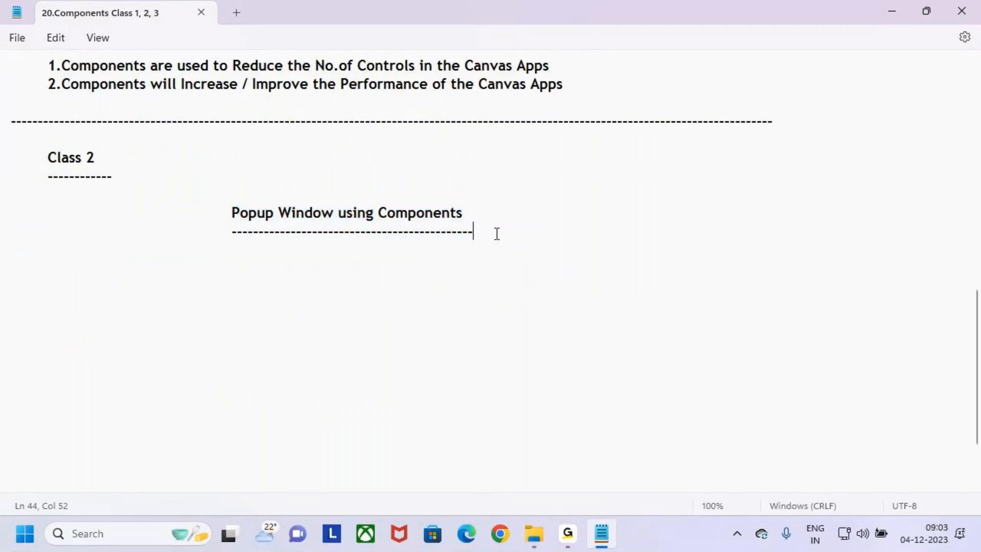
pyautogui.hotkey('ctrl', '2')
pyautogui.moveTo(226, 200); pyautogui.dragTo(476, 243)
pyautogui.moveTo(362, 195); pyautogui.dragTo(423, 154)
pyautogui.press('Escape')
# Step: Adjust the dashed underline of "Popup Window using Components" and start a new dashed line a few lines below it
pyautogui.press('BackSpace')
pyautogui.press('BackSpace')
pyautogui.press('BackSpace')
pyautogui.press('BackSpace')
pyautogui.press('BackSpace')
pyautogui.write('-------')
pyautogui.press('Return')
pyautogui.press('Return')
pyautogui.press('Return')
pyautogui.write('--------------------')
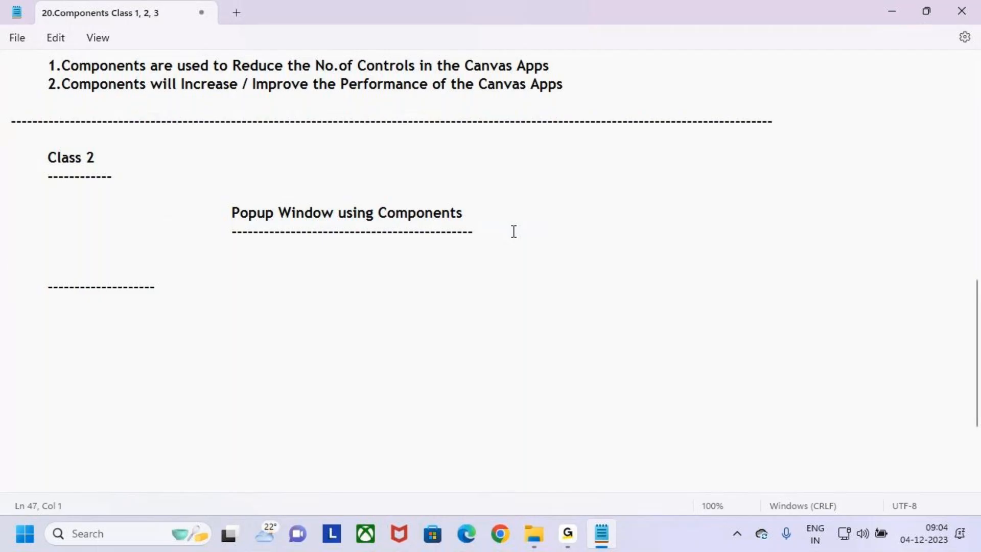
# Step: Turn the new dashed line into a full-width separator starting at the margin, and begin an indented line below it
pyautogui.press('BackSpace')
pyautogui.press('Right')
pyautogui.press('Right')
pyautogui.press('BackSpace')
pyautogui.press('BackSpace')
pyautogui.press('BackSpace')
pyautogui.write('-------------------------------------------------------------------------------------------------------------------------------')
pyautogui.press('Return')
pyautogui.press('Return')
pyautogui.press('Tab')
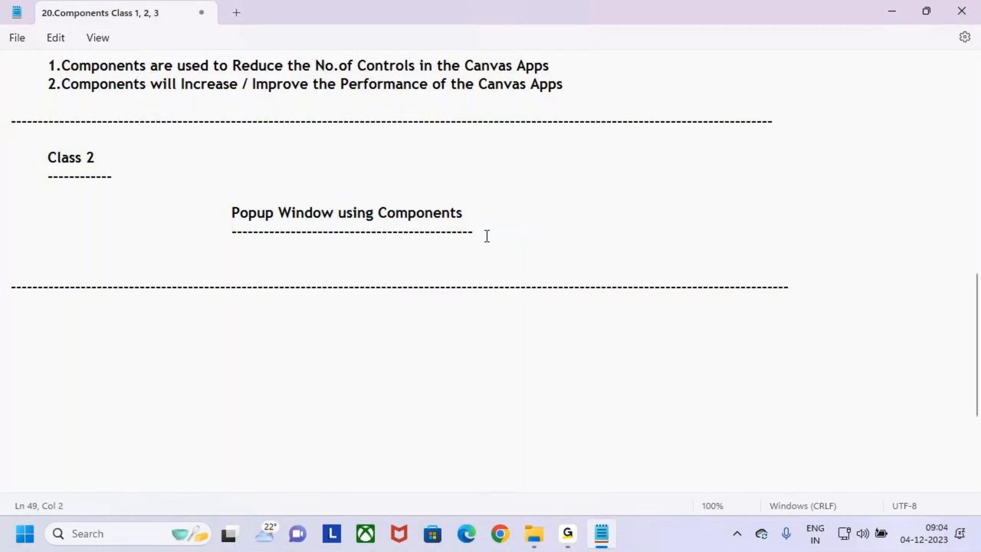
# Step: Add the heading "Class 3" with a dashed underline below the separator
pyautogui.scroll(-3, 478, 235)
pyautogui.write('Class 3')
pyautogui.press('Return')
pyautogui.press('Tab')
pyautogui.write('-----------')
pyautogui.press('Return')
pyautogui.press('Tab')
# Step: Add about twenty blank lines below the Class 3 underline
pyautogui.press('Return')
pyautogui.press('Return')
pyautogui.press('Return')
pyautogui.press('Return')
pyautogui.press('Return')
pyautogui.press('Return')
pyautogui.press('Return')
pyautogui.press('Return')
pyautogui.press('Return')
pyautogui.press('Return')
pyautogui.press('Return')
pyautogui.press('Return')
pyautogui.press('Return')
pyautogui.press('Return')
pyautogui.press('Return')
pyautogui.press('Return')
pyautogui.press('Return')
pyautogui.press('Return')
pyautogui.press('Return')
pyautogui.press('Return')
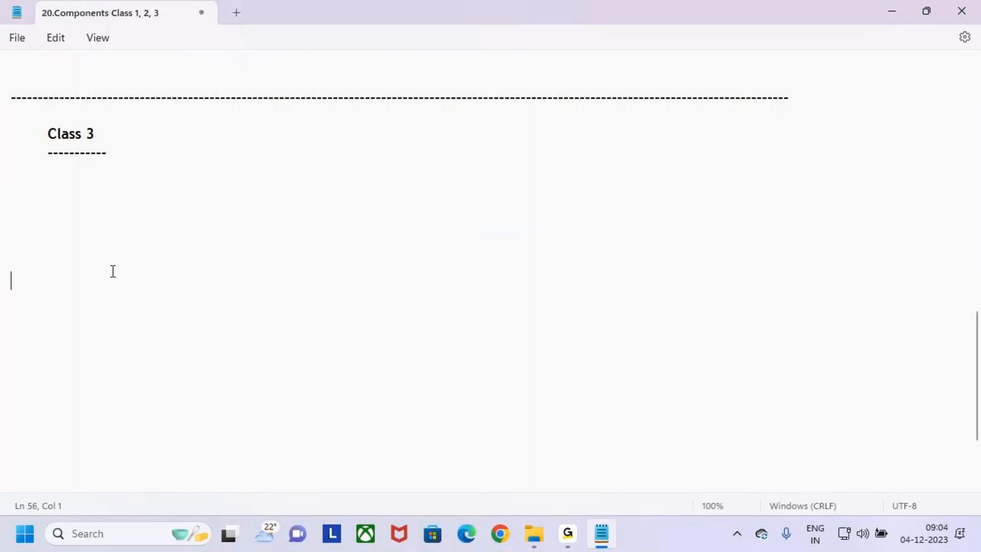
pyautogui.press('Return')
pyautogui.scroll(1, 125, 243)
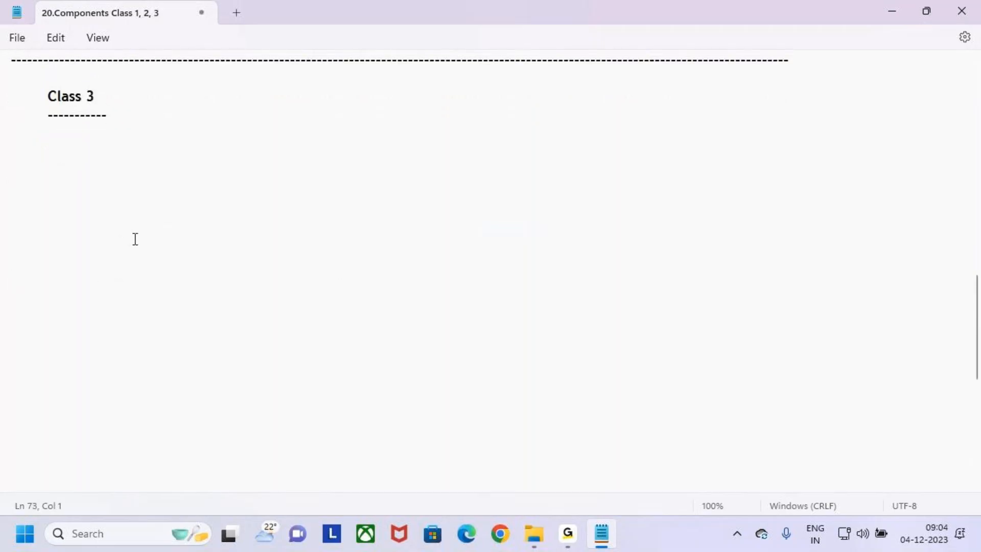
pyautogui.moveTo(978, 318); pyautogui.dragTo(978, 299)
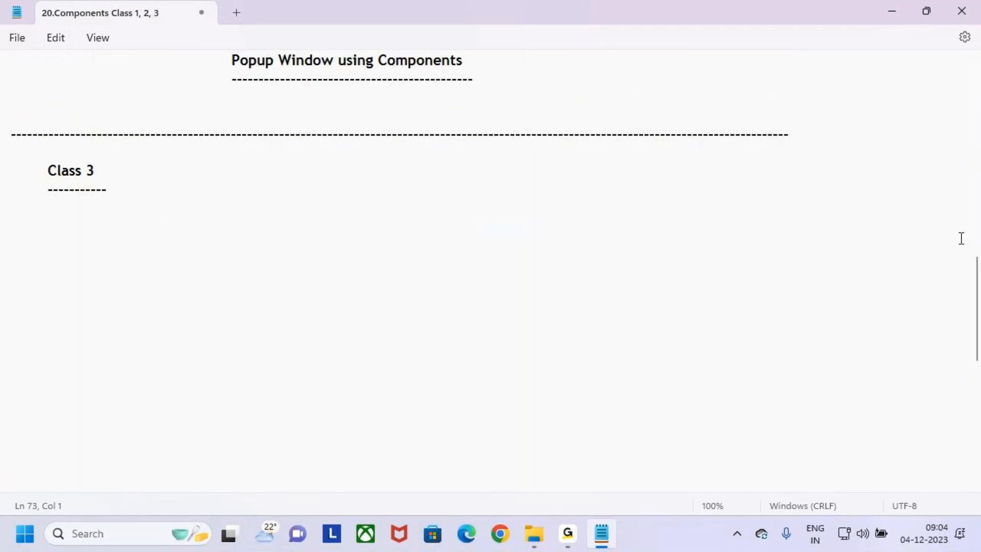
# Step: Enter the indented topic title "Left Navigation using Componentsts" two lines below the Class 3 underline
pyautogui.scroll(-2, 850, 252)
pyautogui.click(132, 84)
pyautogui.press('Return')
pyautogui.press('Return')
pyautogui.press('Tab')
pyautogui.press('Tab')
pyautogui.write('Left Navigation using Comp')
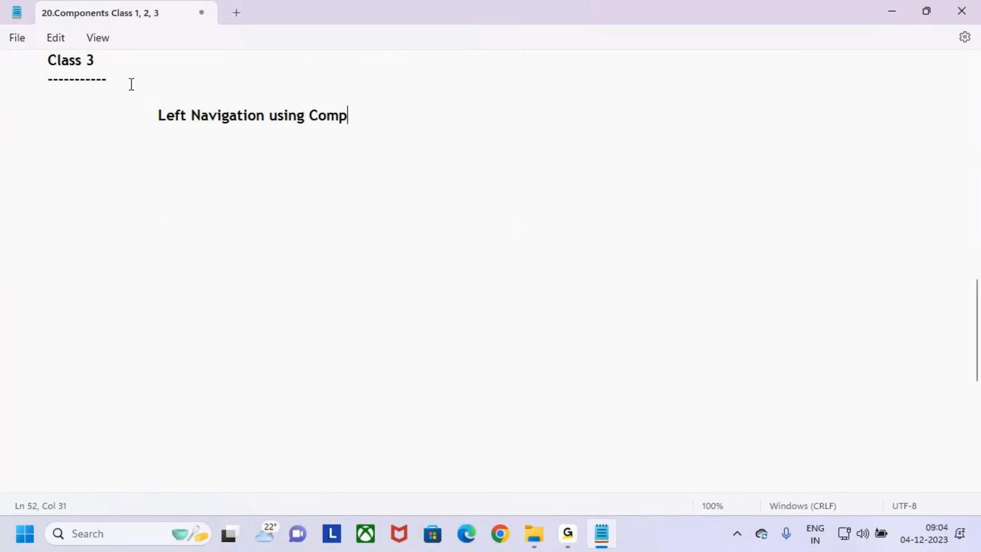
pyautogui.write('onents')
pyautogui.press('Return')
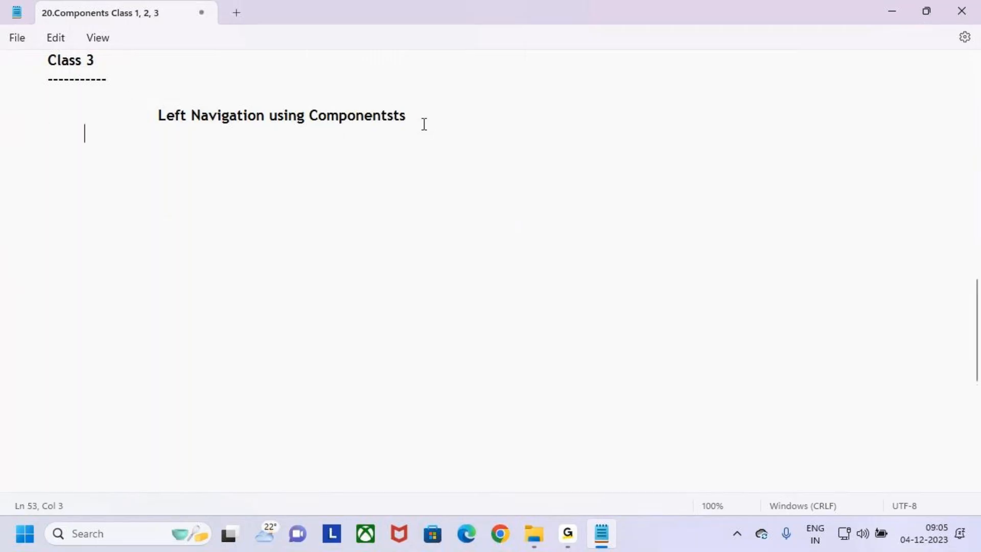
# Step: Underline the Left Navigation topic title with a row of dashes about as long as the title
pyautogui.write('-----')
pyautogui.press('BackSpace')
pyautogui.press('BackSpace')
pyautogui.press('BackSpace')
pyautogui.press('BackSpace')
pyautogui.press('BackSpace')
pyautogui.press('BackSpace')
pyautogui.write('-----------------------------------')
pyautogui.press('BackSpace')
pyautogui.press('BackSpace')
pyautogui.press('BackSpace')
pyautogui.press('BackSpace')
pyautogui.press('BackSpace')
pyautogui.press('BackSpace')
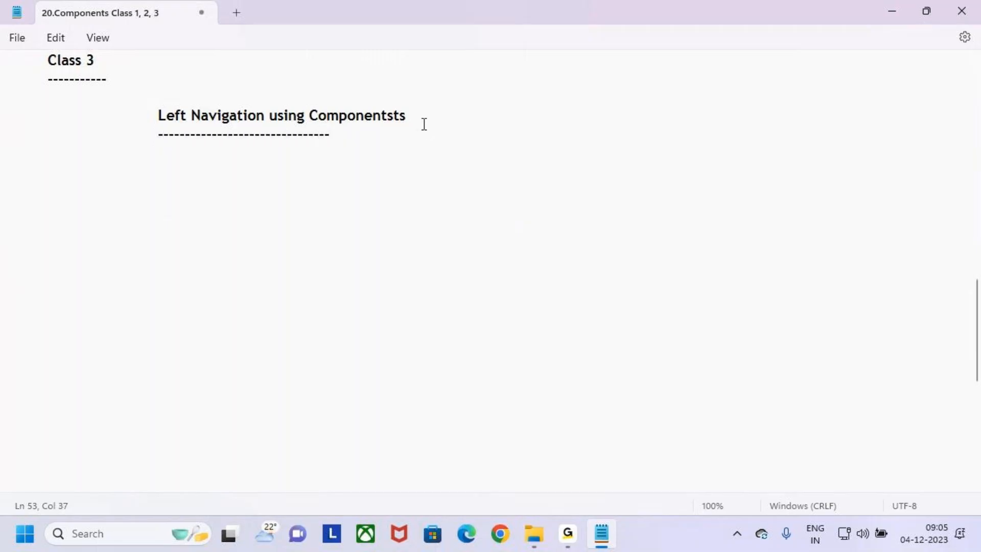
pyautogui.write('-----------------')
pyautogui.press('BackSpace')
pyautogui.press('BackSpace')
pyautogui.press('BackSpace')
pyautogui.write('----')
# Step: Switch to Google Chrome and open the Power Apps home page at make.powerapps.com
pyautogui.click(506, 533)
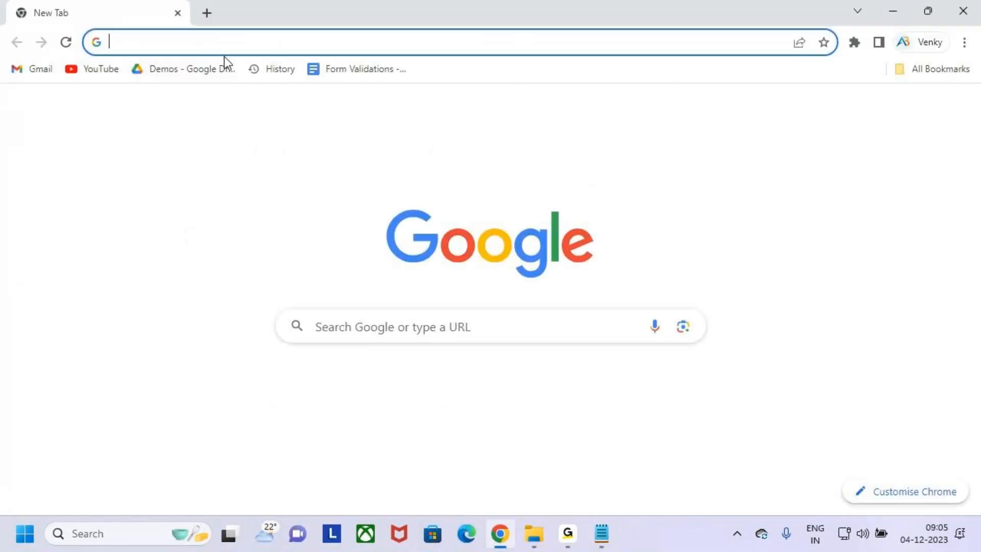
pyautogui.click(221, 41)
pyautogui.write('maje')
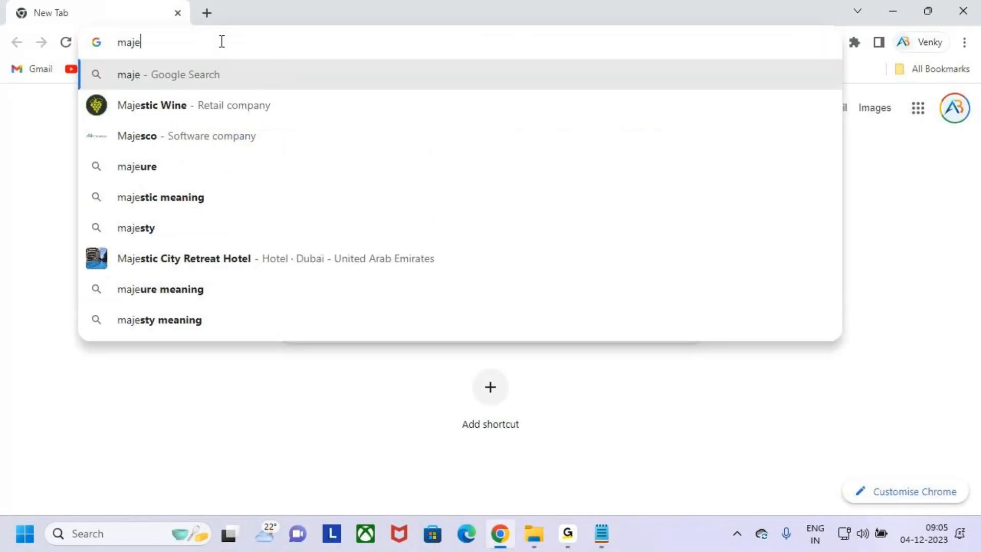
pyautogui.press('Escape')
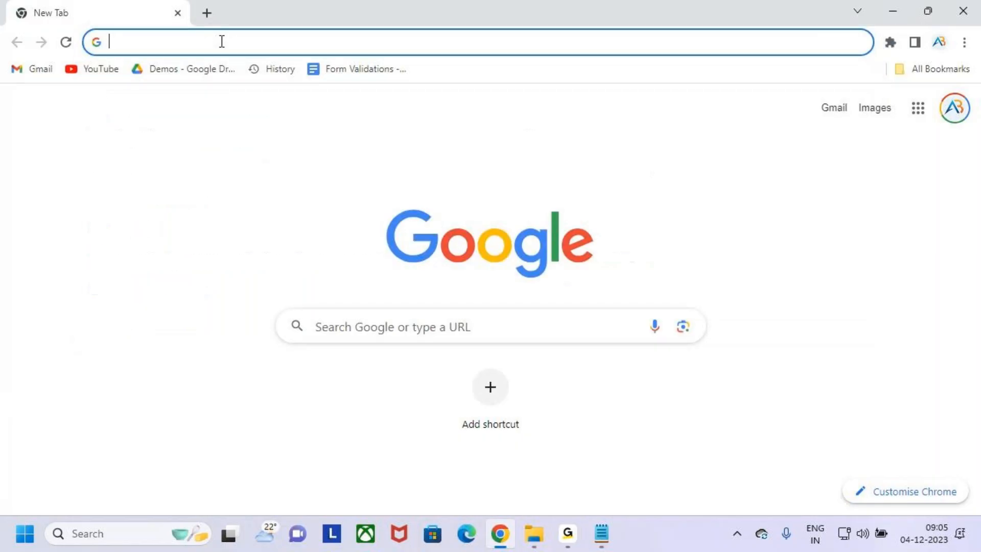
pyautogui.write('m')
pyautogui.press('Right')
pyautogui.press('Return')
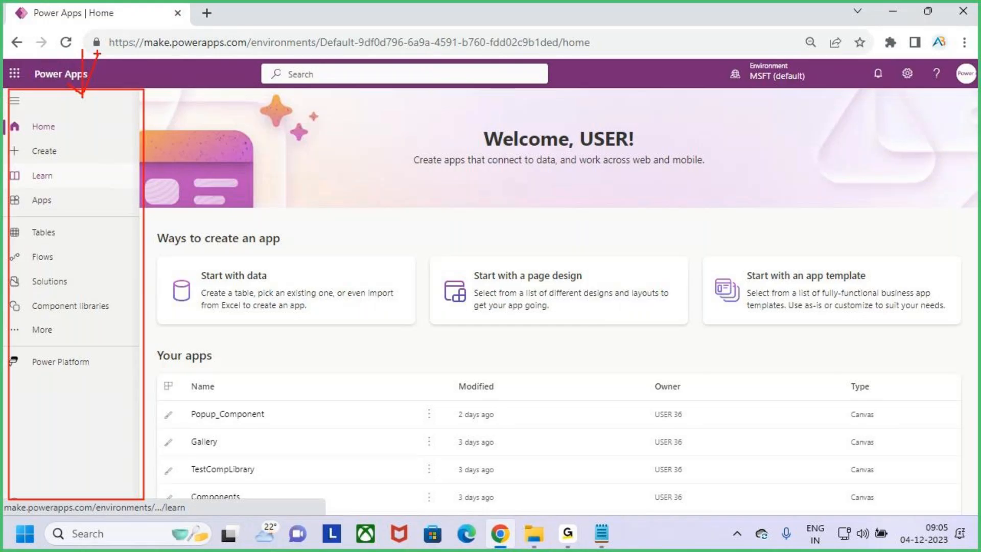
# Step: Collapse and expand the Power Apps navigation pane to examine how it behaves and which items it contains
pyautogui.click(13, 104)
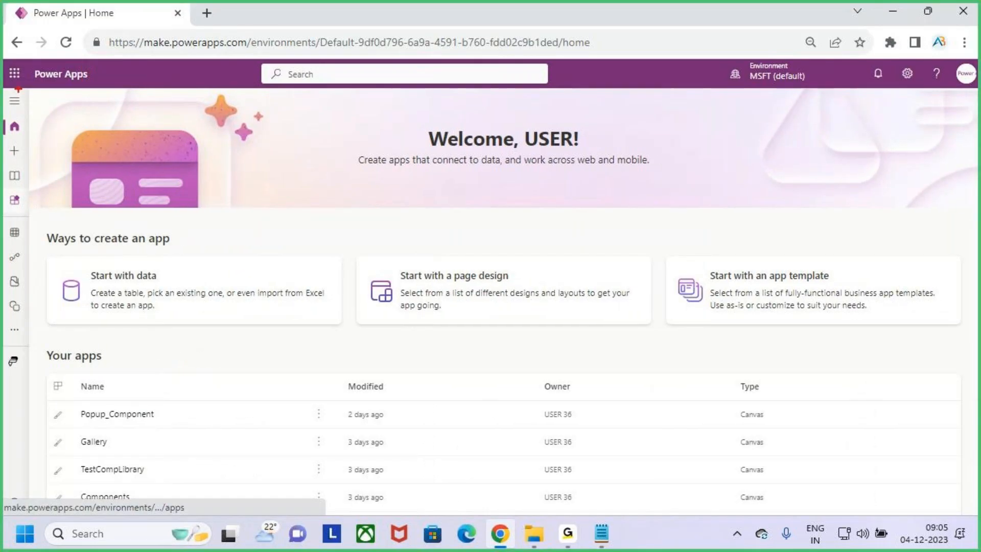
pyautogui.click(14, 101)
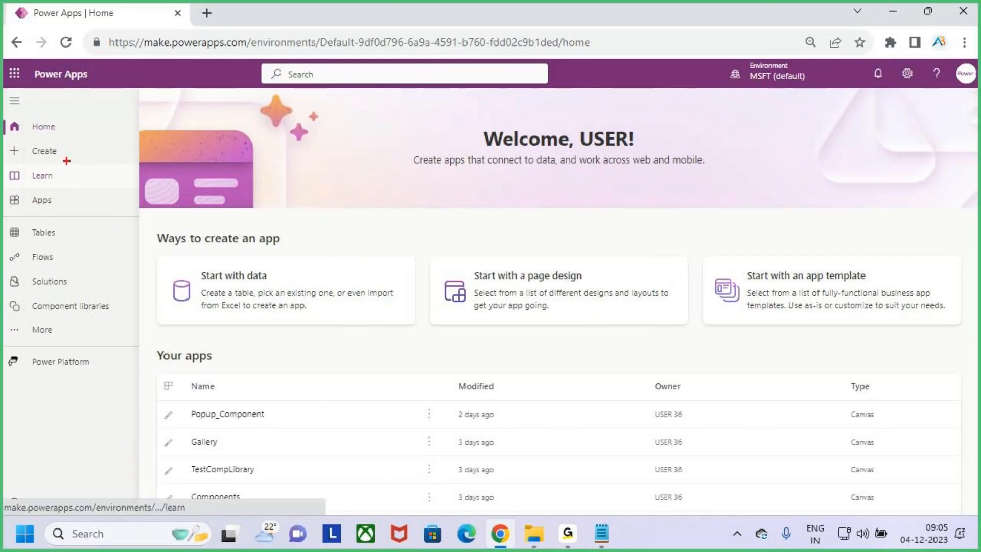
pyautogui.moveTo(33, 134)
pyautogui.mouseDown()
pyautogui.moveTo(48, 136)
pyautogui.moveTo(50, 161)
pyautogui.mouseUp()
pyautogui.moveTo(6, 93)
pyautogui.mouseDown()
pyautogui.moveTo(128, 329)
pyautogui.moveTo(136, 417)
pyautogui.mouseUp()
pyautogui.press('Escape')
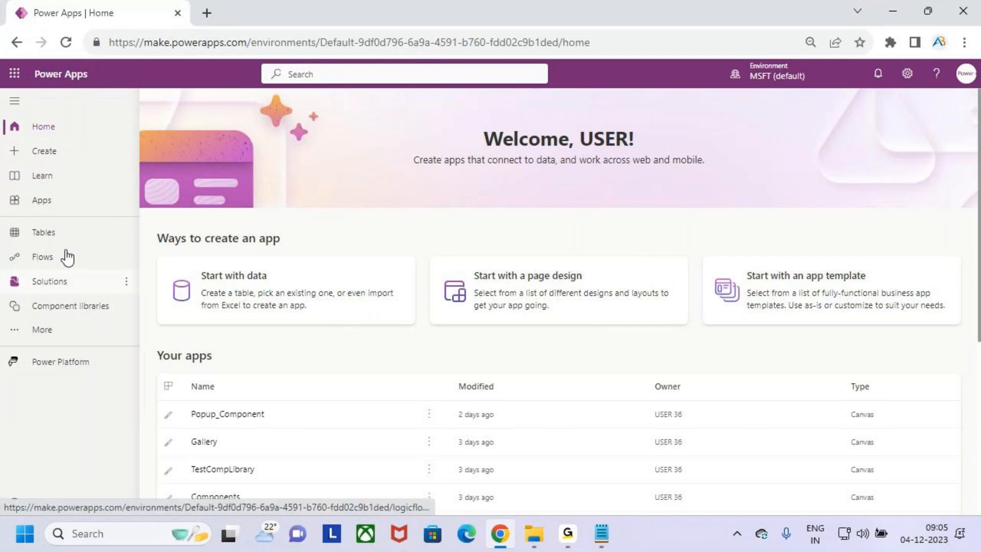
# Step: Outline the navigation pane and the page area of the home page with on-screen annotations and clear them
pyautogui.hotkey('ctrl', '2')
pyautogui.moveTo(6, 121)
pyautogui.mouseDown()
pyautogui.moveTo(20, 154)
pyautogui.moveTo(607, 439)
pyautogui.moveTo(890, 454)
pyautogui.mouseUp()
pyautogui.moveTo(423, 88); pyautogui.dragTo(432, 155)
pyautogui.press('Escape')
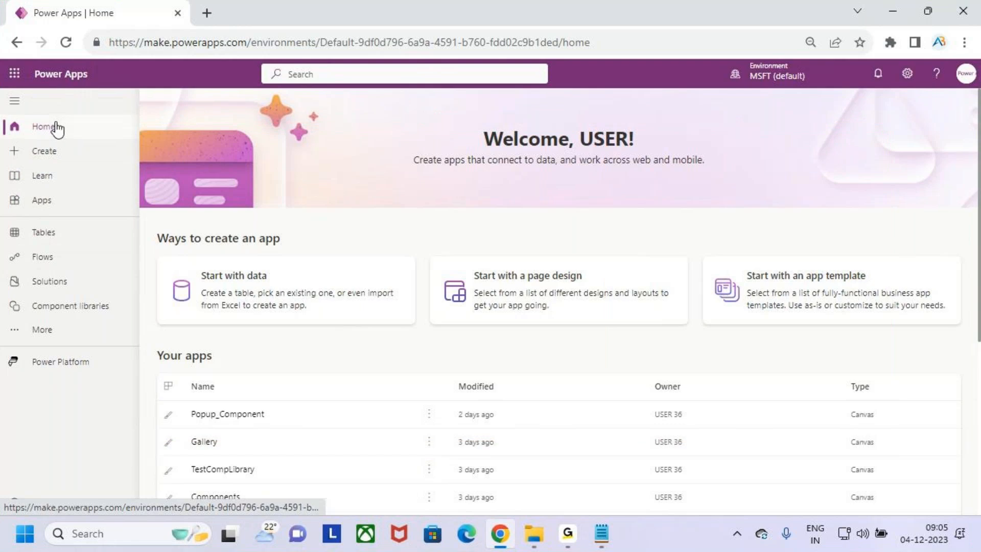
# Step: Open the Create, Learn and Apps pages in turn from the navigation pane
pyautogui.click(54, 156)
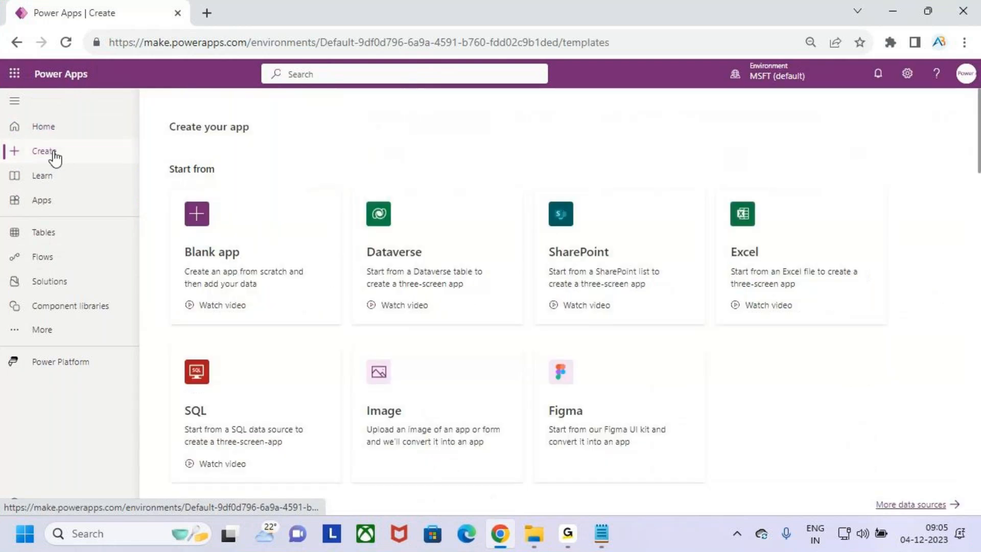
pyautogui.click(57, 183)
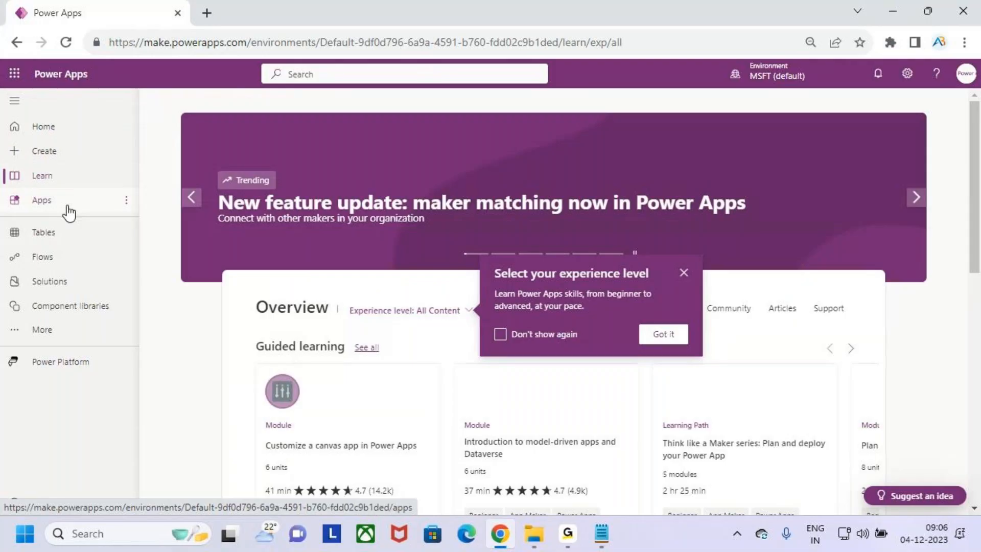
pyautogui.click(65, 206)
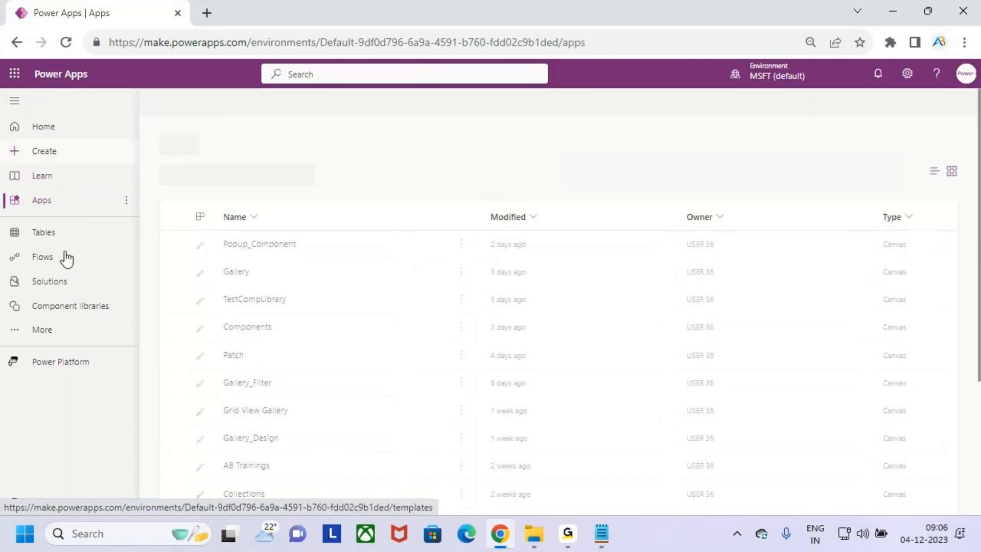
# Step: Mark the Home, Create, Learn and Apps navigation items twice with on-screen pen strokes, clearing the annotations after each round
pyautogui.moveTo(34, 142); pyautogui.dragTo(49, 128)
pyautogui.moveTo(36, 167)
pyautogui.mouseDown()
pyautogui.moveTo(65, 149)
pyautogui.moveTo(63, 171)
pyautogui.mouseUp()
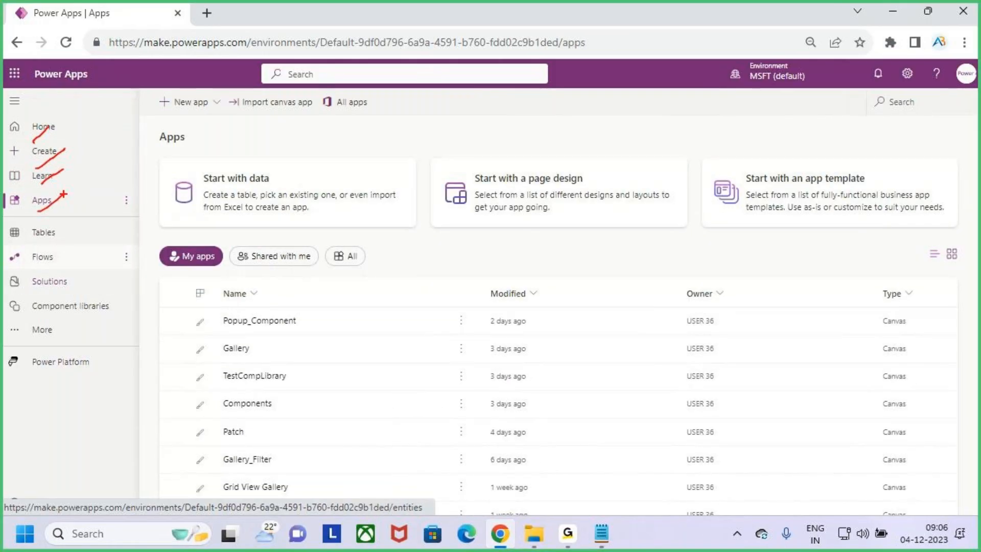
pyautogui.press('Escape')
pyautogui.hotkey('ctrl', '2')
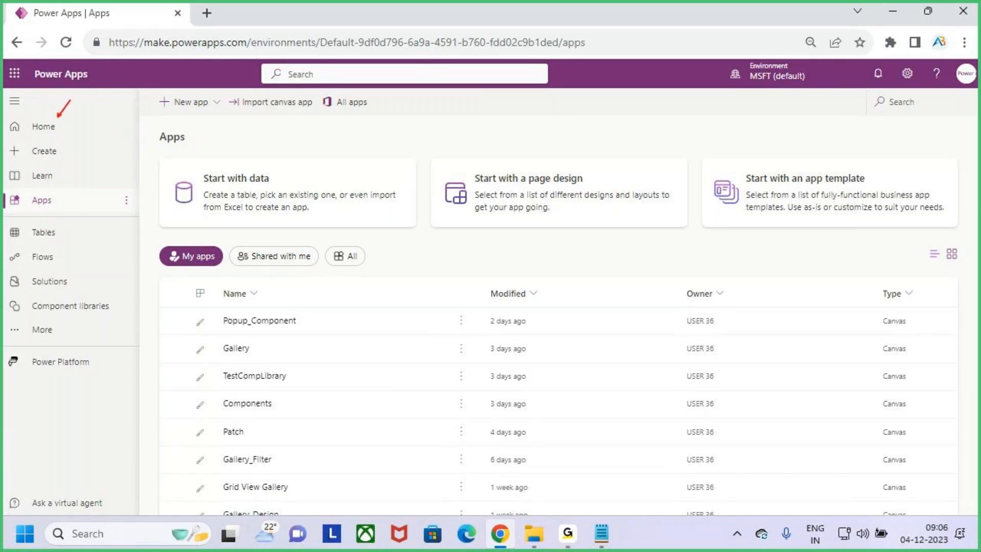
pyautogui.moveTo(133, 146); pyautogui.dragTo(179, 123)
pyautogui.moveTo(59, 154); pyautogui.dragTo(86, 131)
pyautogui.moveTo(53, 202); pyautogui.dragTo(69, 188)
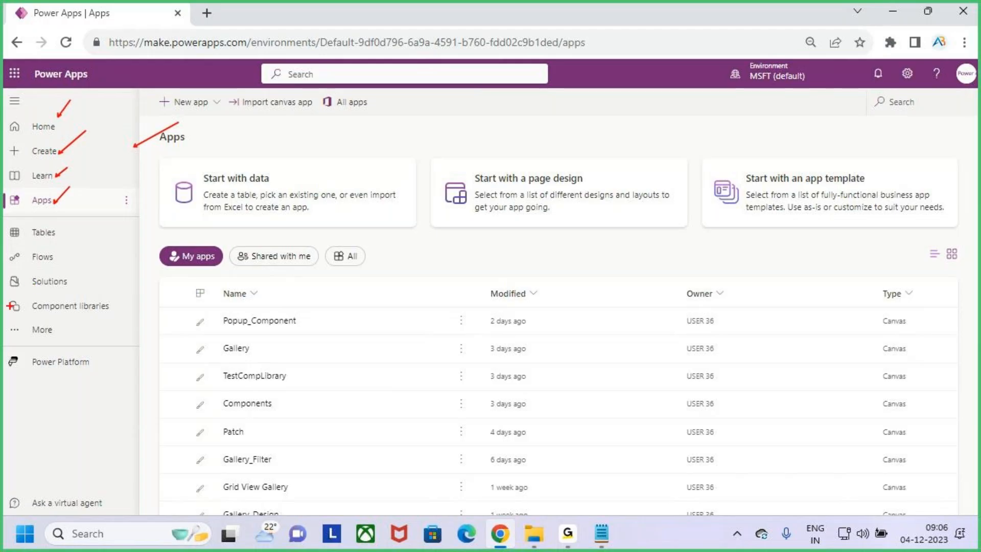
pyautogui.press('Escape')
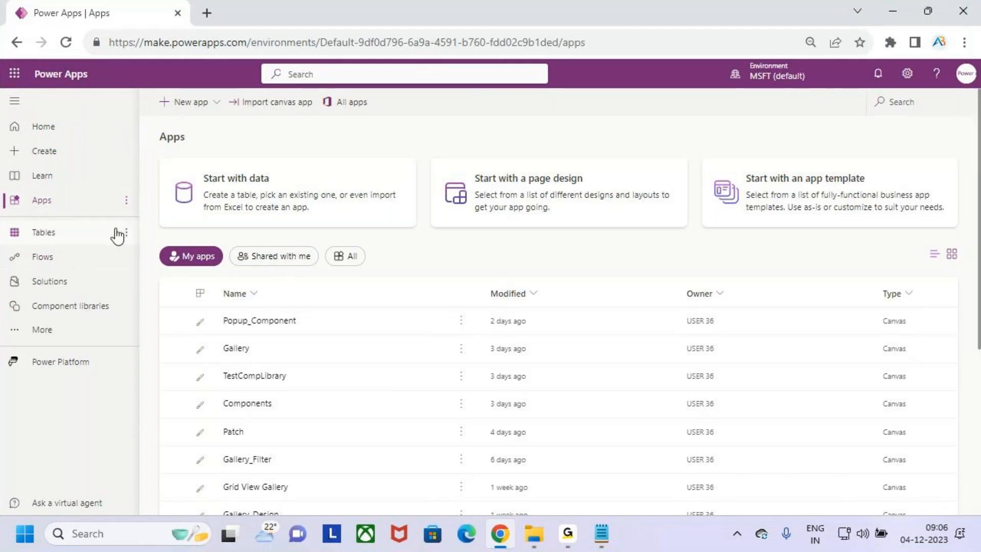
# Step: Collapse and expand the navigation pane, and annotate its items from Home to Power Platform with tick marks, a frame and a circled 10
pyautogui.click(13, 101)
pyautogui.click(12, 101)
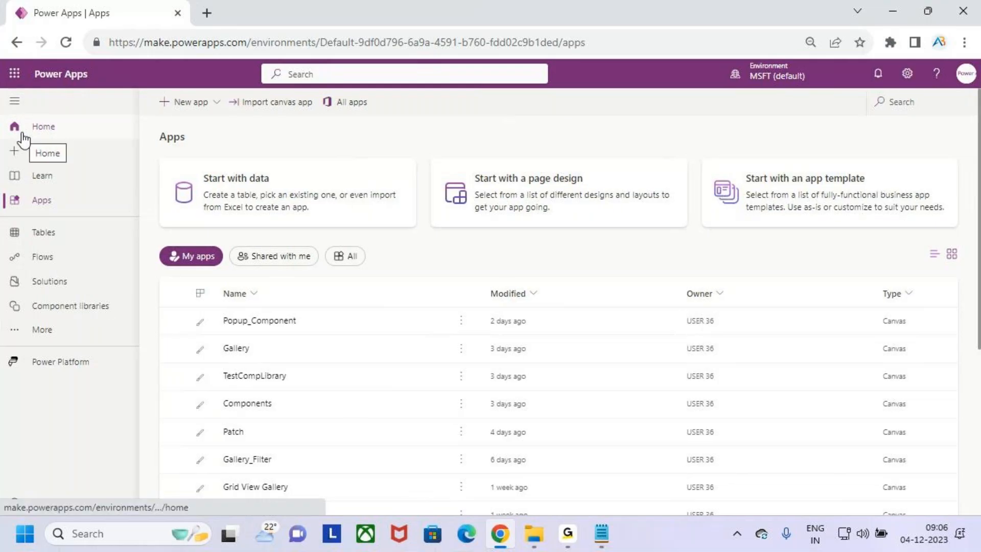
pyautogui.hotkey('ctrl', '2')
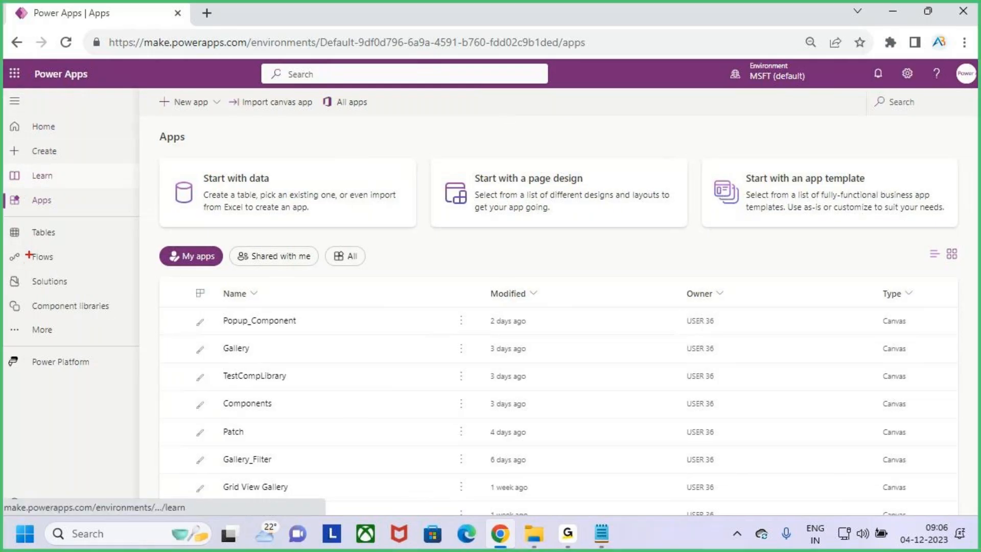
pyautogui.moveTo(51, 129); pyautogui.dragTo(72, 115)
pyautogui.moveTo(50, 158); pyautogui.dragTo(73, 139)
pyautogui.moveTo(44, 183); pyautogui.dragTo(92, 172)
pyautogui.moveTo(41, 233)
pyautogui.mouseDown()
pyautogui.moveTo(66, 212)
pyautogui.moveTo(52, 247)
pyautogui.mouseUp()
pyautogui.moveTo(53, 265); pyautogui.dragTo(97, 266)
pyautogui.moveTo(94, 318); pyautogui.dragTo(107, 306)
pyautogui.moveTo(55, 335); pyautogui.dragTo(67, 328)
pyautogui.moveTo(61, 366)
pyautogui.mouseDown()
pyautogui.moveTo(81, 349)
pyautogui.moveTo(85, 404)
pyautogui.moveTo(101, 394)
pyautogui.moveTo(94, 401)
pyautogui.mouseUp()
pyautogui.moveTo(105, 369)
pyautogui.mouseDown()
pyautogui.moveTo(84, 354)
pyautogui.moveTo(77, 422)
pyautogui.moveTo(98, 361)
pyautogui.mouseUp()
pyautogui.moveTo(6, 92)
pyautogui.mouseDown()
pyautogui.moveTo(100, 367)
pyautogui.moveTo(156, 376)
pyautogui.mouseUp()
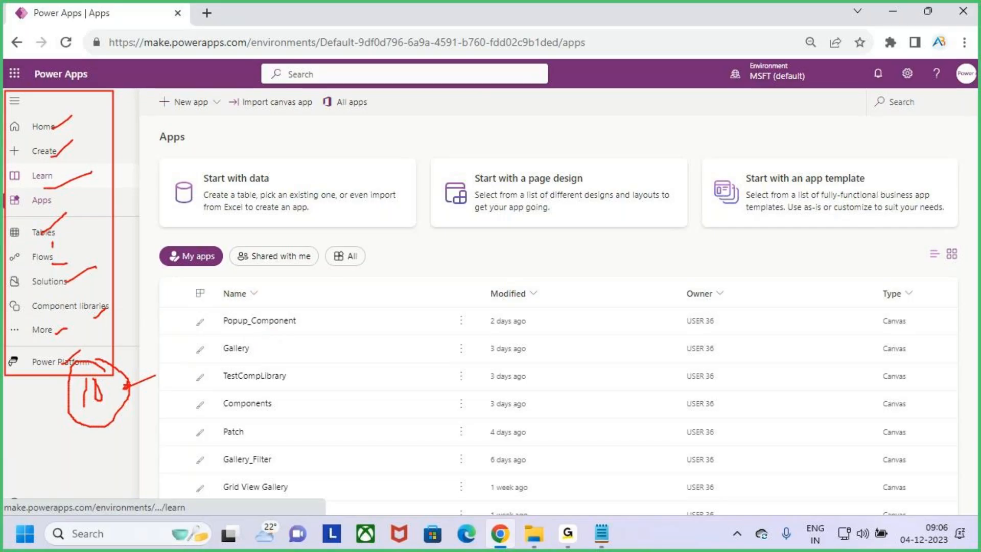
pyautogui.moveTo(125, 389); pyautogui.dragTo(158, 379)
# Step: Write the calculation 20 x 10 = 200 across the Apps page as an annotation, circle it and add an arrow pointing to it
pyautogui.moveTo(388, 260); pyautogui.dragTo(391, 282)
pyautogui.moveTo(382, 282)
pyautogui.mouseDown()
pyautogui.moveTo(415, 282)
pyautogui.moveTo(420, 258)
pyautogui.mouseUp()
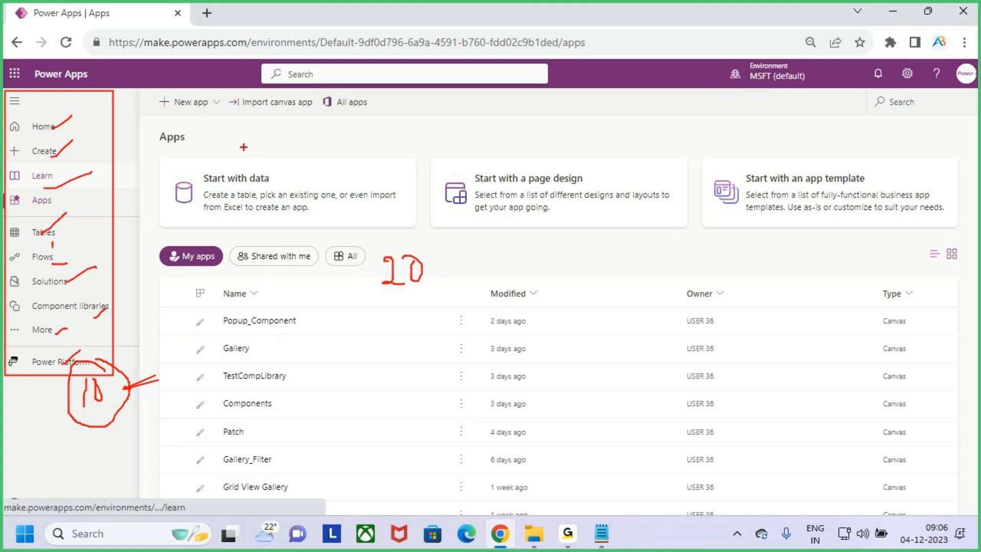
pyautogui.moveTo(405, 244)
pyautogui.mouseDown()
pyautogui.moveTo(403, 307)
pyautogui.moveTo(429, 255)
pyautogui.moveTo(409, 245)
pyautogui.mouseUp()
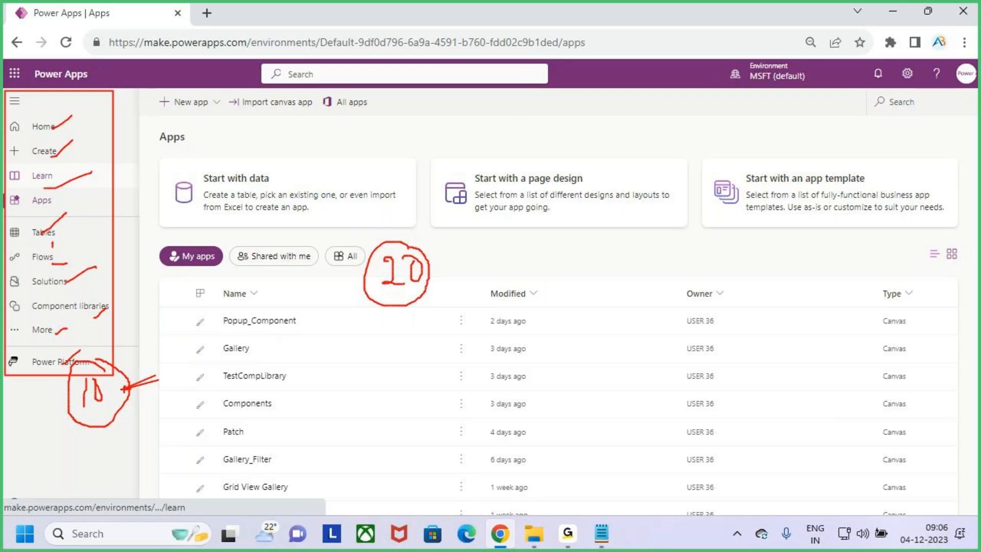
pyautogui.moveTo(448, 257); pyautogui.dragTo(469, 279)
pyautogui.moveTo(477, 262)
pyautogui.mouseDown()
pyautogui.moveTo(460, 302)
pyautogui.moveTo(493, 290)
pyautogui.moveTo(506, 261)
pyautogui.moveTo(554, 262)
pyautogui.moveTo(515, 291)
pyautogui.mouseUp()
pyautogui.moveTo(527, 265); pyautogui.dragTo(566, 262)
pyautogui.moveTo(530, 297); pyautogui.dragTo(580, 284)
pyautogui.moveTo(591, 272)
pyautogui.mouseDown()
pyautogui.moveTo(597, 266)
pyautogui.moveTo(616, 291)
pyautogui.moveTo(638, 292)
pyautogui.mouseUp()
pyautogui.moveTo(645, 286)
pyautogui.mouseDown()
pyautogui.moveTo(657, 313)
pyautogui.moveTo(649, 289)
pyautogui.mouseUp()
pyautogui.moveTo(675, 269); pyautogui.dragTo(682, 312)
pyautogui.moveTo(741, 250)
pyautogui.mouseDown()
pyautogui.moveTo(323, 327)
pyautogui.moveTo(703, 229)
pyautogui.mouseUp()
pyautogui.moveTo(614, 79)
pyautogui.mouseDown()
pyautogui.moveTo(613, 152)
pyautogui.moveTo(628, 157)
pyautogui.mouseUp()
pyautogui.moveTo(645, 131); pyautogui.dragTo(599, 174)
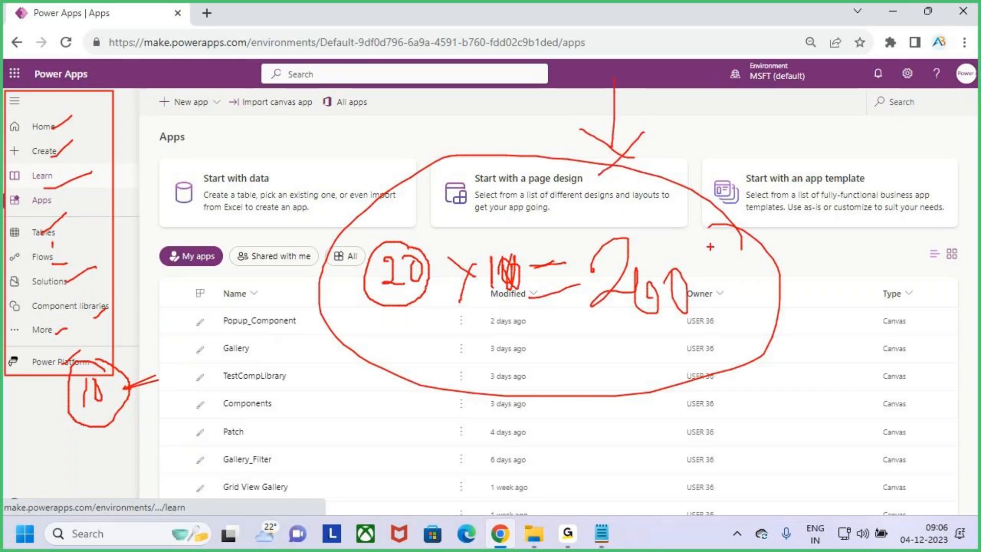
# Step: Annotate the page with a circled 300 and an arrow pointing to it, and clear all annotations
pyautogui.moveTo(798, 124); pyautogui.dragTo(797, 168)
pyautogui.moveTo(846, 132)
pyautogui.mouseDown()
pyautogui.moveTo(834, 169)
pyautogui.moveTo(853, 137)
pyautogui.mouseUp()
pyautogui.moveTo(869, 136)
pyautogui.mouseDown()
pyautogui.moveTo(849, 169)
pyautogui.moveTo(877, 133)
pyautogui.moveTo(850, 97)
pyautogui.moveTo(775, 189)
pyautogui.moveTo(913, 128)
pyautogui.moveTo(912, 110)
pyautogui.mouseUp()
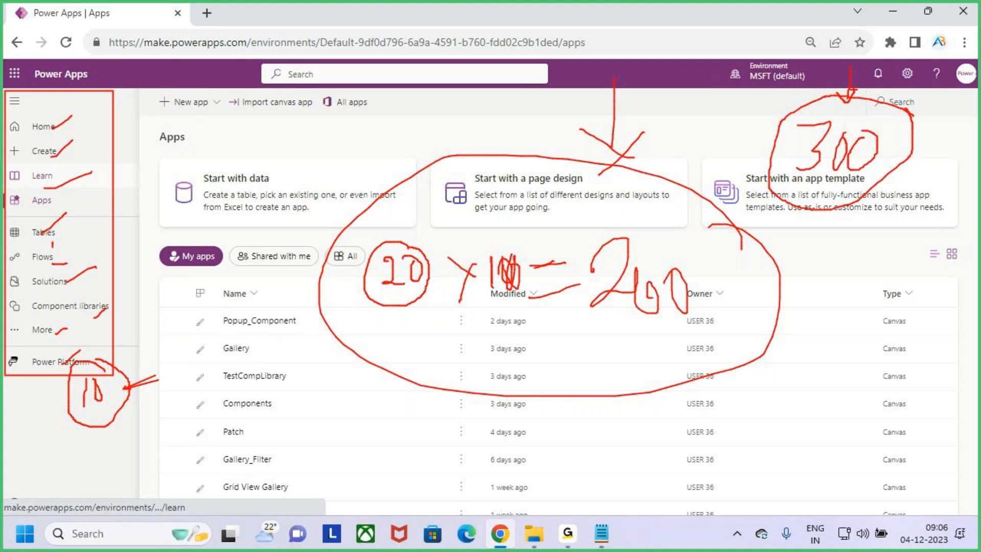
pyautogui.press('Escape')
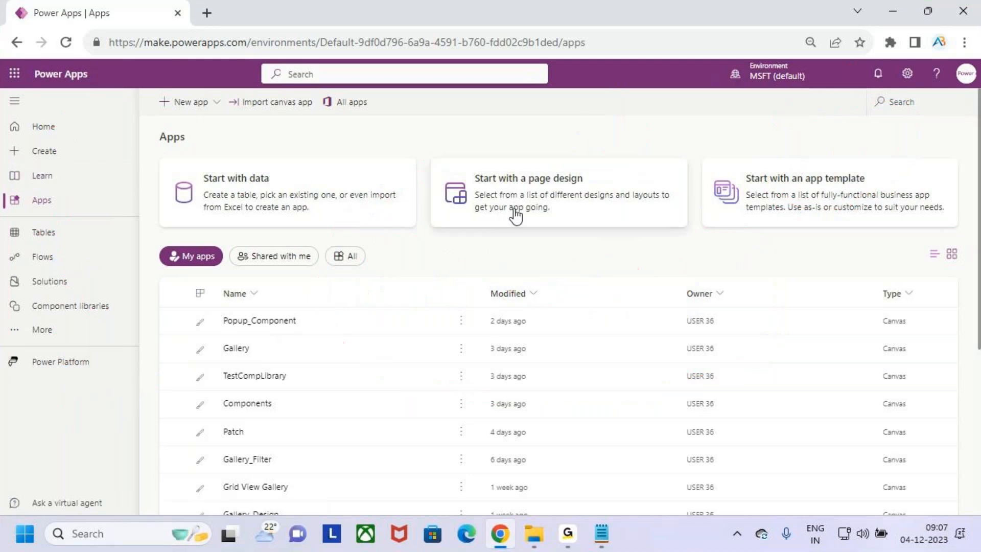
# Step: Frame the whole list of navigation items from Home to Power Platform with annotation rectangles and clear them
pyautogui.hotkey('ctrl', '2')
pyautogui.moveTo(3, 113)
pyautogui.mouseDown()
pyautogui.moveTo(47, 247)
pyautogui.moveTo(132, 387)
pyautogui.mouseUp()
pyautogui.moveTo(176, 175)
pyautogui.mouseDown()
pyautogui.moveTo(123, 234)
pyautogui.moveTo(156, 239)
pyautogui.mouseUp()
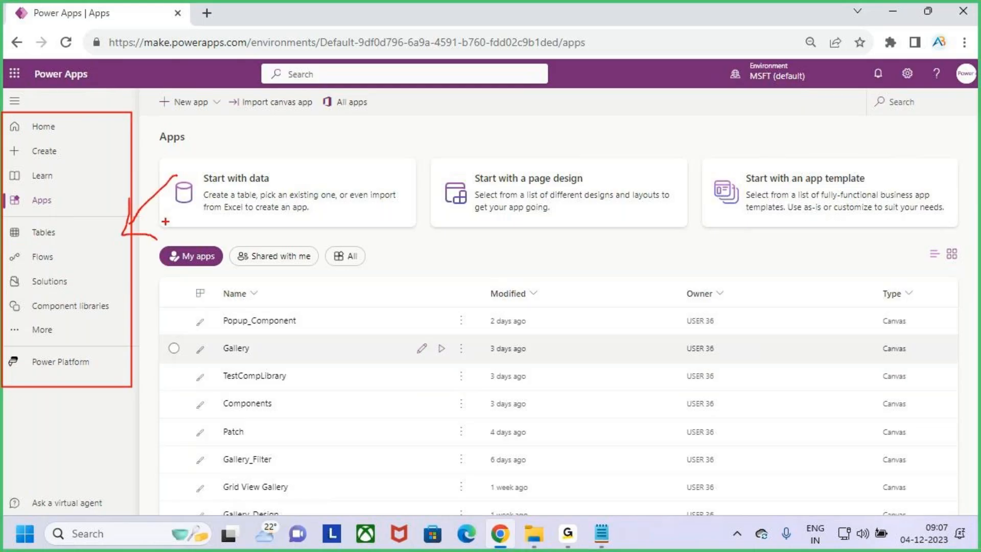
pyautogui.press('Escape')
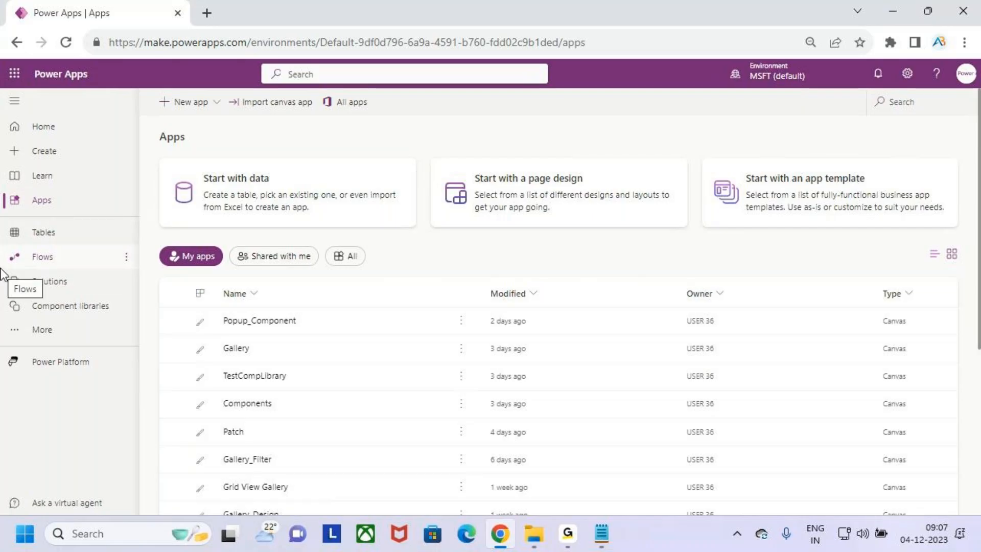
pyautogui.hotkey('ctrl', '2')
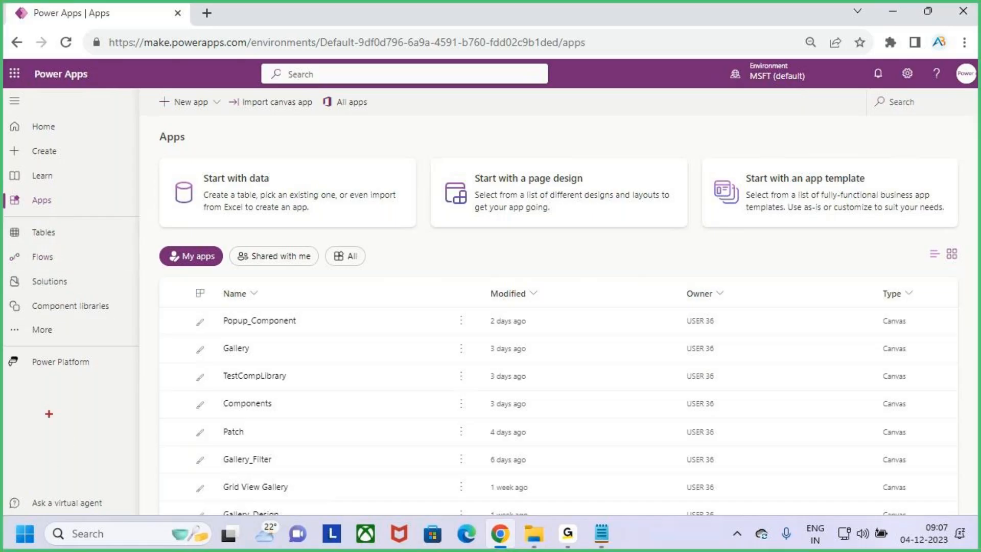
pyautogui.moveTo(8, 104); pyautogui.dragTo(133, 438)
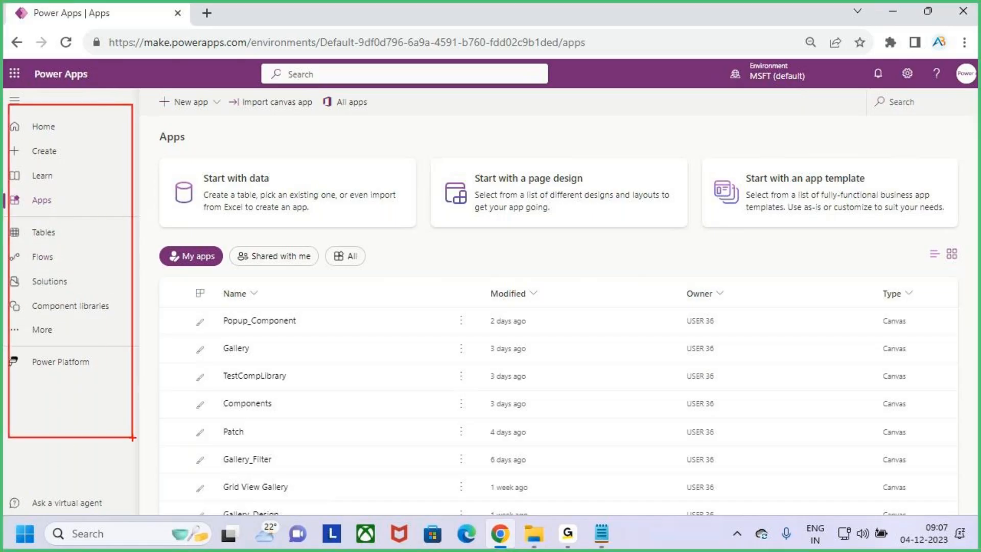
pyautogui.press('Escape')
# Step: Highlight part of the Left Navigation title in the notes, minimise the notes and close the BATCH 9 AM folder window
pyautogui.click(893, 11)
pyautogui.click(245, 151)
pyautogui.moveTo(310, 115); pyautogui.dragTo(397, 124)
pyautogui.click(433, 116)
pyautogui.moveTo(311, 114); pyautogui.dragTo(427, 116)
pyautogui.click(447, 131)
pyautogui.click(893, 11)
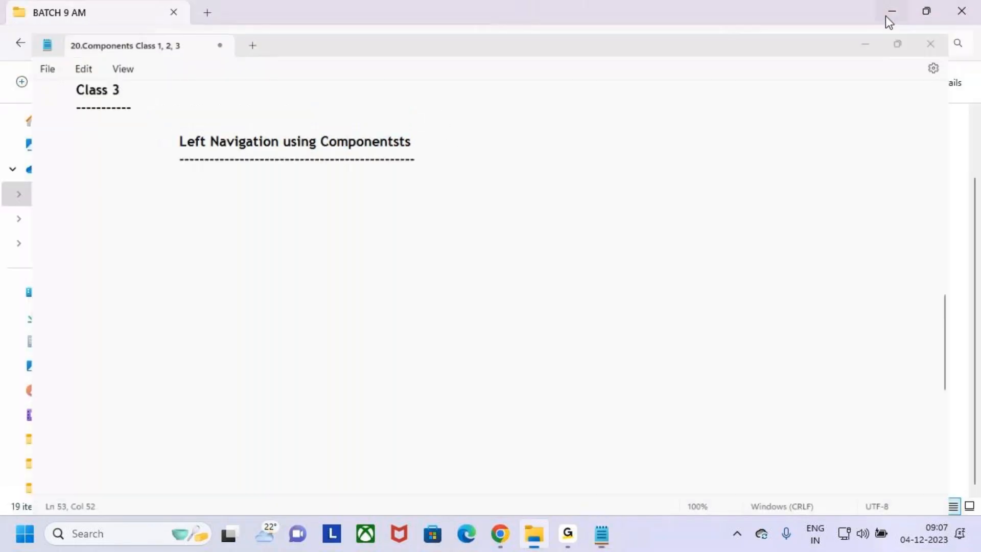
pyautogui.click(962, 11)
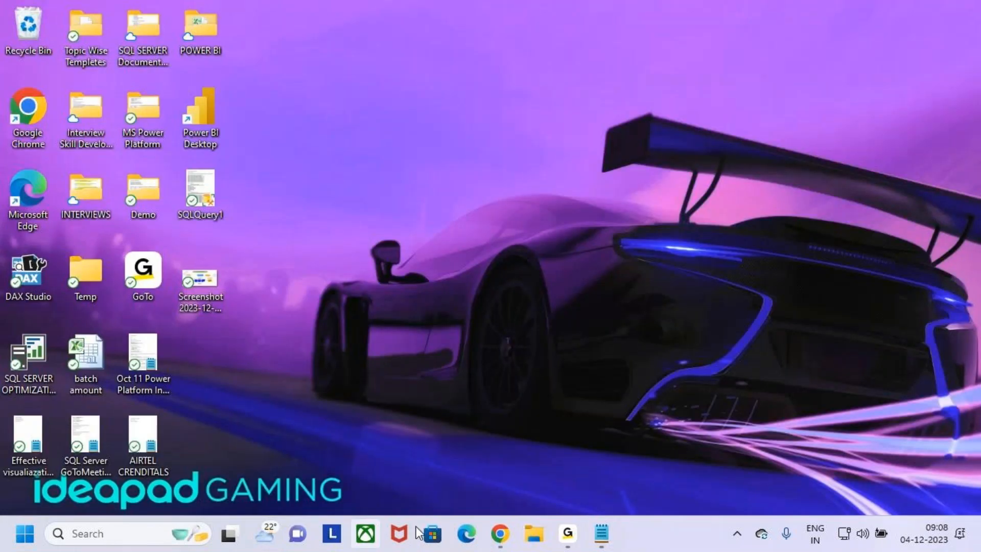
# Step: Switch back to Power Apps in Google Chrome and visit the Create page and the Component libraries page
pyautogui.click(503, 545)
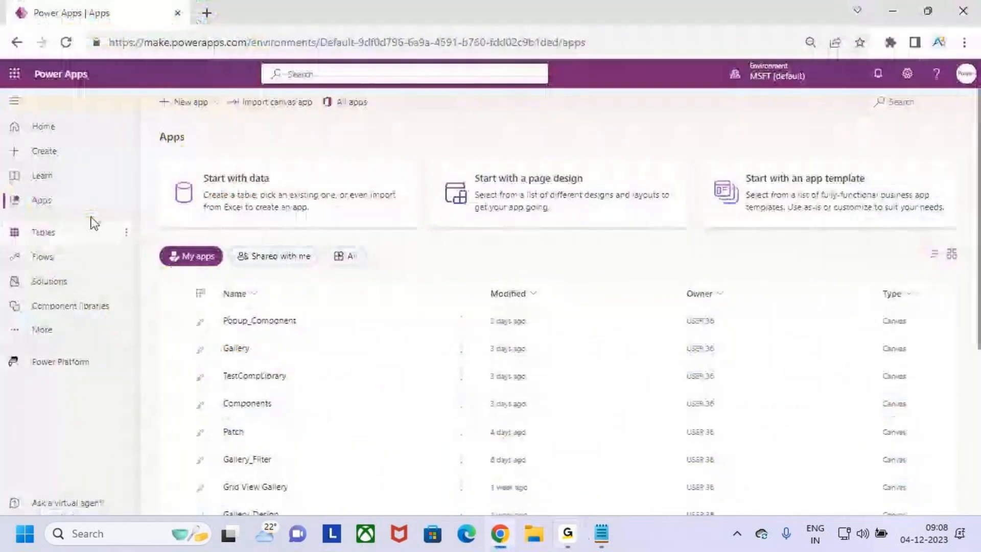
pyautogui.click(74, 161)
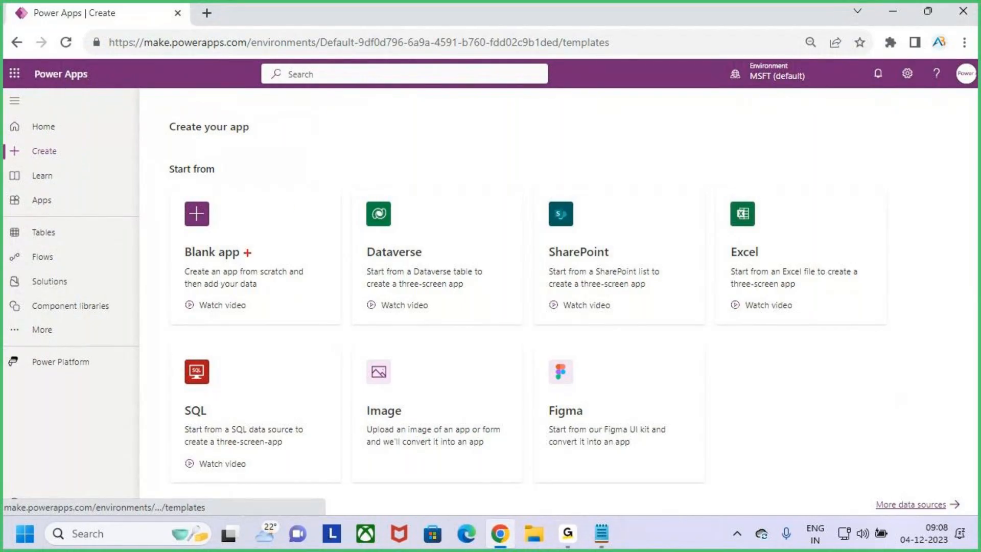
pyautogui.moveTo(239, 260); pyautogui.dragTo(280, 211)
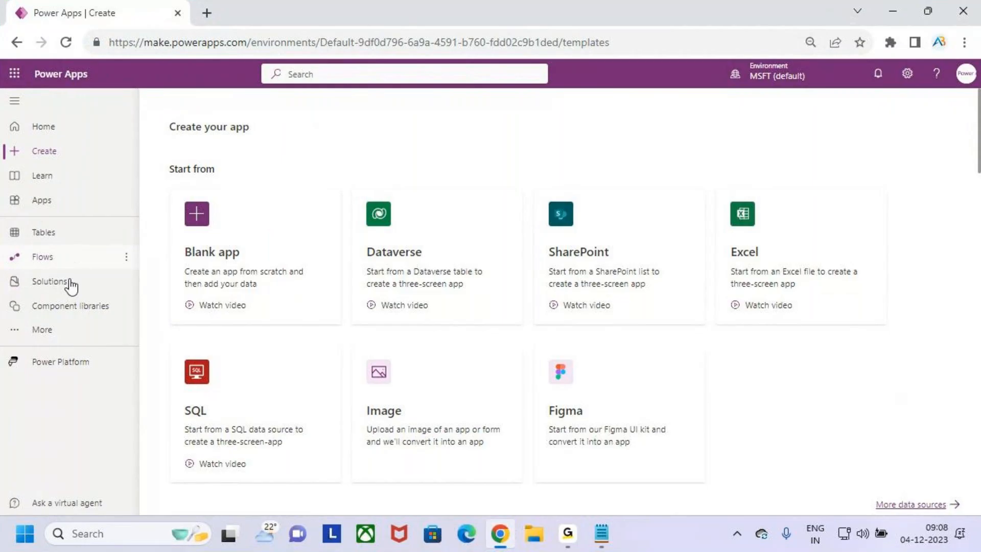
pyautogui.click(69, 307)
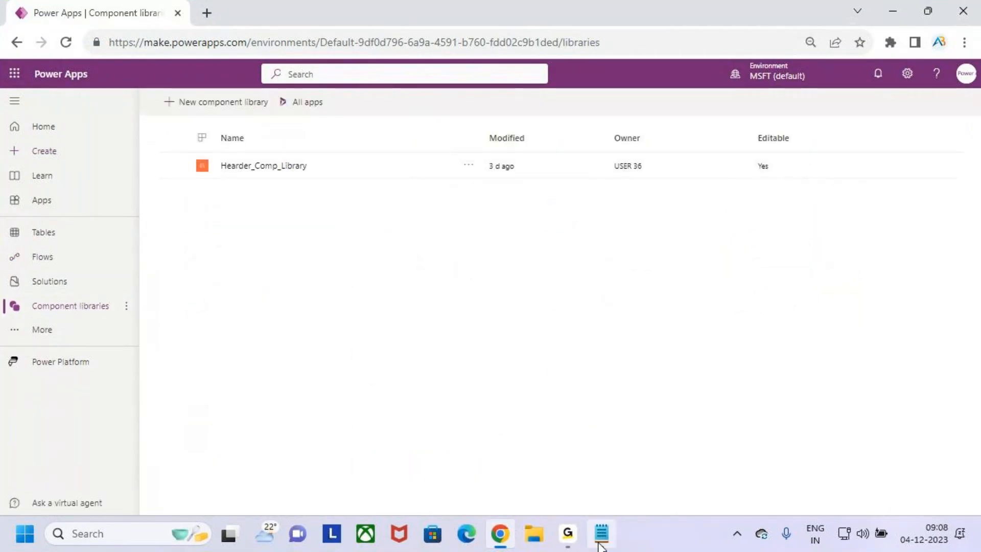
# Step: Switch to the Notepad component notes and highlight the Global Components section to review its definition, and minimise the notes
pyautogui.click(602, 533)
pyautogui.scroll(6, 304, 331)
pyautogui.scroll(3, 304, 327)
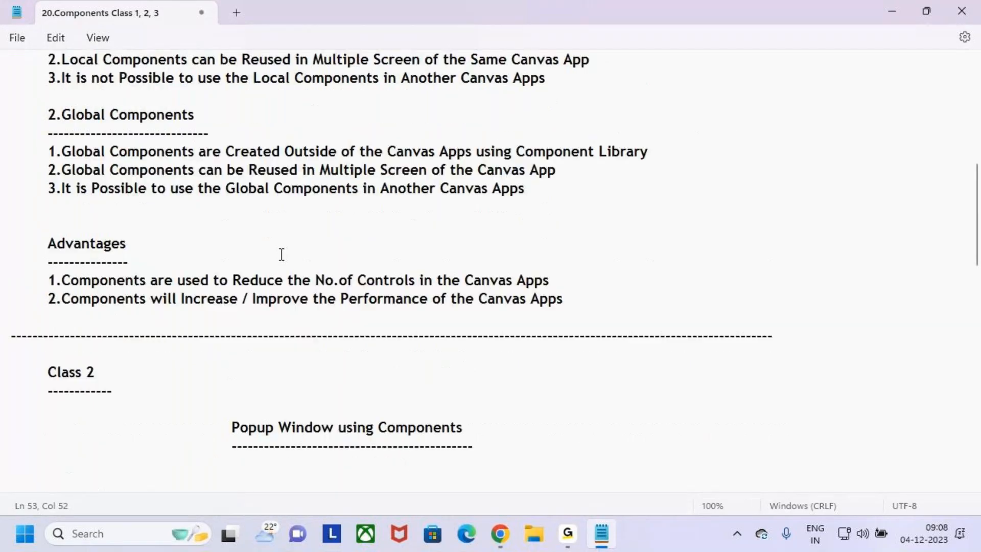
pyautogui.scroll(6, 219, 285)
pyautogui.scroll(-6, 219, 281)
pyautogui.moveTo(48, 115); pyautogui.dragTo(2, 124)
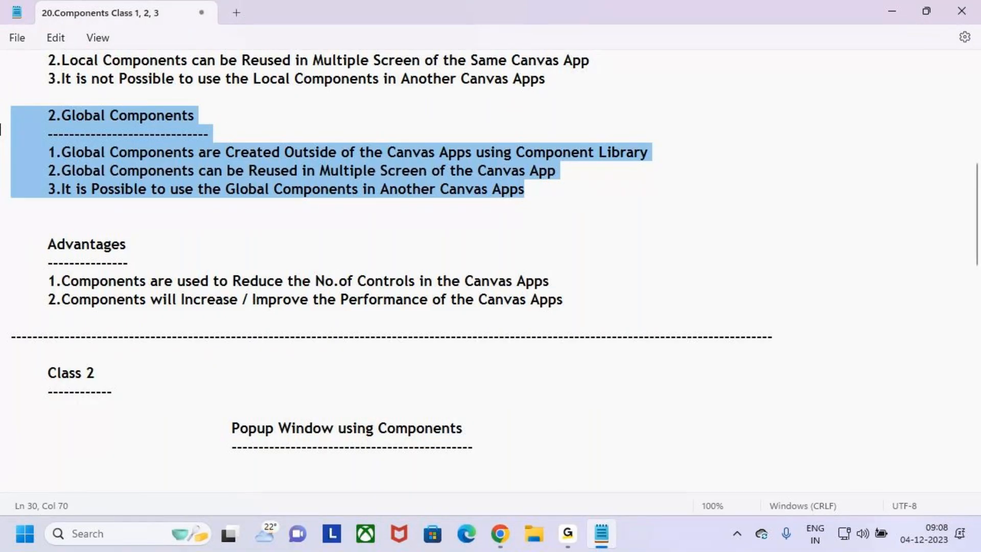
pyautogui.click(219, 120)
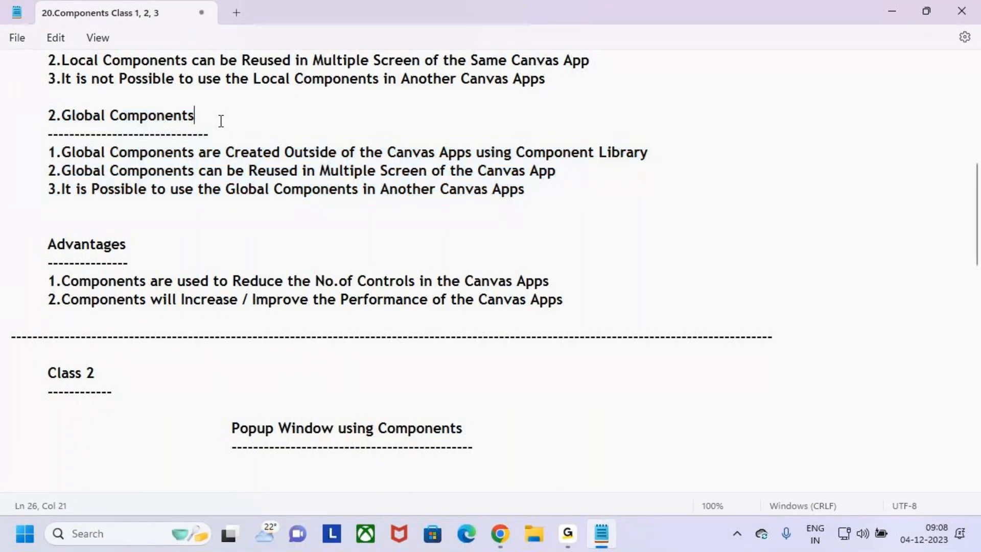
pyautogui.moveTo(48, 116); pyautogui.dragTo(524, 190)
pyautogui.click(526, 189)
pyautogui.click(892, 11)
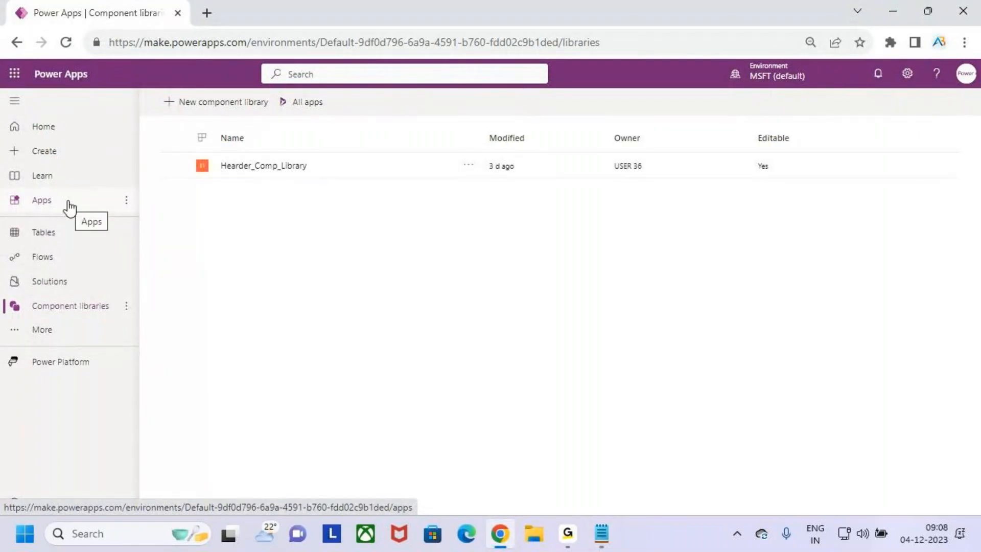
# Step: Mark the Component libraries navigation item and the Hearder_Comp_Library entry with annotation frames, underlines, an arrow and a tick
pyautogui.hotkey('ctrl', '2')
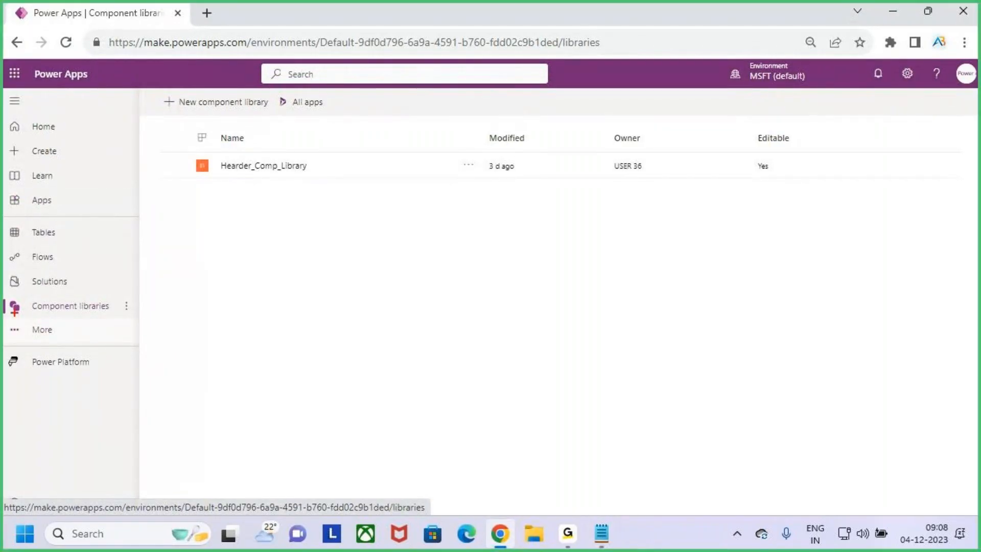
pyautogui.moveTo(17, 289); pyautogui.dragTo(128, 322)
pyautogui.moveTo(88, 261); pyautogui.dragTo(94, 296)
pyautogui.moveTo(101, 277); pyautogui.dragTo(95, 295)
pyautogui.moveTo(237, 178); pyautogui.dragTo(312, 179)
pyautogui.moveTo(266, 180); pyautogui.dragTo(310, 188)
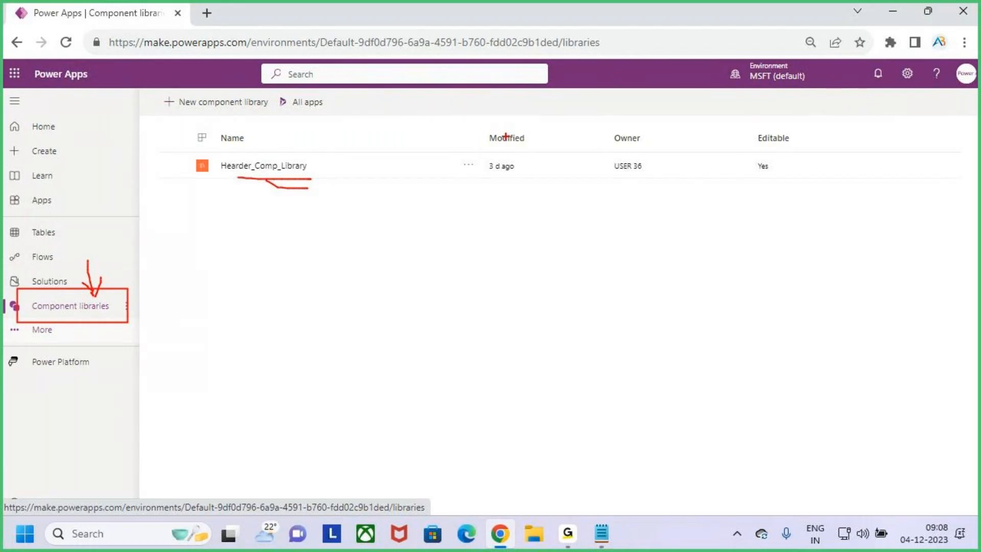
pyautogui.press('Escape')
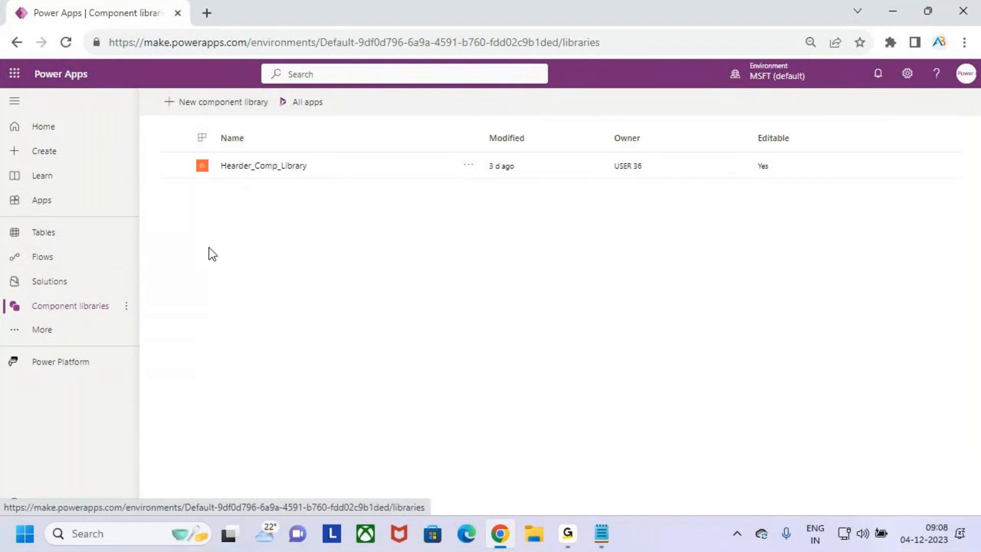
pyautogui.hotkey('ctrl', '2')
pyautogui.moveTo(42, 313); pyautogui.dragTo(97, 315)
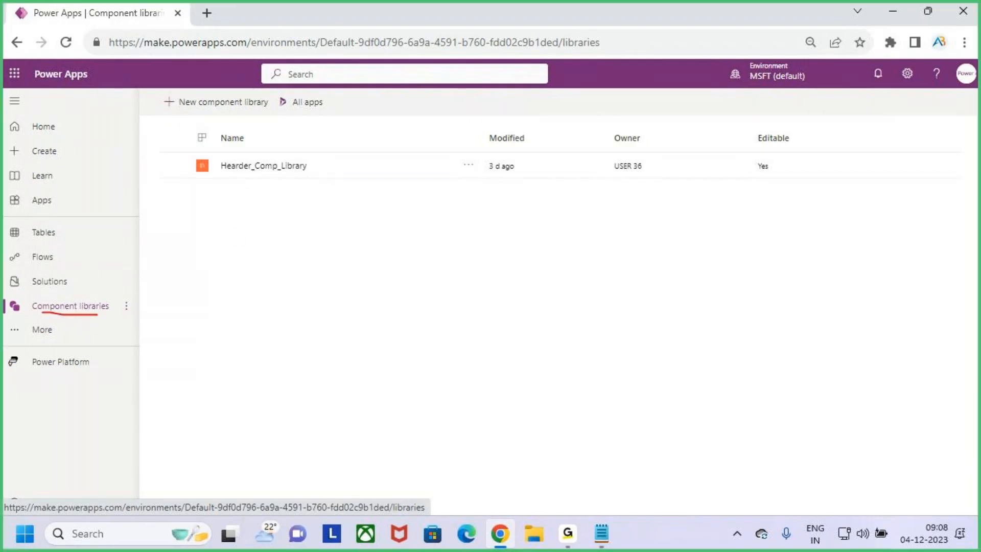
pyautogui.moveTo(204, 148)
pyautogui.mouseDown()
pyautogui.moveTo(288, 188)
pyautogui.moveTo(346, 188)
pyautogui.moveTo(367, 128)
pyautogui.mouseUp()
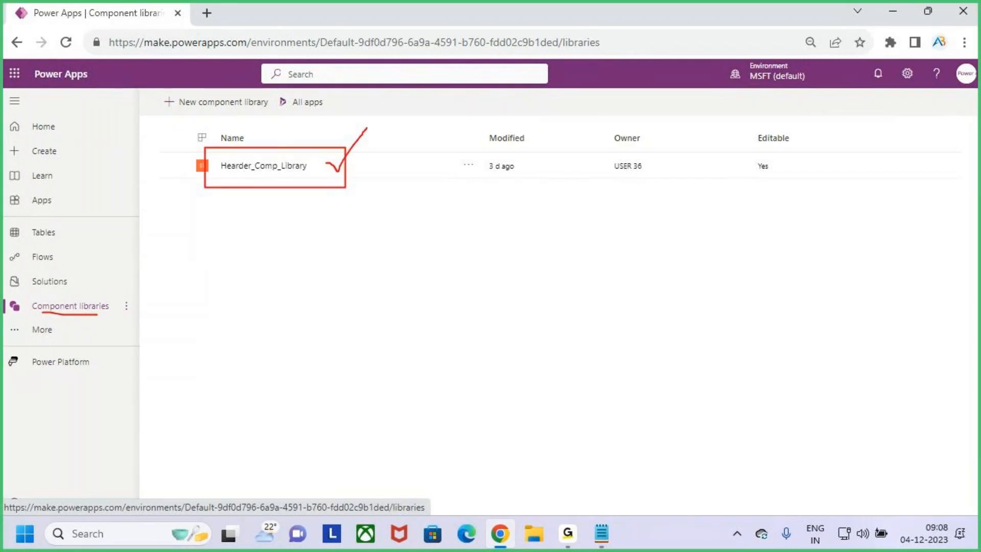
# Step: Clear the annotations and create a new component library named Left_Navigation
pyautogui.press('Escape')
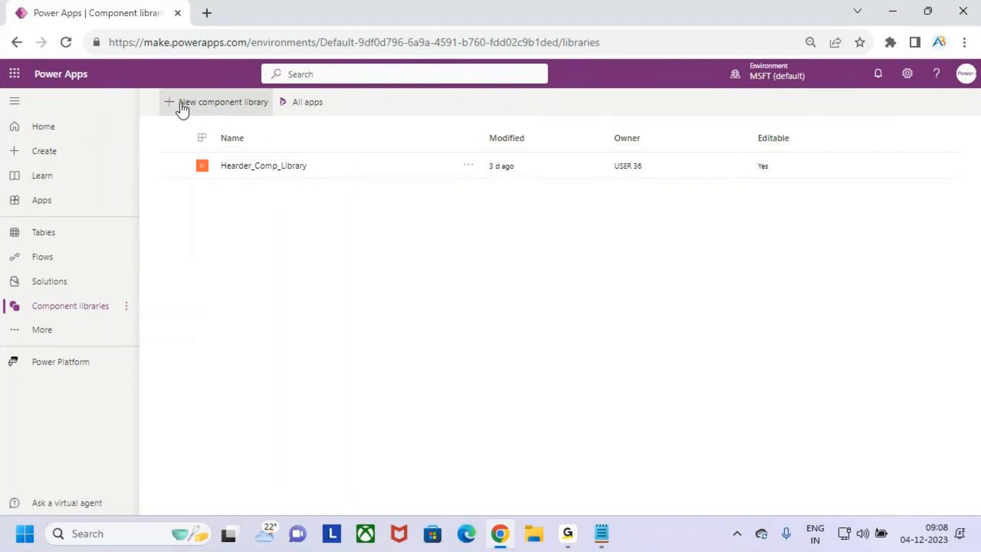
pyautogui.click(189, 108)
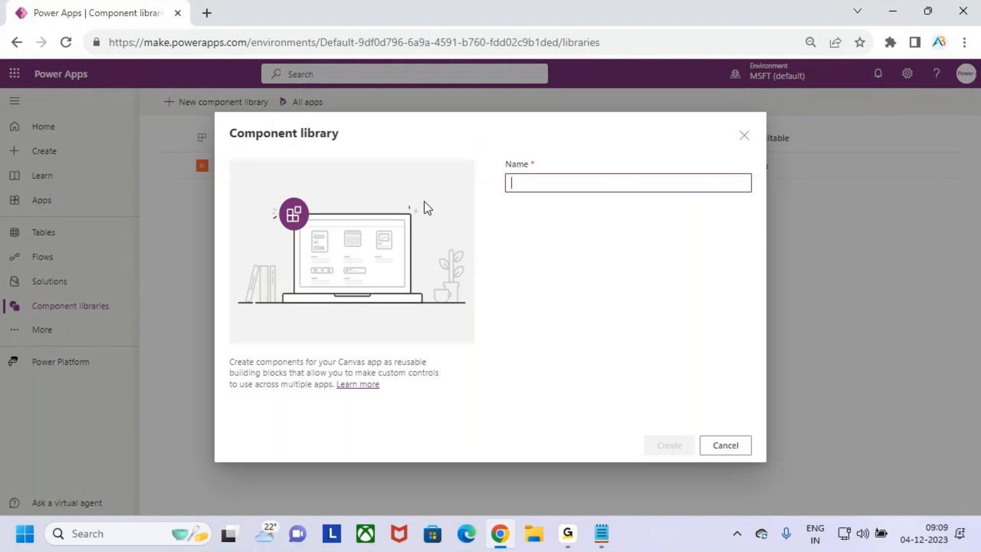
pyautogui.click(561, 185)
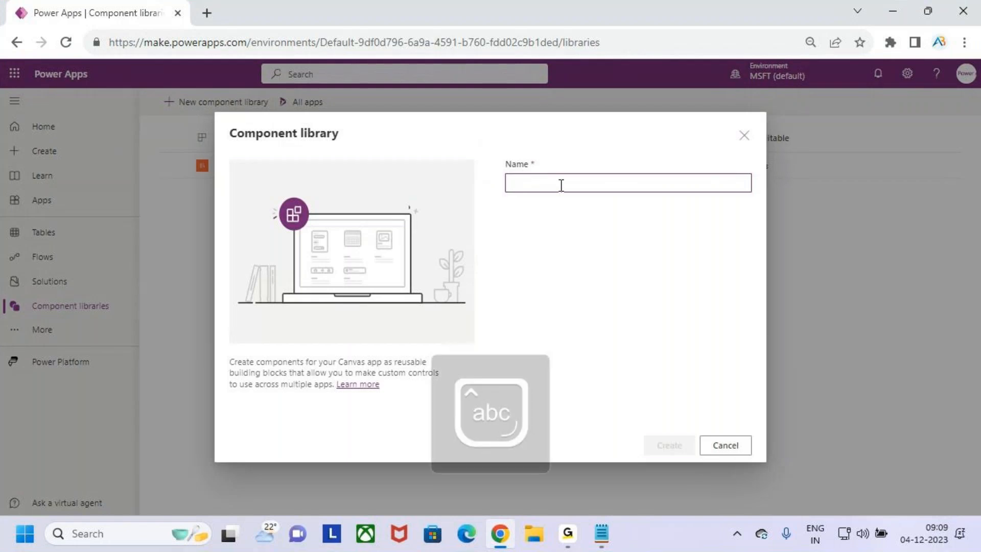
pyautogui.write('Left_Navigation')
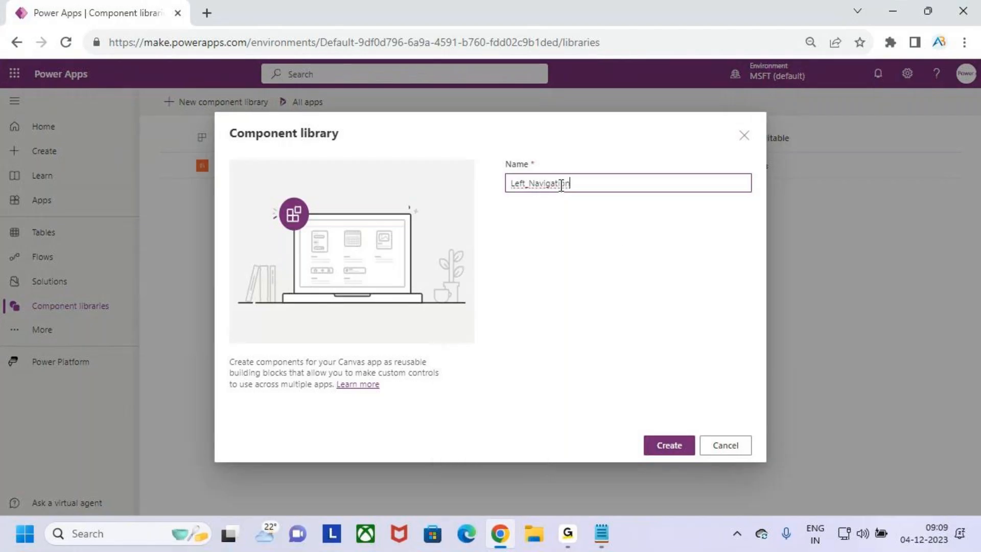
pyautogui.click(694, 447)
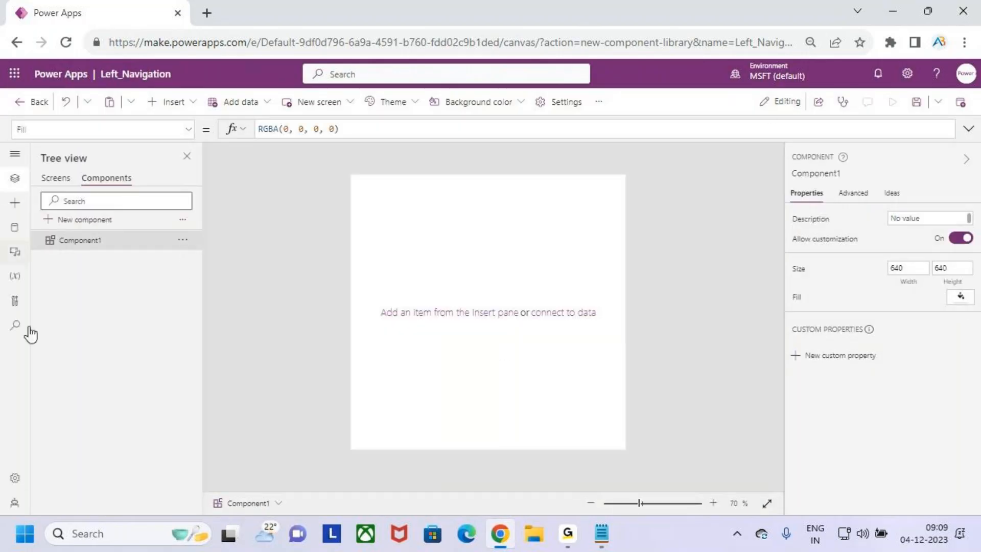
# Step: Rename the component library as Left_Navigation_Component in its general settings and close the settings
pyautogui.click(14, 480)
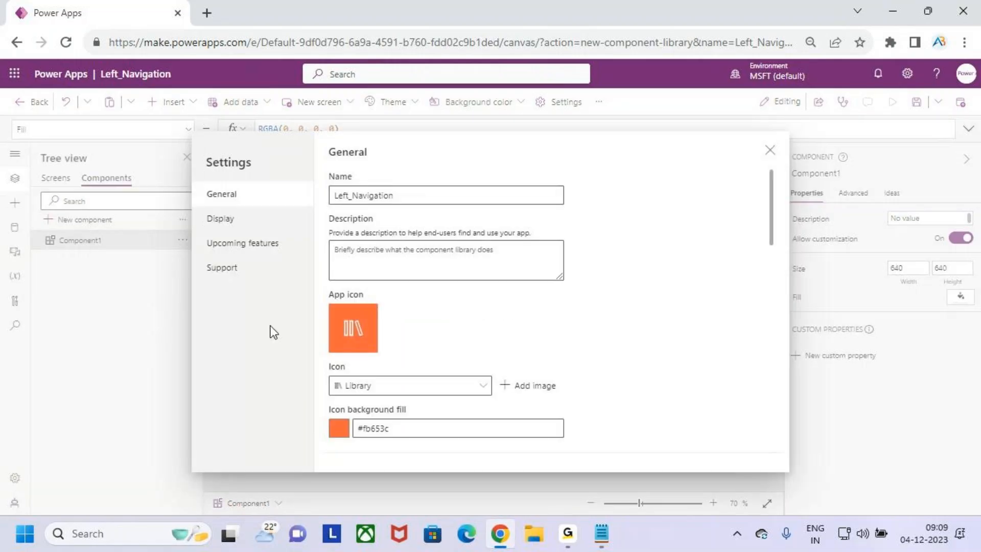
pyautogui.click(406, 198)
pyautogui.write('_')
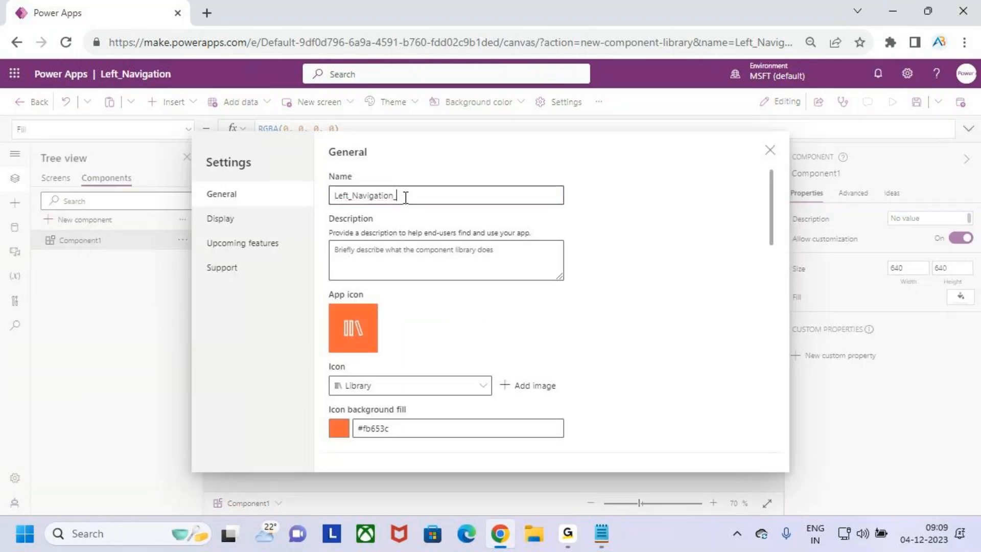
pyautogui.write('Componemnt')
pyautogui.press('BackSpace')
pyautogui.press('BackSpace')
pyautogui.press('BackSpace')
pyautogui.press('BackSpace')
pyautogui.press('BackSpace')
pyautogui.write('ponent')
pyautogui.doubleClick(431, 193)
pyautogui.moveTo(458, 195); pyautogui.dragTo(398, 196)
pyautogui.press('BackSpace')
pyautogui.write('Component')
pyautogui.click(626, 258)
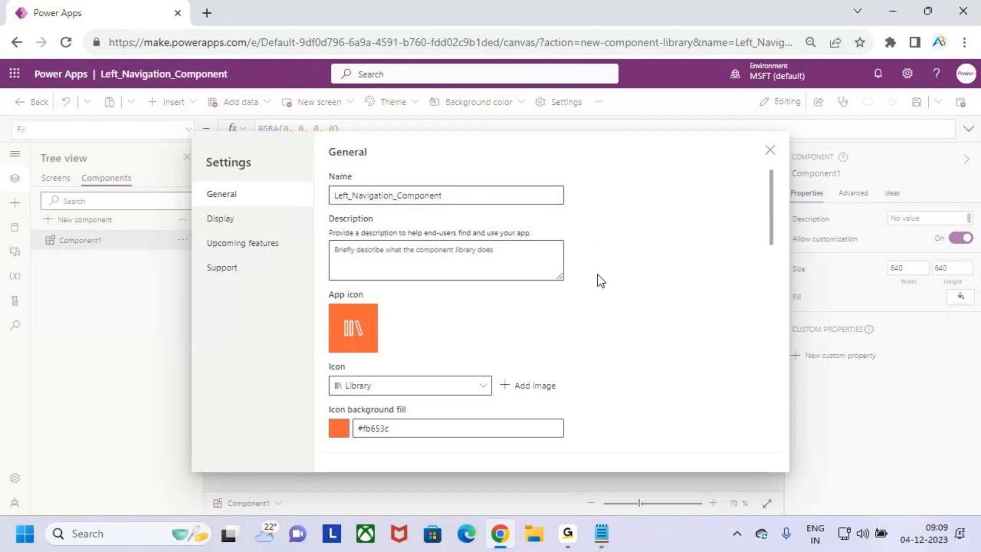
pyautogui.scroll(-5, 596, 276)
pyautogui.scroll(5, 593, 277)
pyautogui.click(770, 150)
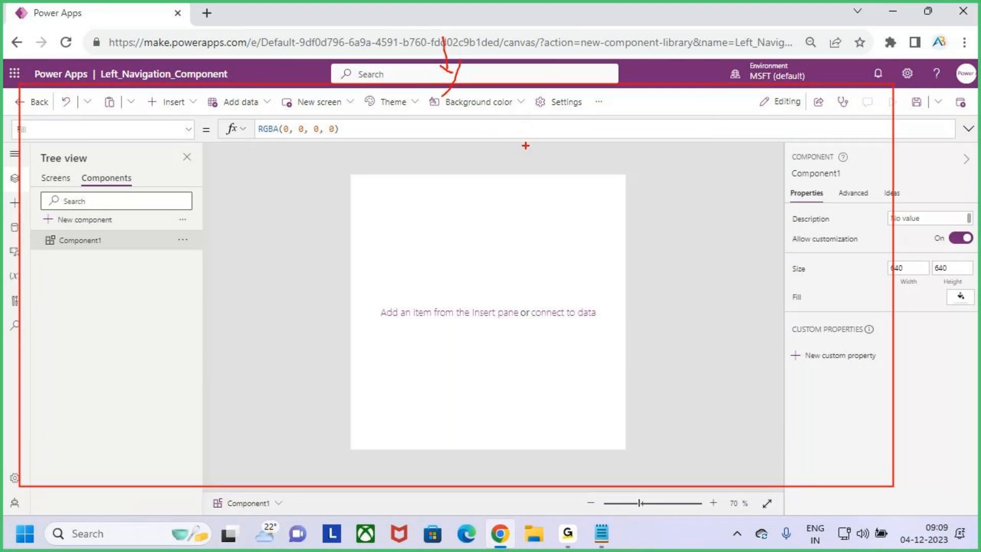
# Step: Underline the MSFT (default) environment and frame the Components heading of the tree view with annotations, clearing the marks after each
pyautogui.moveTo(740, 89); pyautogui.dragTo(817, 83)
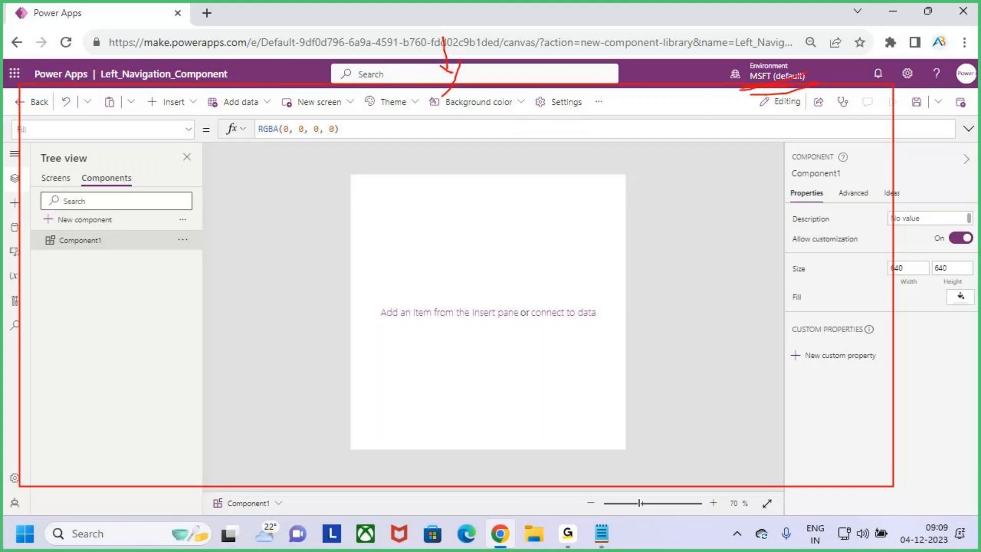
pyautogui.press('Escape')
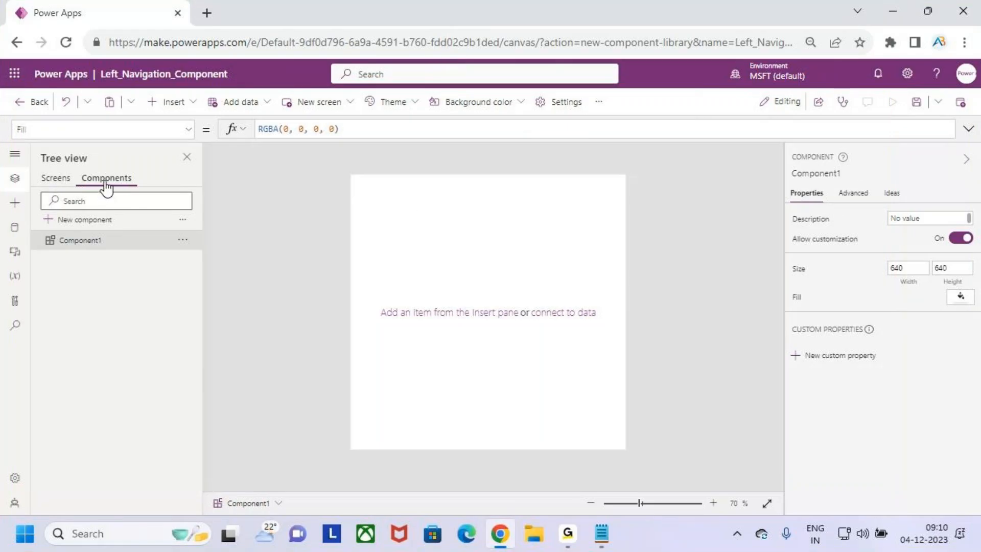
pyautogui.hotkey('ctrl', '2')
pyautogui.moveTo(83, 170); pyautogui.dragTo(138, 188)
pyautogui.press('Escape')
# Step: View the library's Screens list, expand and collapse the side navigation labels, and return to Component1
pyautogui.click(57, 178)
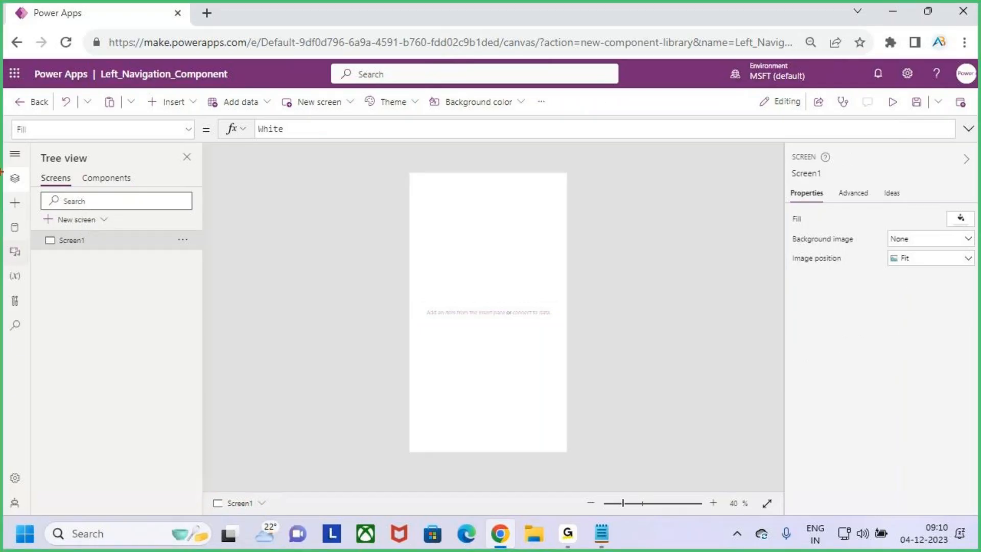
pyautogui.click(15, 154)
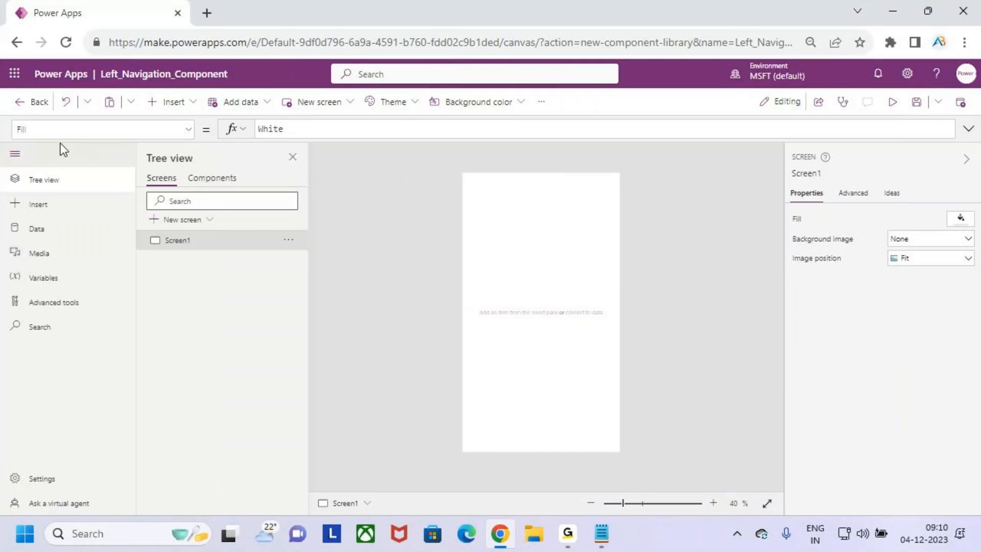
pyautogui.click(16, 156)
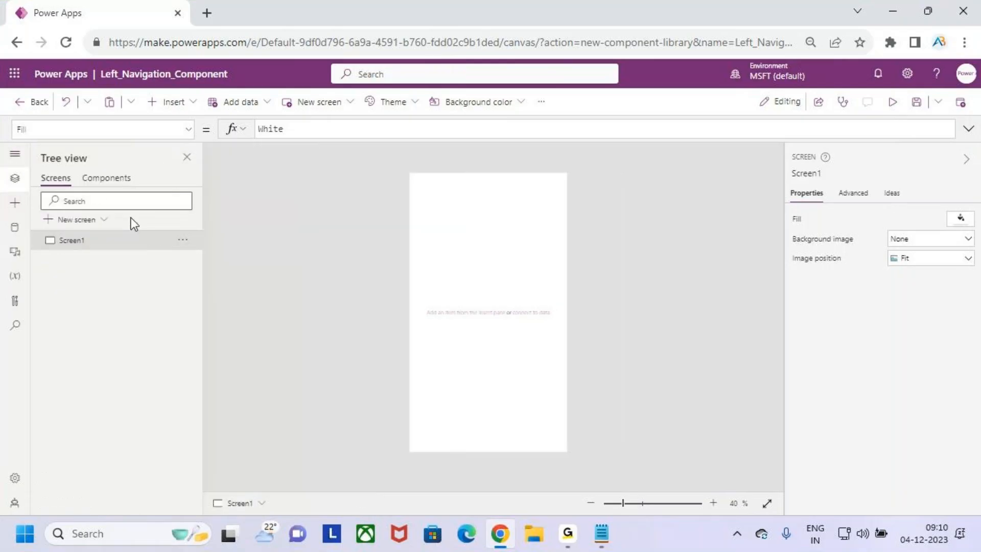
pyautogui.click(115, 182)
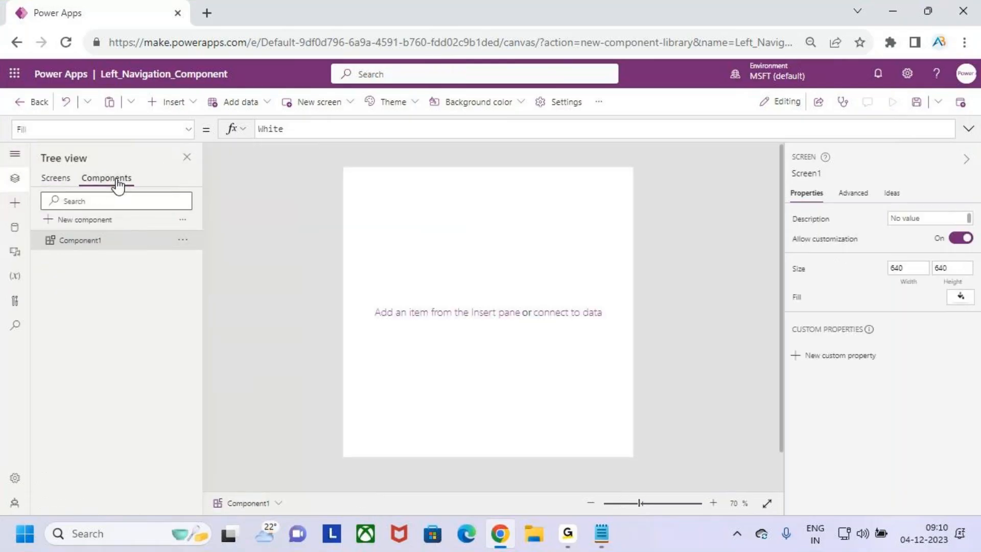
pyautogui.click(463, 260)
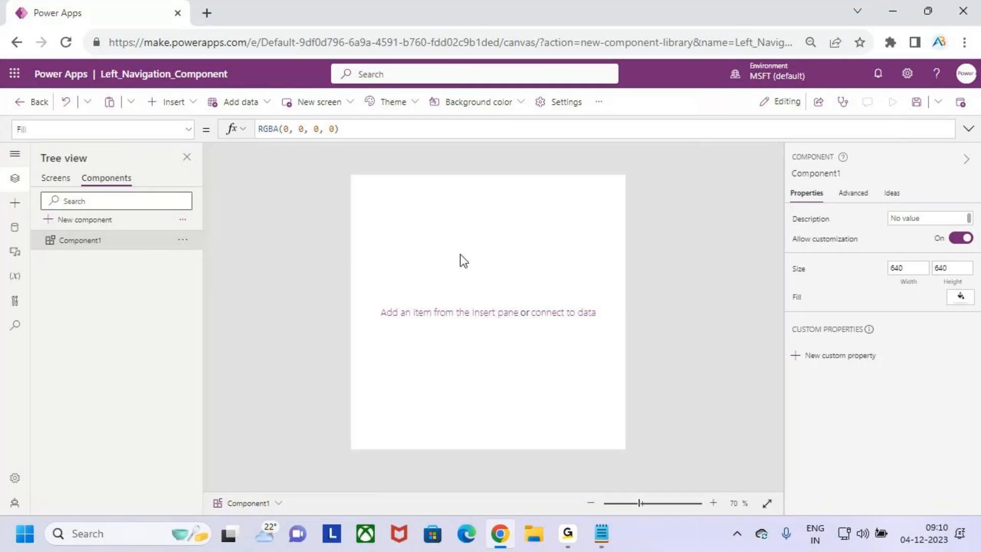
# Step: Sketch header and left-navigation frames over Component1's canvas, add an arrow and two handwritten words, and clear the annotations
pyautogui.hotkey('ctrl', '2')
pyautogui.moveTo(352, 175); pyautogui.dragTo(626, 210)
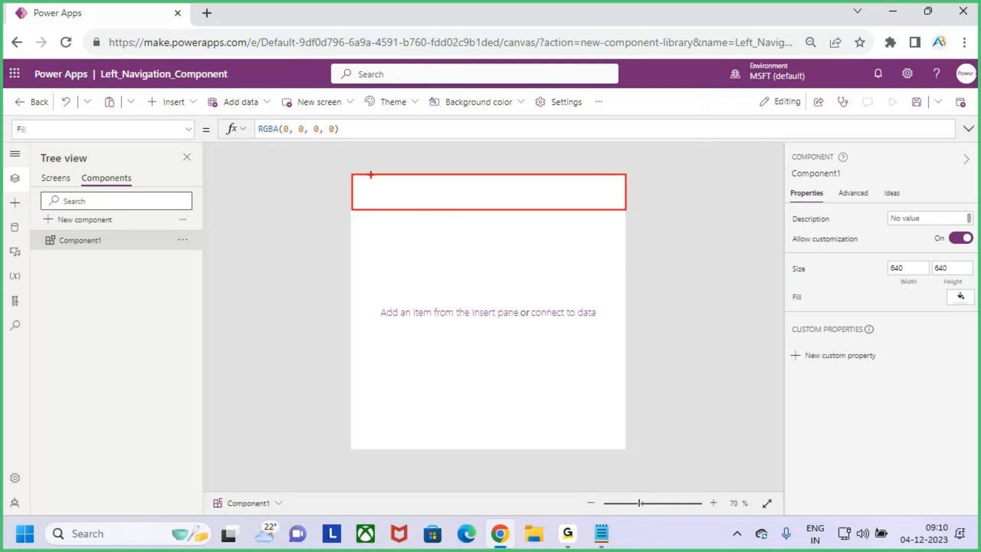
pyautogui.moveTo(354, 176)
pyautogui.mouseDown()
pyautogui.moveTo(395, 395)
pyautogui.moveTo(393, 448)
pyautogui.mouseUp()
pyautogui.moveTo(389, 291); pyautogui.dragTo(446, 235)
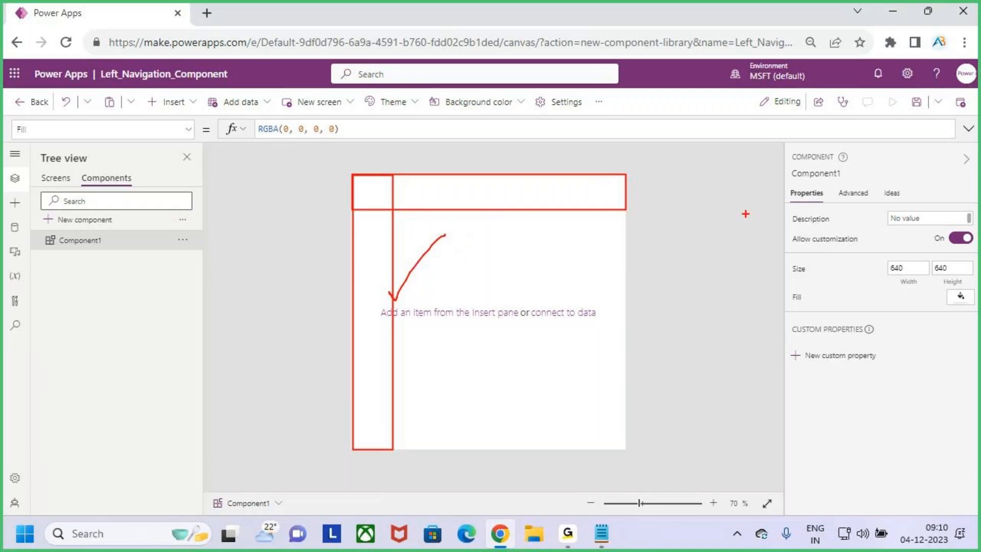
pyautogui.moveTo(695, 196)
pyautogui.mouseDown()
pyautogui.moveTo(731, 225)
pyautogui.moveTo(777, 207)
pyautogui.moveTo(832, 260)
pyautogui.mouseUp()
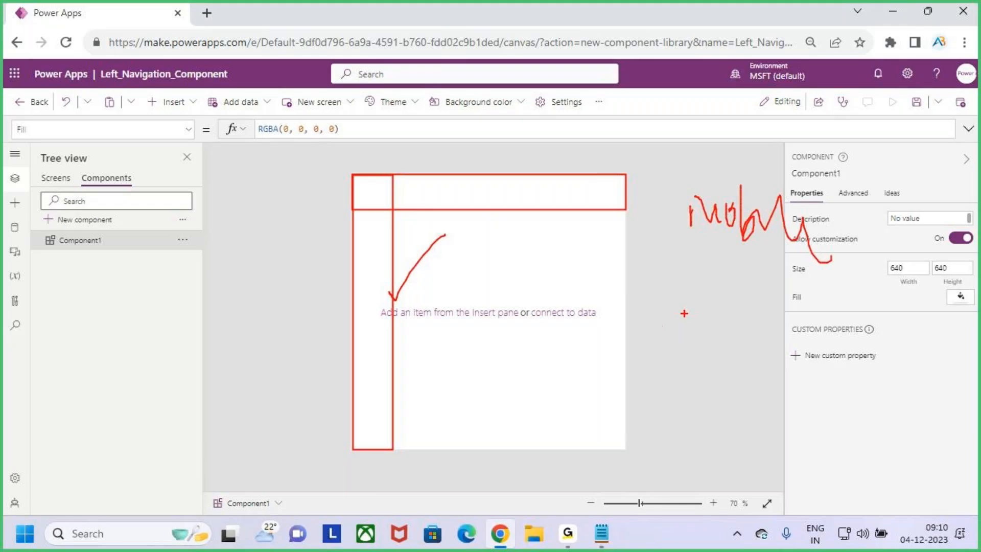
pyautogui.moveTo(676, 328)
pyautogui.mouseDown()
pyautogui.moveTo(715, 362)
pyautogui.moveTo(759, 337)
pyautogui.moveTo(810, 339)
pyautogui.mouseUp()
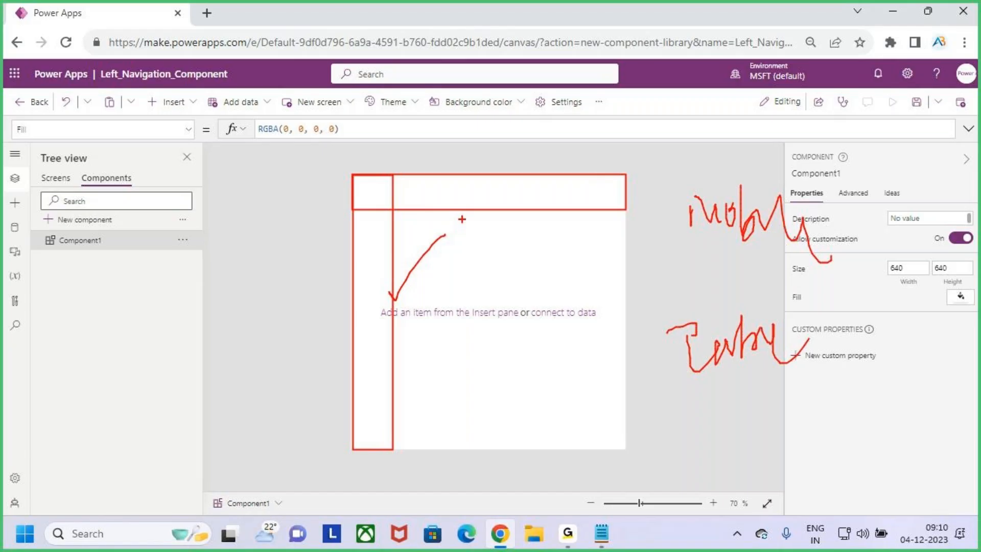
pyautogui.press('Escape')
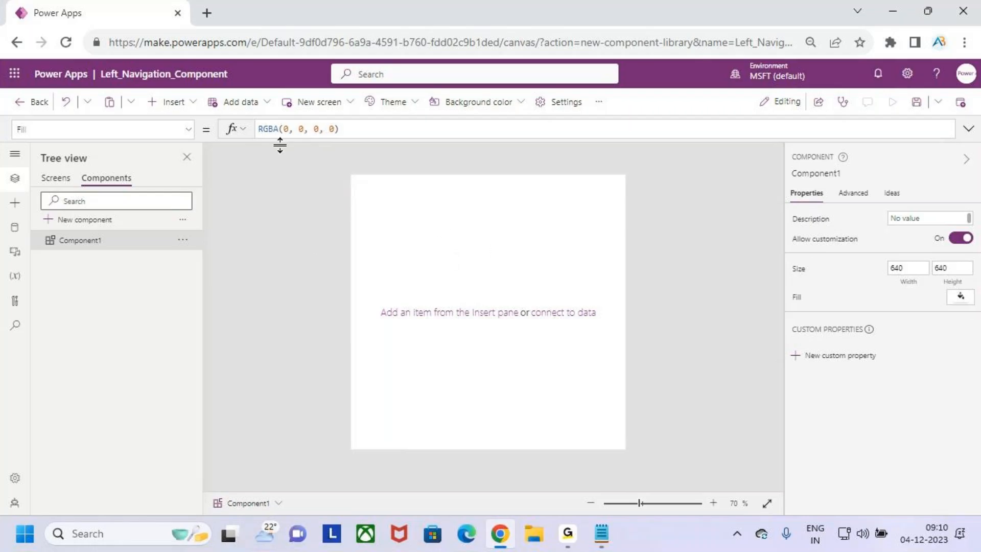
# Step: Select the Width property of Screen1 and open its formula
pyautogui.click(56, 179)
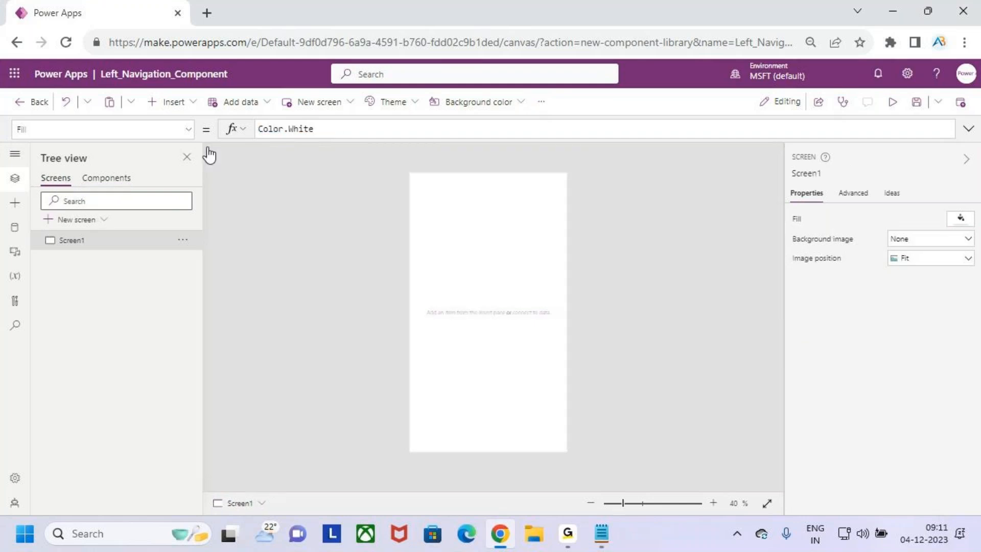
pyautogui.click(187, 129)
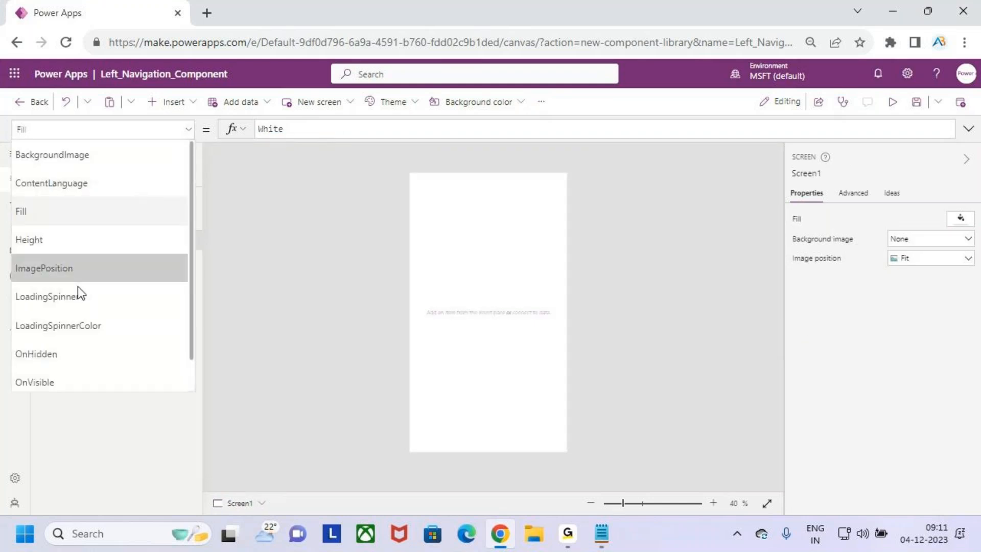
pyautogui.scroll(-1, 80, 297)
pyautogui.scroll(-1, 81, 293)
pyautogui.click(71, 374)
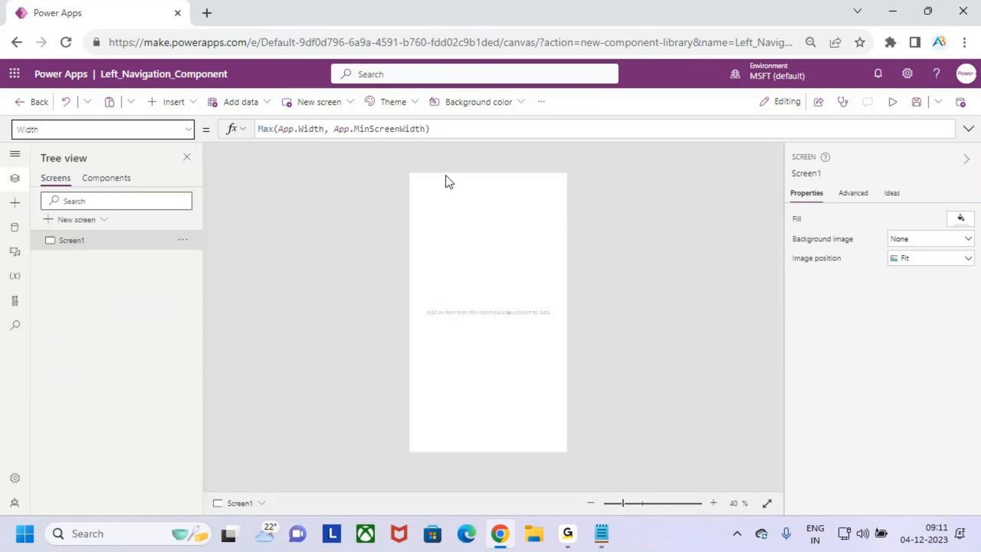
pyautogui.click(458, 130)
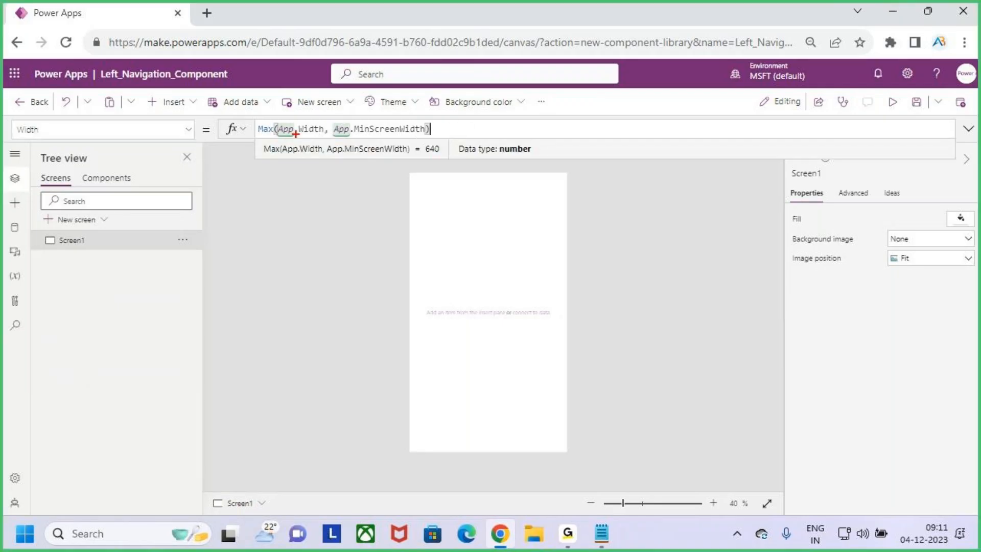
# Step: Frame App.Width and App.MinScreenWidth in the Width formula, point arrows at them, and clear the annotations
pyautogui.moveTo(272, 121); pyautogui.dragTo(330, 139)
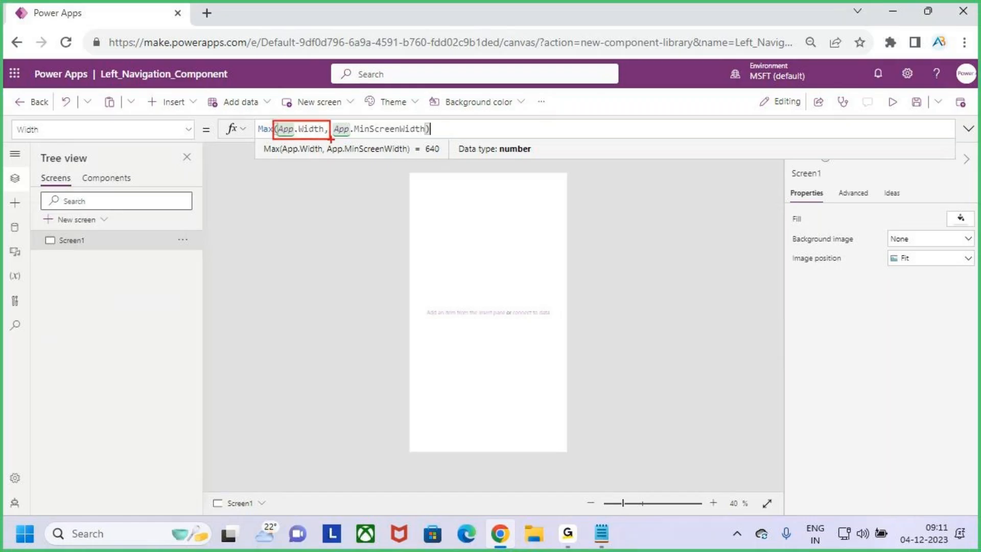
pyautogui.moveTo(297, 109)
pyautogui.mouseDown()
pyautogui.moveTo(288, 120)
pyautogui.moveTo(306, 137)
pyautogui.moveTo(356, 125)
pyautogui.moveTo(443, 140)
pyautogui.mouseUp()
pyautogui.moveTo(391, 101); pyautogui.dragTo(396, 126)
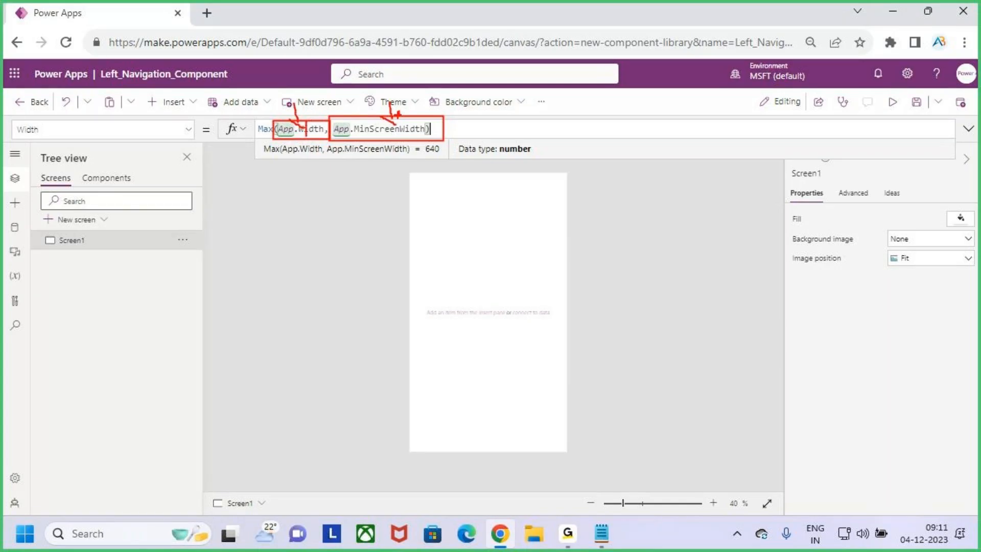
pyautogui.press('Escape')
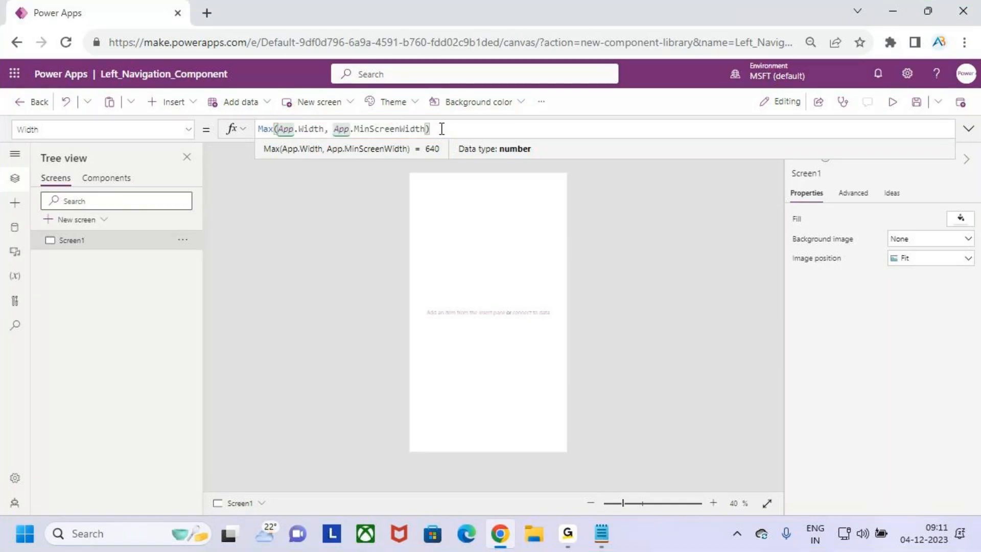
# Step: Glance at the Components list, return to Screen1 and copy its entire Width formula
pyautogui.click(108, 179)
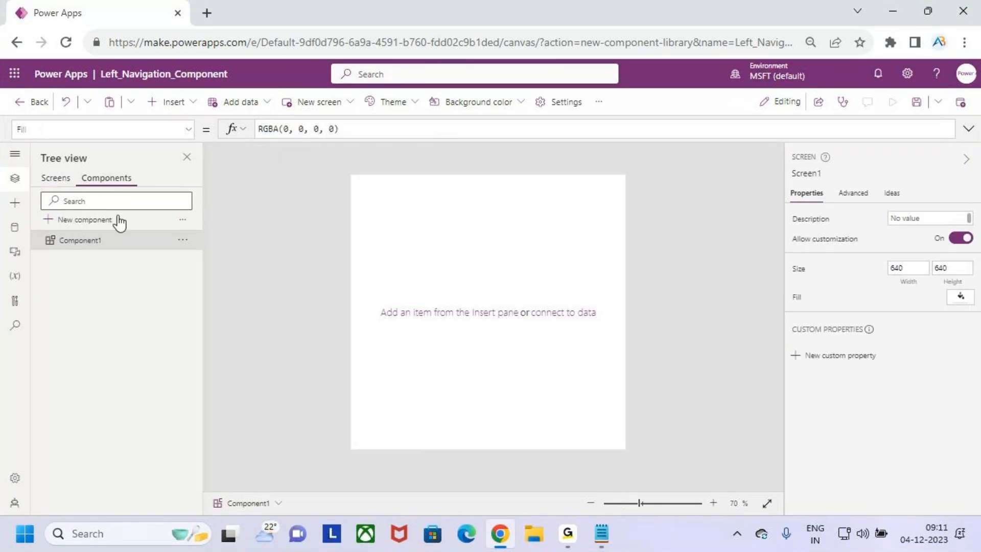
pyautogui.click(64, 180)
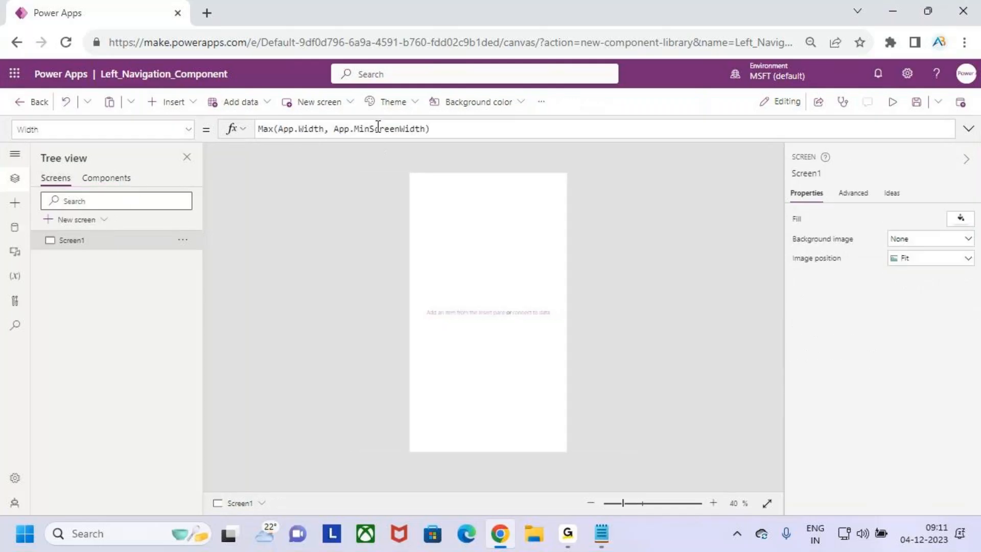
pyautogui.click(464, 129)
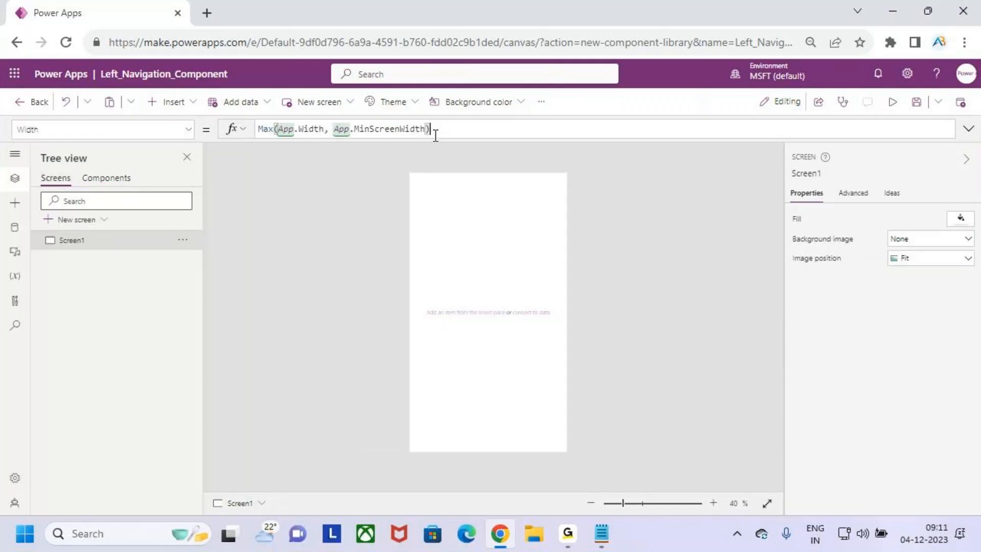
pyautogui.hotkey('ctrl', 'a')
pyautogui.hotkey('ctrl', 'c')
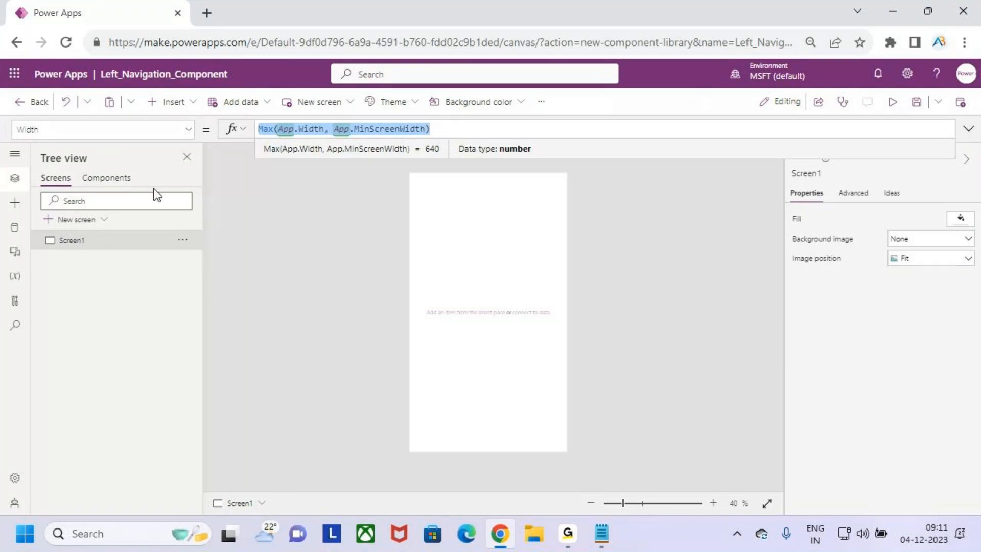
# Step: Set Component1's Width to the copied formula Max(App.Width, App.MinScreenWidth)
pyautogui.click(104, 179)
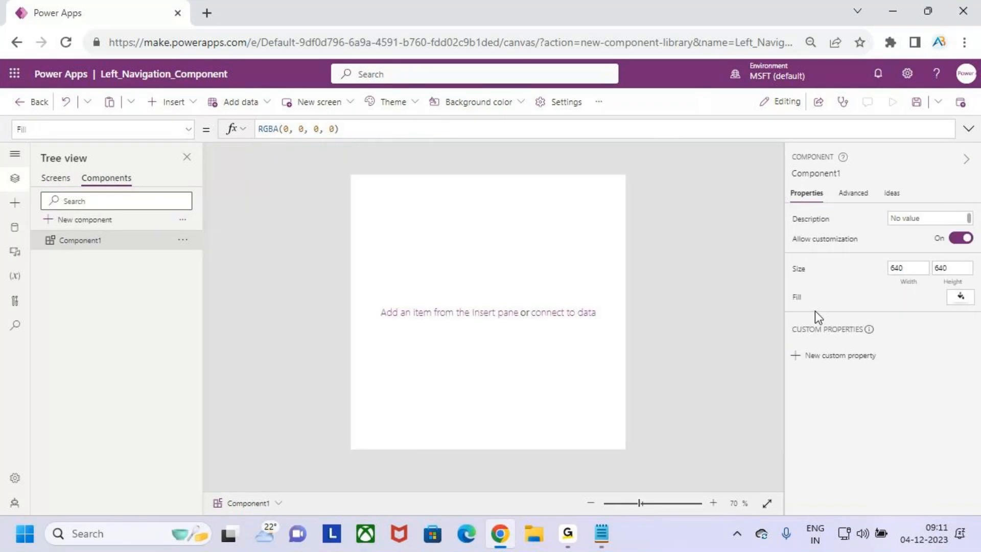
pyautogui.click(909, 273)
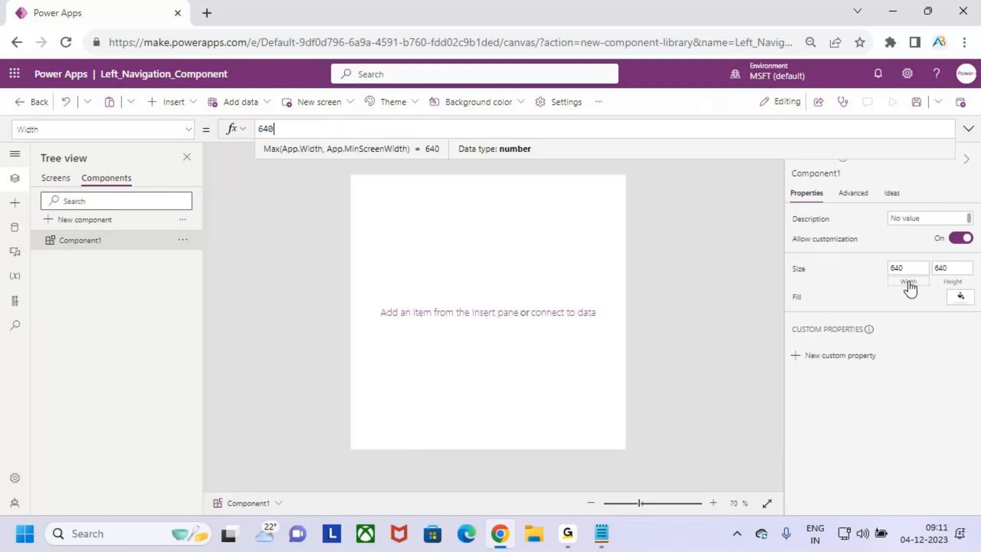
pyautogui.doubleClick(269, 128)
pyautogui.press('BackSpace')
pyautogui.hotkey('ctrl', 'v')
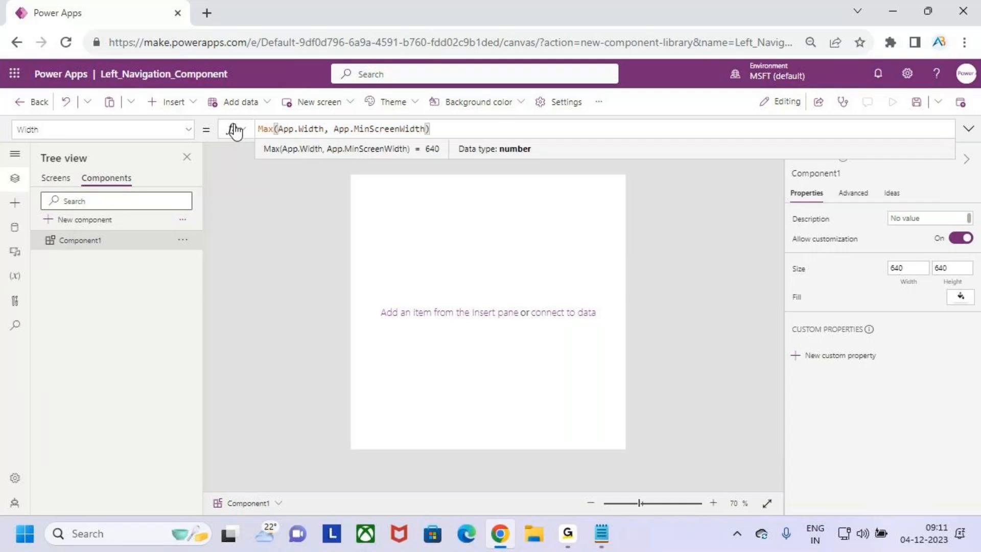
# Step: Compare Screen1 with Component1, annotate Component1's area on the canvas and clear the marks
pyautogui.click(479, 211)
pyautogui.click(55, 178)
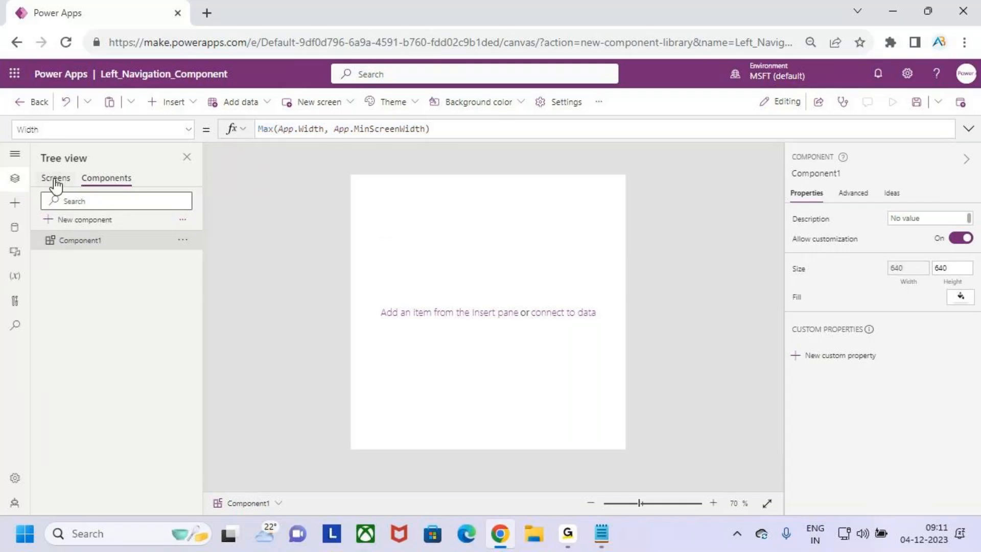
pyautogui.click(117, 185)
pyautogui.hotkey('ctrl', '2')
pyautogui.moveTo(346, 181); pyautogui.dragTo(558, 246)
pyautogui.press('Escape')
pyautogui.hotkey('ctrl', '2')
pyautogui.moveTo(372, 175)
pyautogui.mouseDown()
pyautogui.moveTo(421, 397)
pyautogui.moveTo(417, 431)
pyautogui.mouseUp()
pyautogui.press('Escape')
# Step: Select Screen1's Height property and copy its entire formula
pyautogui.click(48, 179)
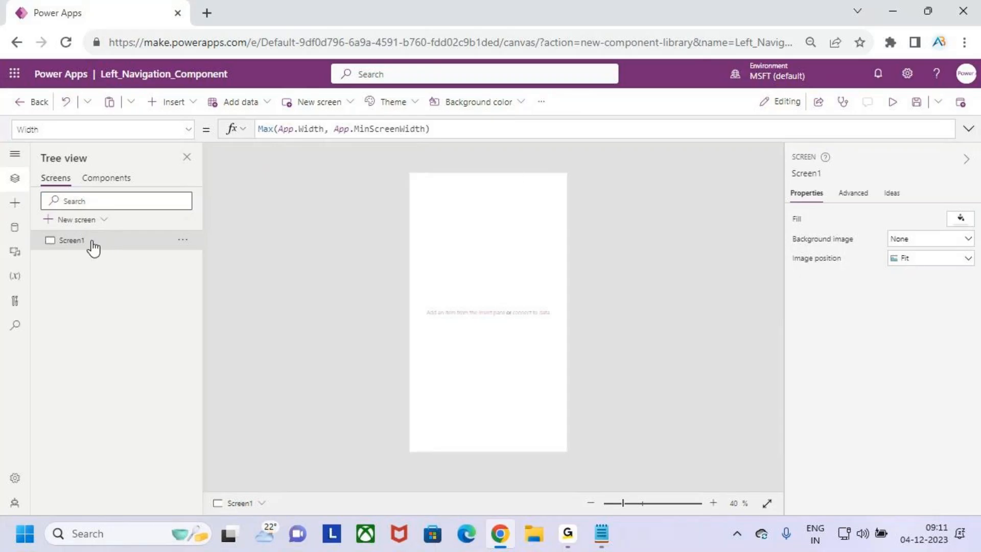
pyautogui.click(188, 130)
pyautogui.click(99, 205)
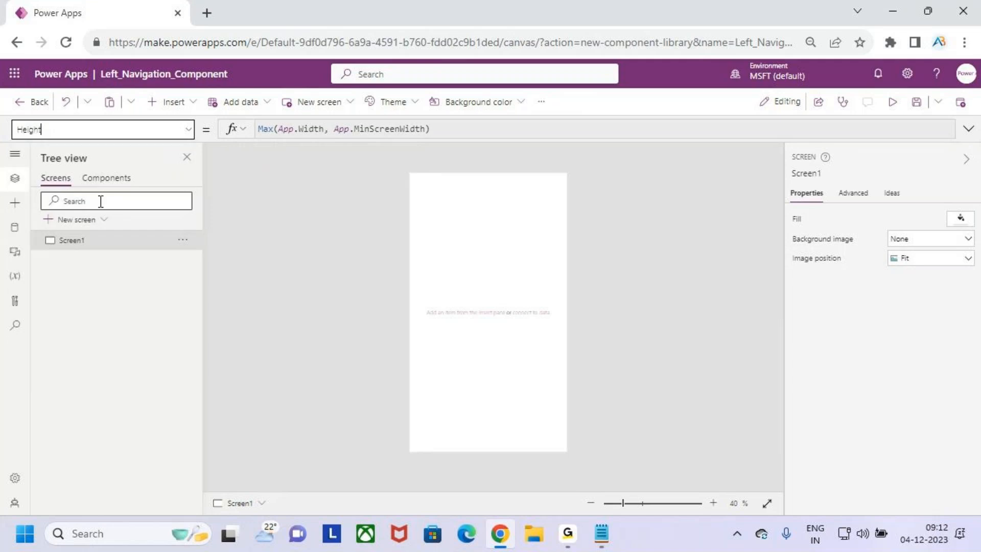
pyautogui.click(454, 128)
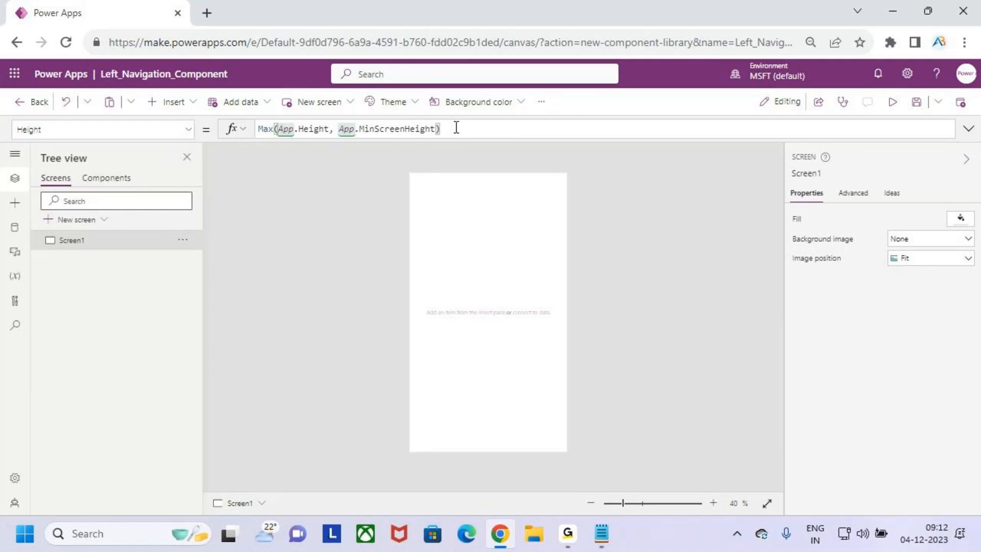
pyautogui.hotkey('ctrl', 'a')
pyautogui.hotkey('ctrl', 'c')
# Step: Set Component1's Height to the copied formula Max(App.Height, App.MinScreenHeight)
pyautogui.click(109, 179)
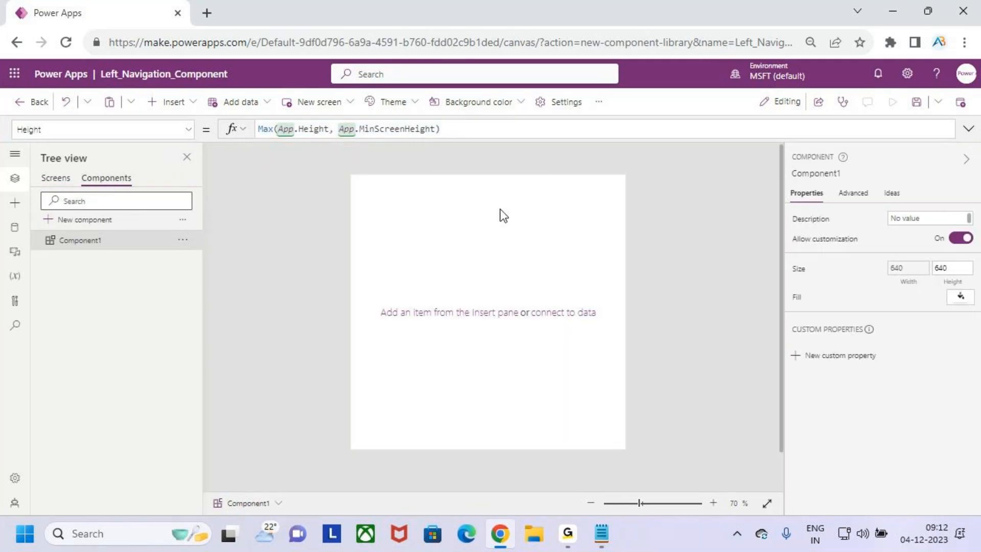
pyautogui.click(188, 131)
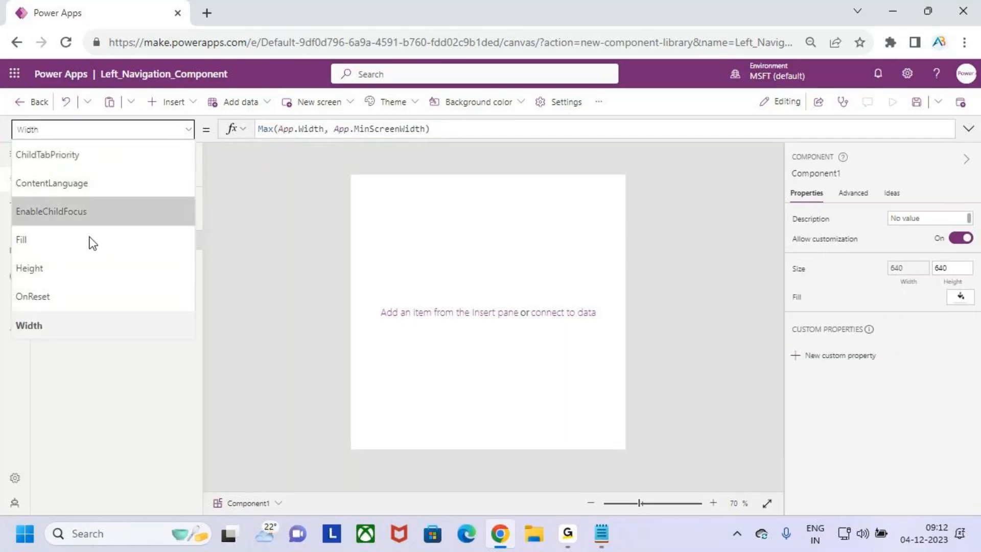
pyautogui.click(97, 267)
pyautogui.click(309, 129)
pyautogui.hotkey('ctrl', 'a')
pyautogui.press('BackSpace')
pyautogui.hotkey('ctrl', 'v')
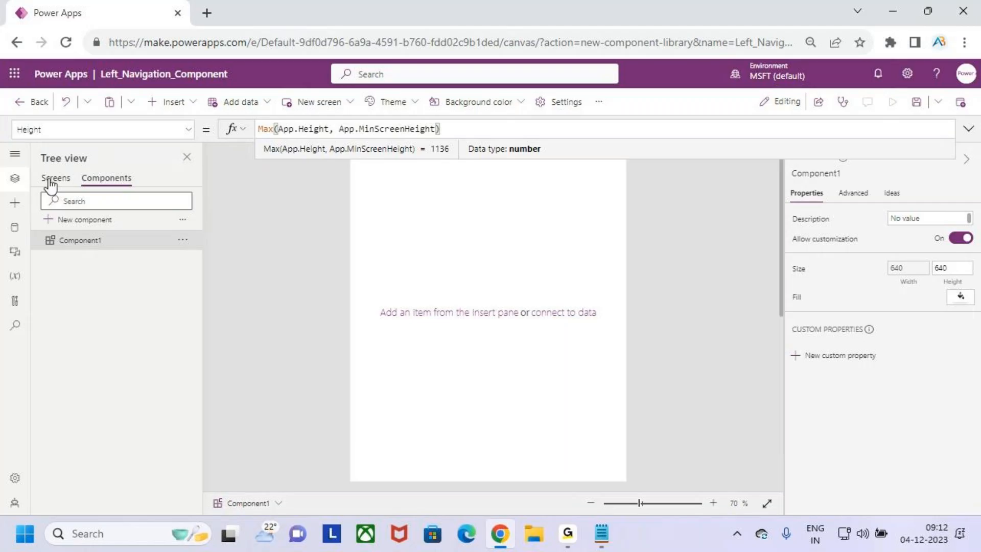
# Step: Switch between Screen1 and Component1 to compare their canvas sizes
pyautogui.click(49, 180)
pyautogui.click(109, 180)
pyautogui.click(53, 179)
pyautogui.click(113, 180)
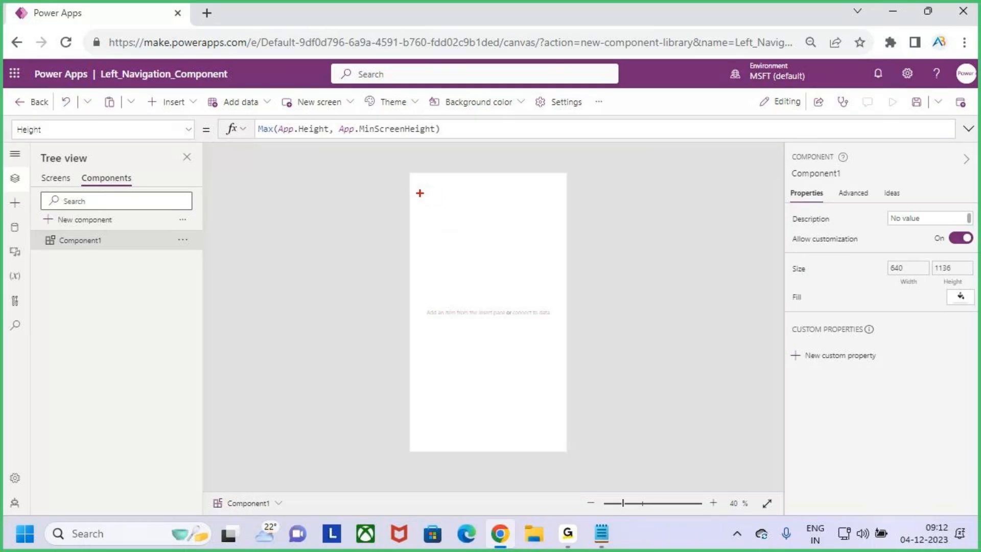
# Step: Mark Component1's full width and height with double-headed arrows, and clear the annotations
pyautogui.moveTo(409, 195)
pyautogui.mouseDown()
pyautogui.moveTo(569, 206)
pyautogui.moveTo(562, 196)
pyautogui.mouseUp()
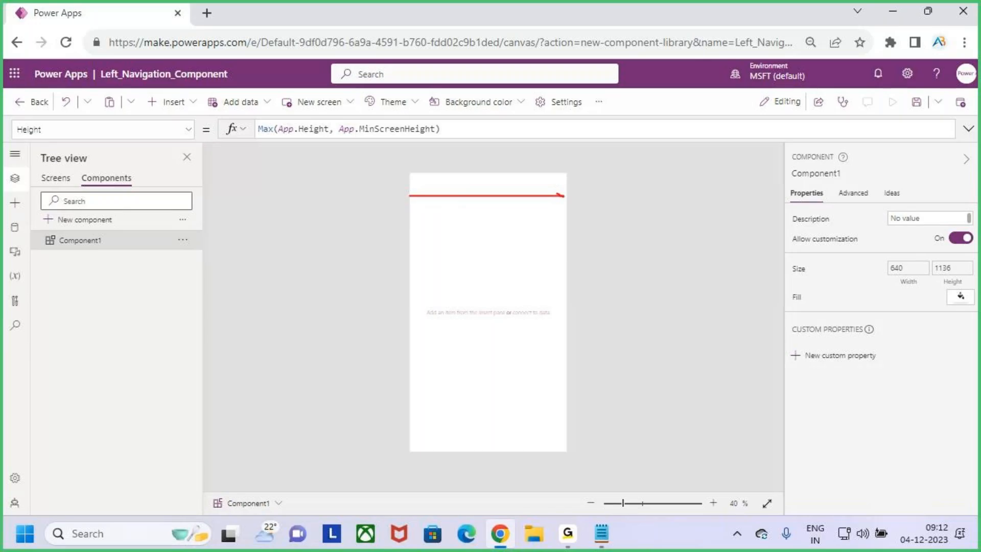
pyautogui.moveTo(417, 188); pyautogui.dragTo(417, 202)
pyautogui.moveTo(455, 177); pyautogui.dragTo(455, 451)
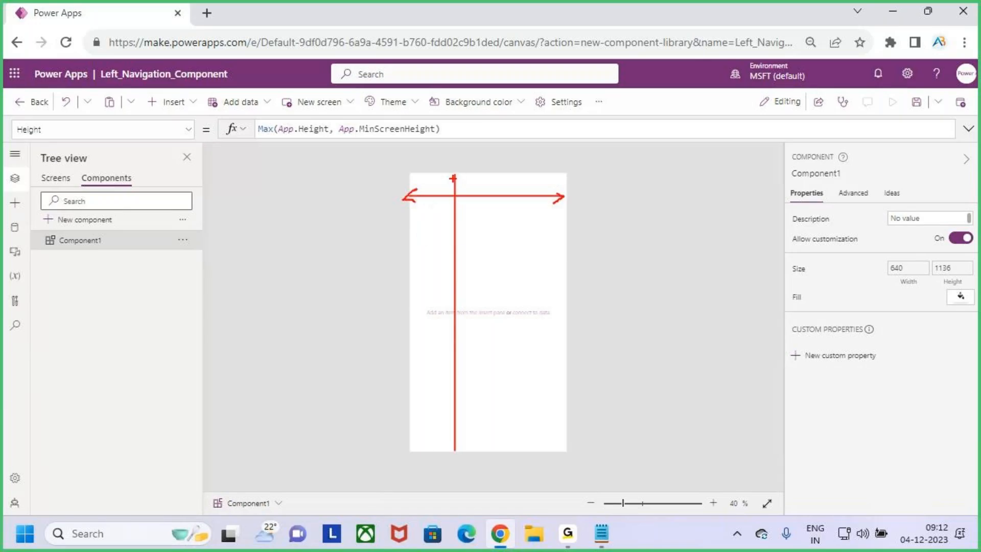
pyautogui.moveTo(445, 183)
pyautogui.mouseDown()
pyautogui.moveTo(457, 178)
pyautogui.moveTo(471, 208)
pyautogui.mouseUp()
pyautogui.moveTo(435, 440)
pyautogui.mouseDown()
pyautogui.moveTo(460, 449)
pyautogui.moveTo(477, 433)
pyautogui.mouseUp()
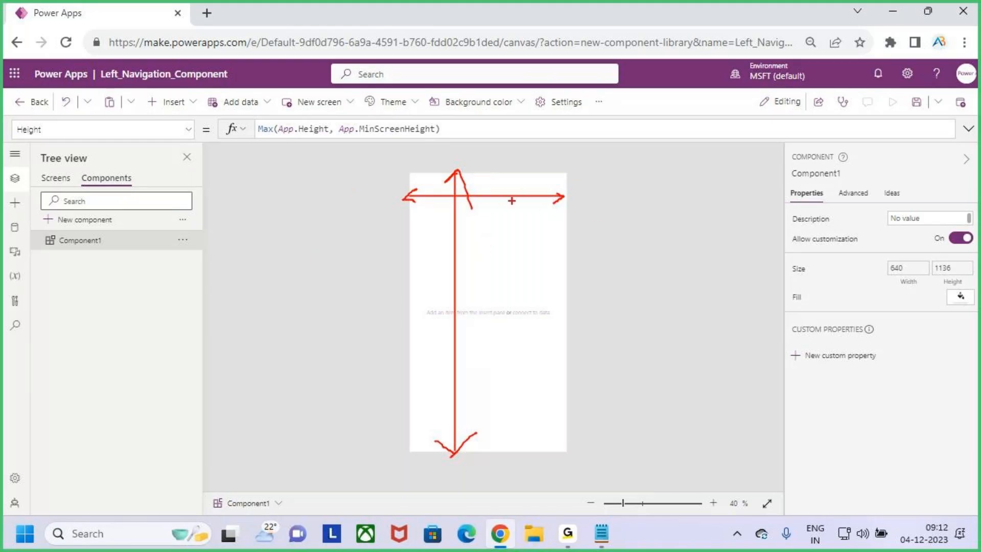
pyautogui.moveTo(17, 146); pyautogui.dragTo(44, 144)
pyautogui.moveTo(204, 169)
pyautogui.mouseDown()
pyautogui.moveTo(207, 199)
pyautogui.moveTo(224, 191)
pyautogui.mouseUp()
pyautogui.press('Escape')
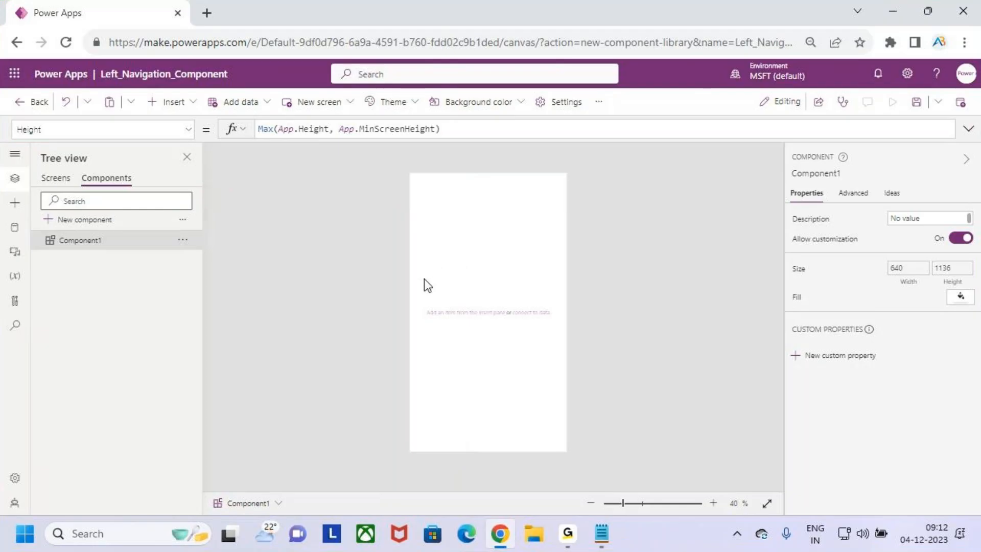
# Step: Outline the studio's own left navigation rail, underline its width as an example, and clear the marks
pyautogui.hotkey('ctrl', '2')
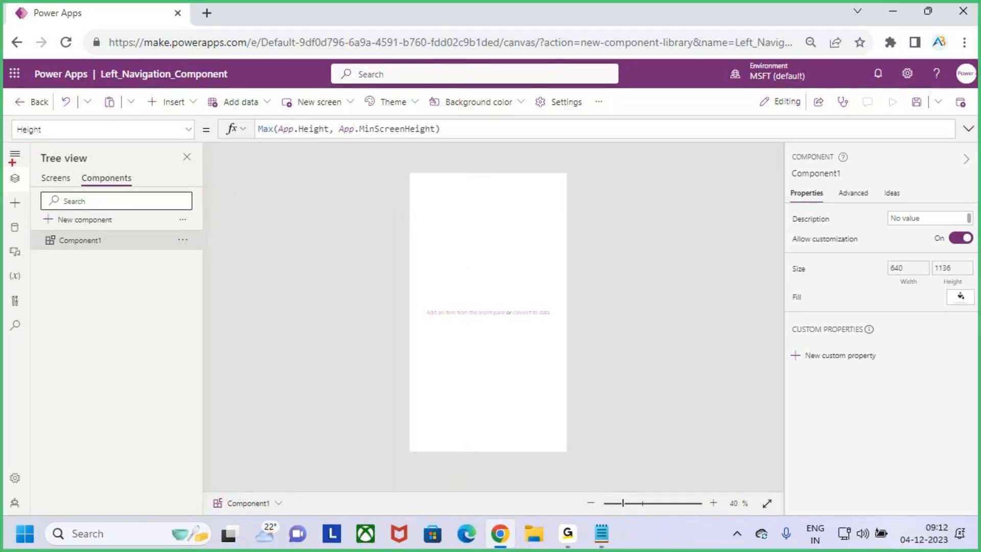
pyautogui.moveTo(3, 145)
pyautogui.mouseDown()
pyautogui.moveTo(29, 315)
pyautogui.moveTo(33, 466)
pyautogui.mouseUp()
pyautogui.press('Escape')
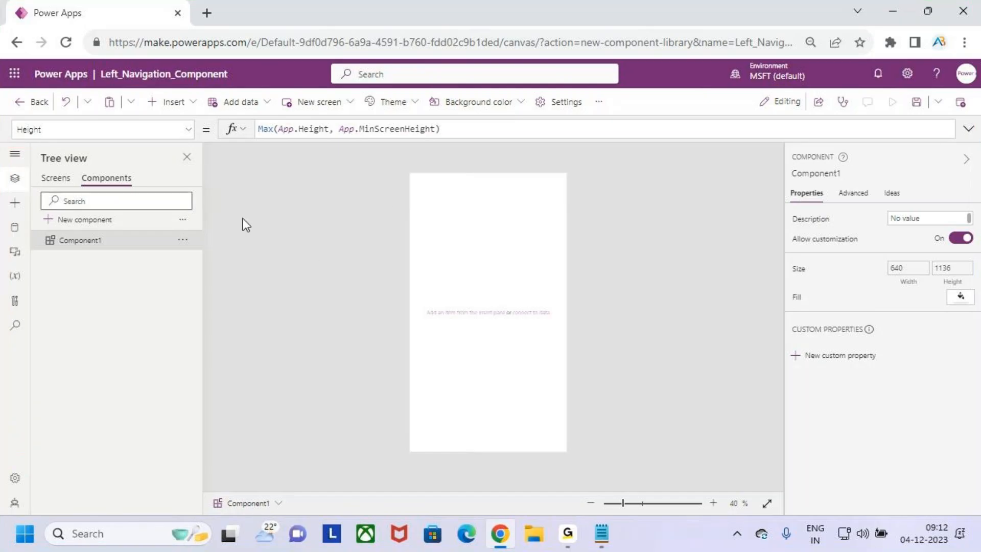
pyautogui.hotkey('ctrl', '2')
pyautogui.moveTo(3, 166); pyautogui.dragTo(36, 168)
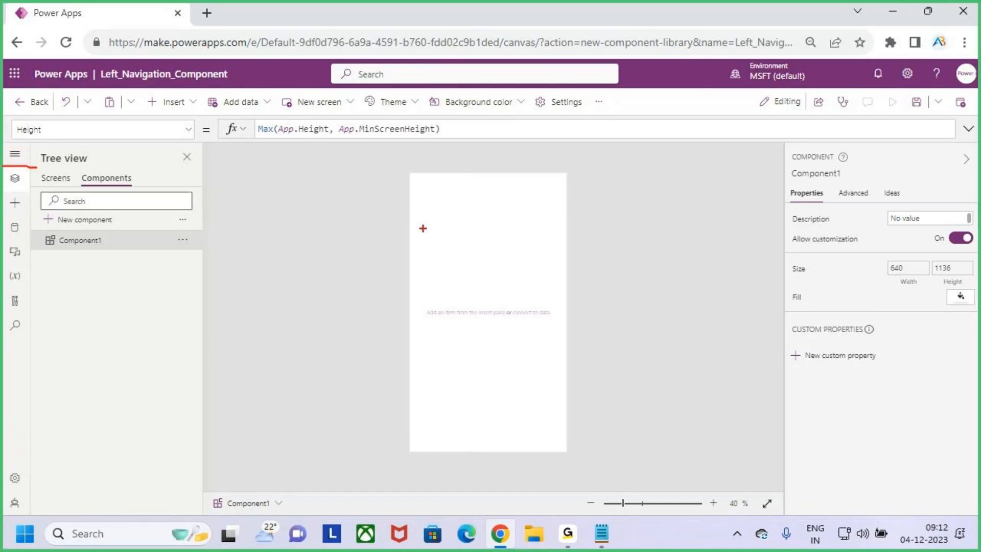
pyautogui.press('Escape')
# Step: Mark Component1's full width, frame a narrow full-height strip along its left edge, and clear the annotations
pyautogui.hotkey('ctrl', '2')
pyautogui.moveTo(411, 222); pyautogui.dragTo(570, 221)
pyautogui.moveTo(418, 214)
pyautogui.mouseDown()
pyautogui.moveTo(406, 225)
pyautogui.moveTo(437, 235)
pyautogui.mouseUp()
pyautogui.press('e')
pyautogui.moveTo(412, 173)
pyautogui.mouseDown()
pyautogui.moveTo(452, 324)
pyautogui.moveTo(451, 451)
pyautogui.mouseUp()
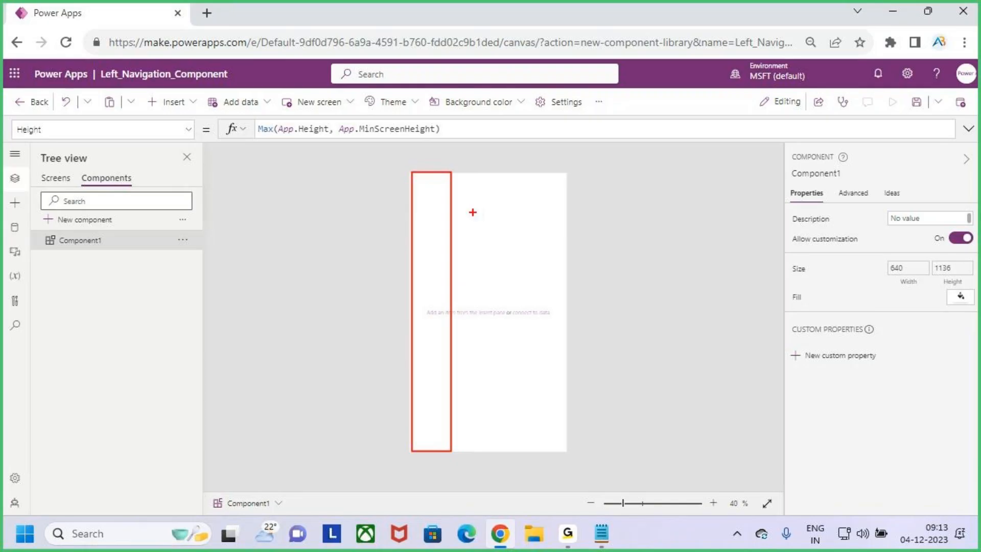
pyautogui.press('Escape')
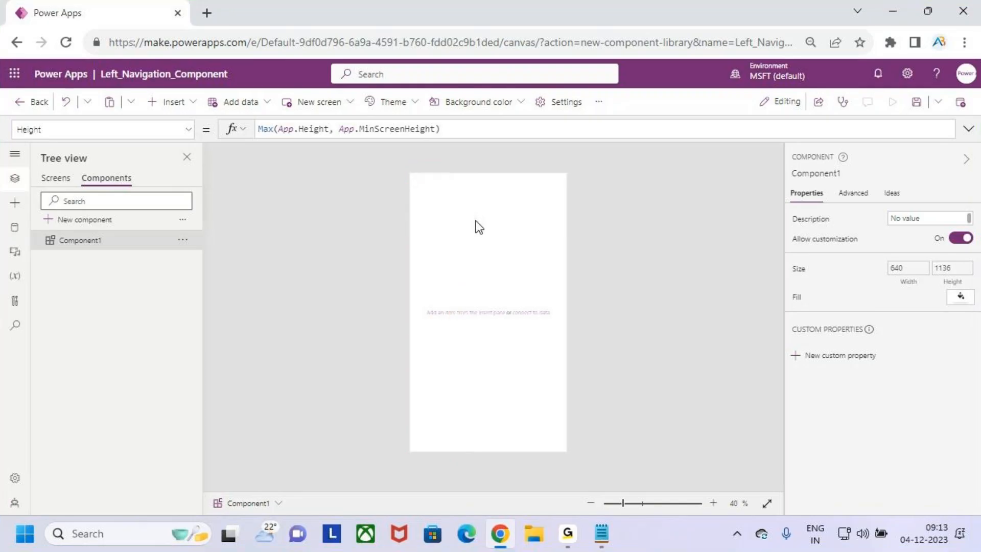
# Step: Set Component1's Width to Max(App.Width, App.MinScreenWidth)/5, outline the narrow component, and clear the outline
pyautogui.click(902, 283)
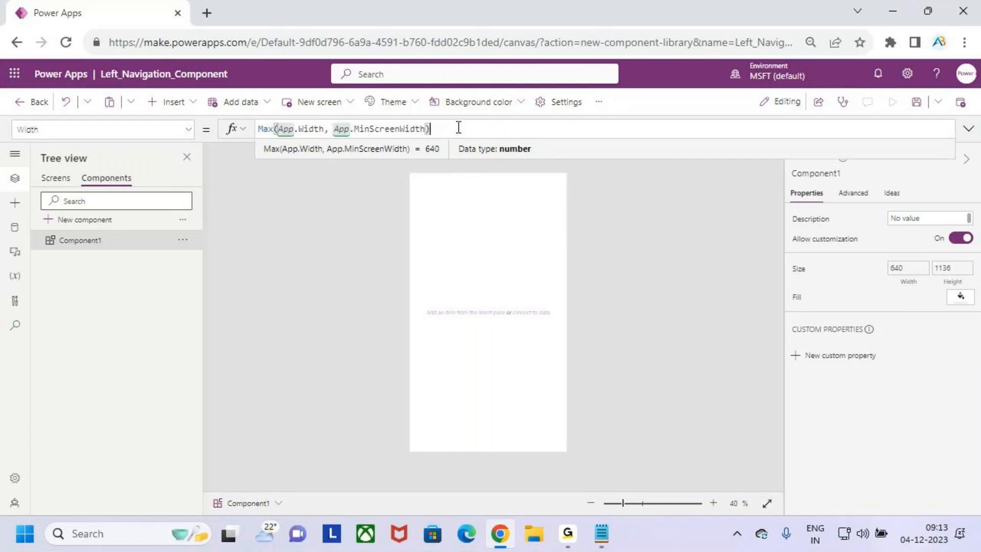
pyautogui.write('5')
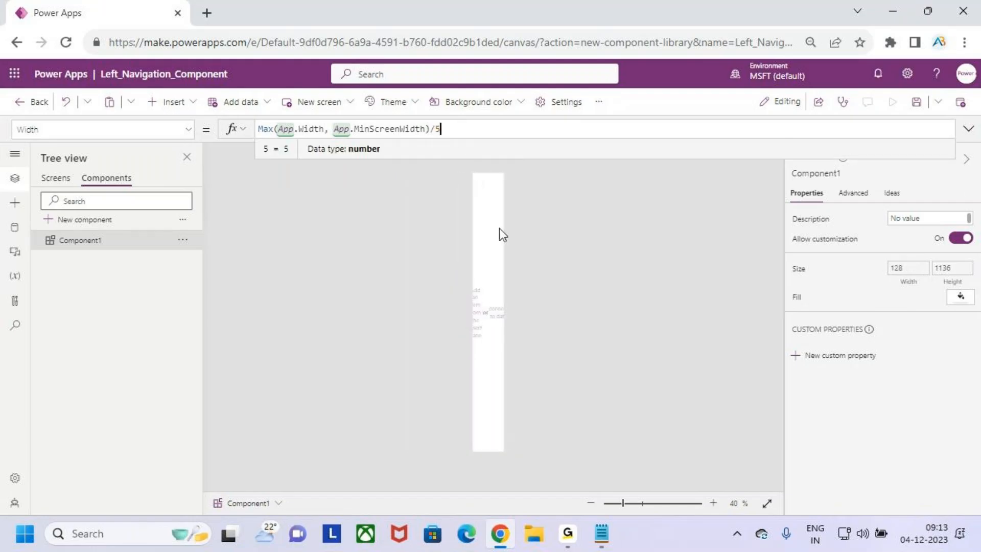
pyautogui.hotkey('ctrl', '2')
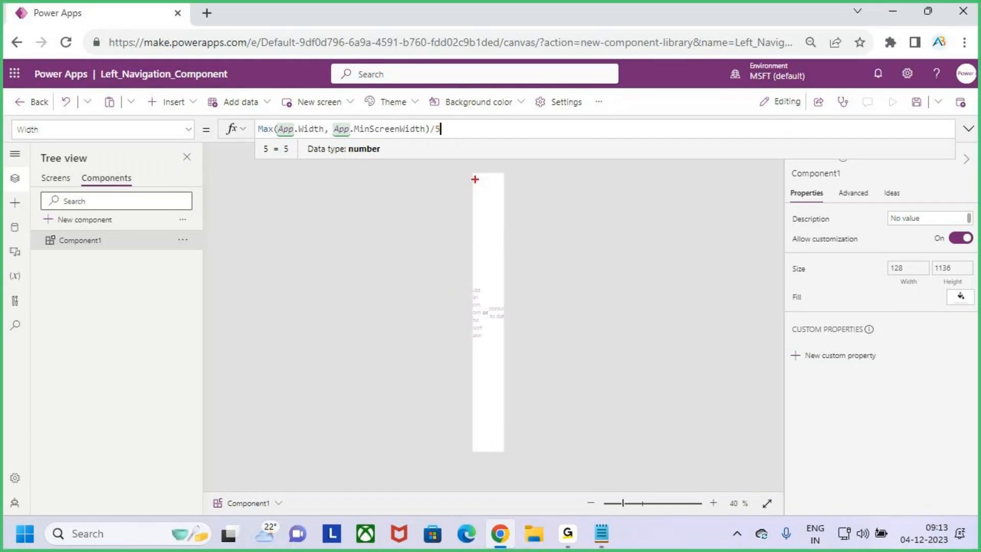
pyautogui.moveTo(472, 174)
pyautogui.mouseDown()
pyautogui.moveTo(497, 307)
pyautogui.moveTo(503, 452)
pyautogui.mouseUp()
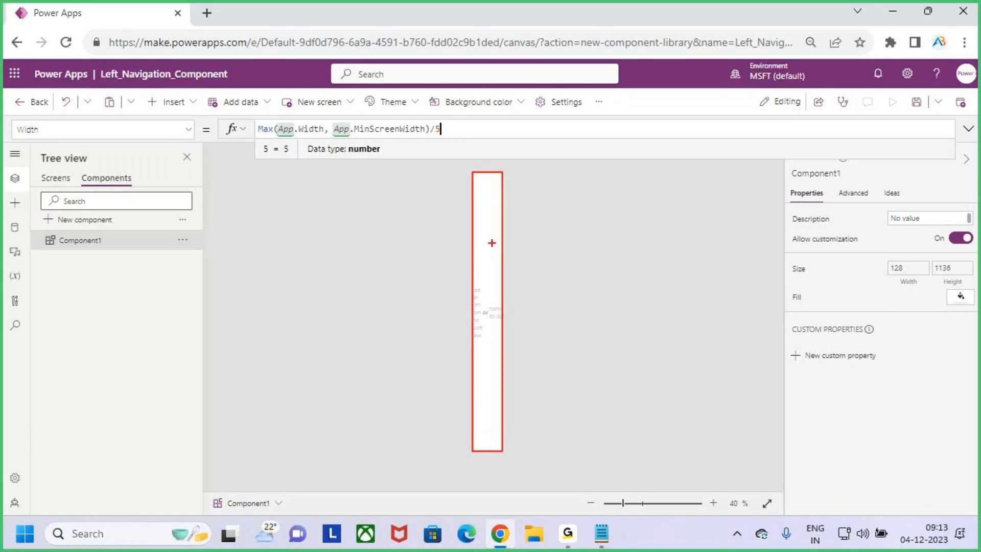
pyautogui.press('Escape')
pyautogui.hotkey('ctrl', '2')
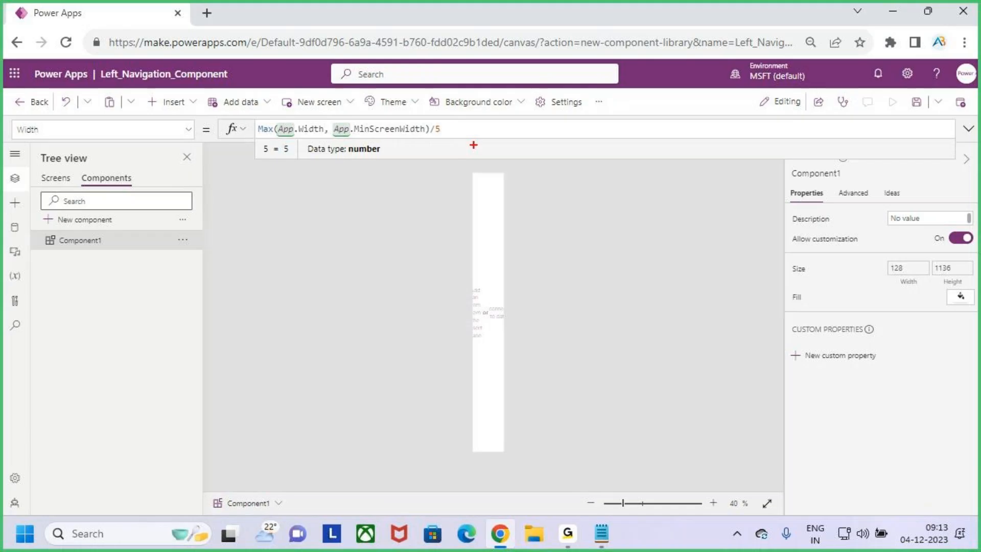
pyautogui.press('Escape')
# Step: Remove the /5 from Component1's Width formula, mark a vertical dividing line on the full-width component, and clear it
pyautogui.click(453, 127)
pyautogui.press('BackSpace')
pyautogui.press('BackSpace')
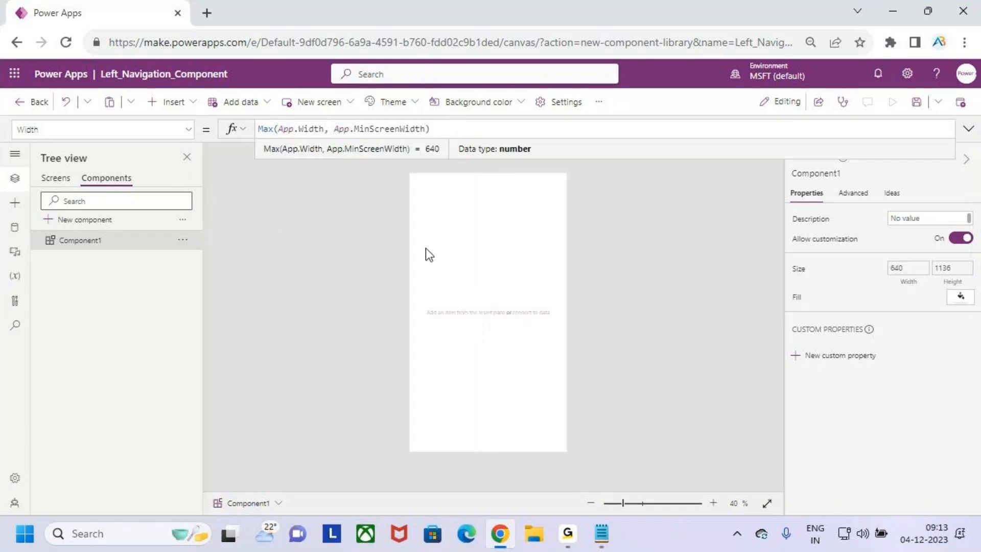
pyautogui.hotkey('ctrl', '2')
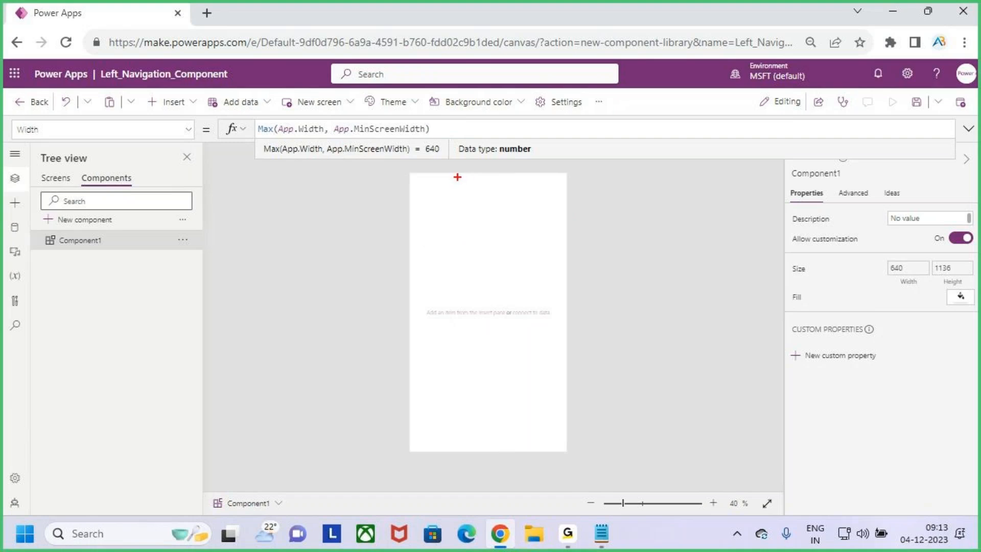
pyautogui.moveTo(456, 172); pyautogui.dragTo(453, 446)
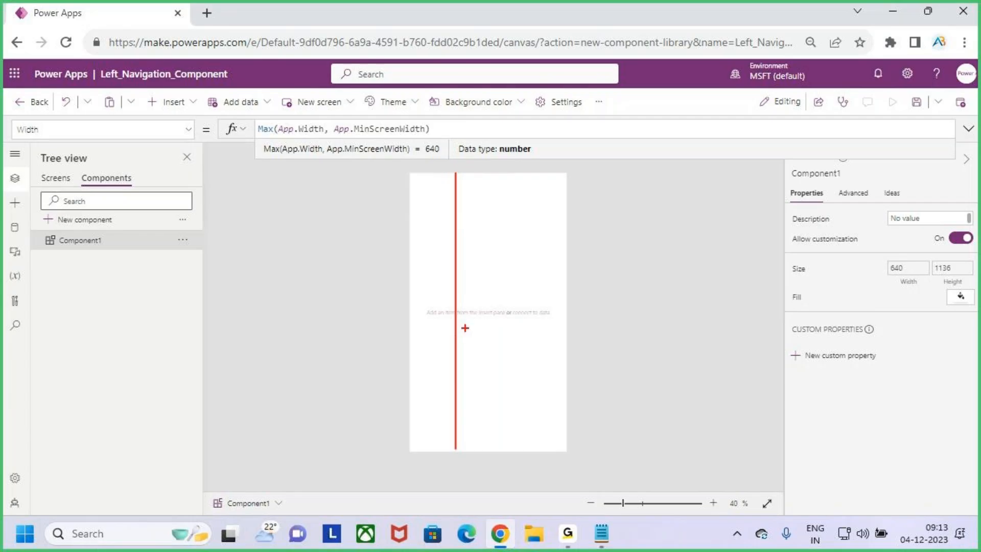
pyautogui.press('Escape')
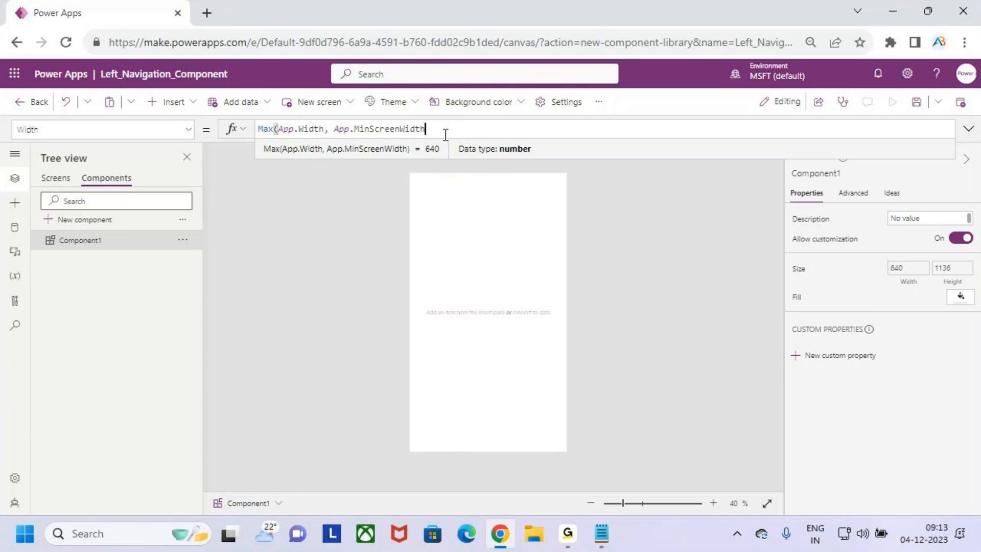
# Step: Divide Component1's Width formula by 5 again, frame the resulting strip, and clear the annotations
pyautogui.write('/5')
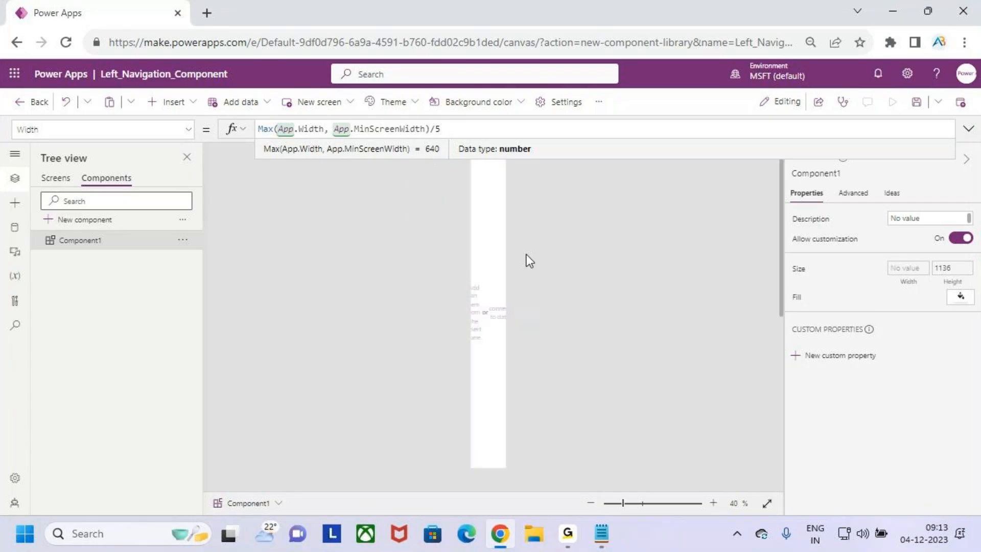
pyautogui.hotkey('ctrl', '2')
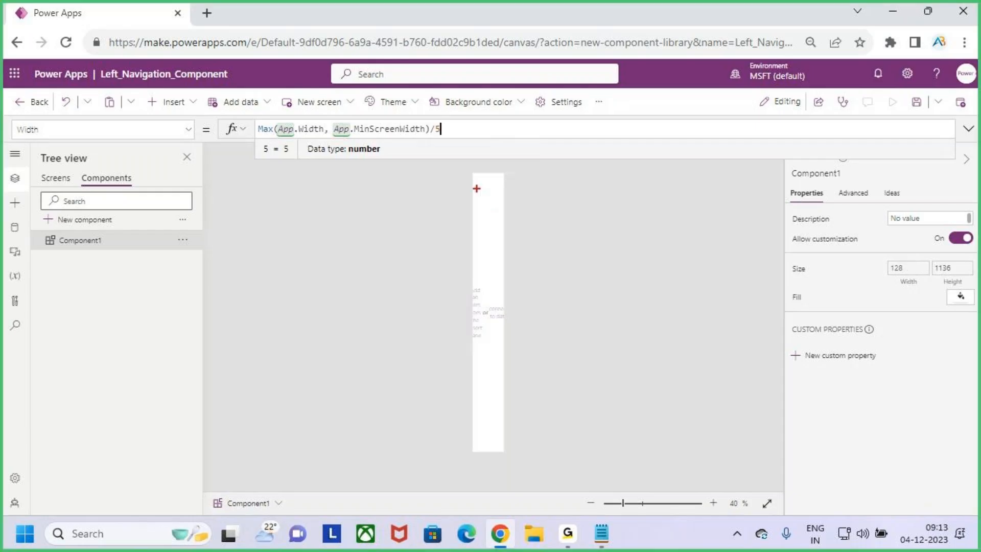
pyautogui.moveTo(472, 172)
pyautogui.mouseDown()
pyautogui.moveTo(508, 396)
pyautogui.moveTo(503, 452)
pyautogui.mouseUp()
pyautogui.moveTo(484, 155); pyautogui.dragTo(491, 194)
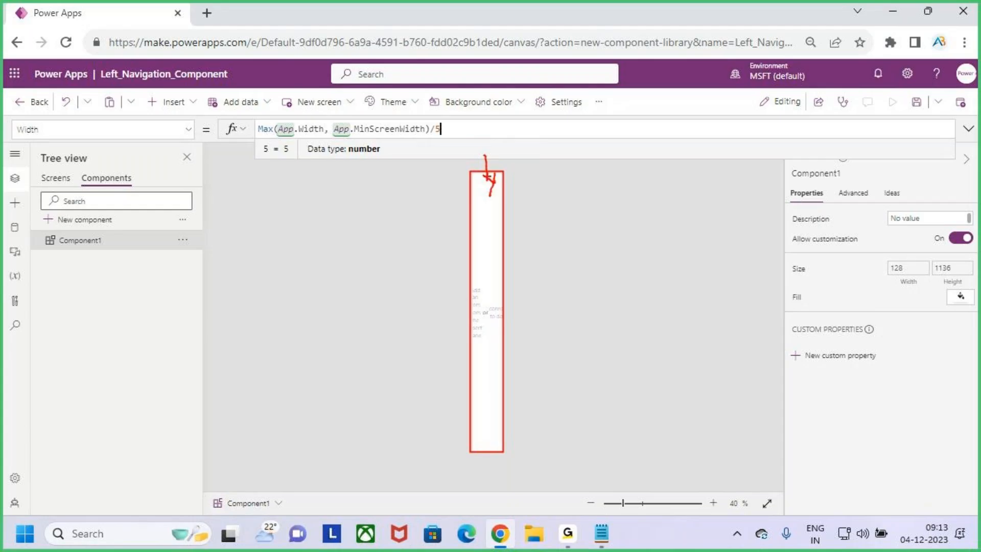
pyautogui.press('Escape')
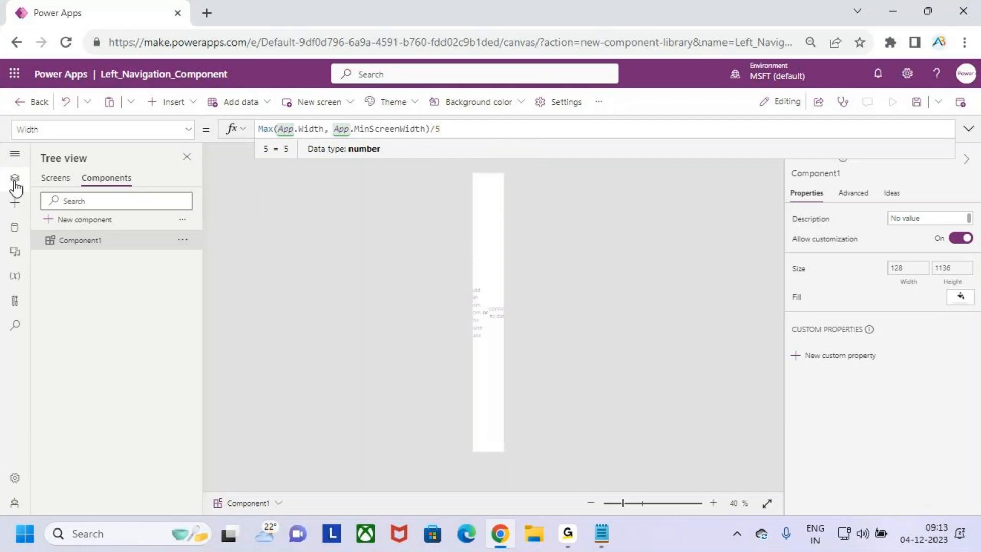
# Step: Outline the studio's left icon rail for comparison with the narrow component, and clear the marks
pyautogui.hotkey('ctrl', '2')
pyautogui.moveTo(3, 147); pyautogui.dragTo(29, 404)
pyautogui.moveTo(11, 227); pyautogui.dragTo(38, 204)
pyautogui.press('Escape')
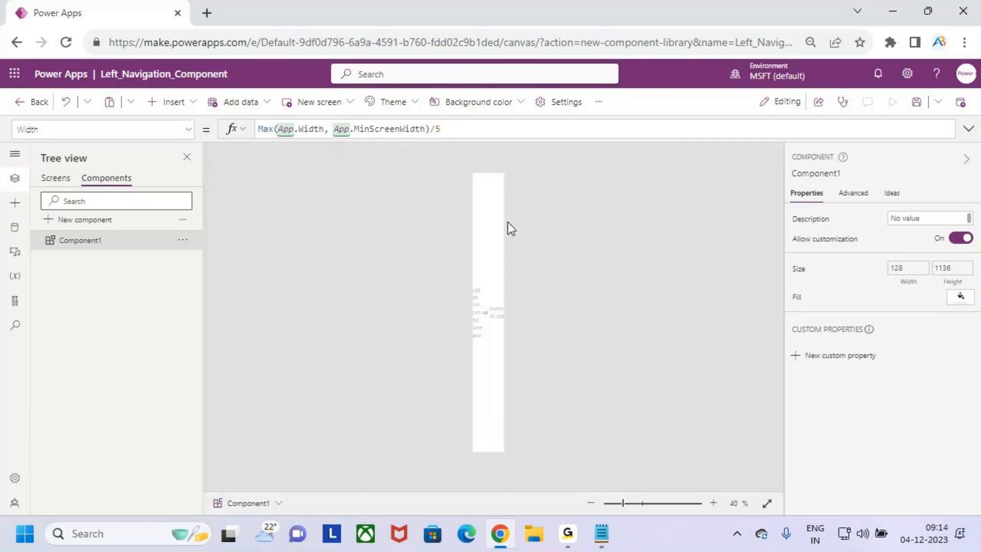
# Step: Set Component1's Fill formula to Color.LightGray
pyautogui.click(961, 296)
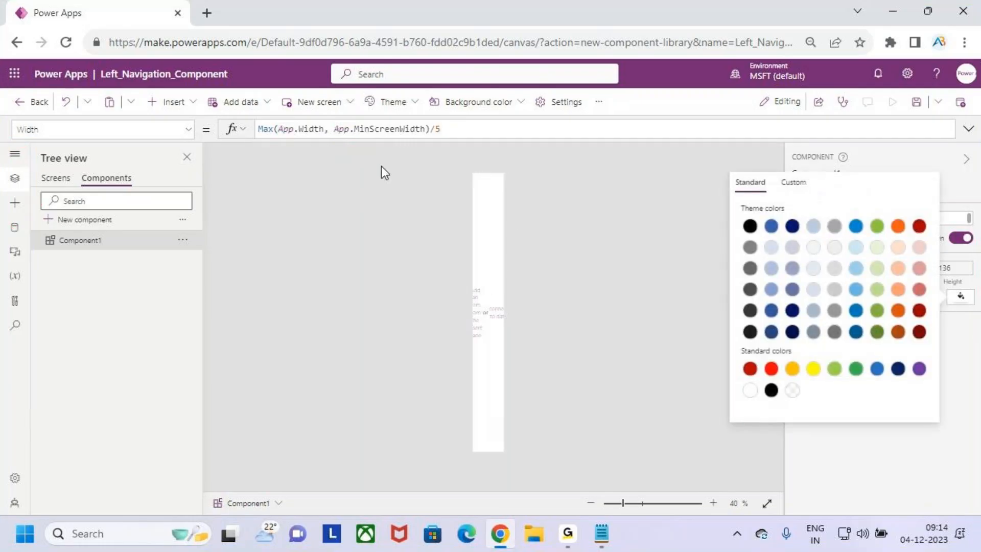
pyautogui.click(944, 185)
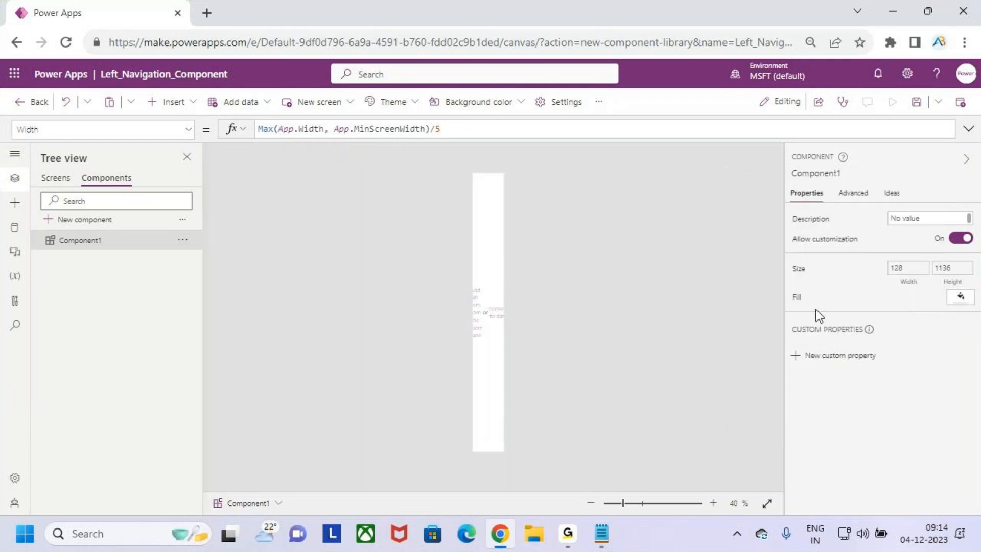
pyautogui.click(797, 298)
pyautogui.moveTo(368, 129); pyautogui.dragTo(260, 128)
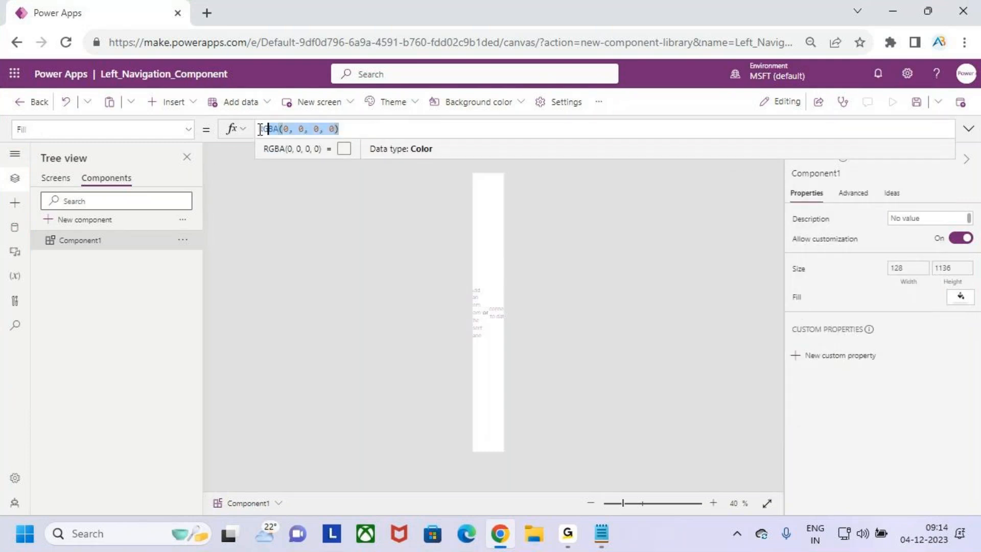
pyautogui.write('colo')
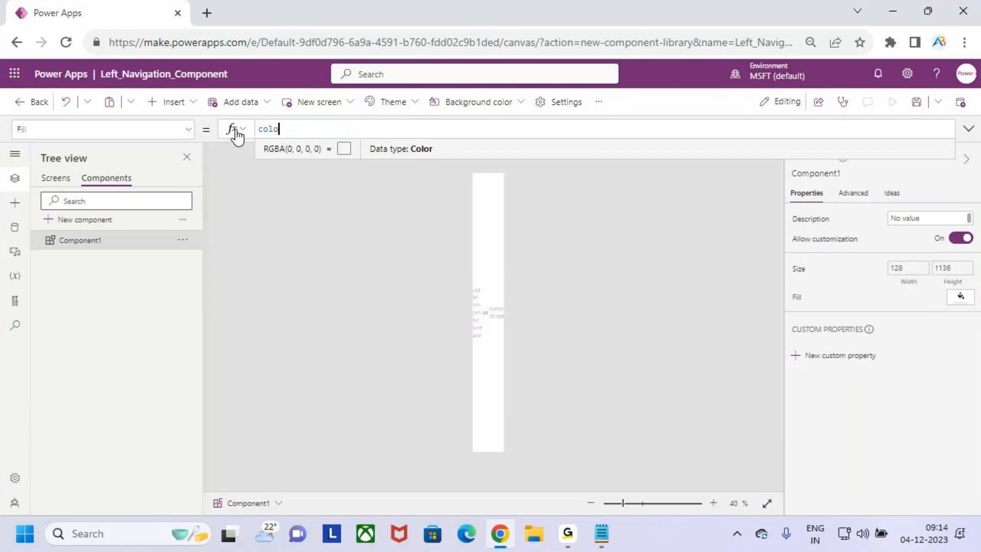
pyautogui.press('Tab')
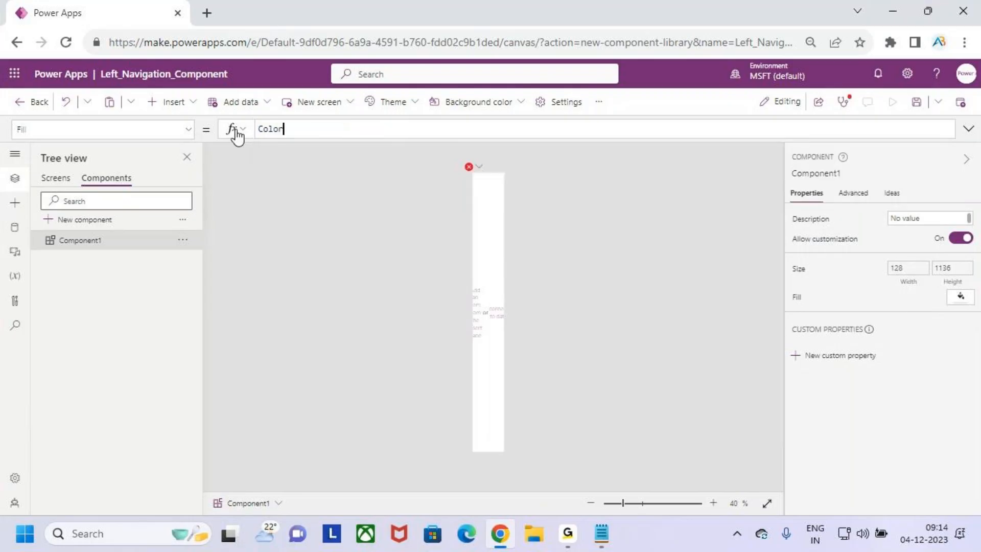
pyautogui.write('.ligh')
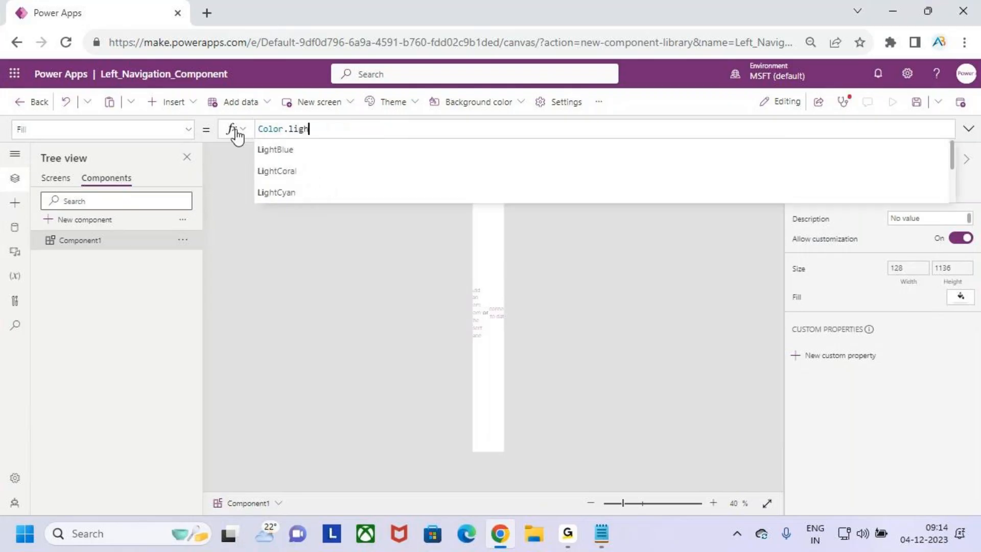
pyautogui.write('tg')
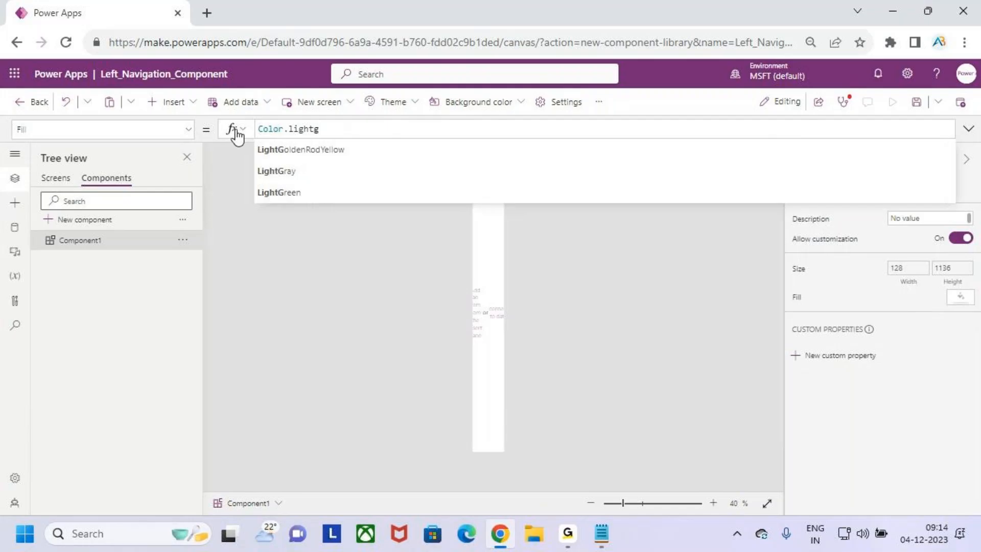
pyautogui.press('Down')
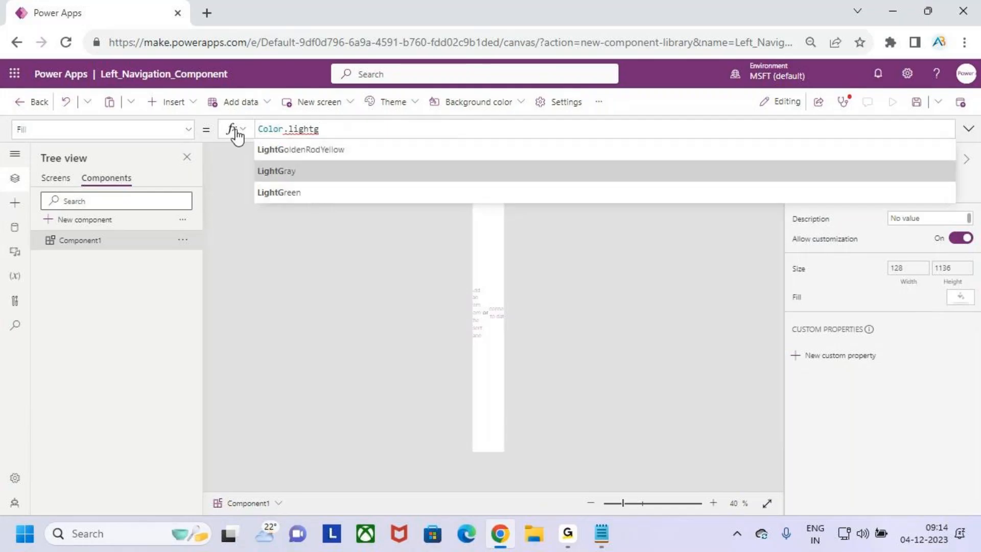
pyautogui.press('Return')
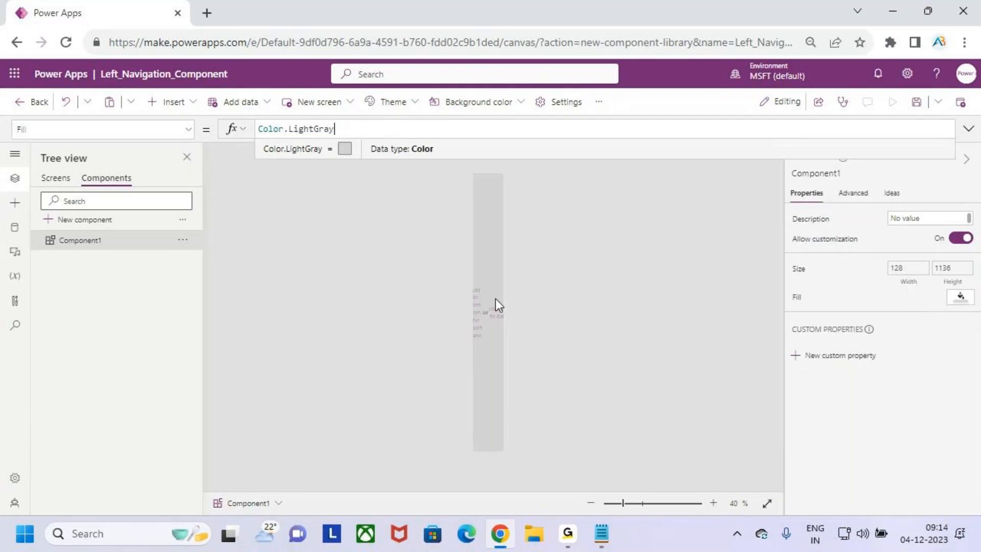
# Step: Change Component1's fill to the light gray theme color RGBA(219, 219, 219, 1), mark the strip on the canvas, and clear the mark
pyautogui.click(960, 298)
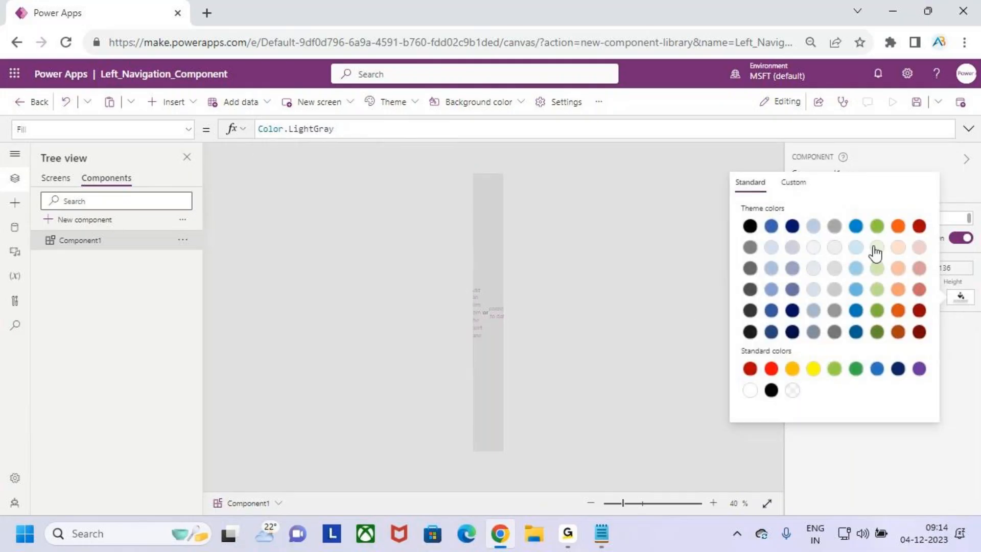
pyautogui.click(836, 269)
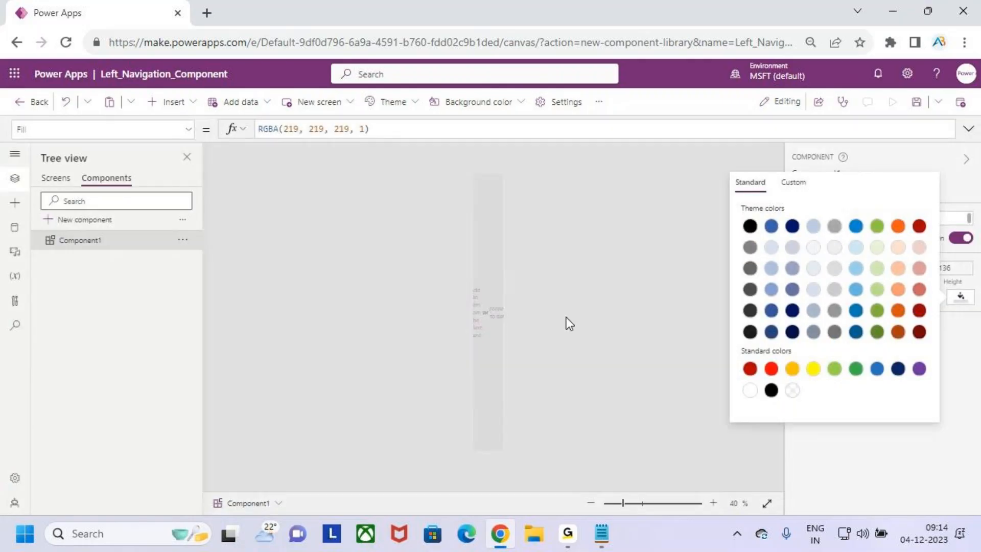
pyautogui.click(600, 283)
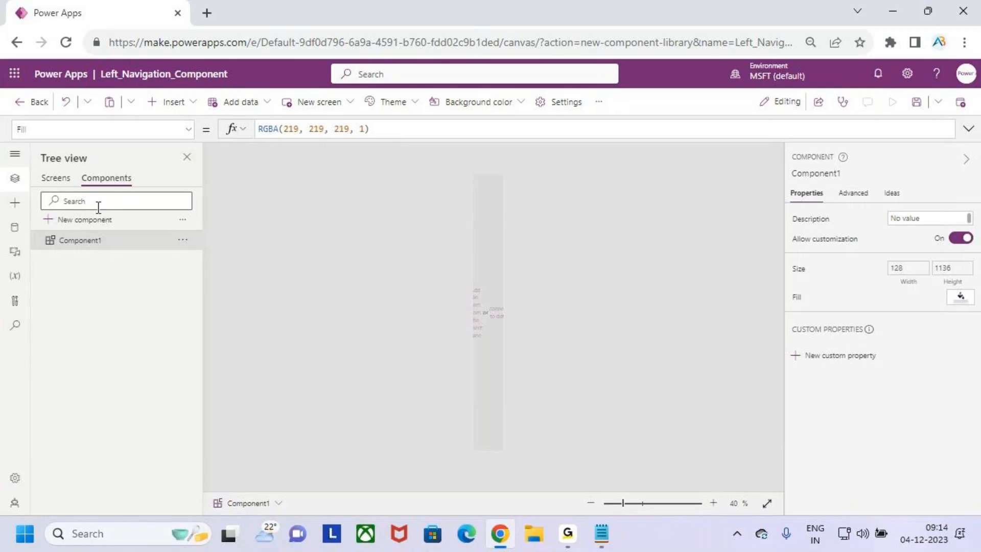
pyautogui.hotkey('ctrl', '2')
pyautogui.moveTo(506, 267); pyautogui.dragTo(494, 280)
pyautogui.press('Escape')
# Step: Set Component1's fill to the darker gray theme color RGBA(166, 166, 166, 1), mark the strip, and clear the mark
pyautogui.click(961, 299)
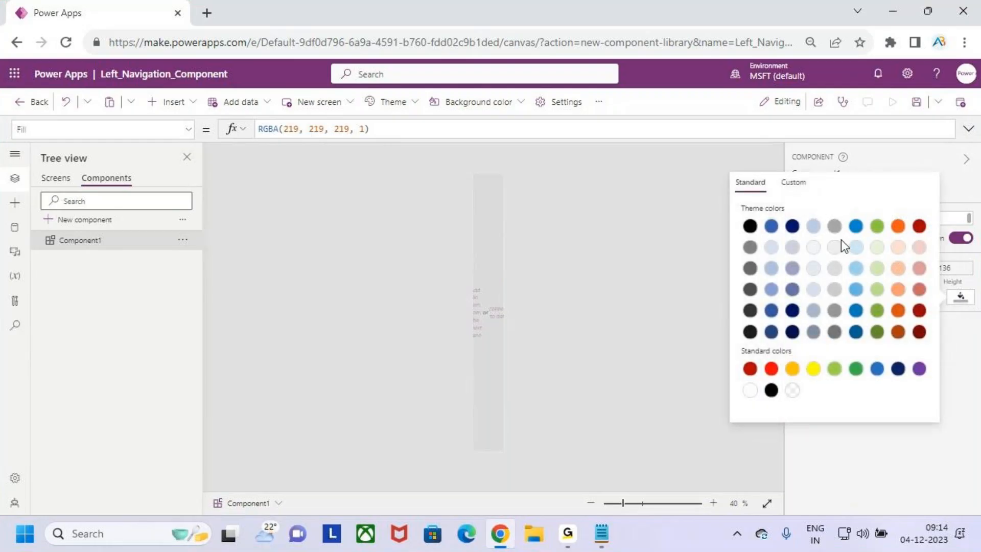
pyautogui.click(836, 226)
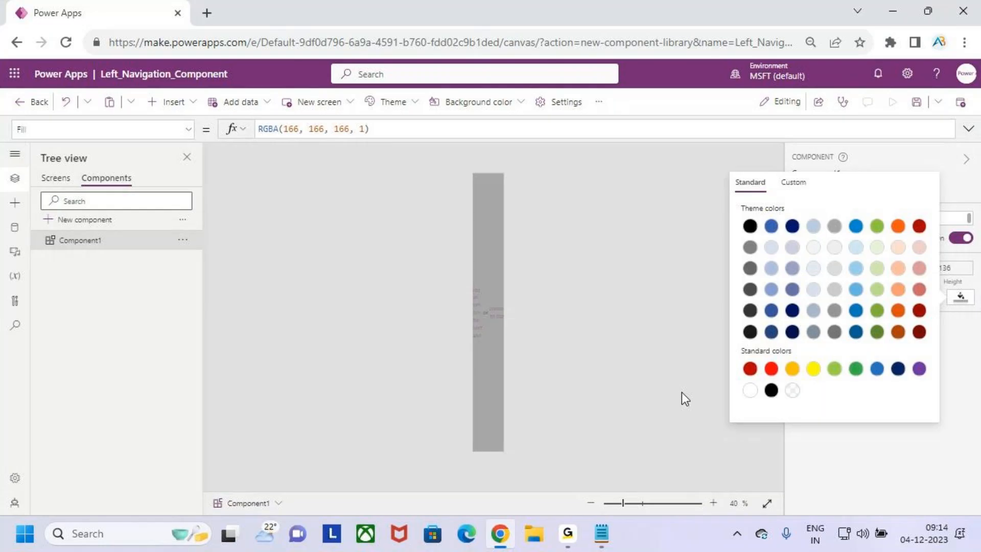
pyautogui.click(573, 308)
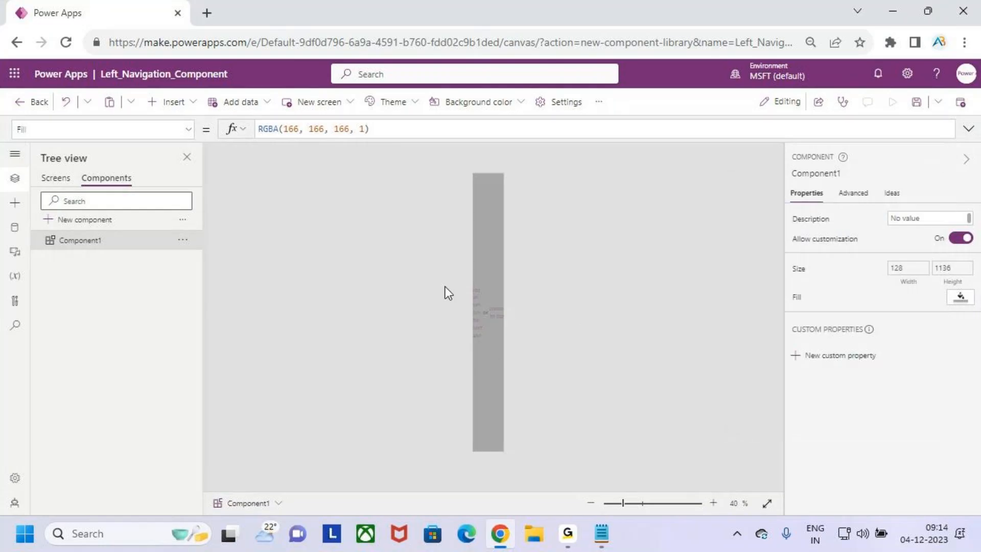
pyautogui.hotkey('ctrl', '2')
pyautogui.moveTo(473, 234)
pyautogui.mouseDown()
pyautogui.moveTo(508, 235)
pyautogui.moveTo(500, 252)
pyautogui.moveTo(482, 249)
pyautogui.mouseUp()
pyautogui.press('Escape')
# Step: Expand the studio's own left navigation, frame its hamburger row as a reference, and clear the frame
pyautogui.click(16, 155)
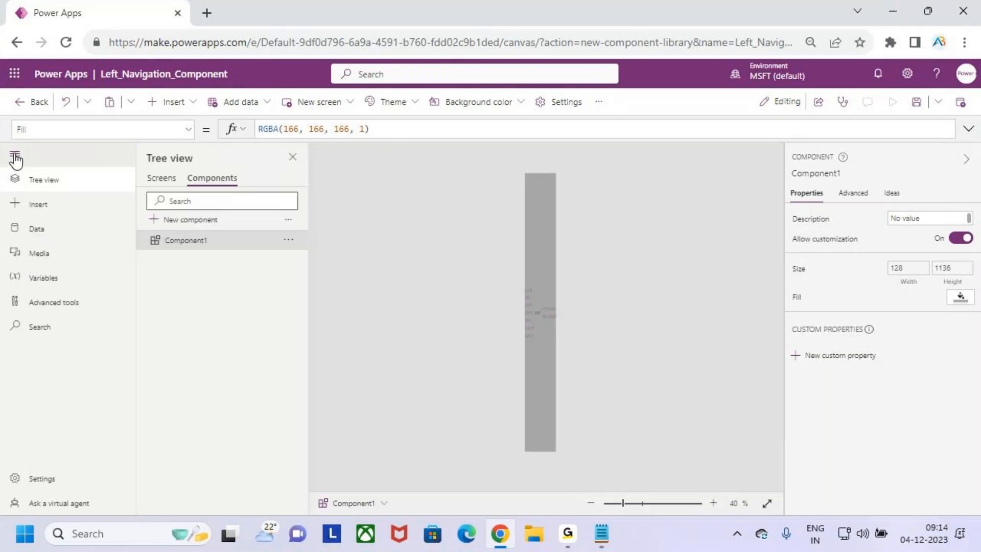
pyautogui.hotkey('ctrl', '2')
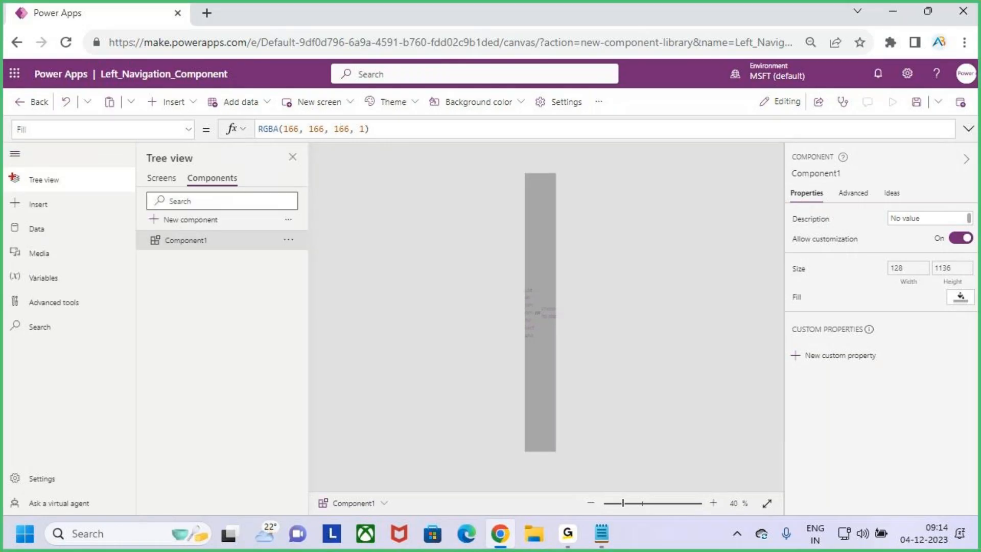
pyautogui.moveTo(4, 151); pyautogui.dragTo(140, 159)
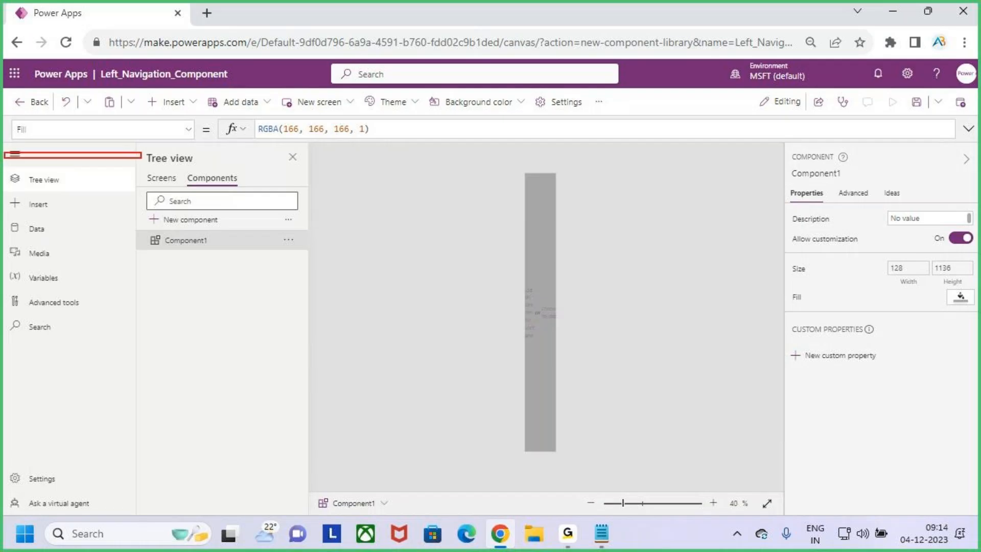
pyautogui.press('Escape')
# Step: Demonstrate collapsing and expanding the studio's left navigation, underline the Tree view label, clear the marks, and leave the navigation collapsed
pyautogui.click(16, 157)
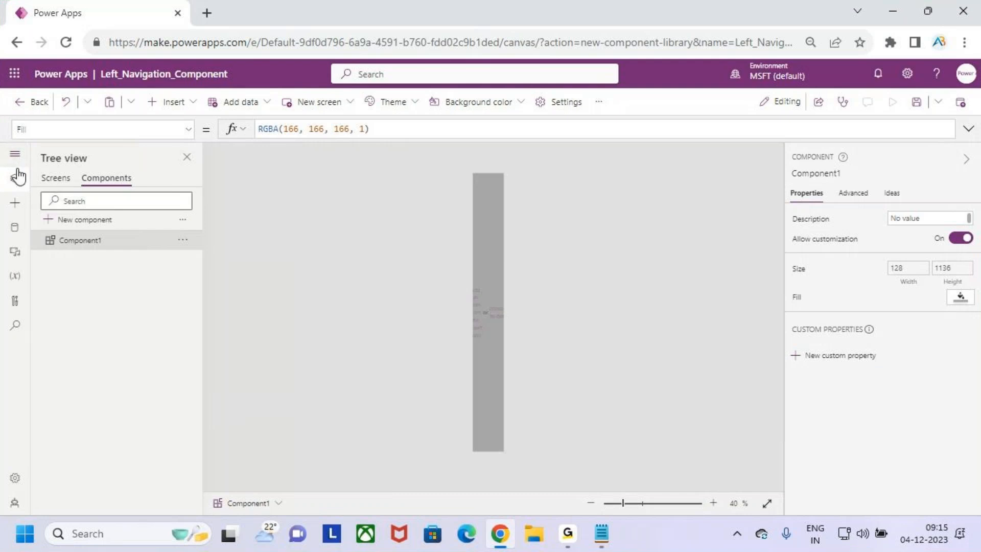
pyautogui.click(15, 154)
pyautogui.click(16, 158)
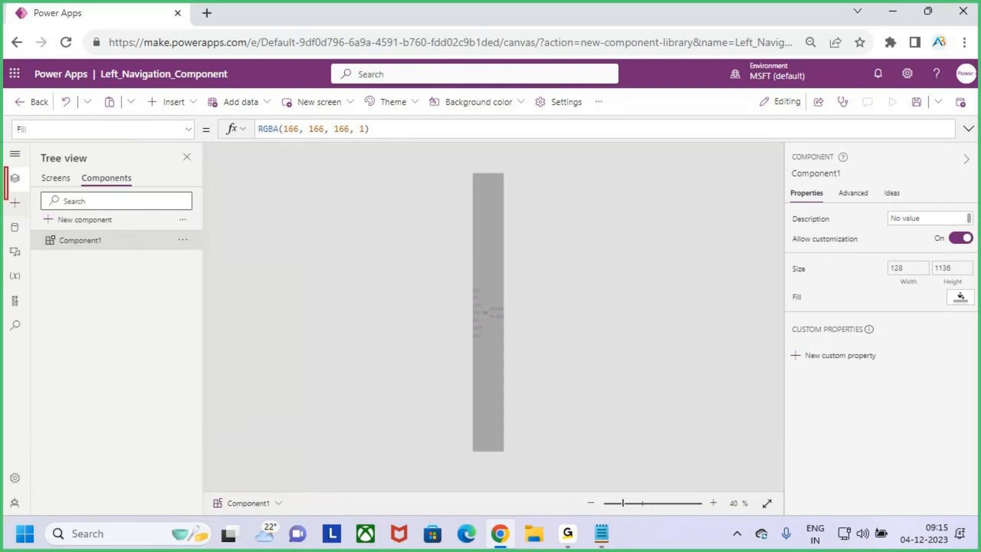
pyautogui.click(15, 154)
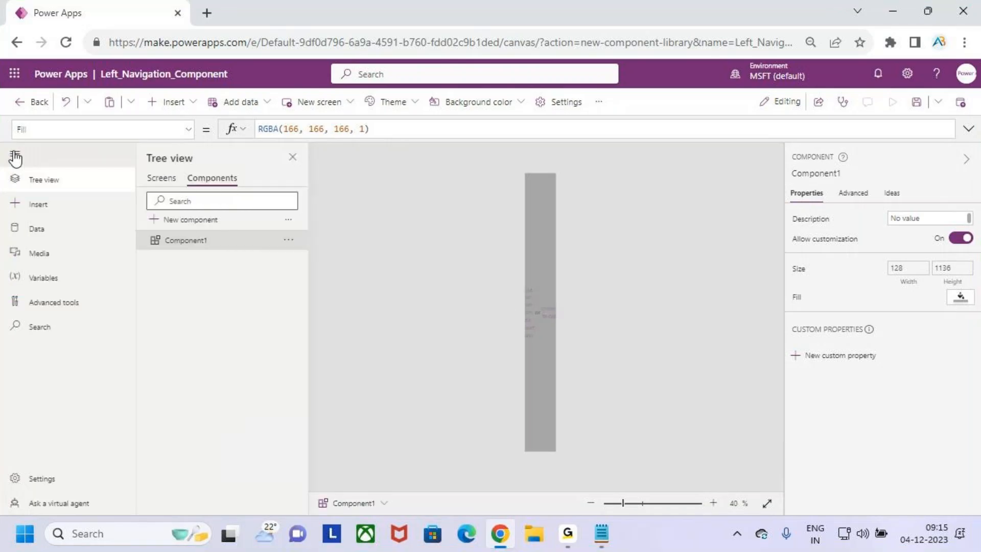
pyautogui.moveTo(29, 184); pyautogui.dragTo(61, 187)
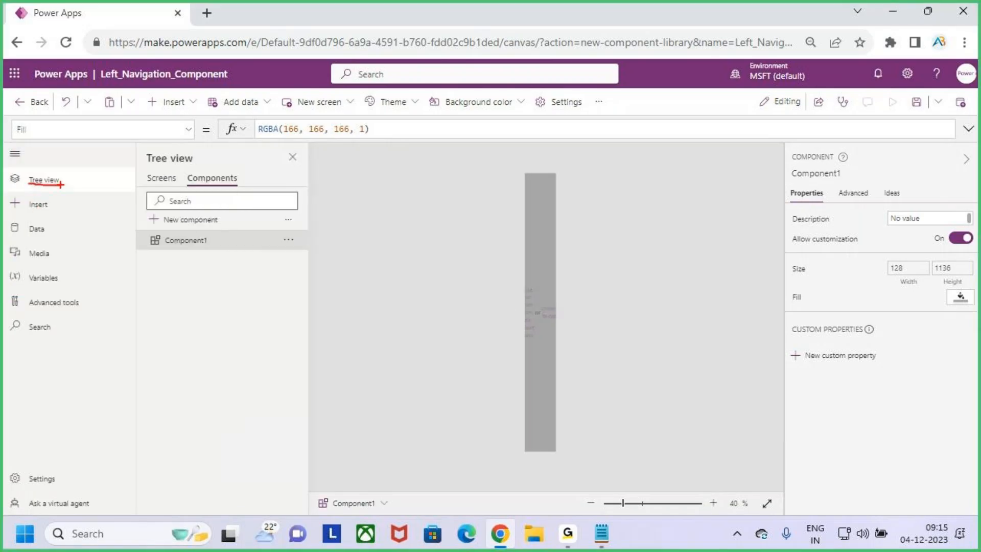
pyautogui.press('Escape')
pyautogui.click(15, 154)
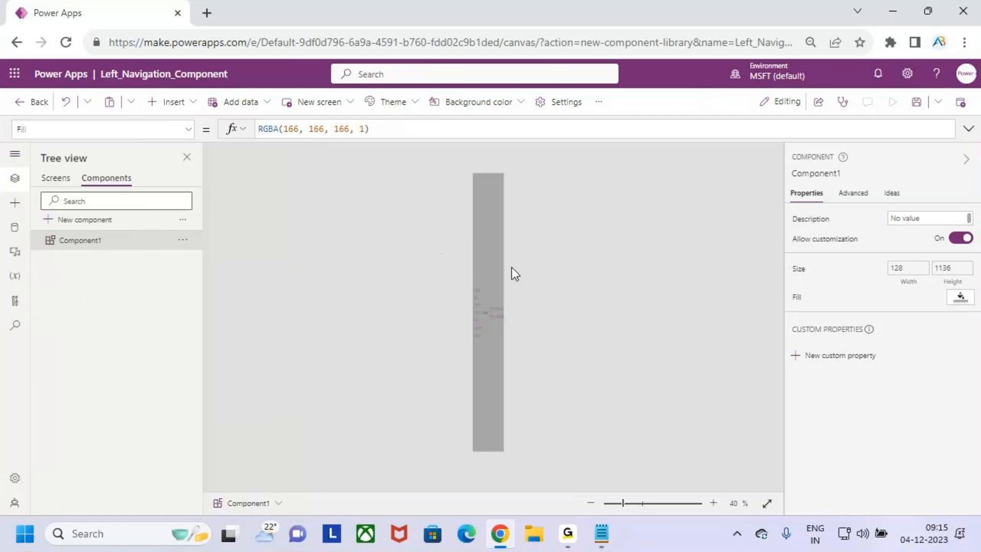
# Step: Review Component1's Width formula, frame the studio's hamburger icon and the matching spot atop the component, and clear the marks
pyautogui.click(918, 283)
pyautogui.moveTo(450, 130); pyautogui.dragTo(400, 130)
pyautogui.click(461, 132)
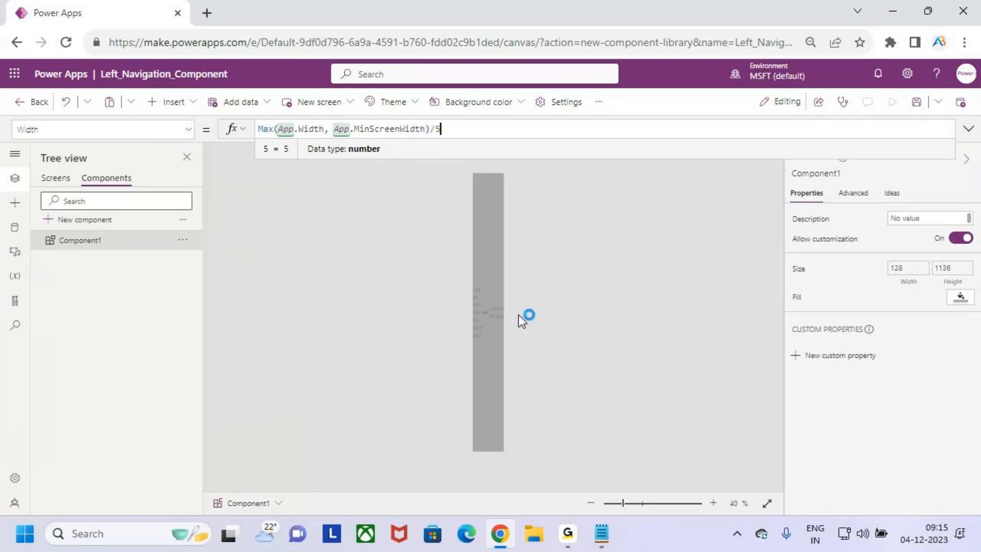
pyautogui.click(504, 322)
pyautogui.hotkey('ctrl', '2')
pyautogui.moveTo(3, 143); pyautogui.dragTo(30, 160)
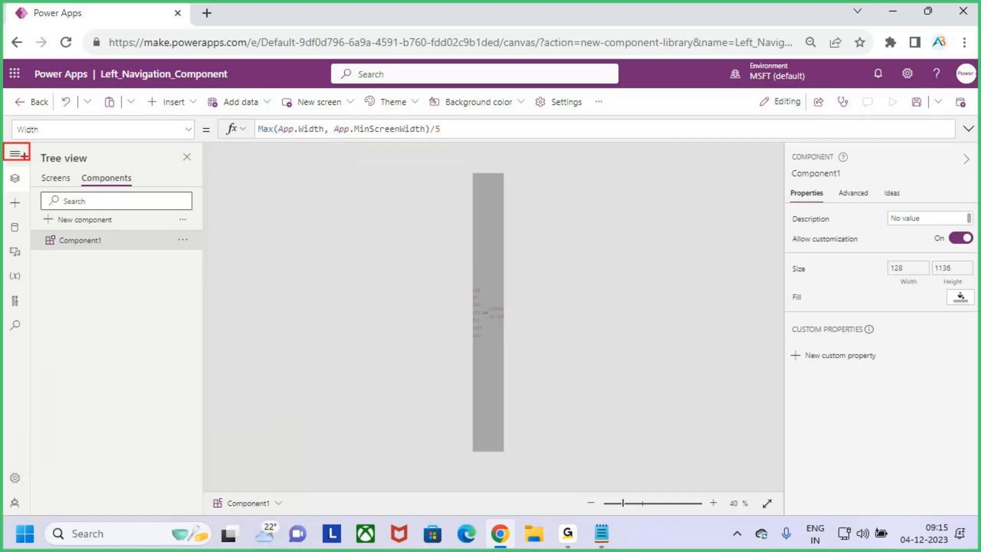
pyautogui.moveTo(480, 179); pyautogui.dragTo(506, 159)
pyautogui.press('Escape')
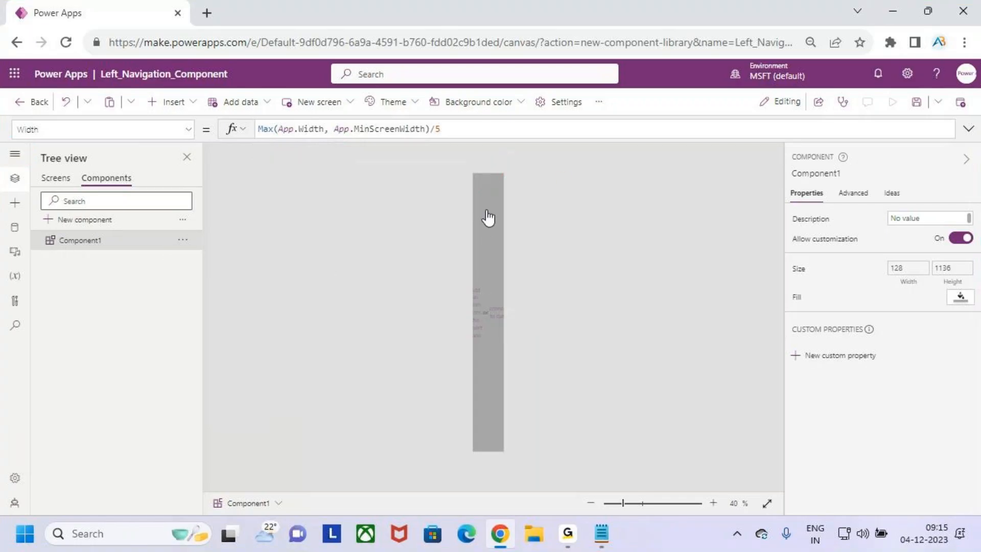
# Step: Search the insertable controls for "ham" and add a Hamburger menu icon to Component1
pyautogui.click(187, 112)
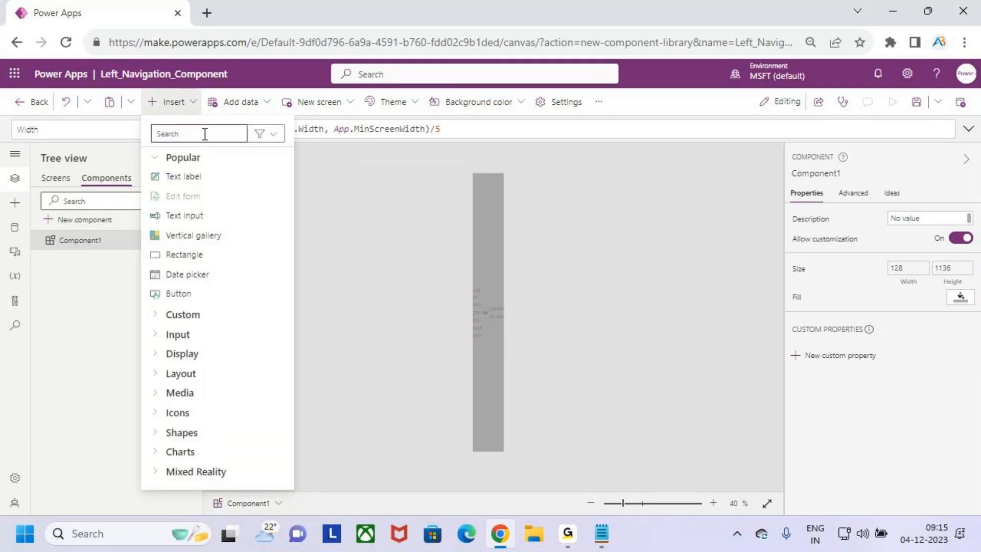
pyautogui.write('hambe')
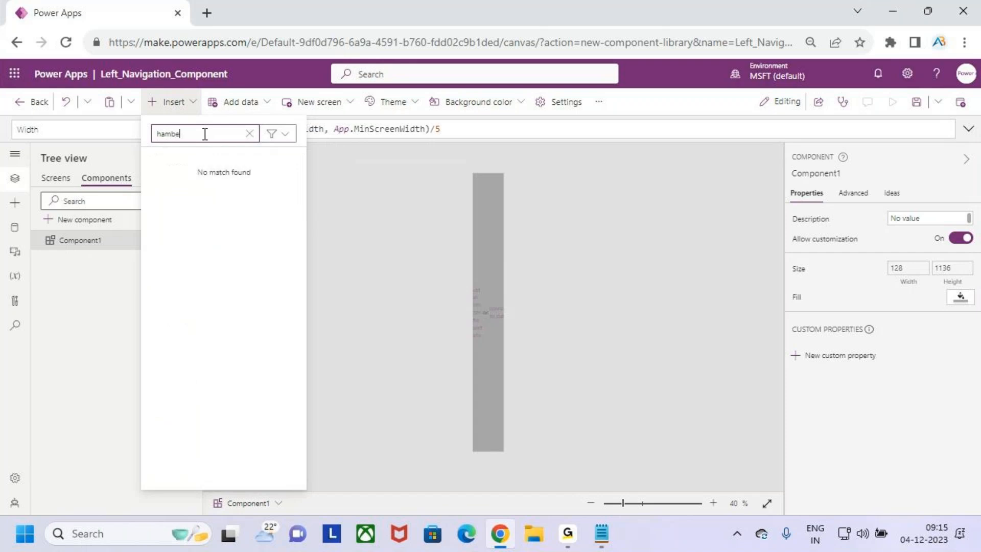
pyautogui.press('BackSpace')
pyautogui.press('BackSpace')
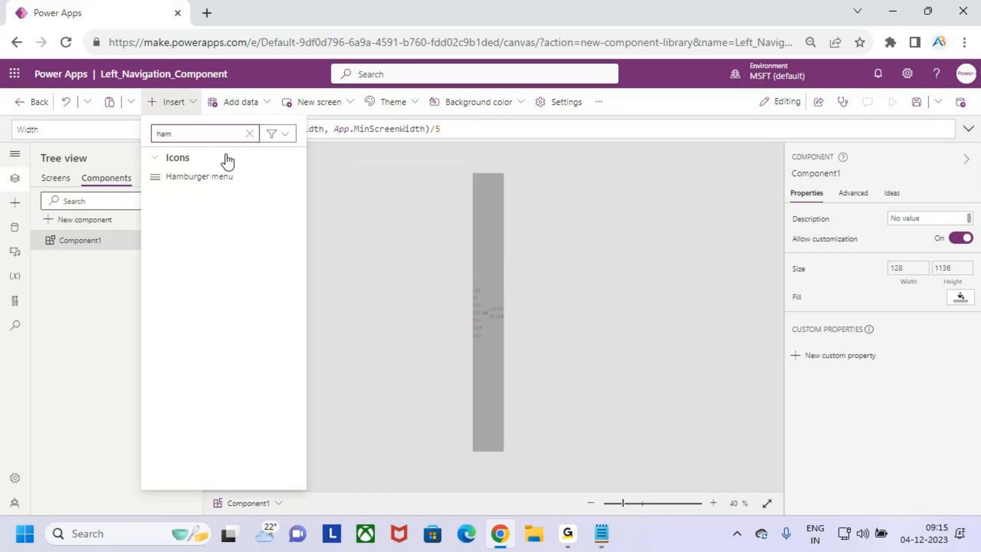
pyautogui.click(204, 177)
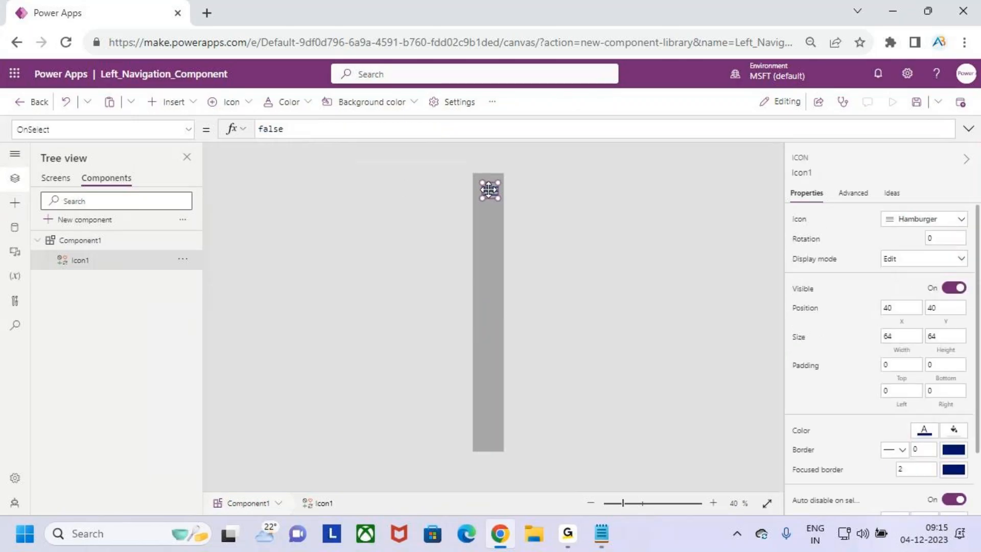
# Step: Move the hamburger icon to about X 16, Y 12 at the component's top and widen it to span most of the strip
pyautogui.scroll(4, 489, 190)
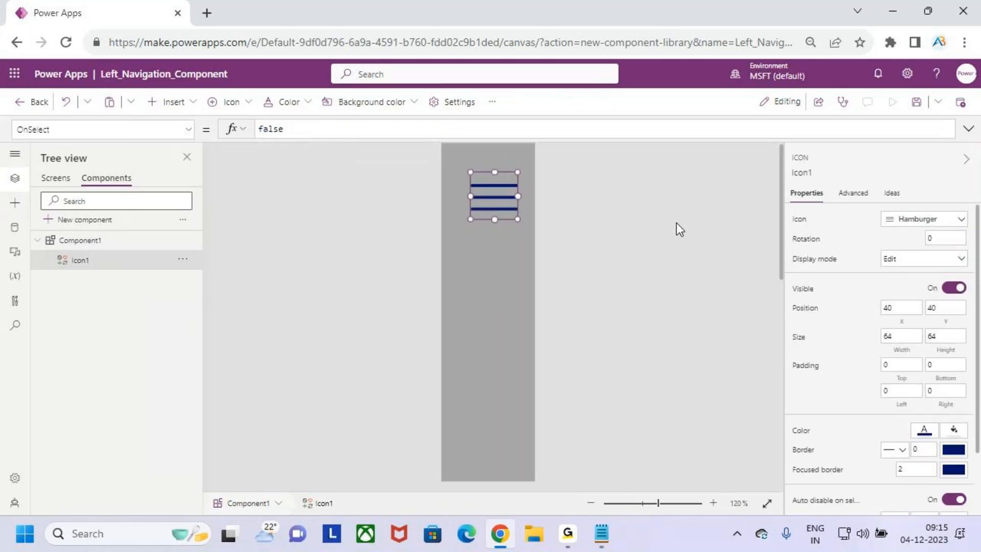
pyautogui.moveTo(781, 232); pyautogui.dragTo(787, 158)
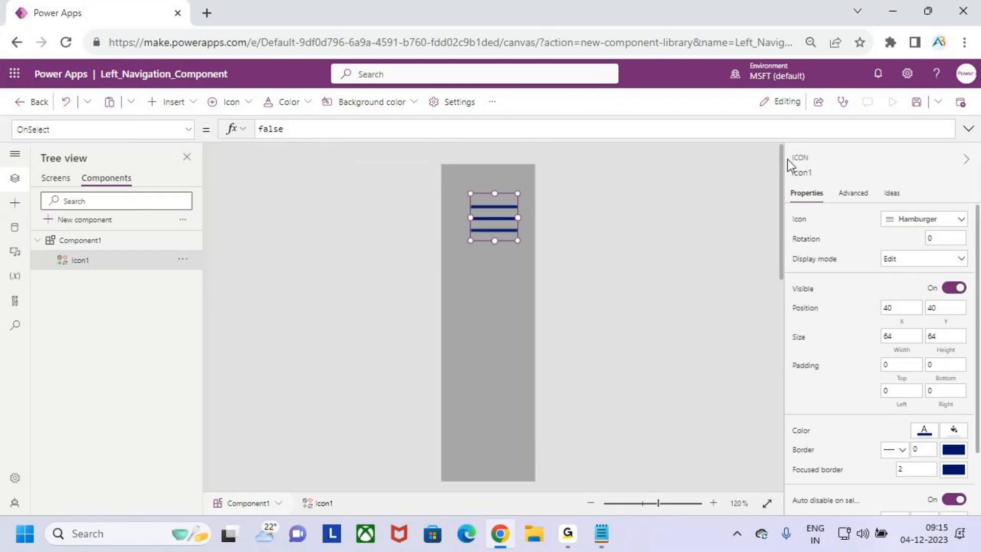
pyautogui.moveTo(501, 221); pyautogui.dragTo(519, 196)
pyautogui.moveTo(454, 195); pyautogui.dragTo(452, 195)
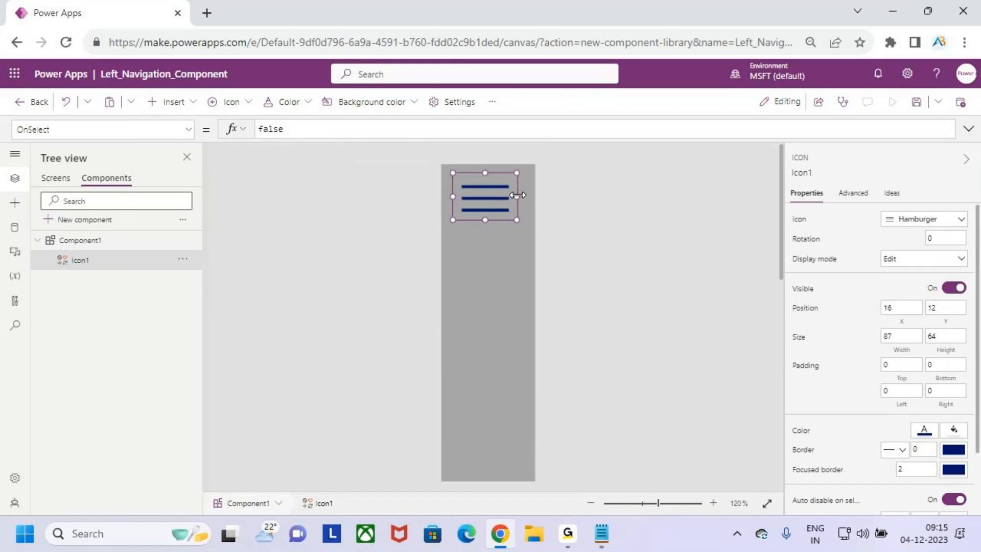
pyautogui.moveTo(518, 196); pyautogui.dragTo(522, 196)
pyautogui.click(523, 268)
pyautogui.scroll(-3, 523, 265)
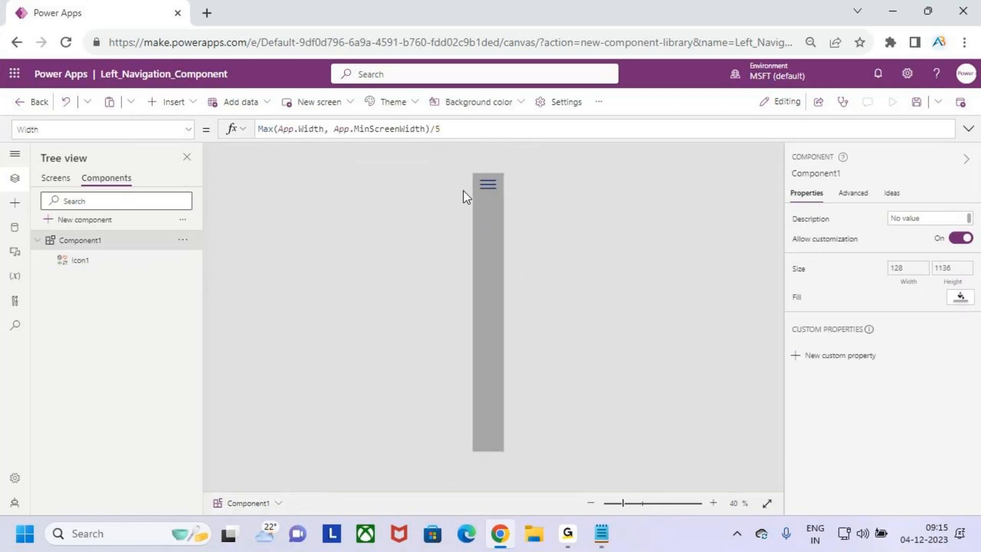
pyautogui.click(486, 185)
pyautogui.click(607, 226)
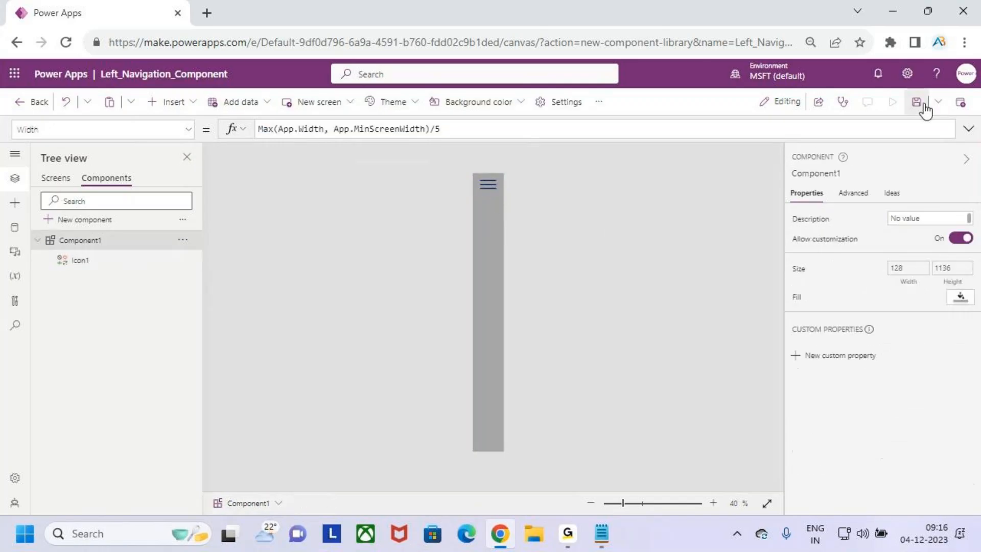
# Step: Select the component's hamburger icon, frame and mark the wider area beside the gray strip to illustrate expansion, and clear the marks
pyautogui.click(496, 186)
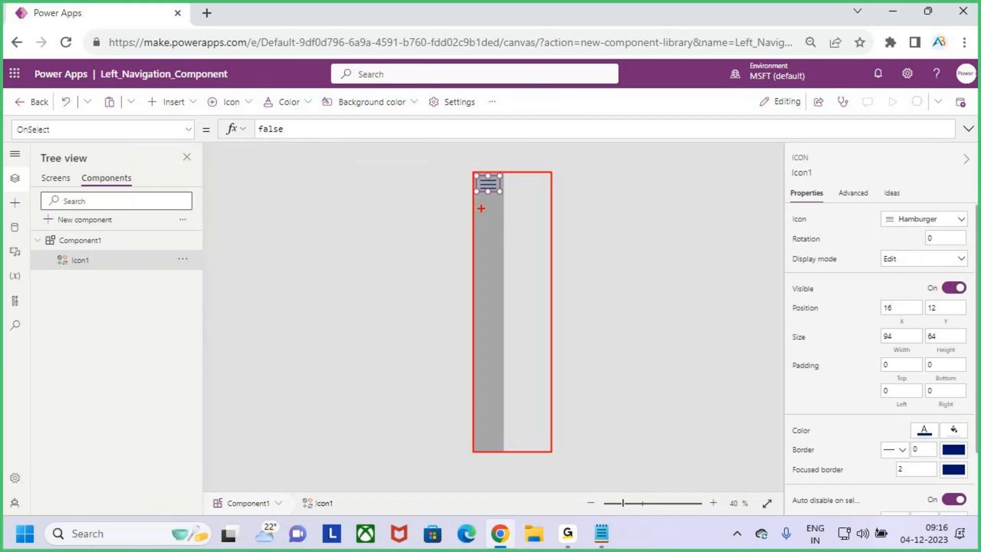
pyautogui.moveTo(479, 250); pyautogui.dragTo(538, 223)
pyautogui.moveTo(507, 260); pyautogui.dragTo(535, 261)
pyautogui.press('Escape')
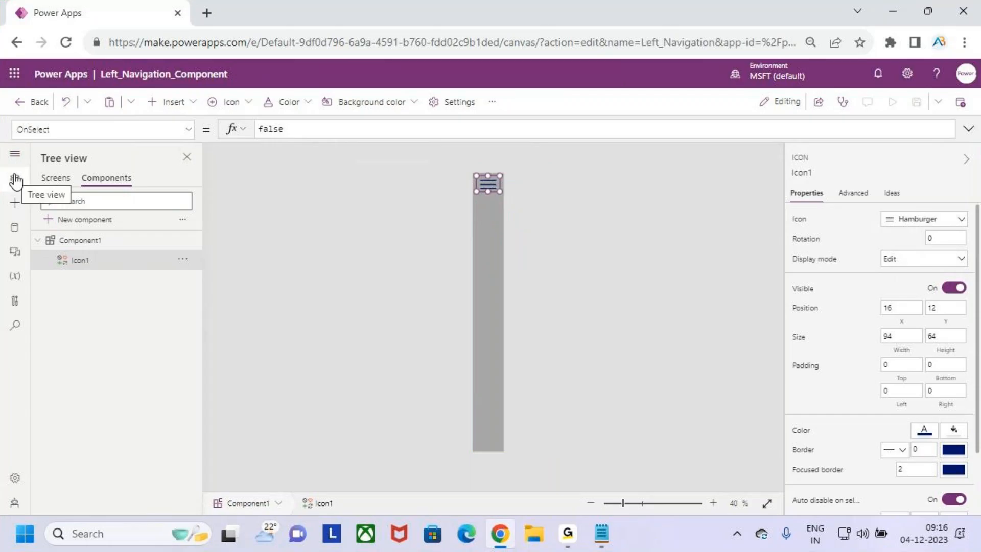
# Step: Demonstrate expanding and collapsing the studio's left navigation, frame the matching expanded area around the component, and clear the frame
pyautogui.click(15, 155)
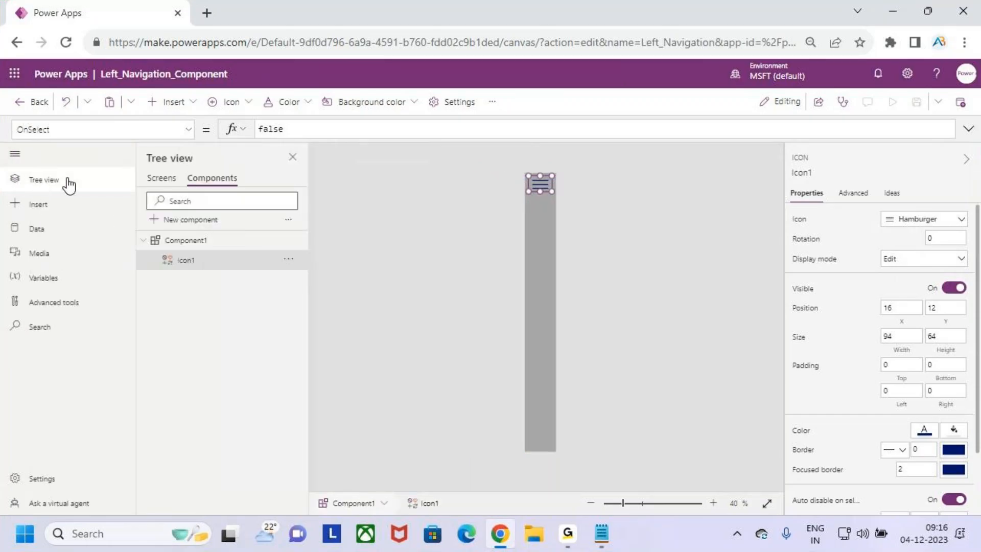
pyautogui.click(15, 154)
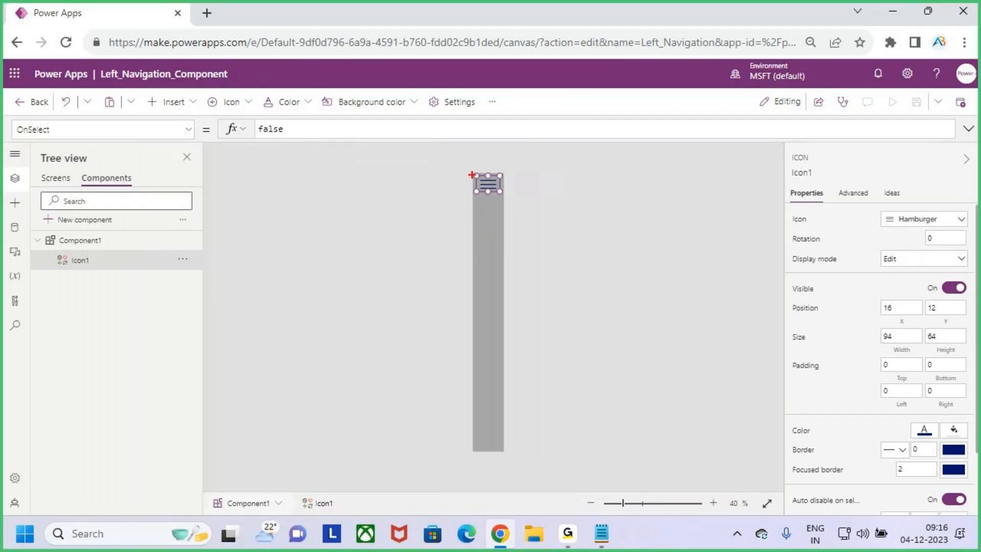
pyautogui.moveTo(473, 173); pyautogui.dragTo(546, 451)
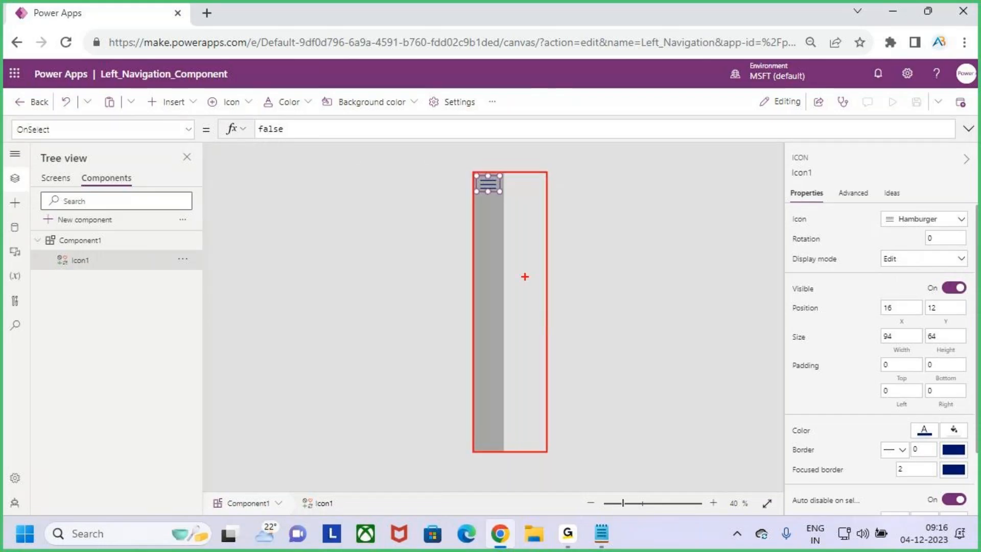
pyautogui.press('Escape')
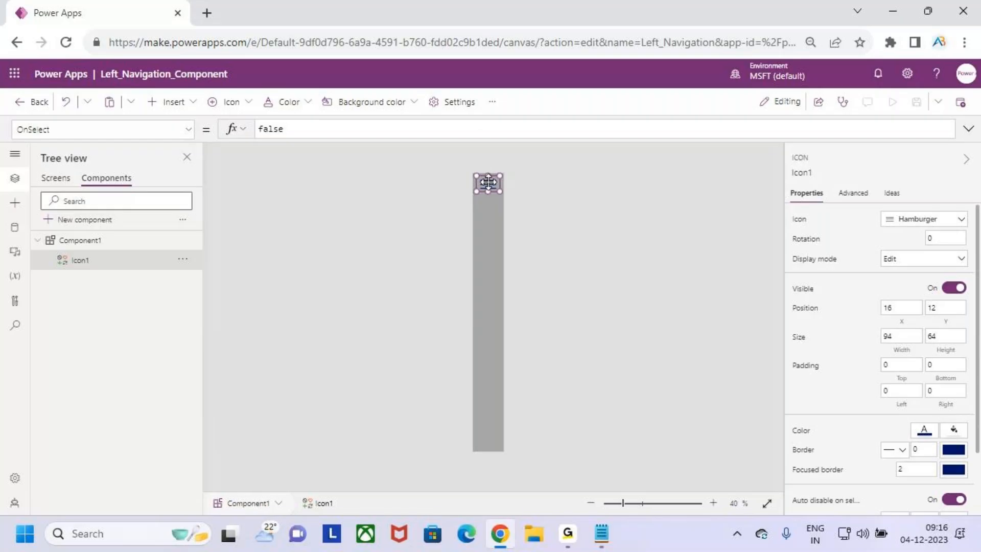
# Step: Set the hamburger icon's OnSelect formula to Set(varMenuWidth,!varMenuWidth)
pyautogui.hotkey('ctrl', 'a')
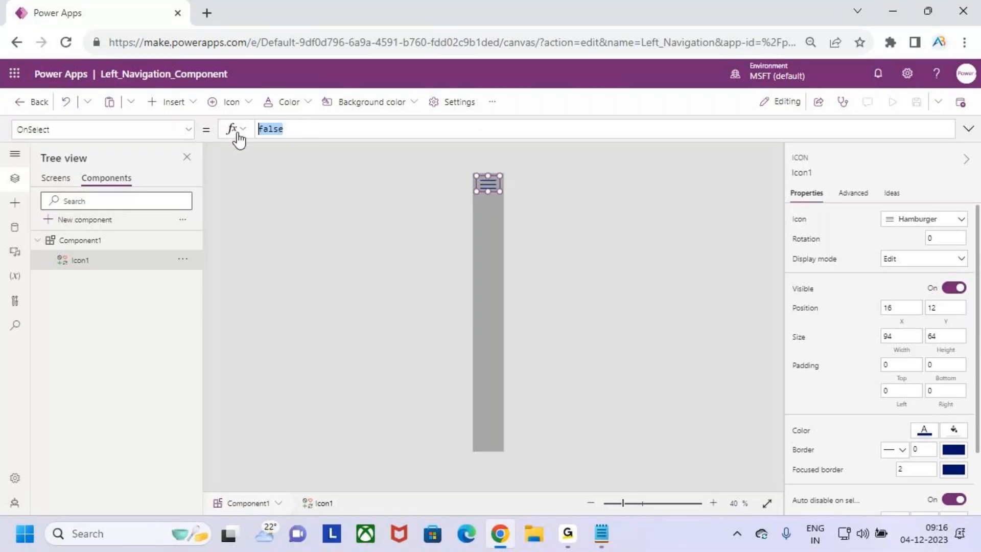
pyautogui.write('set')
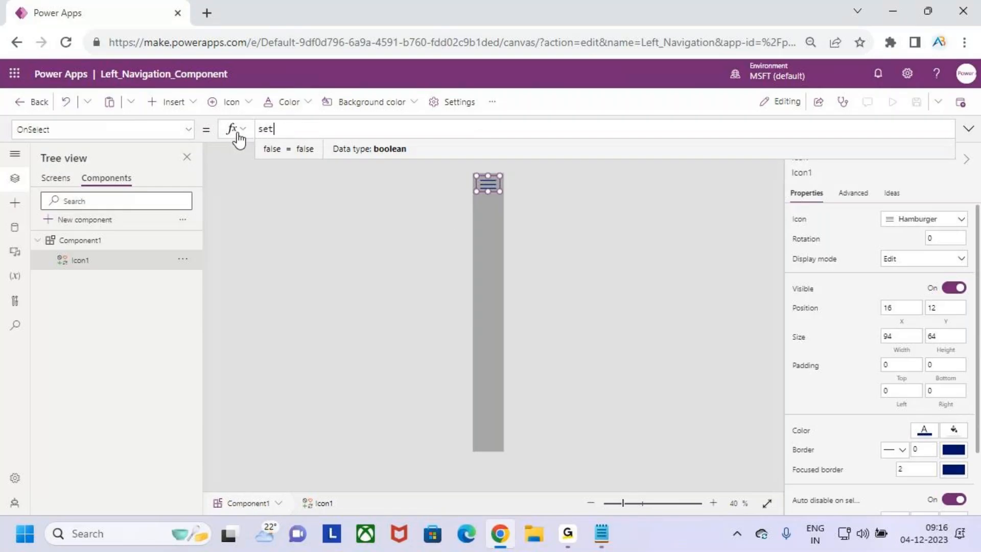
pyautogui.press('Tab')
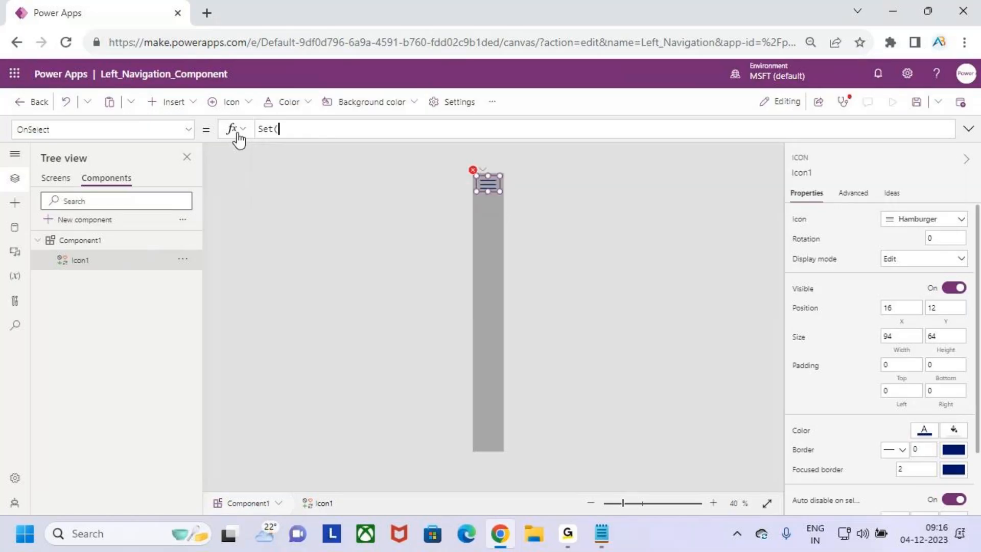
pyautogui.write('varMenu')
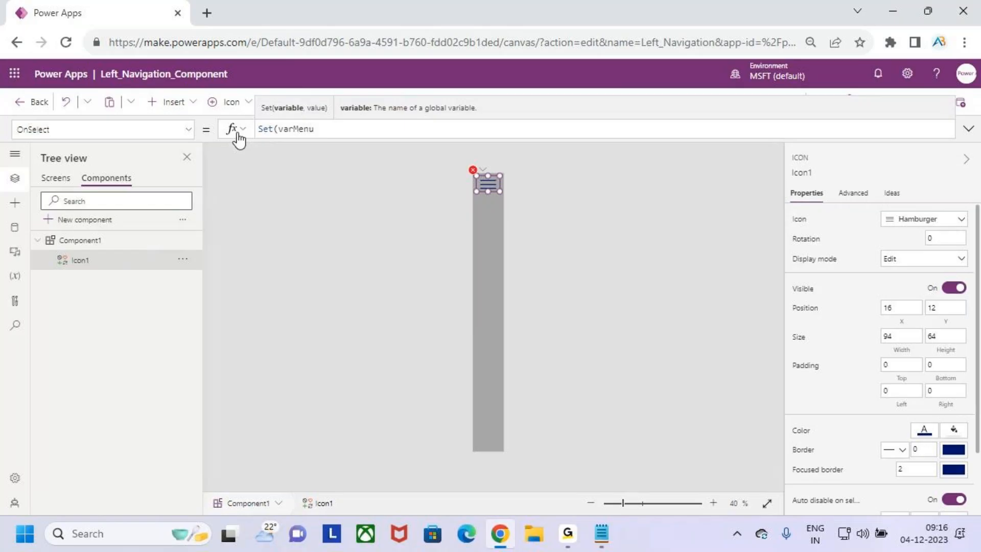
pyautogui.write('Width,')
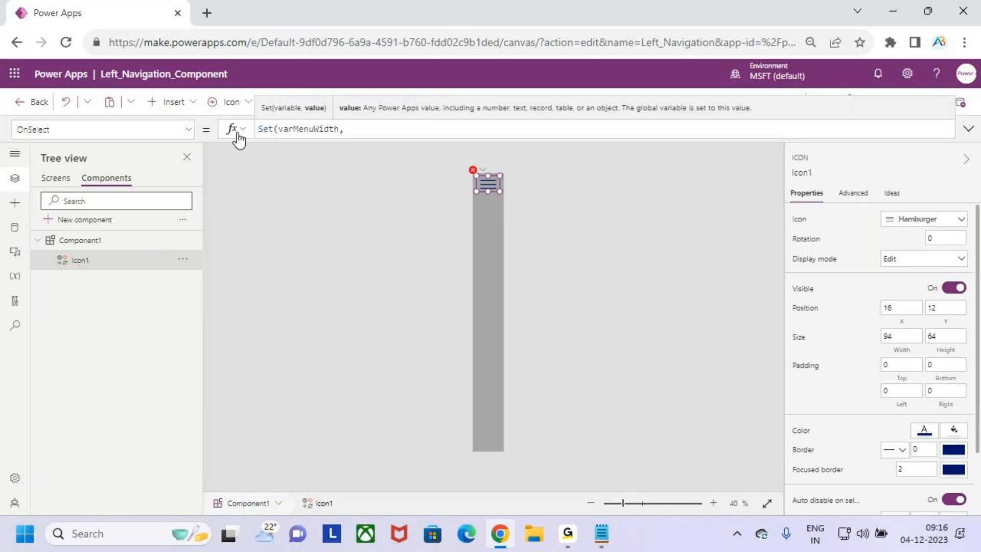
pyautogui.hotkey('shift', 'Left')
pyautogui.hotkey('shift', 'Left')
pyautogui.hotkey('shift', 'Left')
pyautogui.hotkey('shift', 'Left')
pyautogui.hotkey('shift', 'Left')
pyautogui.hotkey('shift', 'Left')
pyautogui.hotkey('shift', 'Left')
pyautogui.hotkey('shift', 'Left')
pyautogui.hotkey('shift', 'Left')
pyautogui.hotkey('shift', 'Left')
pyautogui.hotkey('shift', 'Left')
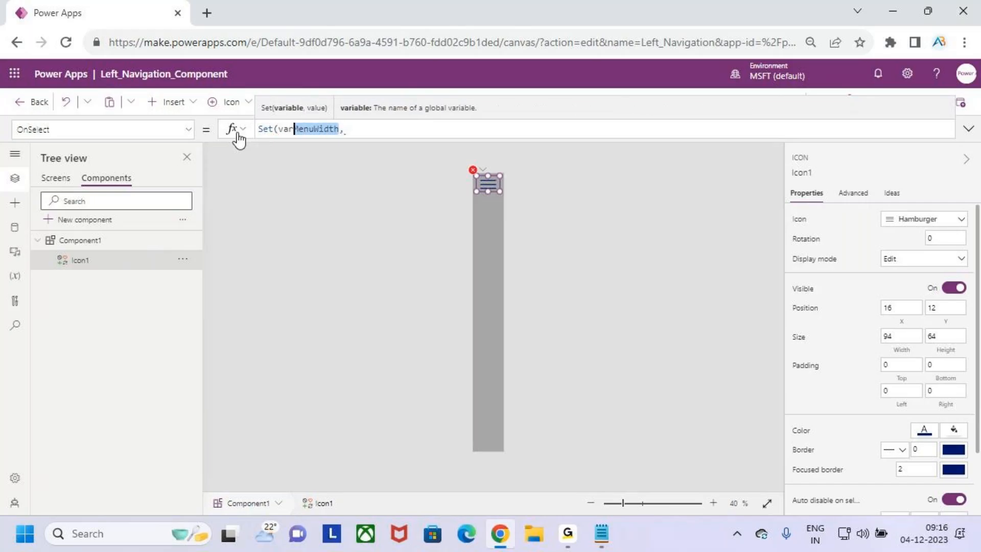
pyautogui.hotkey('shift', 'Left')
pyautogui.press('Right')
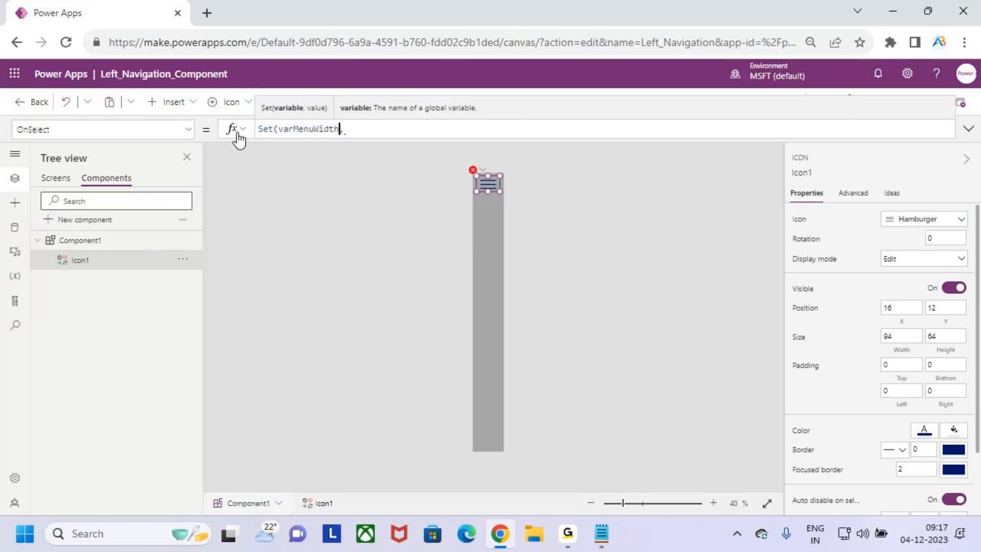
pyautogui.press('Right')
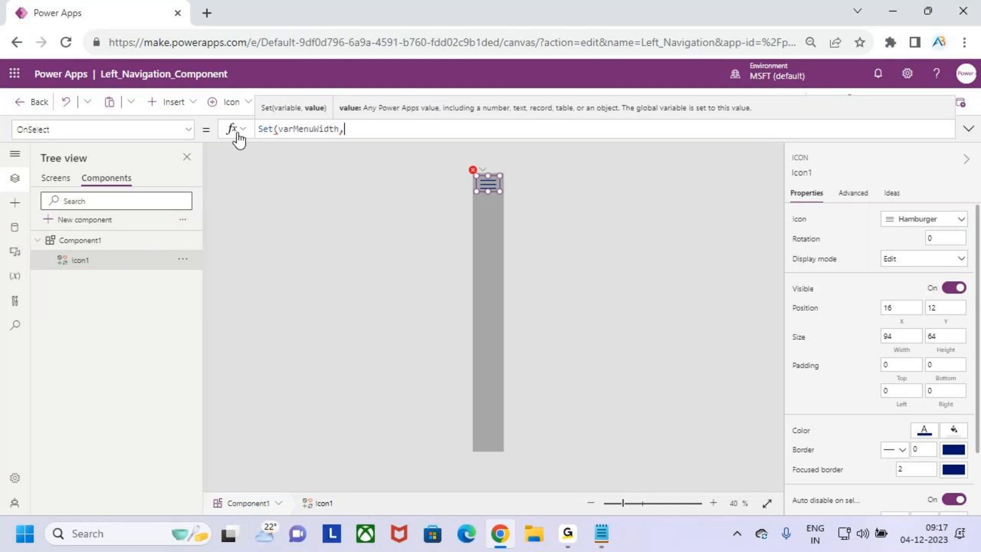
pyautogui.write('!varMenuWidth)')
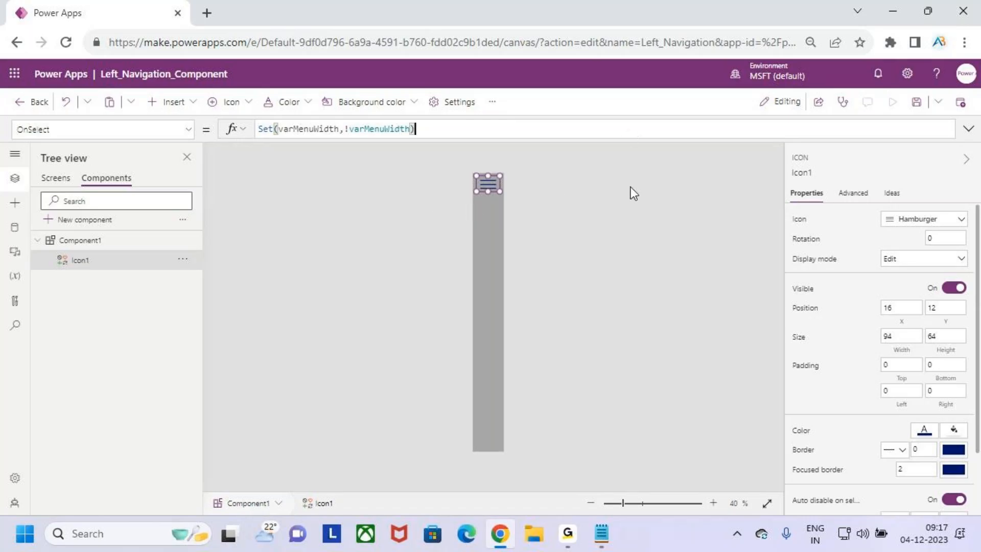
# Step: Mark the varMenuWidth toggle in the OnSelect formula, frame the component's expanded area, and clear the marks
pyautogui.hotkey('ctrl', '2')
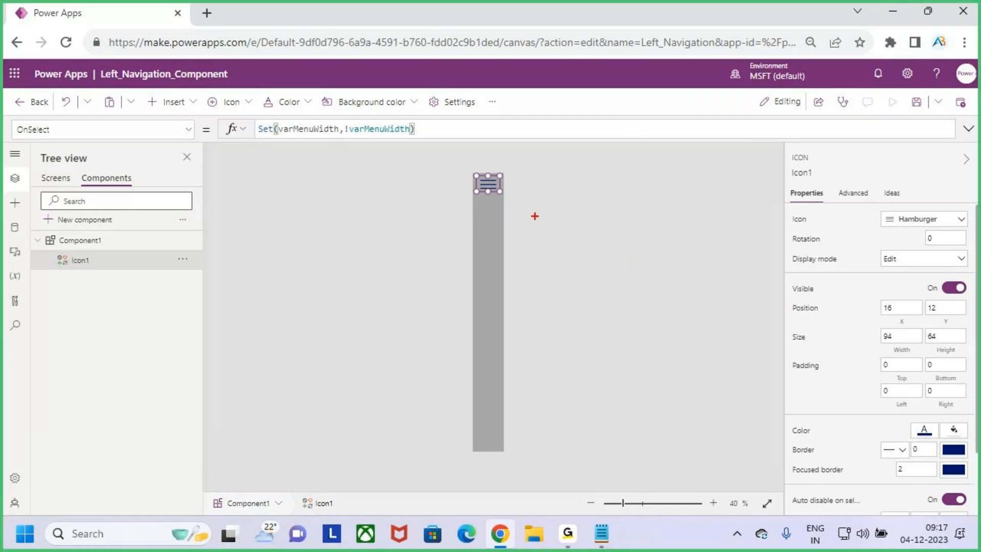
pyautogui.moveTo(372, 132); pyautogui.dragTo(391, 108)
pyautogui.moveTo(475, 174); pyautogui.dragTo(537, 450)
pyautogui.press('Escape')
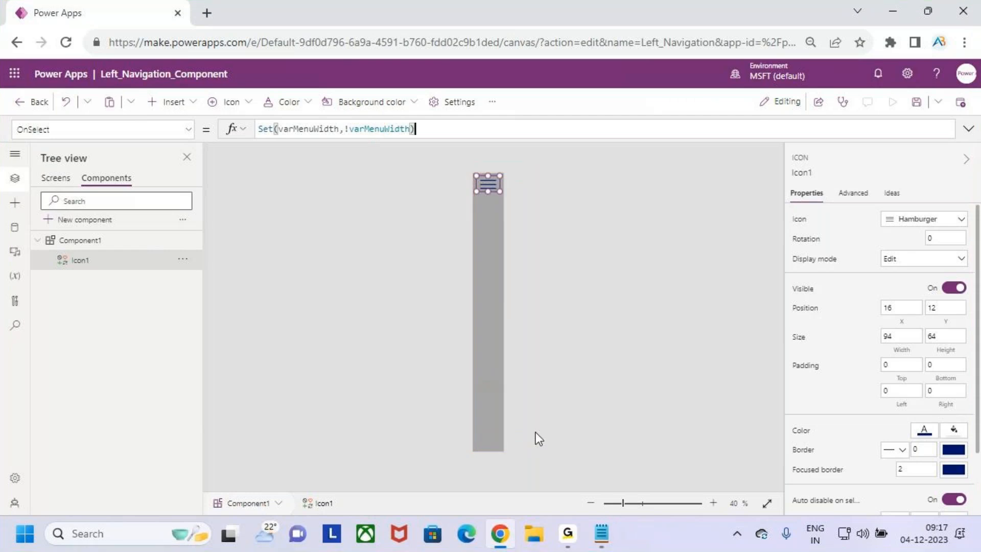
# Step: Delete the surplus Component2 and Component3 from the library, keeping Component1
pyautogui.click(630, 272)
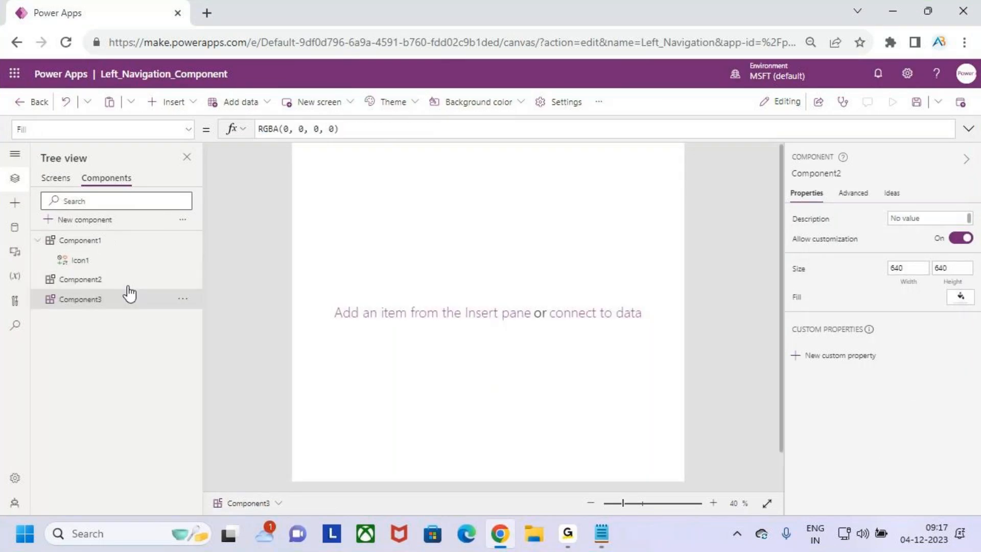
pyautogui.click(182, 279)
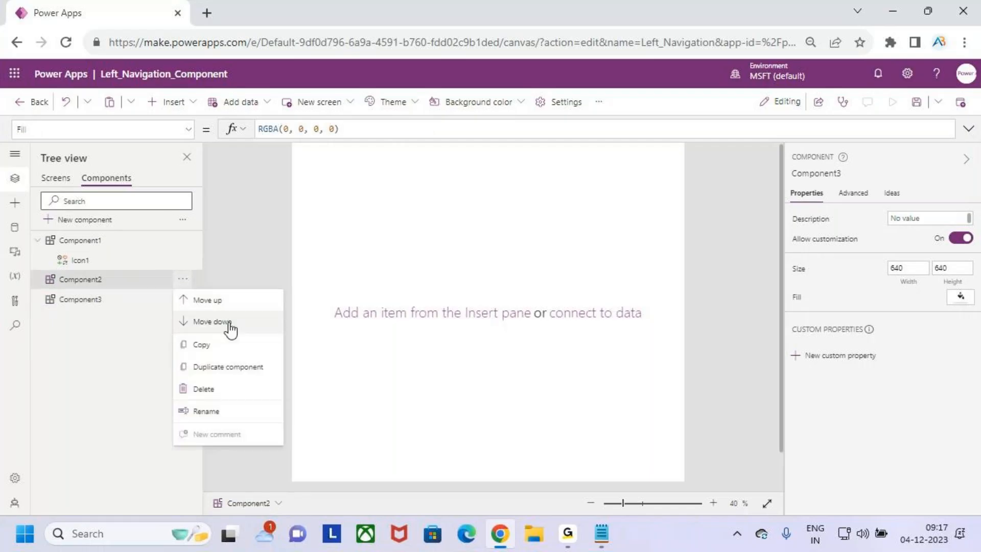
pyautogui.click(247, 388)
pyautogui.click(183, 279)
pyautogui.click(253, 366)
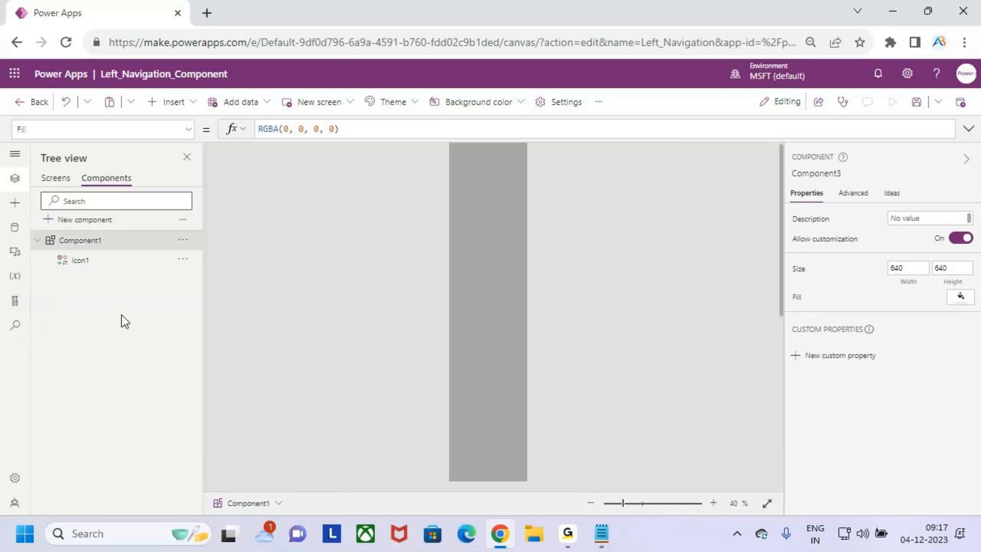
# Step: Rename Component1 as Left_Navigation
pyautogui.click(94, 241)
pyautogui.doubleClick(95, 240)
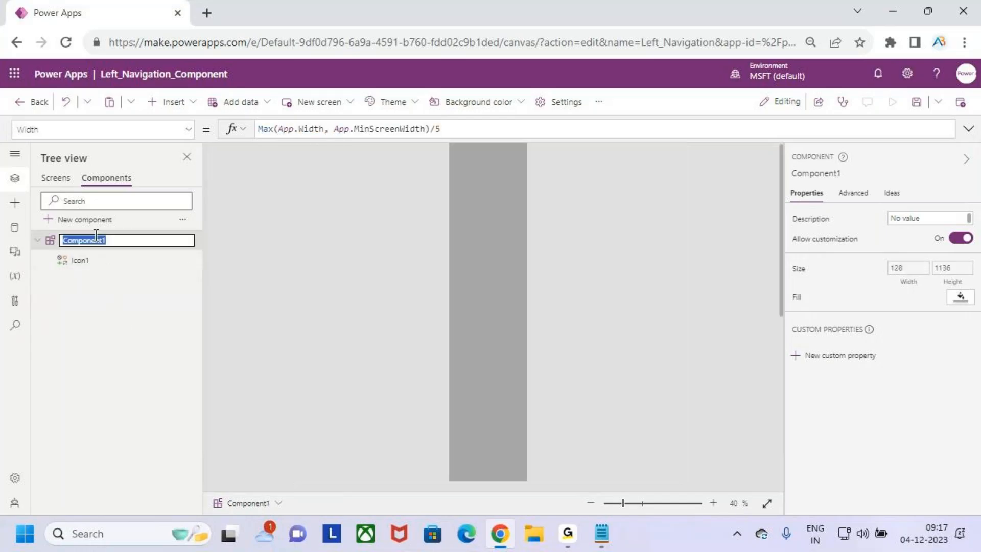
pyautogui.write('Left_navi')
pyautogui.press('BackSpace')
pyautogui.press('BackSpace')
pyautogui.press('BackSpace')
pyautogui.press('BackSpace')
pyautogui.write('Navigation')
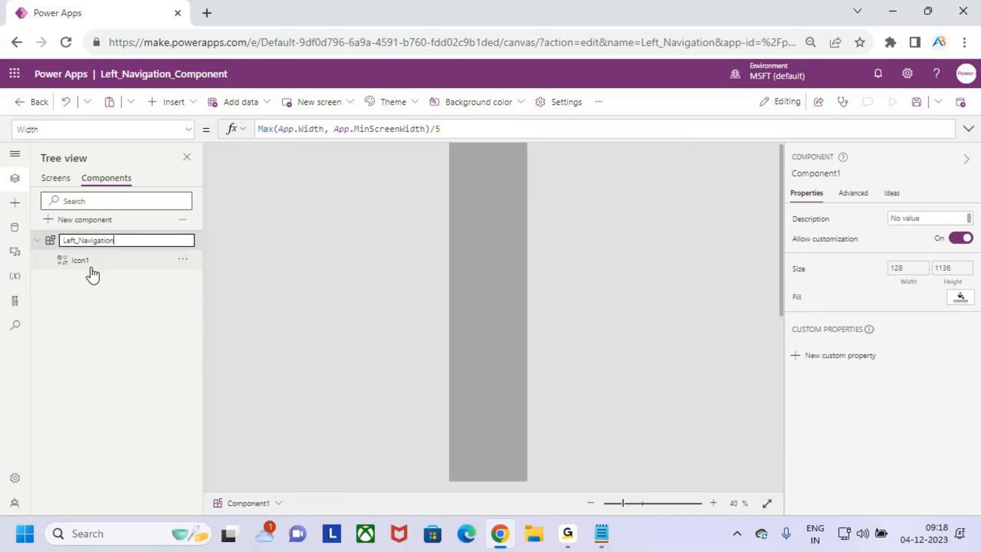
pyautogui.press('Return')
# Step: Rename Icon1 inside the Left_Navigation component as Hamberger_Icon
pyautogui.doubleClick(105, 262)
pyautogui.write('hamberge')
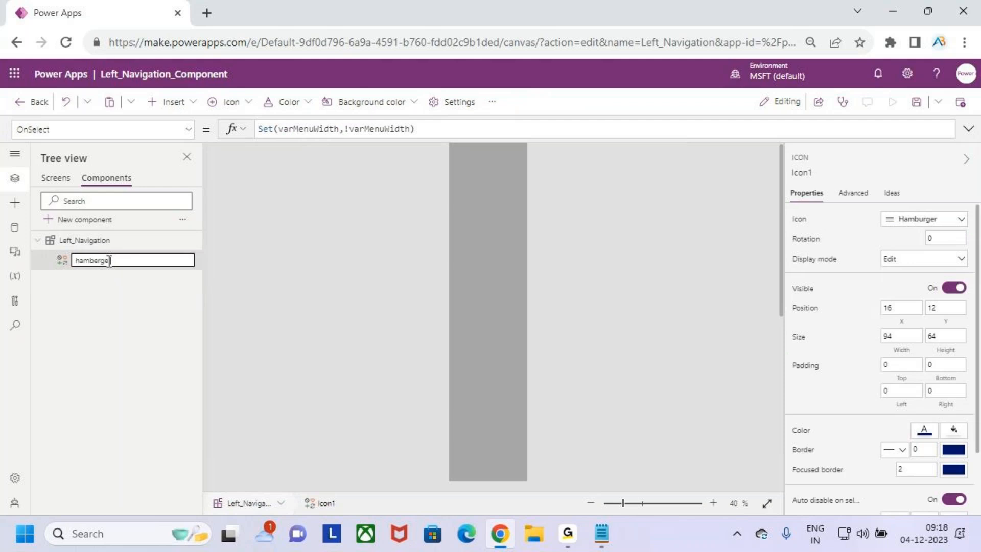
pyautogui.press('Delete')
pyautogui.write('H')
pyautogui.write('_Icon')
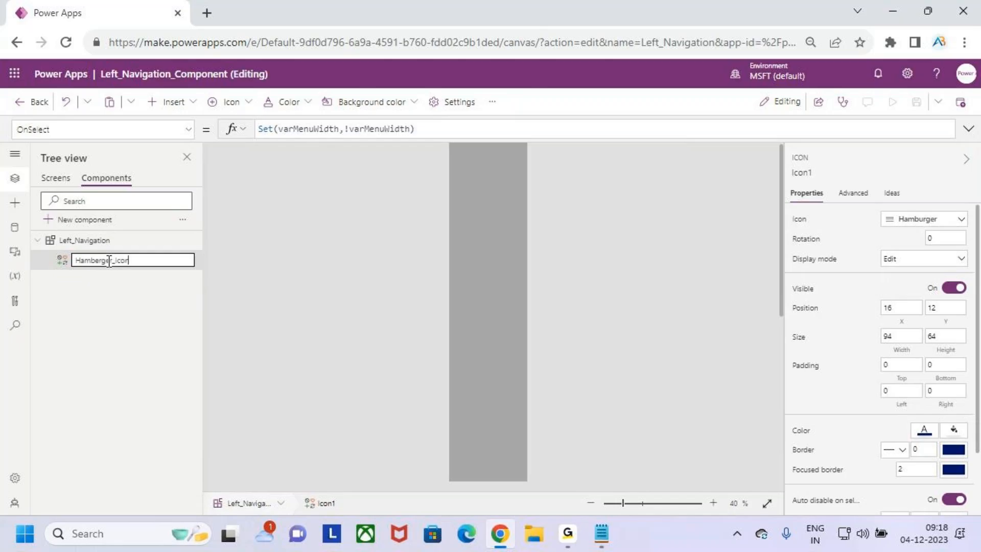
pyautogui.click(138, 301)
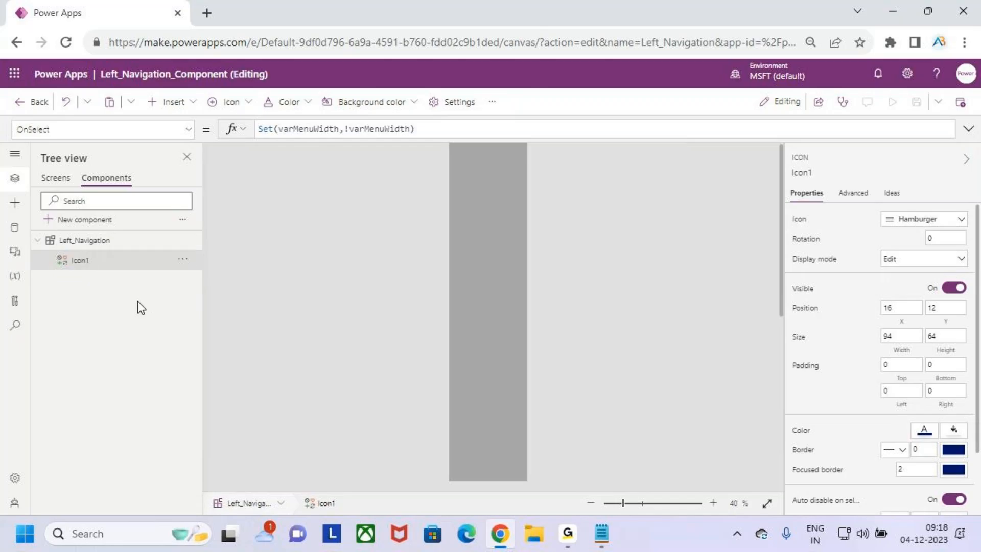
pyautogui.click(459, 325)
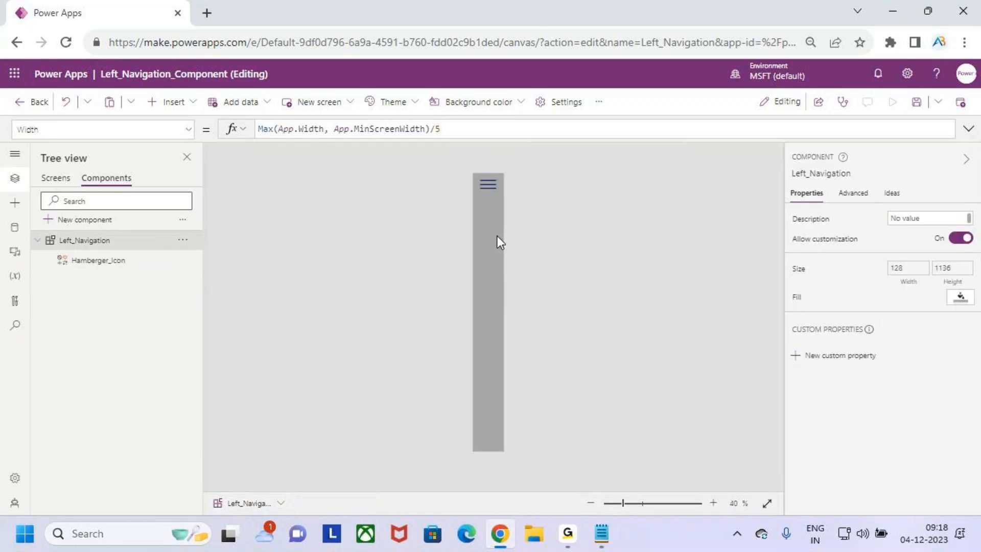
# Step: Start a new custom property on the Left_Navigation component with the display name MenuWidth
pyautogui.click(489, 184)
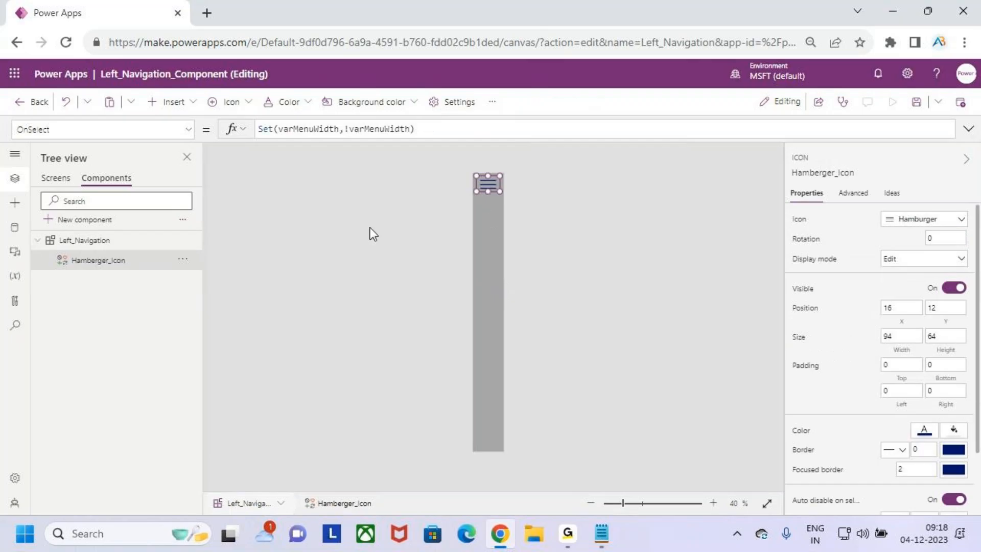
pyautogui.click(495, 247)
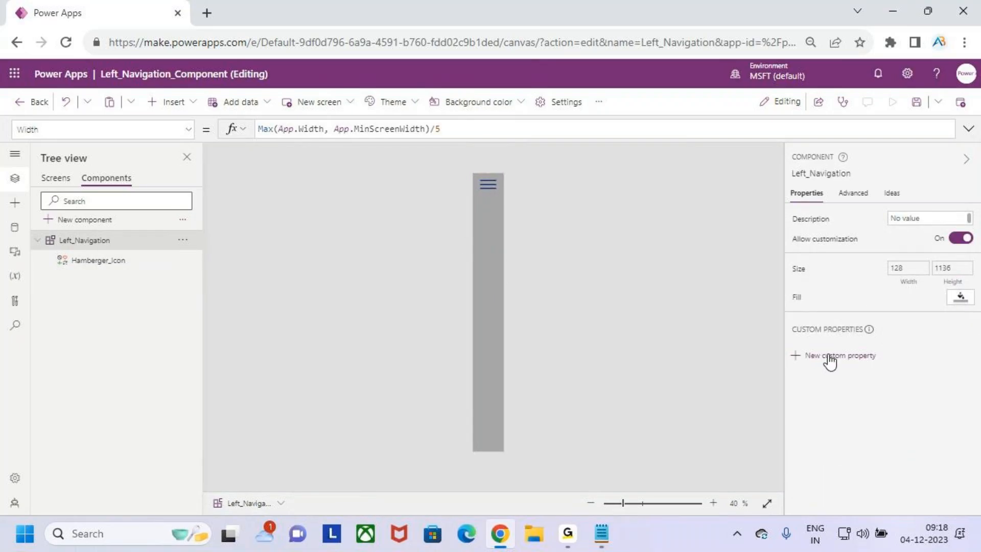
pyautogui.click(859, 359)
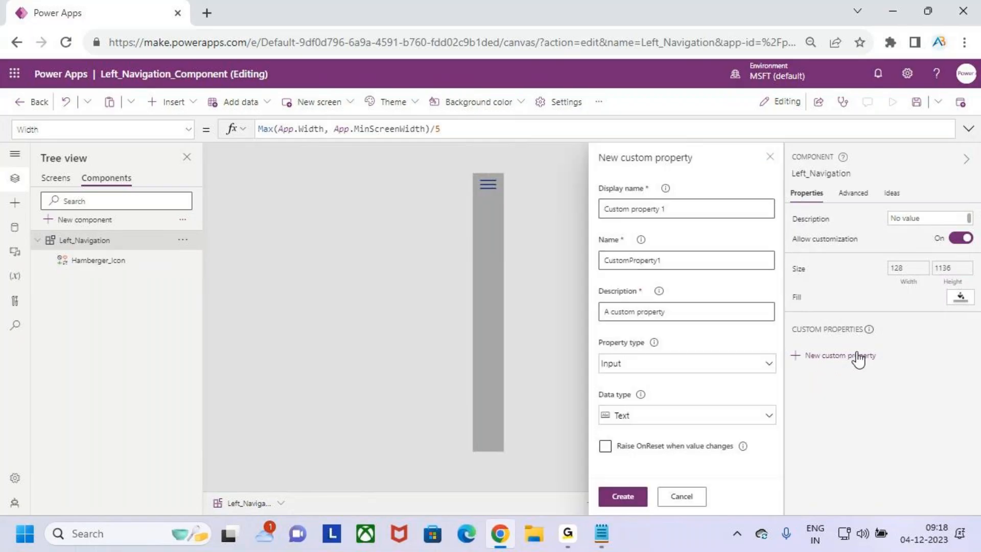
pyautogui.moveTo(673, 208); pyautogui.dragTo(559, 213)
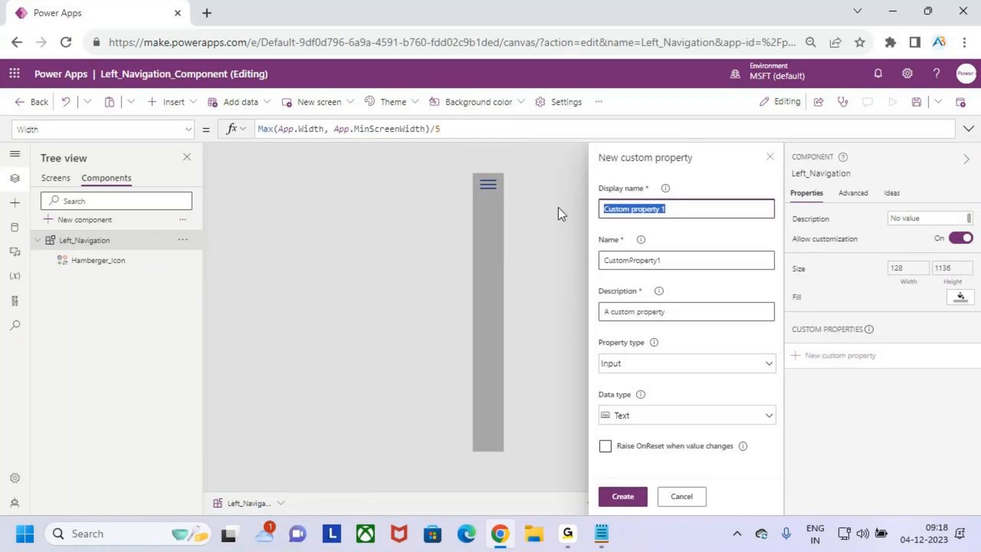
pyautogui.write('menu')
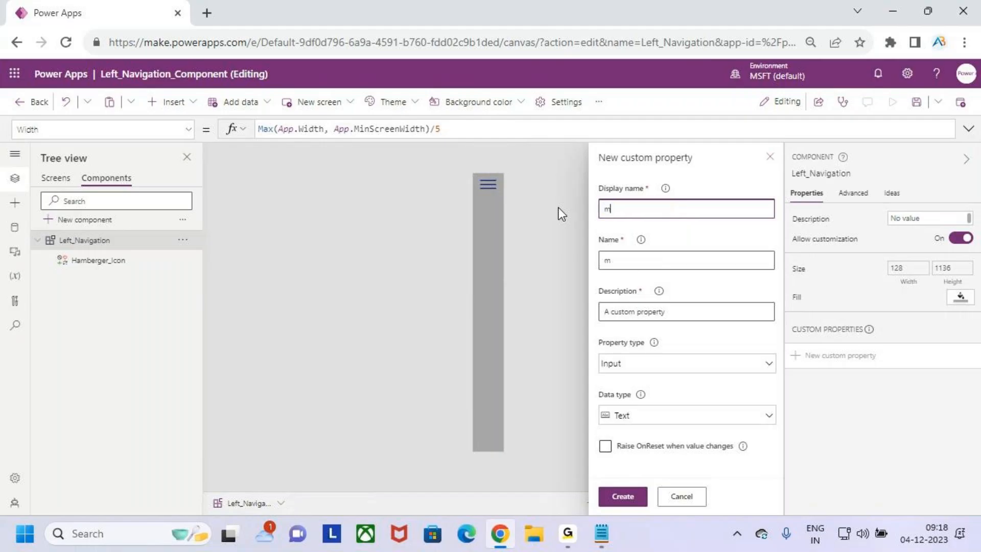
pyautogui.press('BackSpace')
pyautogui.press('BackSpace')
pyautogui.press('BackSpace')
pyautogui.press('BackSpace')
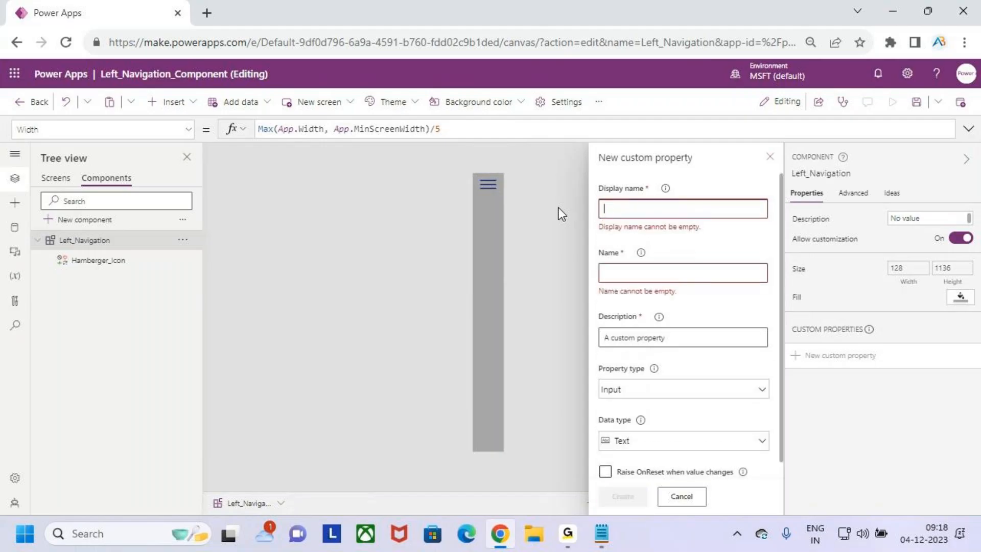
pyautogui.write('Menu')
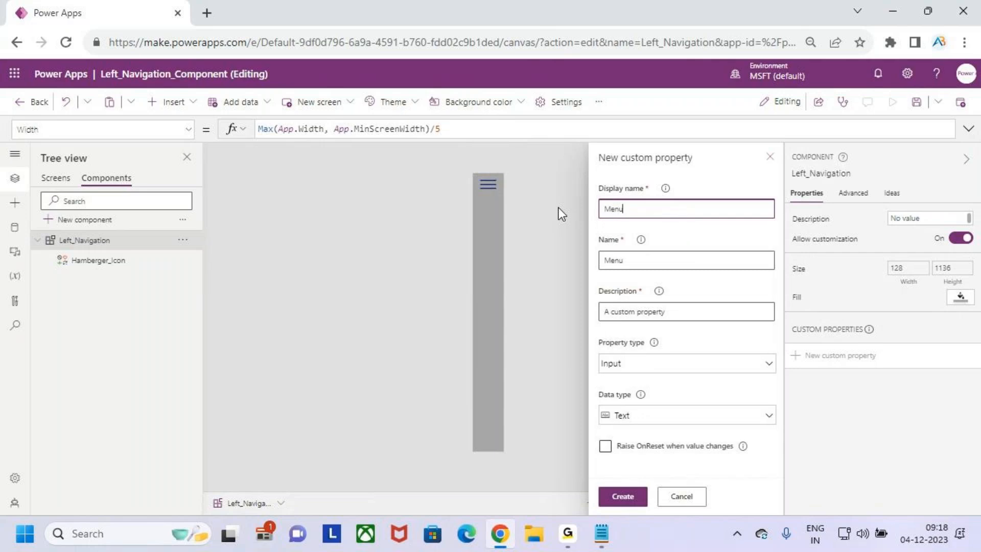
pyautogui.write('Width')
# Step: Set MenuWidth's property type to Output and its data type to Number, and create the property
pyautogui.click(672, 363)
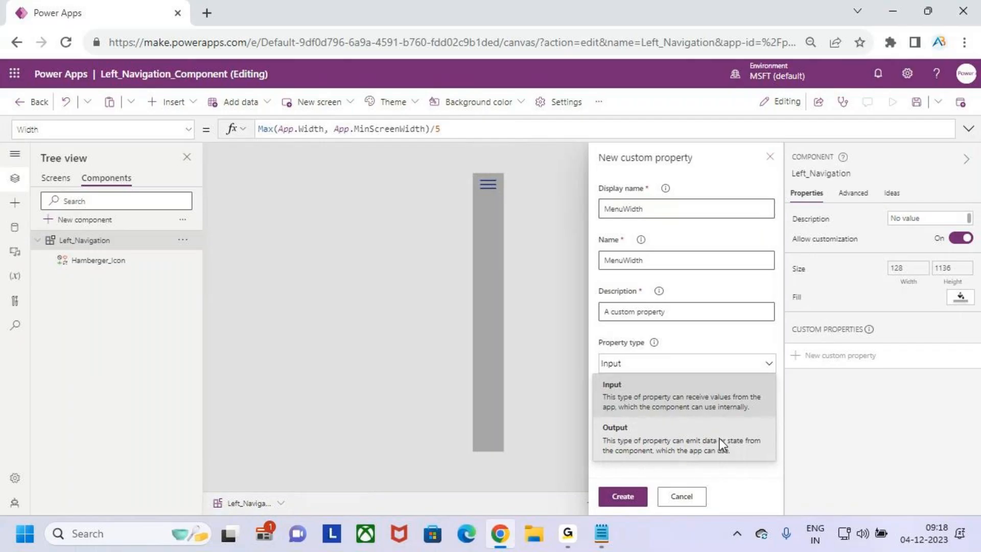
pyautogui.click(731, 444)
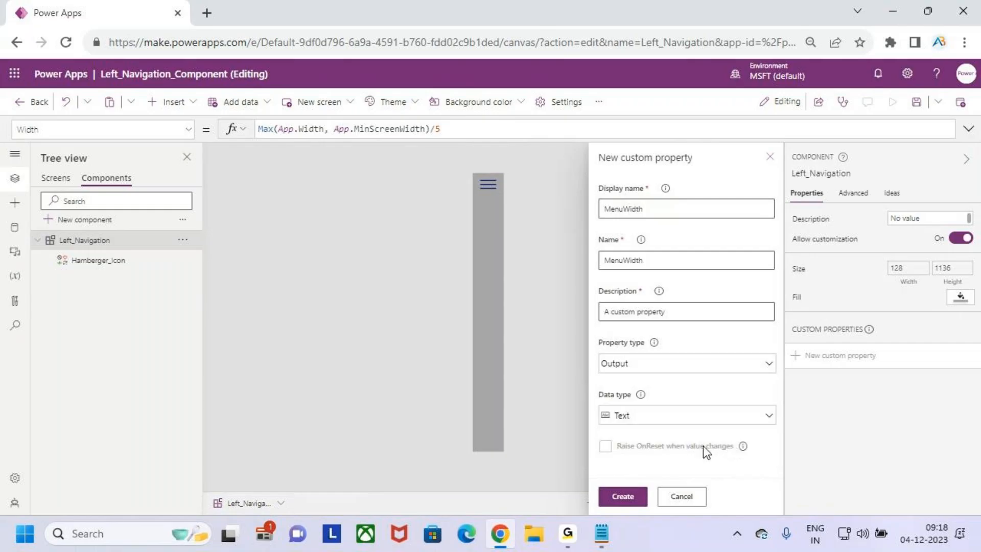
pyautogui.click(727, 422)
pyautogui.click(660, 194)
pyautogui.click(628, 498)
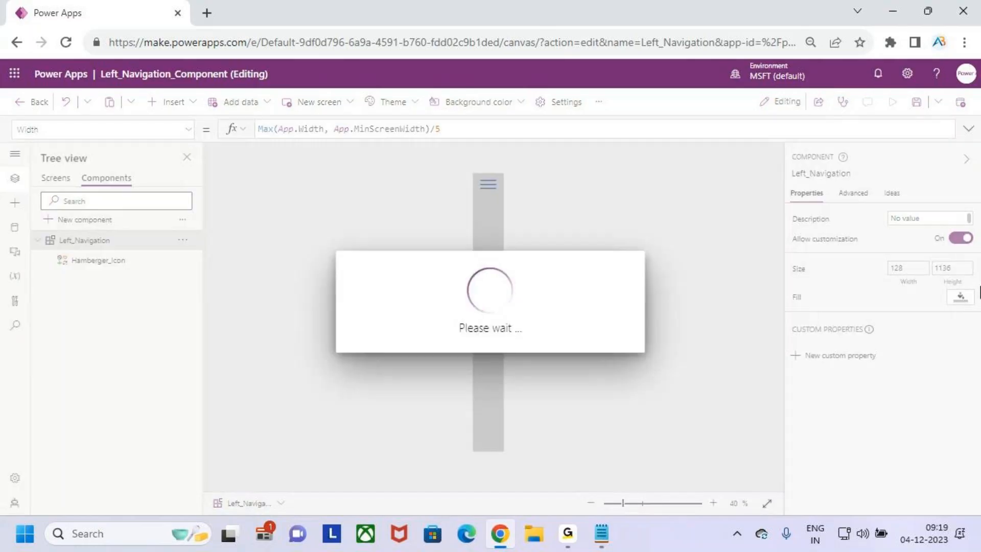
# Step: Mark the MenuWidth output property under the custom properties and clear the mark
pyautogui.hotkey('ctrl', '2')
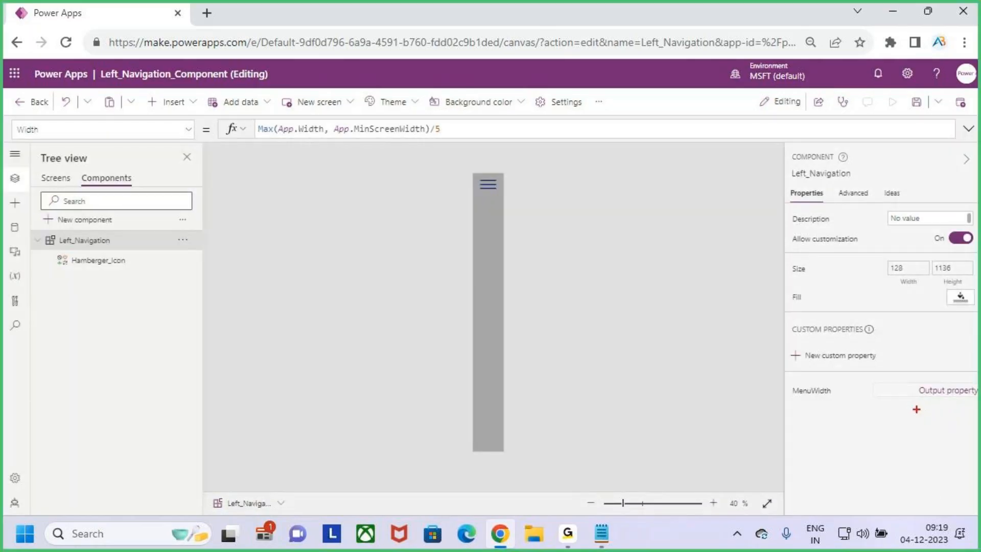
pyautogui.moveTo(909, 404); pyautogui.dragTo(951, 405)
pyautogui.press('Escape')
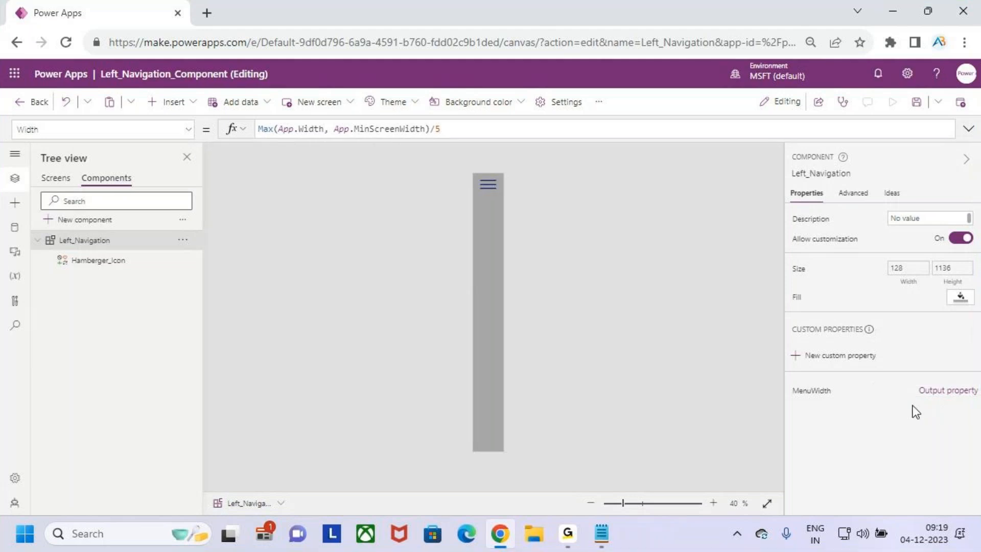
# Step: Clear MenuWidth's default formula and copy the component's Width formula, Max(App.Width, App.MinScreenWidth)/5
pyautogui.click(818, 396)
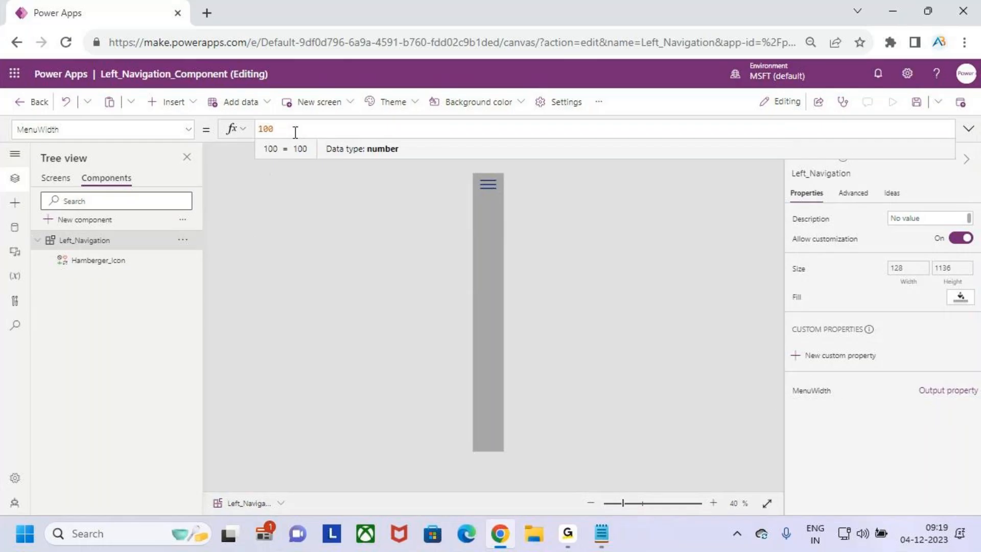
pyautogui.moveTo(283, 129); pyautogui.dragTo(249, 132)
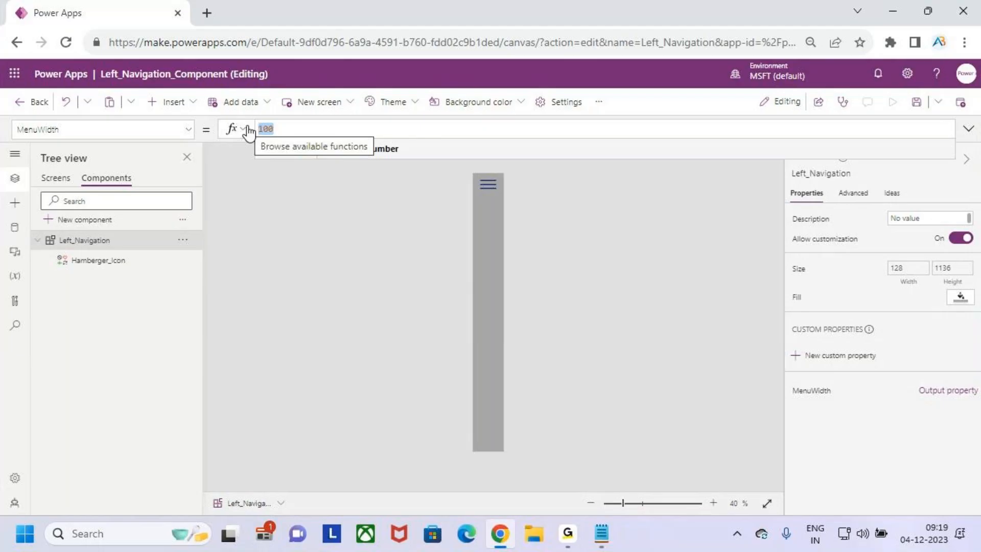
pyautogui.press('BackSpace')
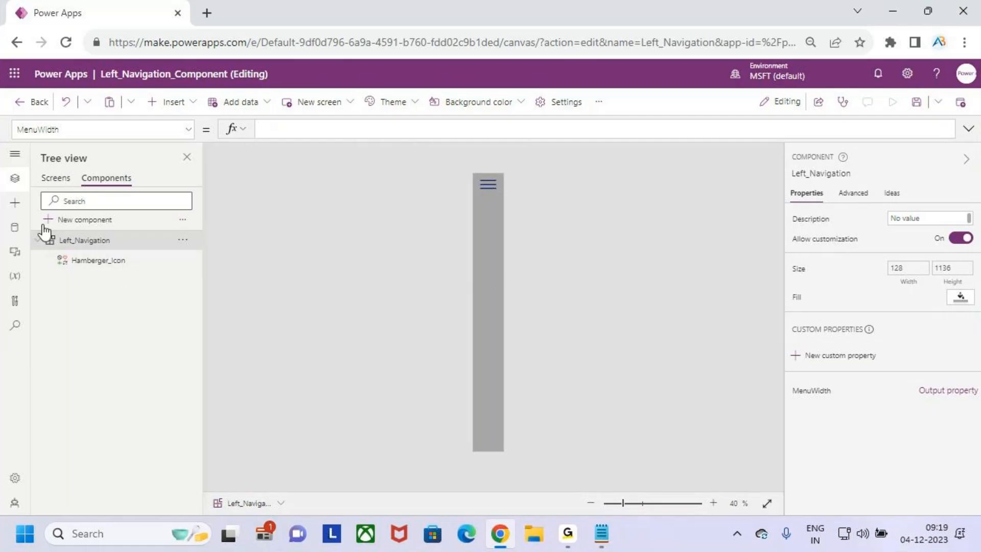
pyautogui.click(193, 134)
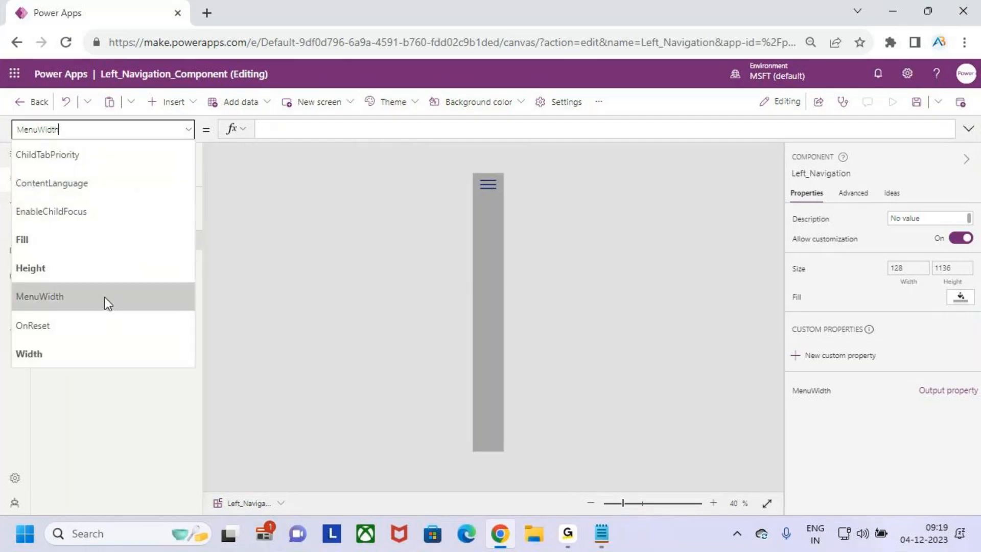
pyautogui.click(99, 352)
pyautogui.moveTo(468, 128); pyautogui.dragTo(254, 133)
pyautogui.hotkey('ctrl', 'c')
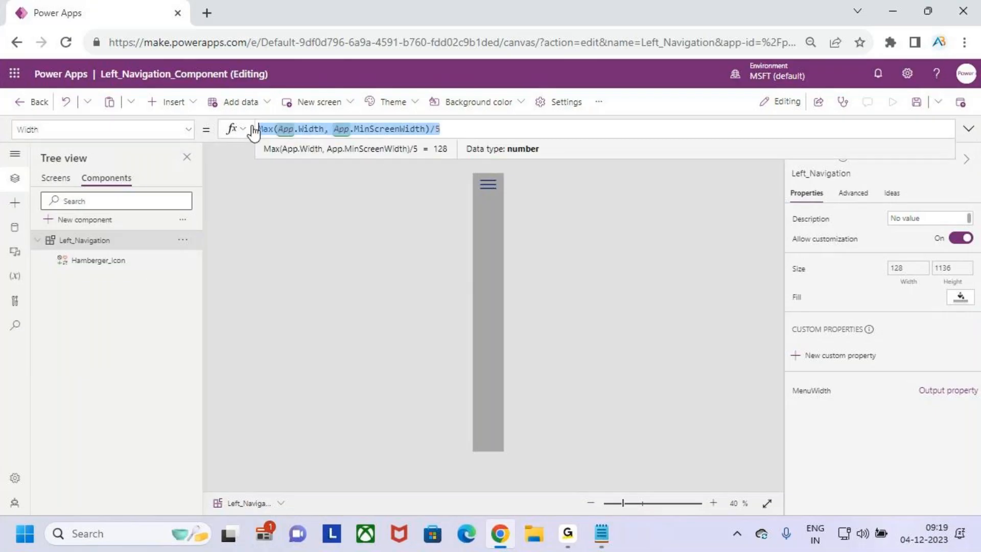
# Step: Set the MenuWidth property's formula to If(Max(App.Width, App.MinScreenWidth)/5,80)
pyautogui.click(817, 399)
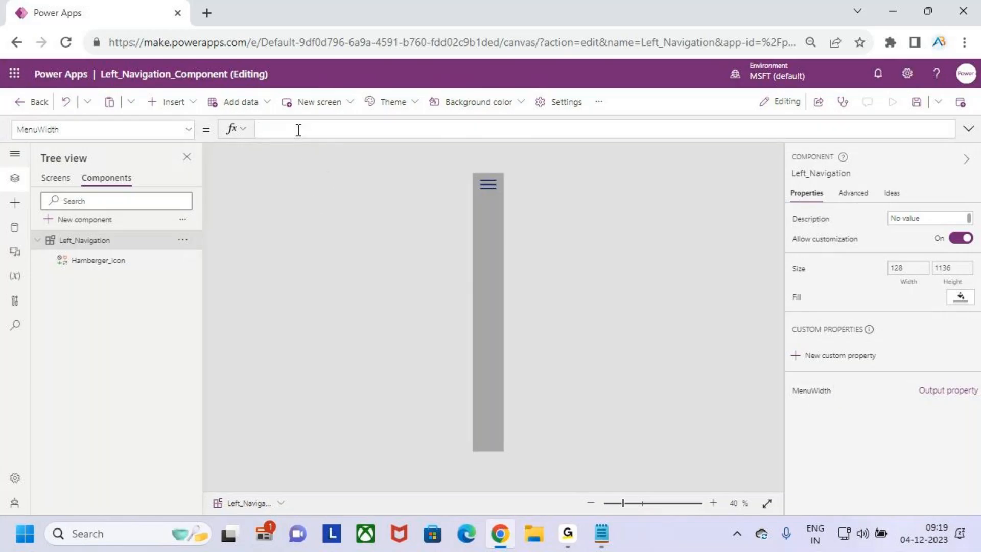
pyautogui.write('if(')
pyautogui.hotkey('ctrl', 'v')
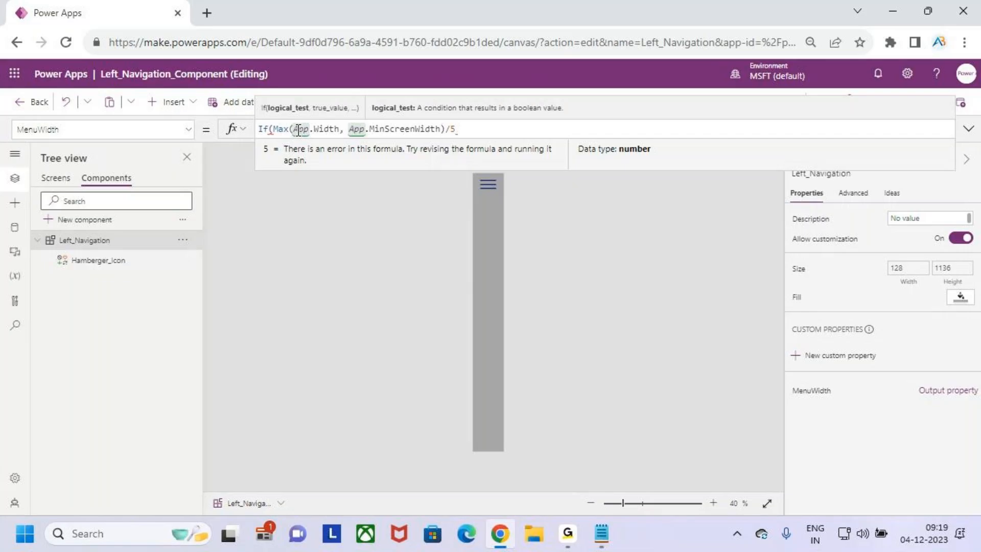
pyautogui.write(',')
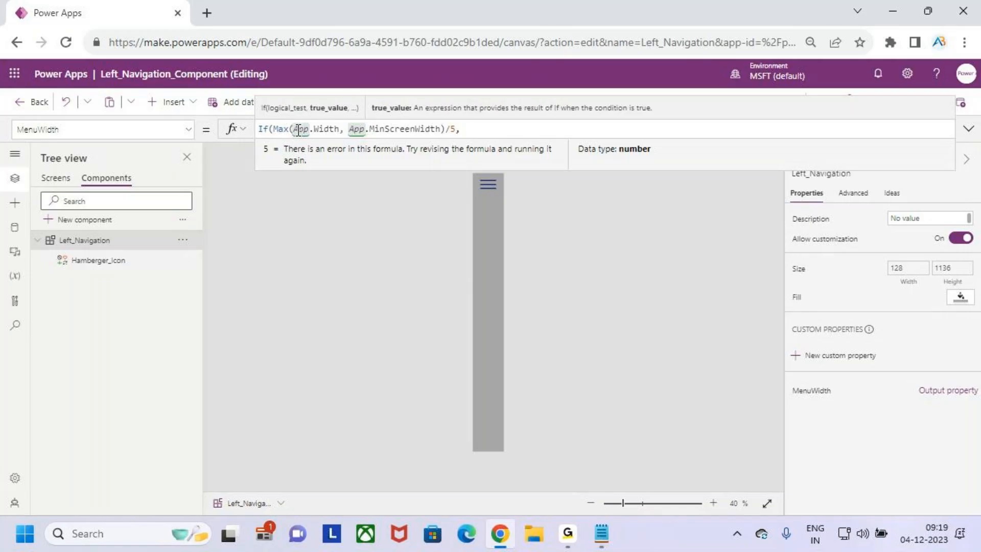
pyautogui.write('80)')
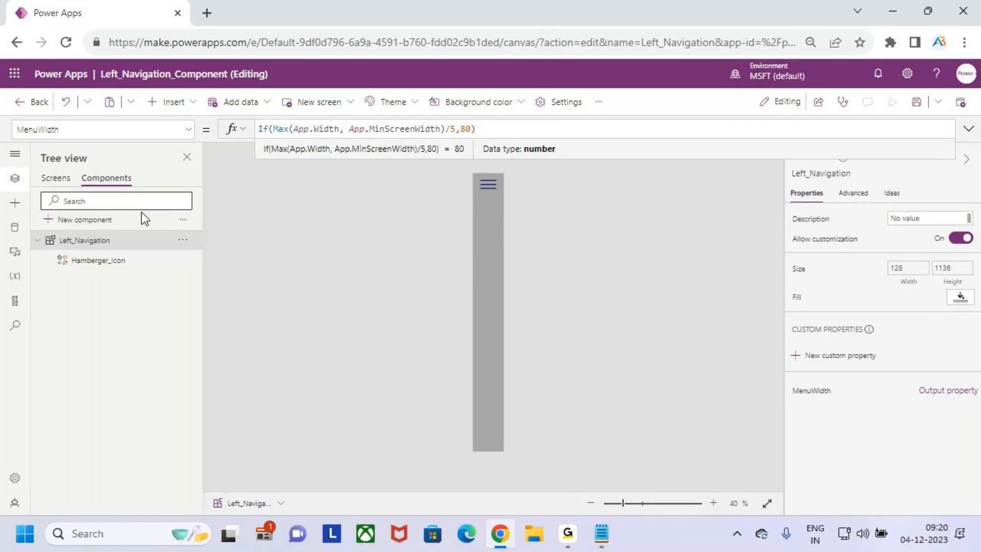
# Step: Show the Left_Navigation component's Width formula and briefly mark the component's width on the canvas
pyautogui.moveTo(501, 129); pyautogui.dragTo(359, 131)
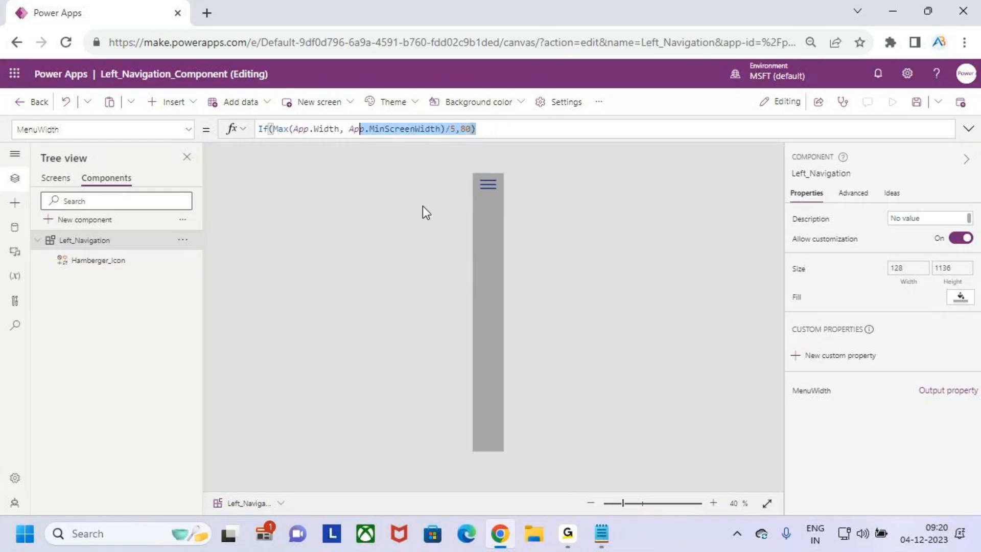
pyautogui.click(492, 260)
pyautogui.click(188, 130)
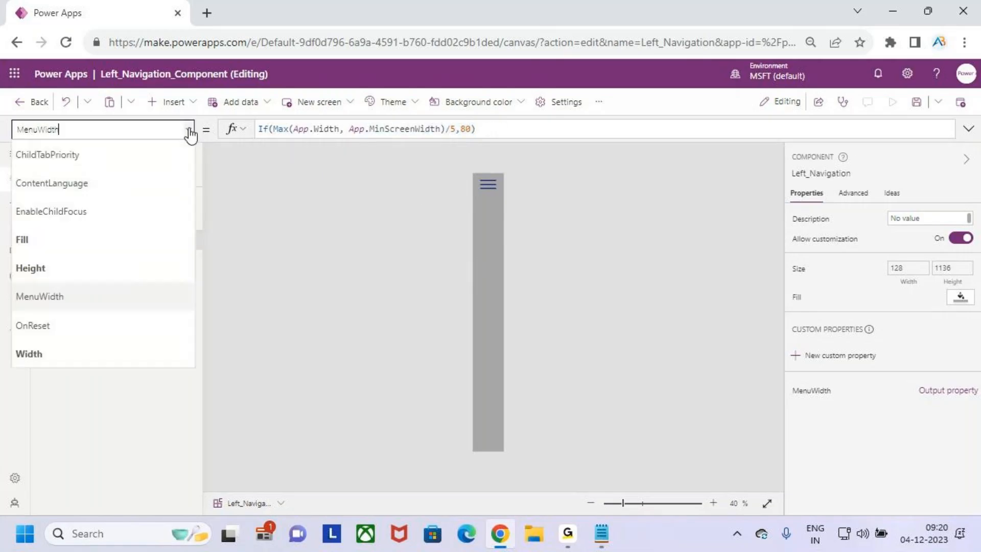
pyautogui.click(131, 356)
pyautogui.click(463, 129)
pyautogui.hotkey('ctrl', '2')
pyautogui.moveTo(487, 215)
pyautogui.mouseDown()
pyautogui.moveTo(492, 229)
pyautogui.moveTo(501, 211)
pyautogui.moveTo(511, 232)
pyautogui.moveTo(534, 223)
pyautogui.mouseUp()
pyautogui.press('Escape')
# Step: Replace the Left_Navigation component's Width formula with Left_Navigation.MenuWidth
pyautogui.moveTo(444, 128); pyautogui.dragTo(253, 128)
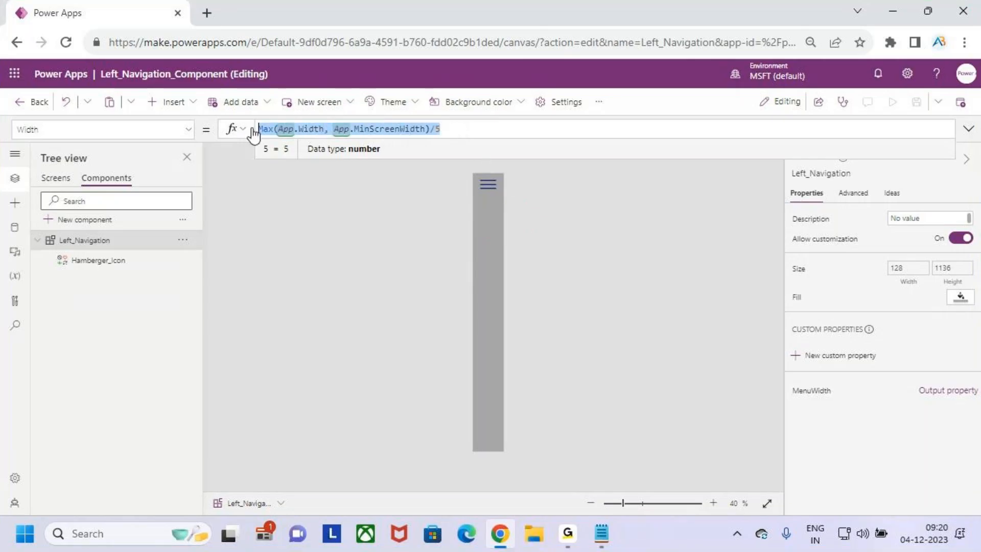
pyautogui.press('BackSpace')
pyautogui.write('left')
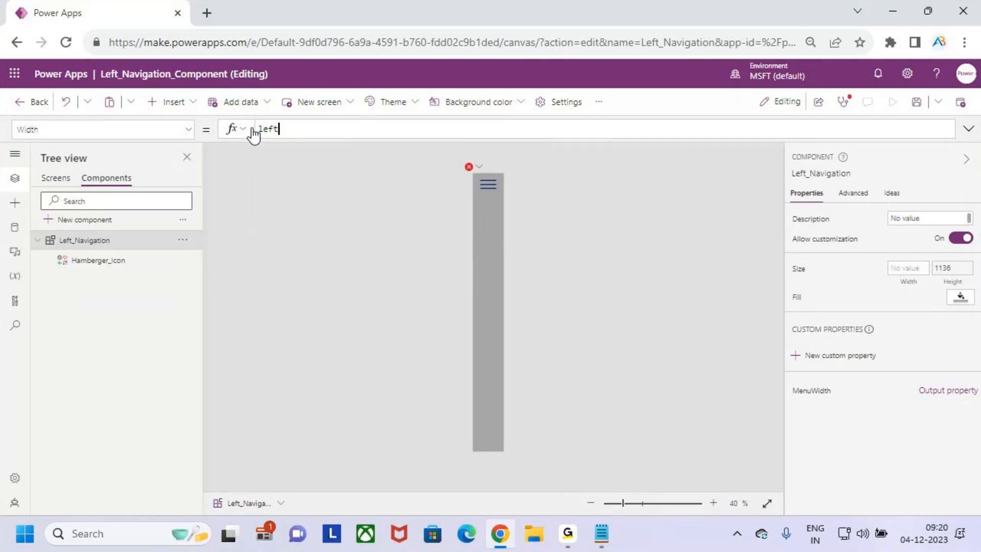
pyautogui.press('Down')
pyautogui.press('Tab')
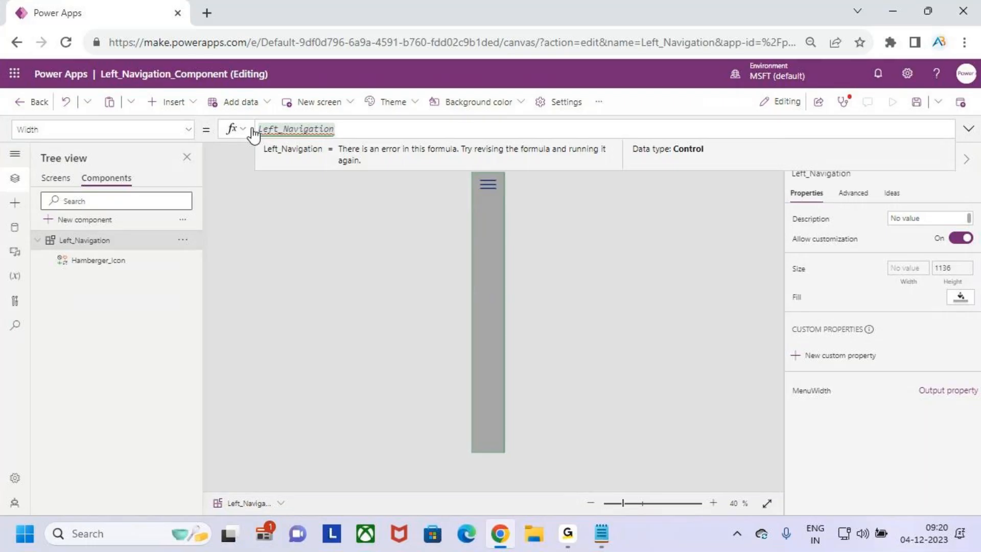
pyautogui.write('.me')
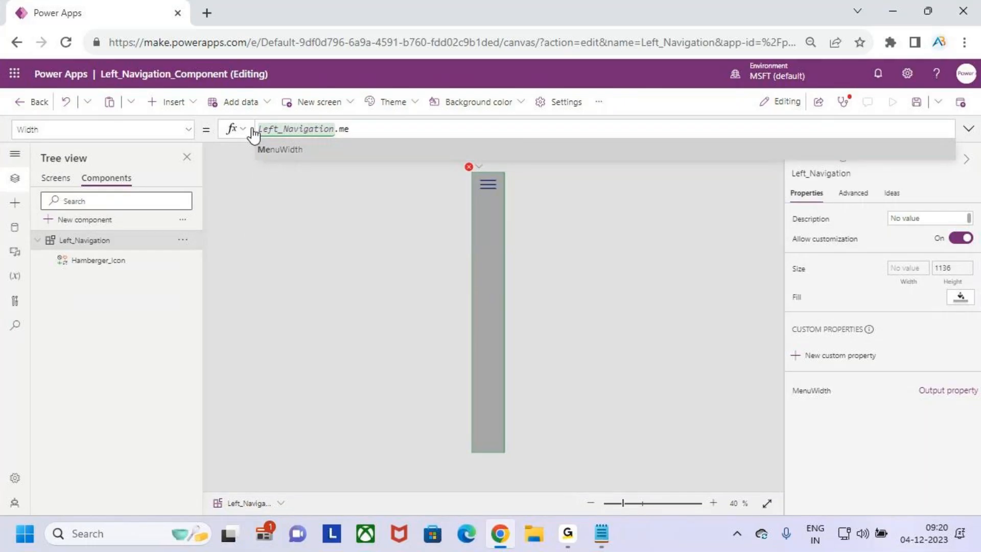
pyautogui.press('Tab')
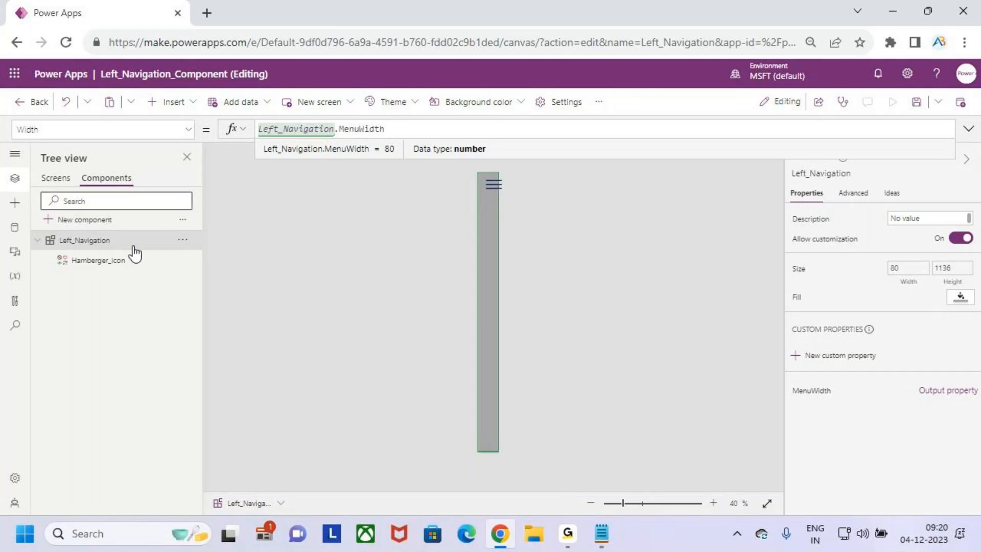
# Step: Add +40 after the /5 term in the MenuWidth formula, making it If(Max(App.Width, App.MinScreenWidth)/5+40,80)
pyautogui.click(811, 393)
pyautogui.click(455, 129)
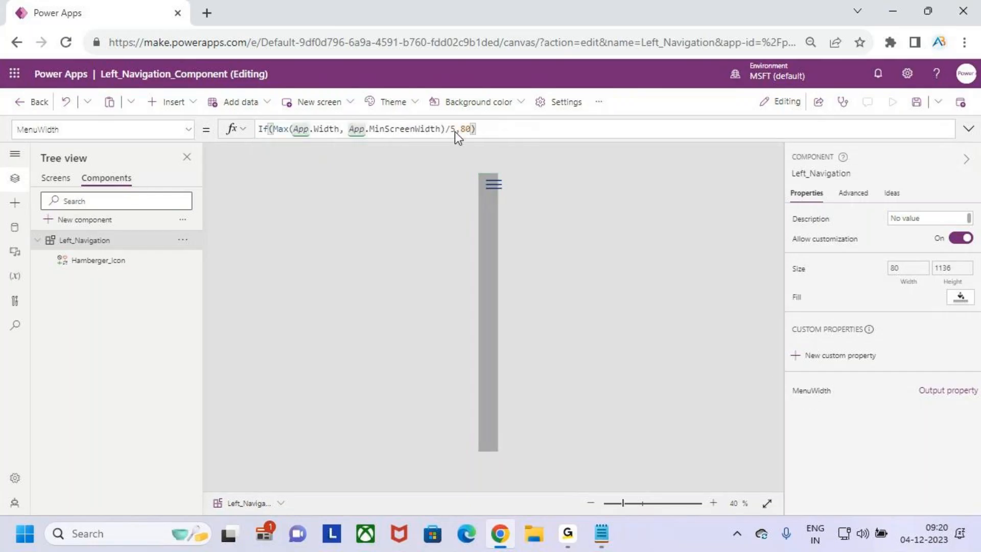
pyautogui.write('+40')
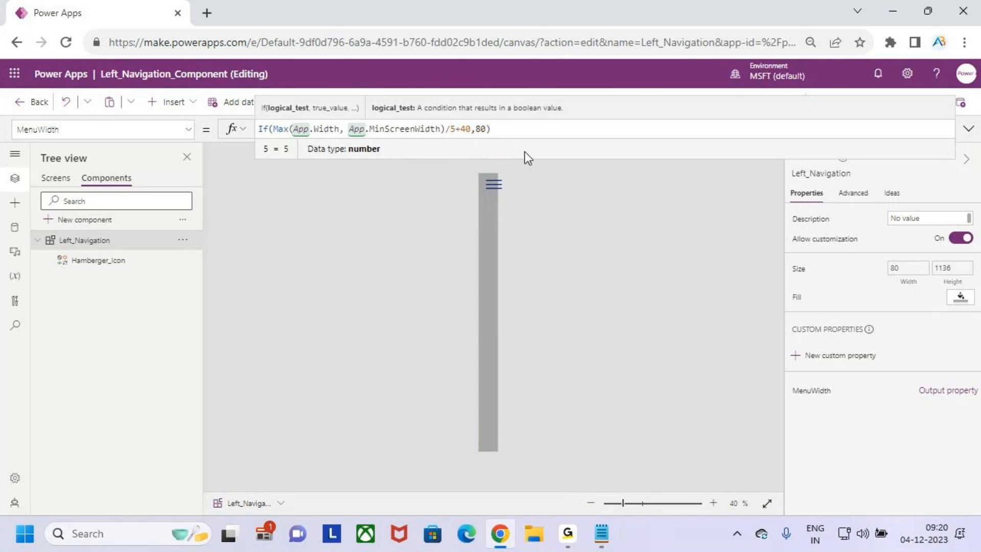
pyautogui.click(518, 131)
pyautogui.click(51, 179)
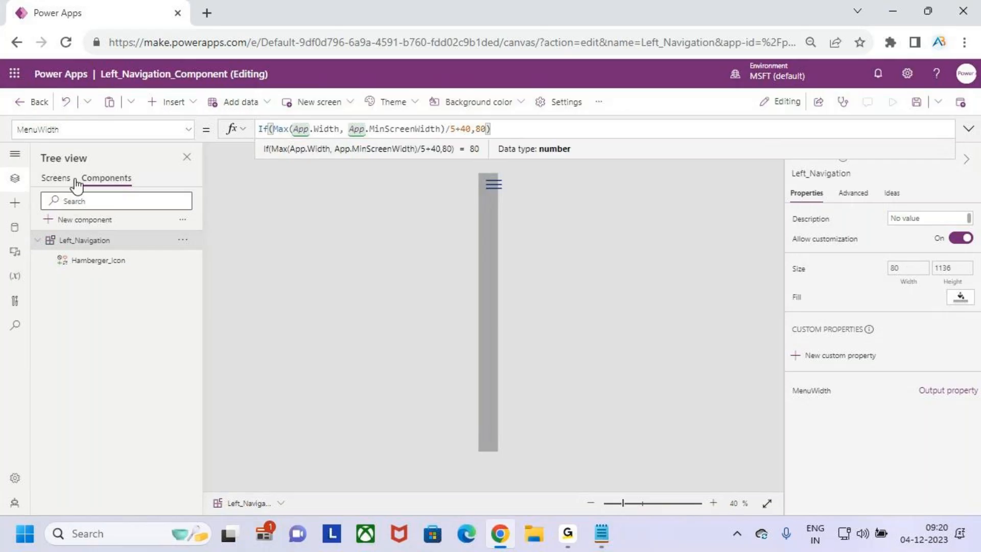
pyautogui.click(129, 185)
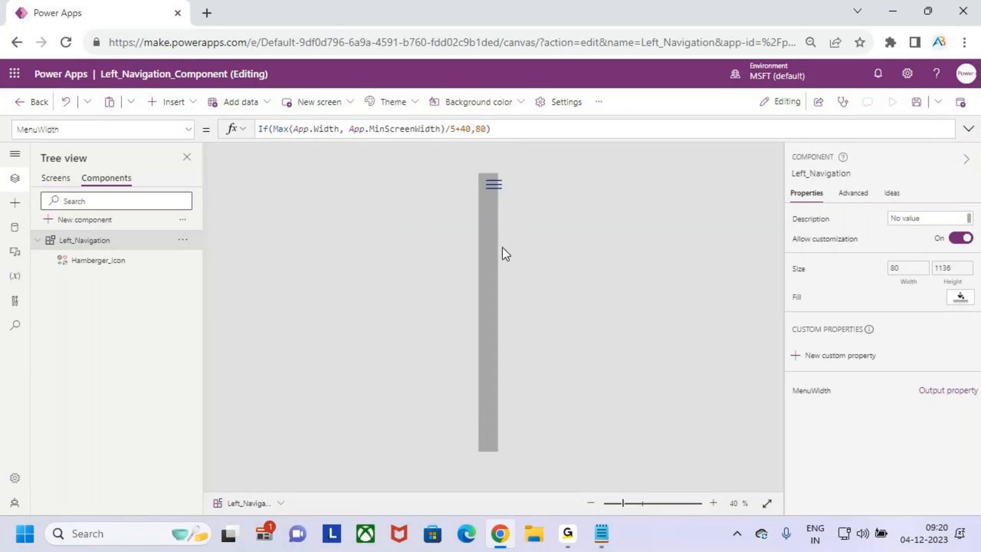
# Step: Fit Hamberger_Icon inside the narrow component by resizing it to a width of 67 and positioning it at X 8, Y 8
pyautogui.click(492, 185)
pyautogui.scroll(10, 496, 185)
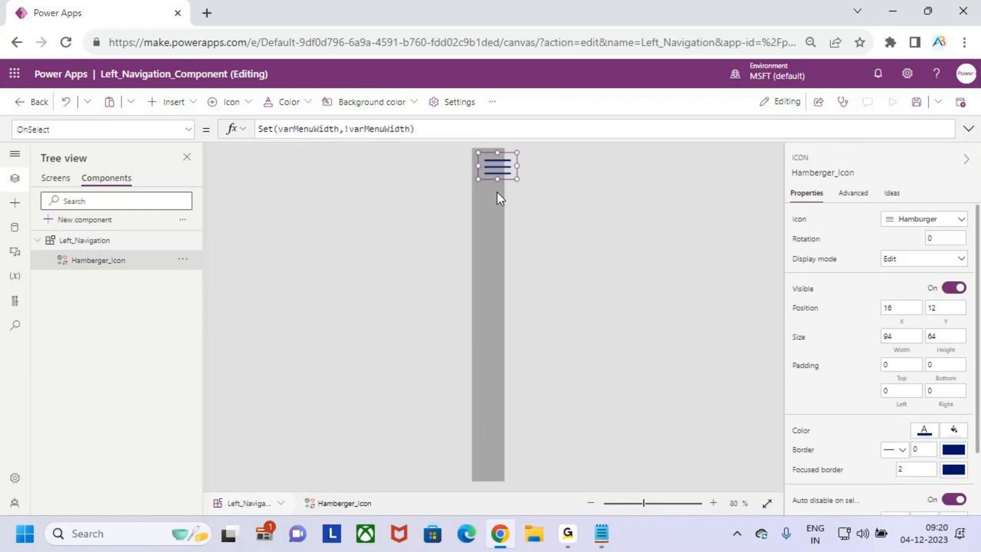
pyautogui.moveTo(500, 181)
pyautogui.mouseDown()
pyautogui.moveTo(487, 181)
pyautogui.moveTo(518, 179)
pyautogui.mouseUp()
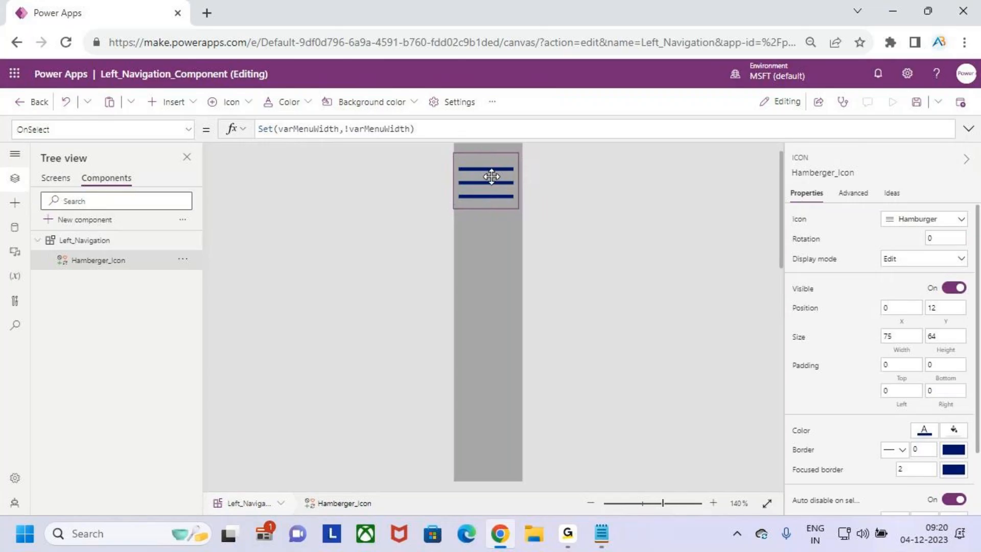
pyautogui.moveTo(453, 181); pyautogui.dragTo(479, 179)
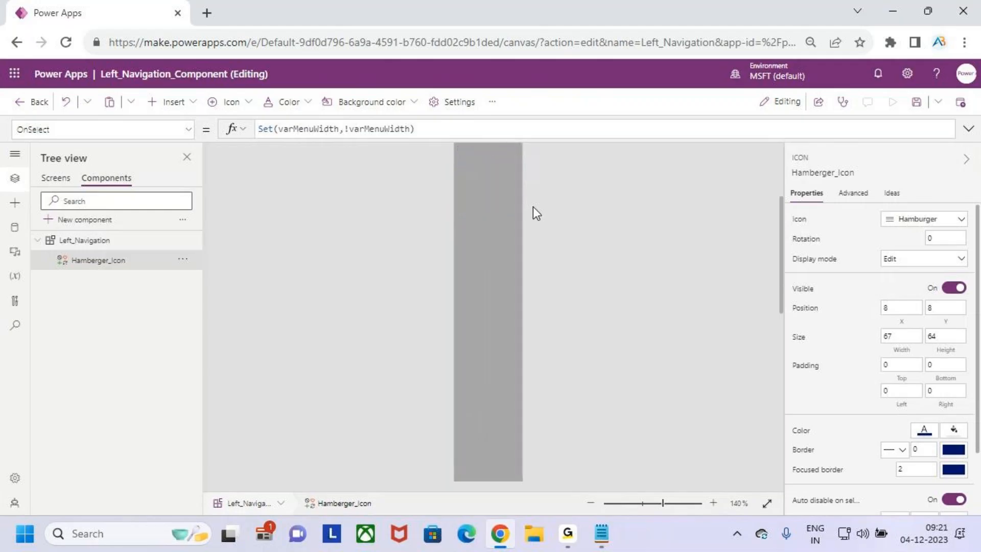
# Step: Move Hamberger_Icon up inside the Left_Navigation component to Y 4, keeping X at 8
pyautogui.moveTo(489, 216); pyautogui.dragTo(485, 194)
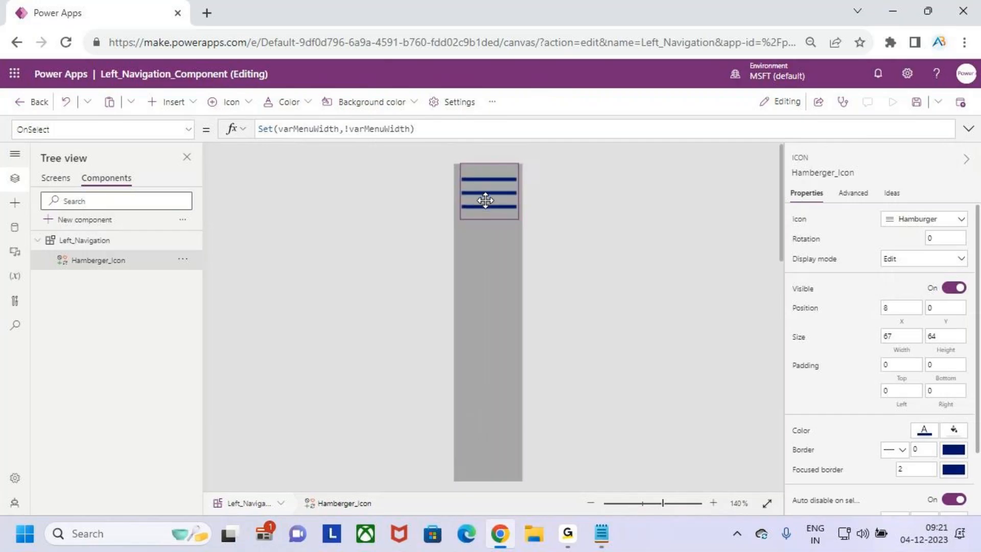
pyautogui.click(490, 268)
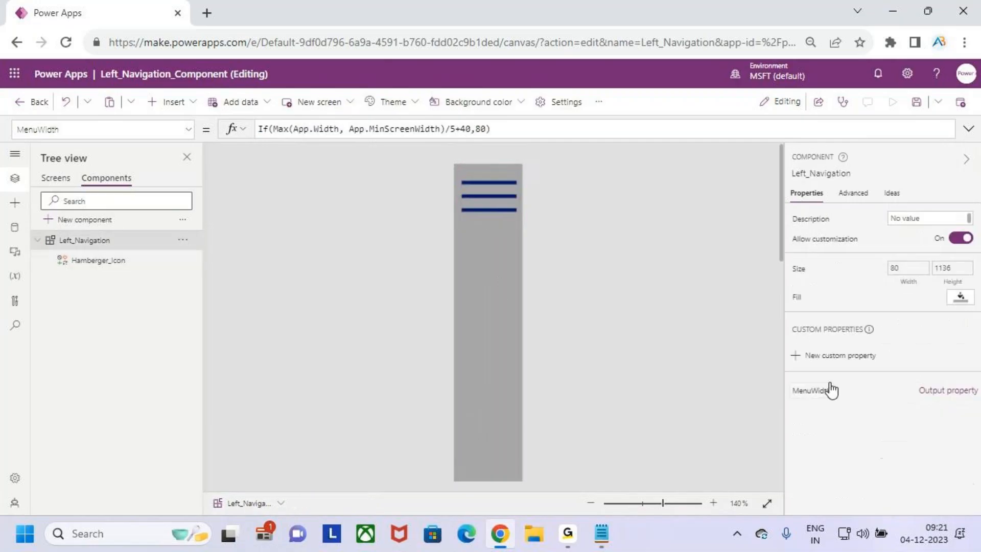
# Step: Change the added offset in Left_Navigation's MenuWidth formula to 50, making it If(Max(App.Width, App.MinScreenWidth)/5+50,80)
pyautogui.click(471, 129)
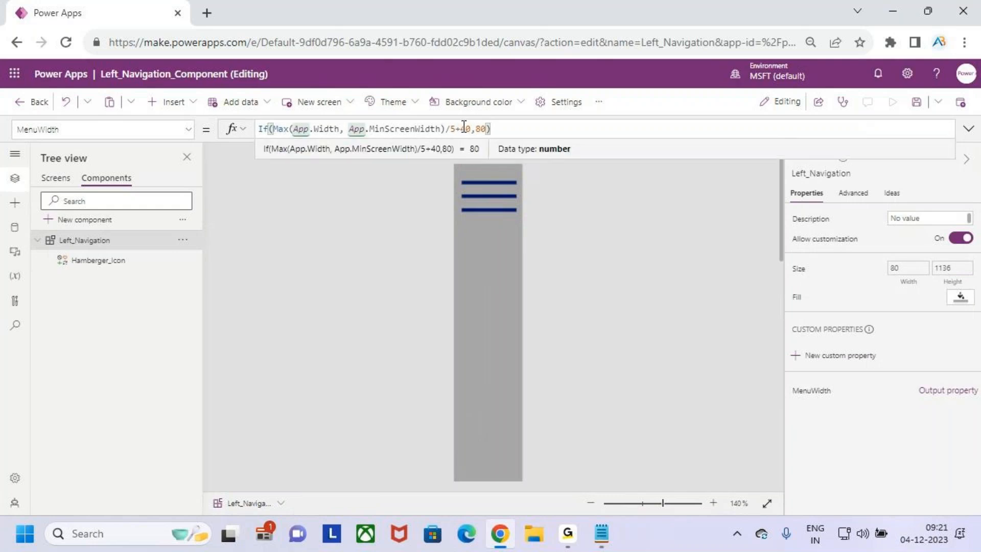
pyautogui.click(469, 130)
pyautogui.press('BackSpace')
pyautogui.write('50=')
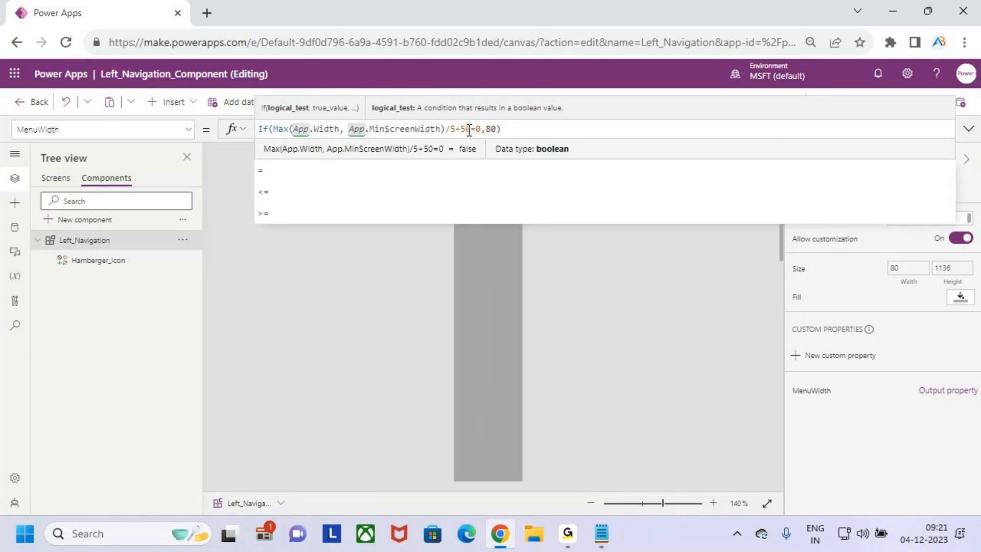
pyautogui.press('BackSpace')
pyautogui.press('Delete')
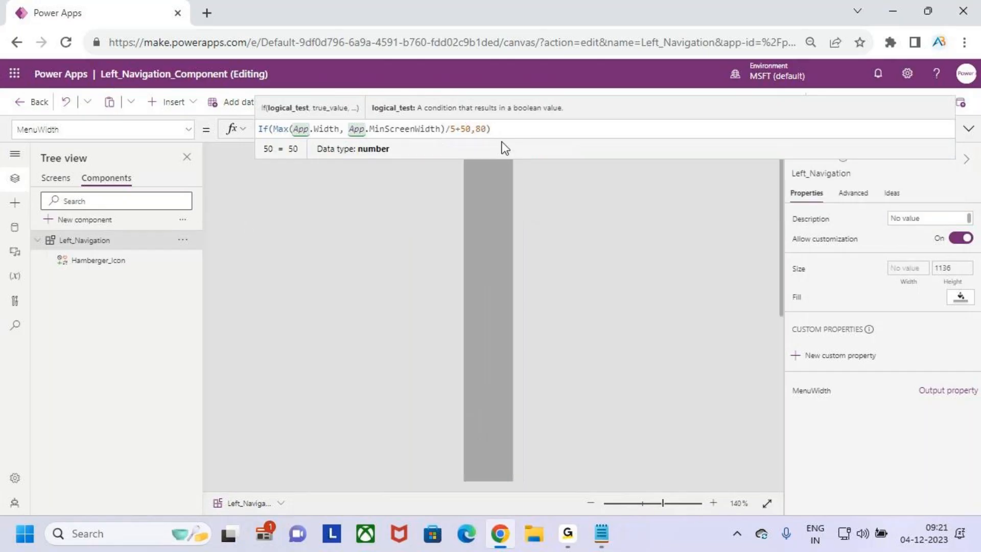
pyautogui.click(557, 247)
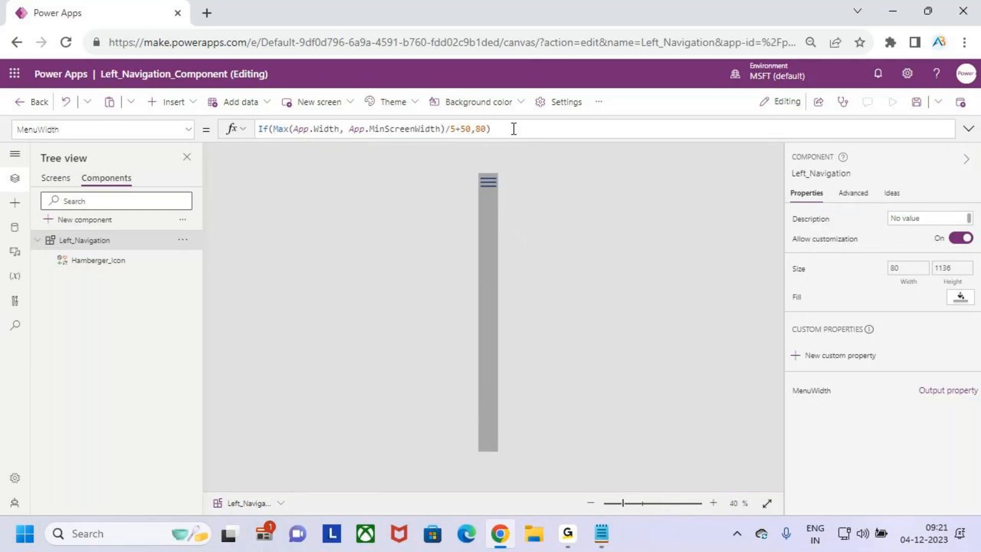
# Step: Check the Left_Navigation component's MenuWidth and Width formulas, and save the app
pyautogui.click(496, 127)
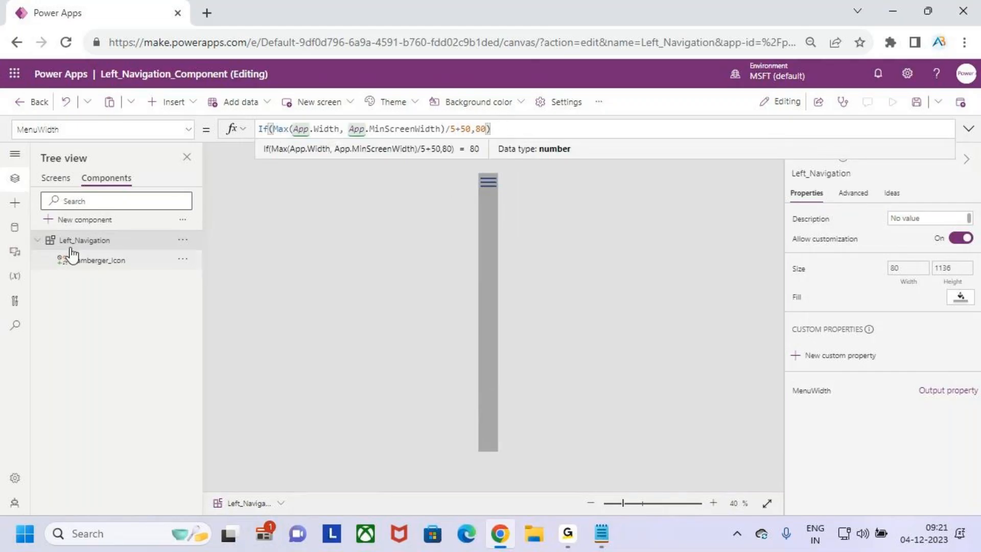
pyautogui.click(98, 237)
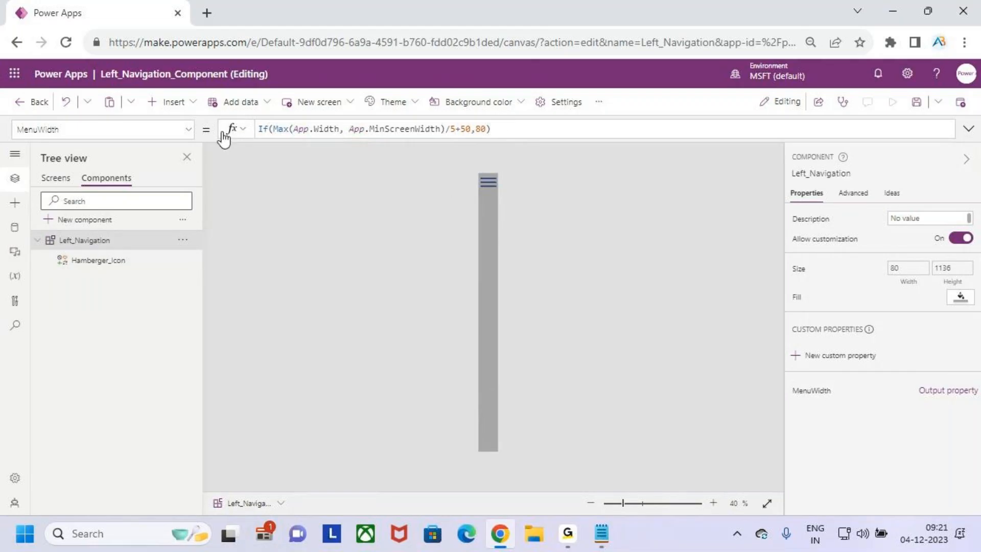
pyautogui.click(187, 129)
pyautogui.click(93, 353)
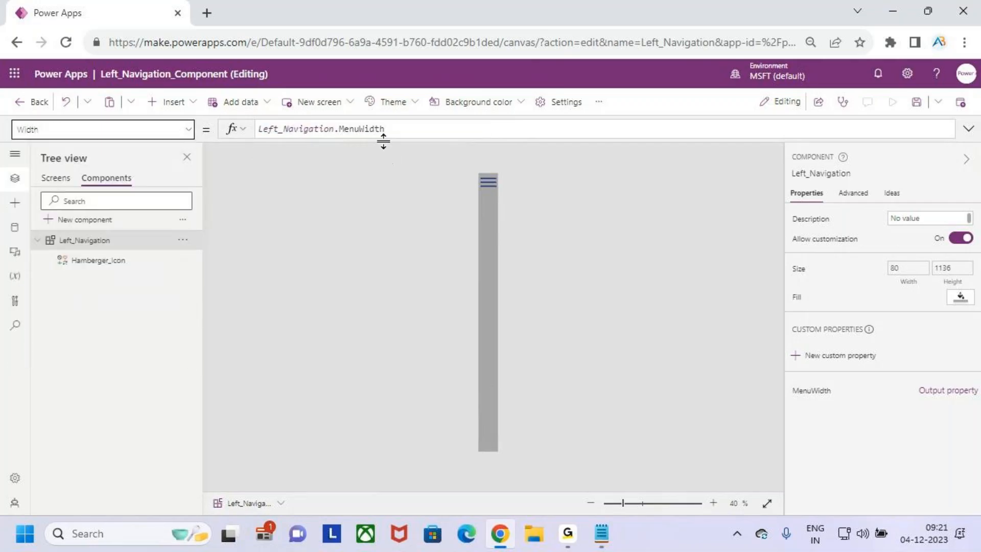
pyautogui.click(370, 129)
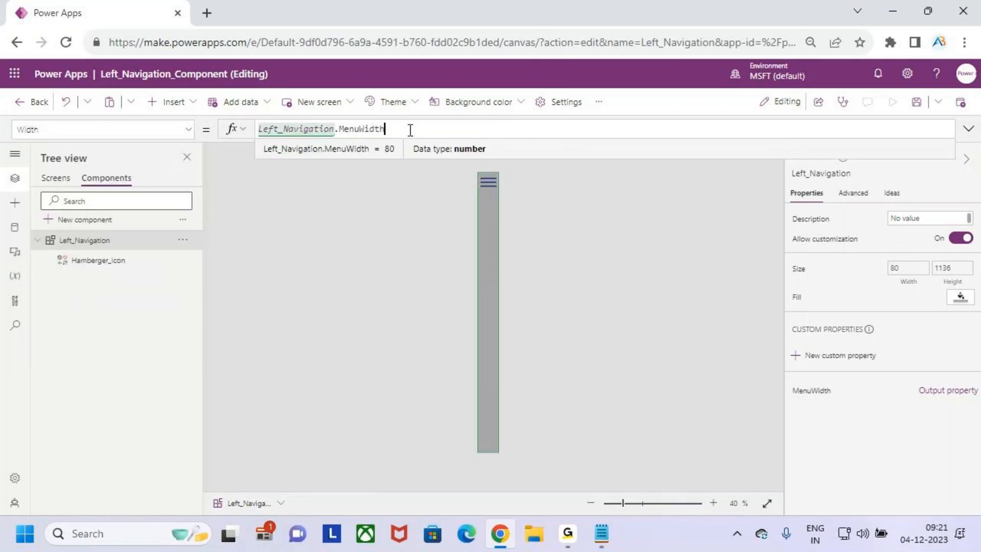
pyautogui.click(917, 104)
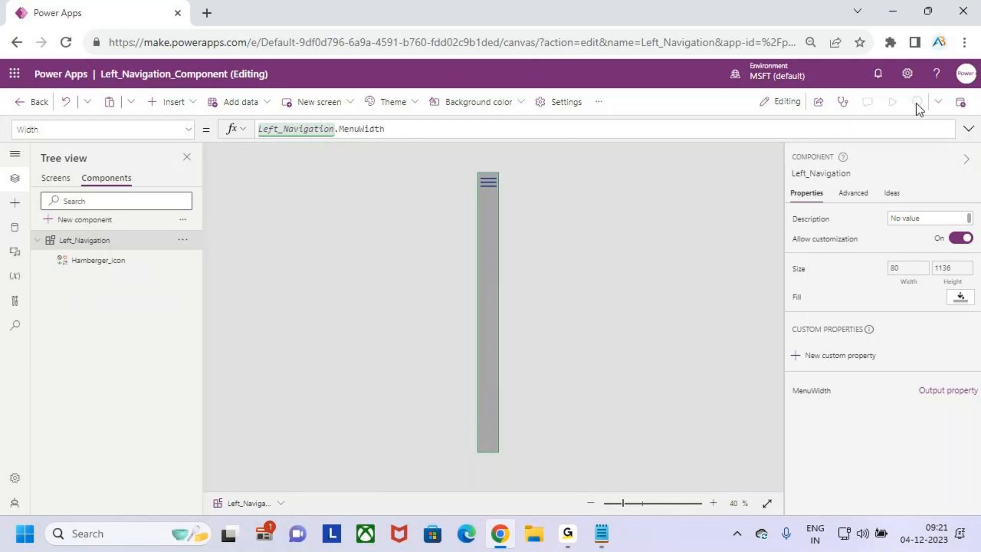
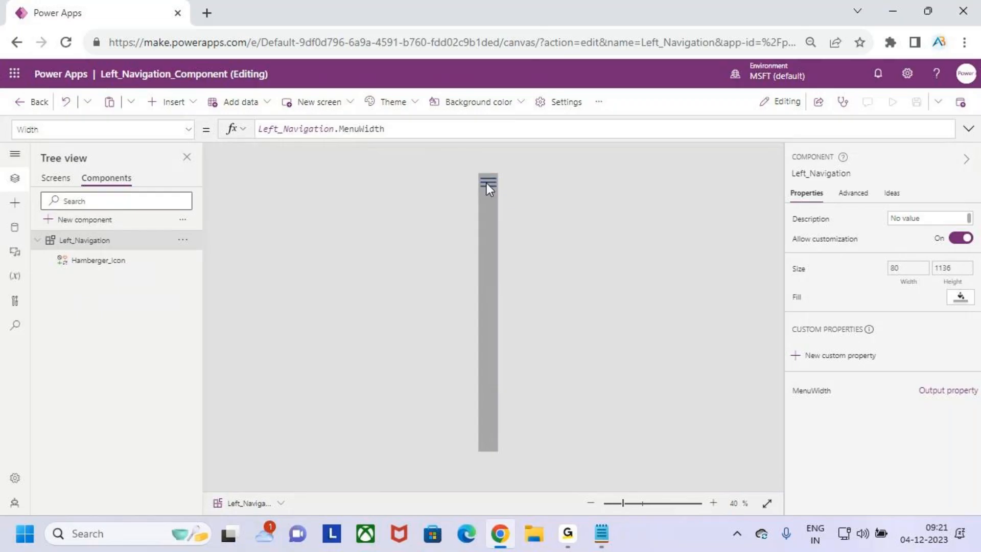
# Step: Insert the custom Left_Navigation component on Screen1 and save the app
pyautogui.click(54, 179)
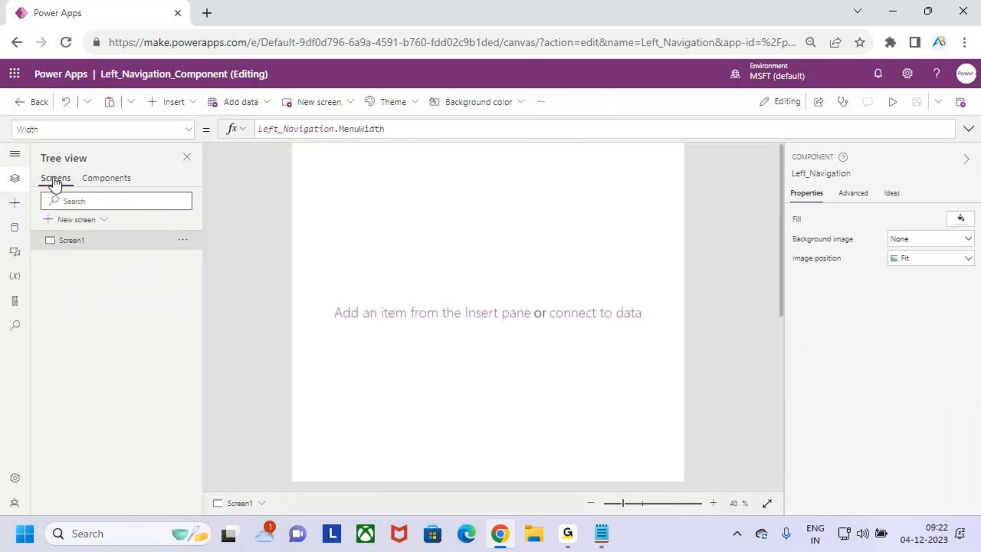
pyautogui.click(734, 264)
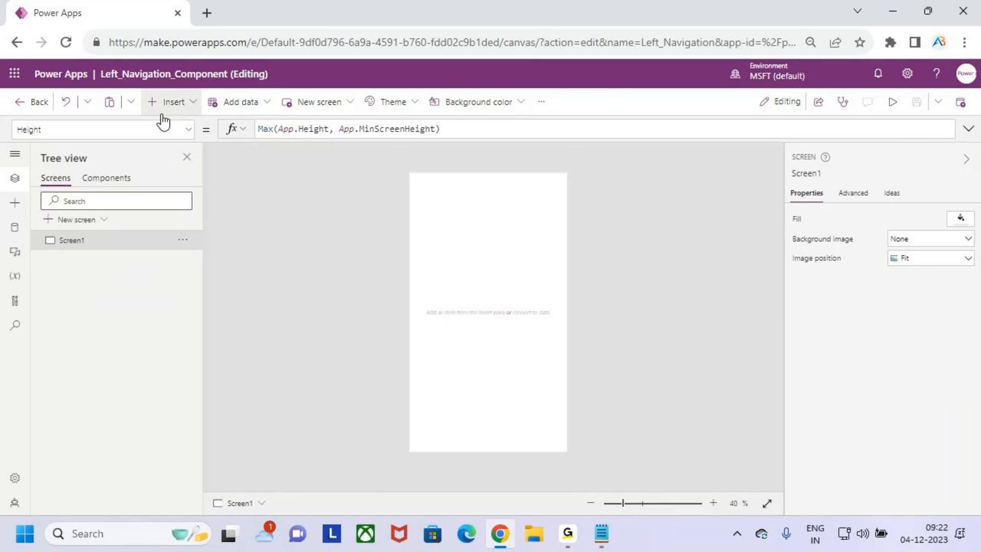
pyautogui.click(14, 230)
pyautogui.click(15, 203)
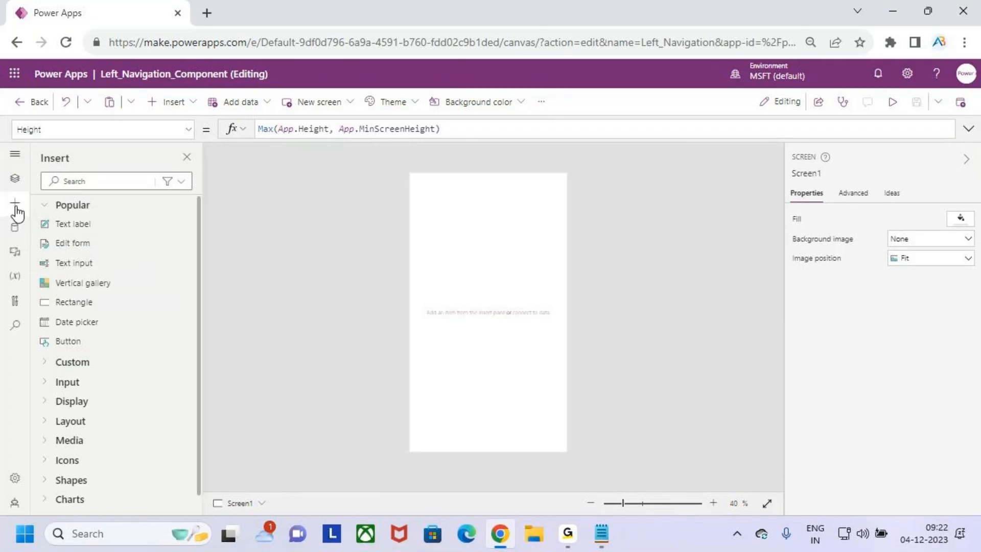
pyautogui.click(53, 365)
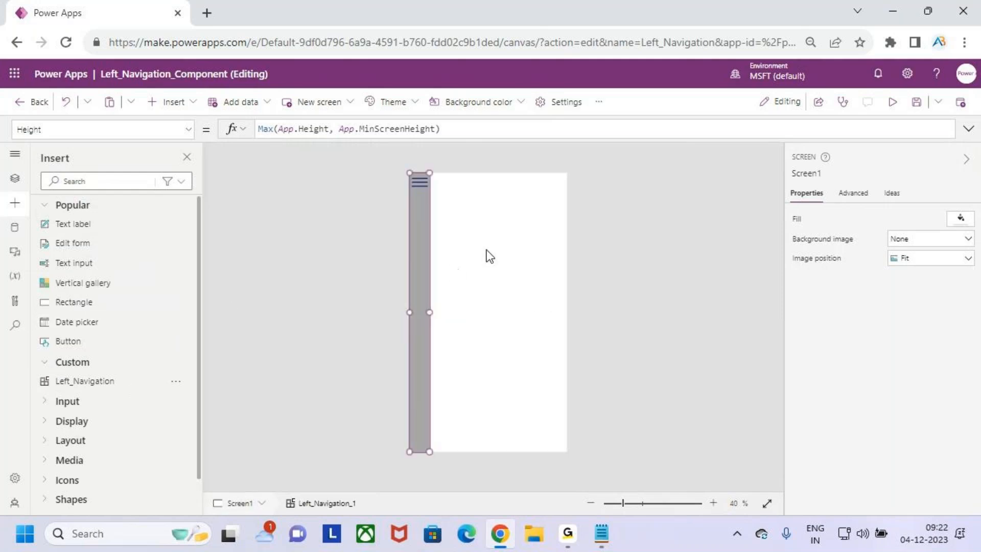
pyautogui.click(917, 105)
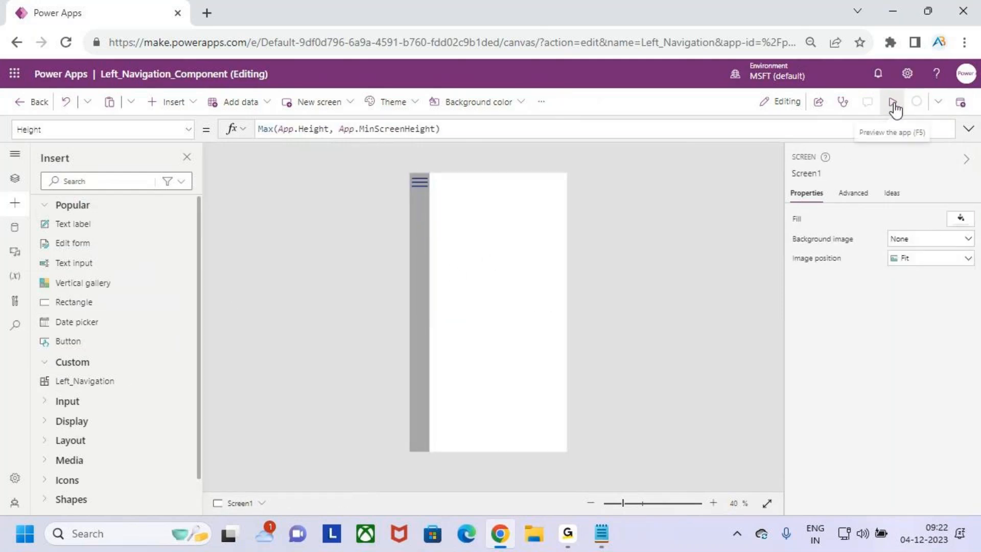
# Step: Preview the app to check the navigation menu on Screen1, and return to the editor
pyautogui.click(893, 103)
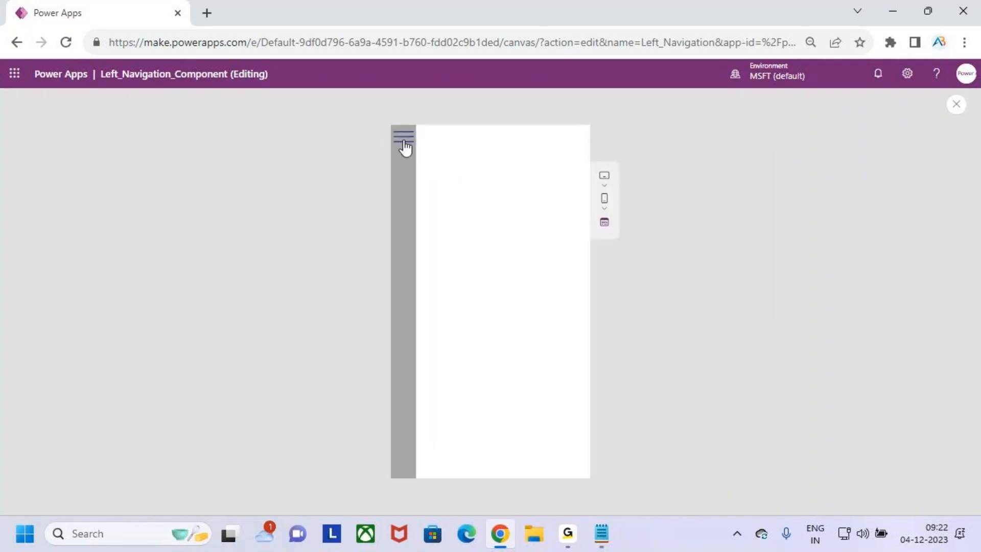
pyautogui.click(957, 105)
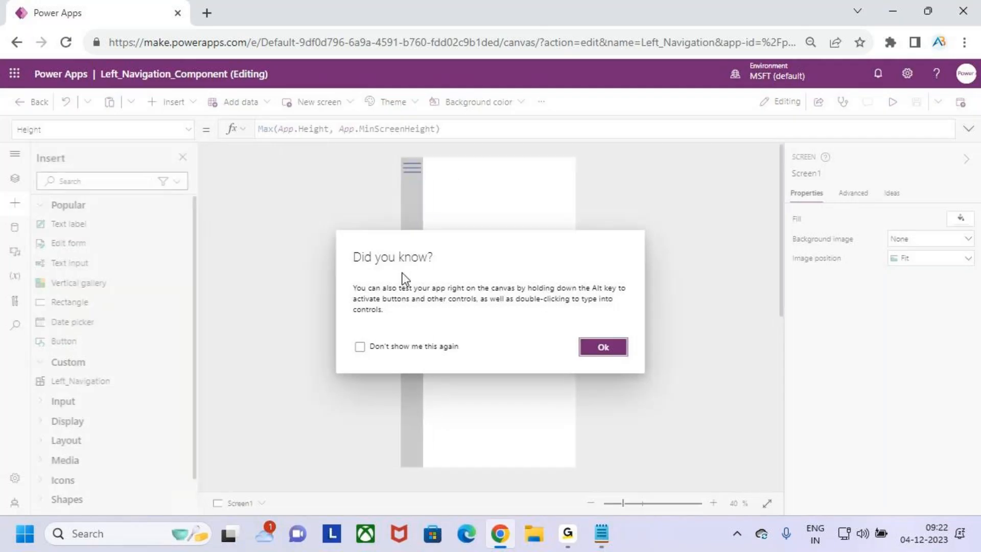
pyautogui.click(611, 347)
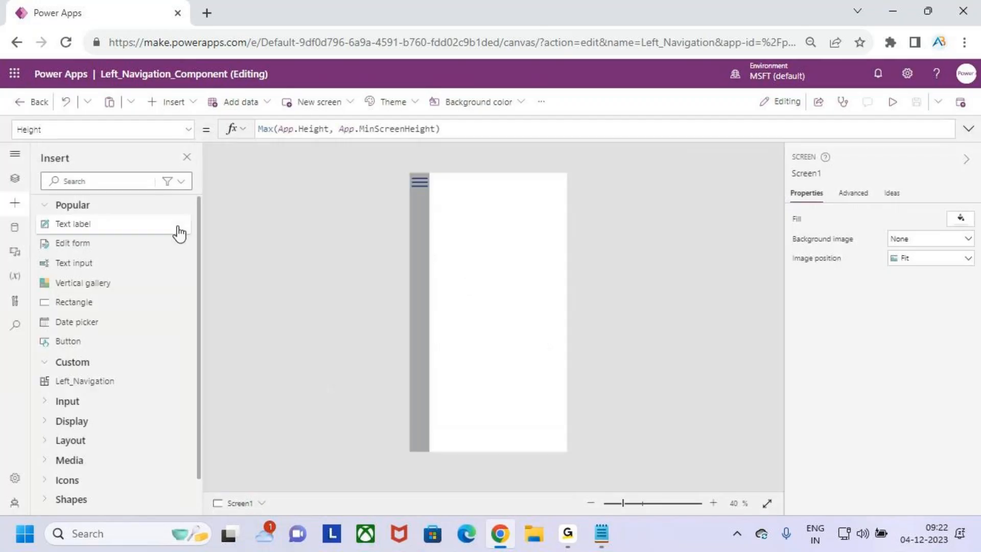
# Step: Change the last value in the Left_Navigation component's MenuWidth formula to 90, making it If(Max(App.Width, App.MinScreenWidth)/5+50,90)
pyautogui.click(15, 179)
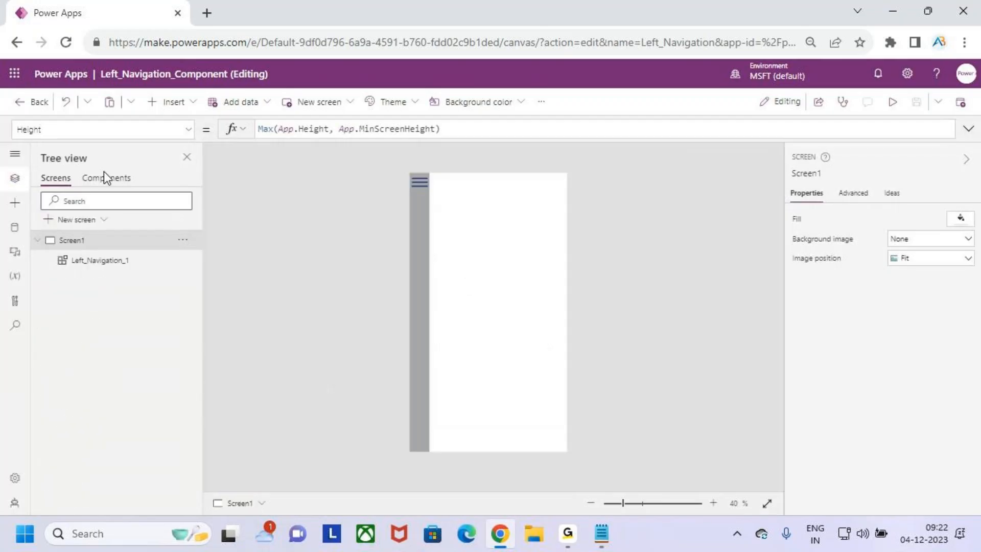
pyautogui.click(104, 177)
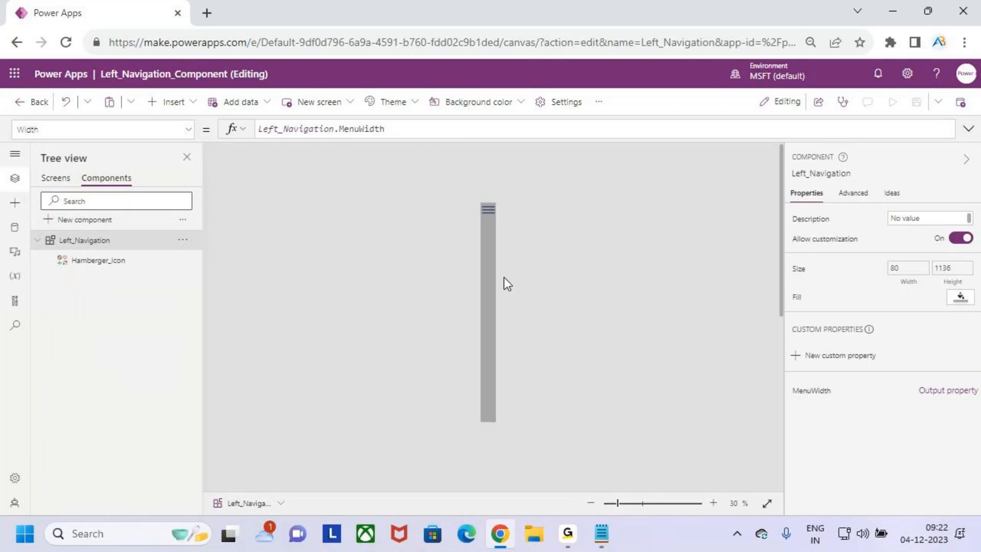
pyautogui.click(811, 390)
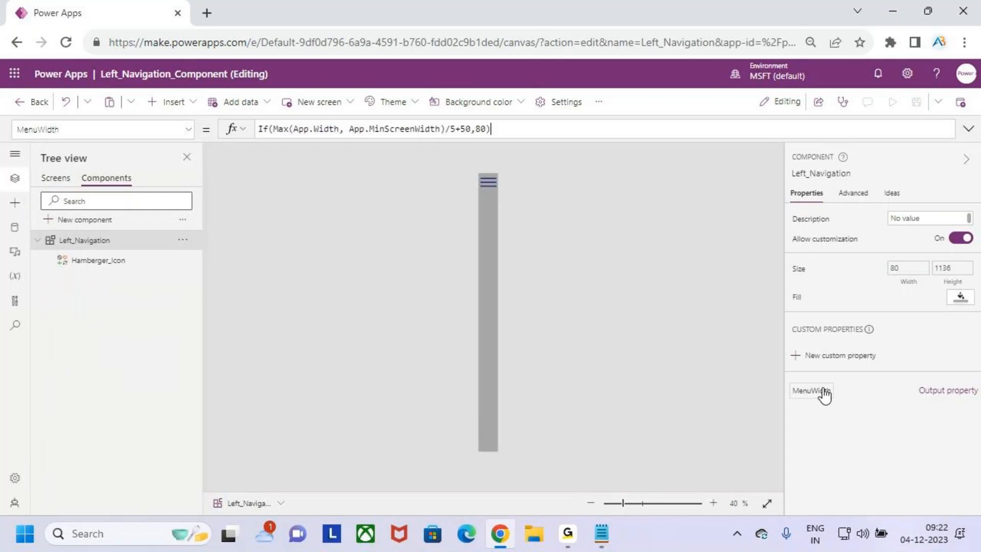
pyautogui.click(501, 130)
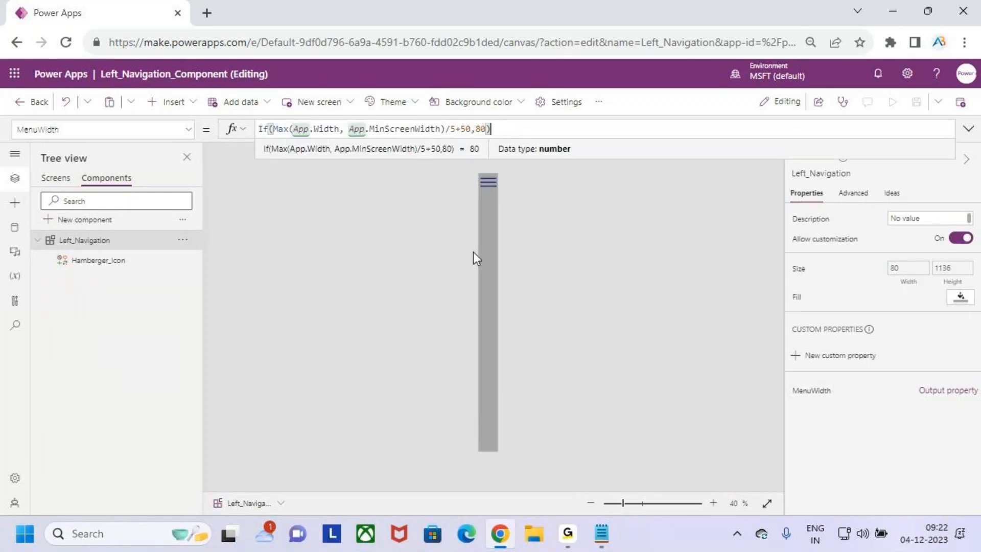
pyautogui.click(483, 129)
pyautogui.press('BackSpace')
pyautogui.write('9')
pyautogui.click(521, 132)
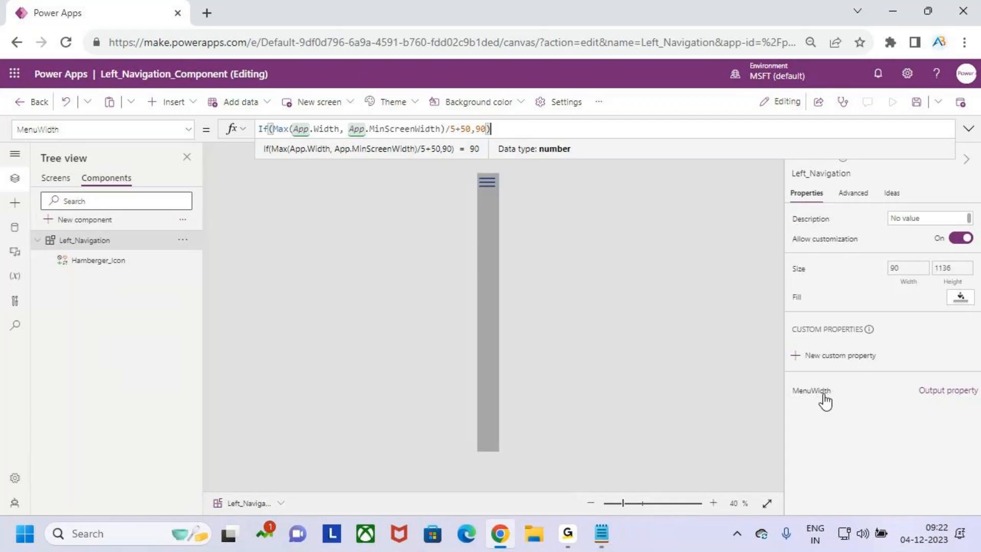
# Step: Review the MenuWidth custom property's settings, Hamberger_Icon's OnSelect formula and the component's MenuWidth formula
pyautogui.click(937, 394)
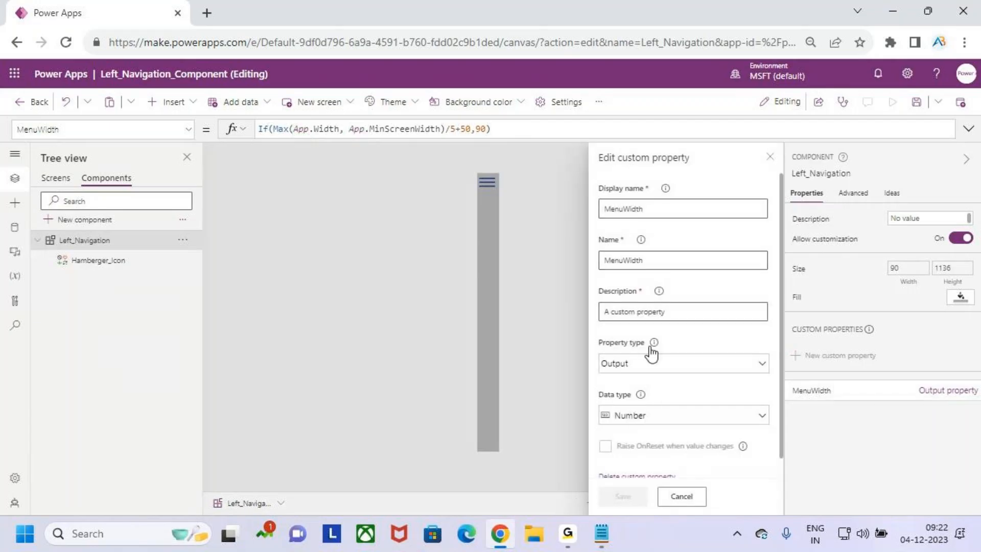
pyautogui.click(491, 186)
pyautogui.click(428, 129)
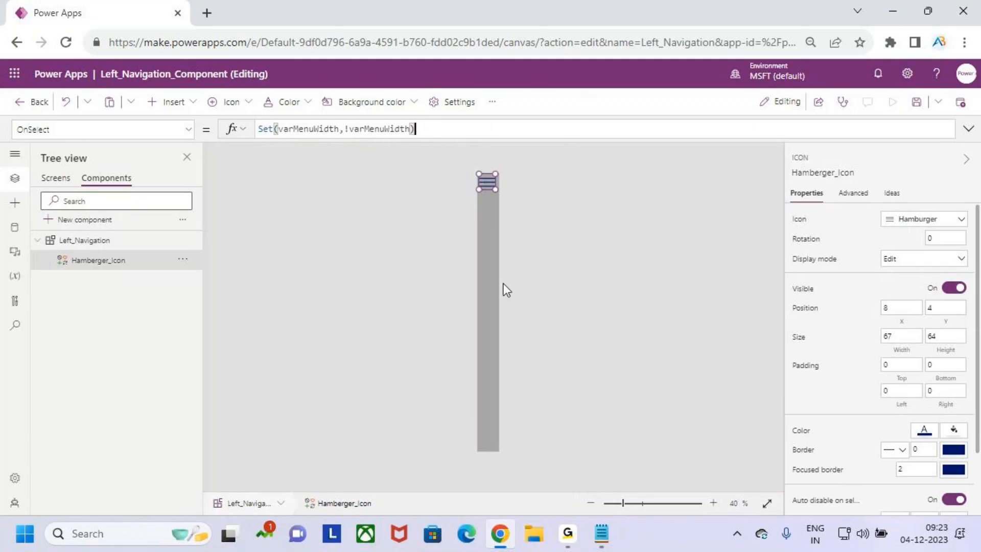
pyautogui.click(489, 283)
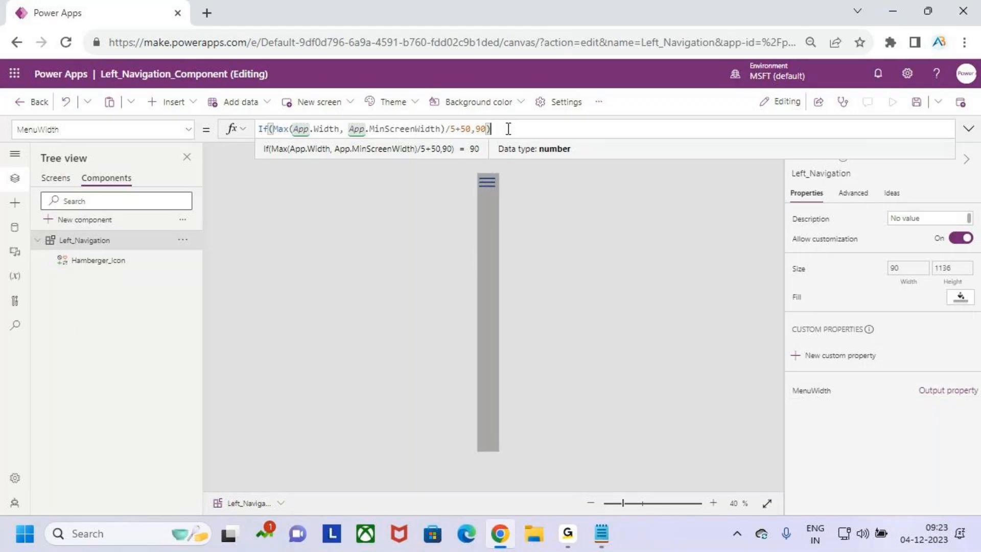
pyautogui.click(485, 223)
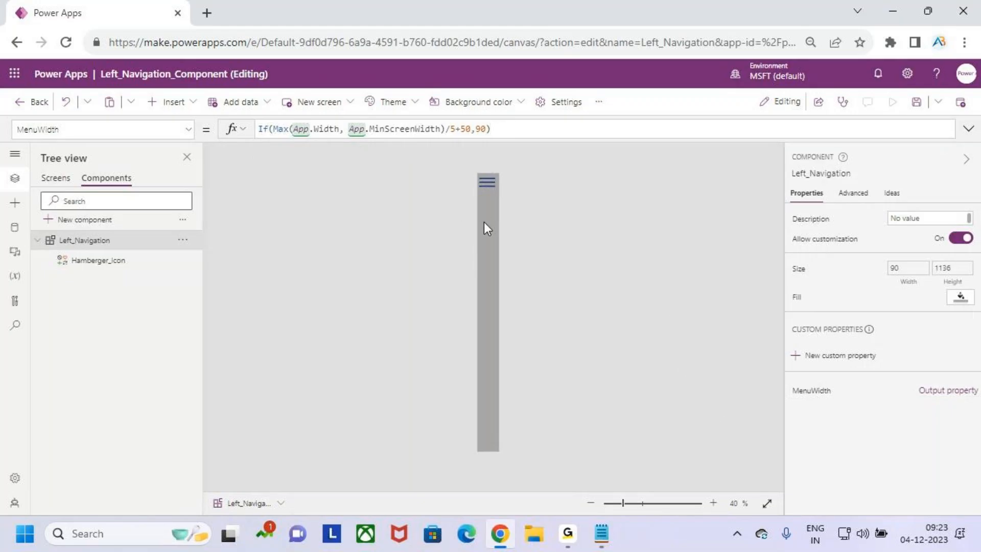
# Step: Show the Left_Navigation component's Width formula and save the app with the updated MenuWidth
pyautogui.click(190, 129)
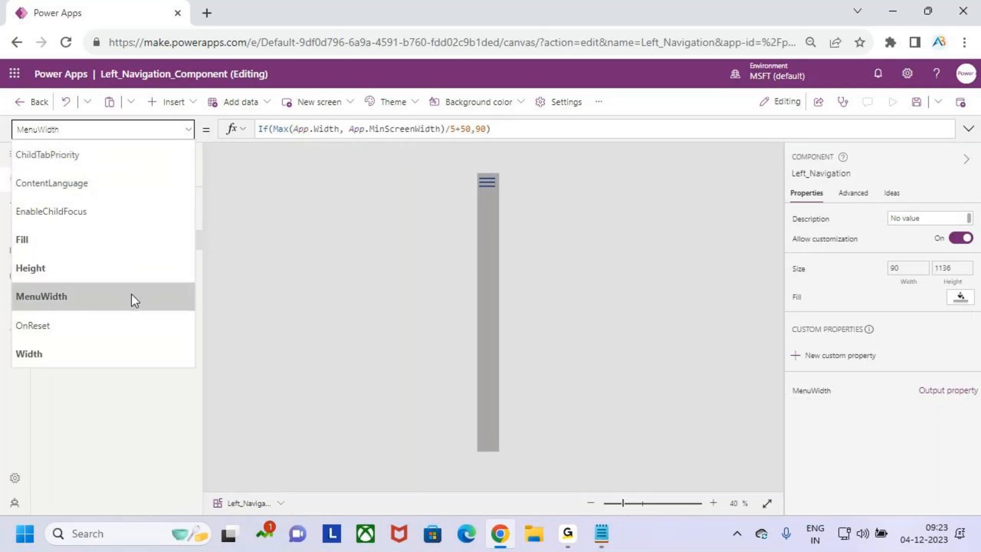
pyautogui.click(145, 352)
pyautogui.click(425, 127)
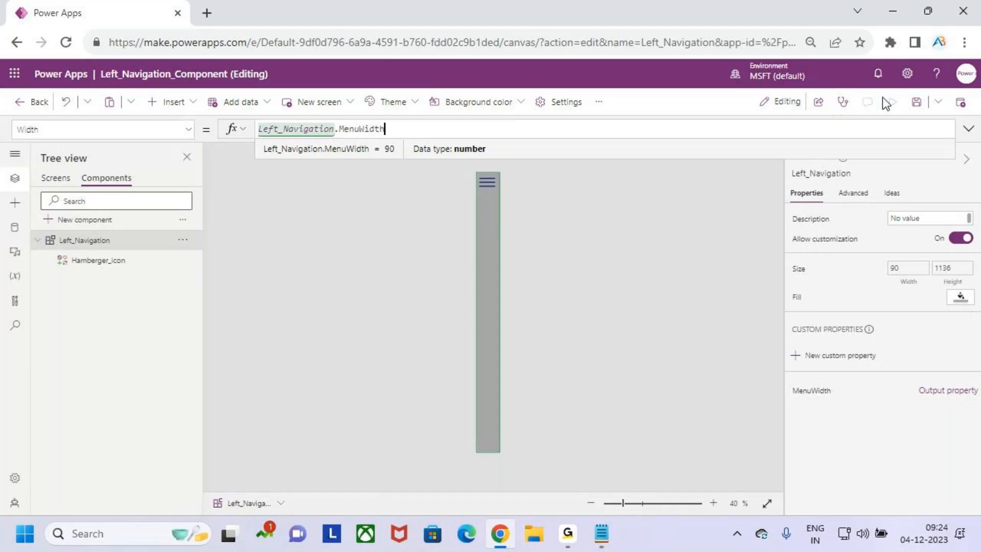
pyautogui.click(916, 102)
pyautogui.click(399, 130)
pyautogui.click(813, 402)
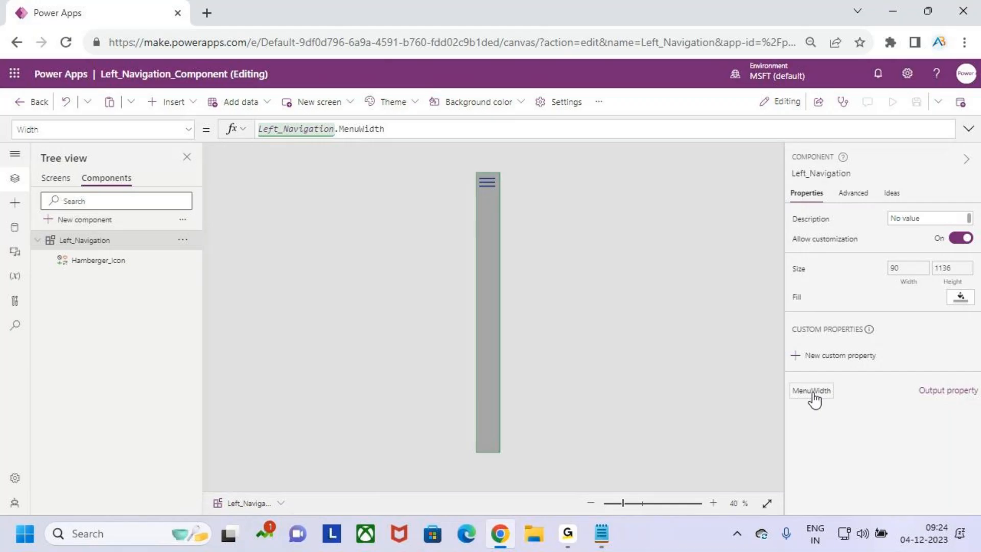
# Step: Preview Screen1 with the updated menu width, return to the editor and inspect the Left_Navigation_1 instance
pyautogui.click(53, 178)
pyautogui.click(892, 102)
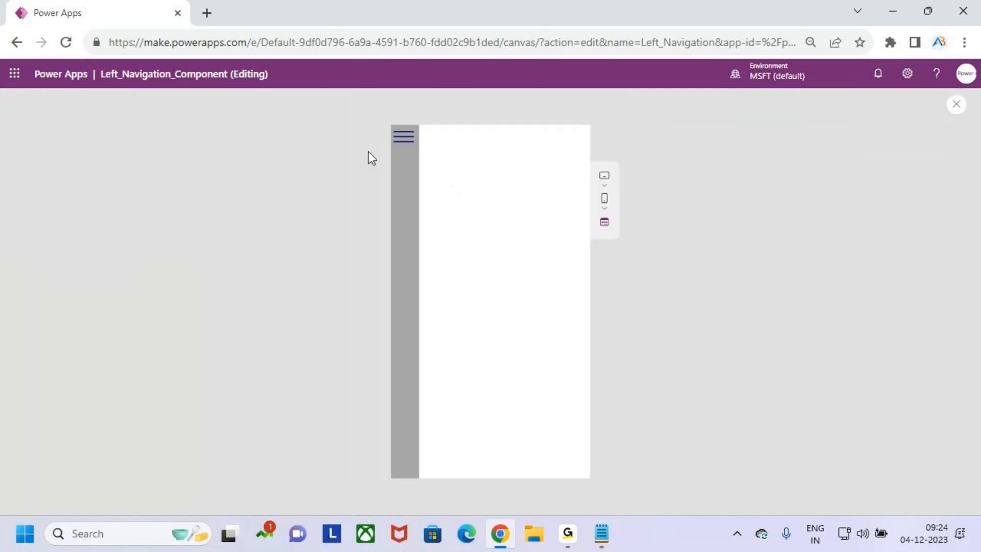
pyautogui.click(957, 105)
pyautogui.click(601, 345)
pyautogui.click(423, 187)
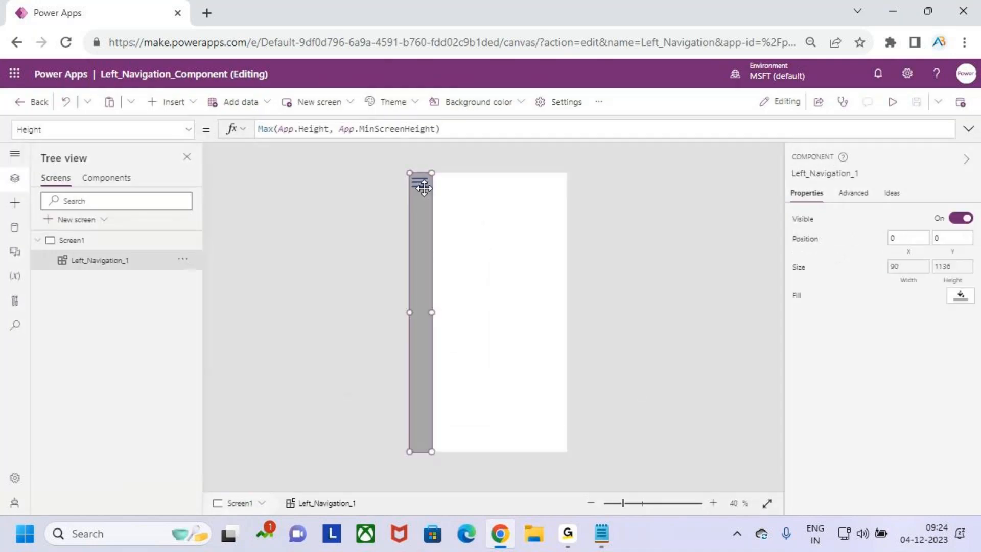
pyautogui.click(481, 241)
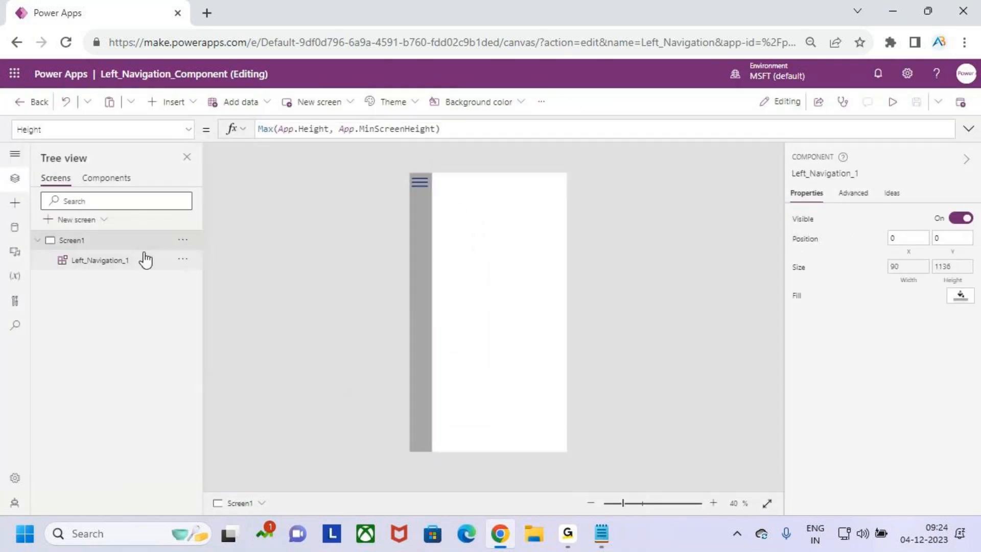
# Step: Select the Left_Navigation_1 instance on Screen1 and show the Left_Navigation component's MenuWidth formula
pyautogui.click(415, 177)
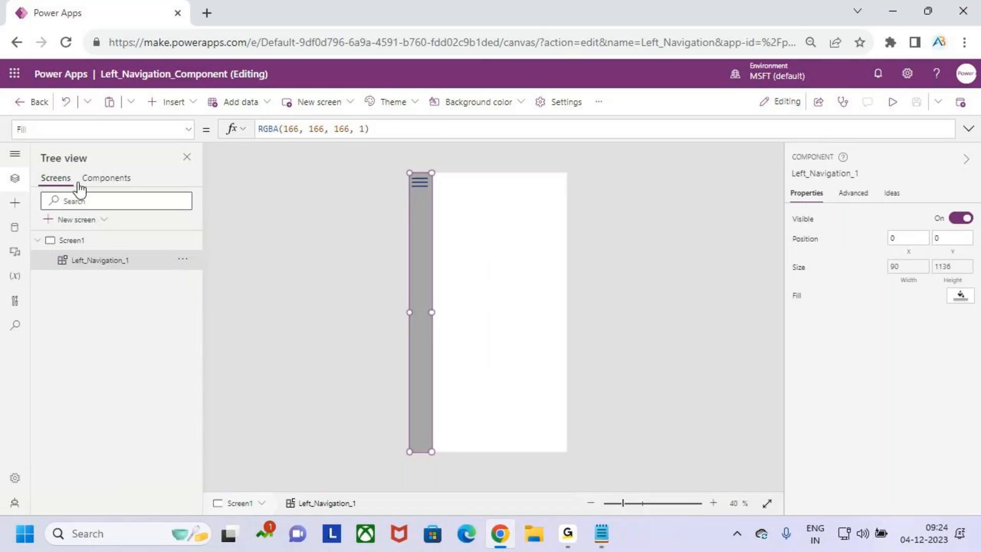
pyautogui.click(106, 177)
pyautogui.click(88, 260)
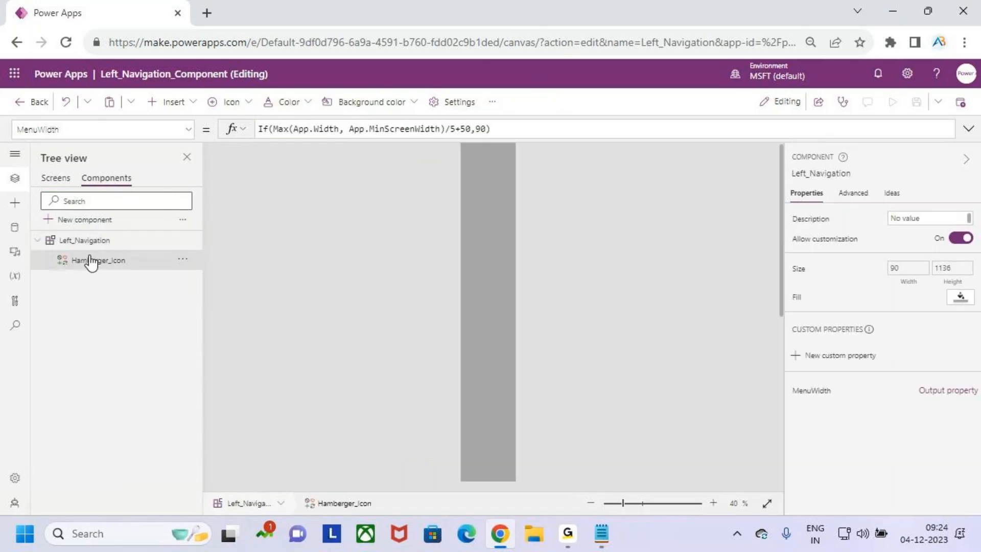
pyautogui.click(468, 231)
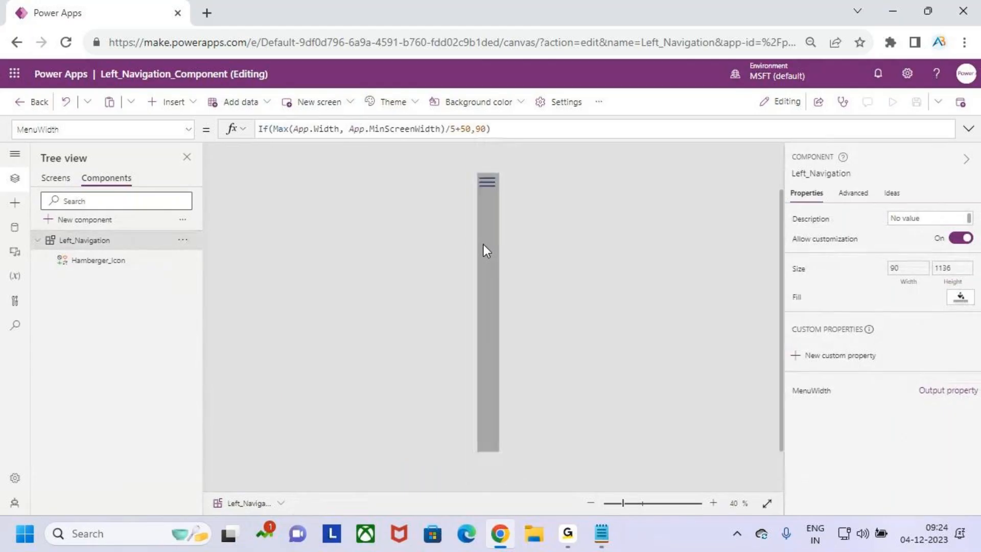
pyautogui.click(568, 542)
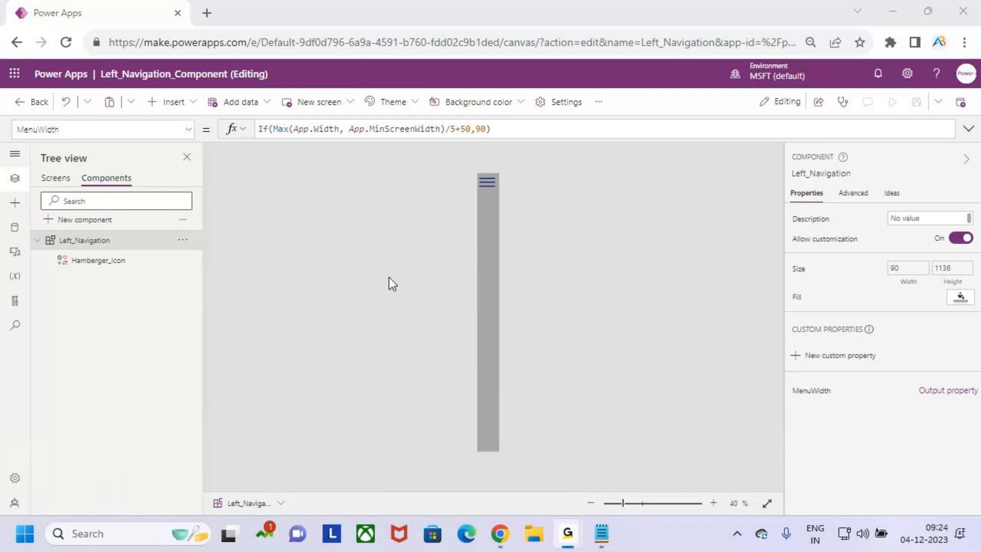
pyautogui.moveTo(568, 534)
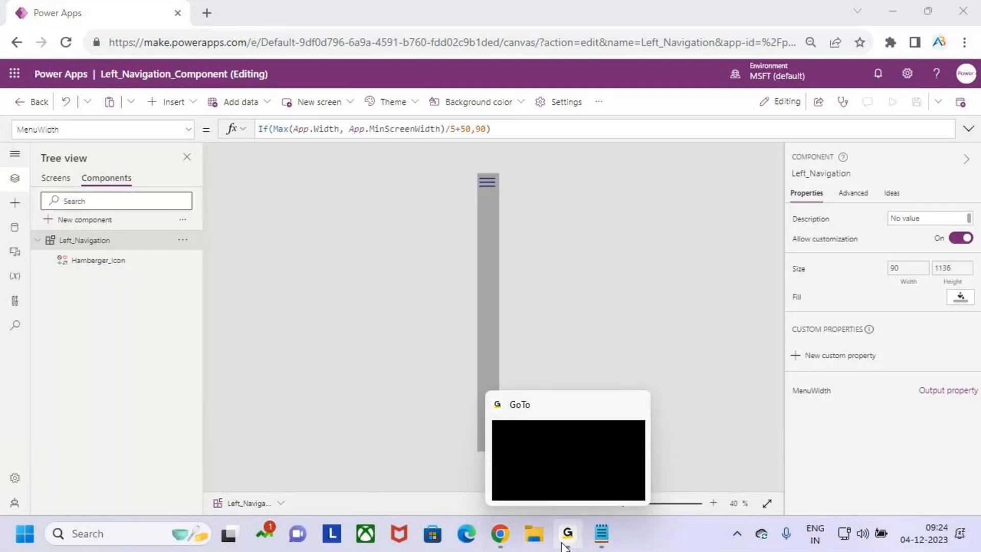
pyautogui.click(580, 460)
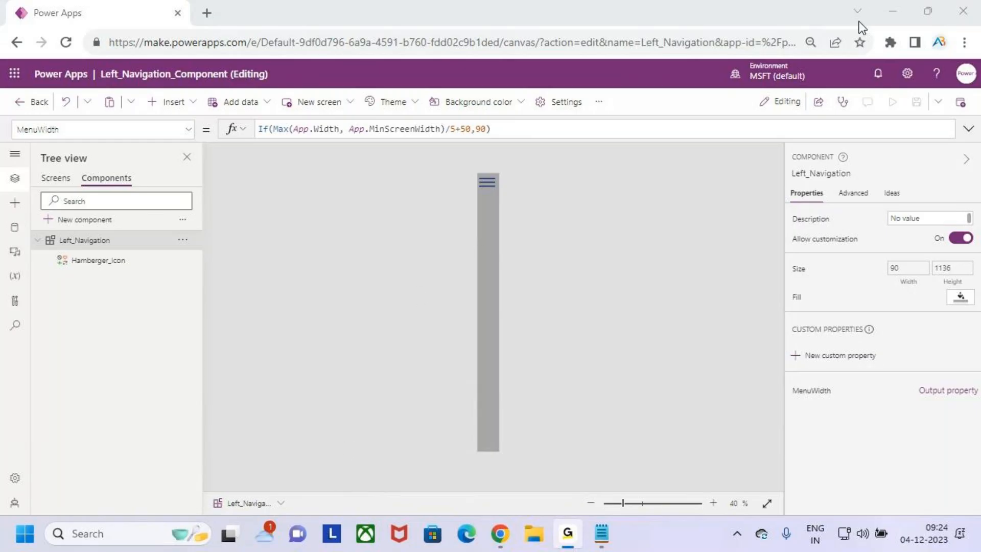
pyautogui.click(892, 14)
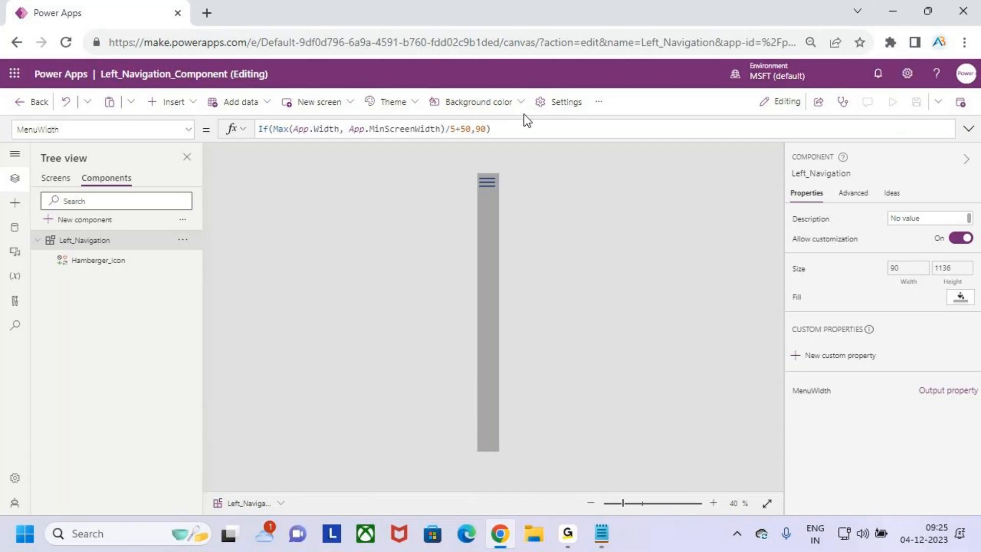
# Step: Insert varMenuWidth as the condition in the Left_Navigation component's MenuWidth formula, making it If(varMenuWidth,Max(App.Width, App.MinScreenWidth)/5+50,90)
pyautogui.click(551, 130)
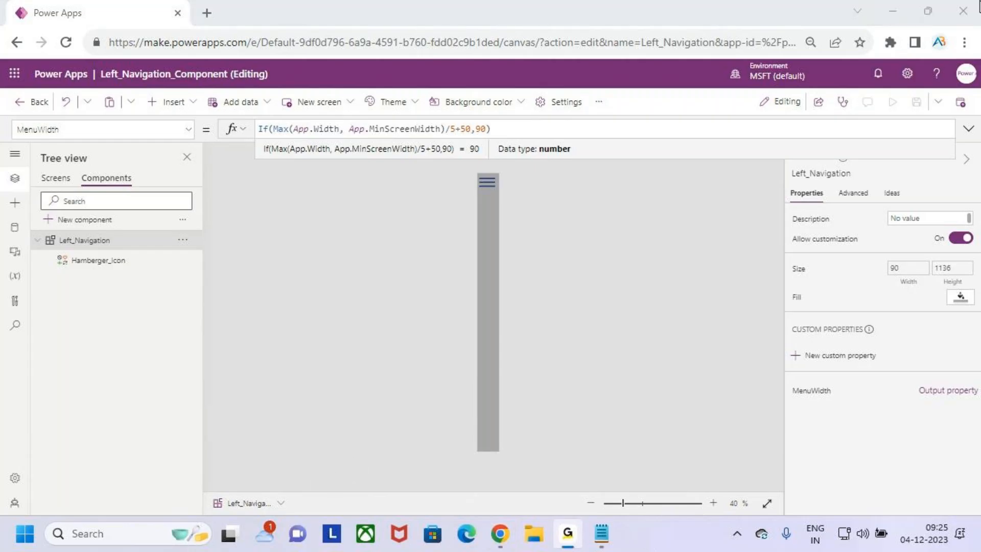
pyautogui.click(275, 129)
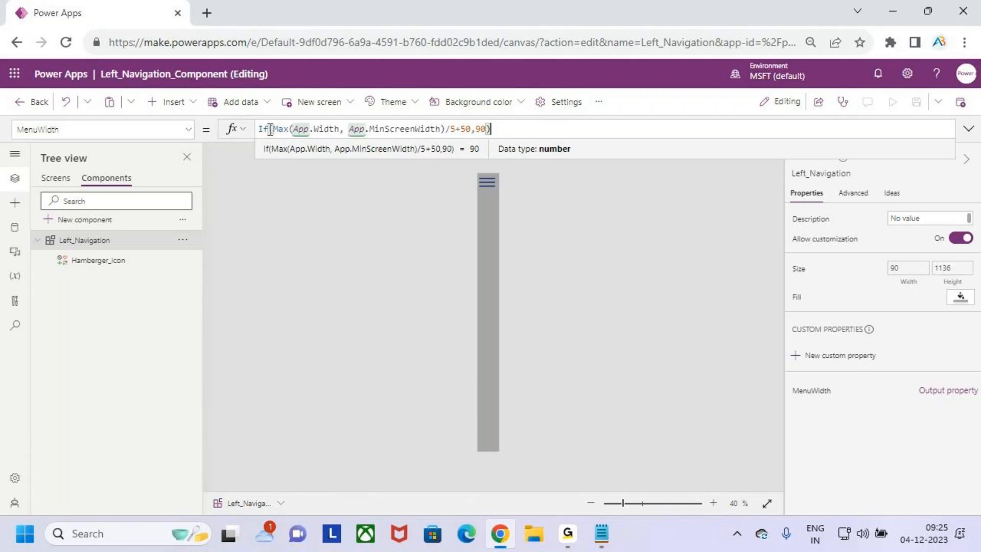
pyautogui.write('vaAR')
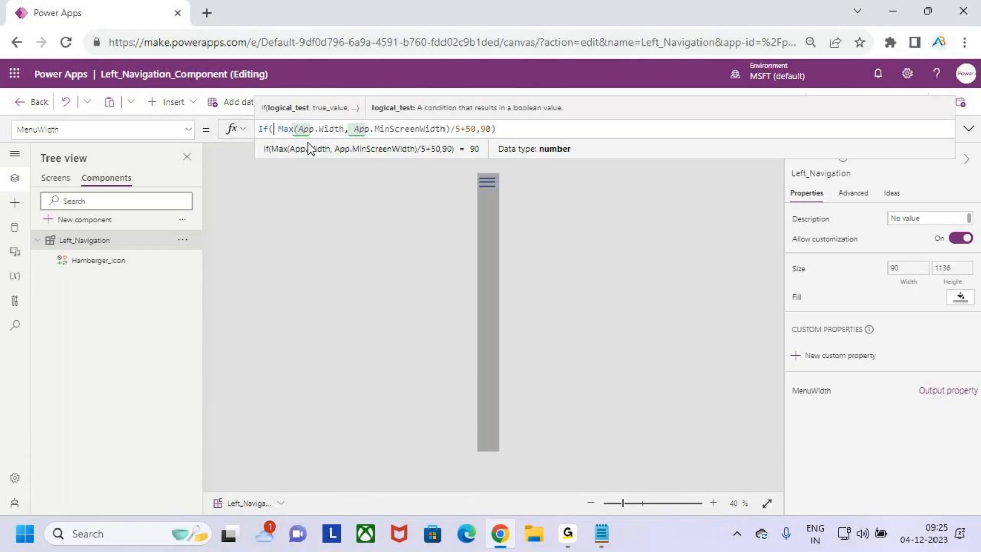
pyautogui.press('BackSpace')
pyautogui.press('BackSpace')
pyautogui.press('BackSpace')
pyautogui.press('BackSpace')
pyautogui.write('VAR')
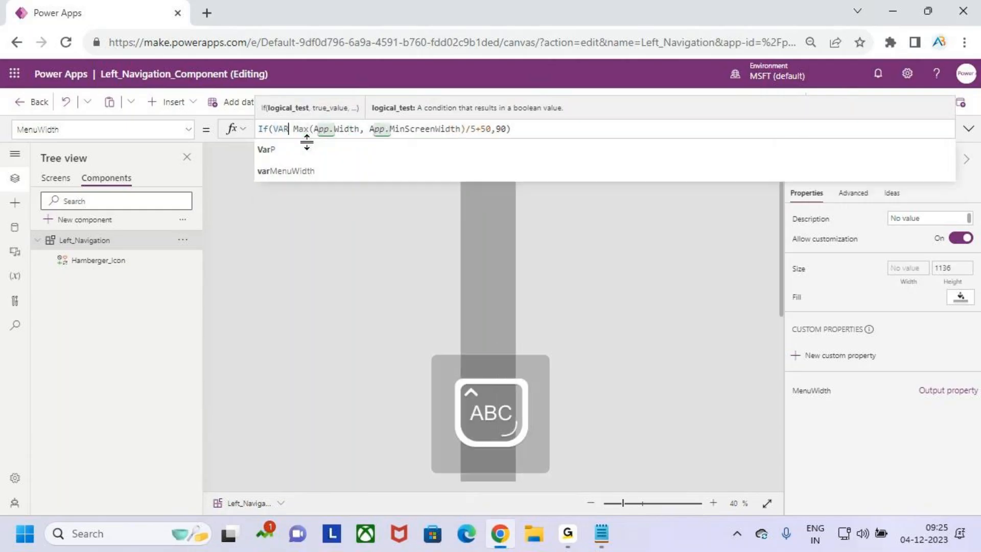
pyautogui.press('Down')
pyautogui.press('Down')
pyautogui.press('Return')
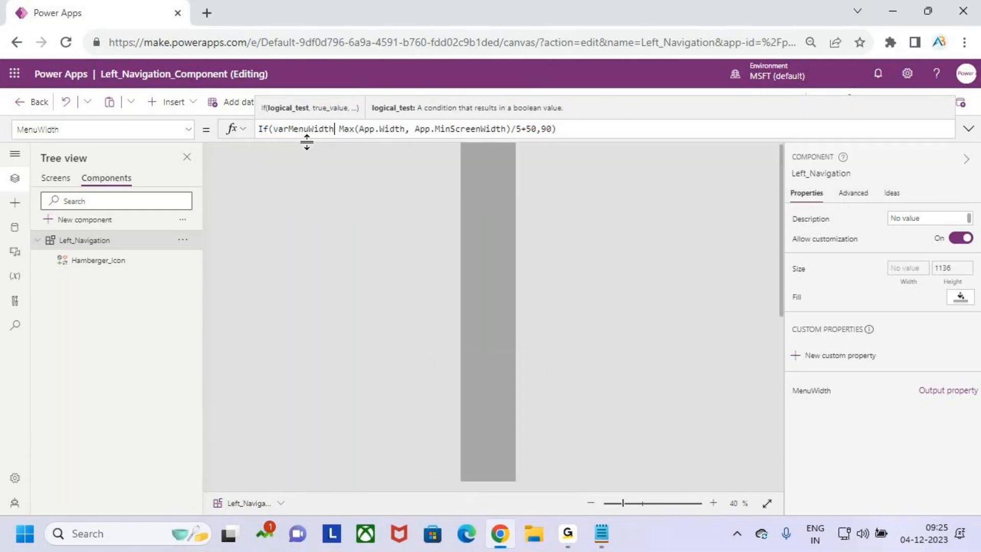
pyautogui.write(',')
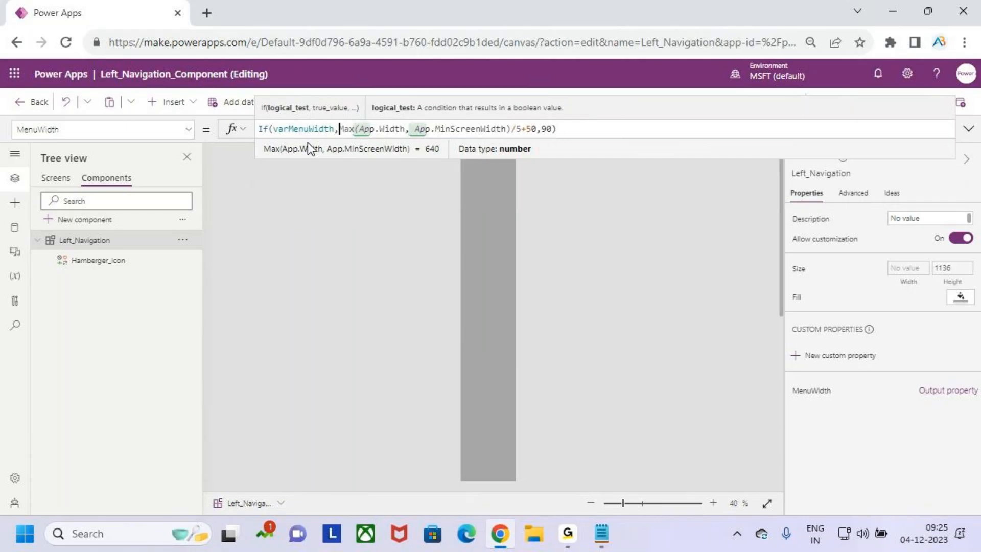
# Step: Review the varMenuWidth condition and the Max-based width expression in the component's MenuWidth formula
pyautogui.hotkey('ctrl', '2')
pyautogui.moveTo(301, 104); pyautogui.dragTo(302, 121)
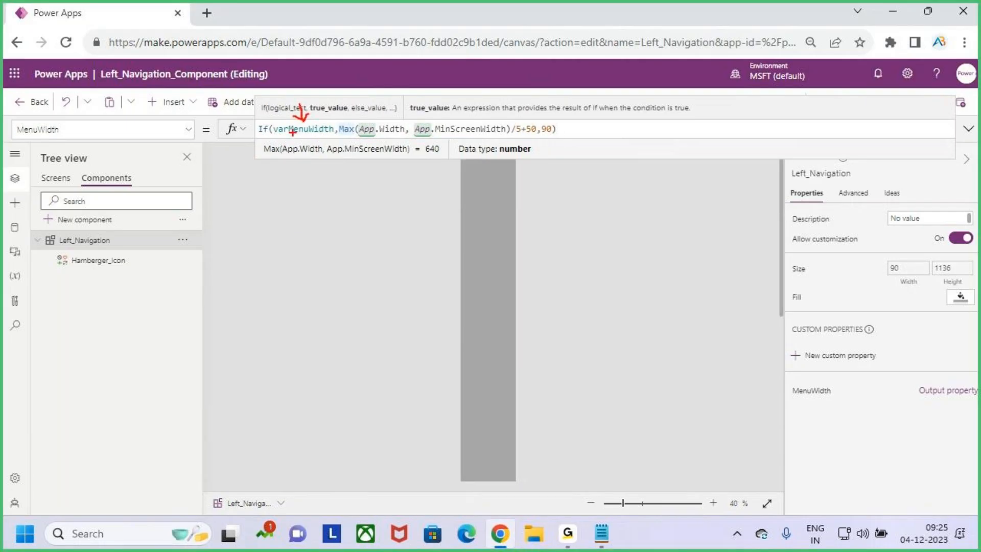
pyautogui.press('Escape')
pyautogui.moveTo(338, 129); pyautogui.dragTo(511, 129)
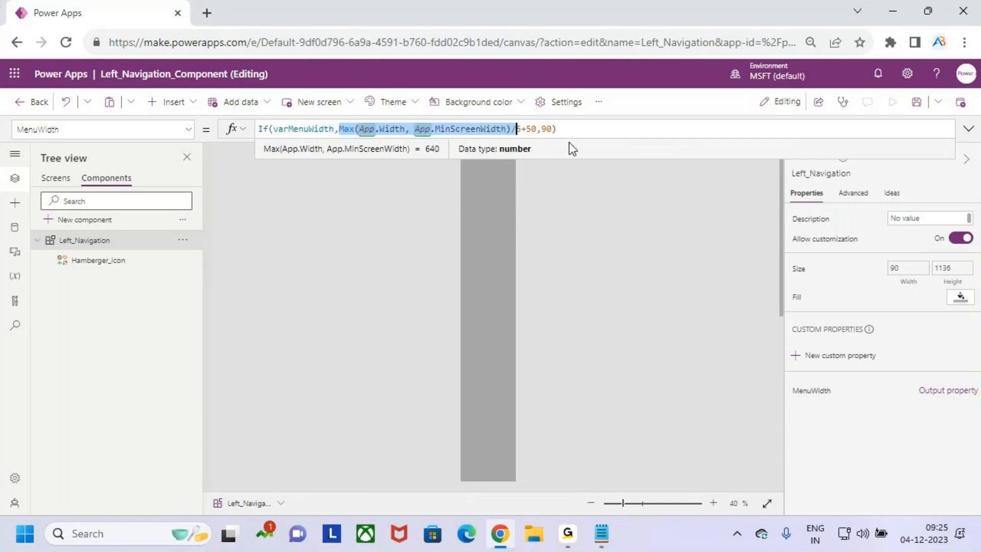
pyautogui.click(562, 130)
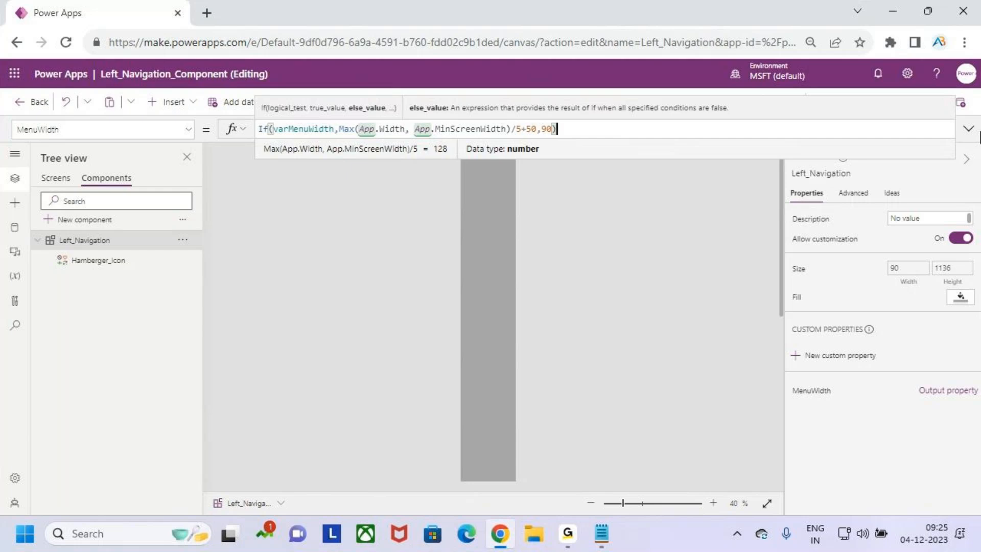
# Step: Publish the app version containing the MenuWidth formula with the varMenuWidth condition
pyautogui.click(968, 129)
pyautogui.click(969, 131)
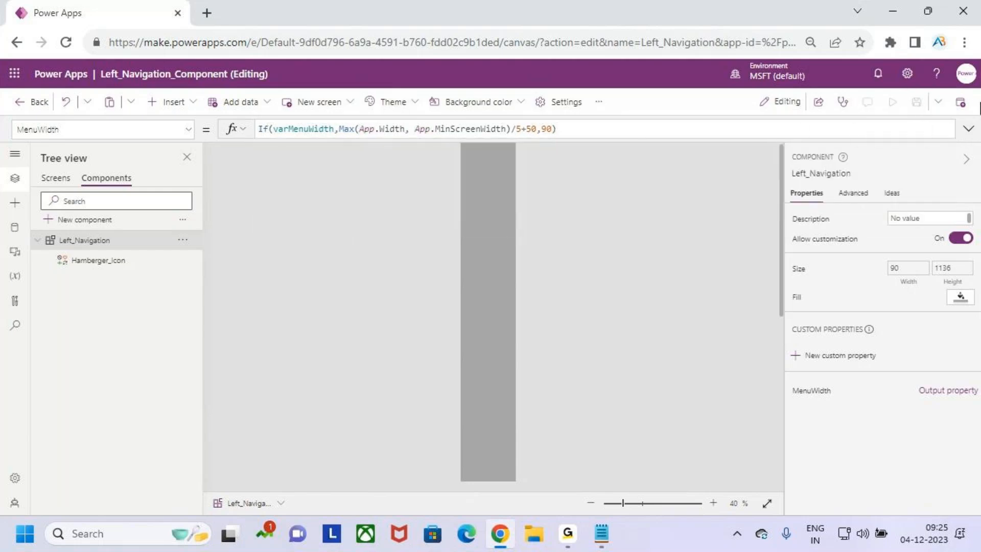
pyautogui.click(966, 106)
pyautogui.click(543, 424)
# Step: Preview Screen1, toggle the navigation menu repeatedly with its hamburger icon, and return to the editor
pyautogui.click(54, 179)
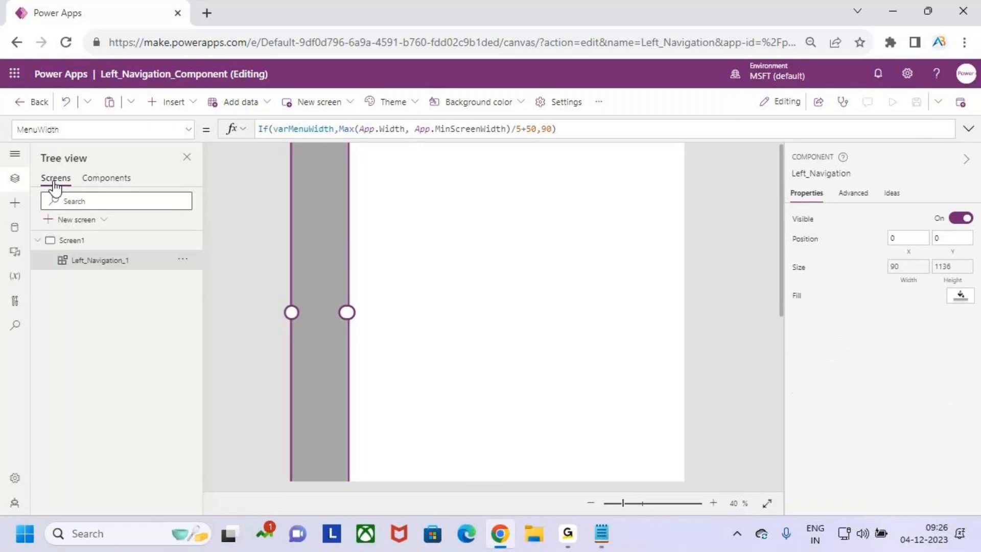
pyautogui.click(451, 250)
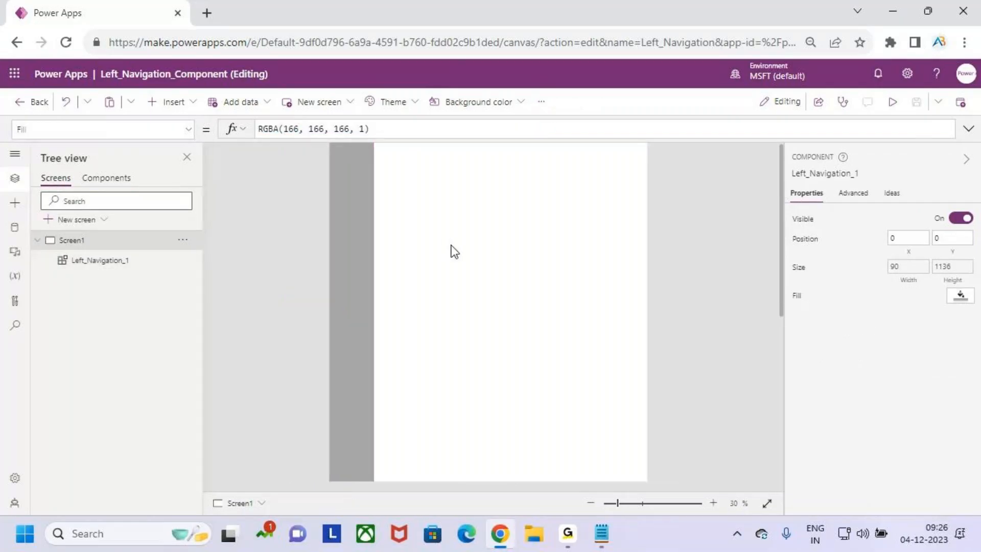
pyautogui.click(892, 102)
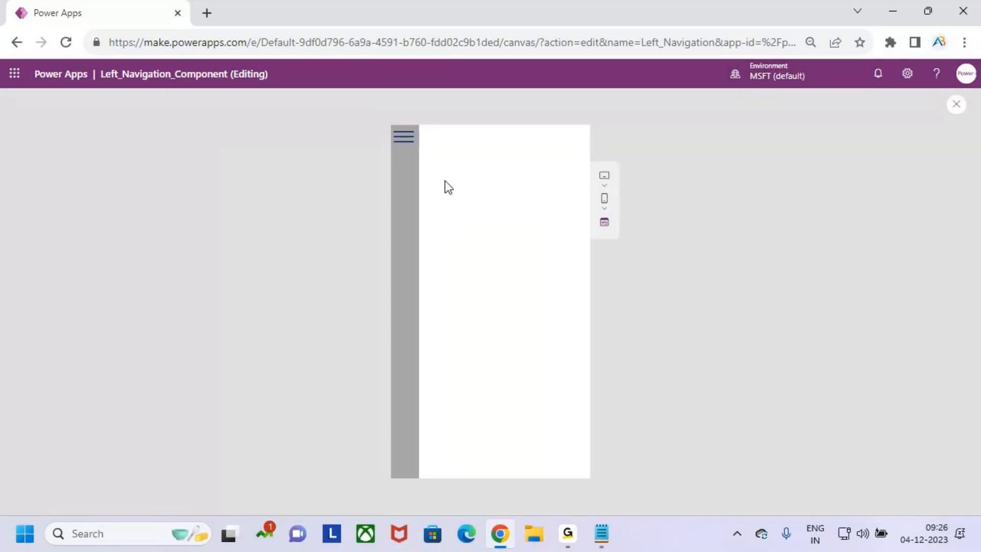
pyautogui.click(401, 146)
pyautogui.click(402, 146)
pyautogui.click(401, 145)
pyautogui.click(402, 146)
pyautogui.click(402, 146)
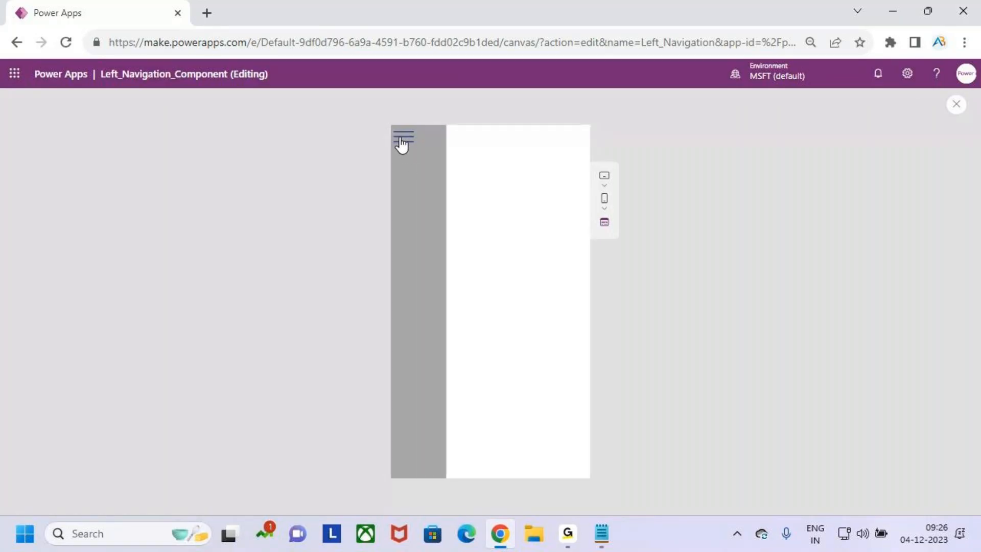
pyautogui.click(401, 146)
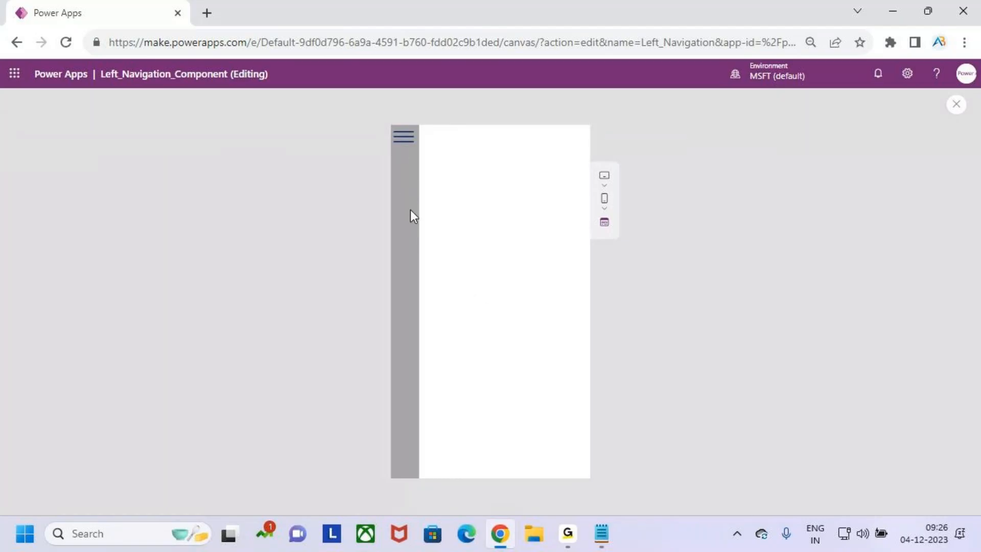
pyautogui.click(404, 147)
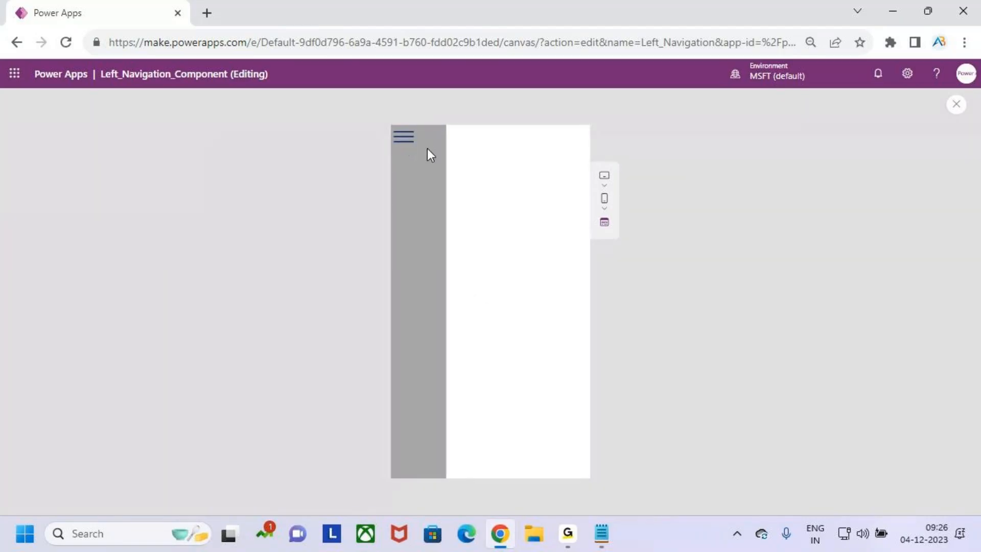
pyautogui.click(404, 147)
pyautogui.click(404, 147)
pyautogui.click(405, 147)
pyautogui.hotkey('ctrl', '2')
pyautogui.click(404, 138)
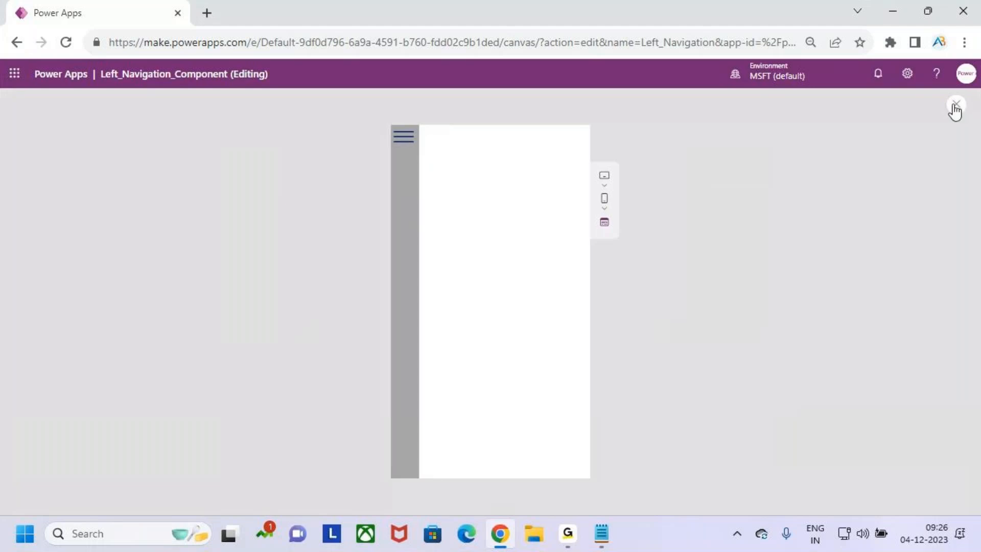
pyautogui.click(955, 107)
pyautogui.click(611, 345)
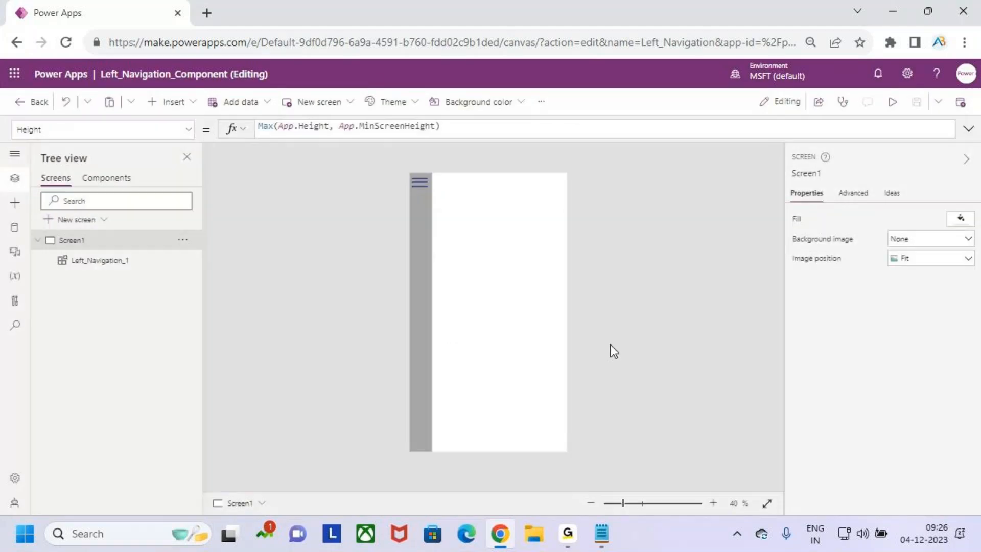
# Step: Set the false value in the Left_Navigation component's MenuWidth formula to 100
pyautogui.click(117, 180)
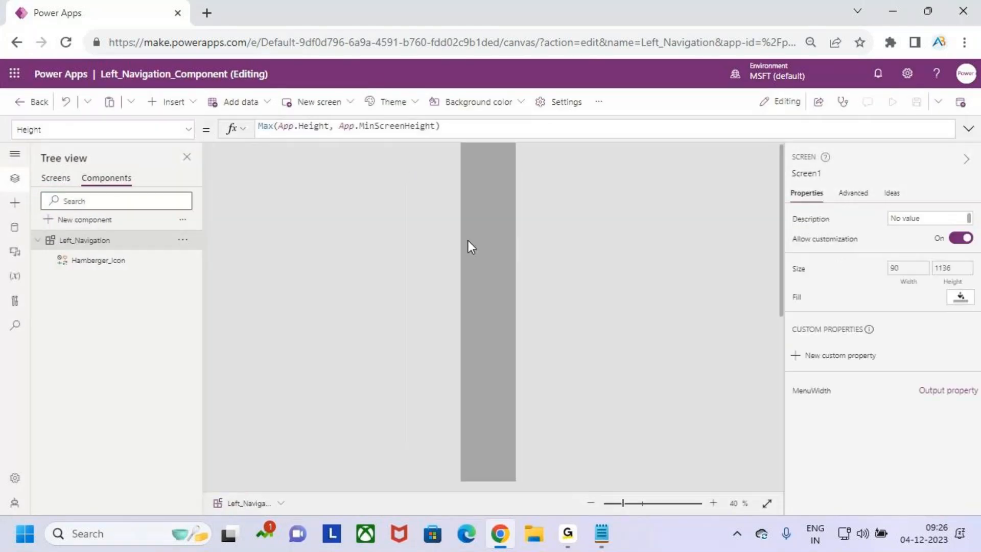
pyautogui.click(558, 129)
pyautogui.press('Left')
pyautogui.press('Left')
pyautogui.press('Left')
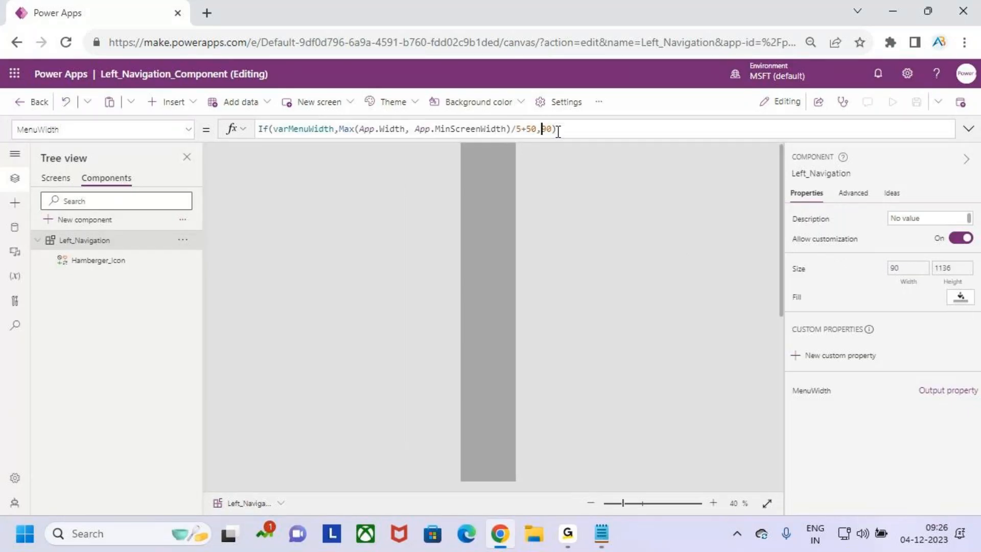
pyautogui.press('Right')
pyautogui.press('BackSpace')
pyautogui.write('1')
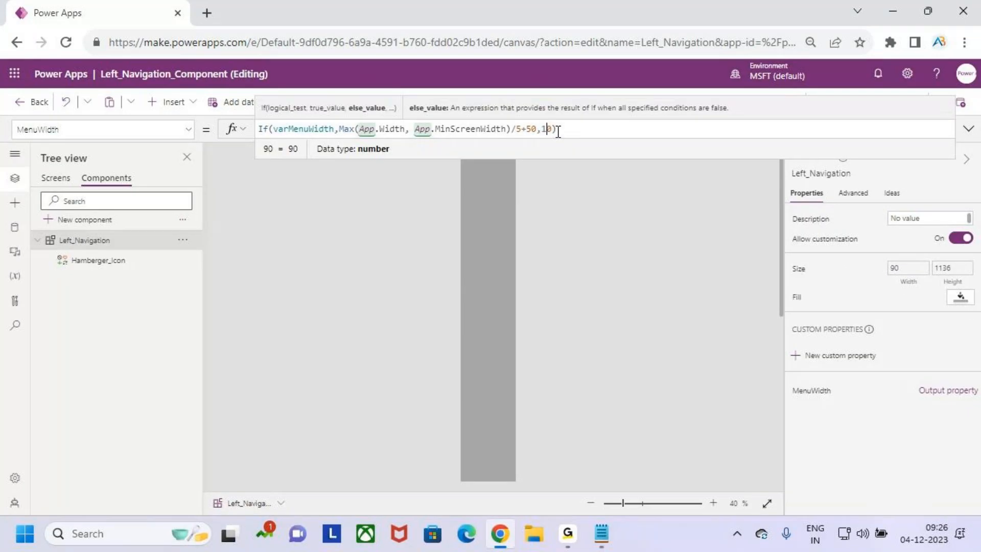
pyautogui.write('0')
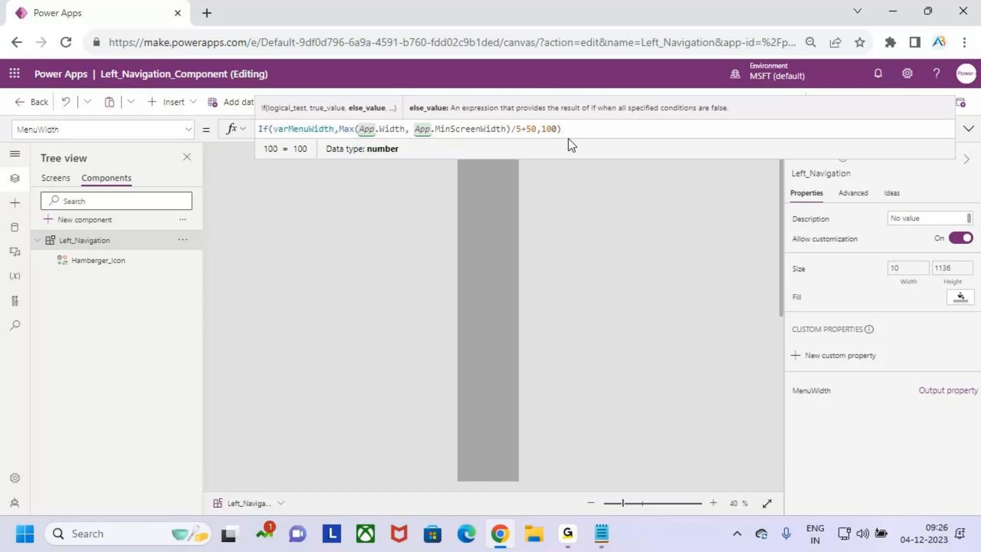
# Step: Publish the Left_Navigation_Component app version with the 100 collapsed menu width
pyautogui.click(969, 130)
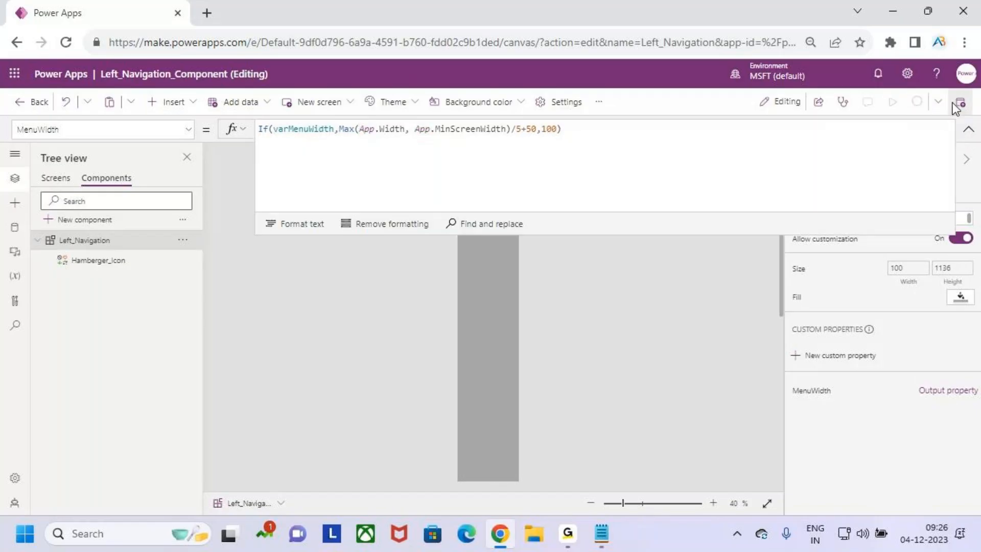
pyautogui.click(928, 102)
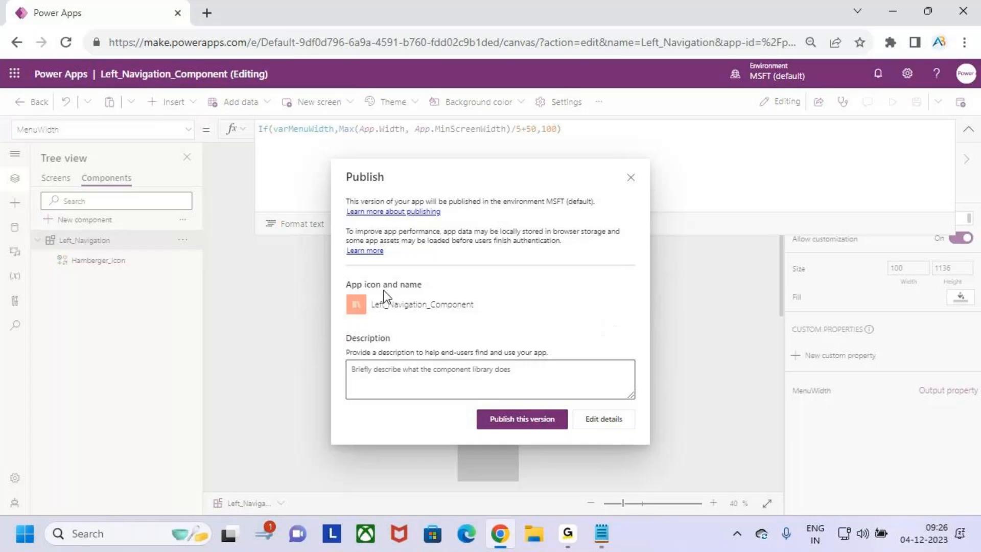
pyautogui.click(519, 430)
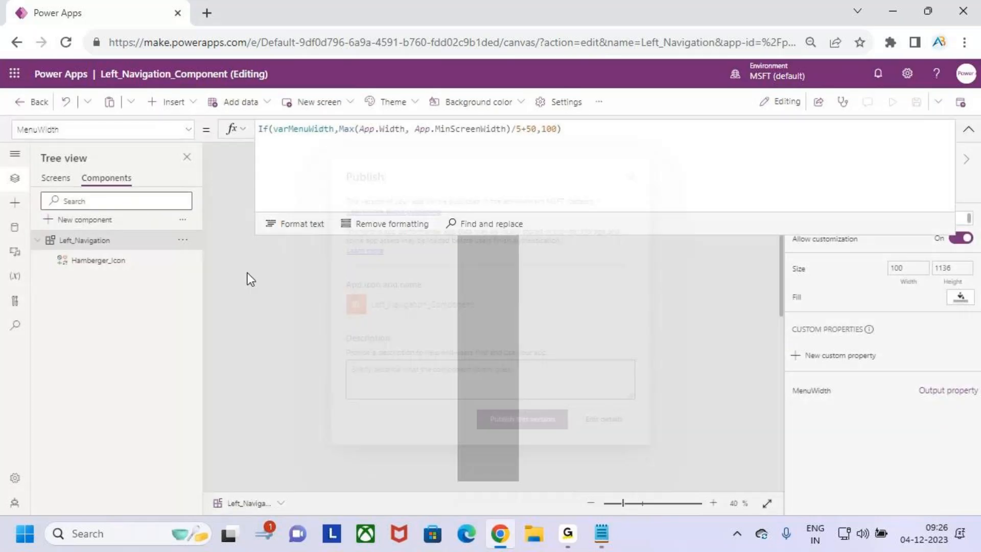
# Step: Preview Screen1 with the 100 collapsed width and toggle the menu several times with the hamburger icon
pyautogui.click(53, 178)
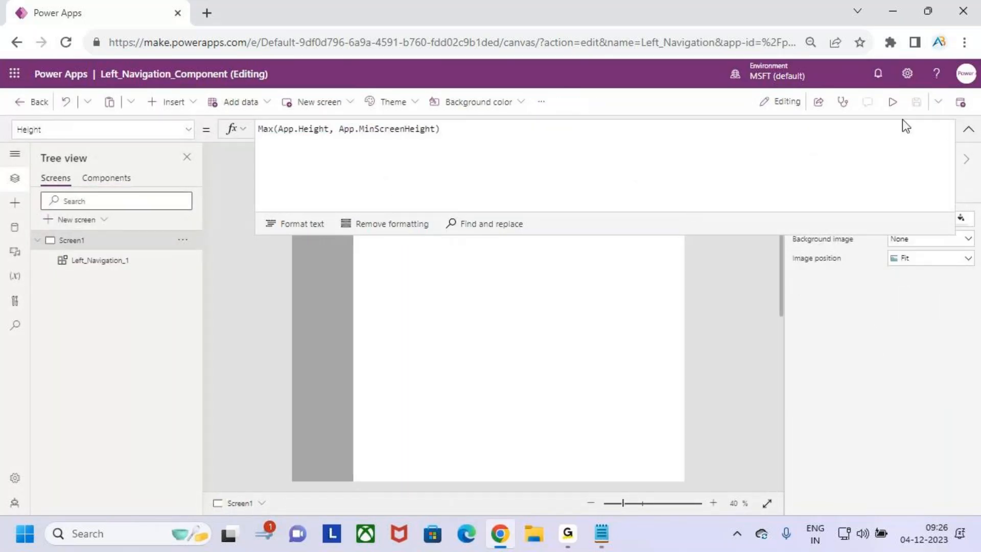
pyautogui.click(892, 101)
pyautogui.click(404, 143)
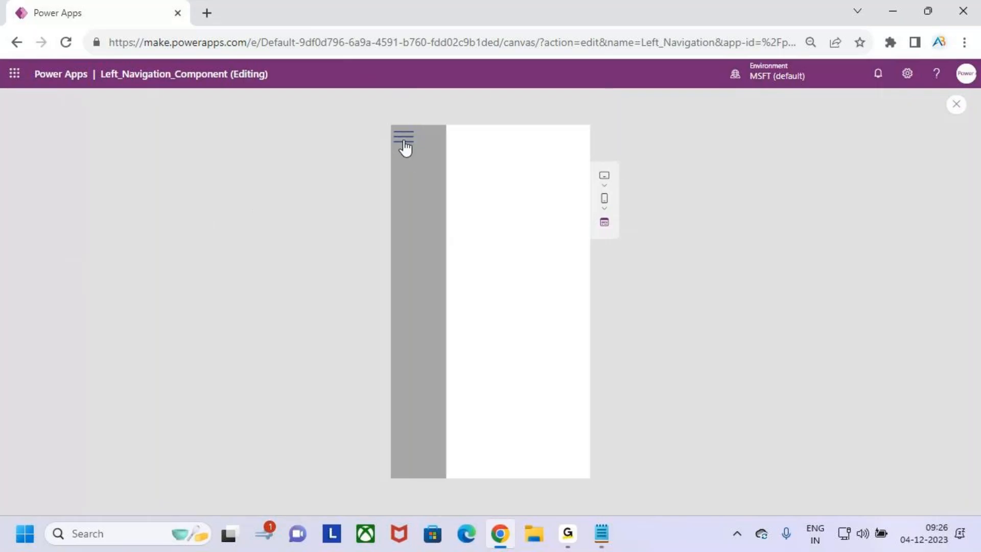
pyautogui.click(405, 142)
pyautogui.click(404, 143)
pyautogui.click(404, 144)
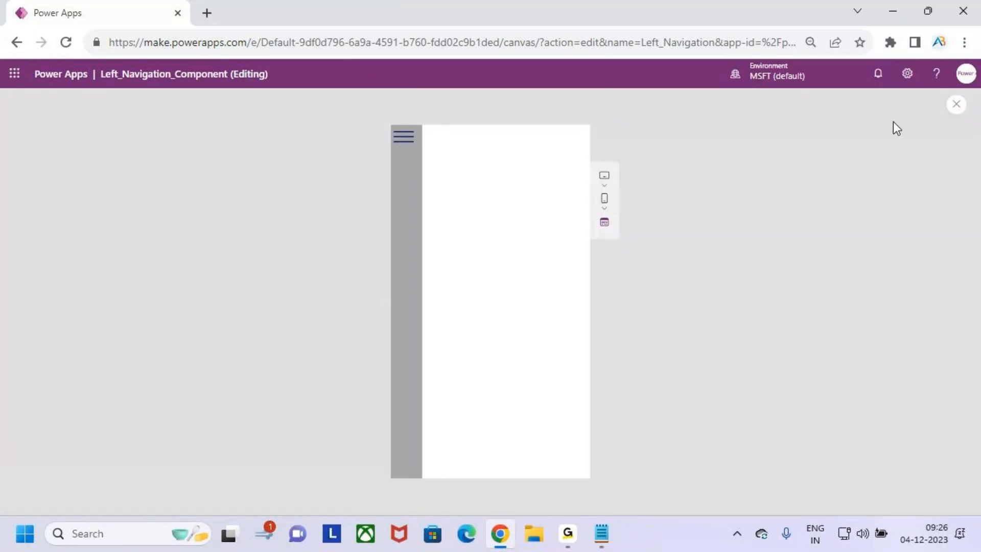
# Step: Exit the preview and set the false value in the Left_Navigation component's MenuWidth formula to 90
pyautogui.click(957, 105)
pyautogui.click(603, 347)
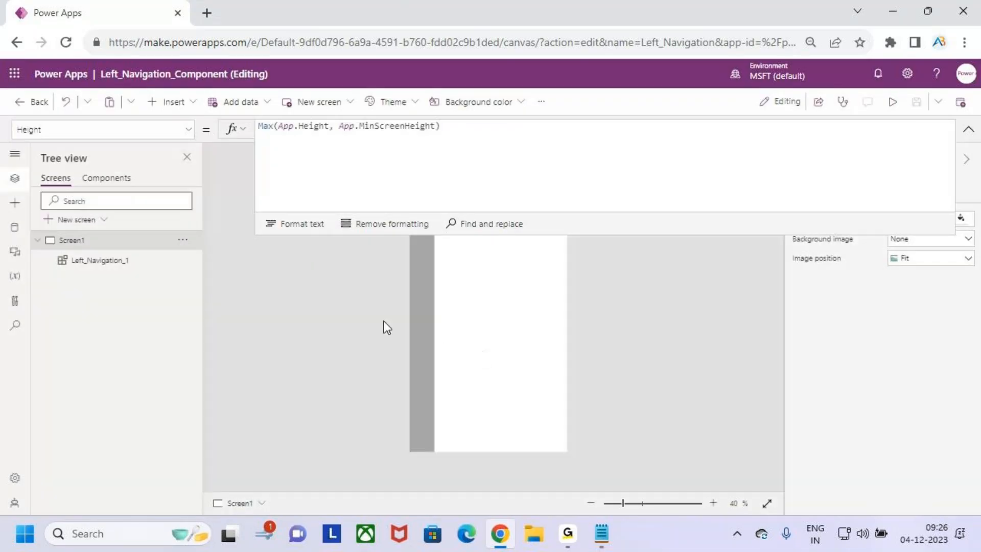
pyautogui.click(107, 177)
pyautogui.click(948, 390)
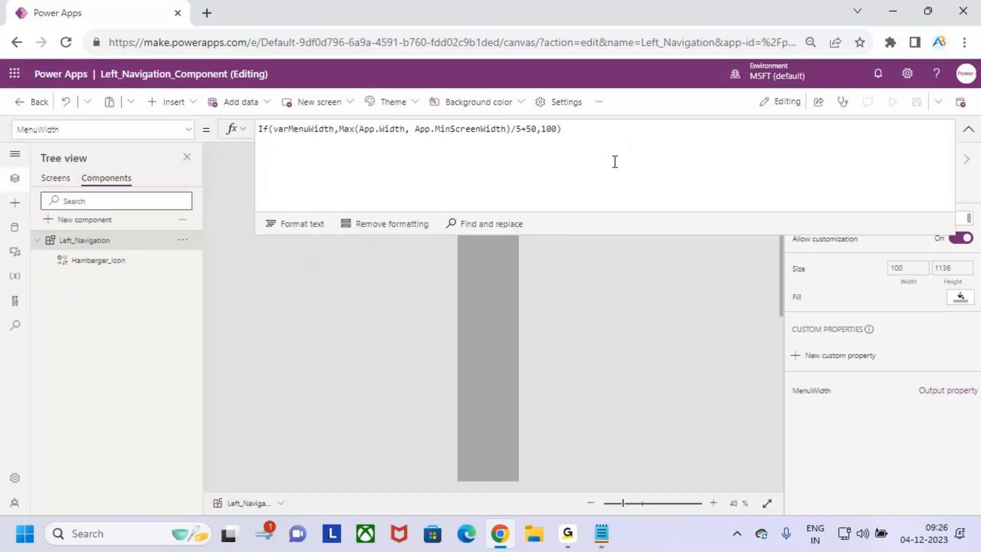
pyautogui.click(548, 131)
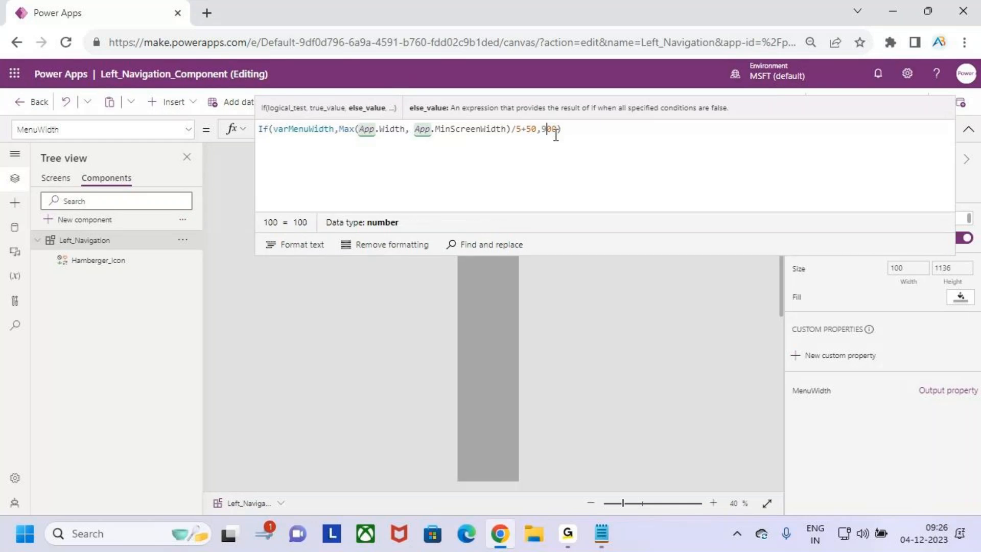
pyautogui.press('BackSpace')
pyautogui.press('Delete')
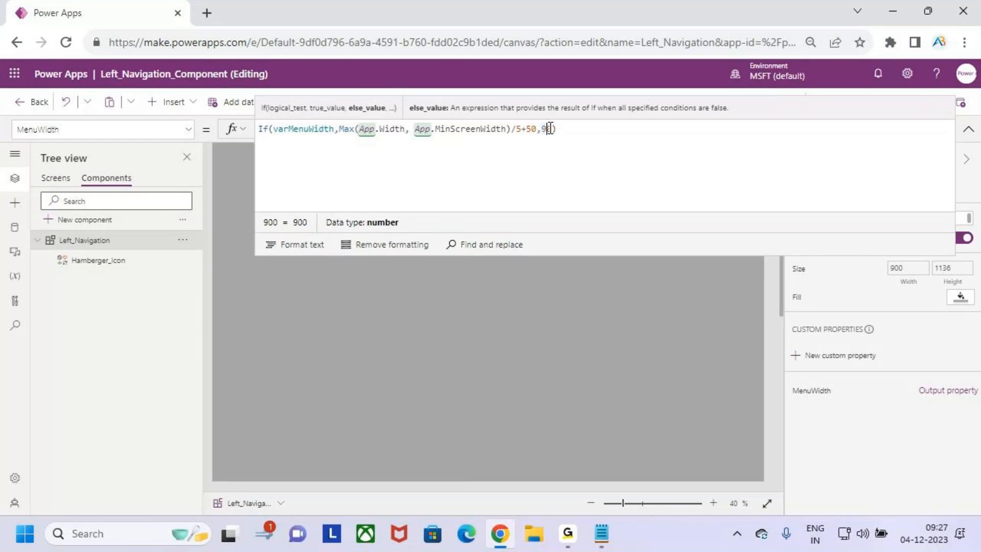
pyautogui.write('9')
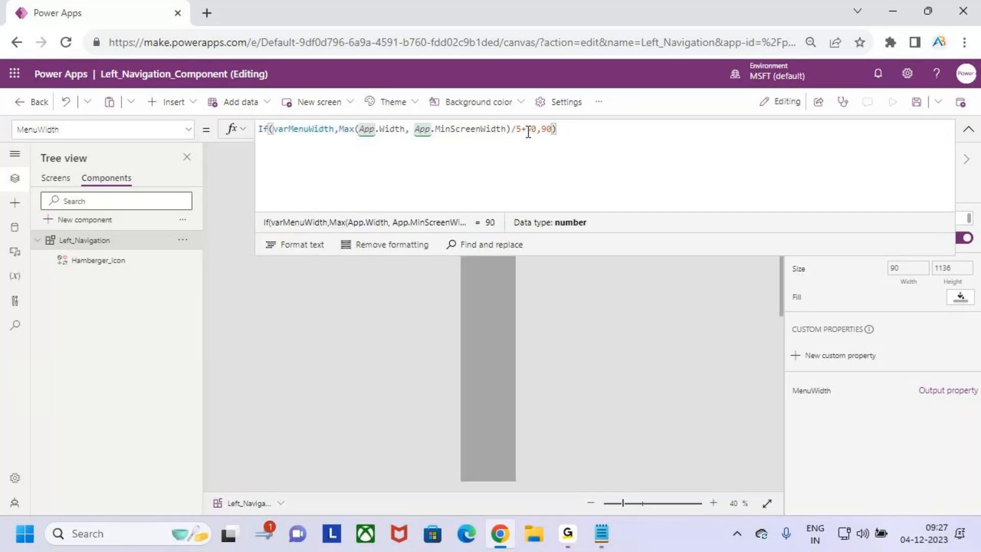
# Step: Set the added amount in MenuWidth's expanded width expression to +70 and publish the updated app version
pyautogui.click(533, 128)
pyautogui.press('BackSpace')
pyautogui.write('7')
pyautogui.click(968, 131)
pyautogui.click(968, 131)
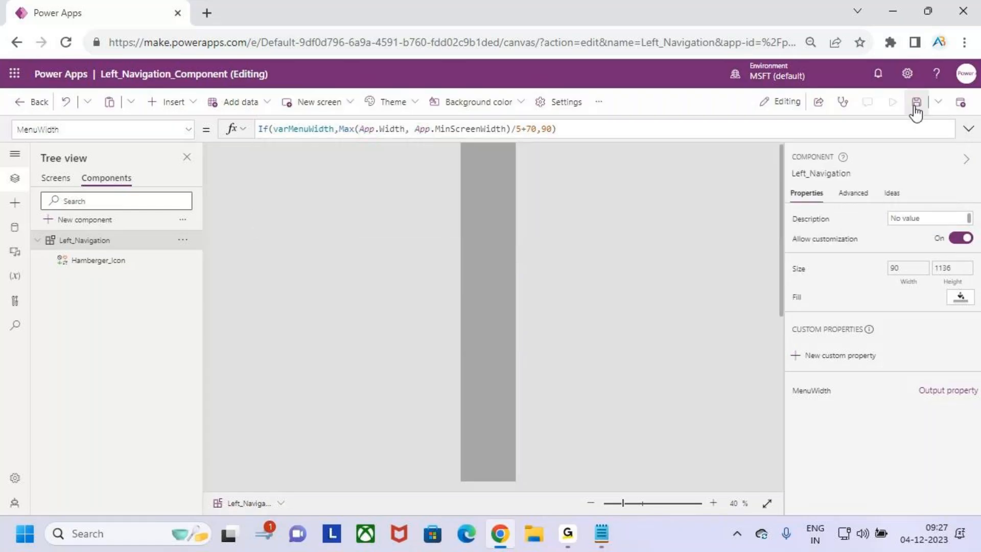
pyautogui.click(960, 103)
pyautogui.click(535, 415)
# Step: Preview Screen1 with the 90 collapsed width, toggle the menu several times with the hamburger icon, and return to the editor
pyautogui.click(51, 179)
pyautogui.click(892, 102)
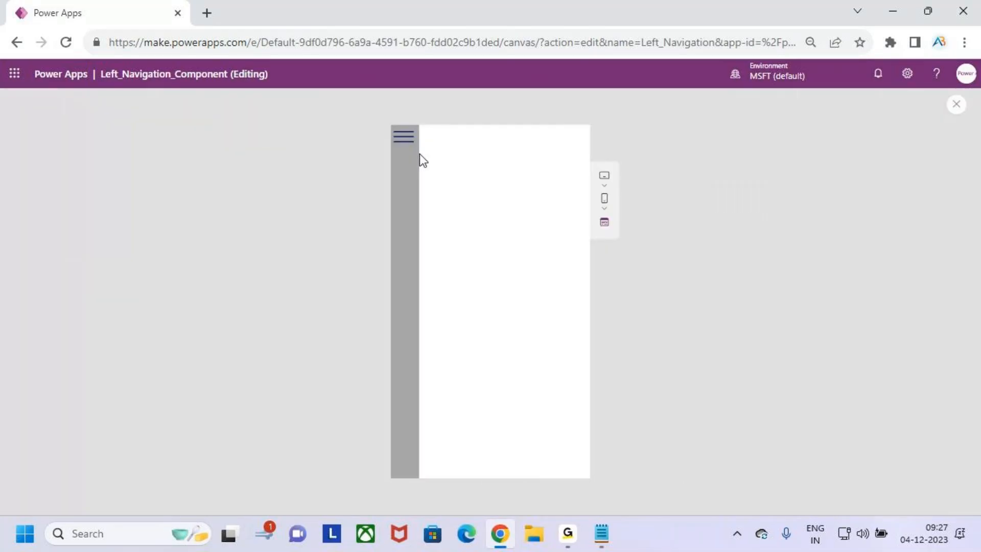
pyautogui.click(407, 147)
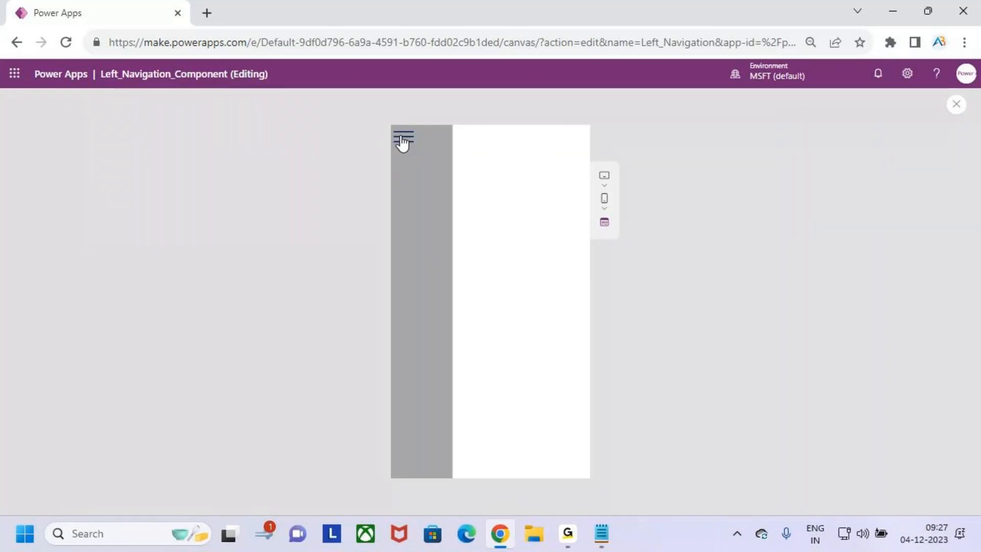
pyautogui.click(405, 144)
pyautogui.click(404, 137)
pyautogui.click(405, 137)
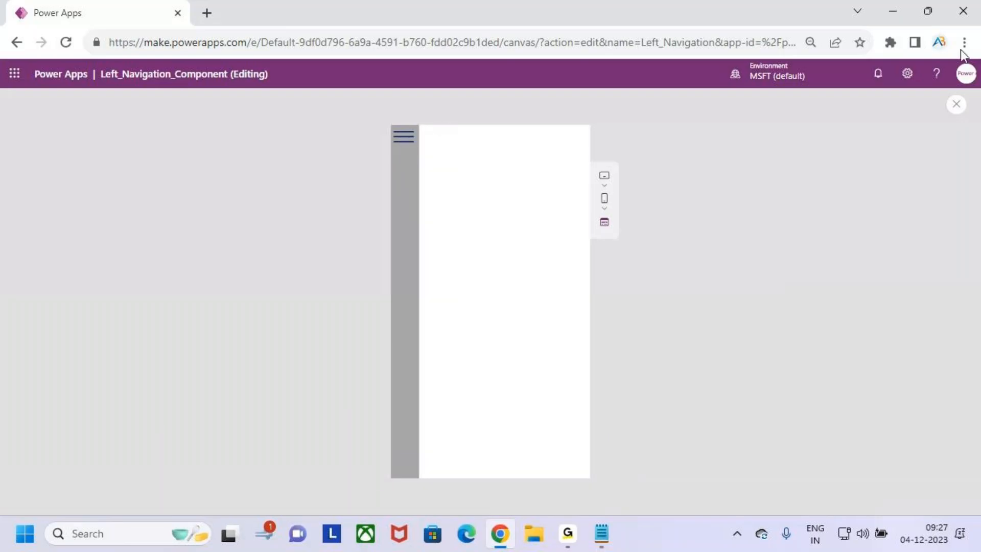
pyautogui.click(957, 105)
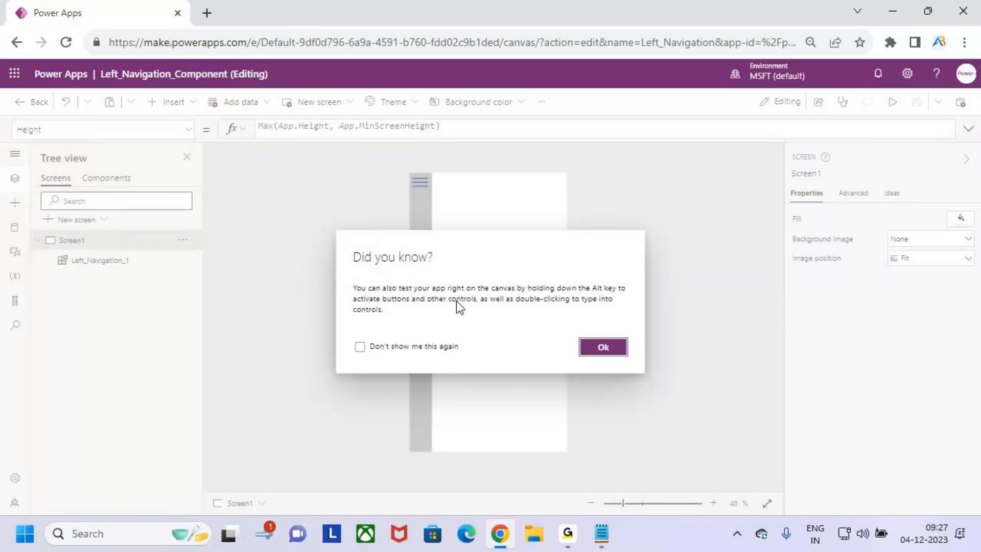
pyautogui.click(600, 348)
pyautogui.click(106, 177)
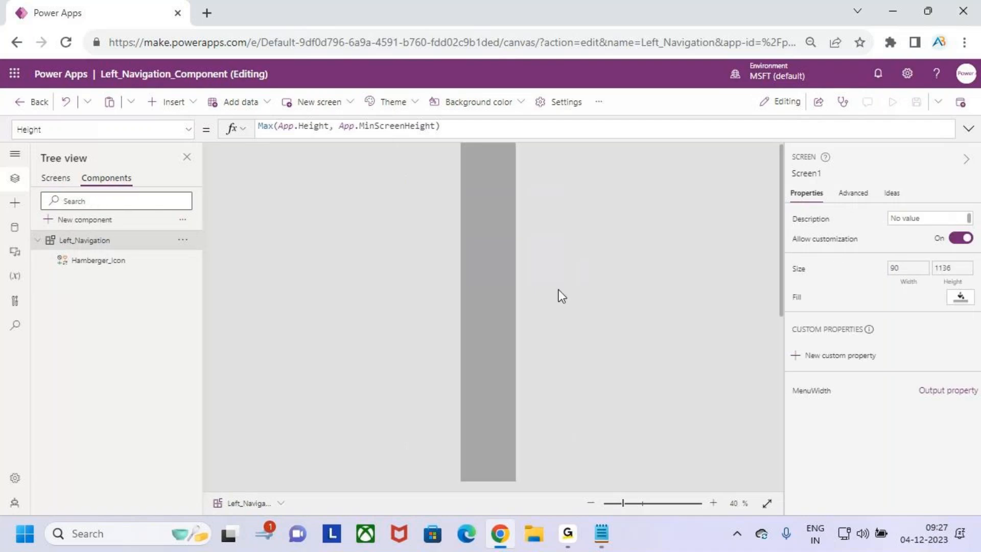
pyautogui.click(499, 275)
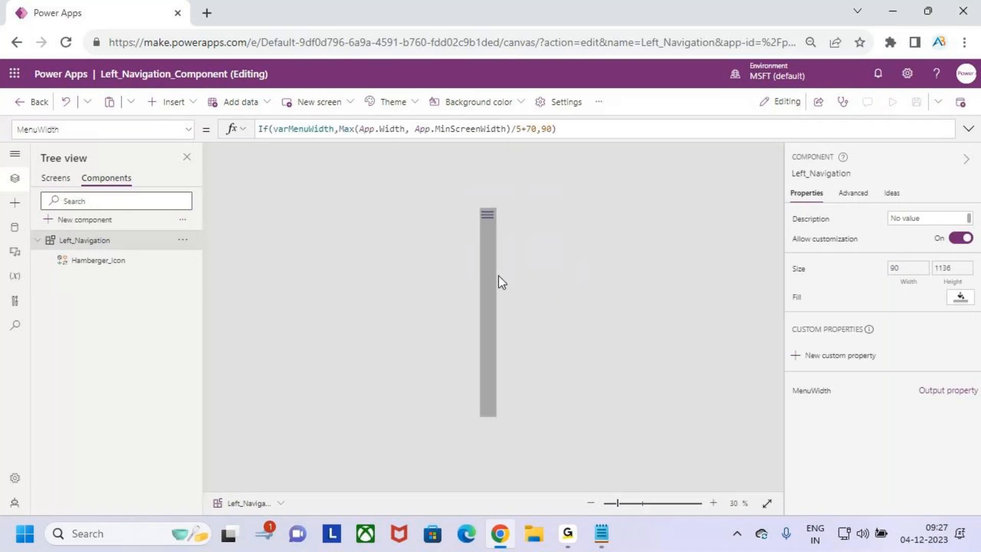
pyautogui.hotkey('ctrl', '2')
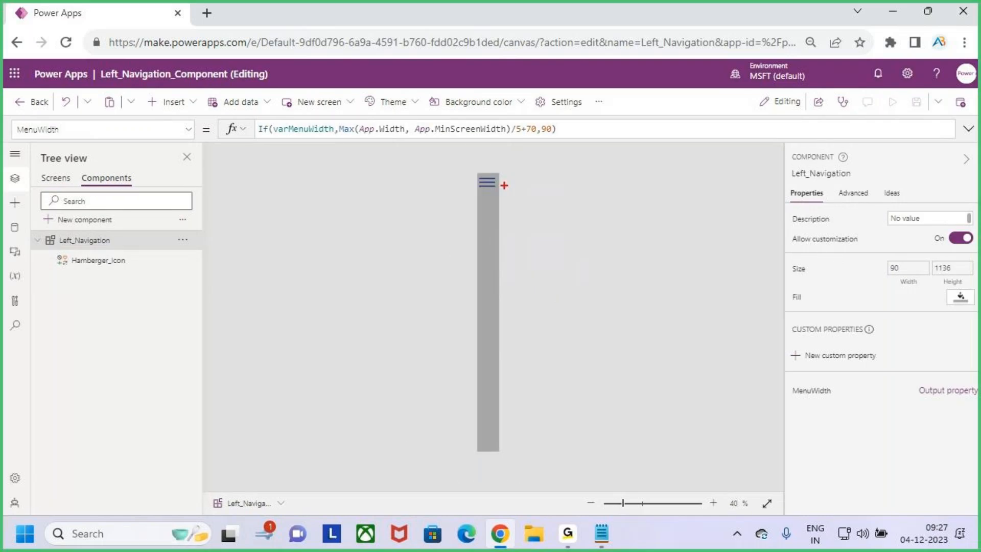
pyautogui.moveTo(492, 182); pyautogui.dragTo(516, 144)
pyautogui.press('Escape')
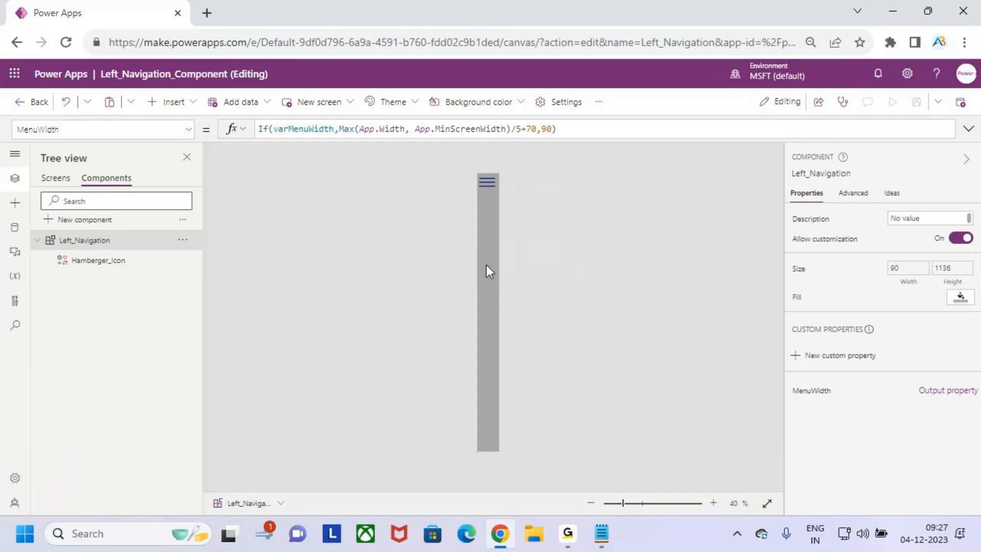
pyautogui.hotkey('ctrl', '2')
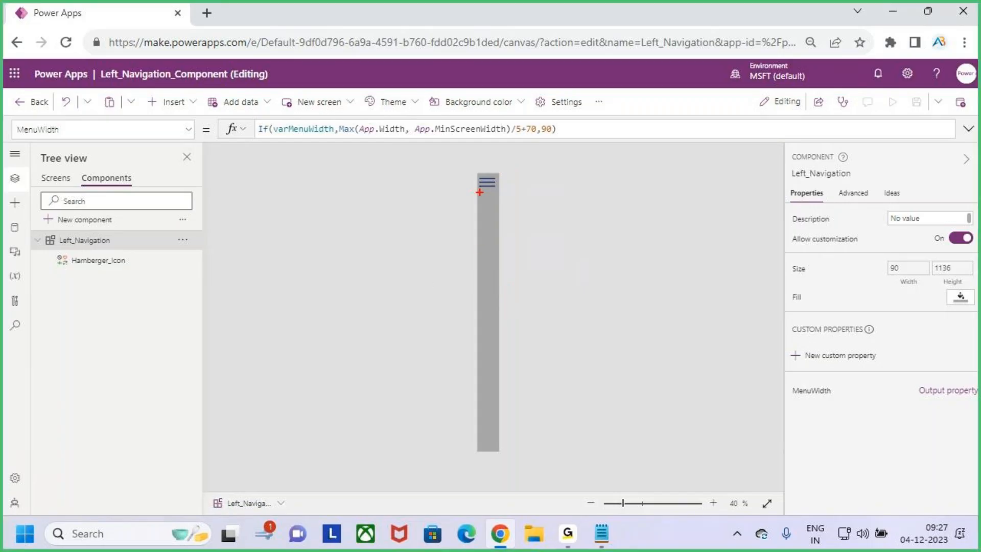
pyautogui.moveTo(479, 194); pyautogui.dragTo(500, 257)
pyautogui.press('Escape')
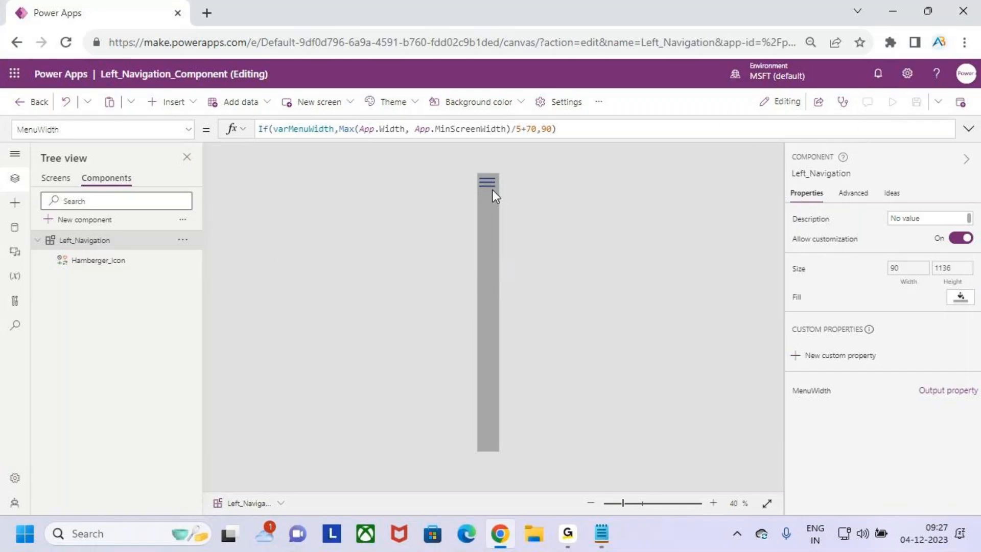
# Step: Preview Screen1, expand the menu once with the hamburger icon, and return to the editor
pyautogui.click(52, 180)
pyautogui.click(106, 179)
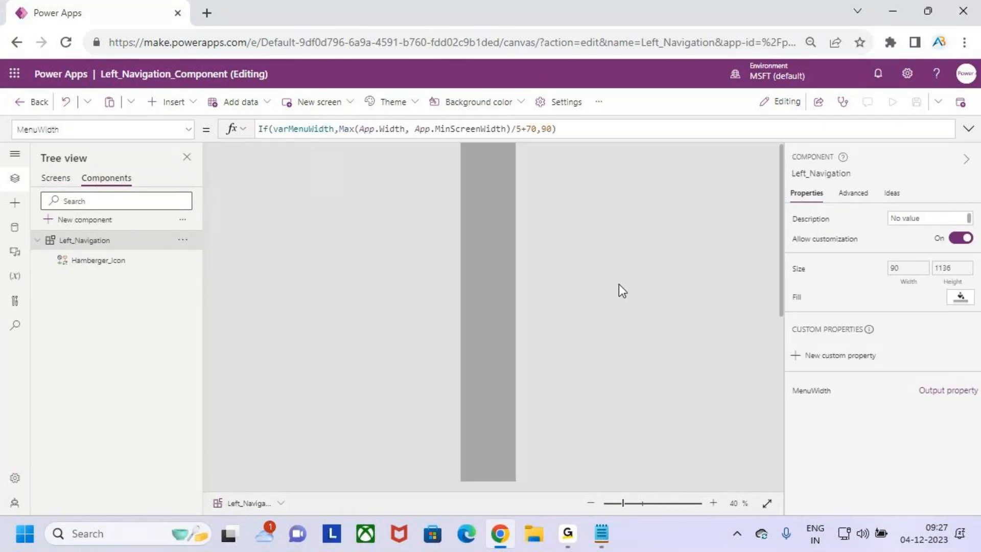
pyautogui.click(49, 180)
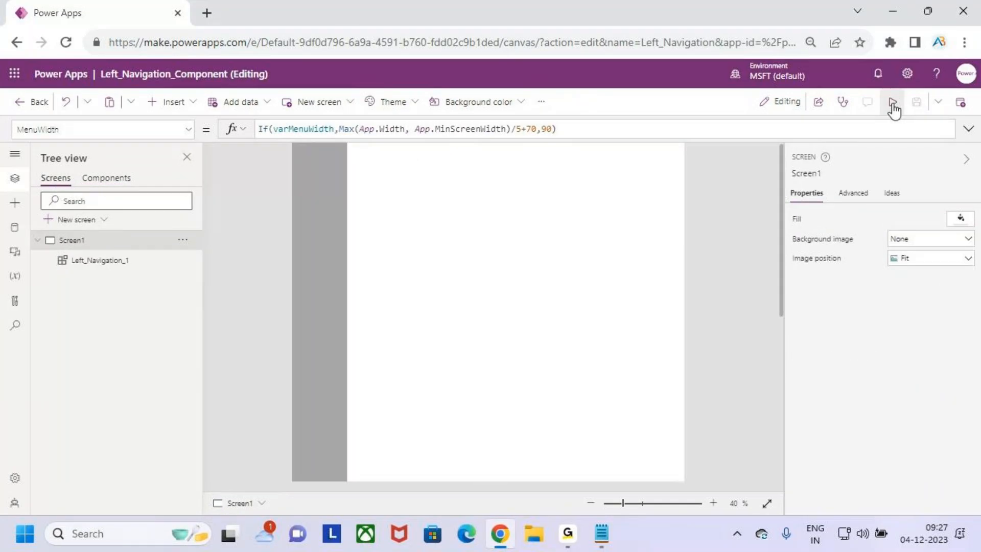
pyautogui.click(893, 106)
pyautogui.click(404, 139)
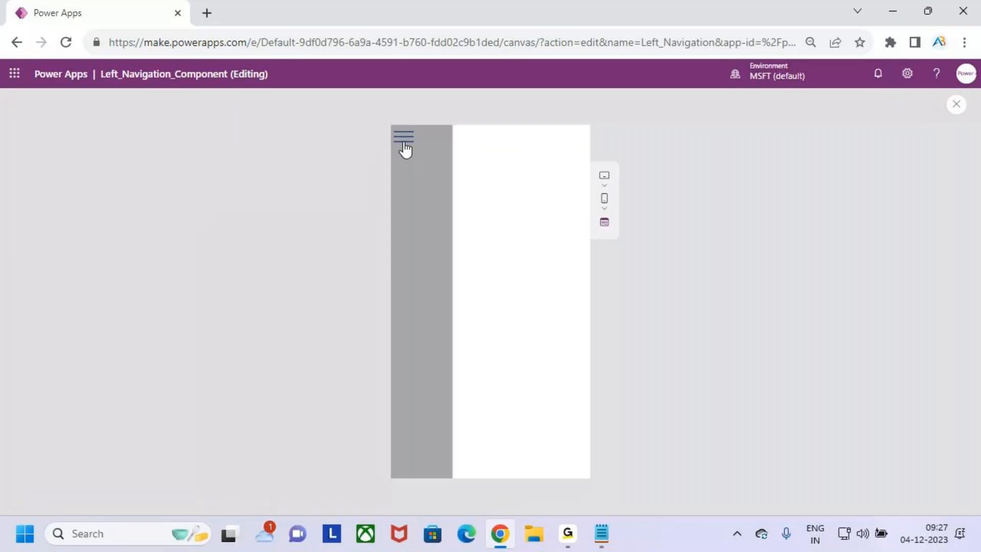
pyautogui.click(956, 106)
pyautogui.click(602, 345)
# Step: Open the Left_Navigation component and expand the menu on the editing canvas by activating its hamburger icon
pyautogui.click(120, 183)
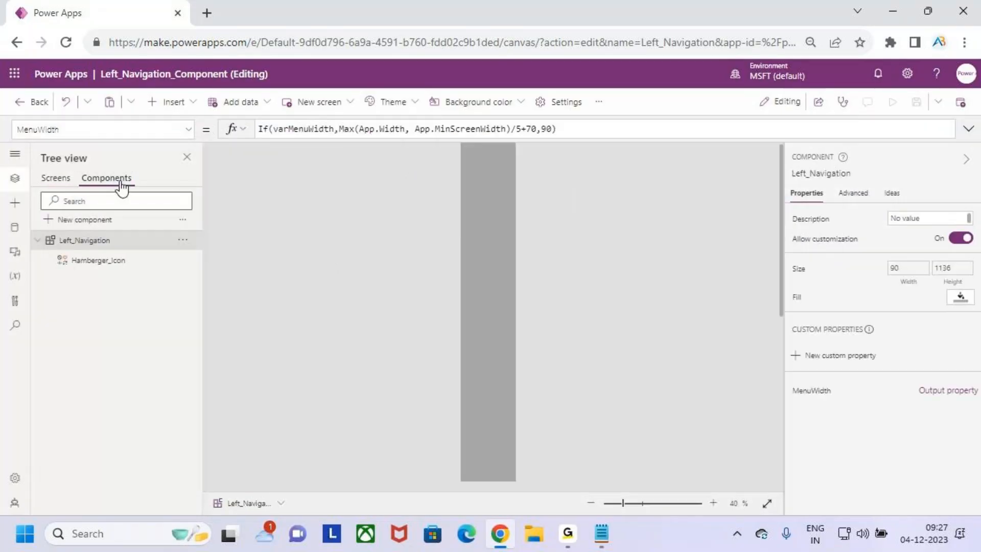
pyautogui.scroll(1, 528, 262)
pyautogui.scroll(1, 494, 194)
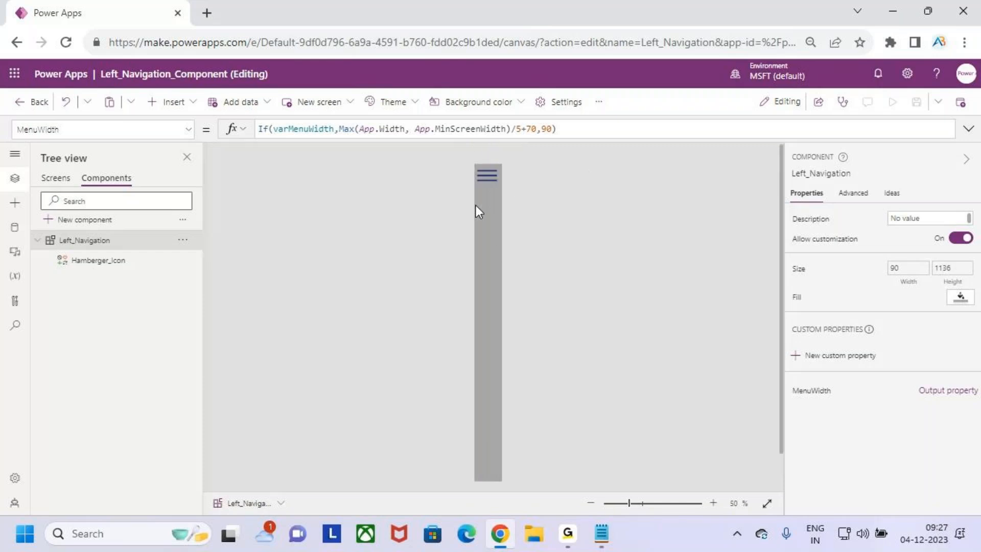
pyautogui.keyDown('alt'); pyautogui.click(485, 177); pyautogui.keyUp('alt')
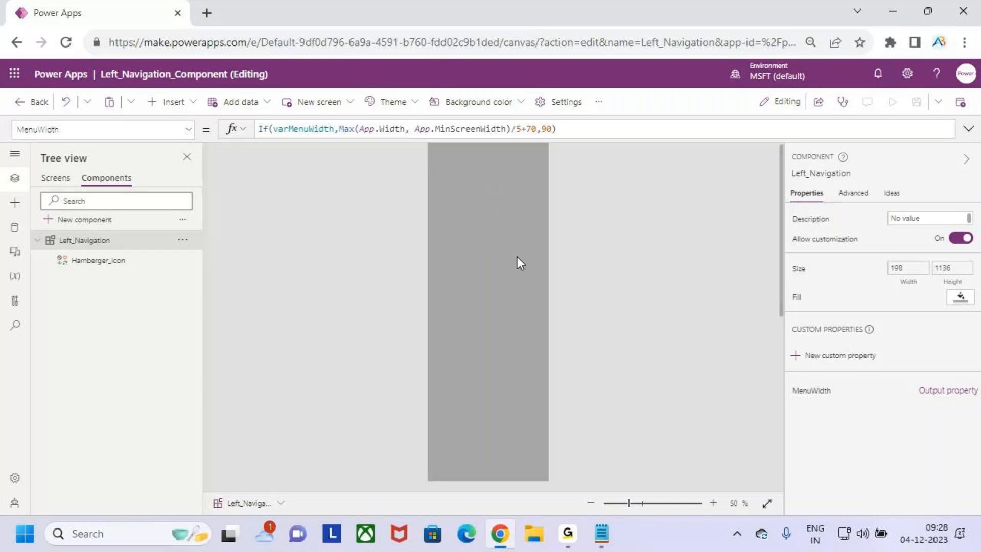
pyautogui.scroll(-4, 517, 258)
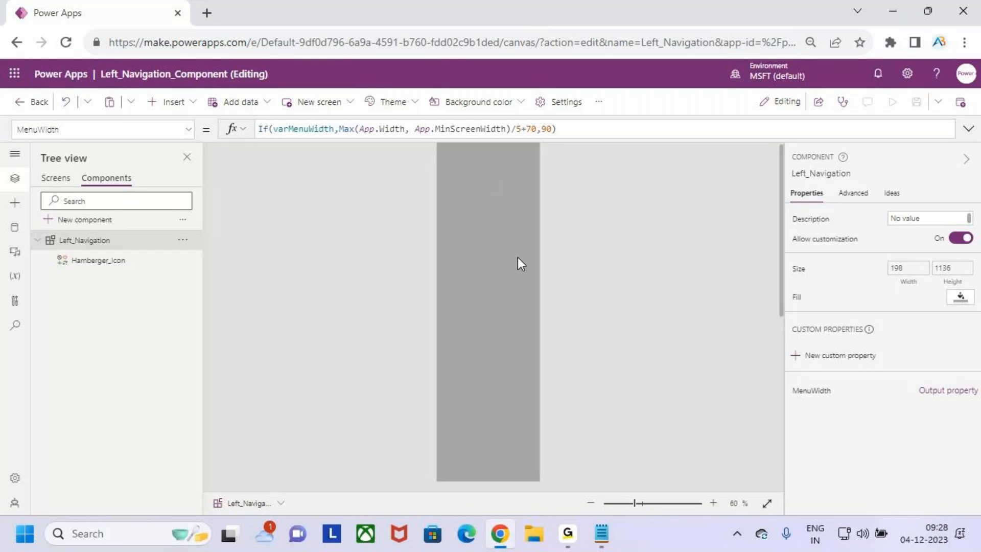
pyautogui.scroll(-2, 517, 257)
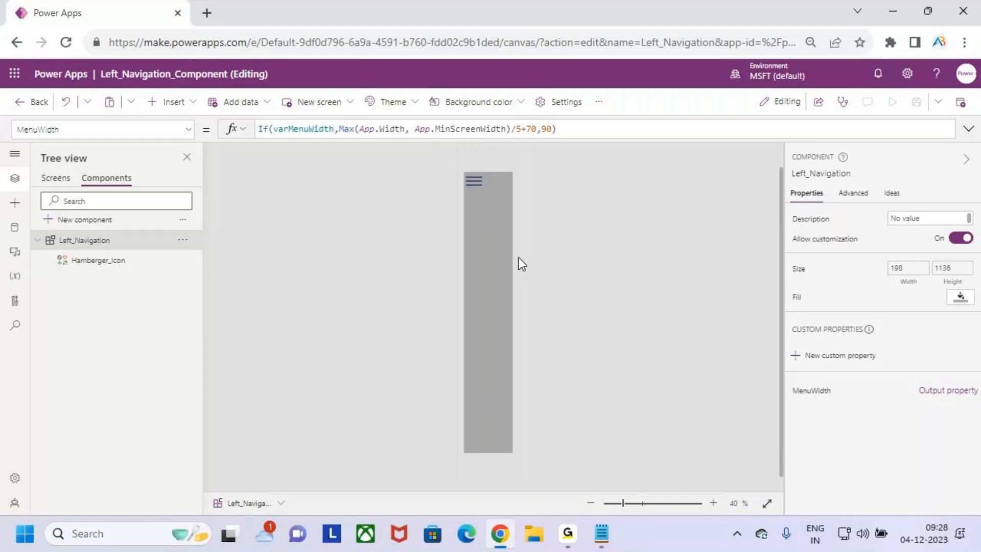
pyautogui.hotkey('ctrl', '2')
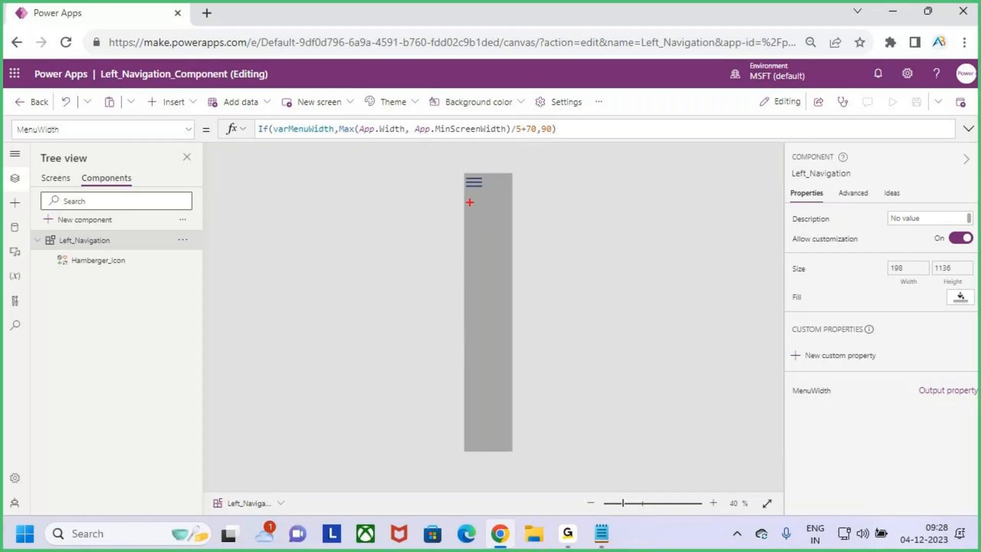
pyautogui.moveTo(467, 196); pyautogui.dragTo(494, 289)
pyautogui.press('Escape')
pyautogui.hotkey('ctrl', '2')
pyautogui.moveTo(4, 167); pyautogui.dragTo(32, 351)
pyautogui.press('Escape')
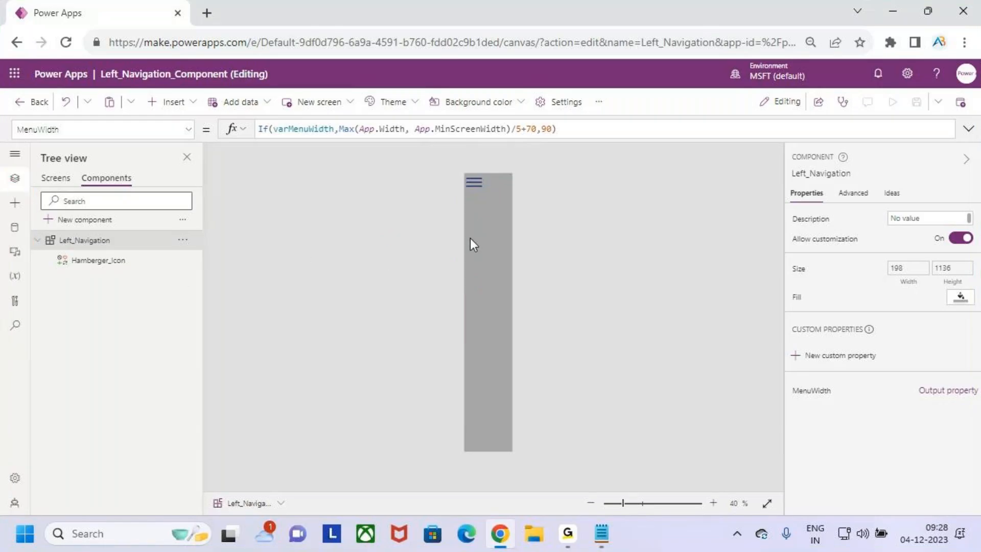
# Step: Insert a blank vertical gallery into the Left_Navigation component and dismiss the data source selection
pyautogui.click(167, 102)
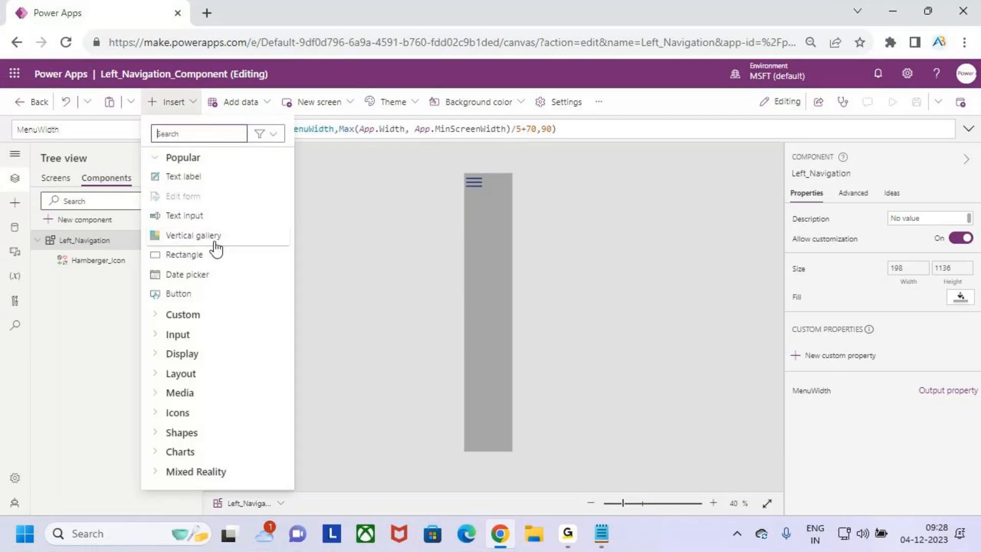
pyautogui.click(201, 134)
pyautogui.write('GALLERY')
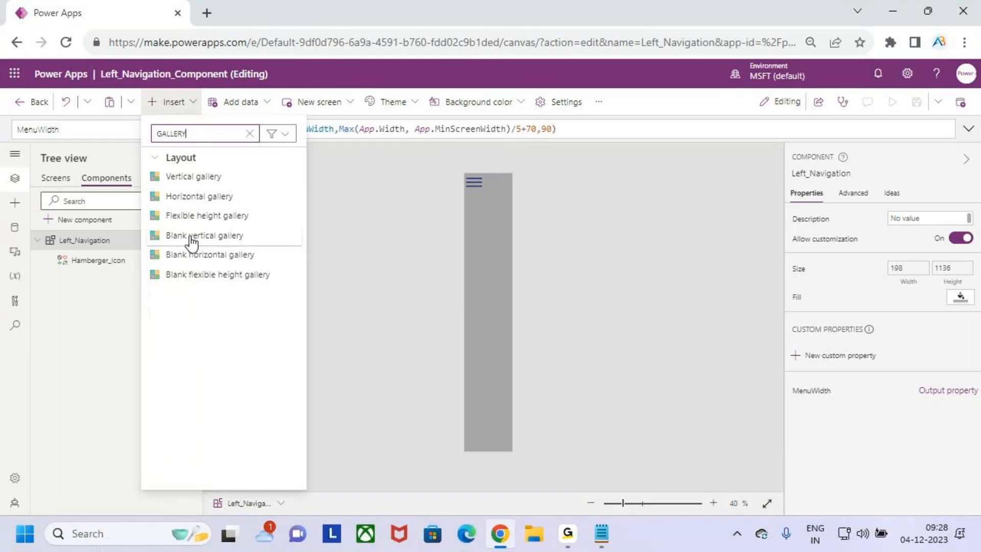
pyautogui.click(559, 218)
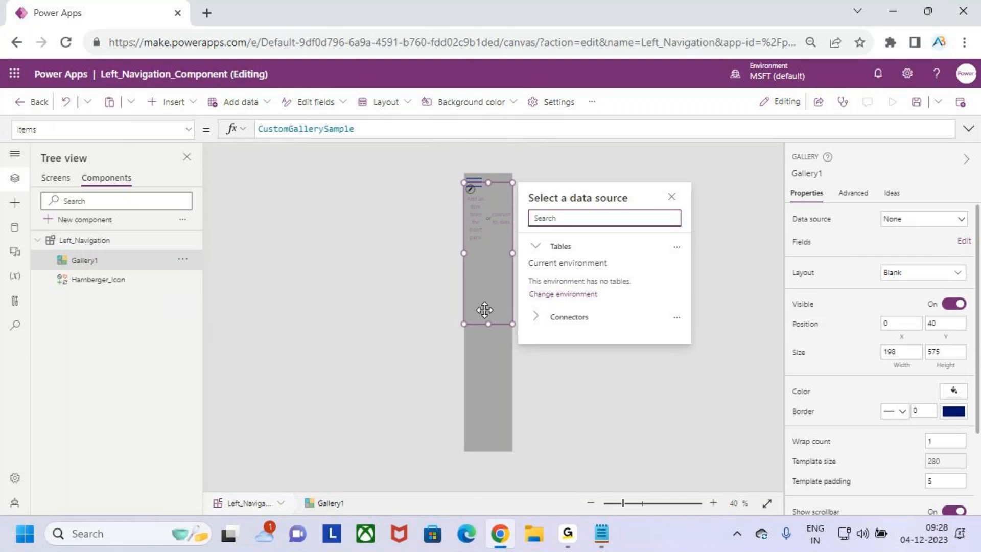
pyautogui.click(490, 304)
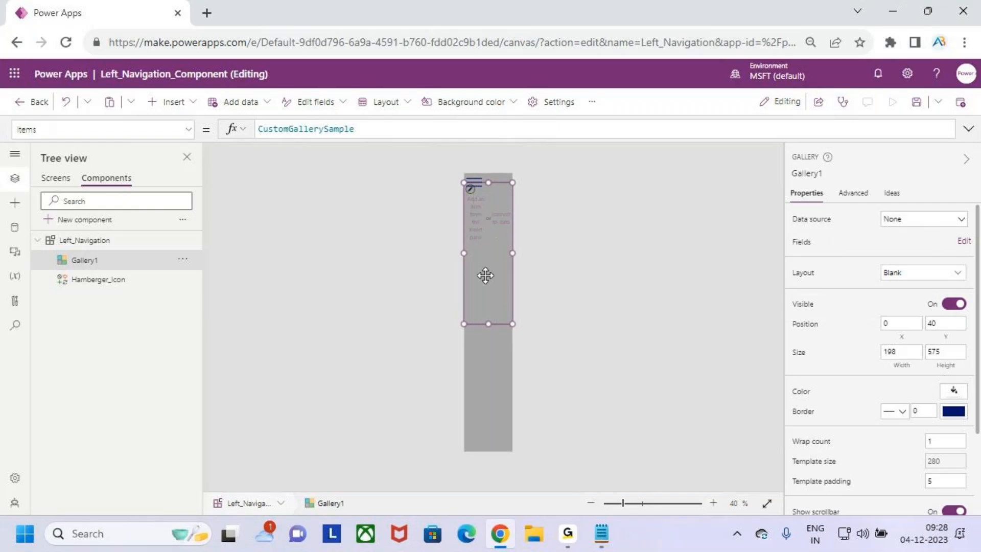
pyautogui.moveTo(463, 274); pyautogui.dragTo(386, 277)
pyautogui.press('Escape')
# Step: Set the gallery's Y position to the formula Hamberger_Icon.Y+Hamberger_Icon.Height
pyautogui.click(947, 327)
pyautogui.moveTo(277, 129); pyautogui.dragTo(250, 131)
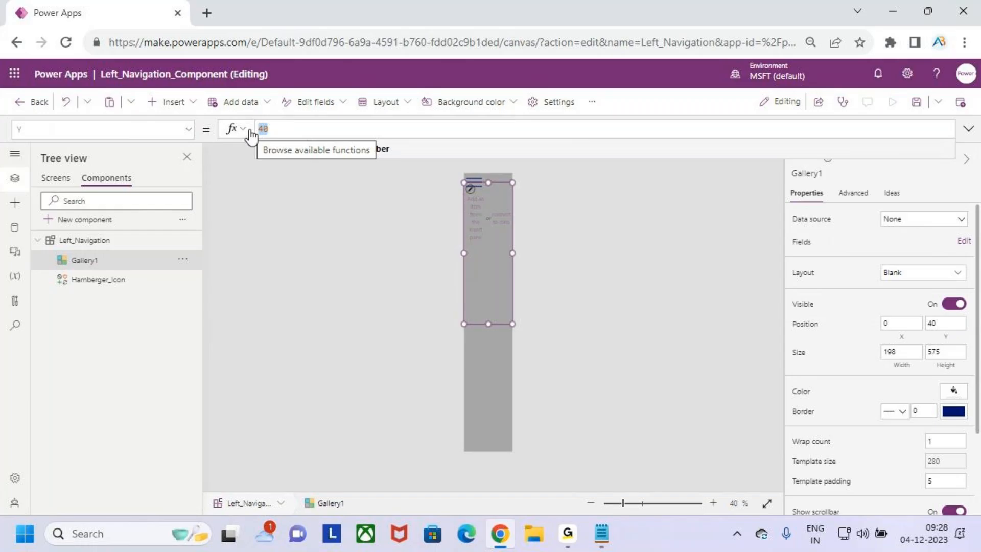
pyautogui.press('BackSpace')
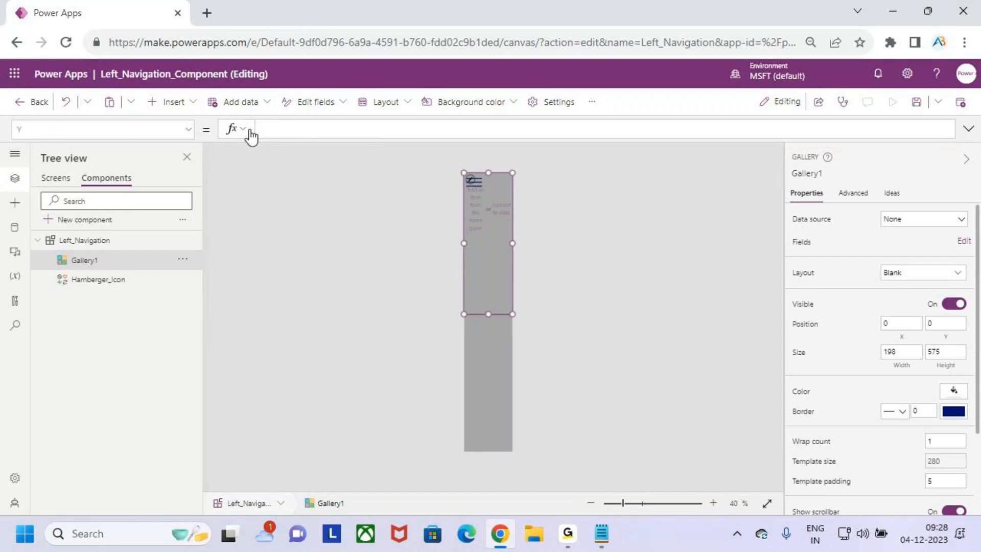
pyautogui.write('H')
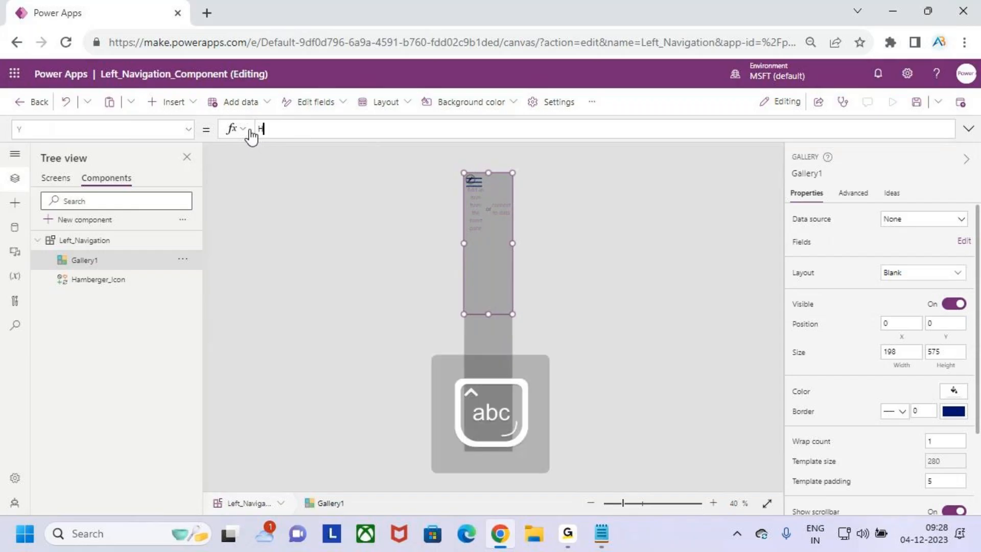
pyautogui.write('am')
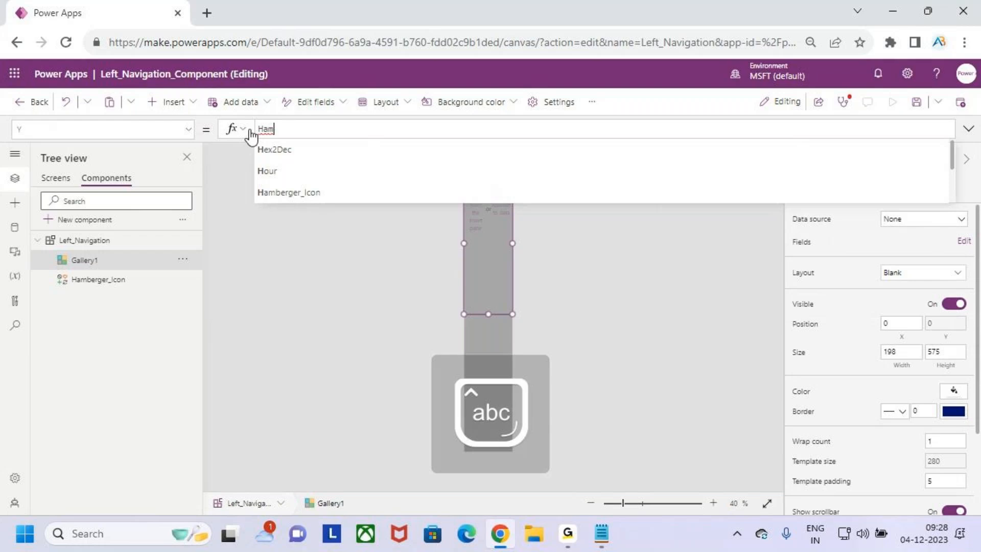
pyautogui.press('Tab')
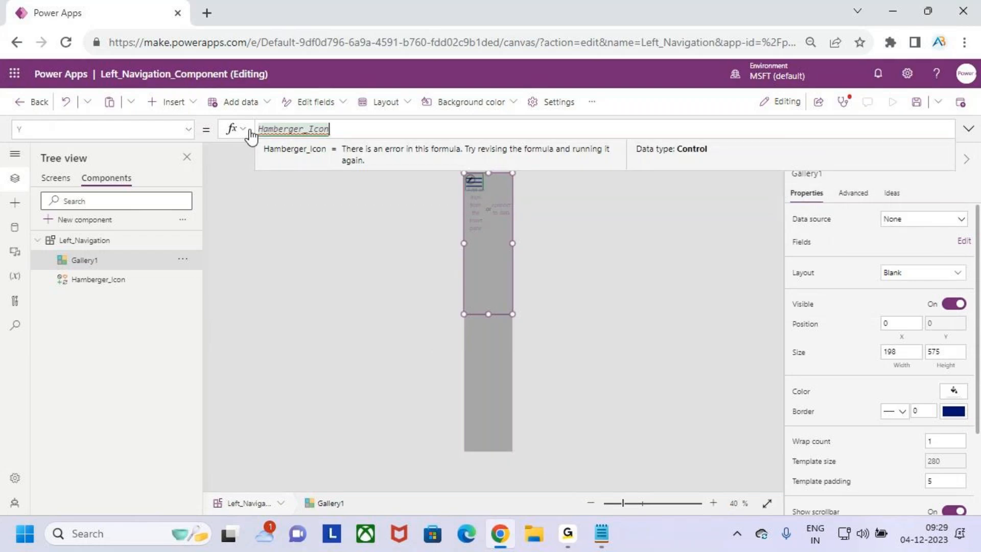
pyautogui.write('.y')
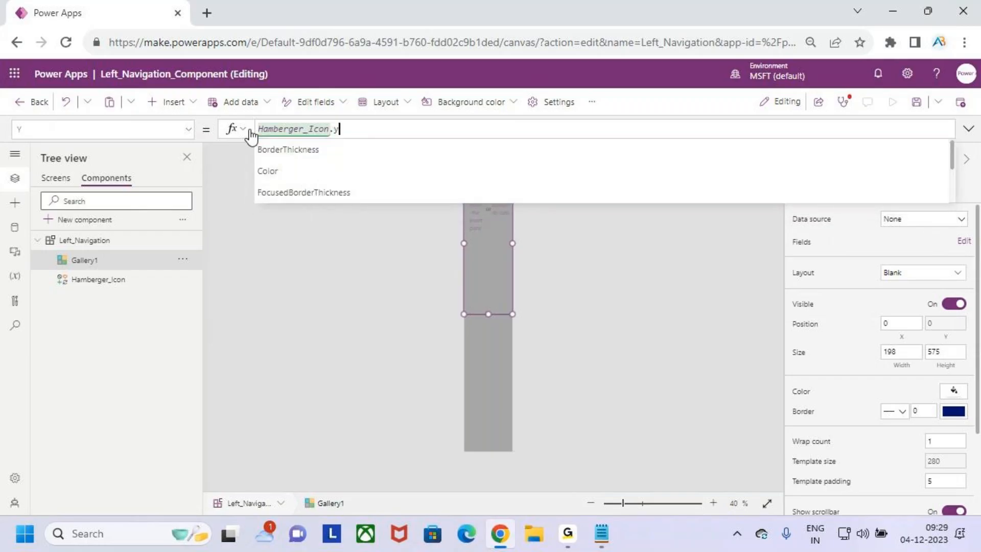
pyautogui.press('Tab')
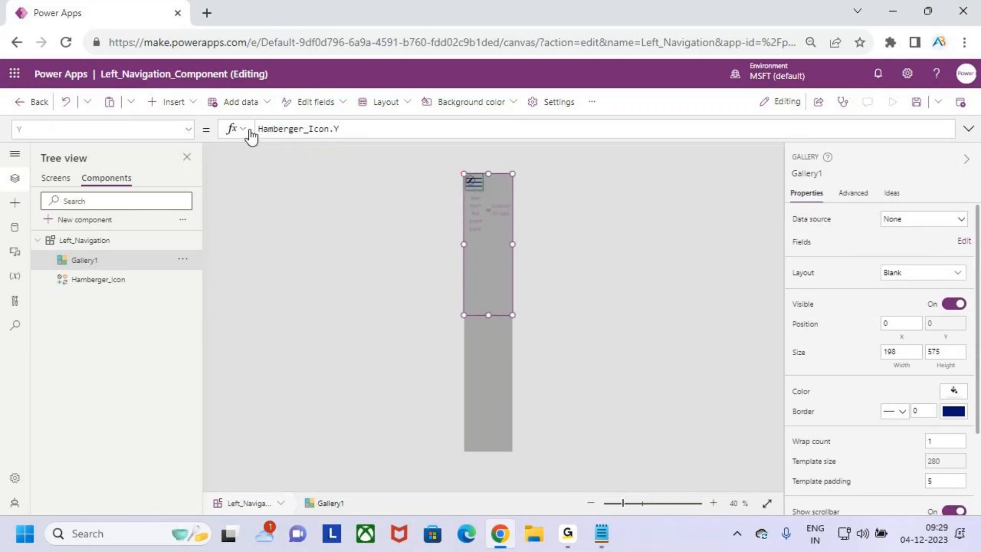
pyautogui.write('+ham')
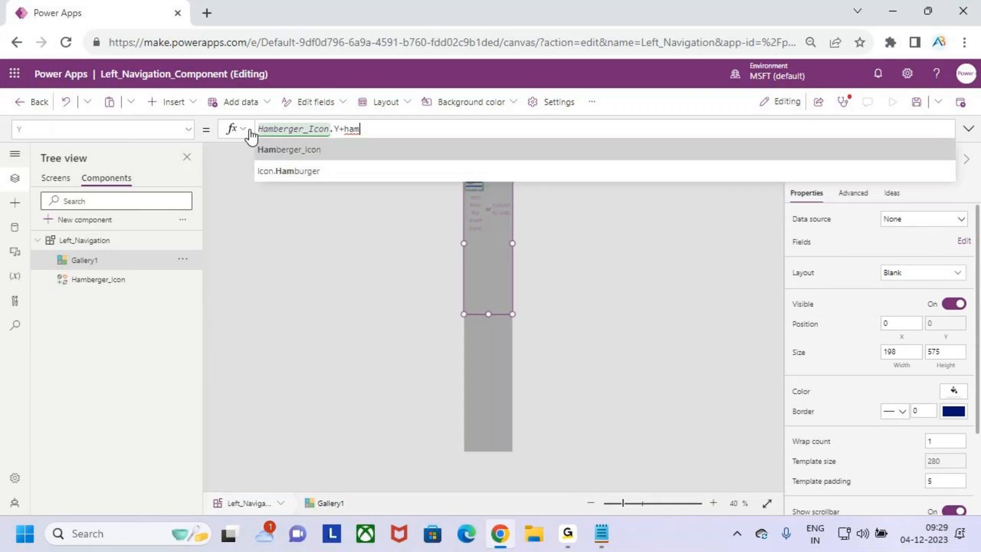
pyautogui.press('Tab')
pyautogui.write('.he')
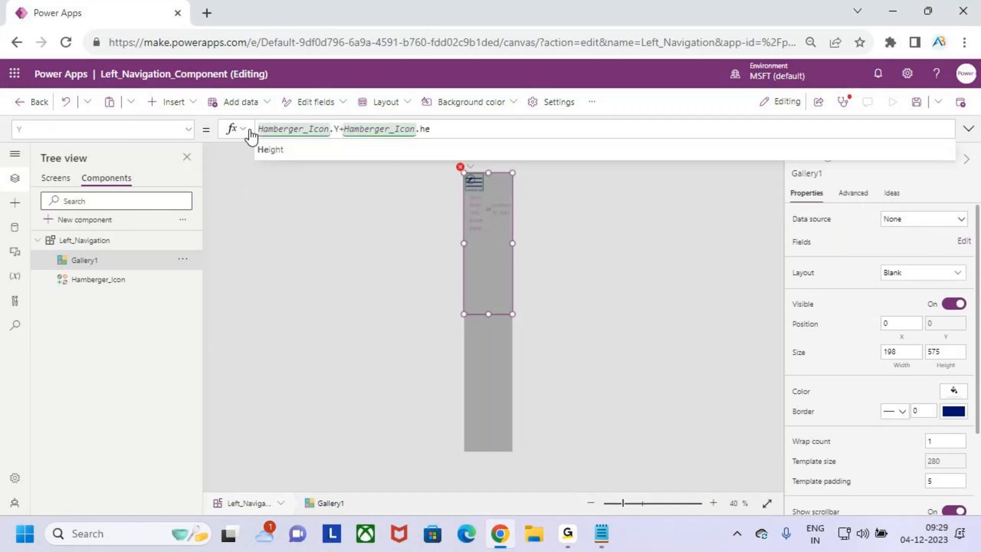
pyautogui.press('Tab')
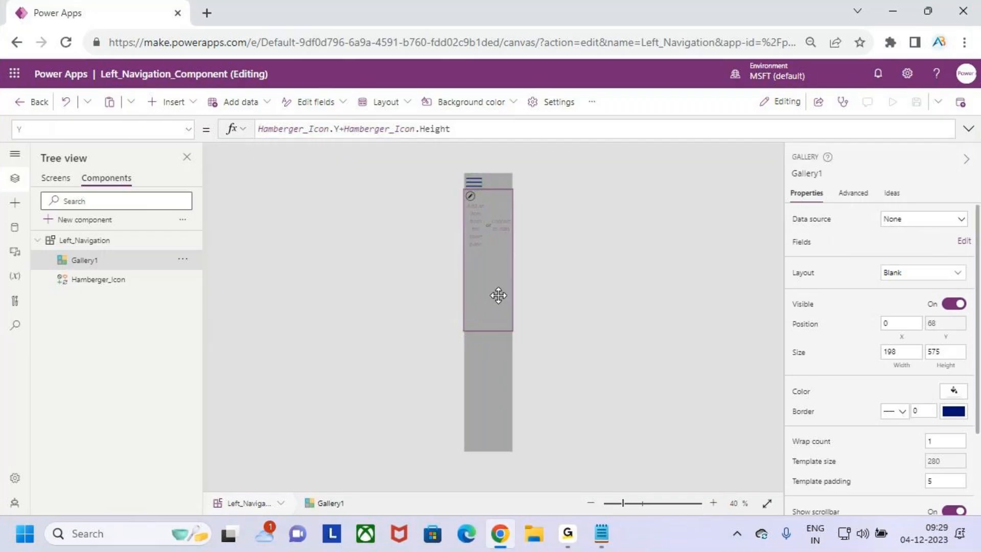
# Step: Set the gallery's Width property to Parent.Width
pyautogui.click(184, 134)
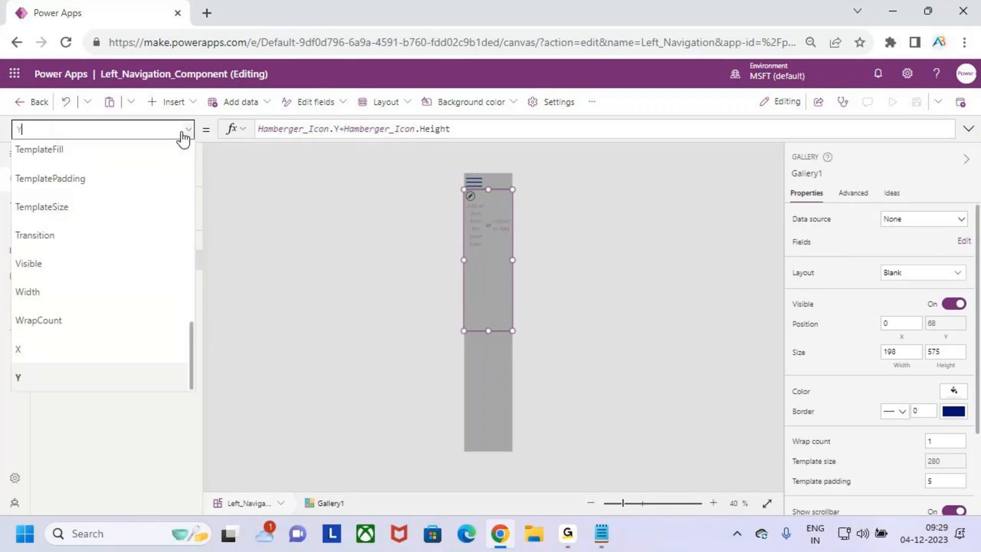
pyautogui.click(77, 294)
pyautogui.click(292, 128)
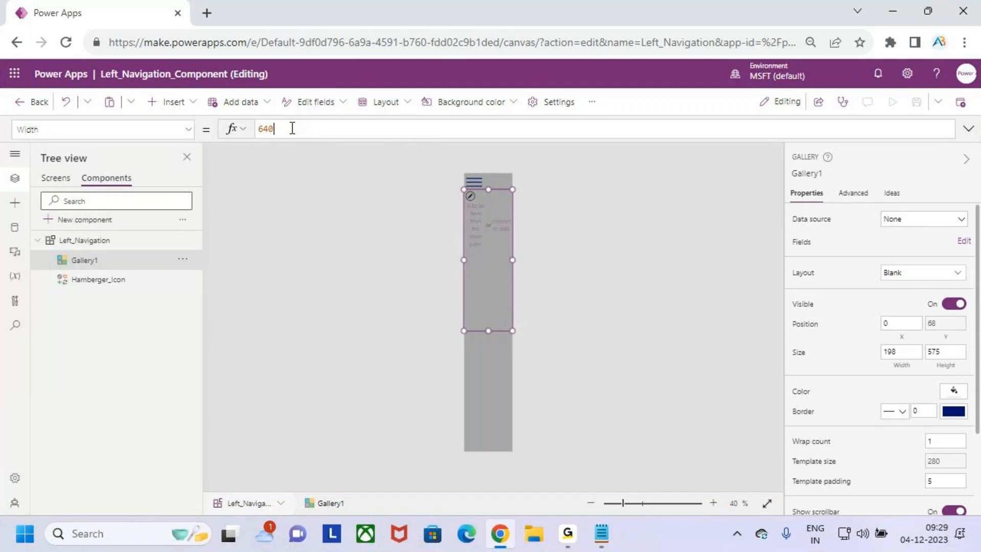
pyautogui.moveTo(290, 128); pyautogui.dragTo(264, 129)
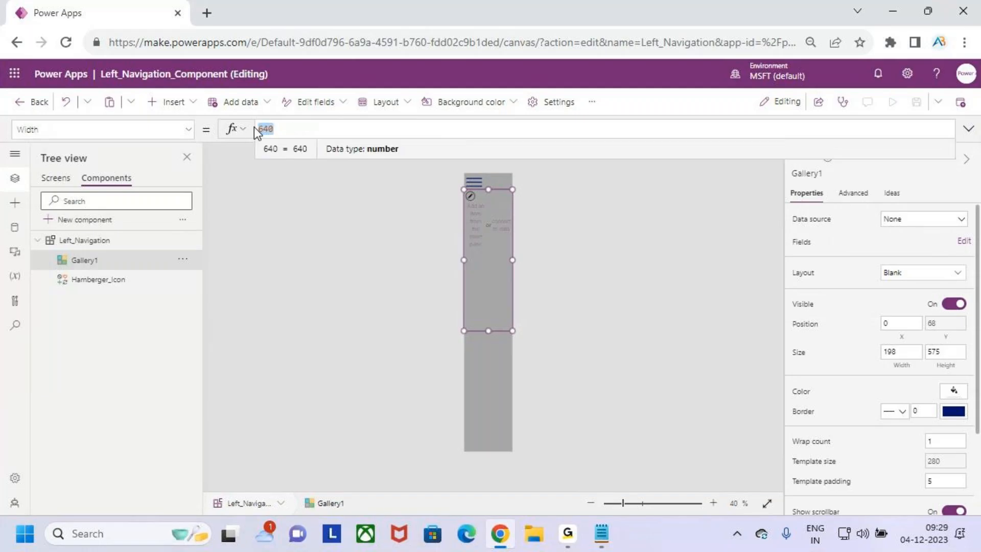
pyautogui.write('ren')
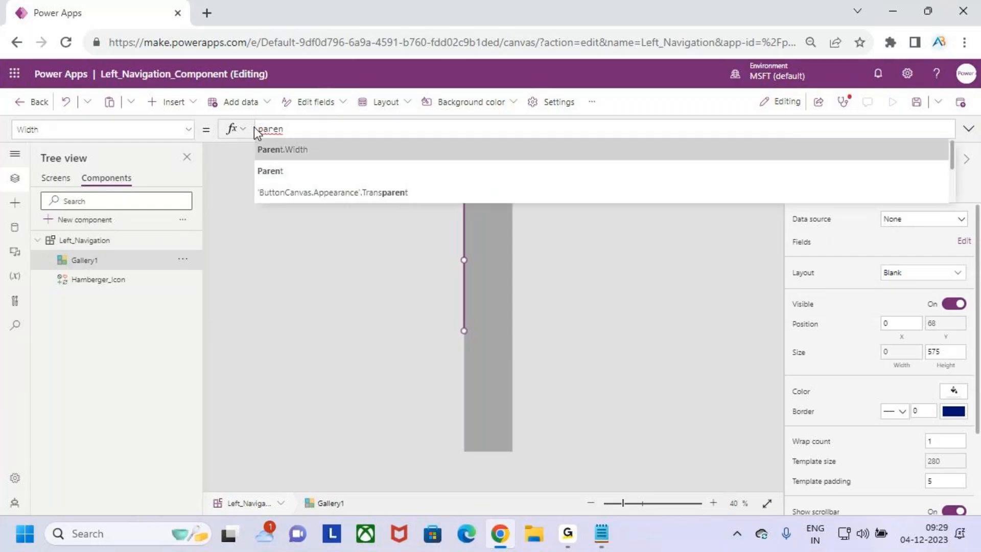
pyautogui.press('Tab')
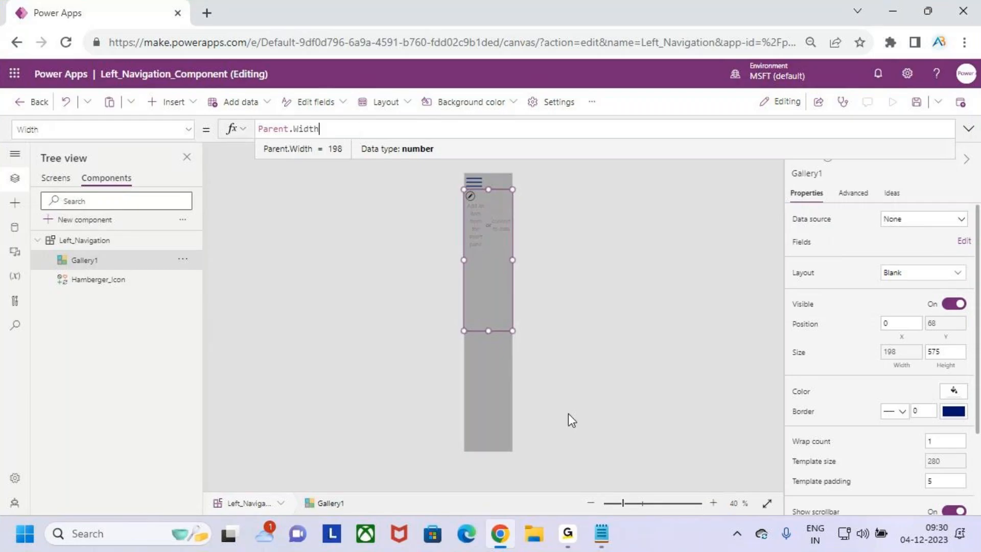
pyautogui.click(513, 318)
pyautogui.click(499, 279)
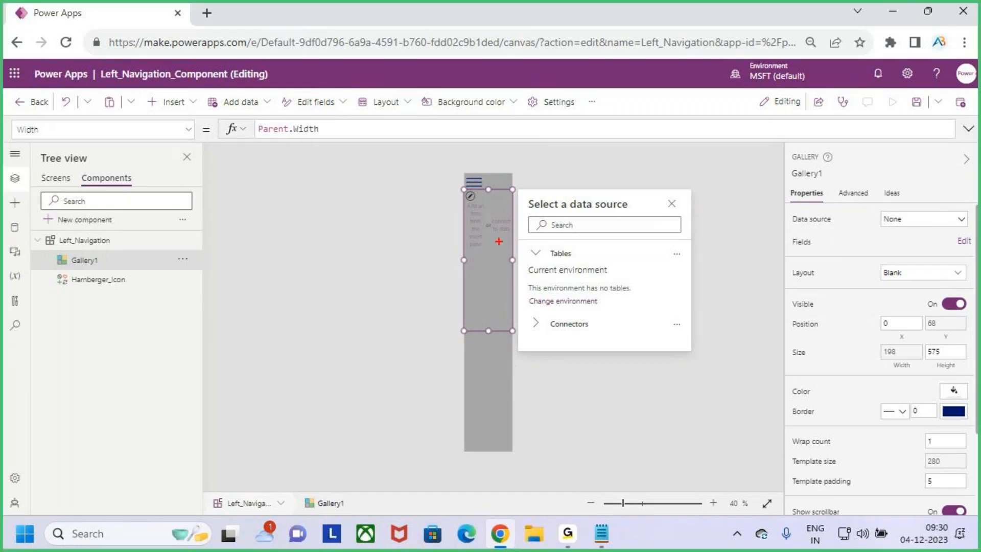
pyautogui.moveTo(491, 201); pyautogui.dragTo(492, 448)
pyautogui.press('Escape')
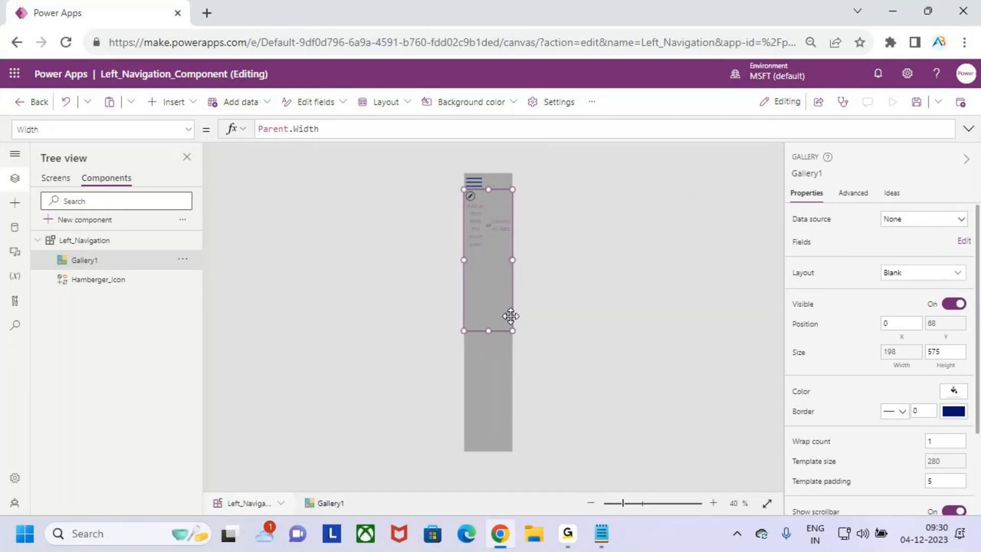
# Step: Set the gallery's Height property to Parent.Height
pyautogui.click(945, 351)
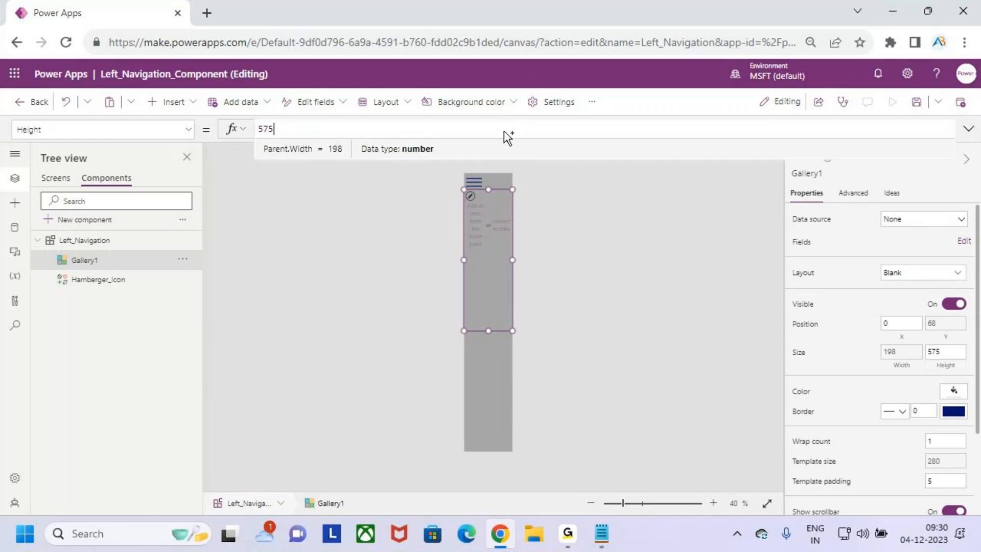
pyautogui.click(302, 132)
pyautogui.press('BackSpace')
pyautogui.press('BackSpace')
pyautogui.press('BackSpace')
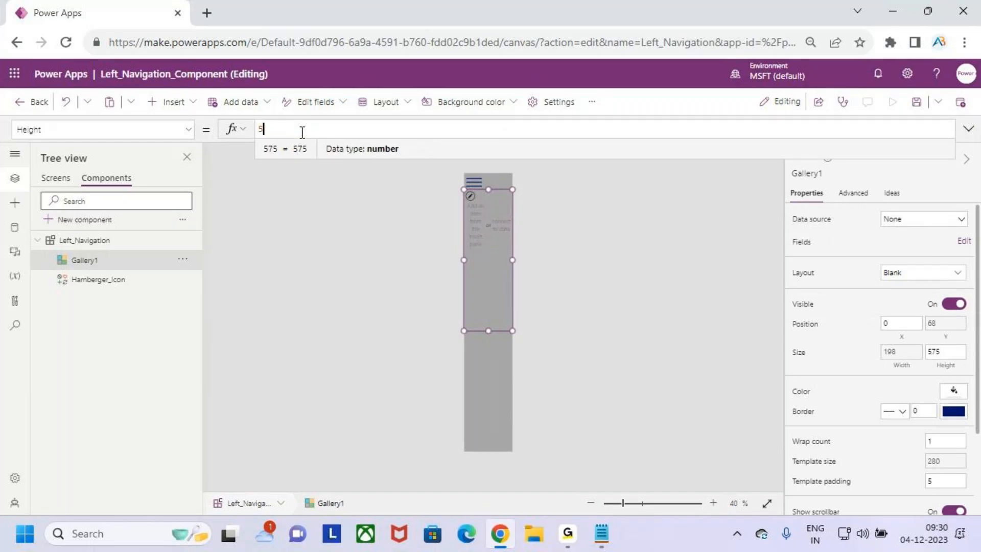
pyautogui.write('parent')
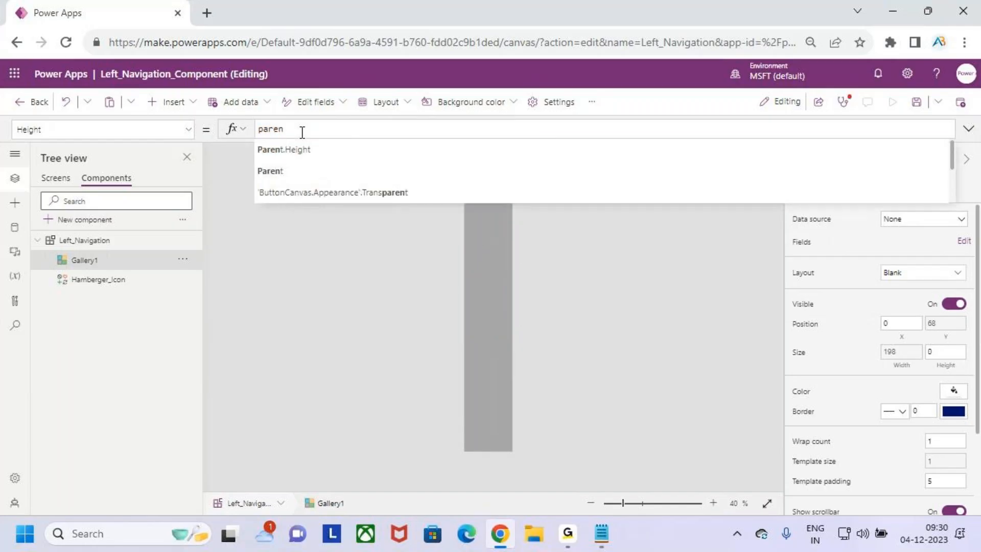
pyautogui.press('Tab')
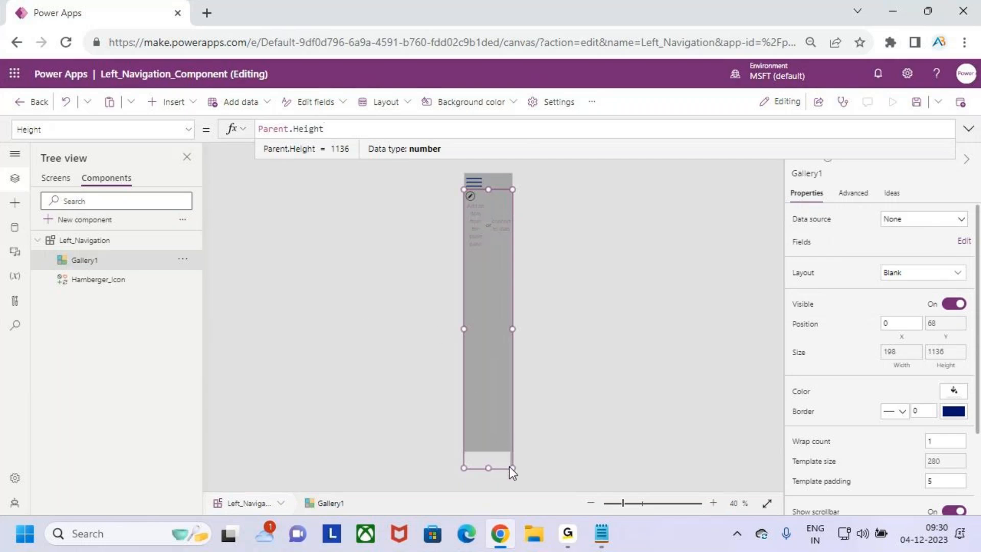
# Step: Subtract the hamburger icon's height from the gallery's Height formula, making it Parent.Height-Hamberger_Icon.Height
pyautogui.click(357, 129)
pyautogui.write('-')
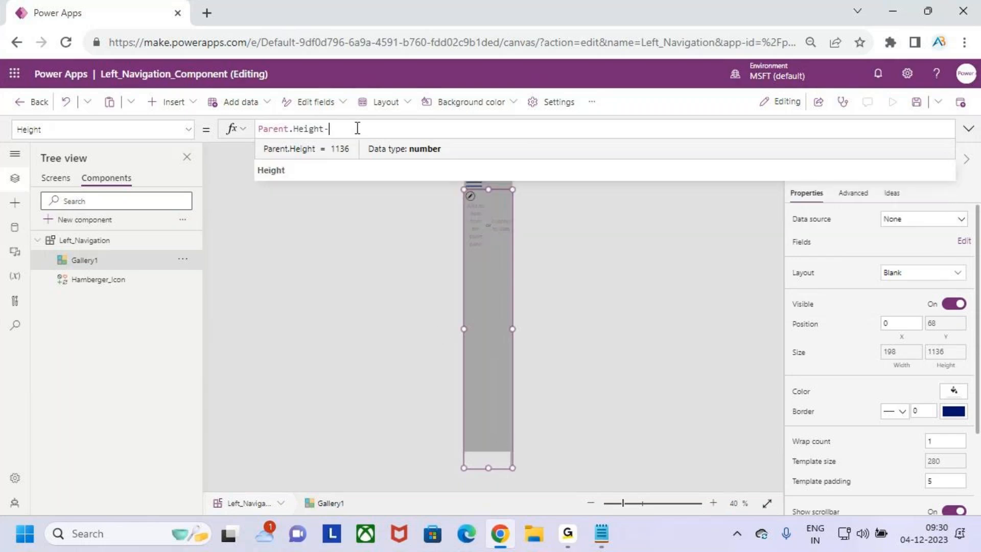
pyautogui.write('hame')
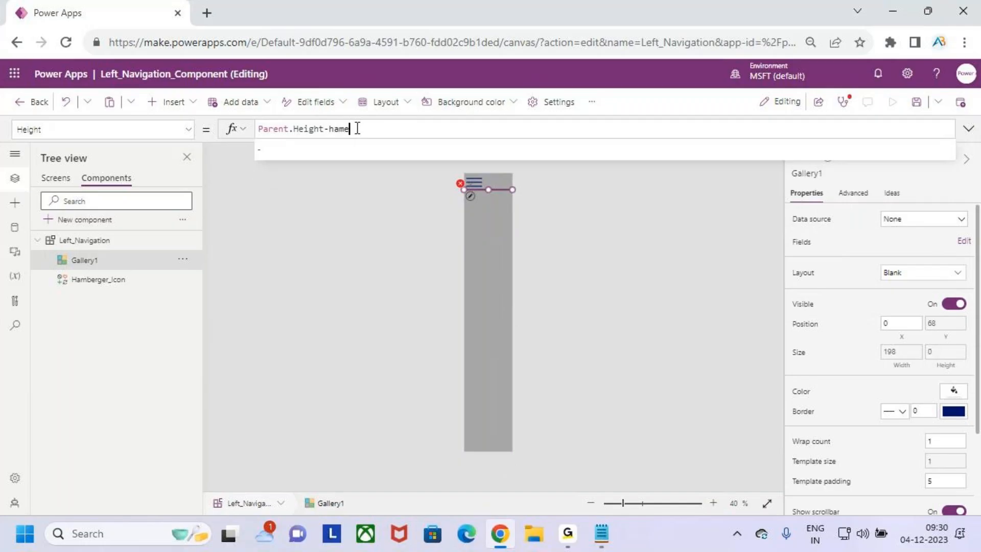
pyautogui.press('BackSpace')
pyautogui.press('BackSpace')
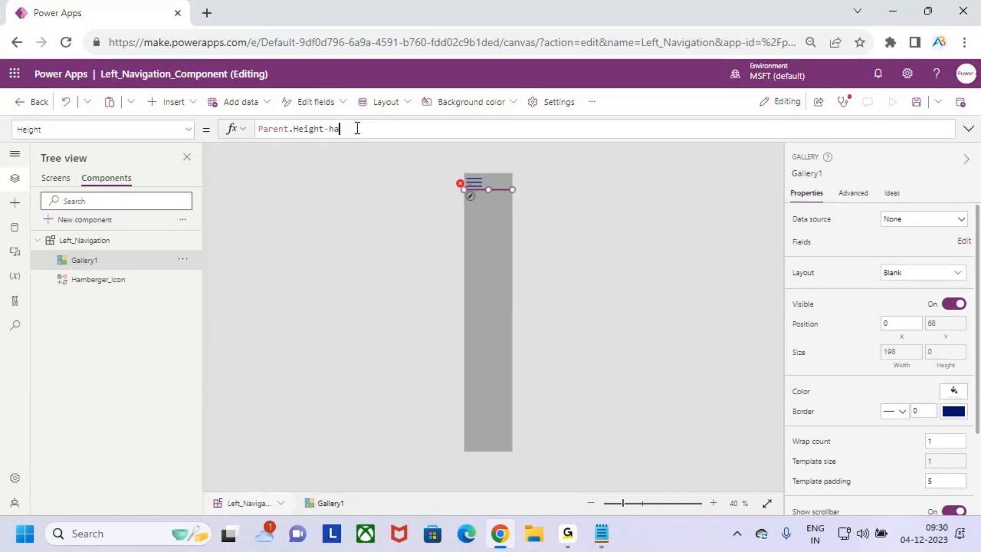
pyautogui.press('BackSpace')
pyautogui.press('BackSpace')
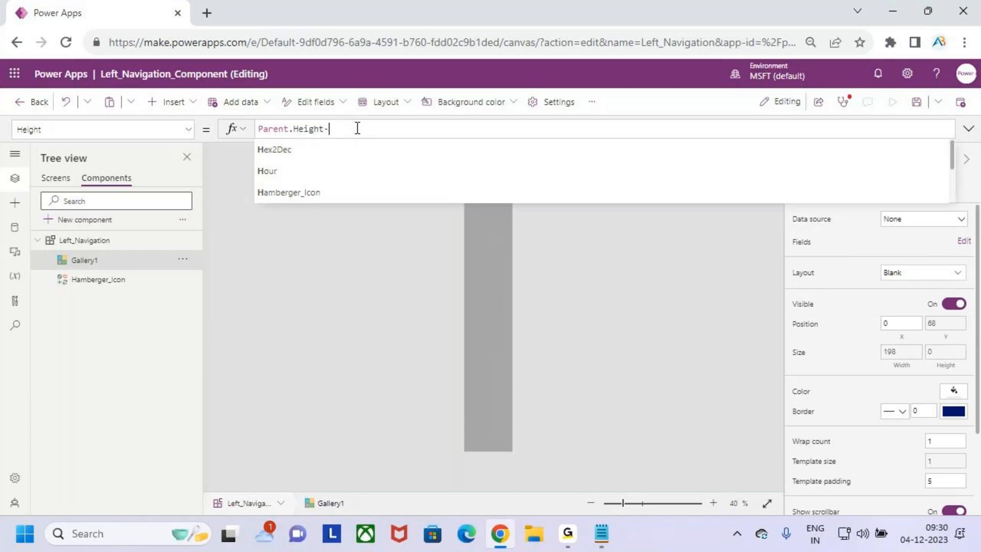
pyautogui.write('ham')
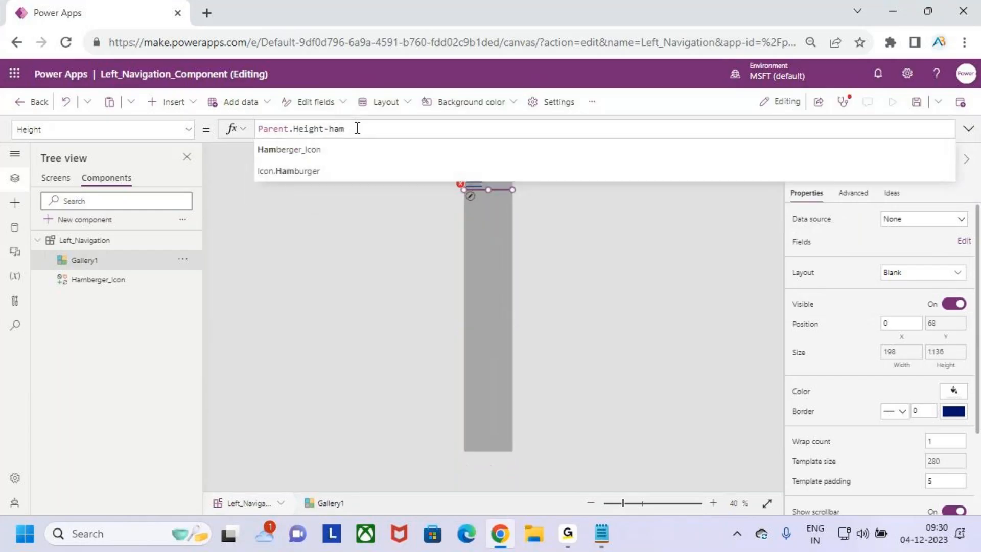
pyautogui.press('Tab')
pyautogui.write('.He')
pyautogui.press('Tab')
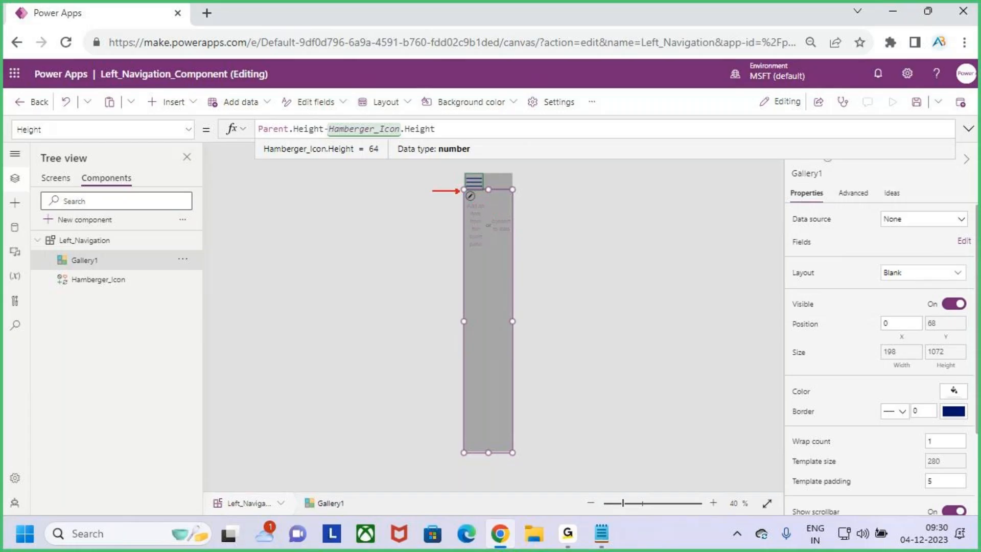
pyautogui.moveTo(462, 206)
pyautogui.mouseDown()
pyautogui.moveTo(514, 206)
pyautogui.moveTo(488, 457)
pyautogui.mouseUp()
pyautogui.press('Escape')
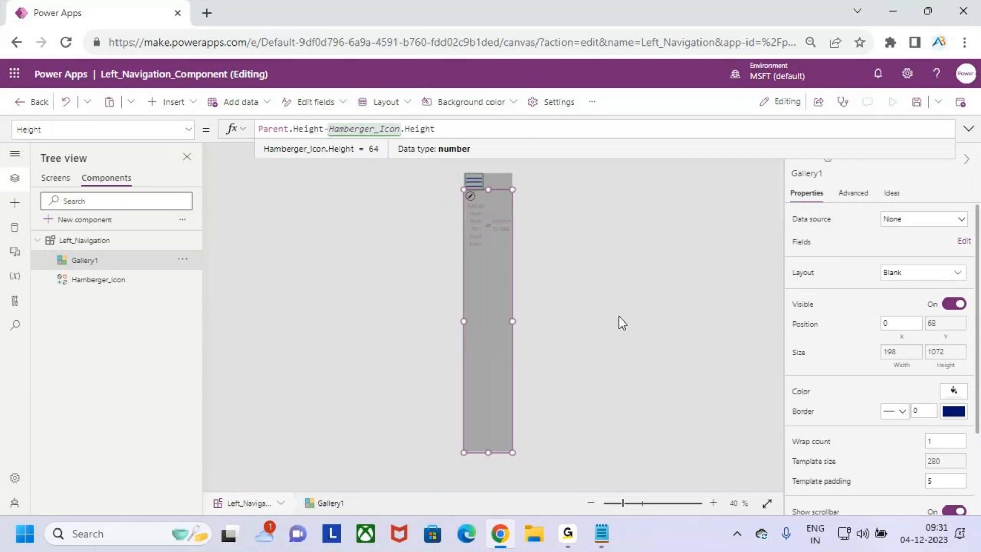
# Step: Insert an Add icon into the gallery's template cell
pyautogui.click(619, 301)
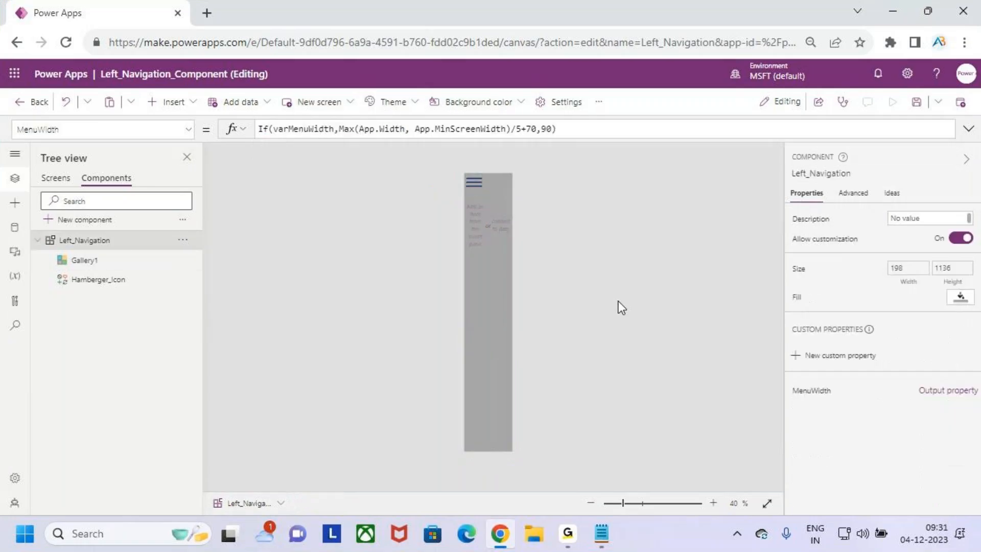
pyautogui.click(499, 348)
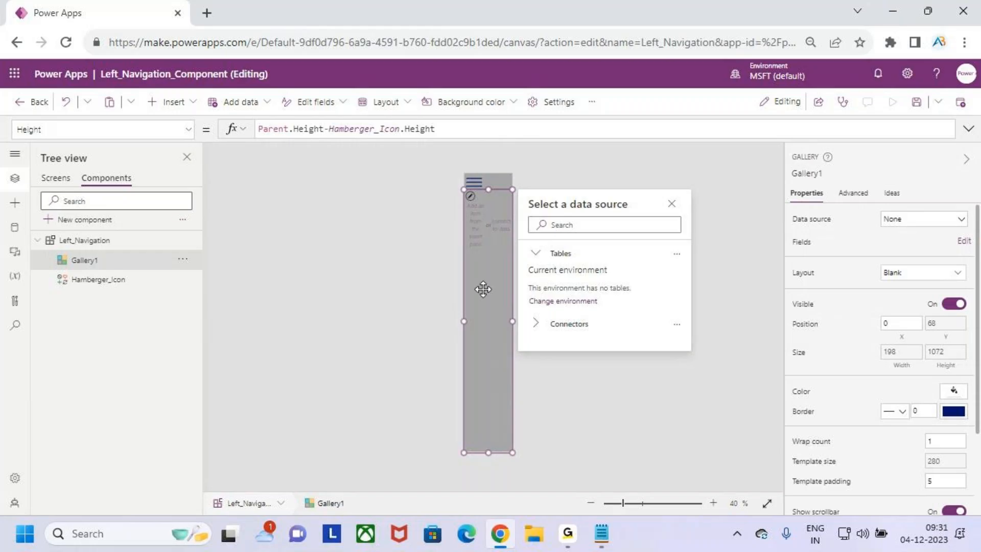
pyautogui.click(504, 368)
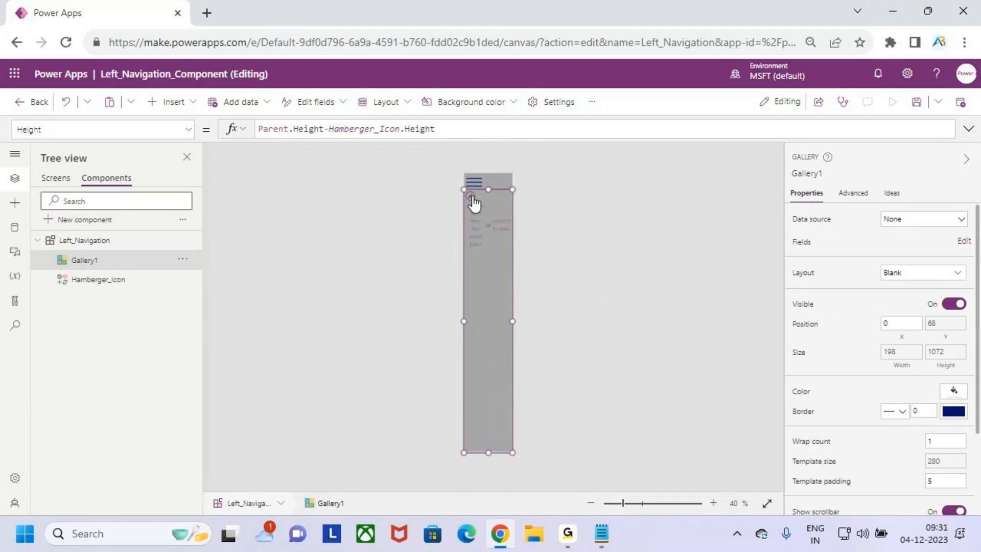
pyautogui.click(471, 197)
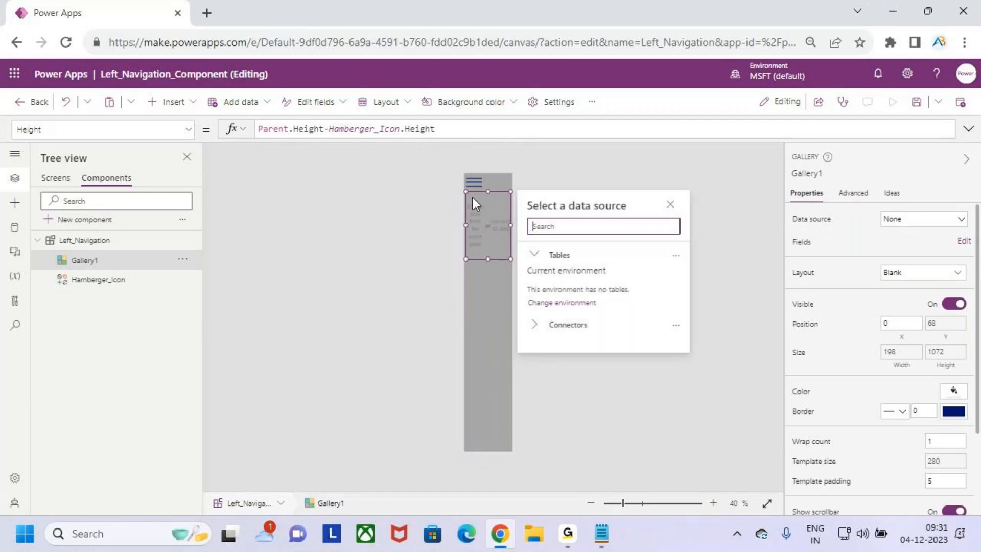
pyautogui.click(169, 102)
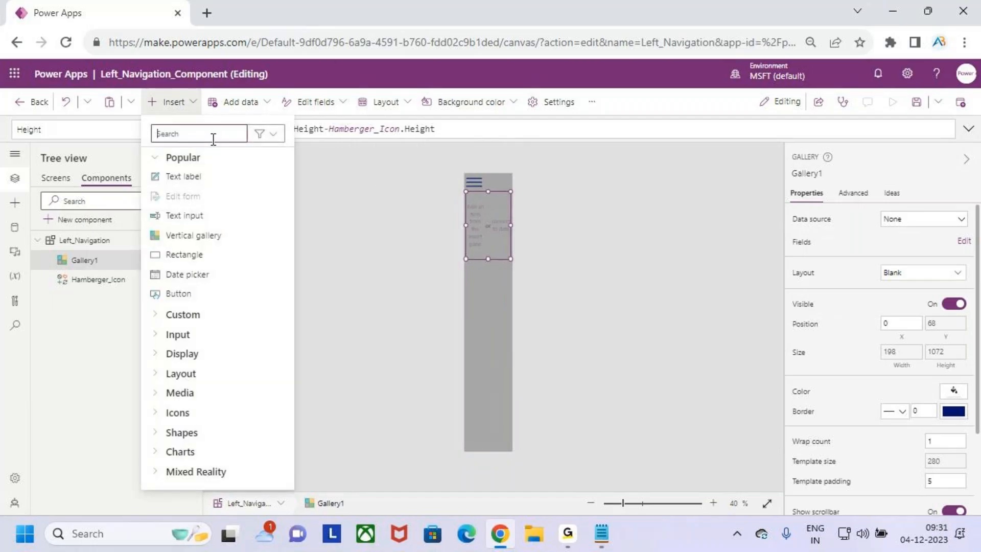
pyautogui.write('add')
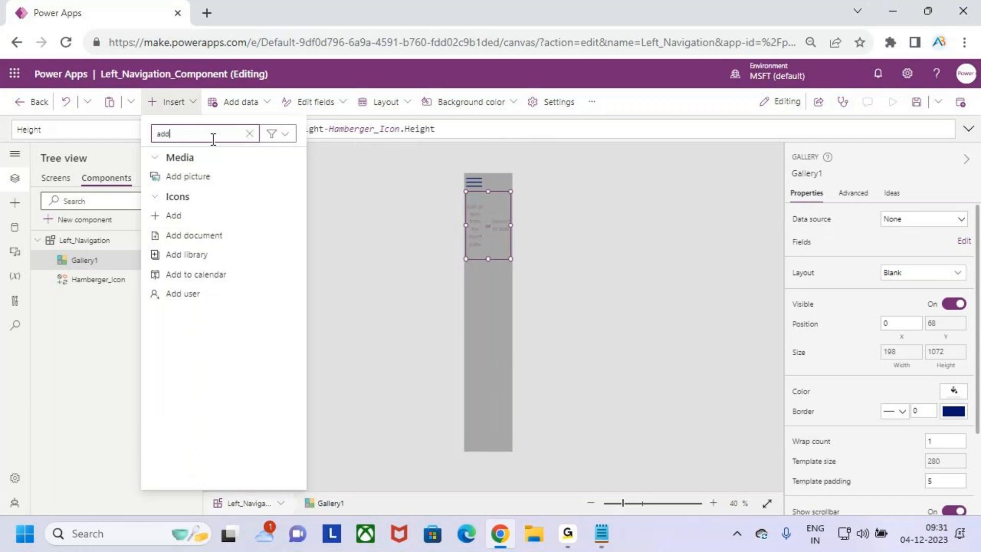
pyautogui.click(196, 218)
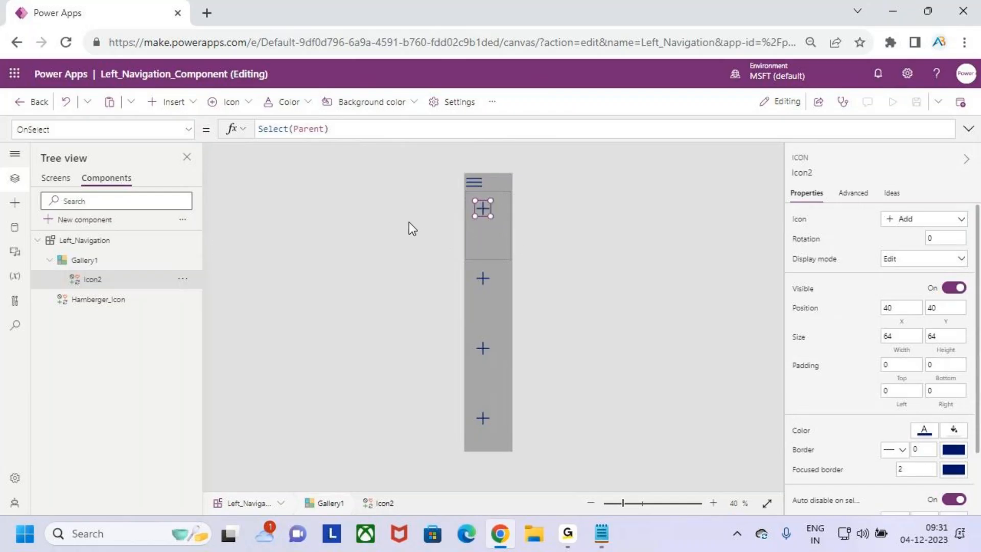
# Step: Set the gallery's Add icon Height property to Parent.TemplateHeight
pyautogui.click(945, 346)
pyautogui.moveTo(290, 121); pyautogui.dragTo(254, 130)
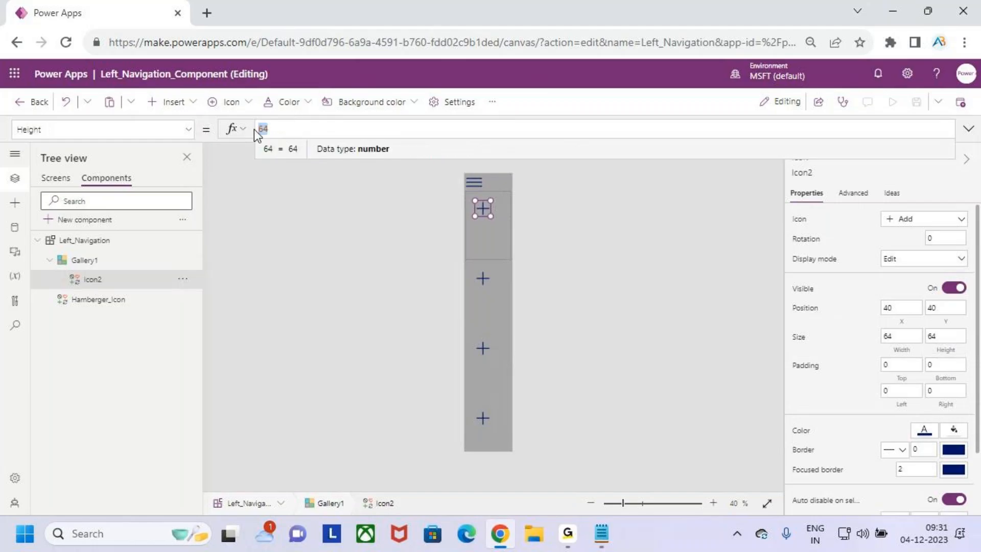
pyautogui.write('parent')
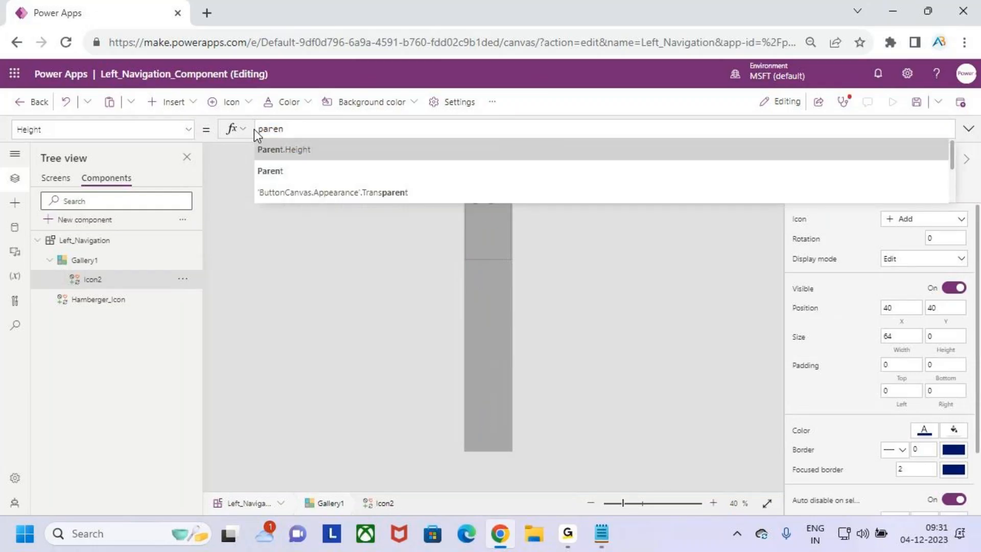
pyautogui.write('.templ')
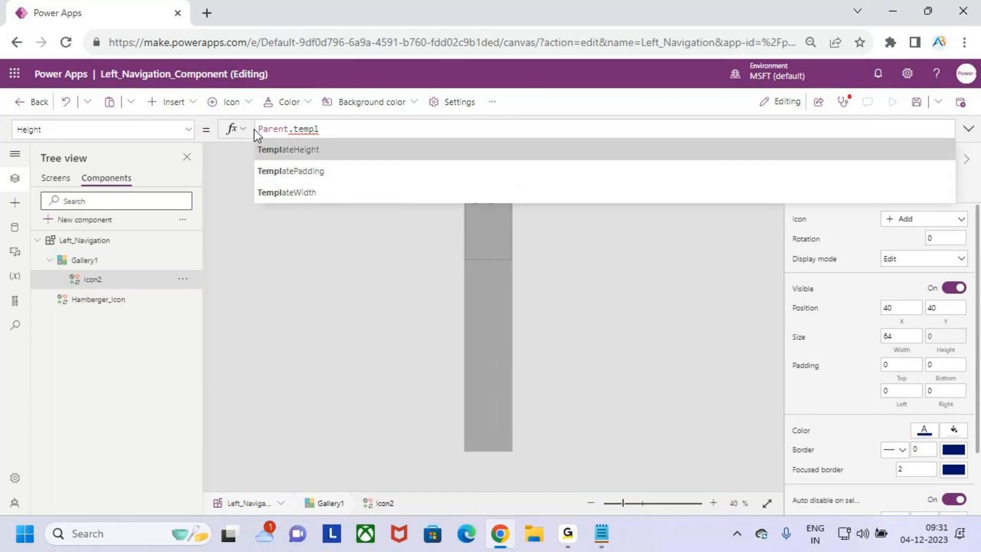
pyautogui.press('Tab')
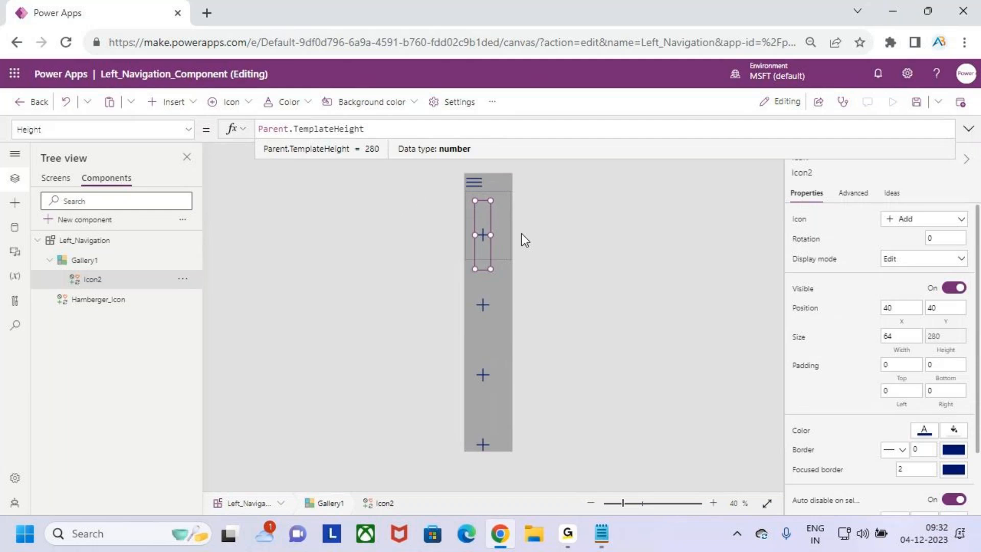
# Step: Set the Add icon's Width property to Hamberger_Icon.Width
pyautogui.click(907, 343)
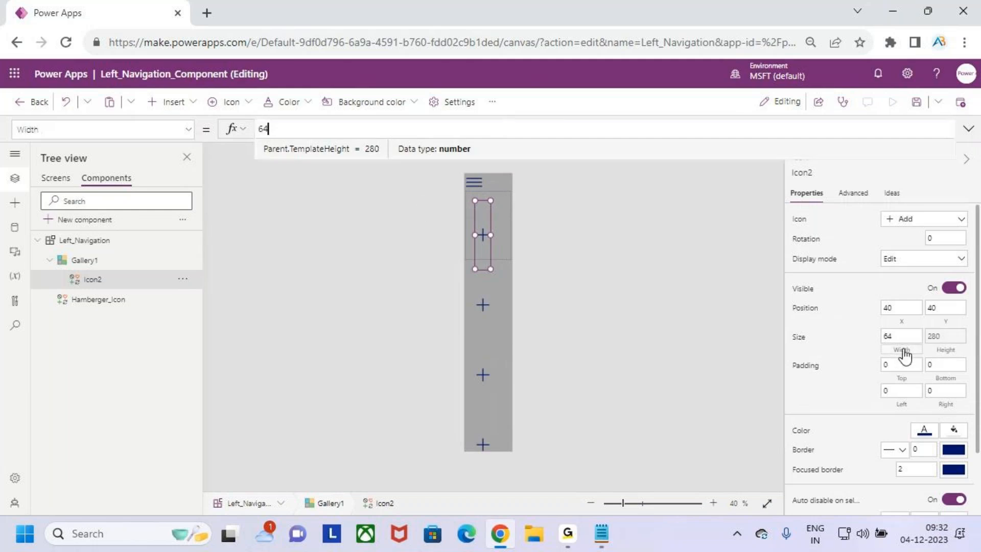
pyautogui.moveTo(291, 131); pyautogui.dragTo(249, 135)
pyautogui.press('BackSpace')
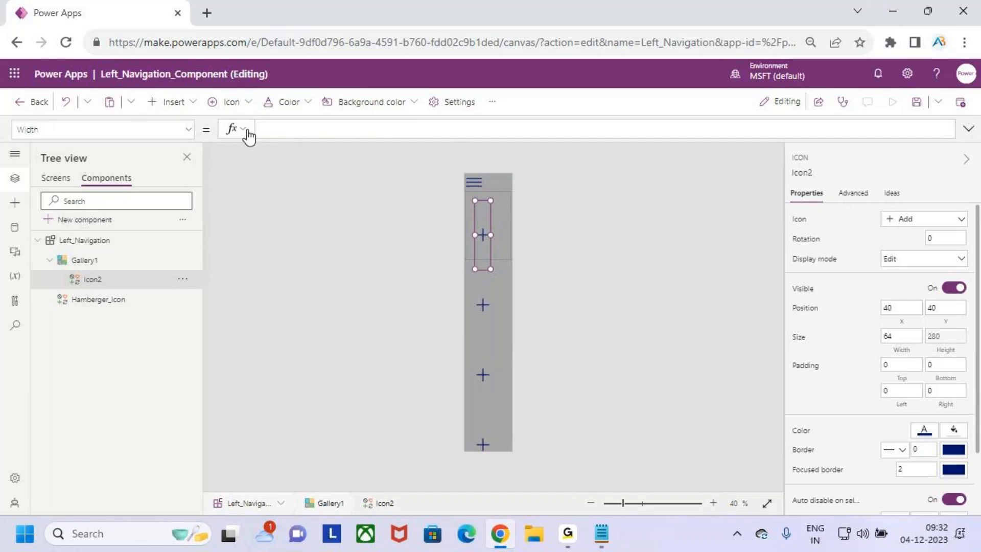
pyautogui.hotkey('ctrl', '2')
pyautogui.moveTo(459, 172); pyautogui.dragTo(488, 189)
pyautogui.press('Escape')
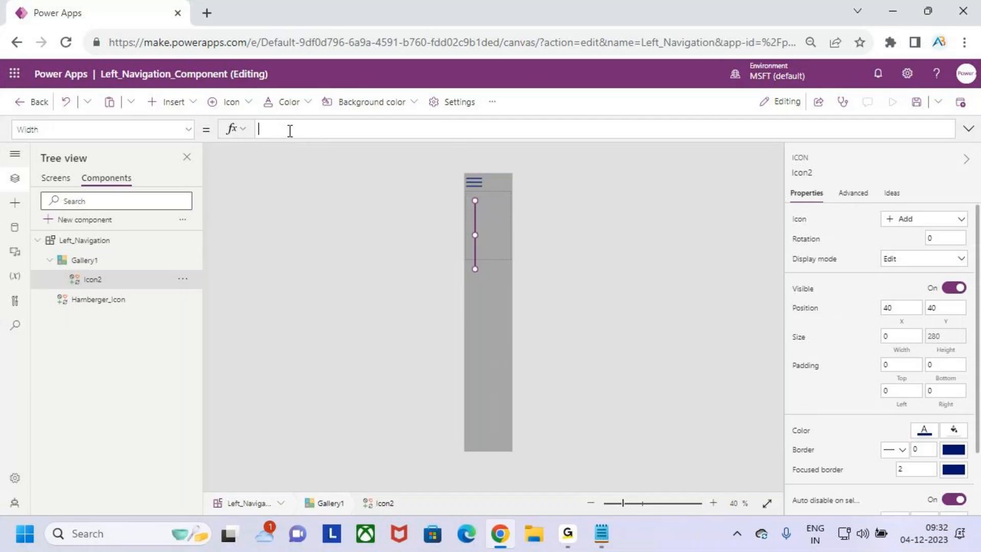
pyautogui.write('ham')
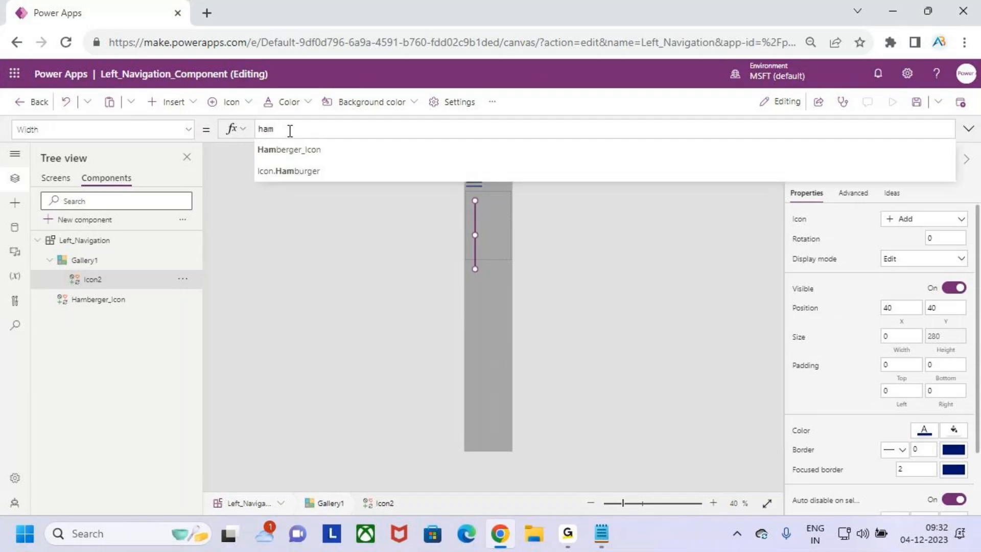
pyautogui.press('Tab')
pyautogui.write('.w')
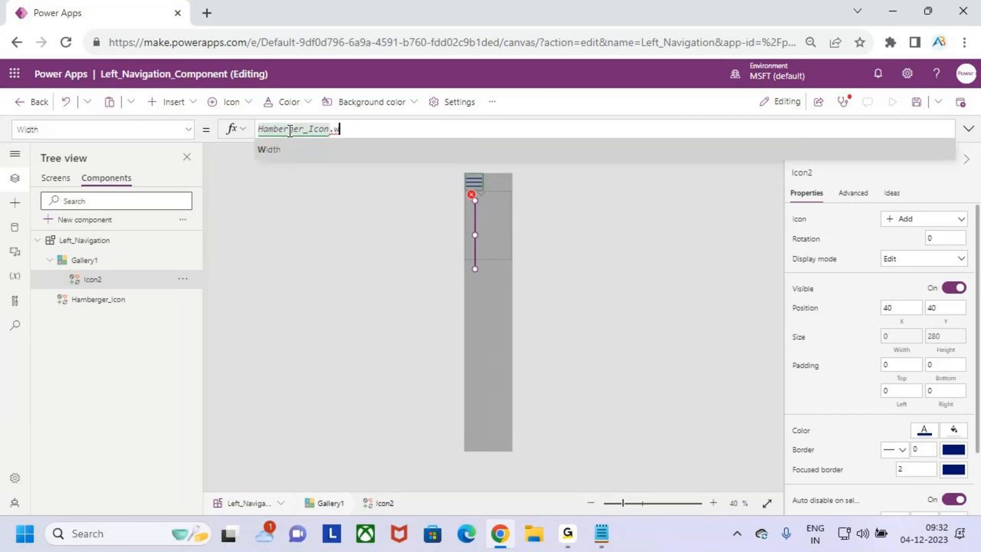
pyautogui.press('Tab')
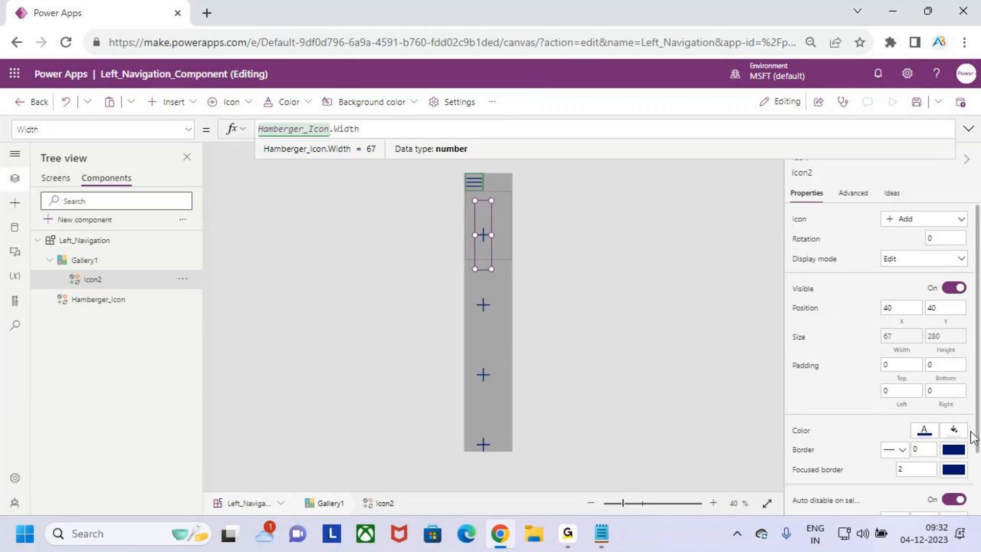
# Step: Set the Add icon's X position to Hamberger_Icon.X so it lines up with the hamburger icon
pyautogui.click(908, 313)
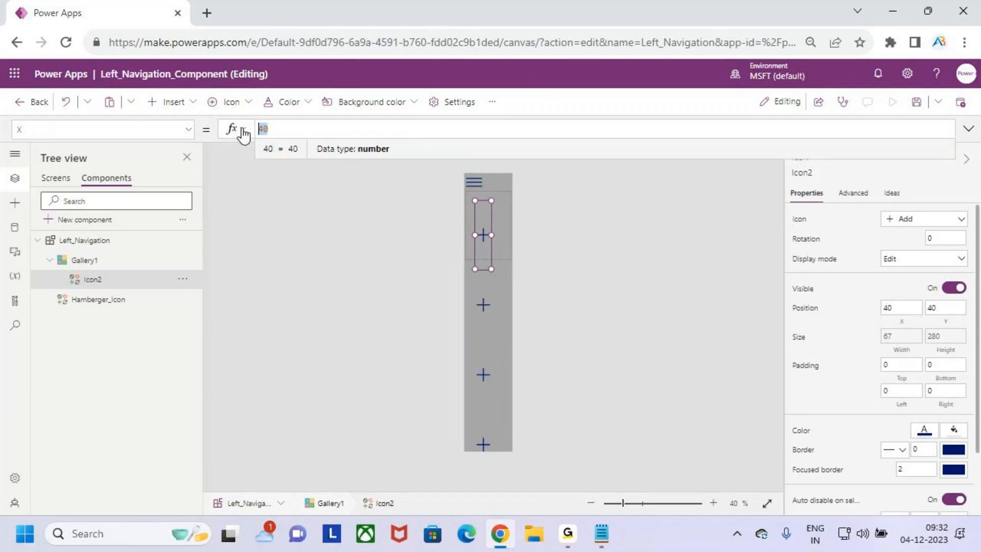
pyautogui.press('BackSpace')
pyautogui.press('BackSpace')
pyautogui.write('hamber')
pyautogui.press('BackSpace')
pyautogui.press('BackSpace')
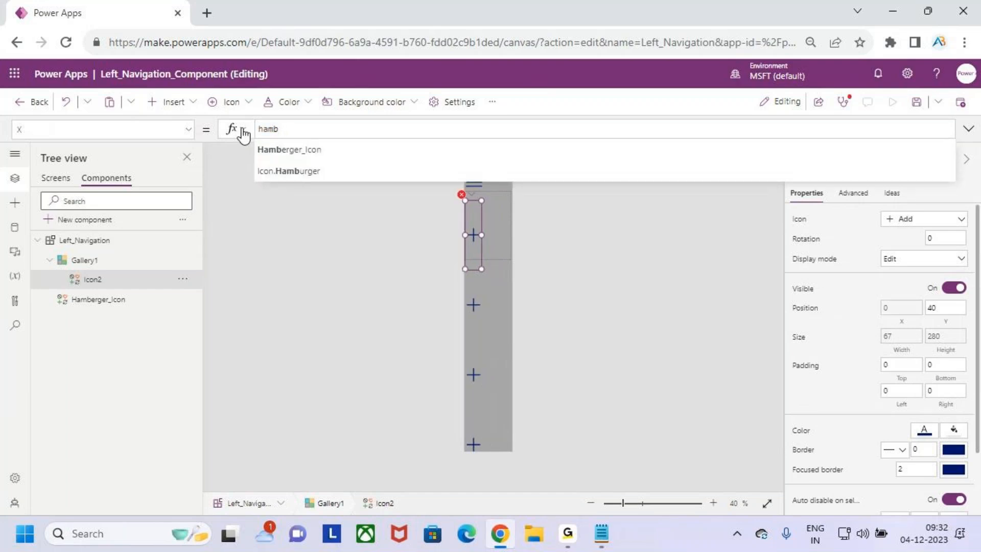
pyautogui.press('Tab')
pyautogui.write('.x')
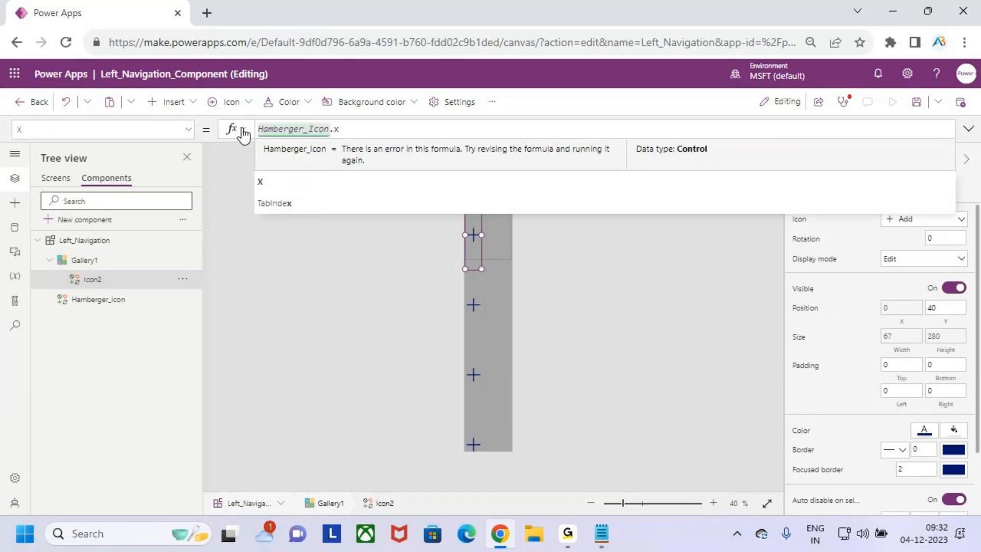
pyautogui.click(281, 151)
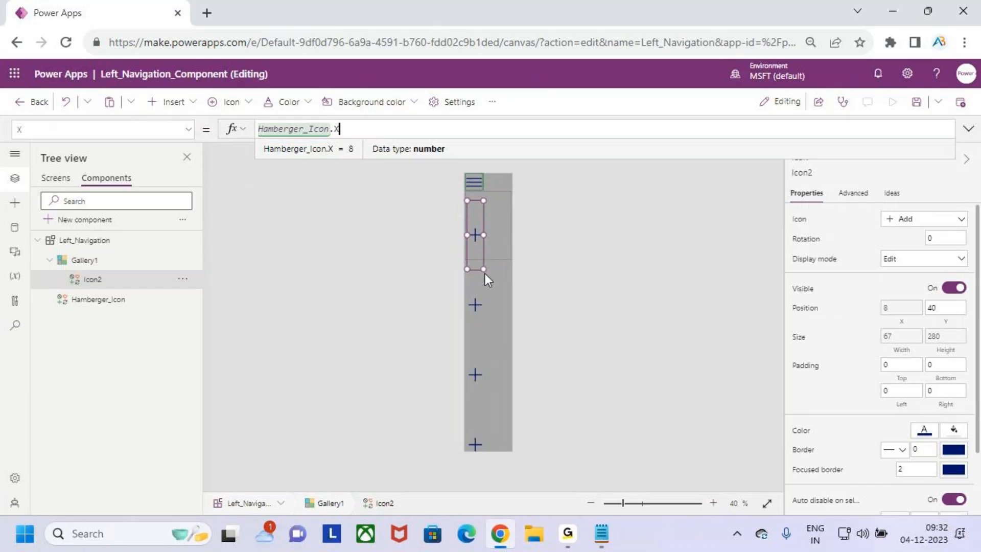
# Step: Shrink the gallery's template cell to a height of about 91 so the menu icons sit close together
pyautogui.scroll(2, 481, 265)
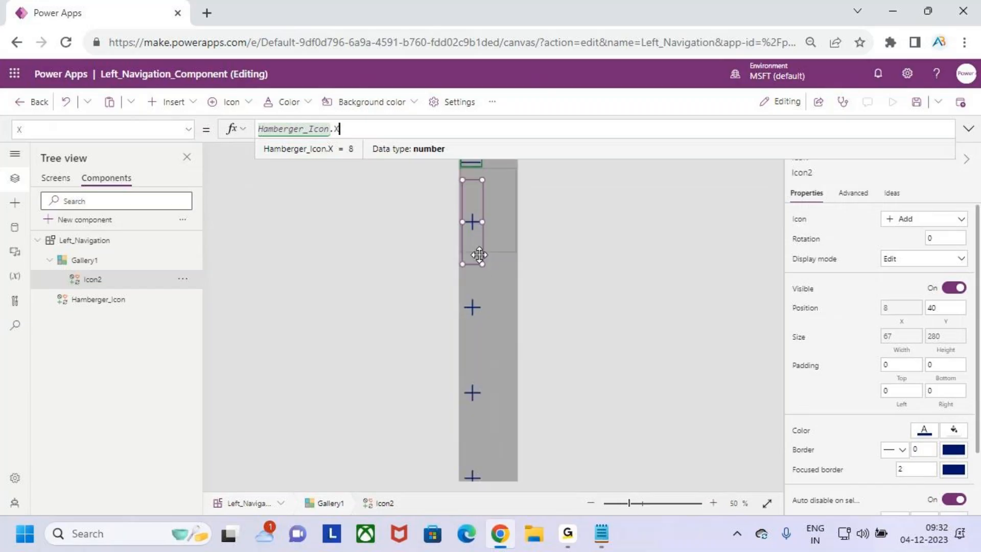
pyautogui.click(504, 223)
pyautogui.click(470, 180)
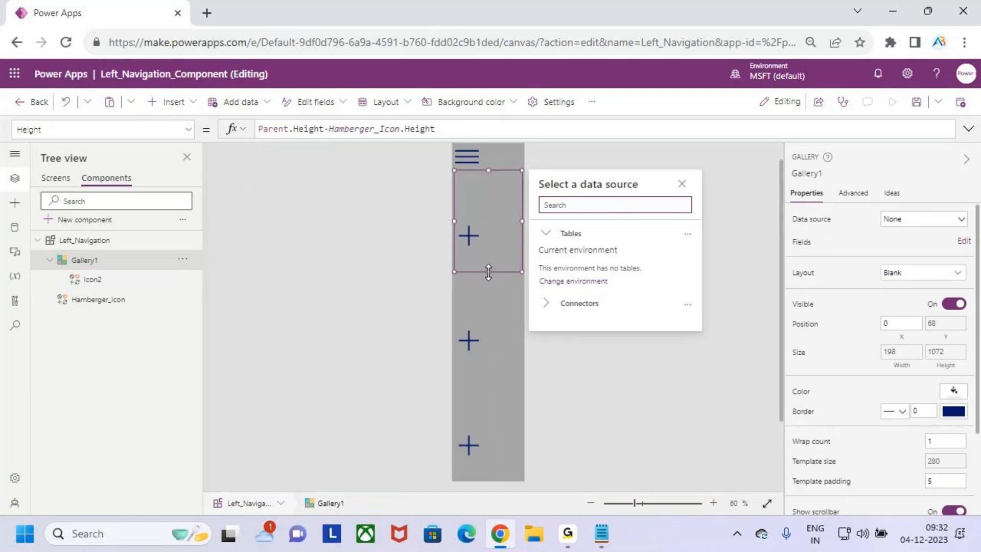
pyautogui.moveTo(489, 272); pyautogui.dragTo(486, 215)
pyautogui.click(470, 210)
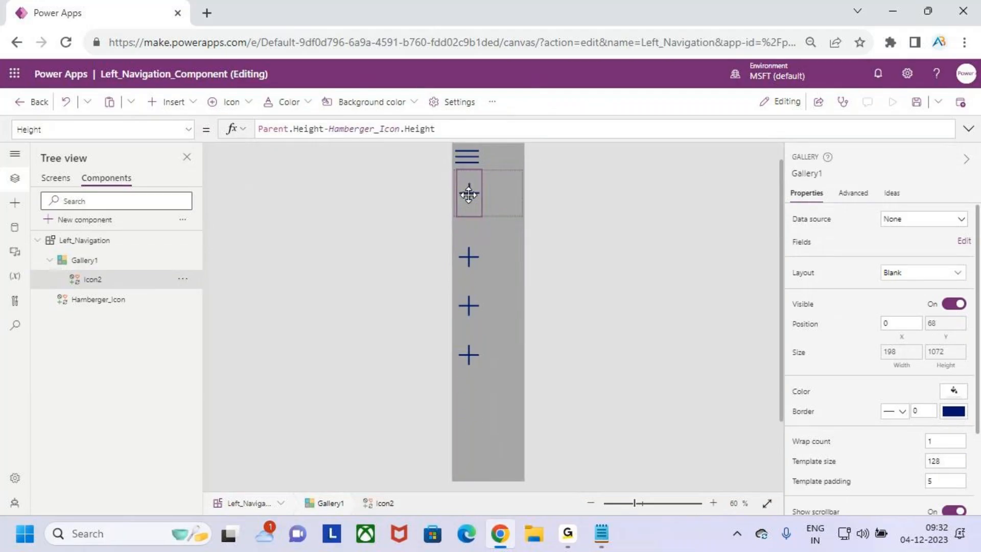
pyautogui.click(495, 205)
pyautogui.moveTo(488, 215); pyautogui.dragTo(488, 201)
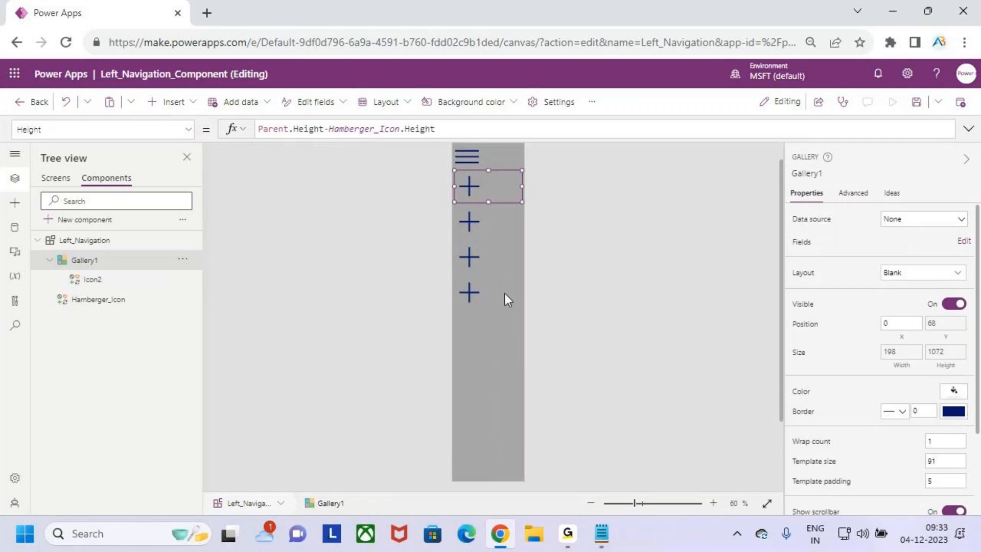
# Step: Deselect the gallery and save the app with the Left_Navigation component's changes
pyautogui.click(492, 369)
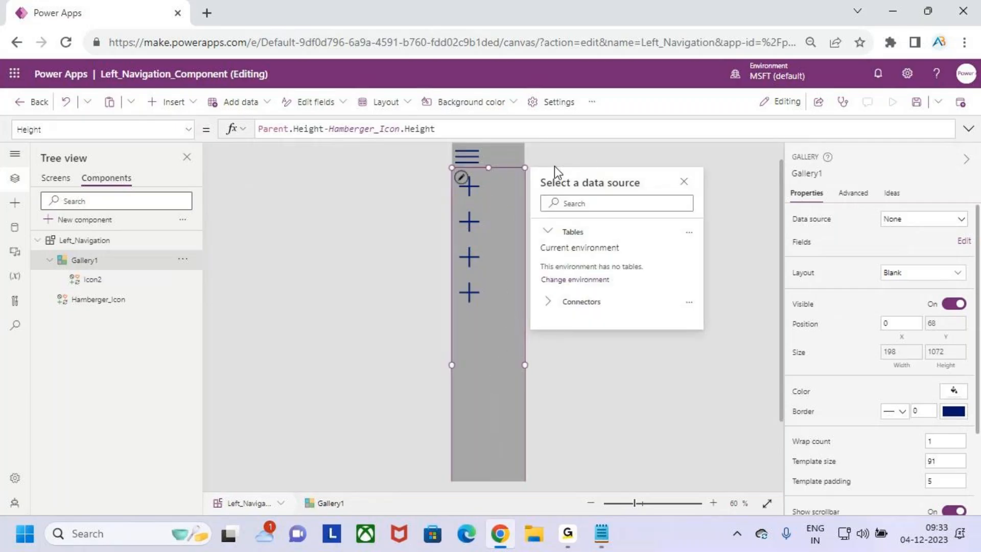
pyautogui.click(588, 155)
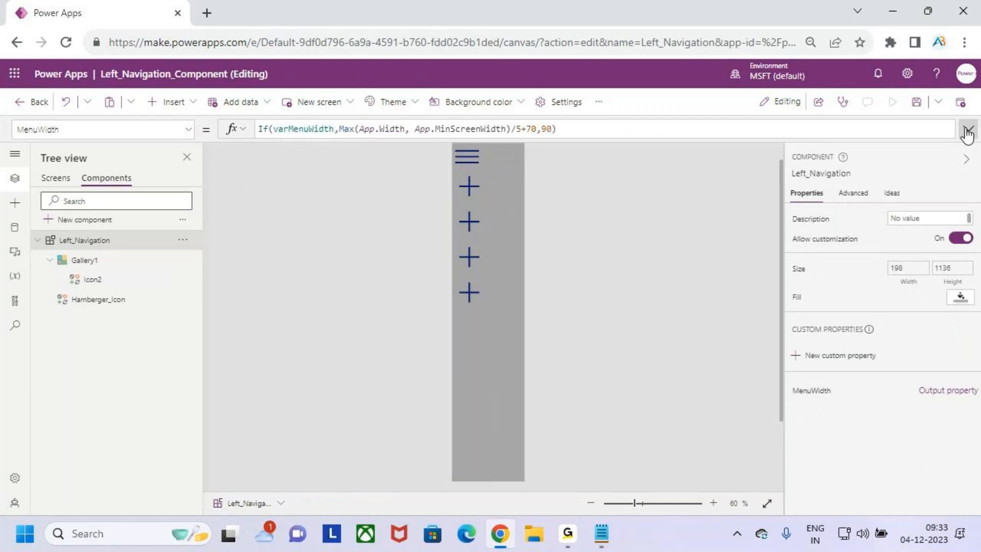
pyautogui.click(917, 101)
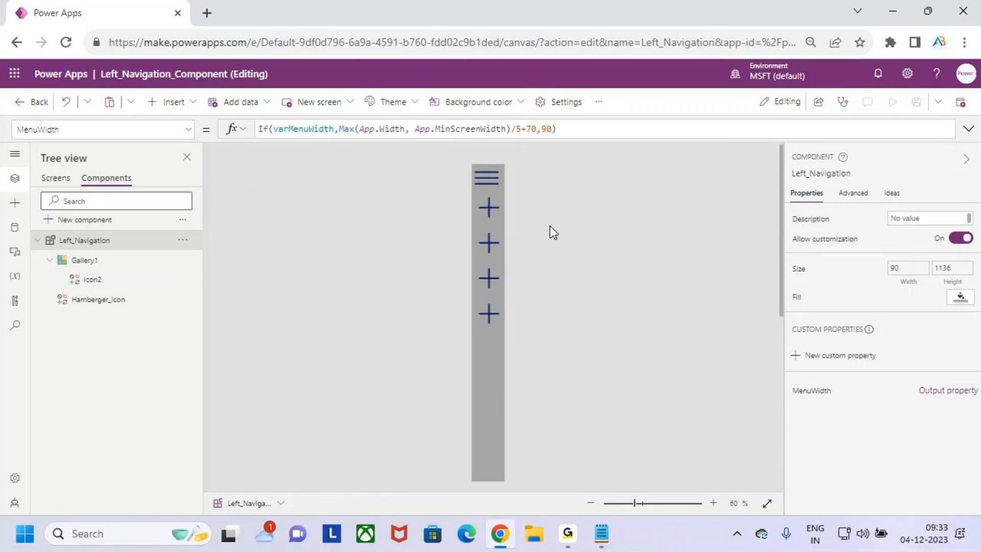
# Step: Test the hamburger icon by toggling the Left_Navigation component between its collapsed and expanded widths
pyautogui.click(487, 177)
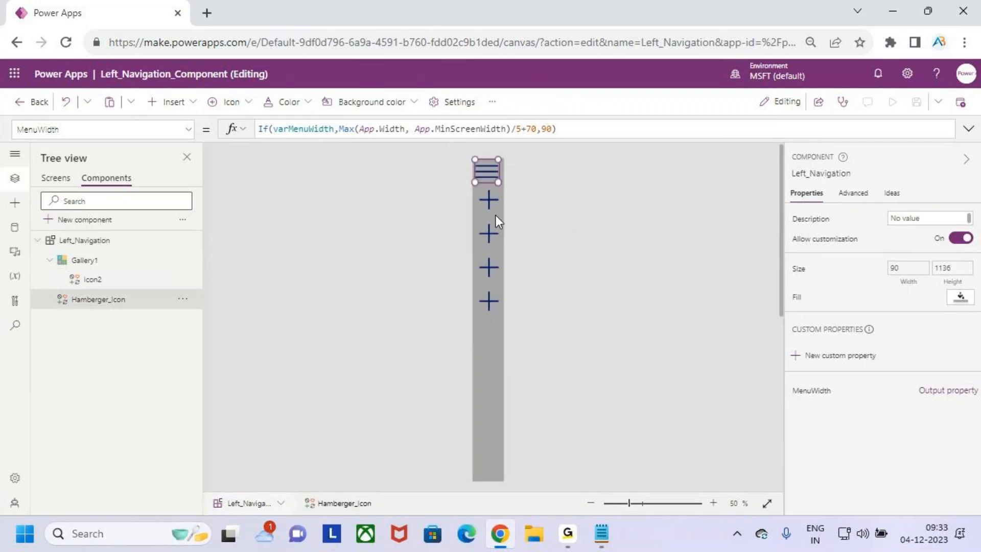
pyautogui.click(551, 230)
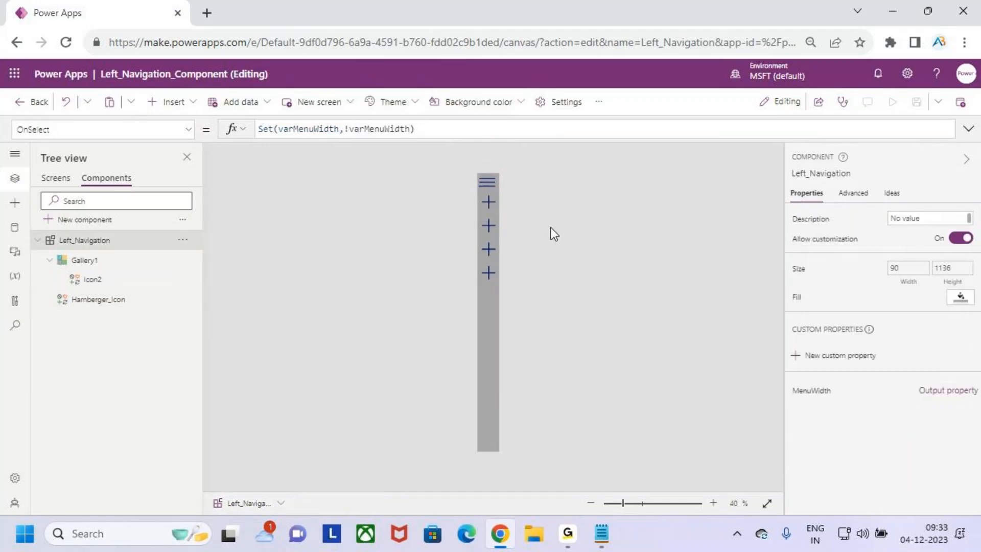
pyautogui.keyDown('alt'); pyautogui.click(488, 183); pyautogui.keyUp('alt')
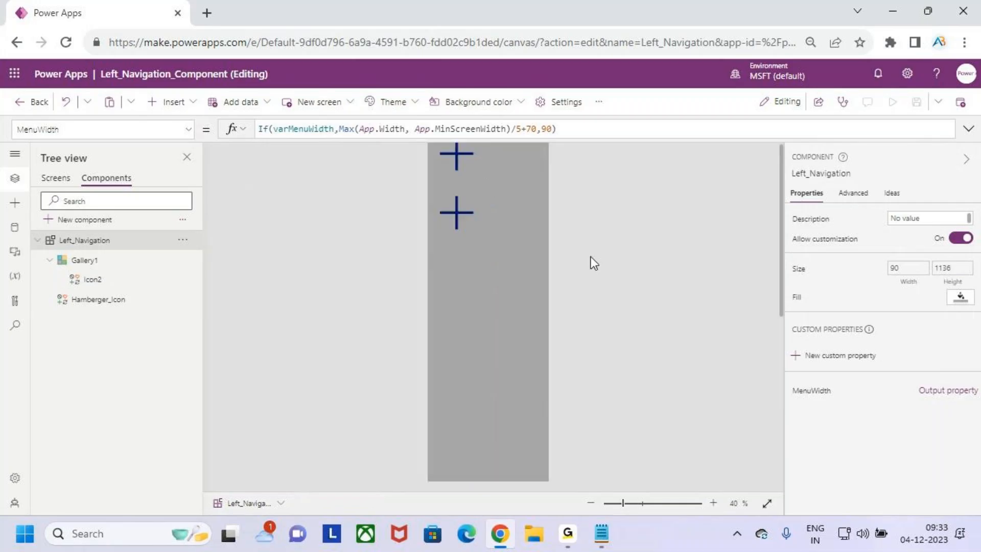
pyautogui.click(508, 365)
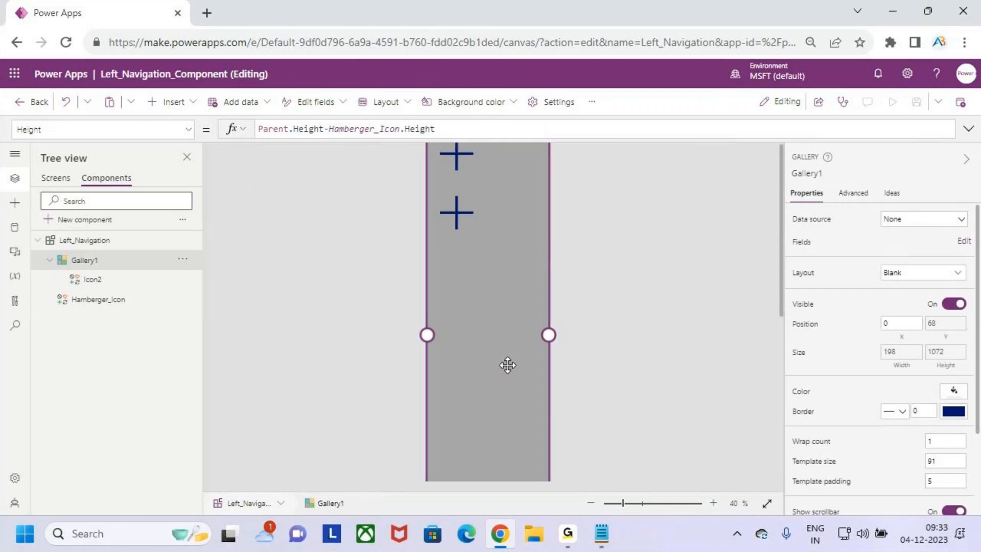
pyautogui.scroll(-5, 507, 365)
pyautogui.scroll(1, 511, 366)
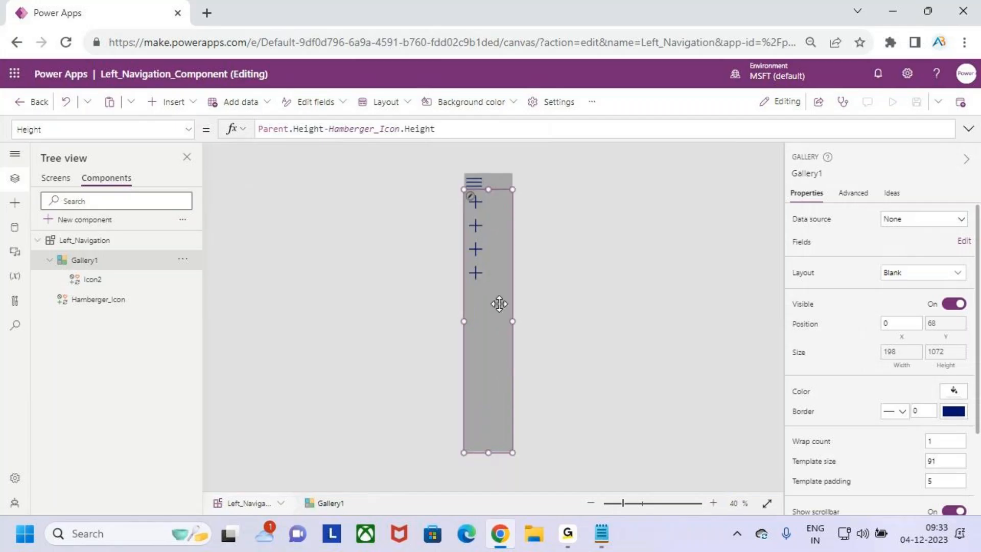
pyautogui.keyDown('alt'); pyautogui.click(475, 182); pyautogui.keyUp('alt')
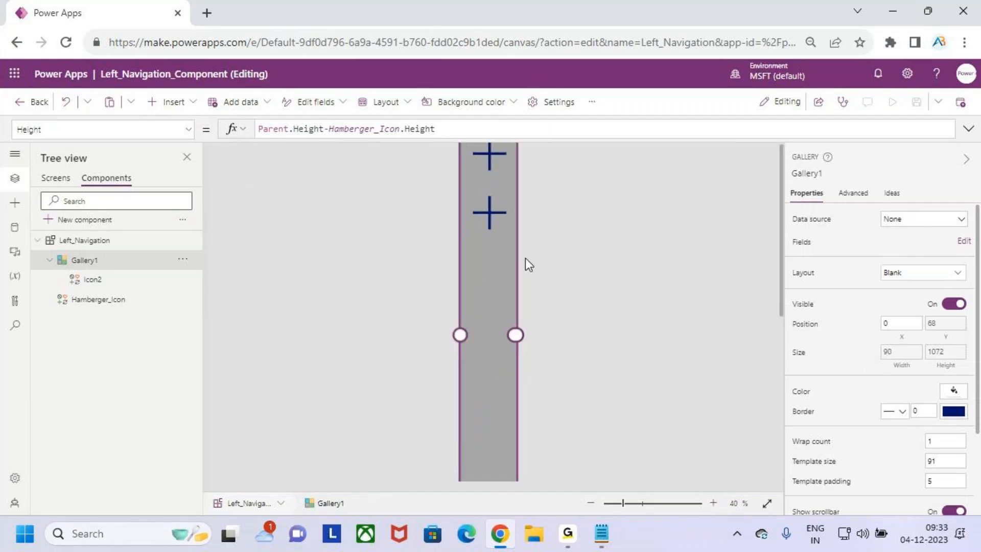
pyautogui.scroll(-1, 525, 259)
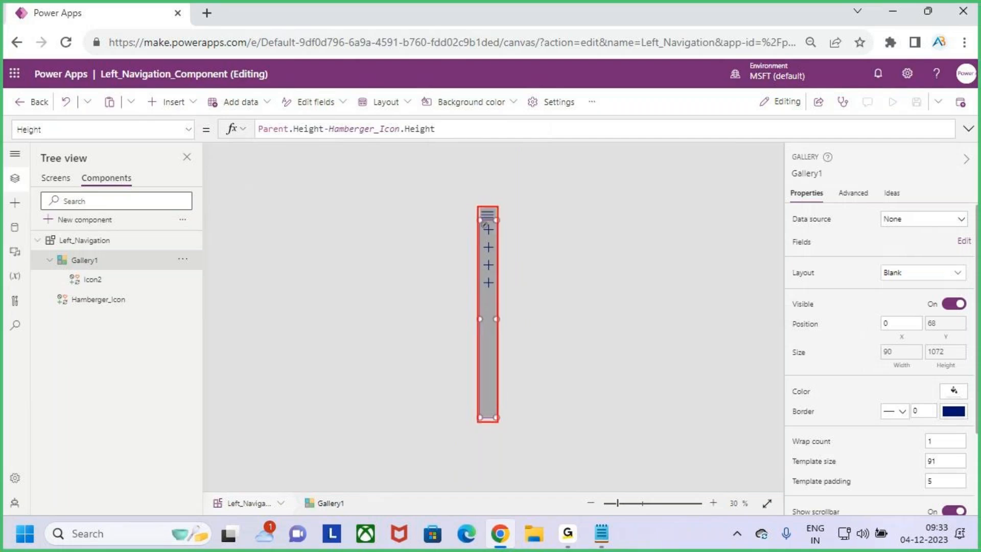
pyautogui.keyDown('alt'); pyautogui.click(489, 220); pyautogui.keyUp('alt')
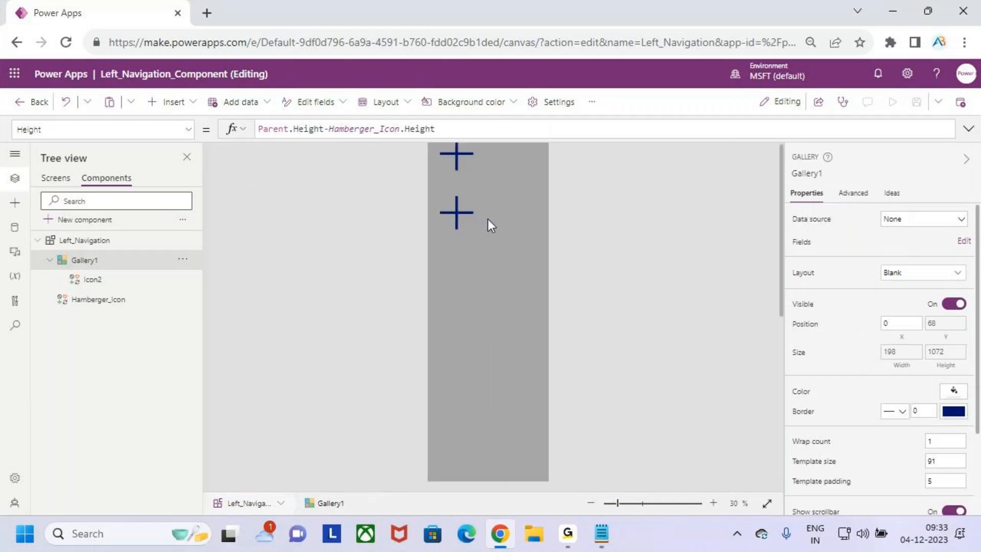
pyautogui.scroll(-6, 490, 279)
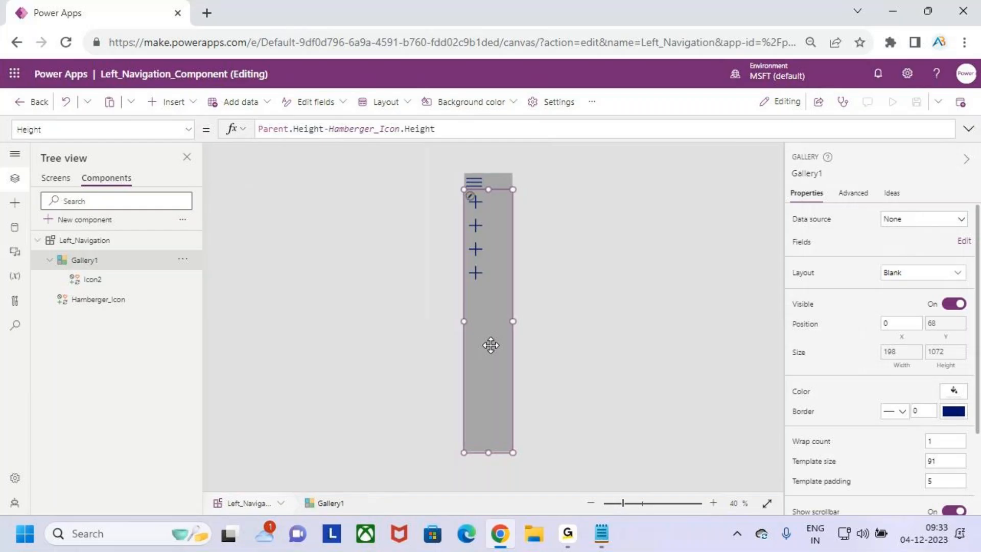
# Step: Insert a text label into the item template of Gallery1
pyautogui.click(473, 202)
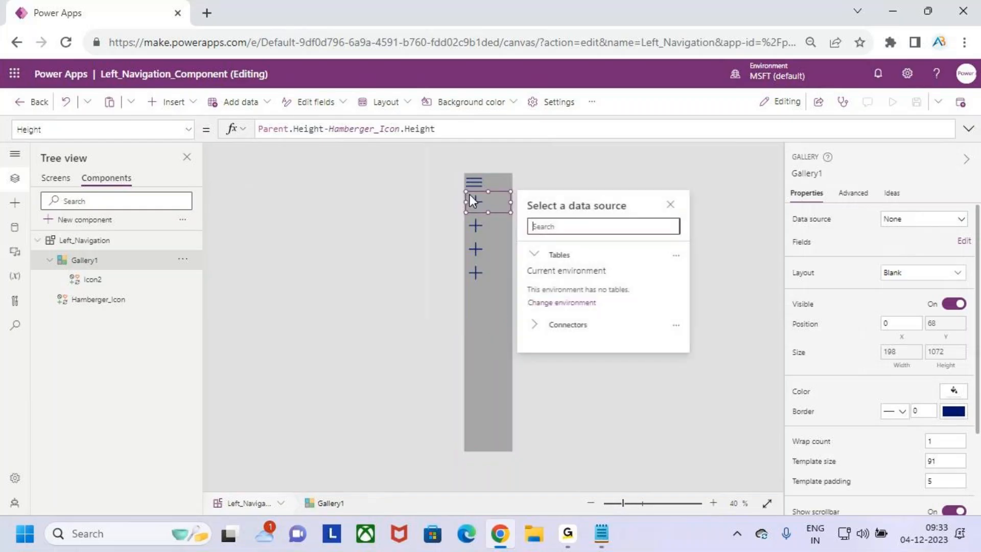
pyautogui.click(173, 101)
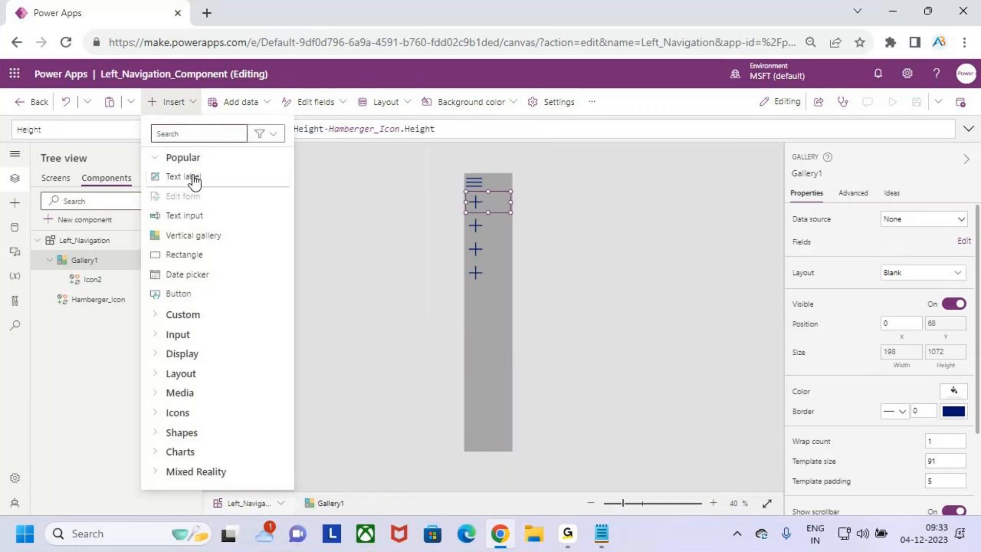
pyautogui.press('Escape')
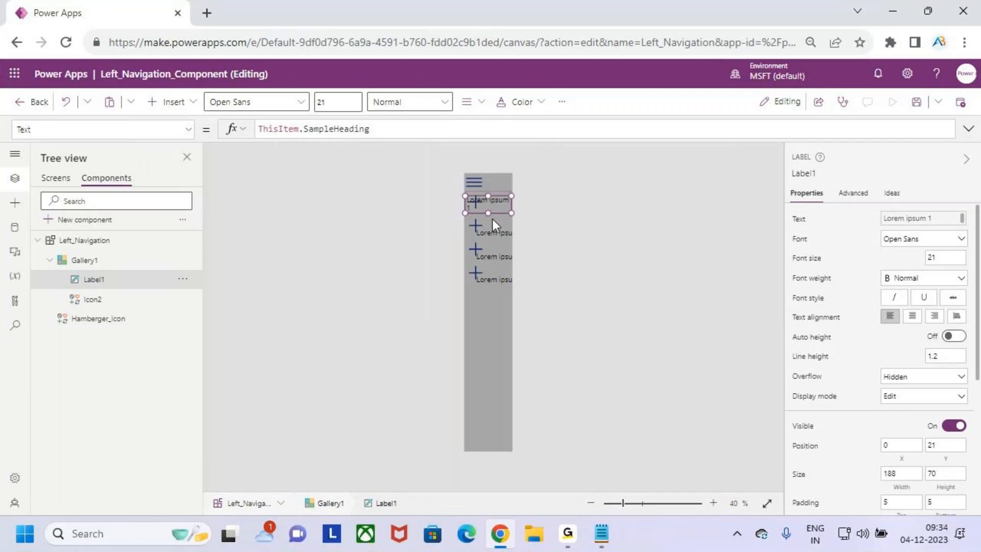
# Step: Set the width of the new gallery label, Label1, to the formula Parent.Width
pyautogui.click(127, 306)
pyautogui.click(113, 281)
pyautogui.scroll(-3, 908, 333)
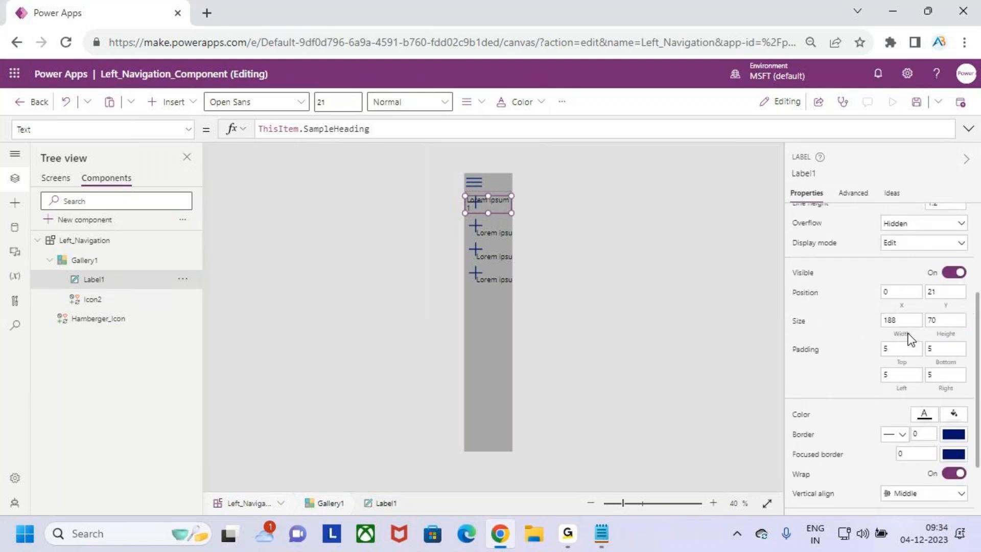
pyautogui.click(904, 336)
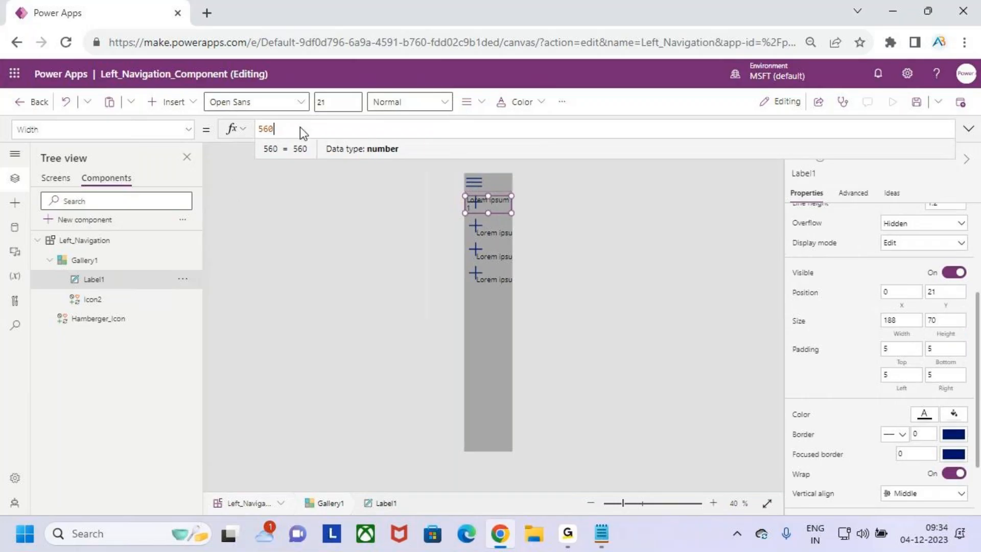
pyautogui.press('BackSpace')
pyautogui.press('BackSpace')
pyautogui.press('BackSpace')
pyautogui.write('parent.Width')
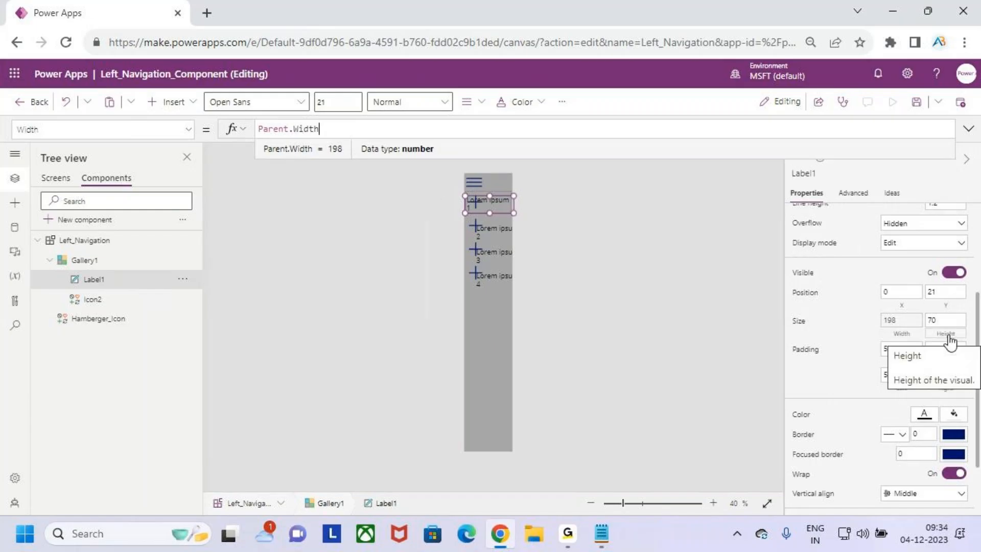
# Step: Set Label1's height to the formula Parent.TemplateHeight
pyautogui.click(946, 320)
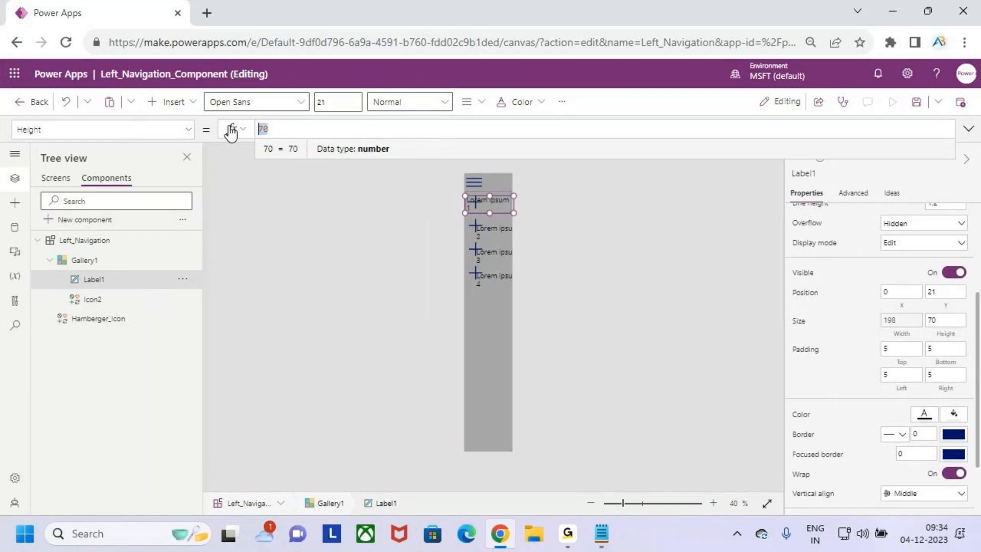
pyautogui.write('parent')
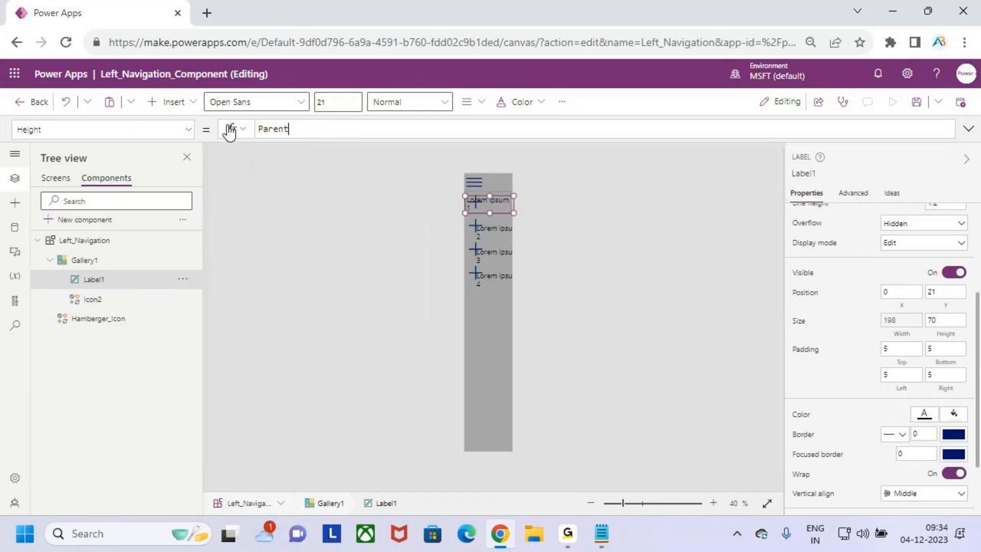
pyautogui.write('.tem')
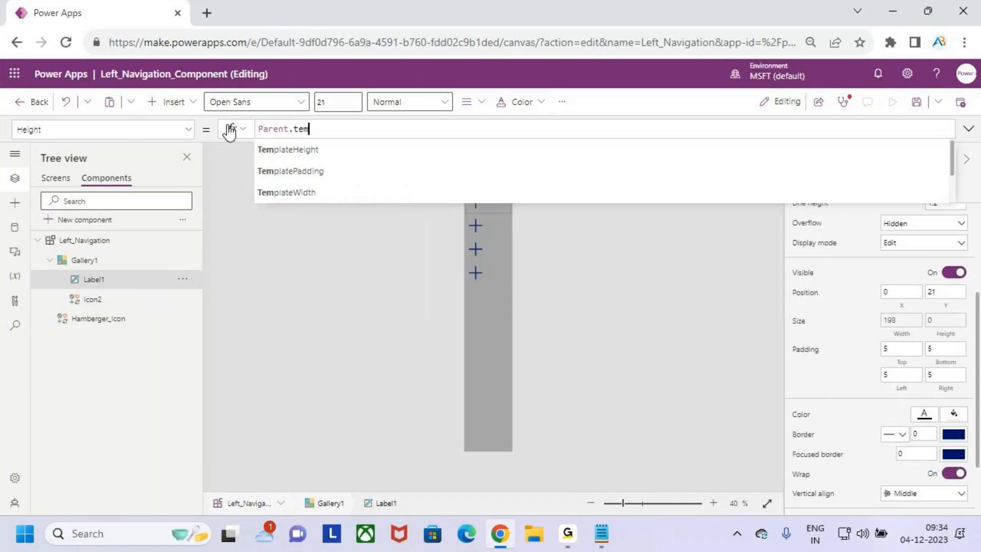
pyautogui.press('Tab')
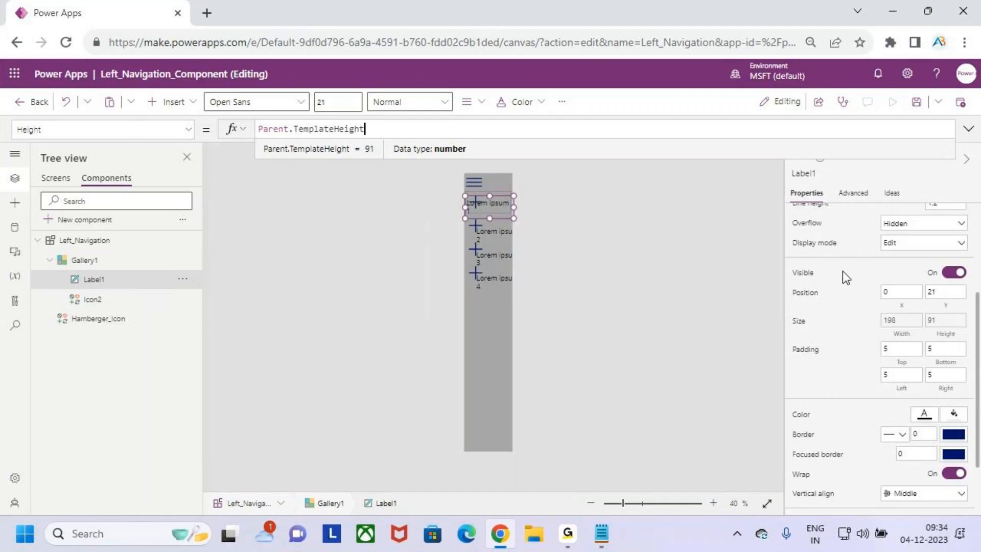
# Step: Set Label1's X position to the formula Hamberger_Icon.X
pyautogui.click(908, 307)
pyautogui.doubleClick(285, 130)
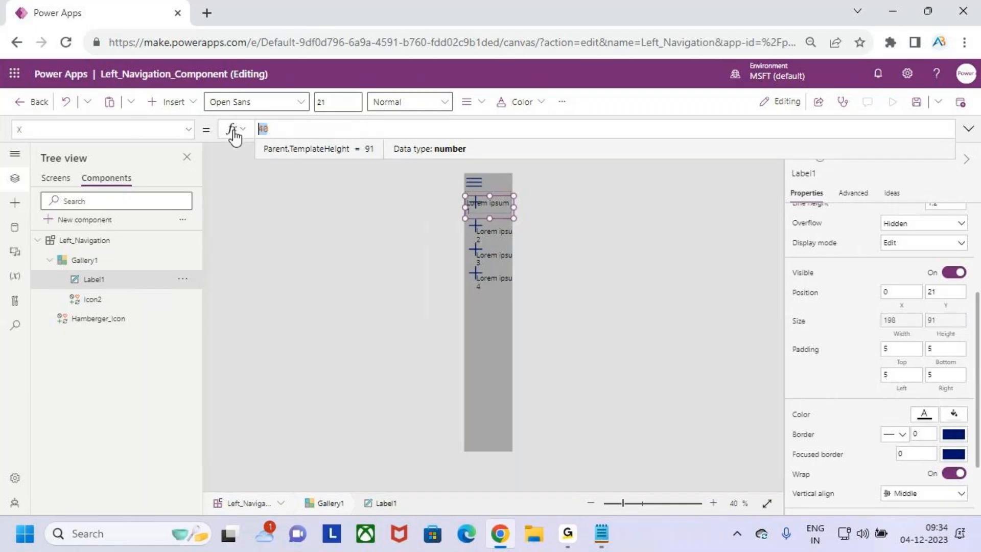
pyautogui.write('hambe')
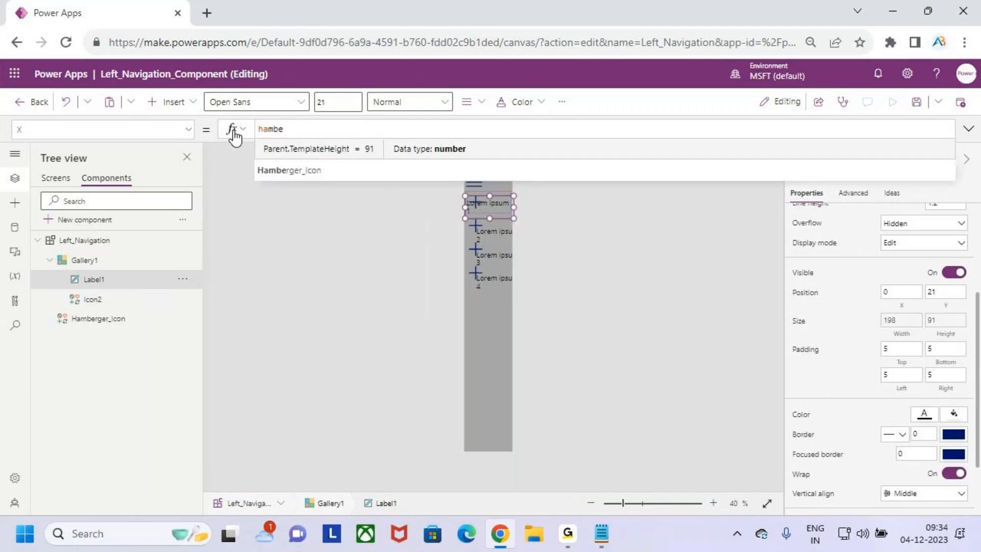
pyautogui.press('Tab')
pyautogui.write('.')
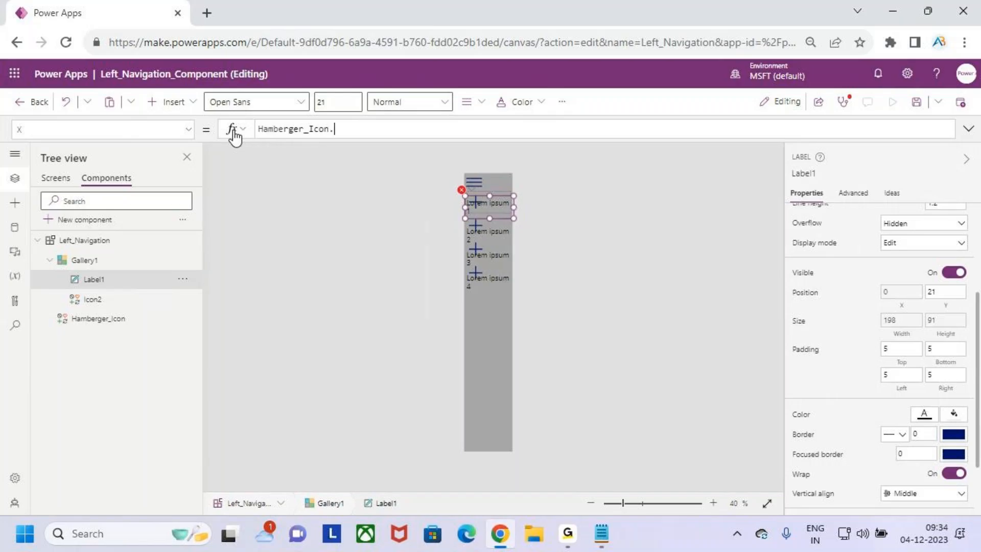
pyautogui.write('x')
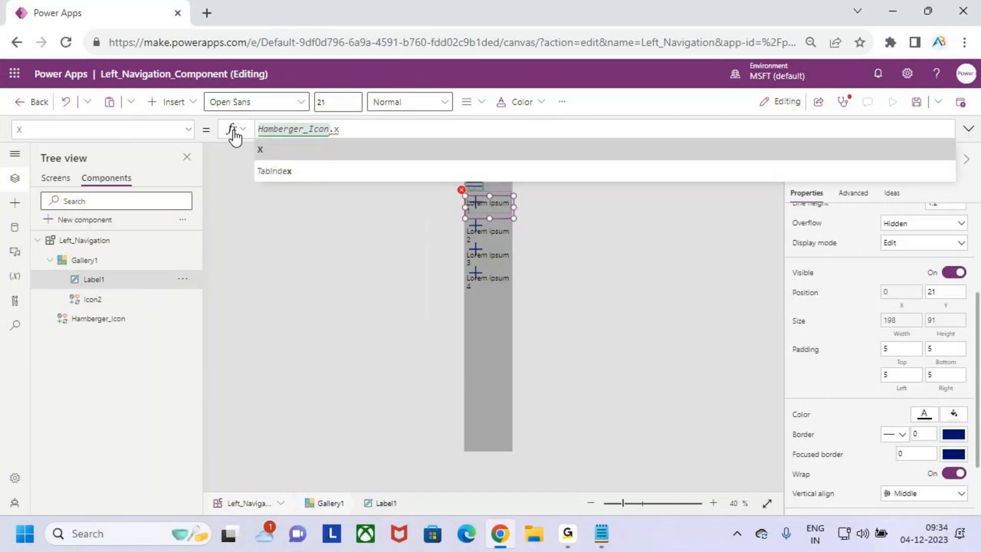
pyautogui.press('Tab')
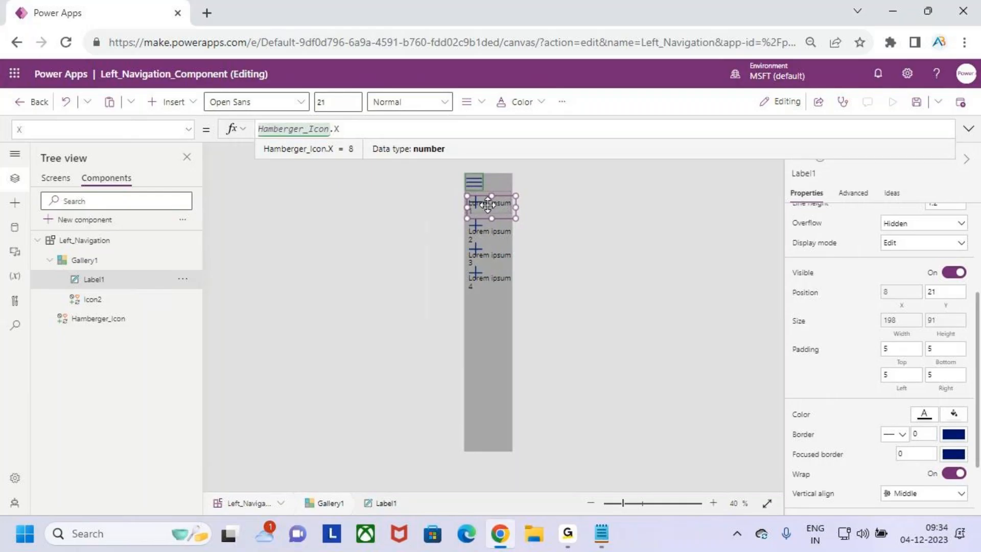
# Step: Move Label1 up to Y 0 in the gallery template and set its X formula back to Hamberger_Icon.X
pyautogui.moveTo(488, 205); pyautogui.dragTo(489, 199)
pyautogui.click(262, 128)
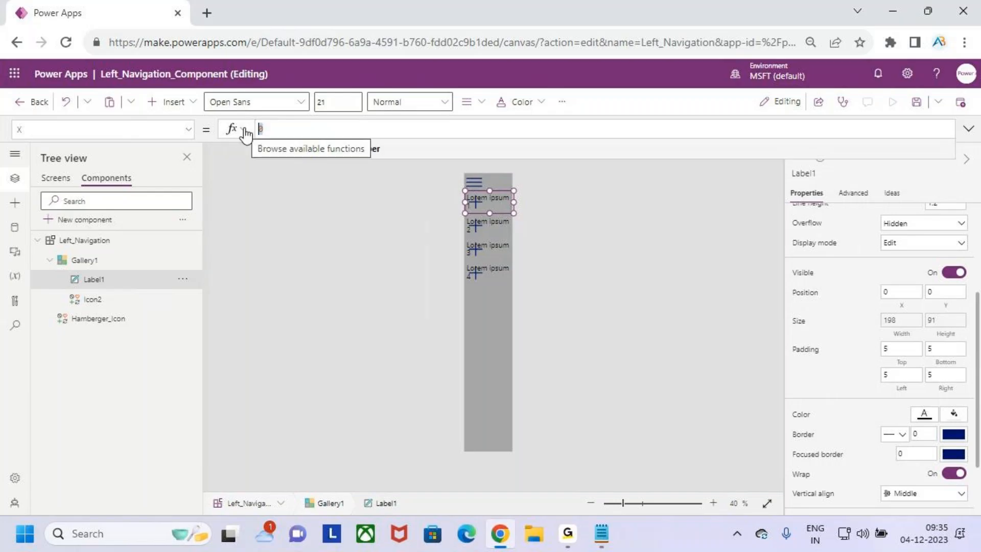
pyautogui.write('hamber')
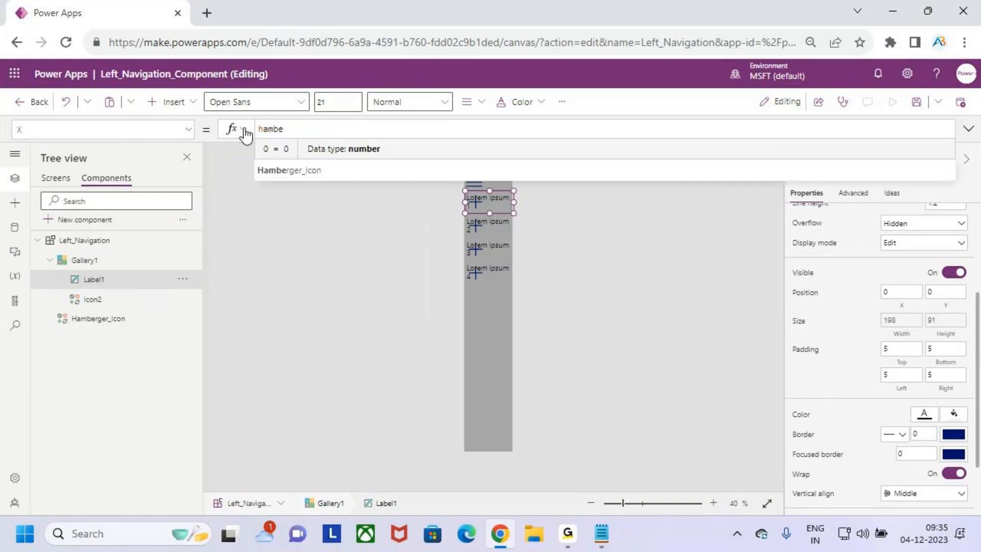
pyautogui.press('Tab')
pyautogui.write('.X')
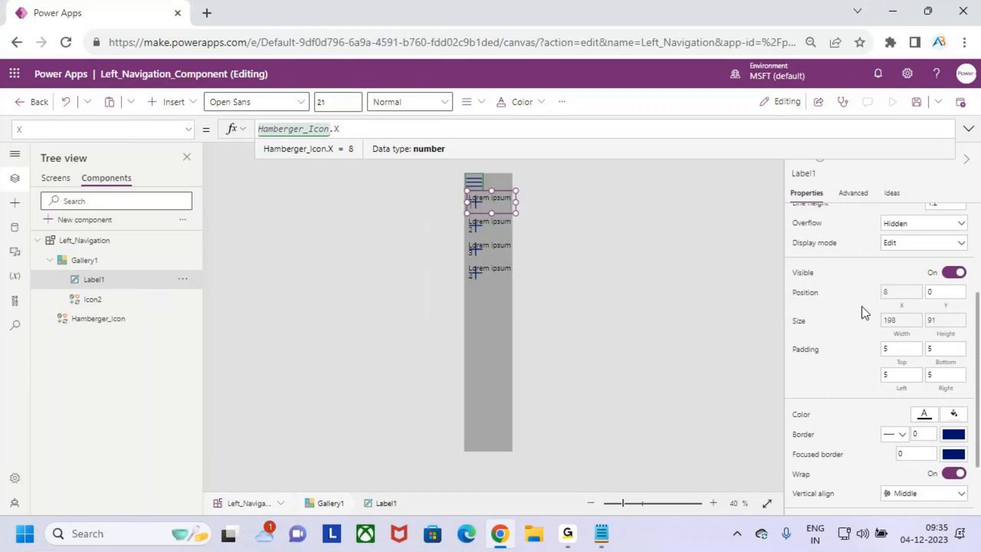
# Step: Set Label1's left padding to 70 so its text clears the gallery icons
pyautogui.click(498, 353)
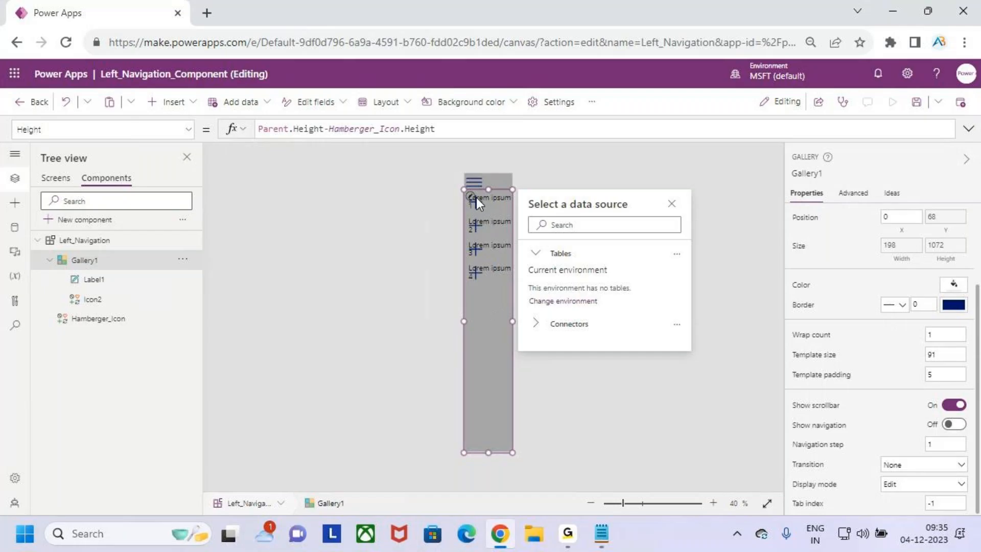
pyautogui.click(105, 280)
pyautogui.scroll(-1, 900, 460)
pyautogui.click(899, 296)
pyautogui.press('BackSpace')
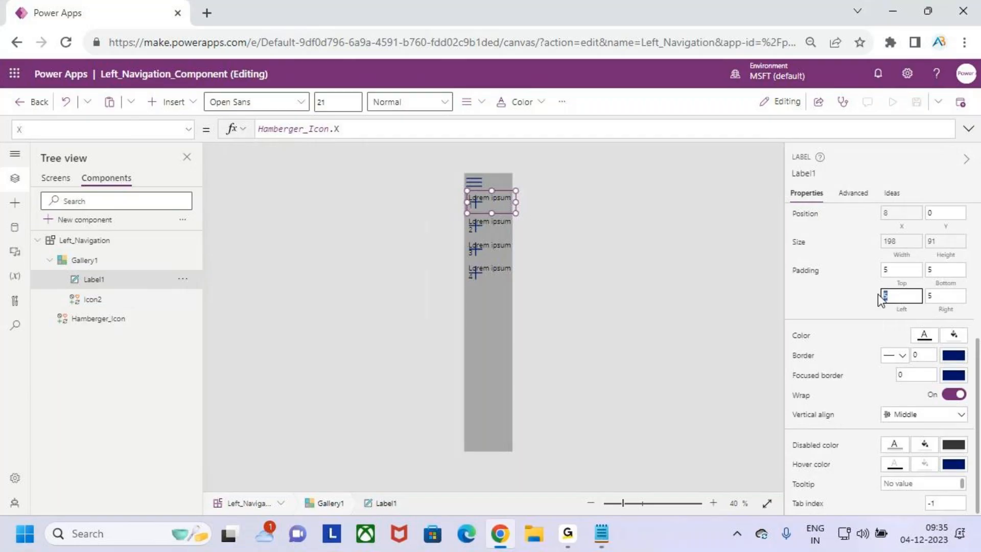
pyautogui.write('70')
pyautogui.press('Return')
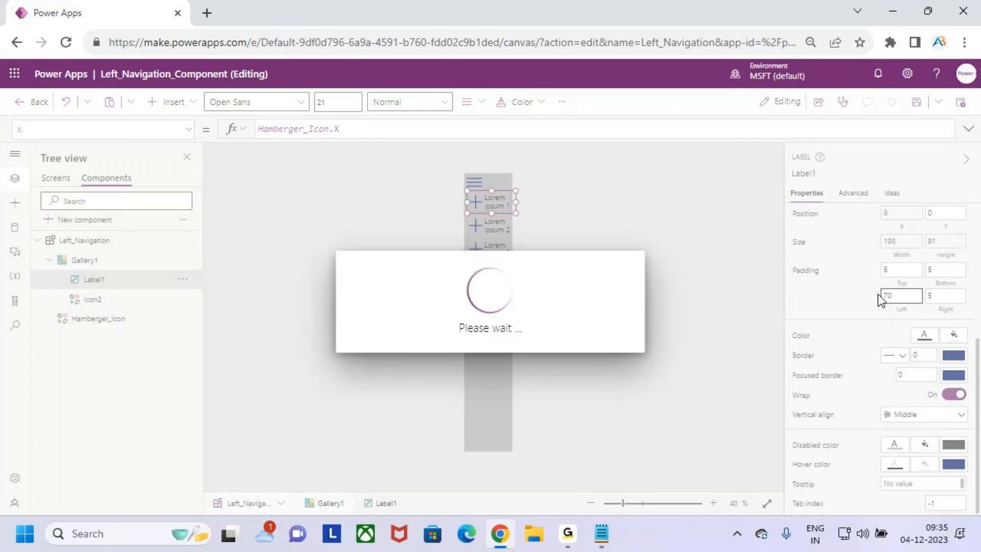
pyautogui.hotkey('ctrl', '2')
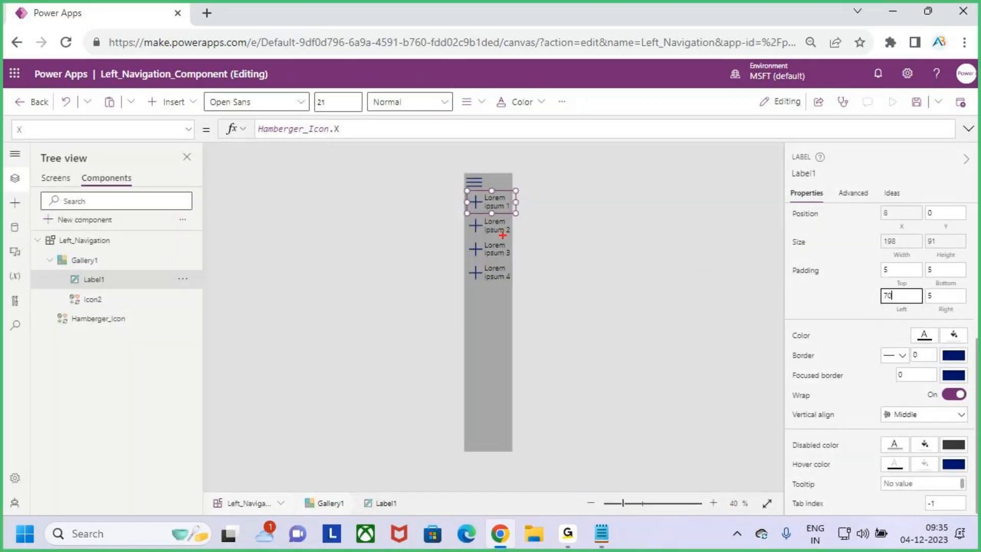
pyautogui.moveTo(485, 179); pyautogui.dragTo(484, 448)
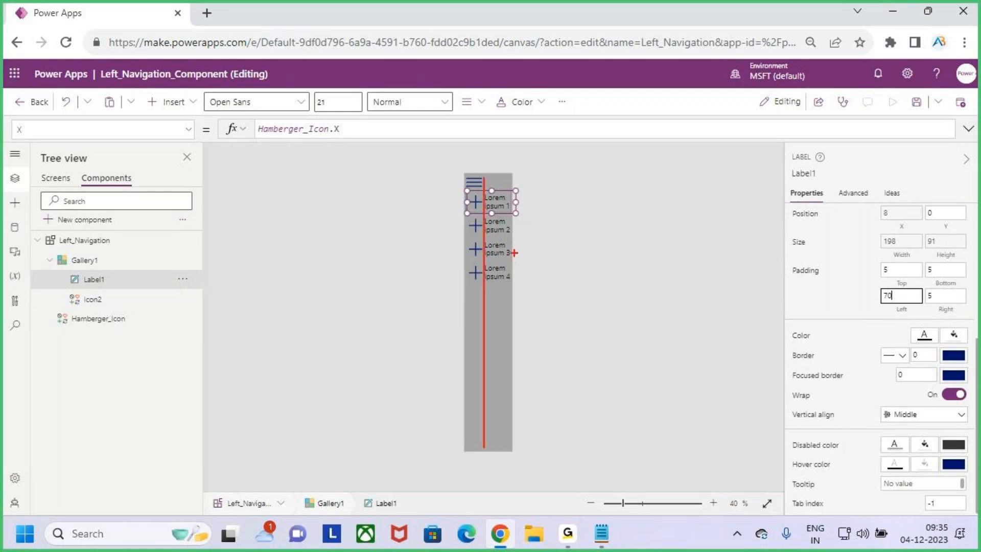
pyautogui.press('Escape')
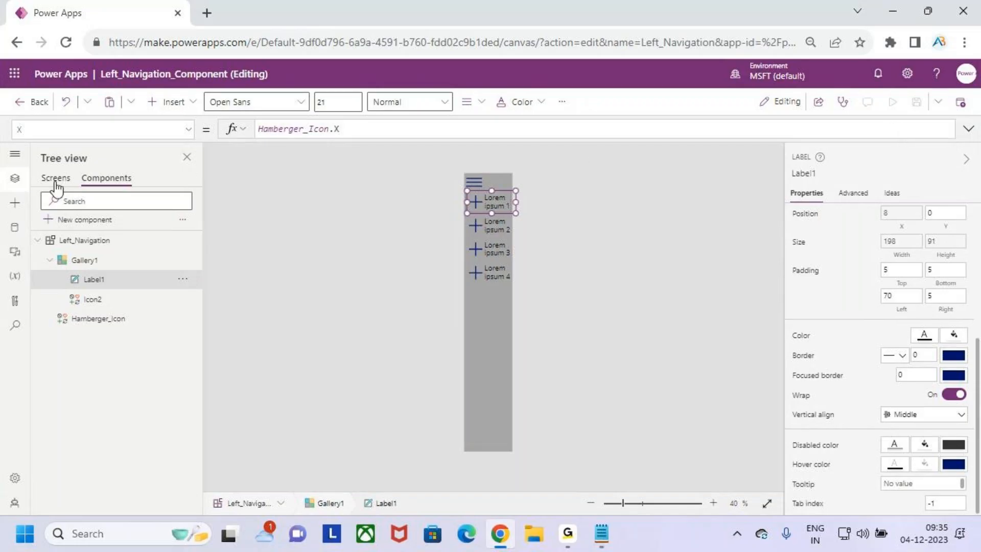
# Step: Publish the current version of the Left_Navigation_Component library
pyautogui.click(961, 102)
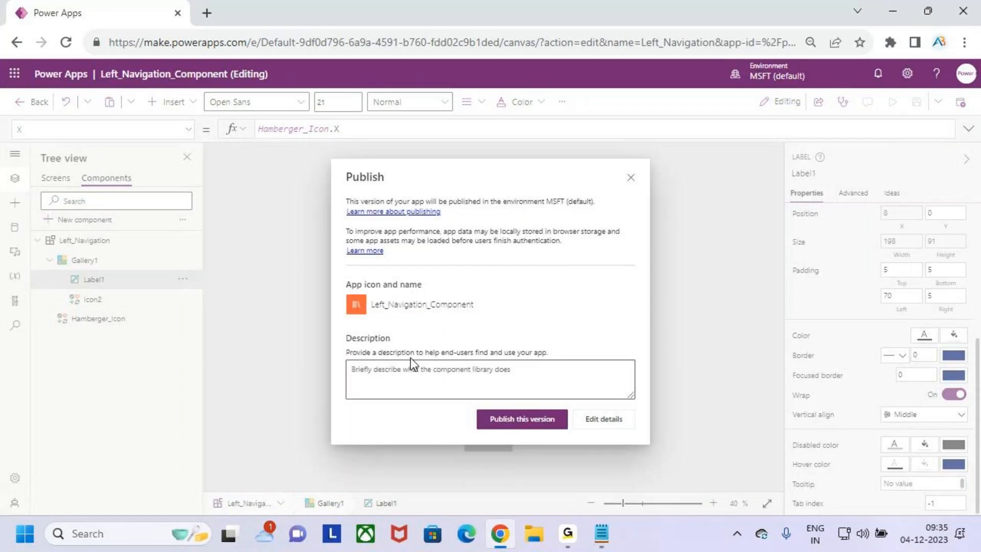
pyautogui.click(513, 431)
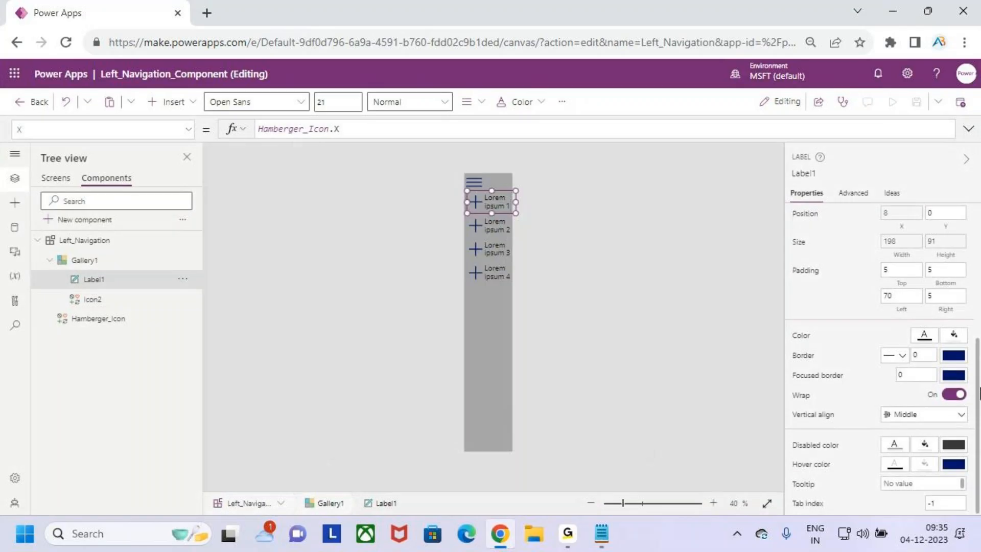
# Step: Preview Screen1, toggle the hamburger menu several times to check the icons and labels, and close the preview
pyautogui.click(53, 179)
pyautogui.click(893, 101)
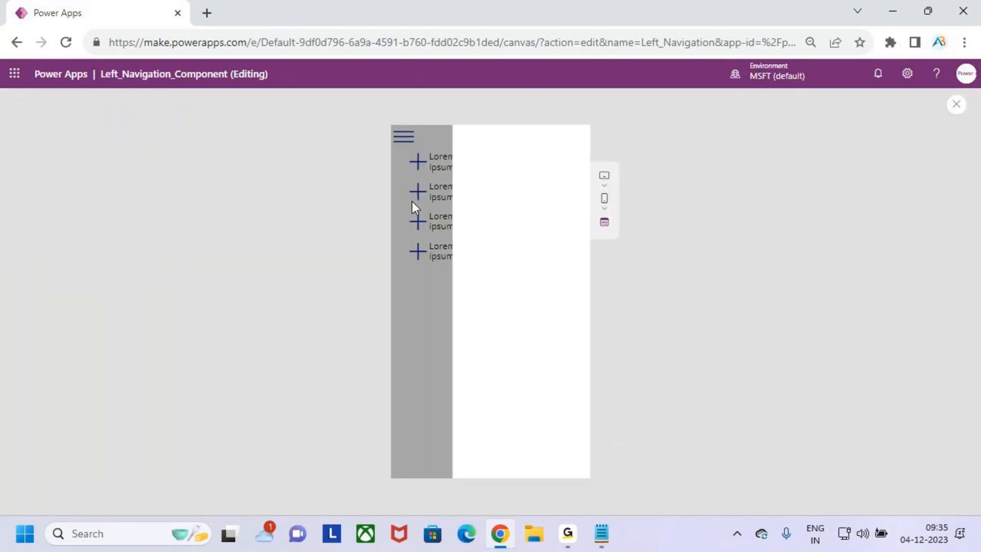
pyautogui.click(405, 139)
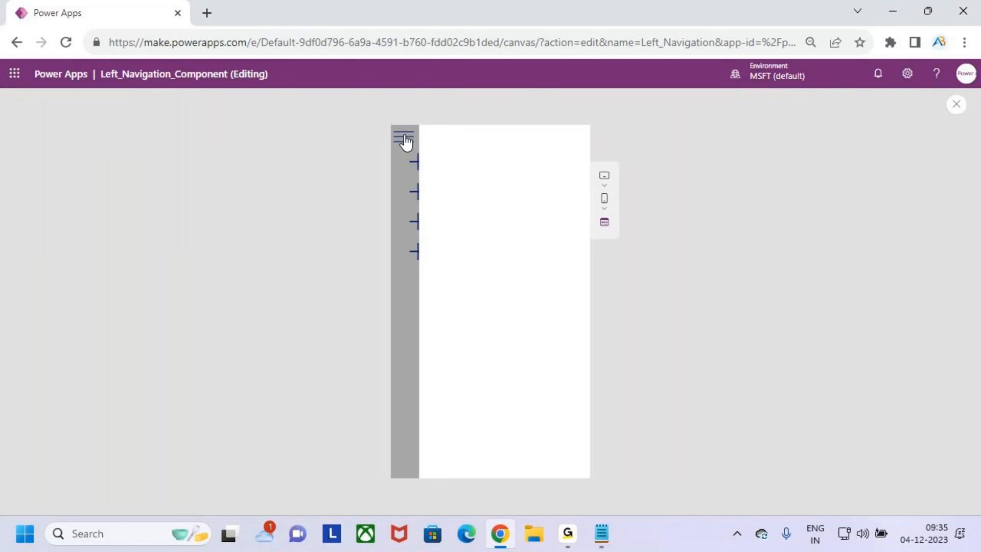
pyautogui.click(405, 139)
pyautogui.click(405, 139)
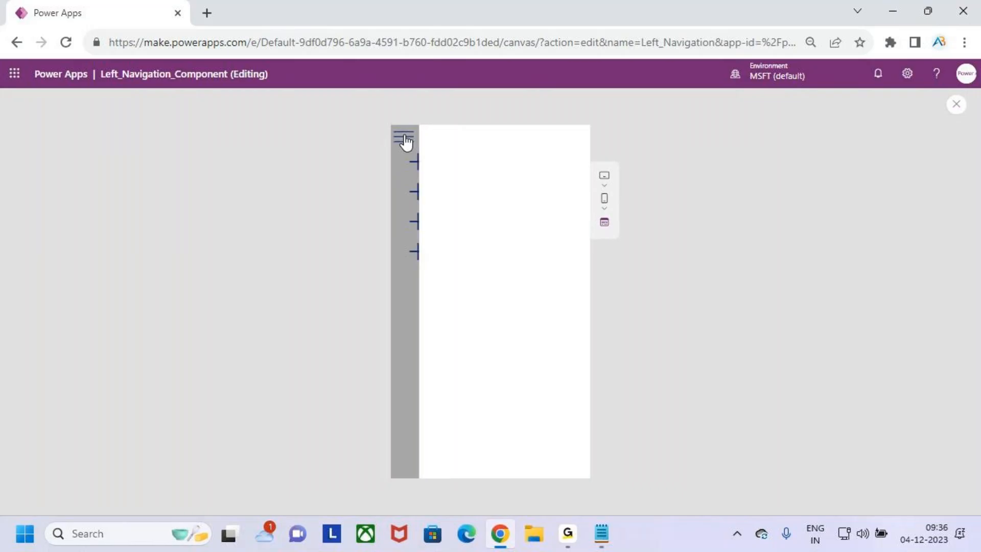
pyautogui.click(958, 108)
pyautogui.click(593, 345)
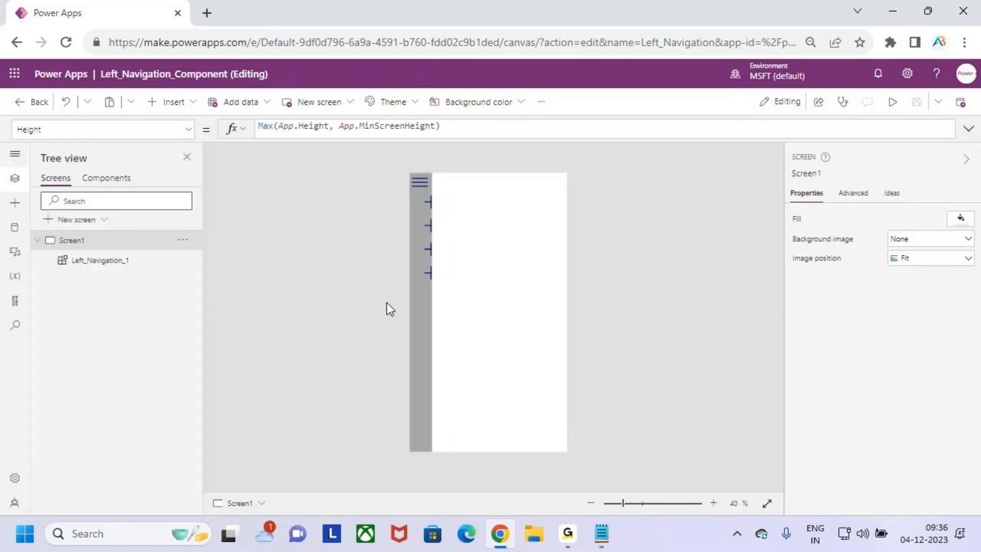
# Step: Delete the outdated Left_Navigation_1 instance from Screen1 and insert the custom Left_Navigation component again
pyautogui.click(198, 261)
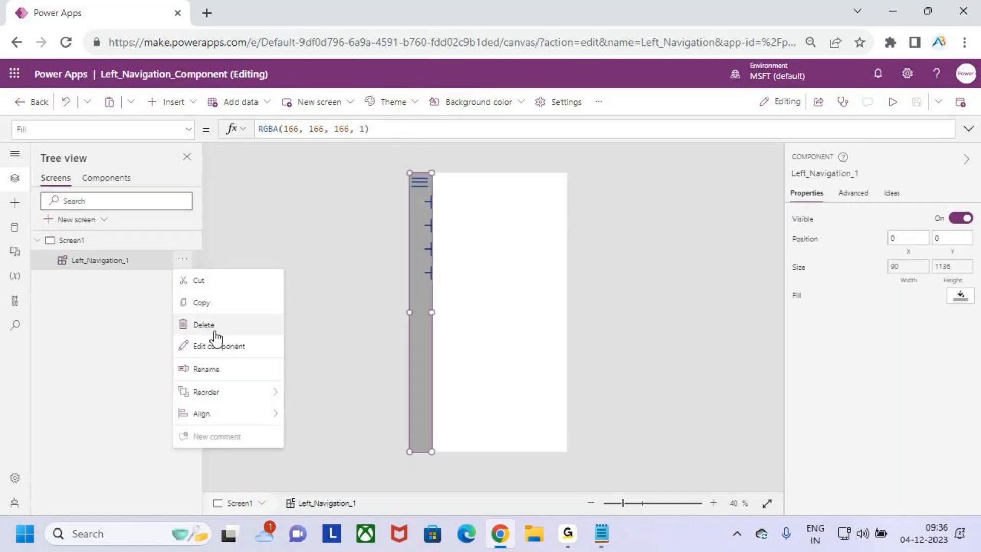
pyautogui.click(210, 321)
pyautogui.click(15, 204)
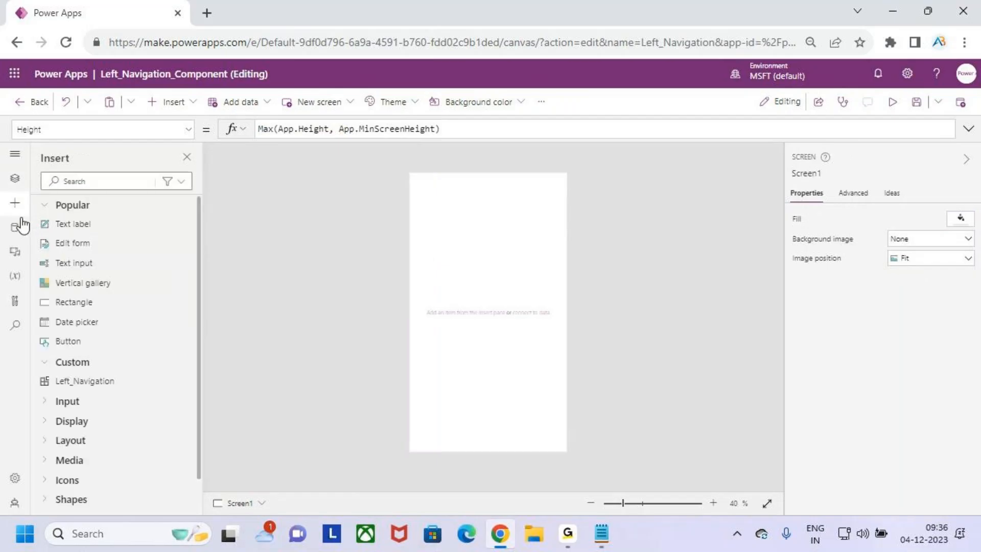
pyautogui.click(96, 381)
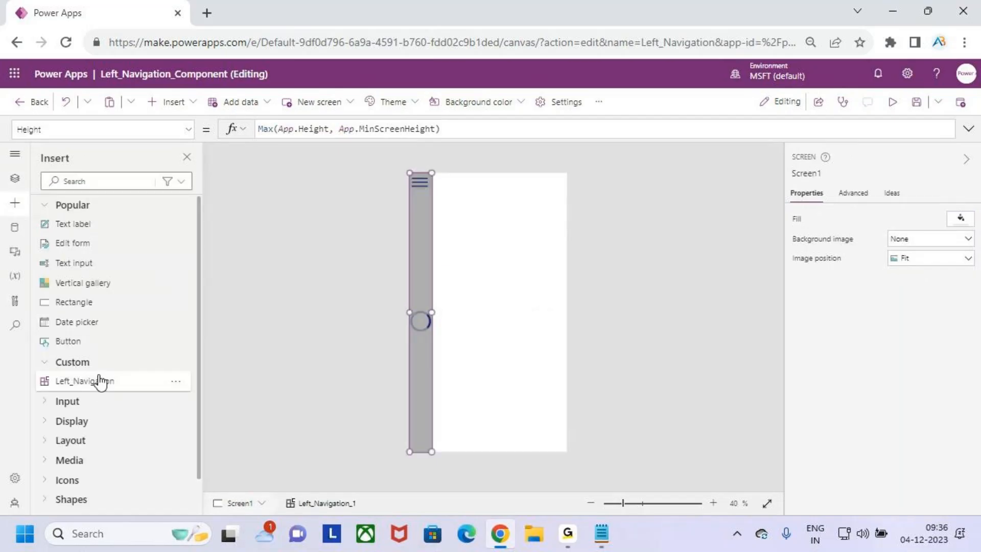
pyautogui.click(484, 241)
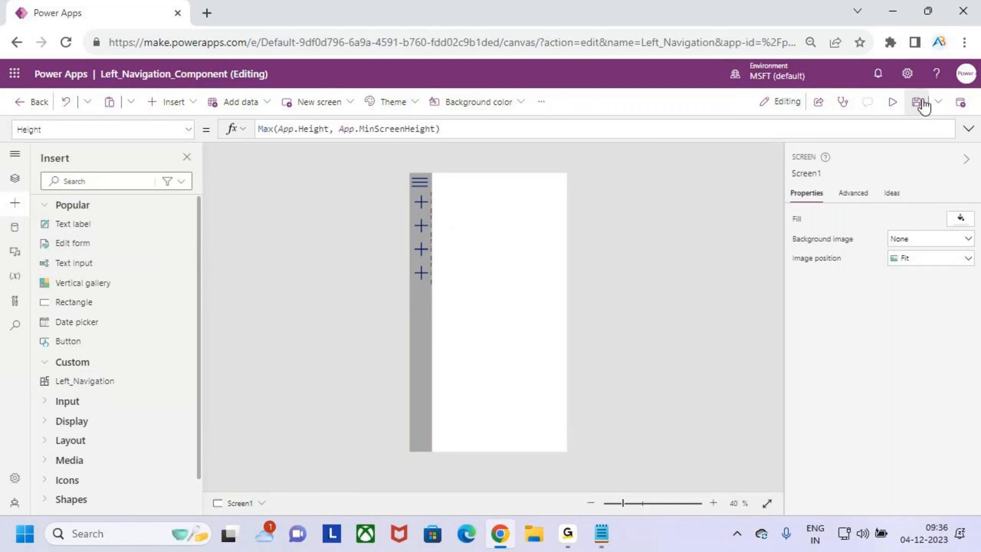
# Step: Preview the reinserted component, expand and collapse its menu to check the label position, and exit the preview
pyautogui.click(893, 102)
pyautogui.click(408, 147)
pyautogui.click(407, 147)
pyautogui.click(405, 148)
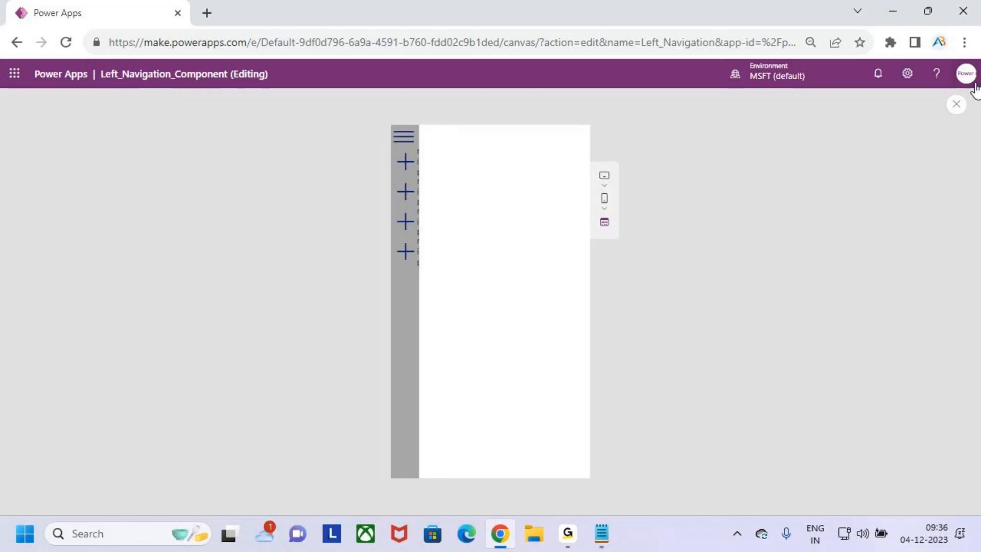
pyautogui.click(957, 104)
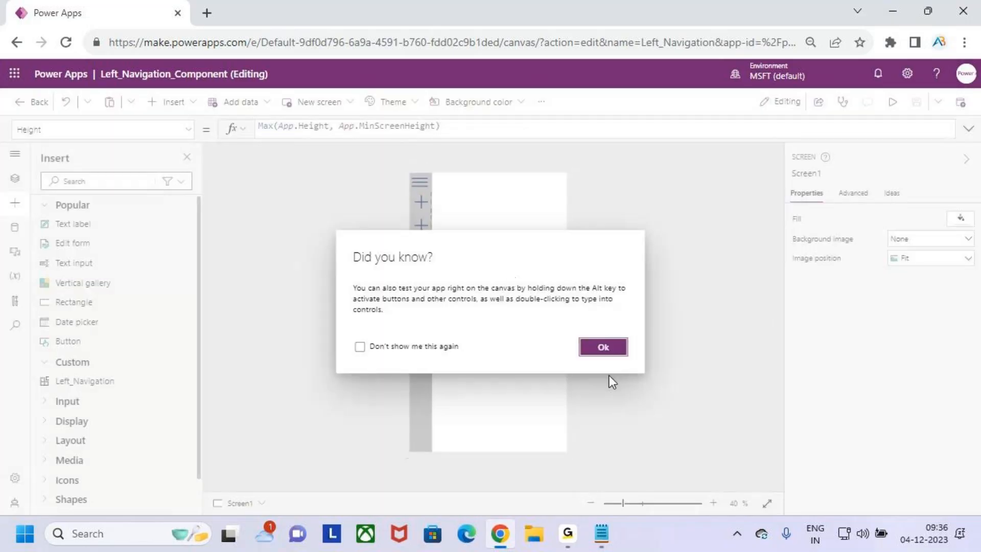
pyautogui.click(603, 348)
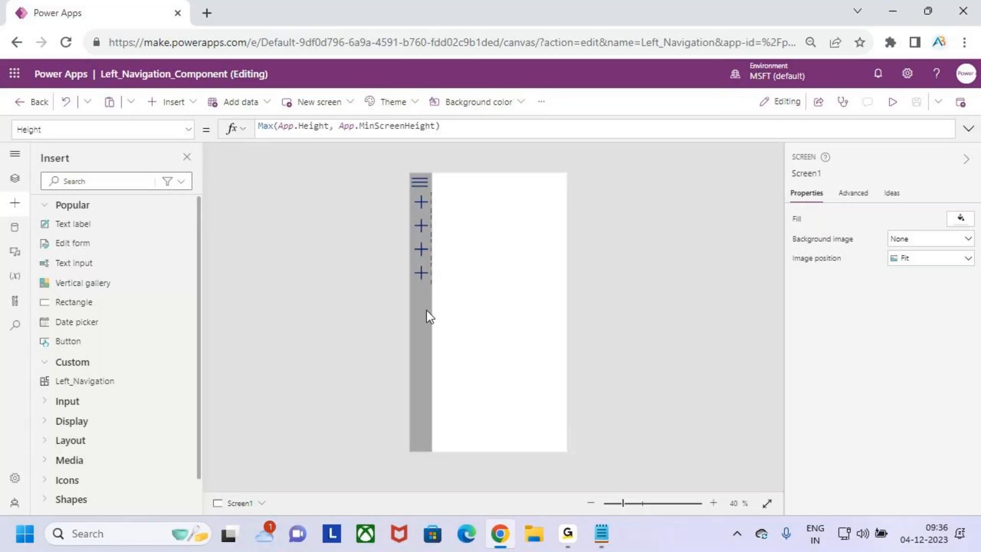
# Step: Set the left padding of Label1 in the Left_Navigation component's gallery to 80
pyautogui.click(6, 180)
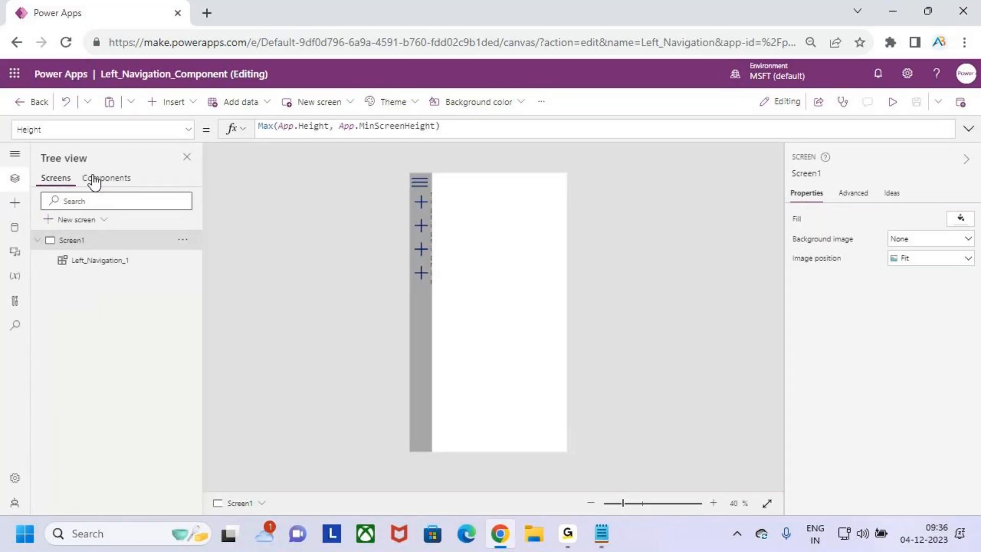
pyautogui.click(105, 178)
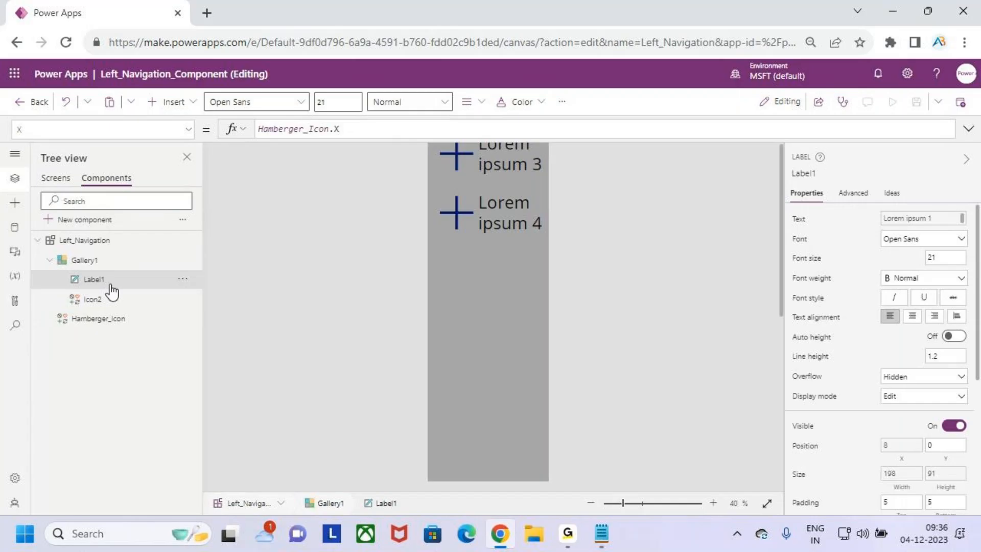
pyautogui.scroll(-4, 598, 306)
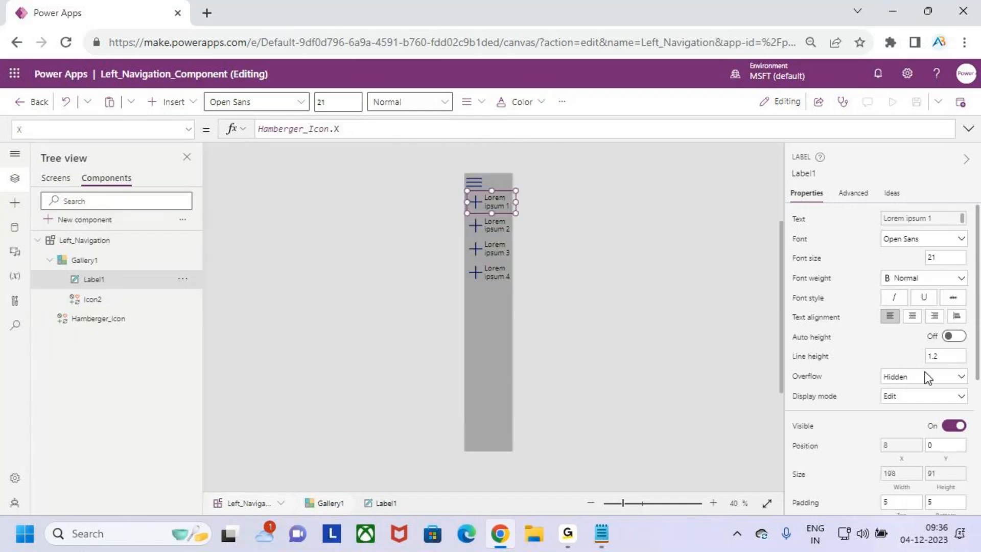
pyautogui.scroll(-2, 924, 410)
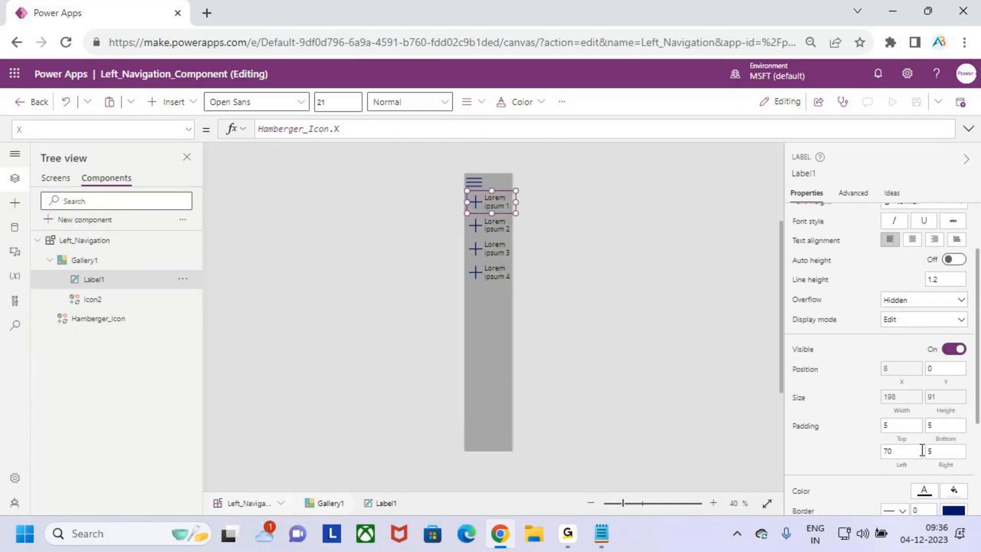
pyautogui.click(905, 450)
pyautogui.press('BackSpace')
pyautogui.press('BackSpace')
pyautogui.write('80')
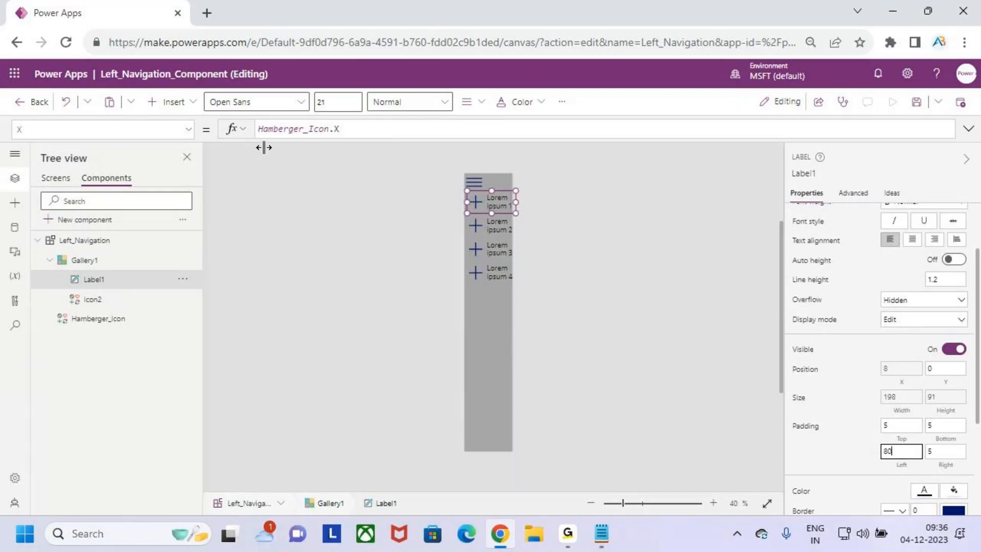
# Step: Save the Left_Navigation_Component library and publish this version
pyautogui.click(916, 104)
pyautogui.click(956, 105)
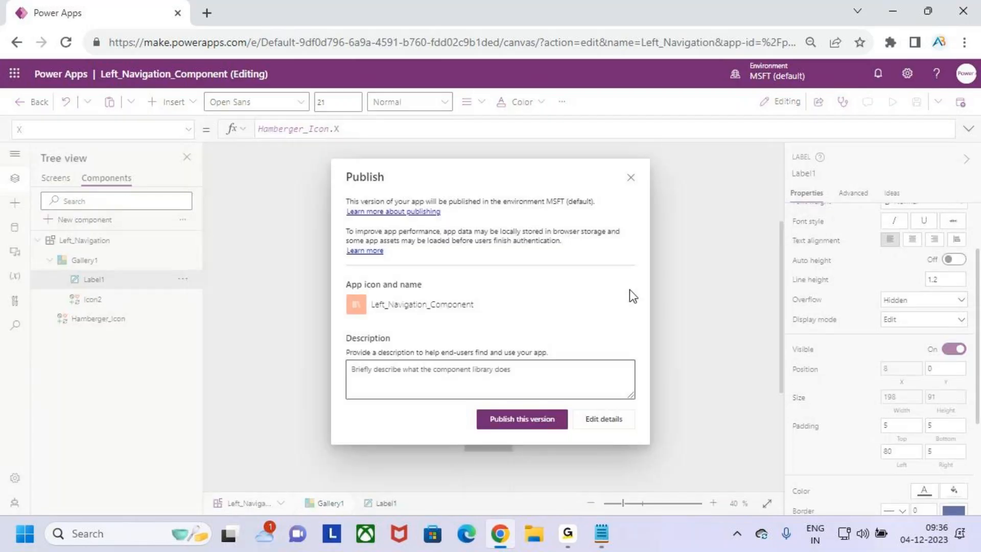
pyautogui.click(522, 419)
# Step: Test expanding and collapsing the navigation menu on Screen1, first in preview and again directly on the canvas
pyautogui.click(50, 180)
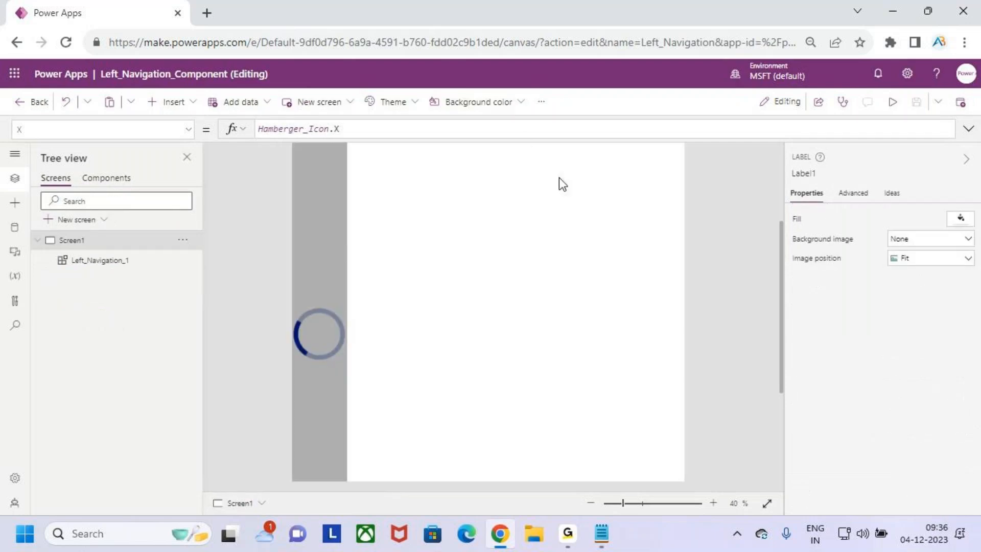
pyautogui.click(893, 102)
pyautogui.click(408, 144)
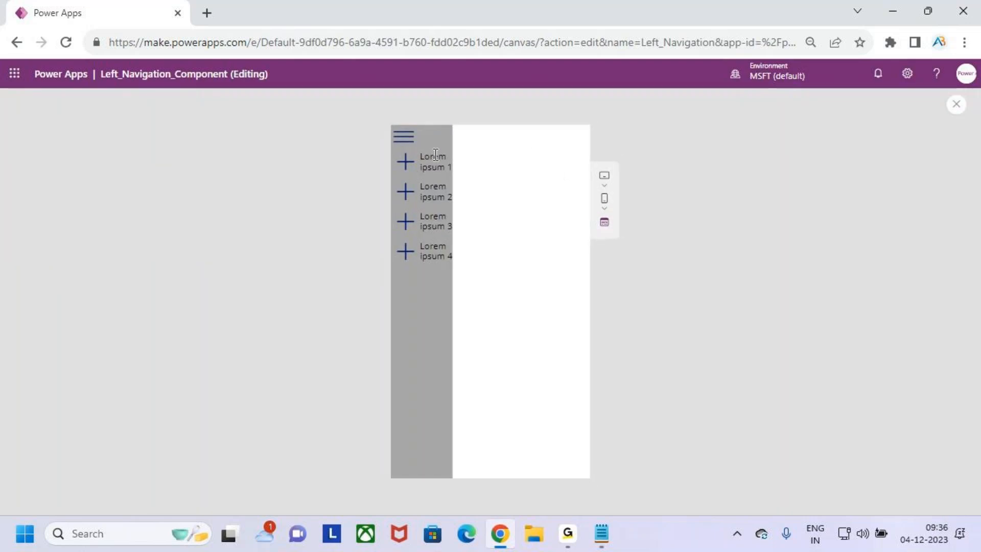
pyautogui.click(403, 140)
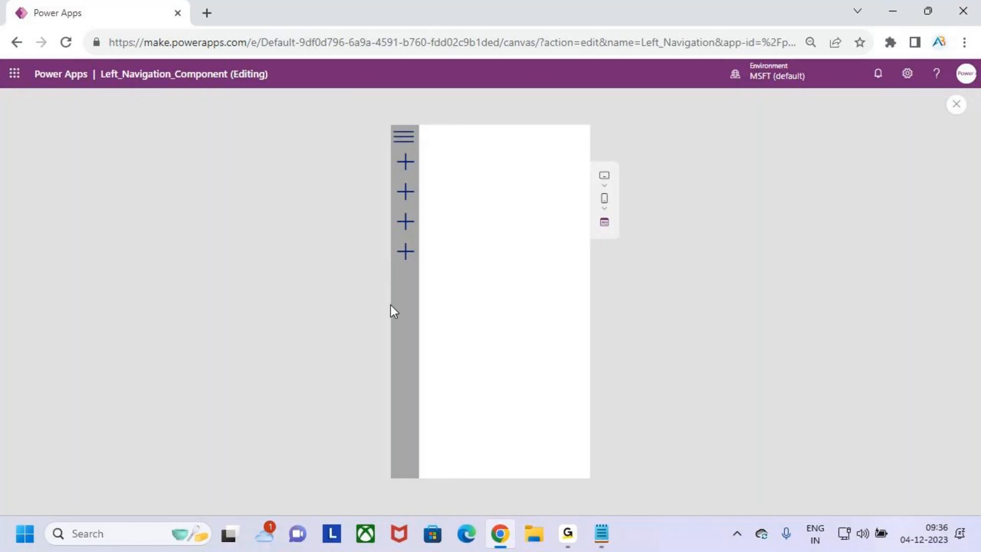
pyautogui.click(956, 105)
pyautogui.click(603, 347)
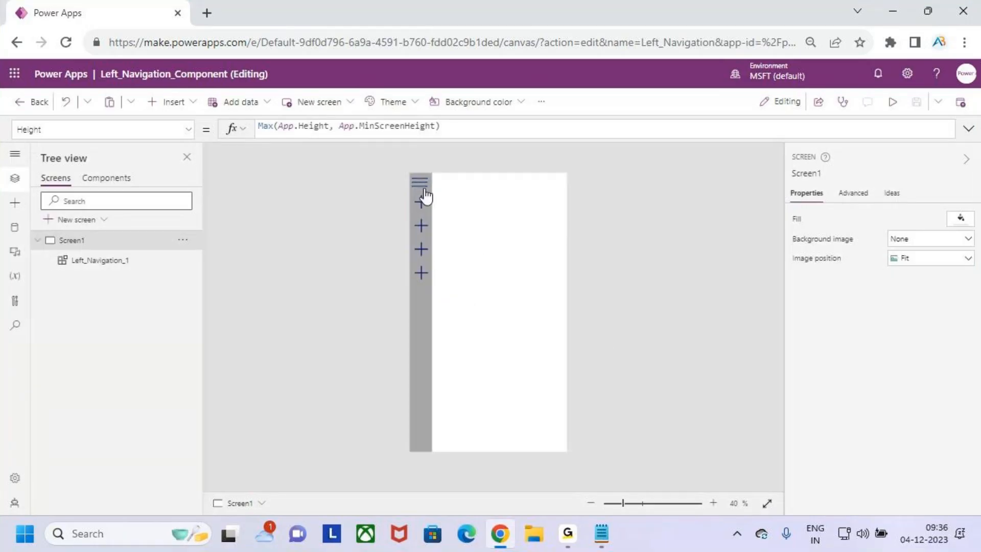
pyautogui.keyDown('alt'); pyautogui.click(423, 188); pyautogui.keyUp('alt')
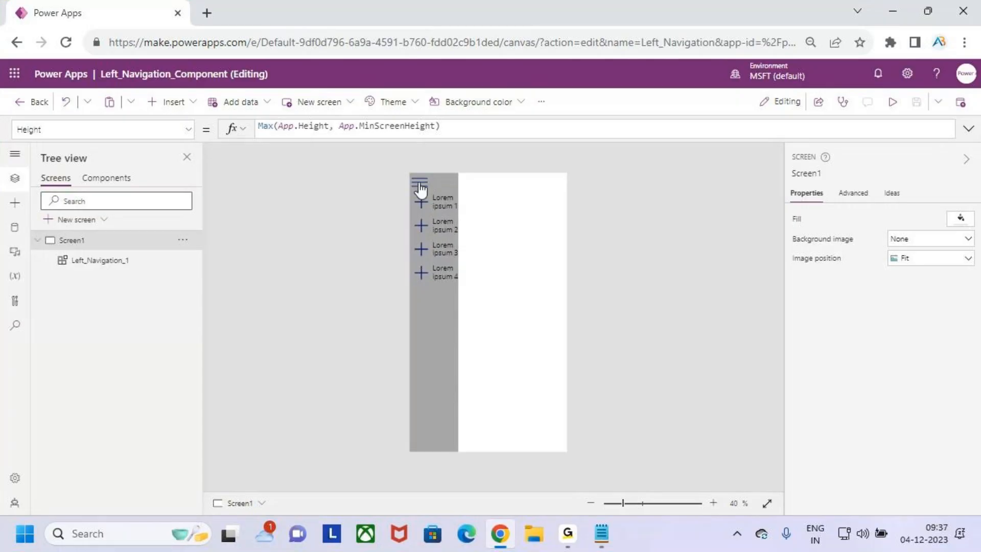
pyautogui.keyDown('alt'); pyautogui.click(420, 185); pyautogui.keyUp('alt')
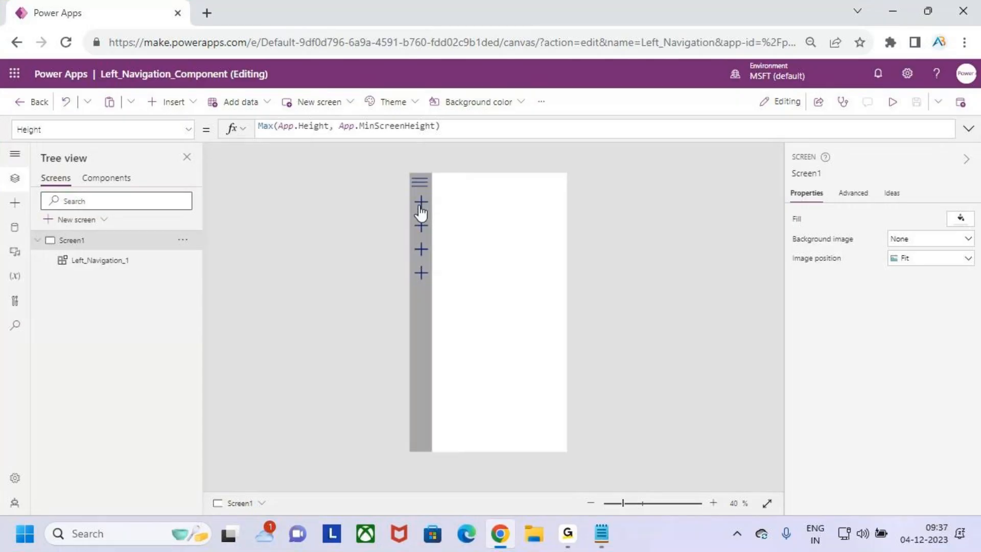
# Step: Return to the Left_Navigation component and examine the icon and label items in Gallery1
pyautogui.click(117, 180)
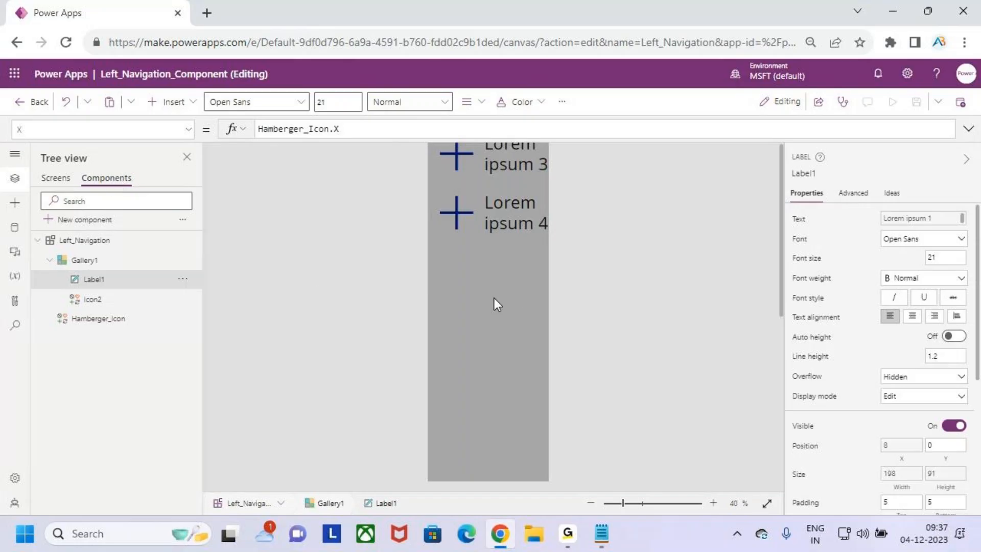
pyautogui.click(494, 299)
pyautogui.scroll(-5, 536, 274)
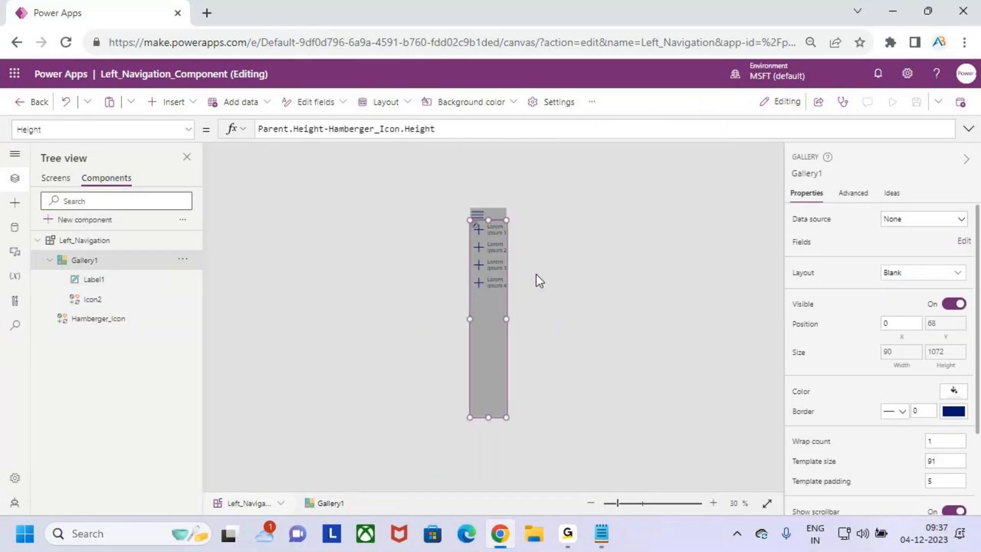
pyautogui.scroll(1, 536, 274)
pyautogui.hotkey('ctrl', '2')
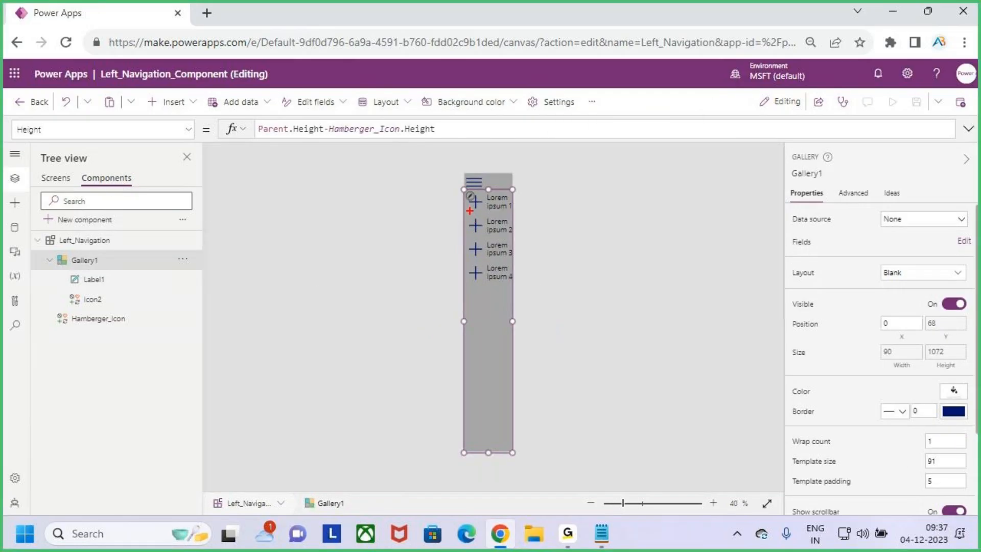
pyautogui.moveTo(471, 207); pyautogui.dragTo(439, 230)
pyautogui.moveTo(505, 200); pyautogui.dragTo(525, 165)
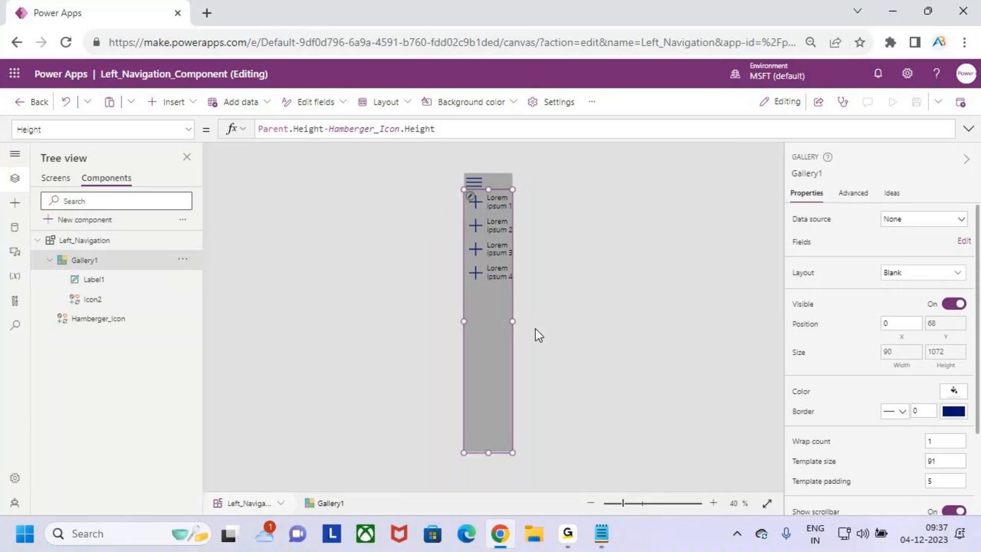
# Step: Start a new custom property on the Left_Navigation component and give it the display name Navitems
pyautogui.click(611, 352)
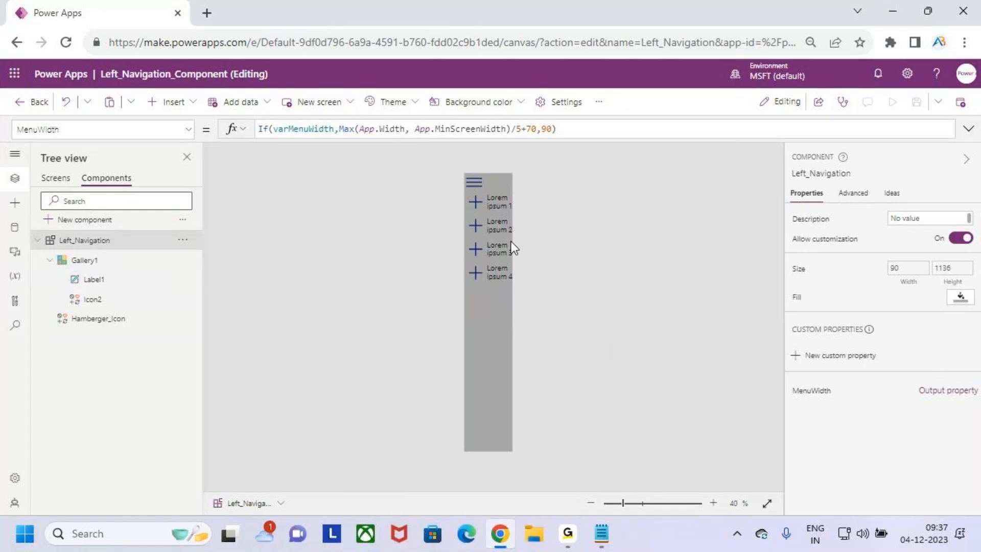
pyautogui.hotkey('ctrl', '2')
pyautogui.moveTo(471, 206)
pyautogui.mouseDown()
pyautogui.moveTo(452, 195)
pyautogui.moveTo(526, 176)
pyautogui.mouseUp()
pyautogui.press('Escape')
pyautogui.click(829, 356)
pyautogui.click(666, 208)
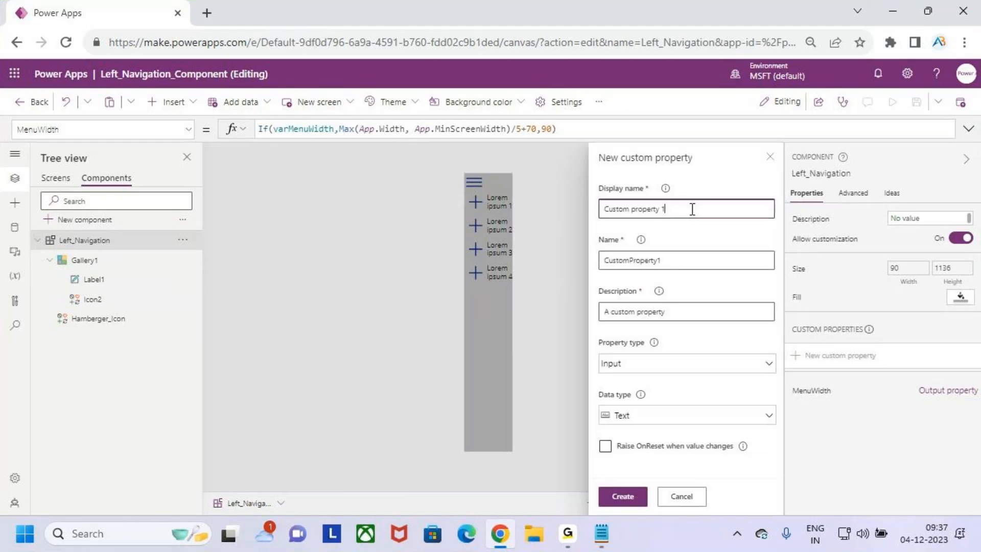
pyautogui.moveTo(665, 209); pyautogui.dragTo(600, 208)
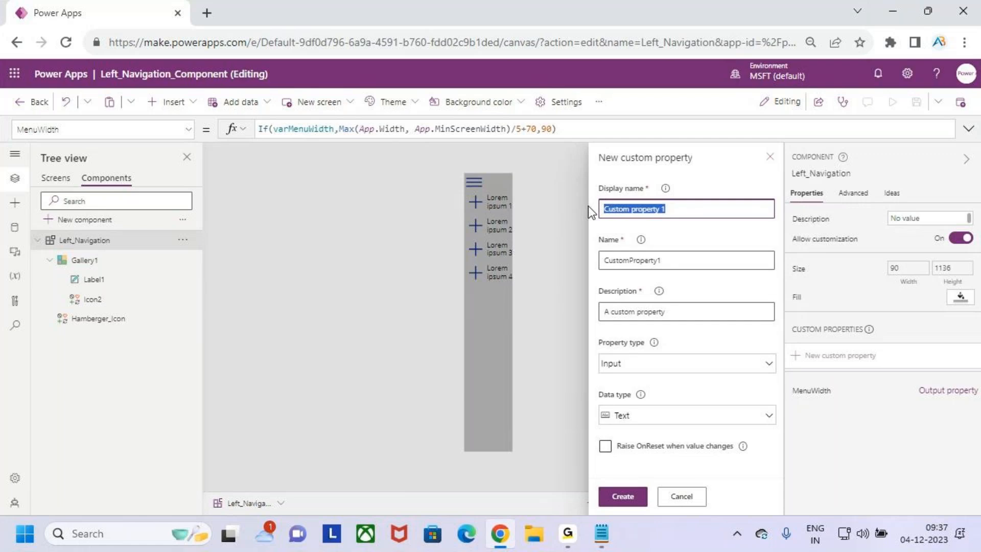
pyautogui.hotkey('ctrl', '2')
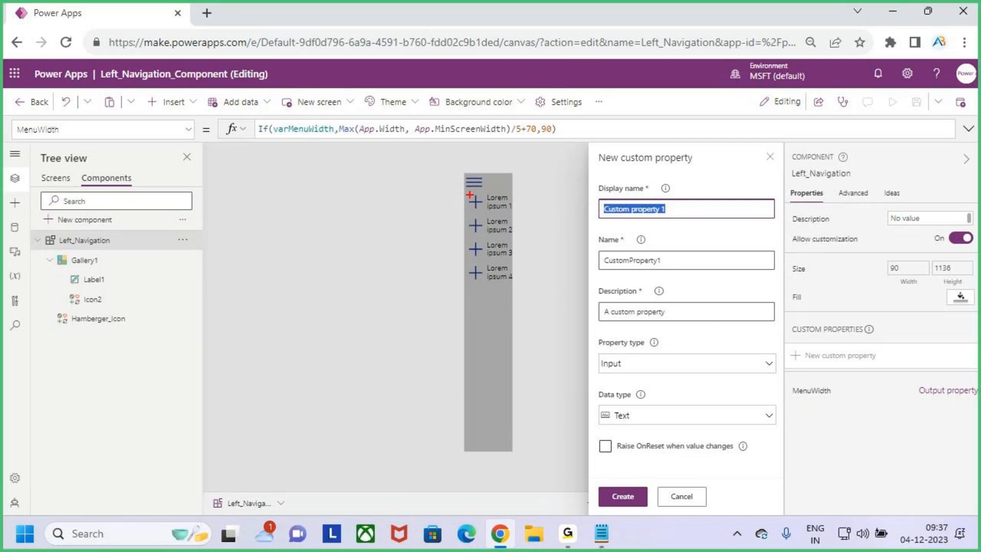
pyautogui.moveTo(464, 190)
pyautogui.mouseDown()
pyautogui.moveTo(492, 270)
pyautogui.moveTo(517, 291)
pyautogui.mouseUp()
pyautogui.press('Escape')
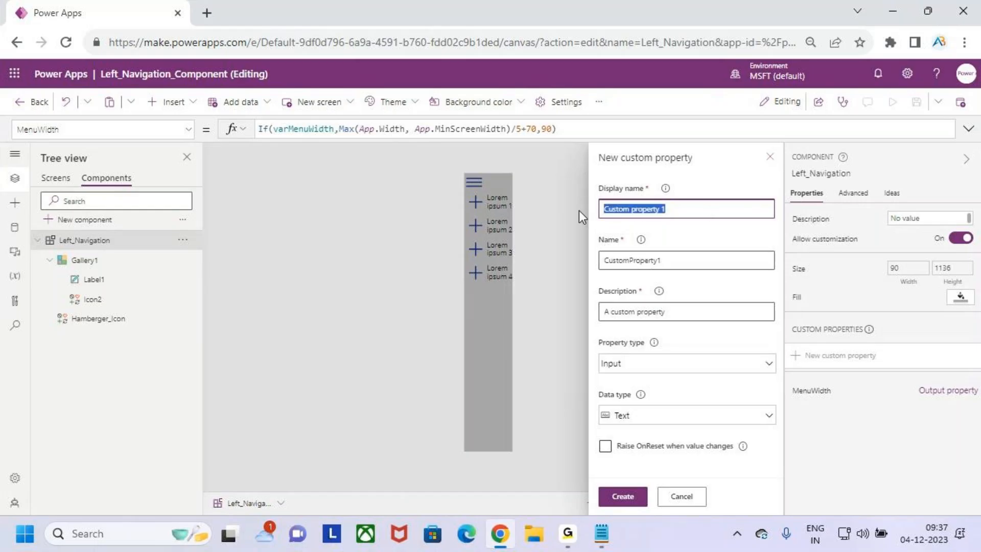
pyautogui.write('Navi')
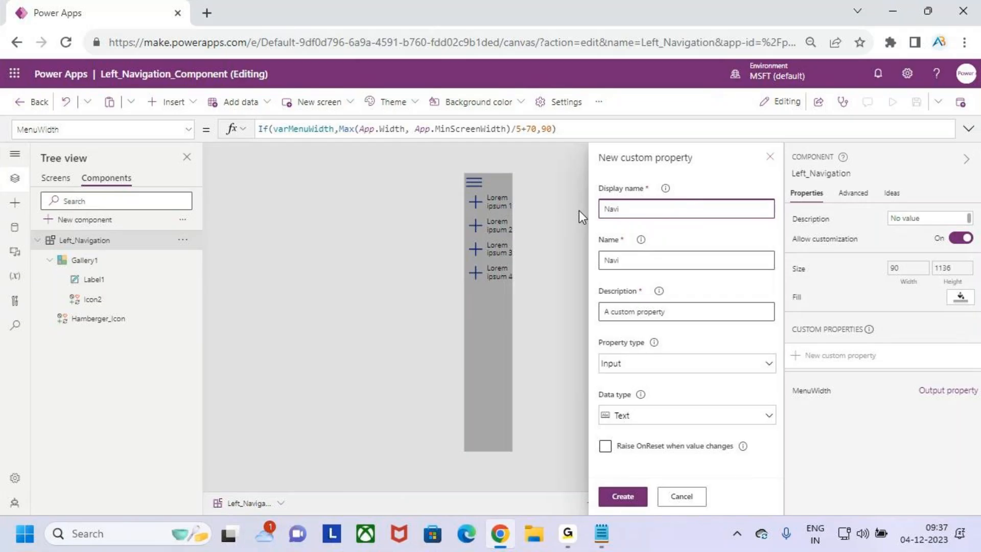
pyautogui.write('tems')
# Step: Set the new custom property's type to Input and its data type to Table
pyautogui.click(672, 368)
pyautogui.click(695, 401)
pyautogui.click(692, 418)
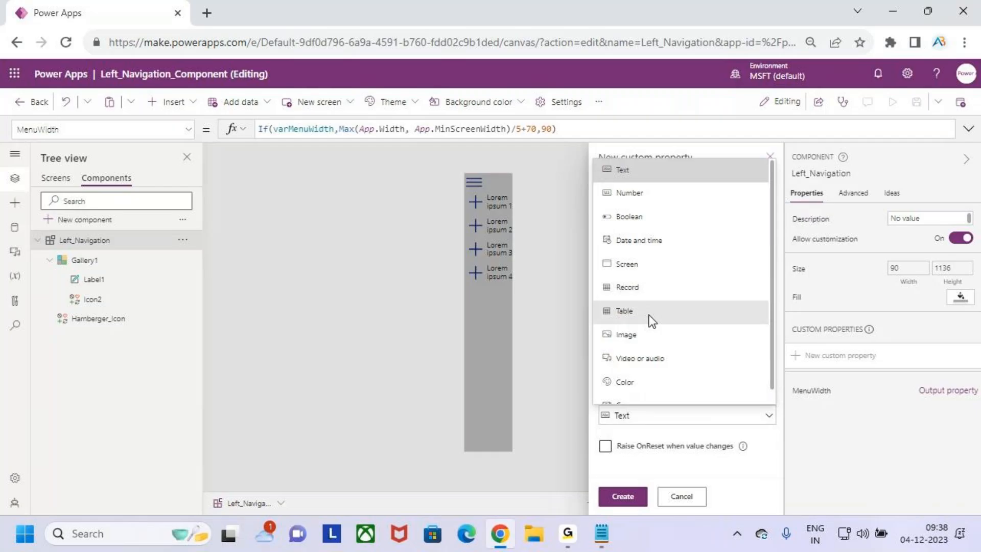
pyautogui.click(649, 315)
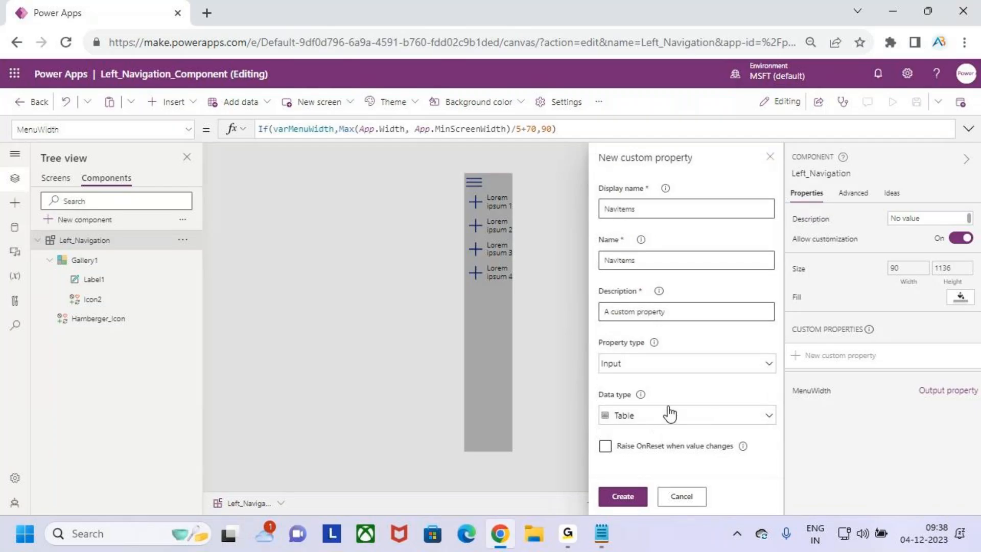
# Step: Create the configured Navitems table input property on the Left_Navigation component
pyautogui.click(623, 496)
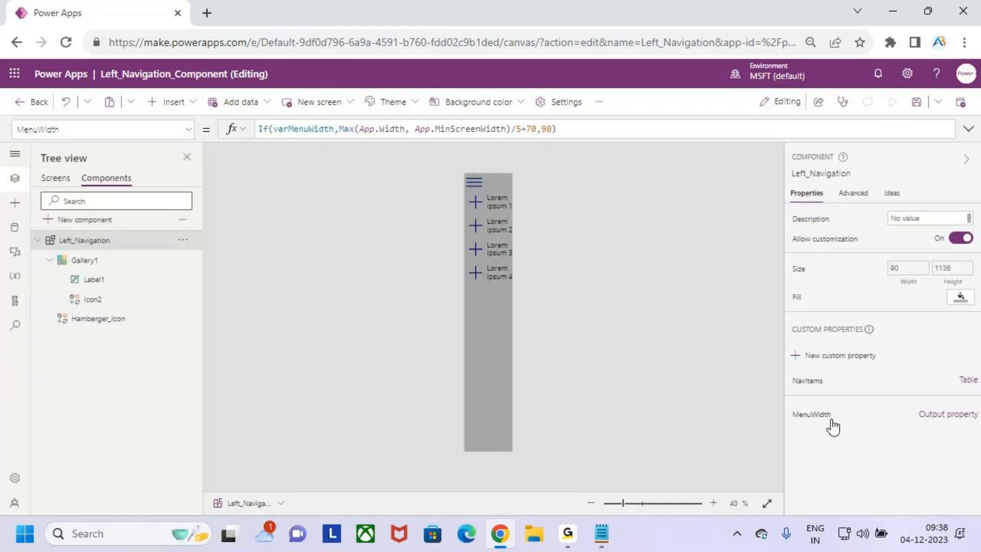
pyautogui.hotkey('ctrl', '2')
pyautogui.moveTo(787, 370); pyautogui.dragTo(833, 391)
pyautogui.moveTo(940, 389); pyautogui.dragTo(964, 381)
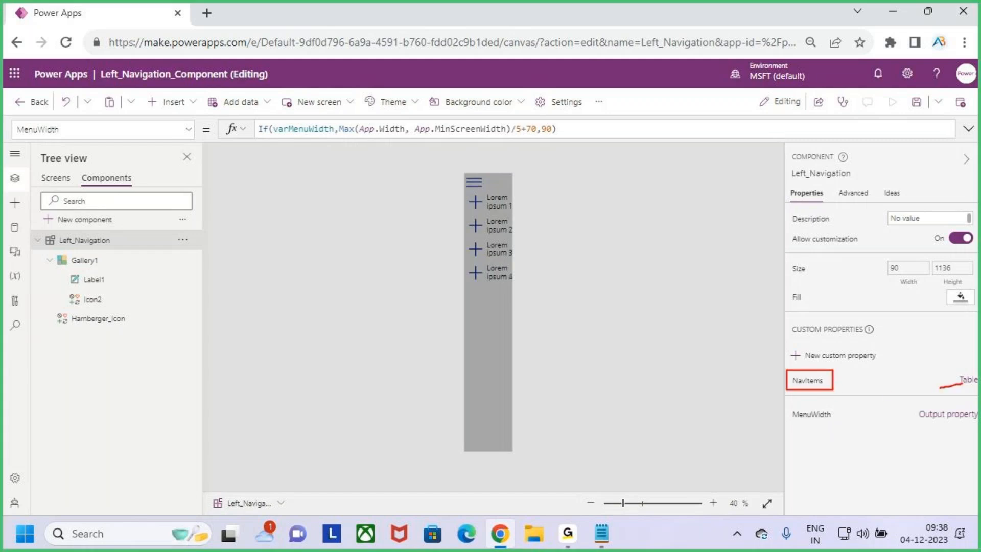
pyautogui.press('Escape')
# Step: Open the Navitems default Table formula in the expanded editor and format it over multiple lines
pyautogui.click(813, 384)
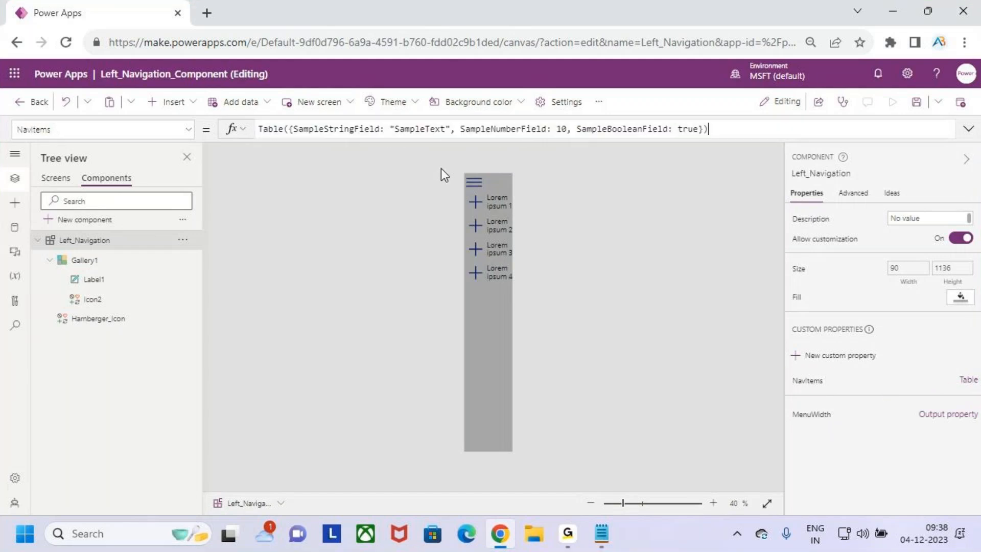
pyautogui.click(969, 129)
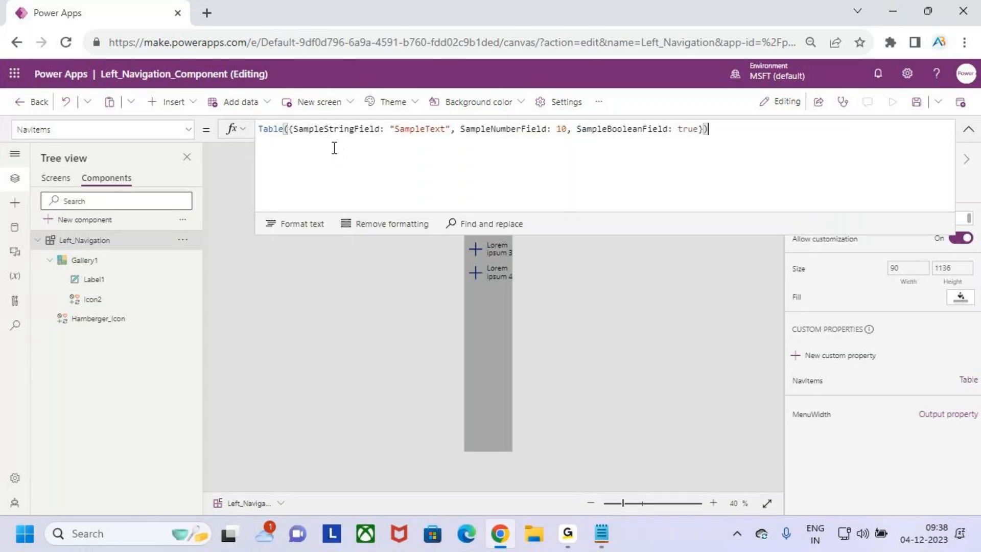
pyautogui.click(296, 225)
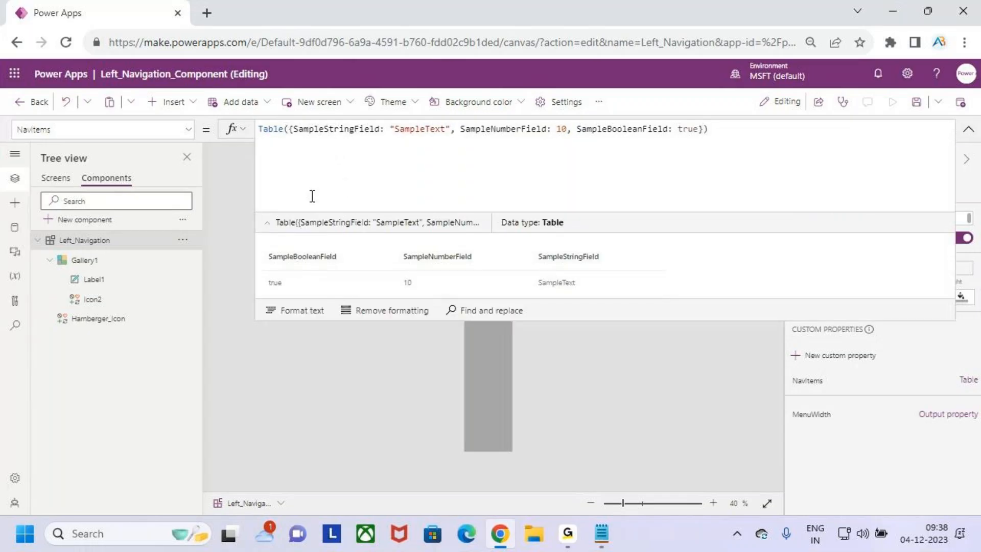
pyautogui.click(266, 224)
pyautogui.click(289, 245)
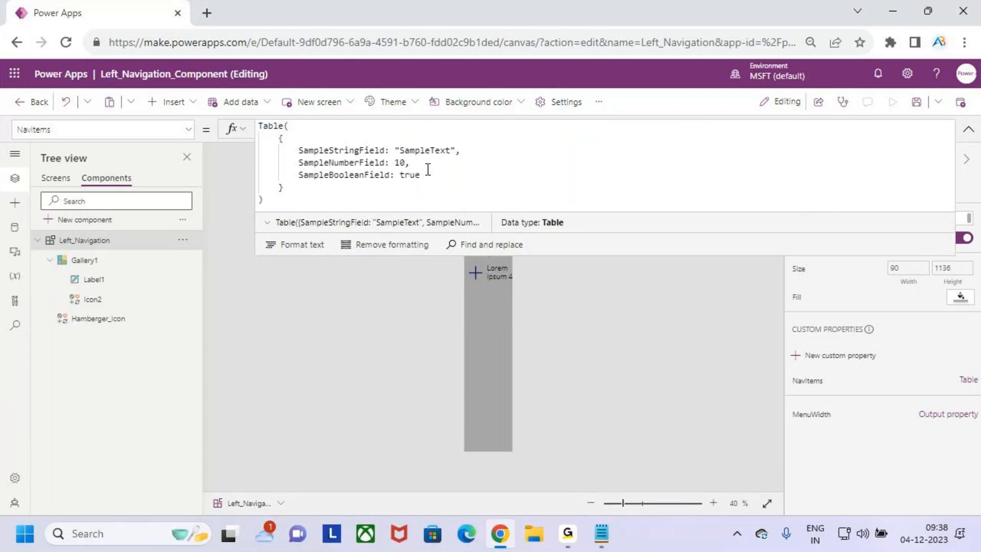
# Step: Replace the SampleStringField entry in the Navitems record with Title: "Home"
pyautogui.click(324, 162)
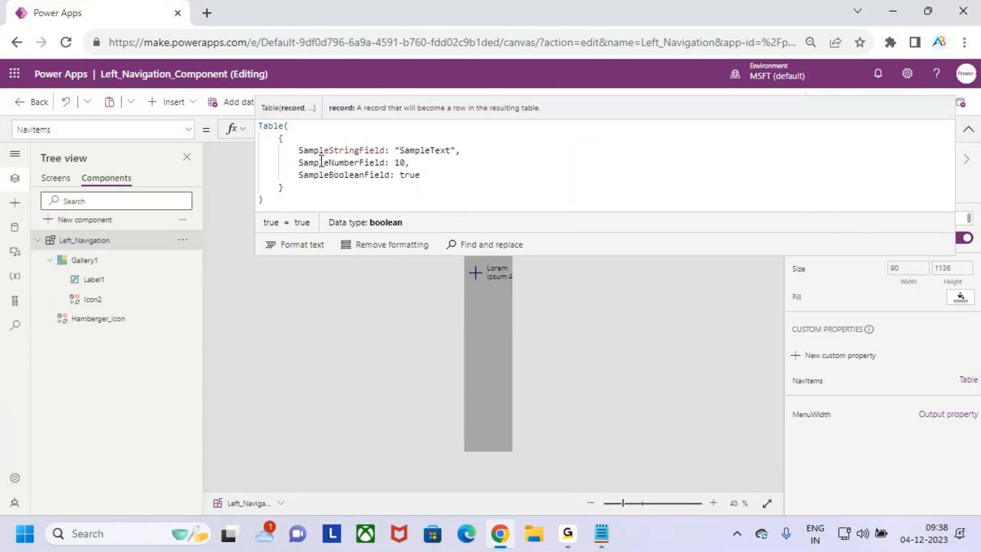
pyautogui.doubleClick(342, 150)
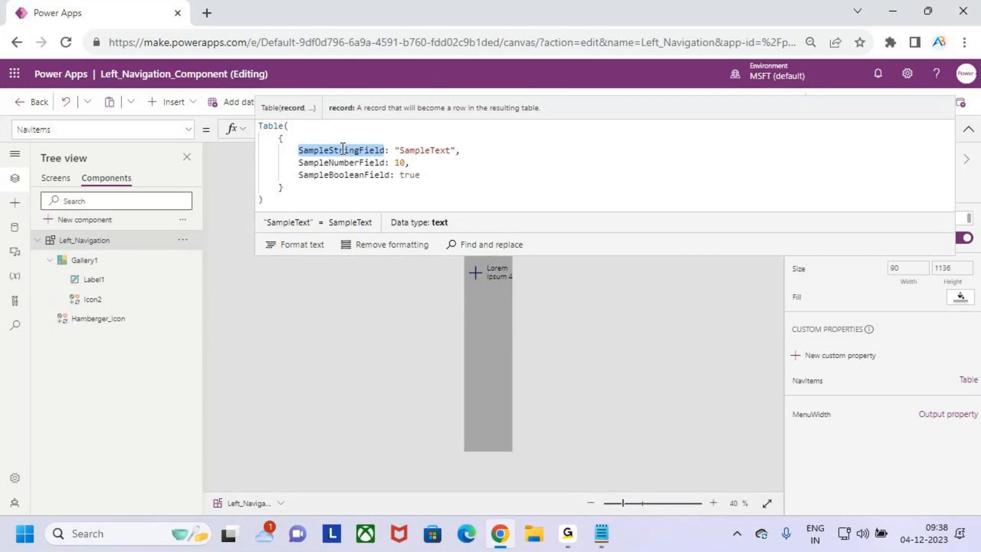
pyautogui.write('T')
pyautogui.write('itle')
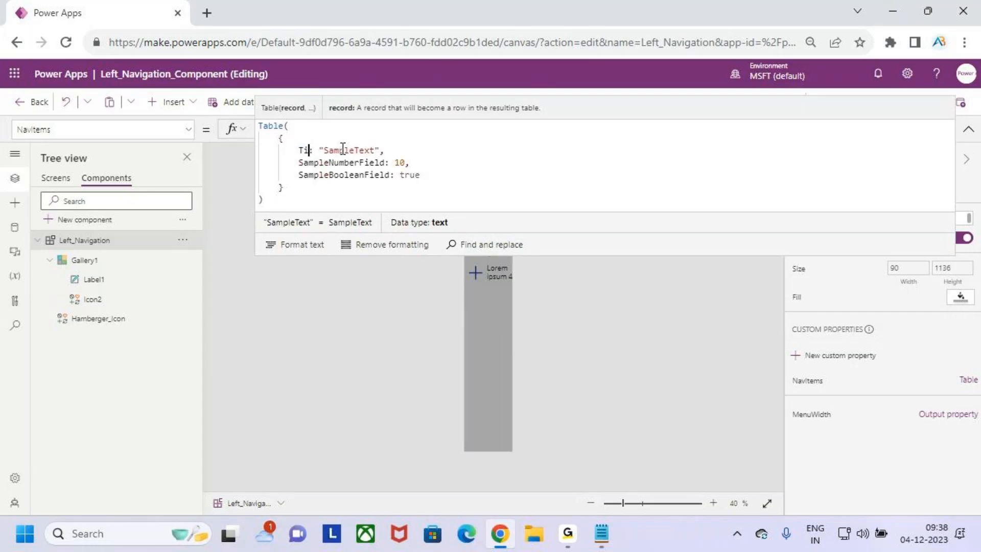
pyautogui.doubleClick(359, 151)
pyautogui.write('Home')
# Step: Replace the SampleNumberField entry with Screen: App.ActiveScreen
pyautogui.doubleClick(345, 162)
pyautogui.write('Screen')
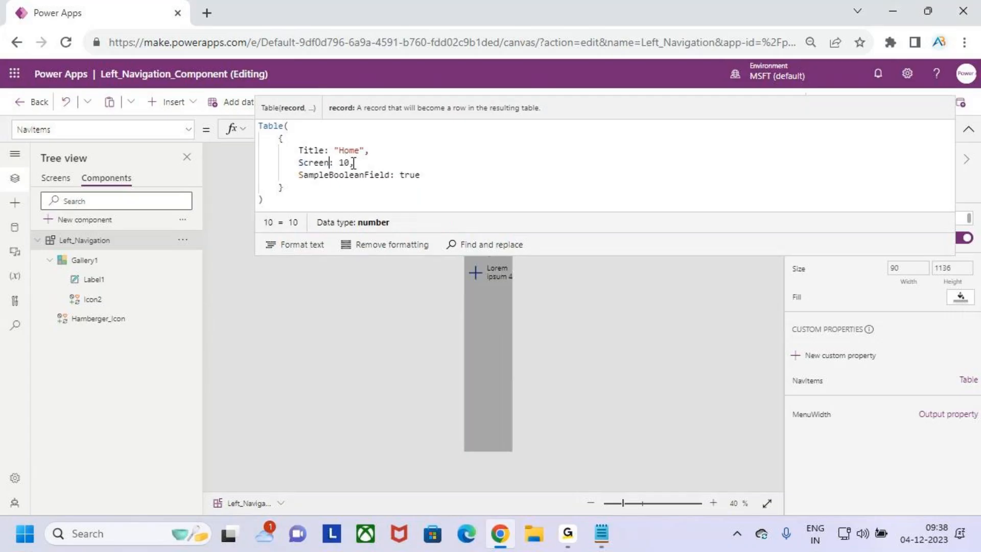
pyautogui.doubleClick(348, 162)
pyautogui.write('App.Ac')
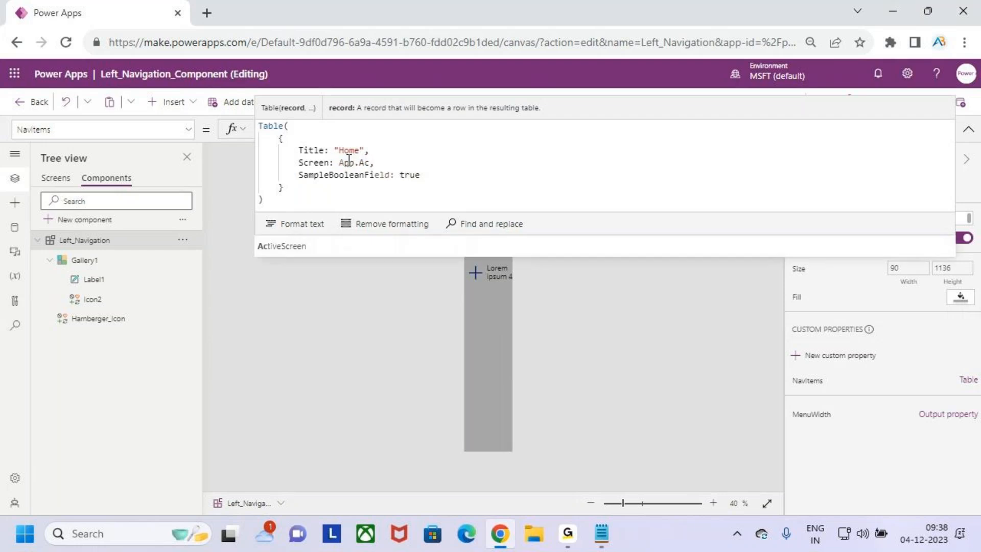
pyautogui.press('Tab')
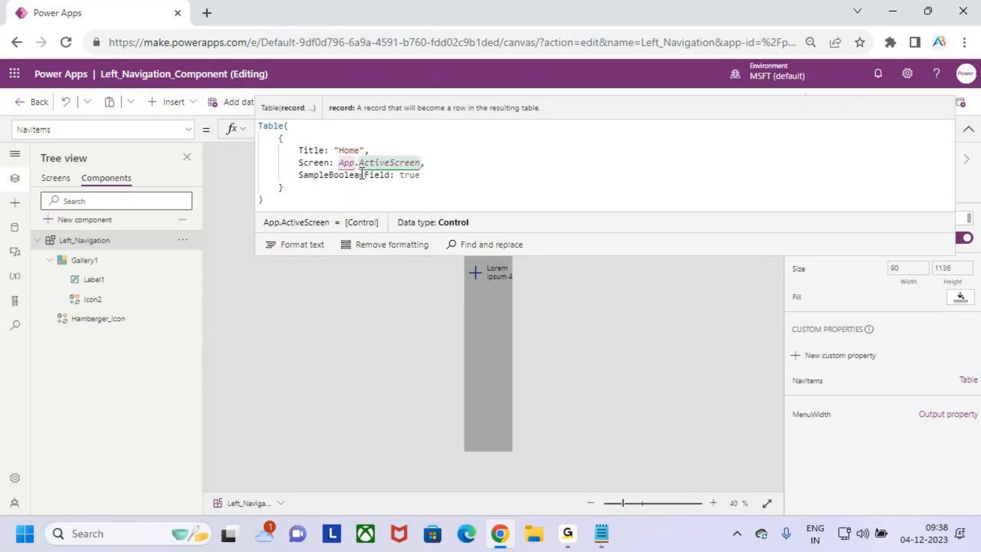
# Step: Replace the SampleBooleanField entry with Icon: Icon.Home
pyautogui.doubleClick(326, 177)
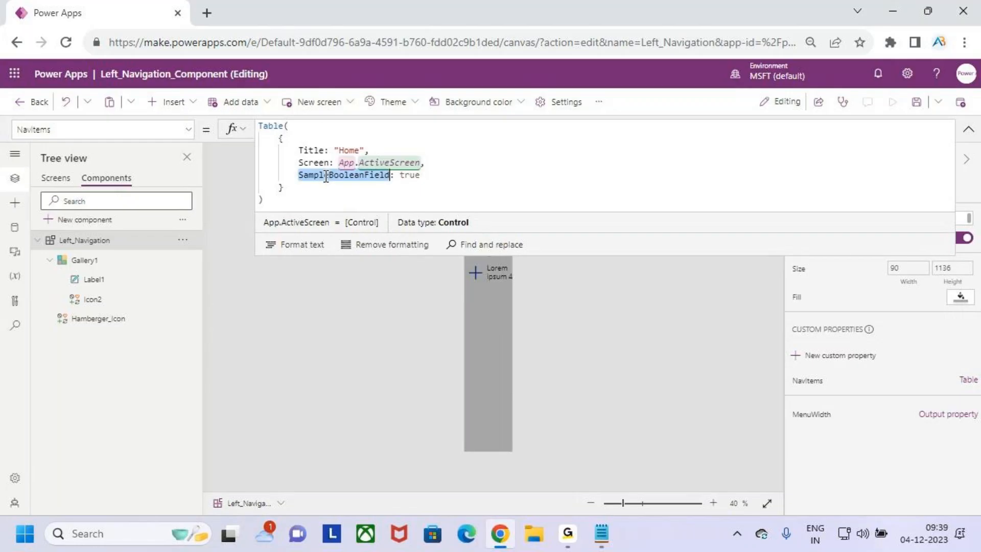
pyautogui.write('Icon')
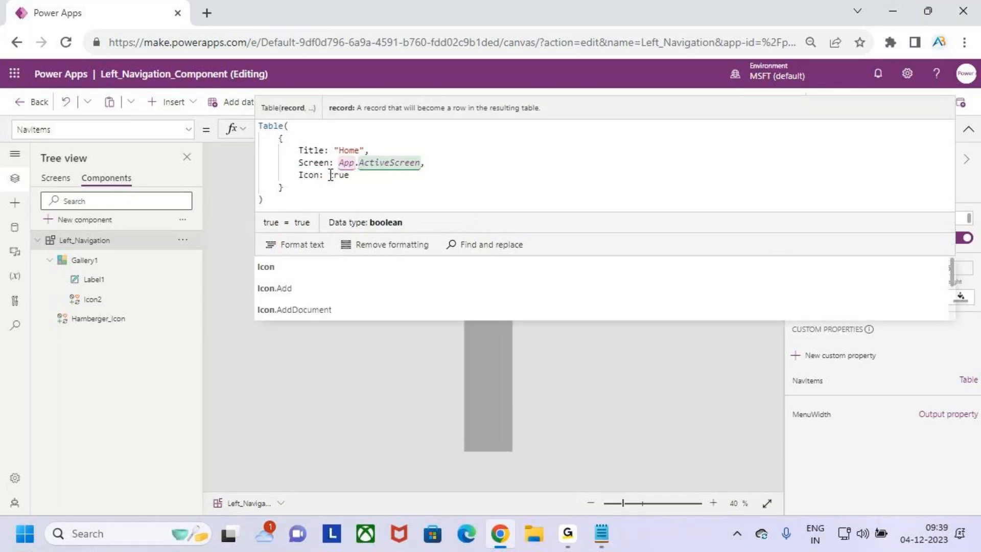
pyautogui.doubleClick(341, 175)
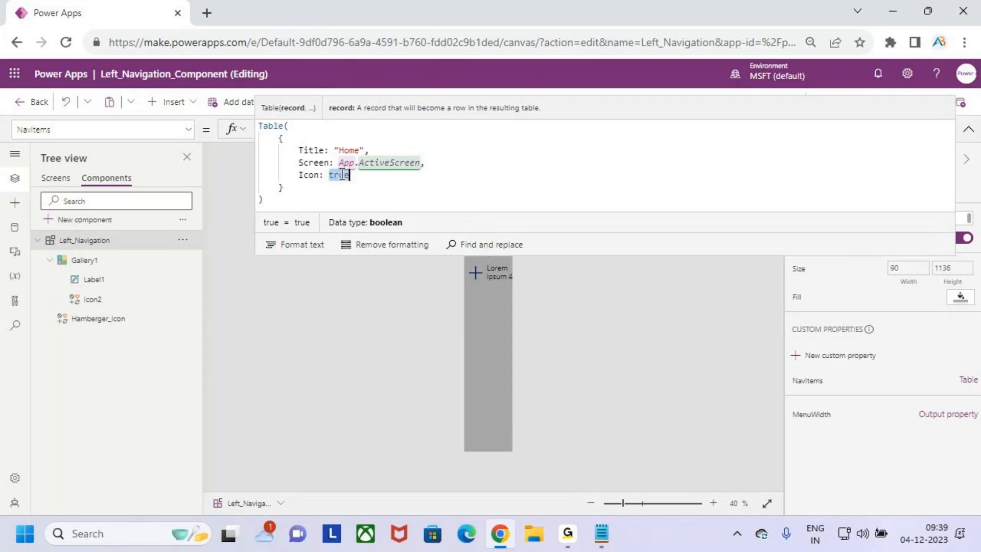
pyautogui.write('Home')
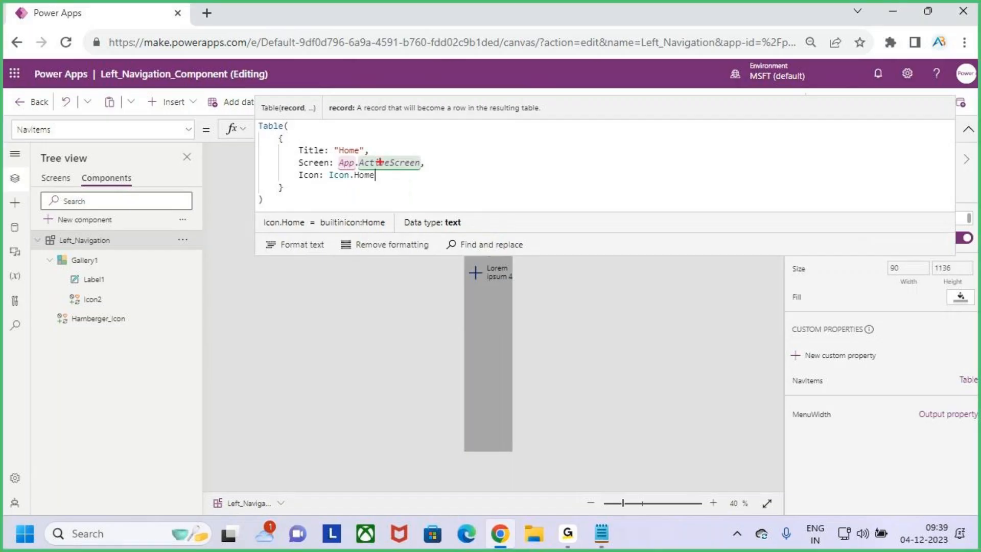
pyautogui.moveTo(292, 141); pyautogui.dragTo(367, 156)
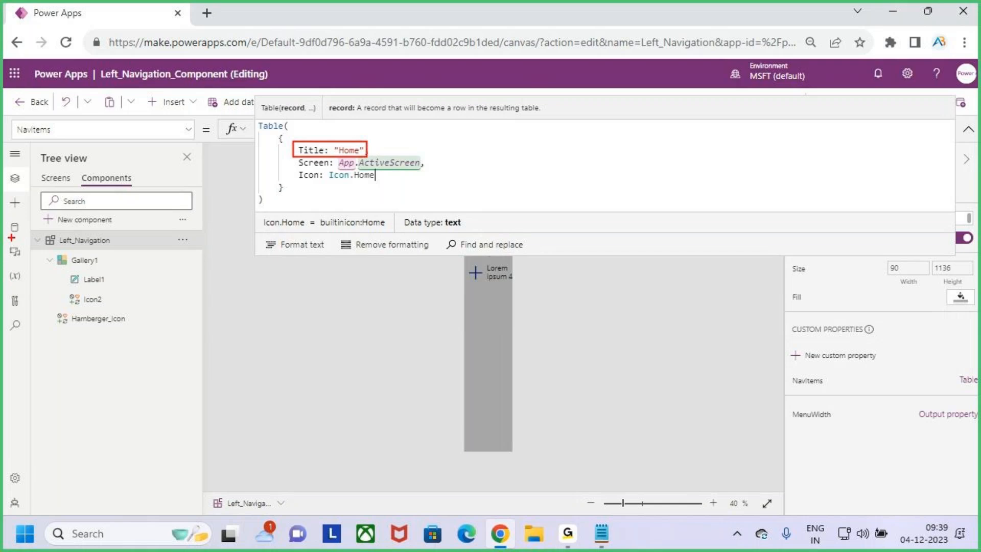
pyautogui.moveTo(34, 157); pyautogui.dragTo(19, 182)
pyautogui.moveTo(339, 165)
pyautogui.mouseDown()
pyautogui.moveTo(381, 168)
pyautogui.moveTo(385, 183)
pyautogui.mouseUp()
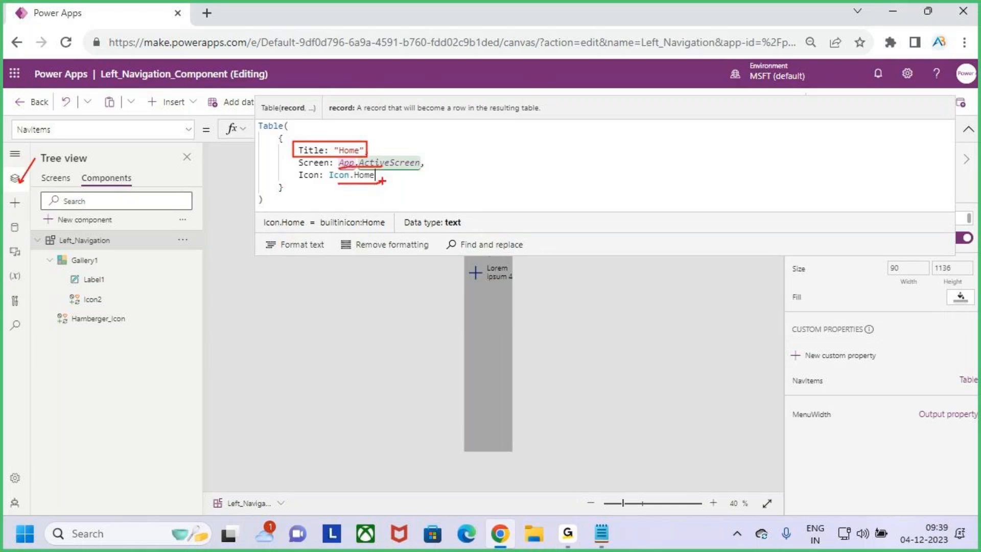
pyautogui.press('Escape')
# Step: Copy the Home record and paste it as a second record in the Navitems table, aligning its opening brace
pyautogui.moveTo(287, 188); pyautogui.dragTo(256, 145)
pyautogui.hotkey('ctrl', 'c')
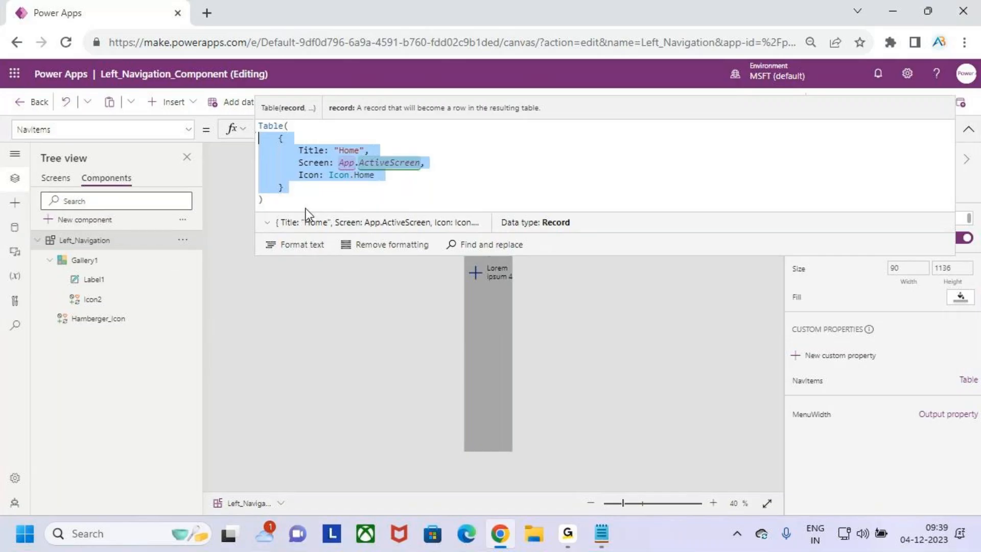
pyautogui.click(313, 189)
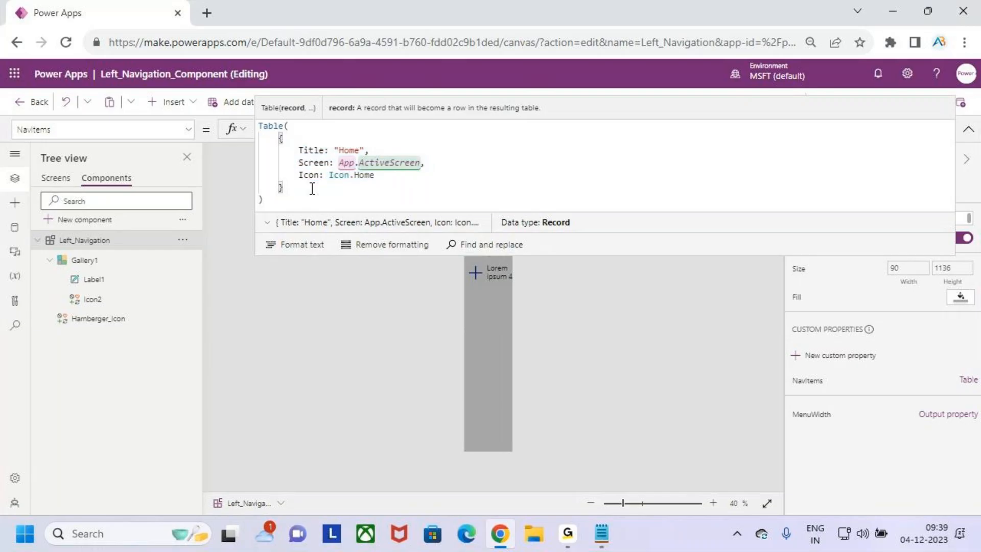
pyautogui.write(',')
pyautogui.press('Return')
pyautogui.hotkey('ctrl', 'v')
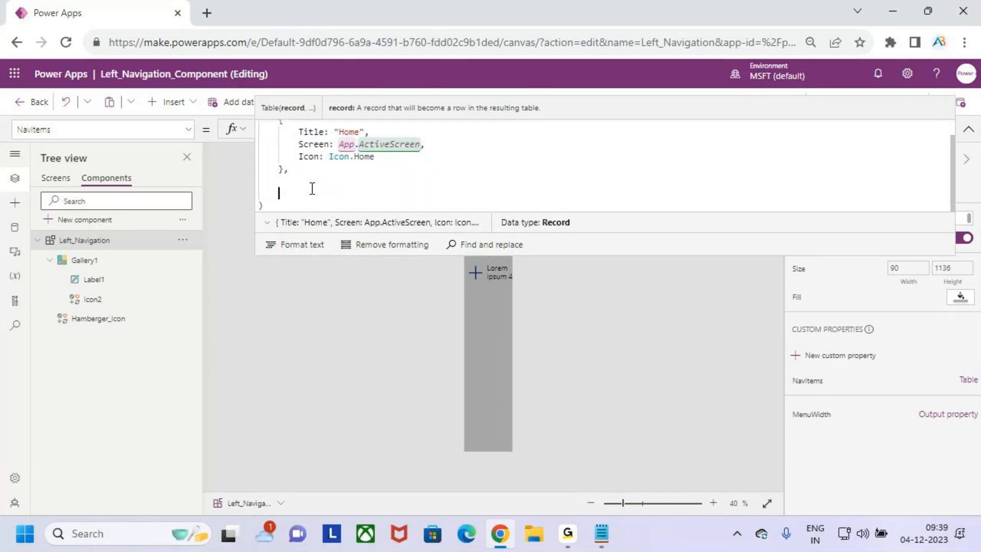
pyautogui.click(300, 155)
pyautogui.click(297, 145)
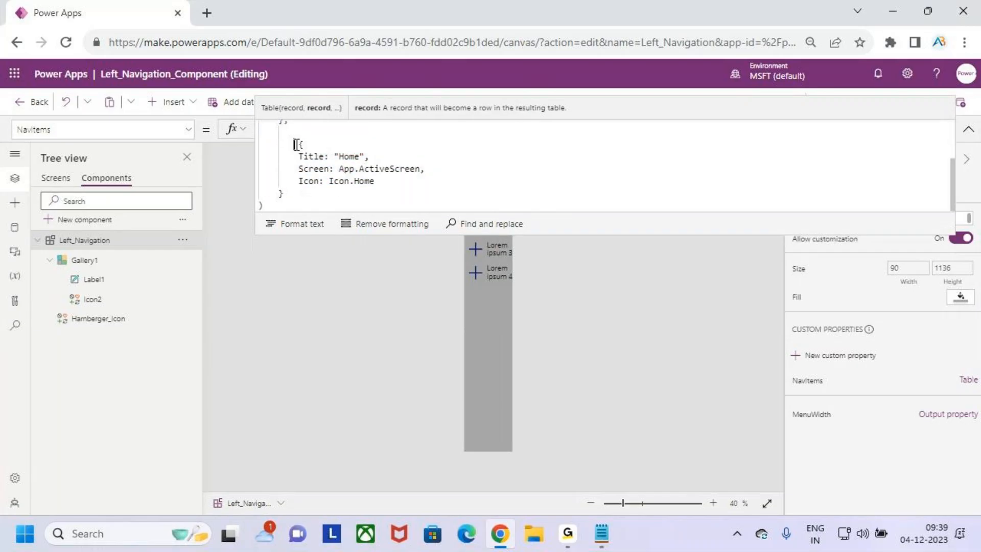
pyautogui.press('BackSpace')
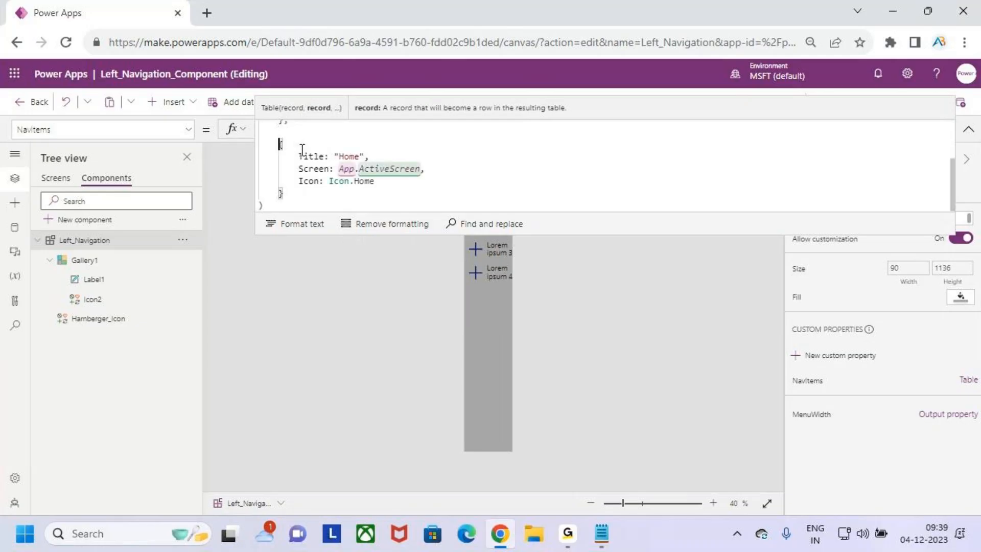
# Step: Set the second record's Title to "Form" and its Icon to Icon.AddDocument
pyautogui.doubleClick(351, 155)
pyautogui.write('Form')
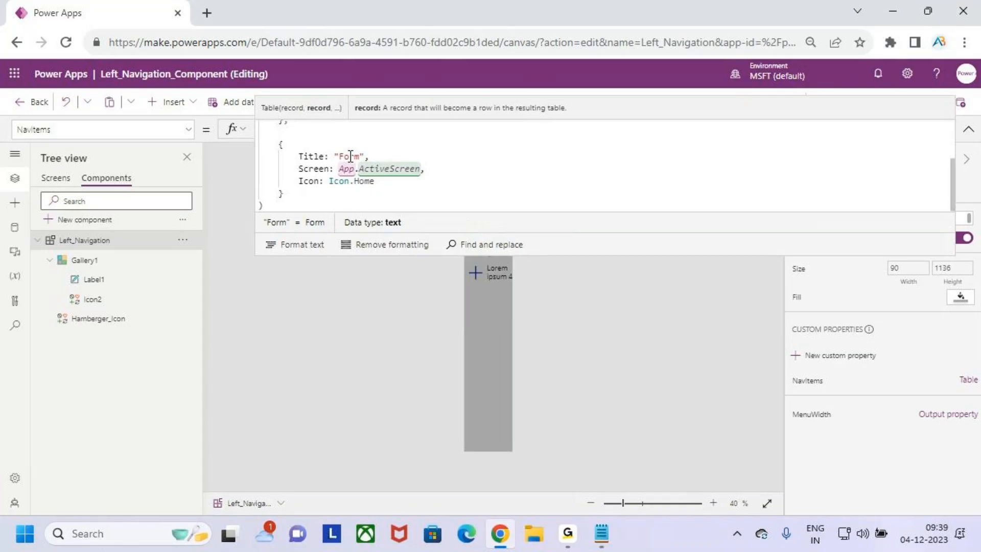
pyautogui.doubleClick(370, 181)
pyautogui.press('BackSpace')
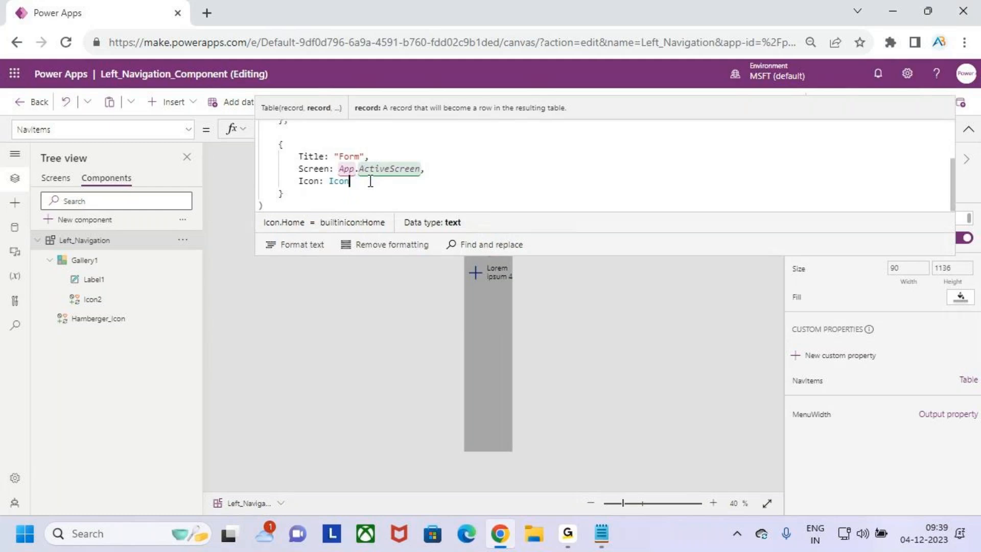
pyautogui.write('ad')
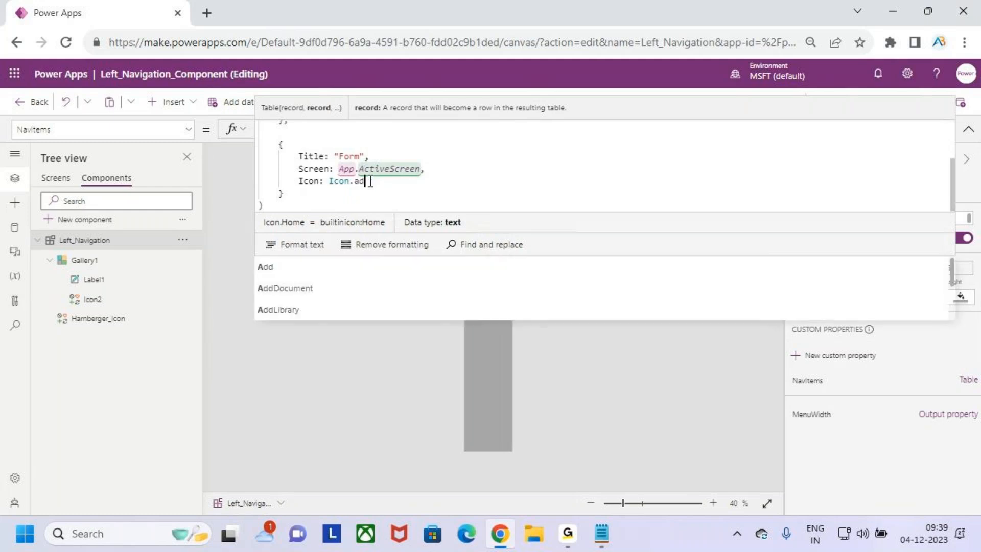
pyautogui.write('d')
pyautogui.click(327, 281)
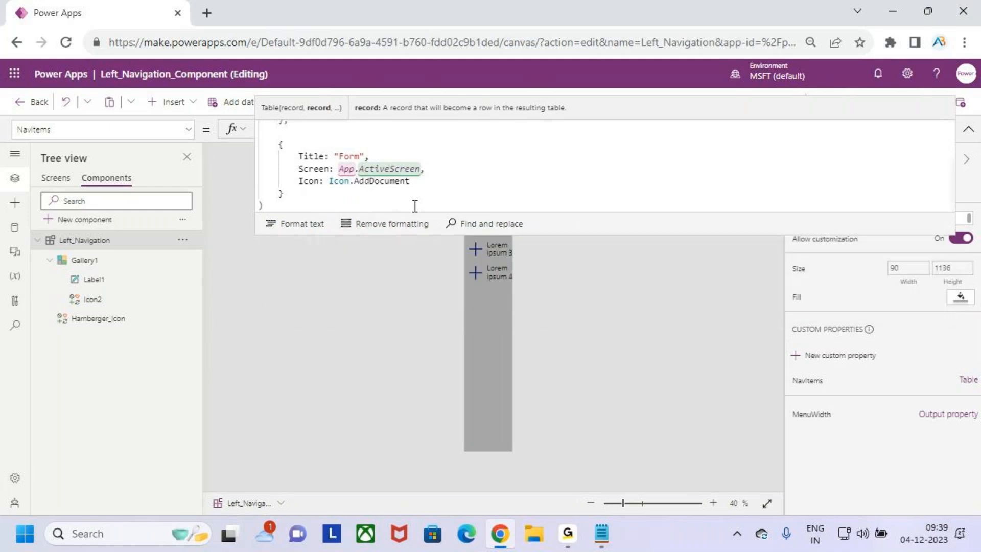
# Step: Replace the Form record's icon value with Icon.Add
pyautogui.press('BackSpace')
pyautogui.press('BackSpace')
pyautogui.press('BackSpace')
pyautogui.press('BackSpace')
pyautogui.press('BackSpace')
pyautogui.press('BackSpace')
pyautogui.press('BackSpace')
pyautogui.press('BackSpace')
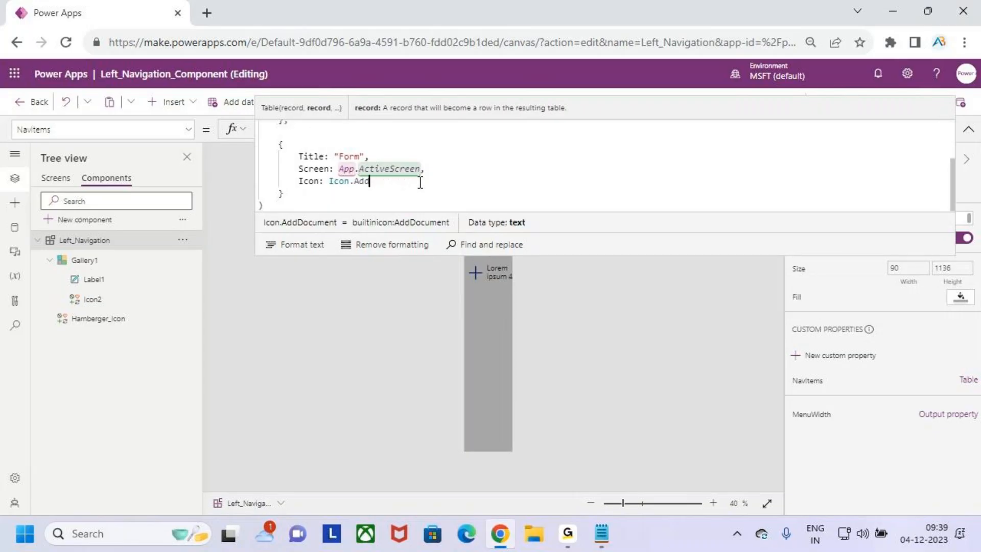
pyautogui.press('BackSpace')
pyautogui.press('BackSpace')
pyautogui.press('BackSpace')
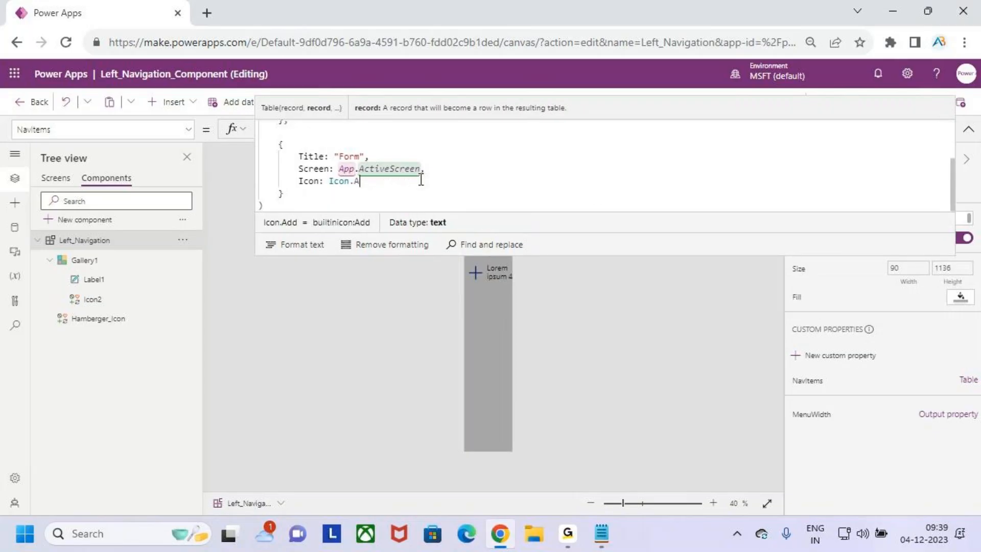
pyautogui.write('add')
pyautogui.click(297, 244)
# Step: Paste the copied Home record as a third record after the Form record and align its opening brace
pyautogui.write(',')
pyautogui.press('Return')
pyautogui.press('Return')
pyautogui.hotkey('ctrl', 'v')
pyautogui.click(292, 148)
pyautogui.press('BackSpace')
pyautogui.press('BackSpace')
pyautogui.press('BackSpace')
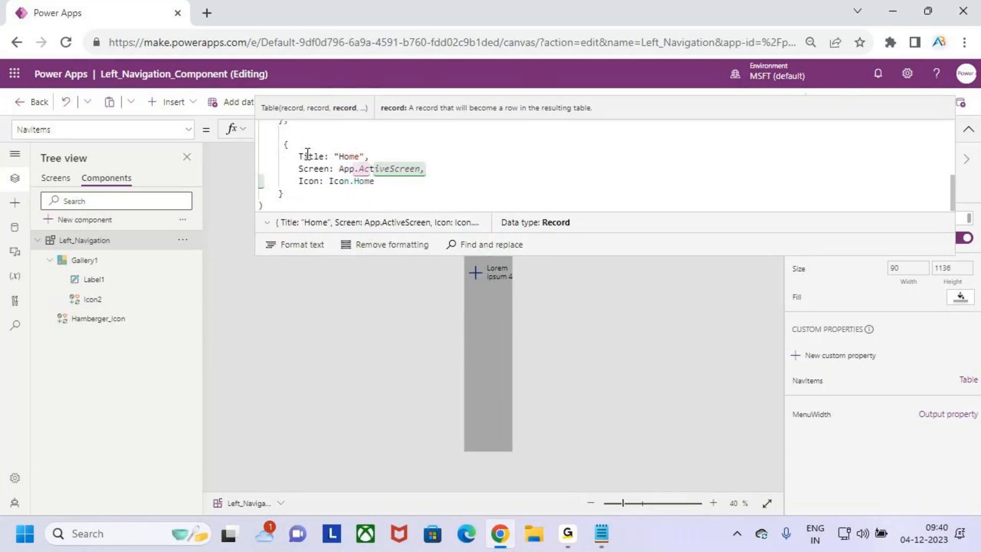
pyautogui.press('BackSpace')
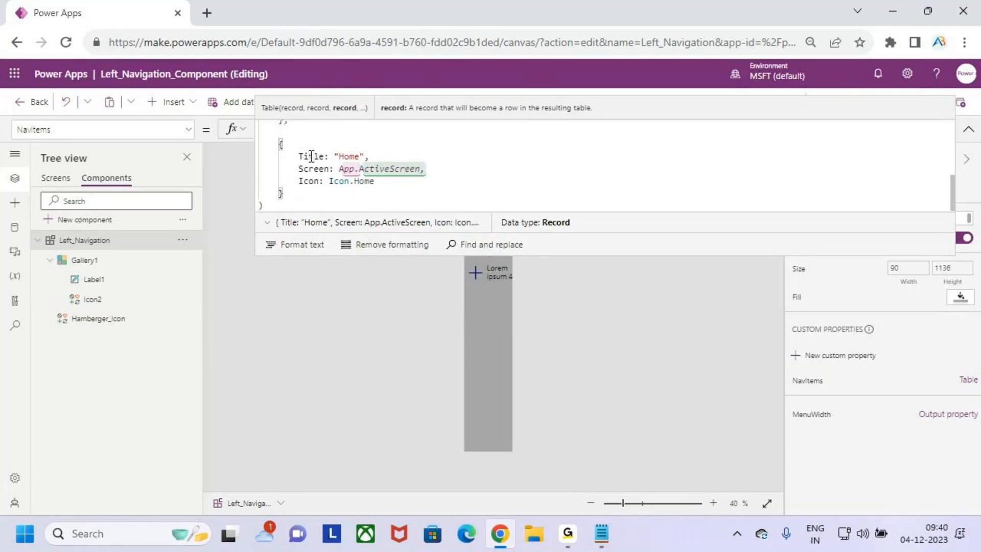
# Step: Set the third record's Title to "Gallery" and its Icon to Icon.AddLibrary
pyautogui.doubleClick(350, 157)
pyautogui.write('Gallery')
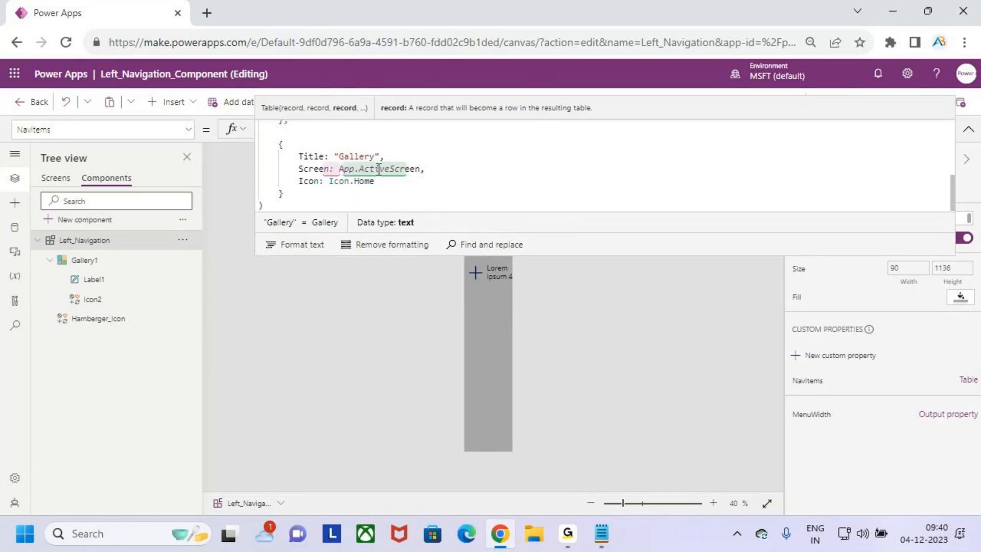
pyautogui.doubleClick(370, 183)
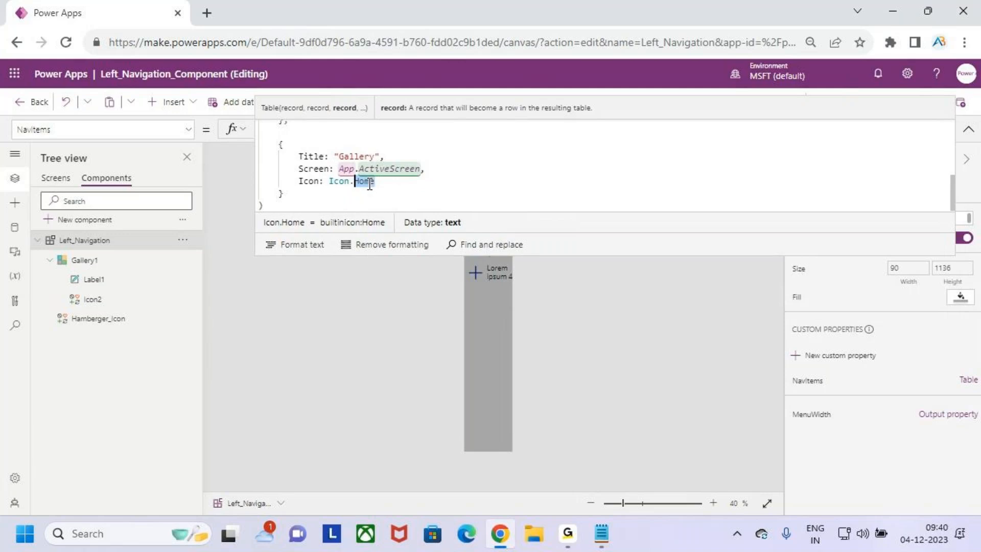
pyautogui.write('lu')
pyautogui.press('BackSpace')
pyautogui.write('ib')
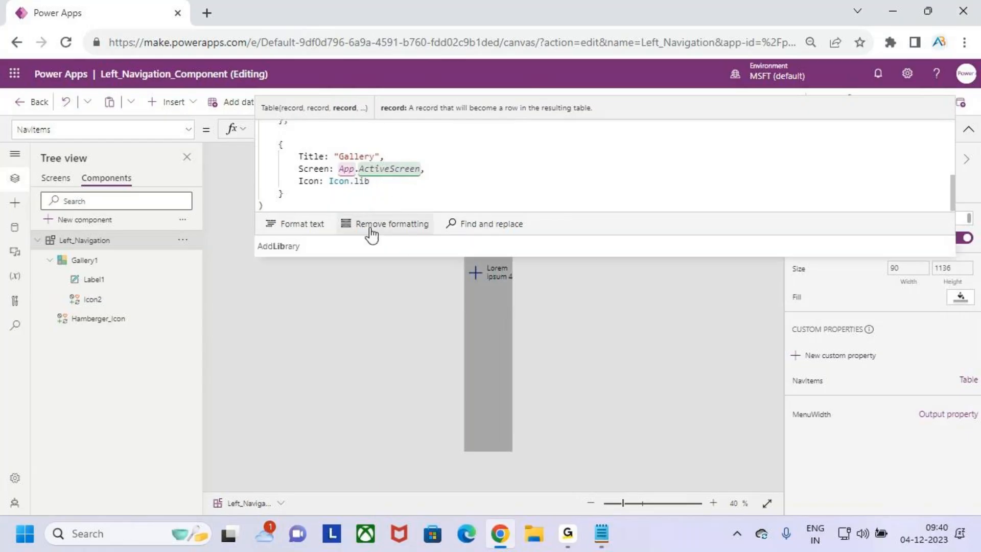
pyautogui.click(326, 247)
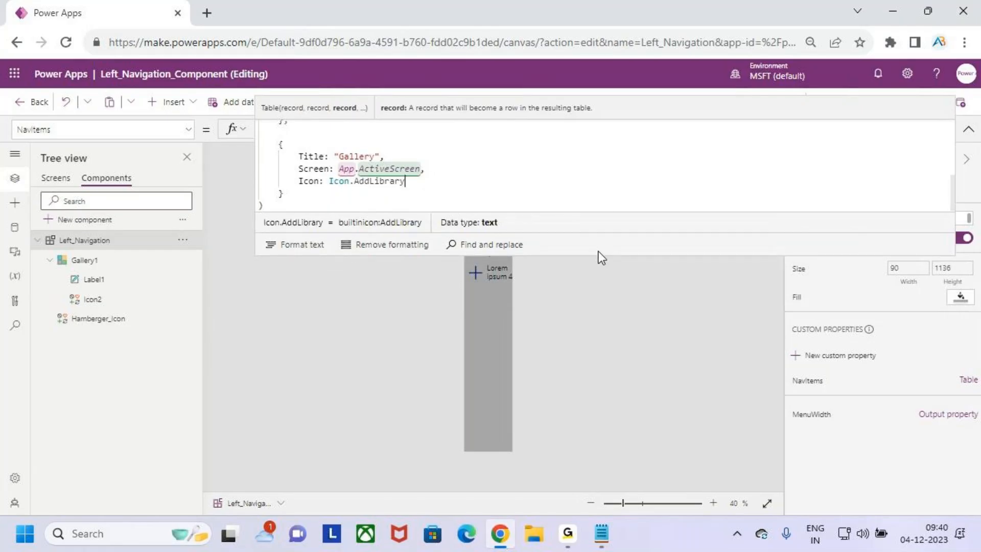
# Step: Review the three-record NavItems table formula in the enlarged formula editor, comparing its Title, Screen and Icon fields with the side navigation entries
pyautogui.moveTo(593, 256); pyautogui.dragTo(593, 396)
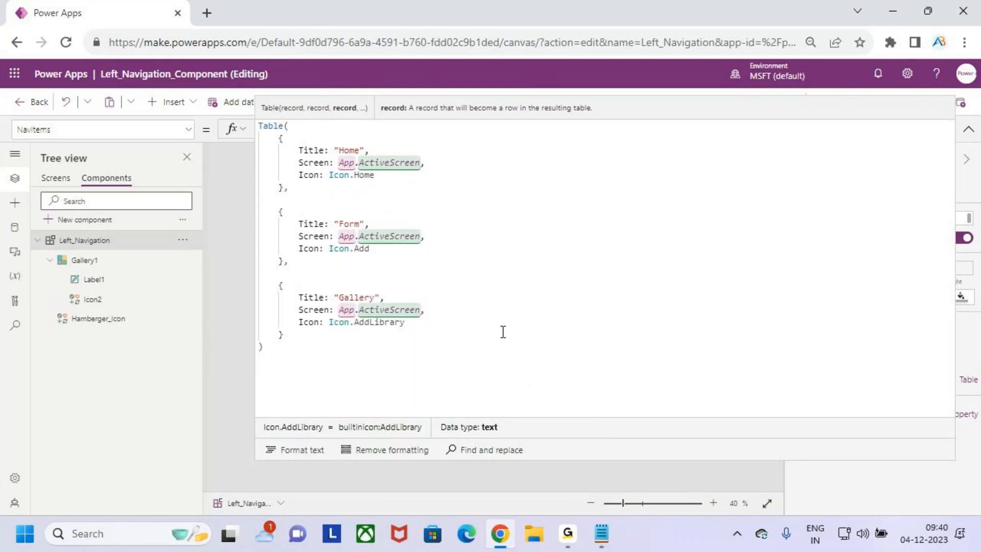
pyautogui.hotkey('ctrl', '2')
pyautogui.moveTo(260, 132); pyautogui.dragTo(277, 132)
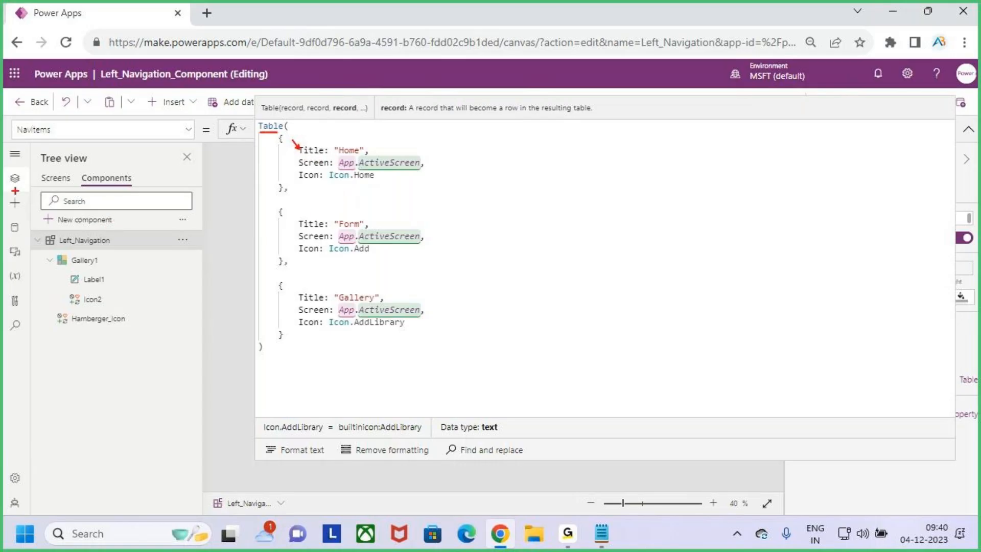
pyautogui.click(16, 154)
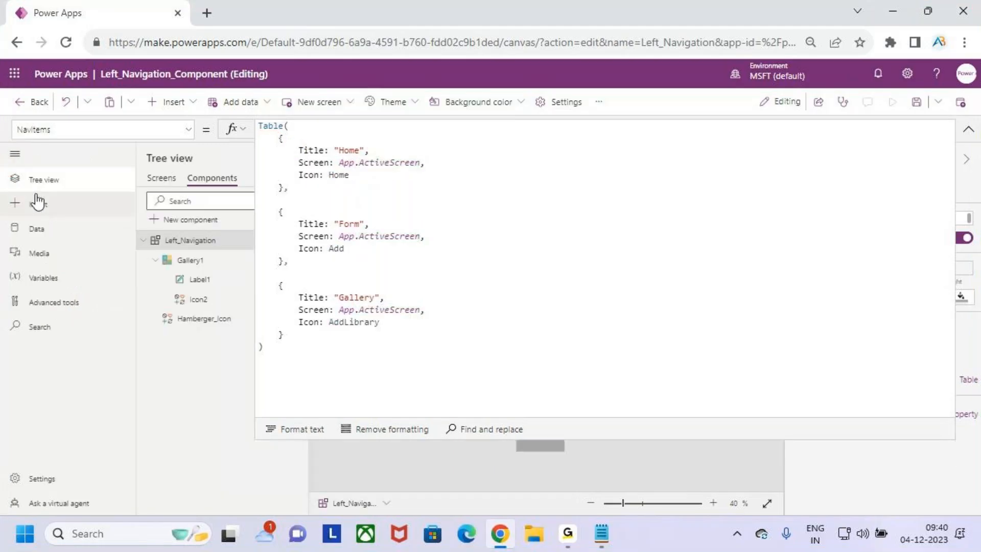
pyautogui.hotkey('ctrl', '2')
pyautogui.moveTo(28, 173); pyautogui.dragTo(81, 192)
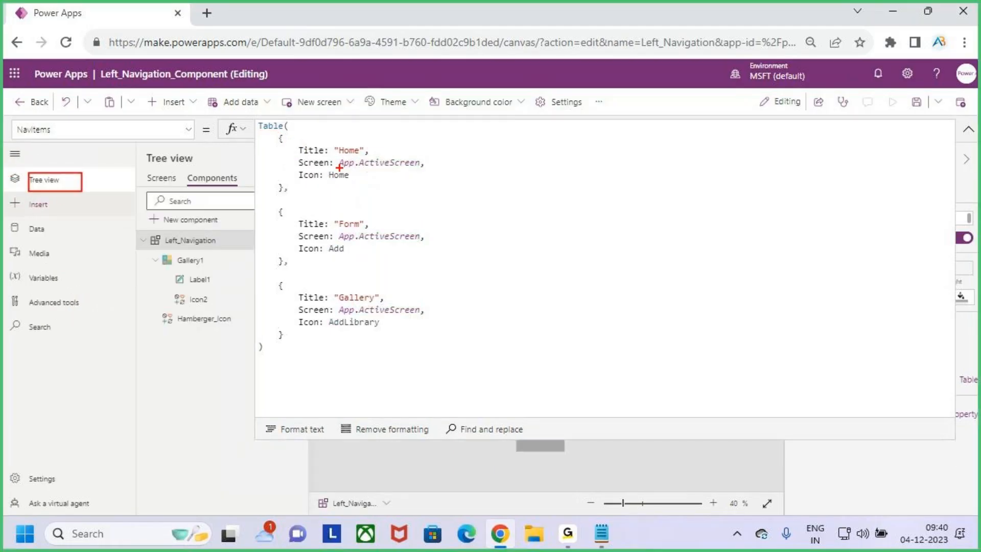
pyautogui.moveTo(10, 211); pyautogui.dragTo(18, 206)
pyautogui.moveTo(359, 168); pyautogui.dragTo(398, 167)
pyautogui.moveTo(29, 164); pyautogui.dragTo(18, 173)
pyautogui.moveTo(17, 209); pyautogui.dragTo(32, 195)
pyautogui.press('Escape')
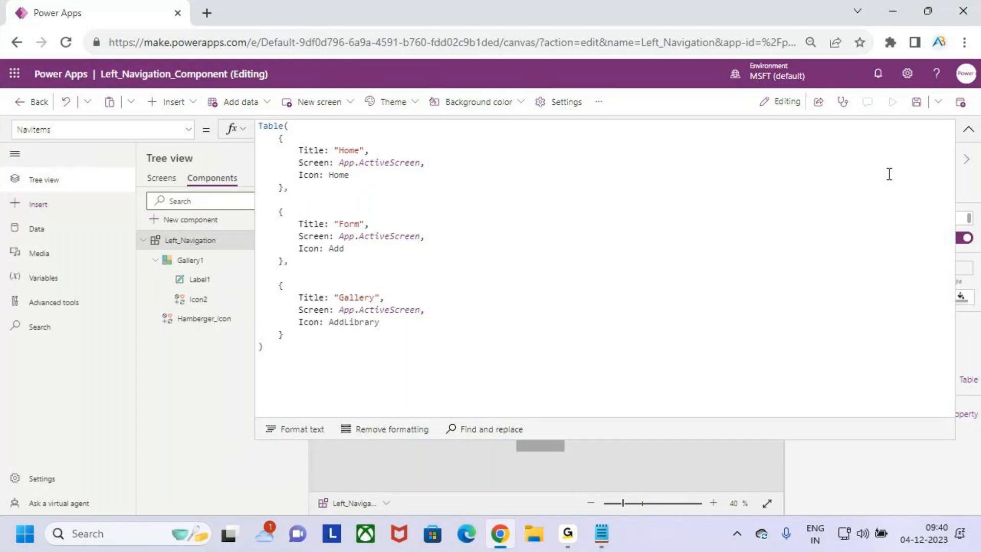
pyautogui.click(968, 133)
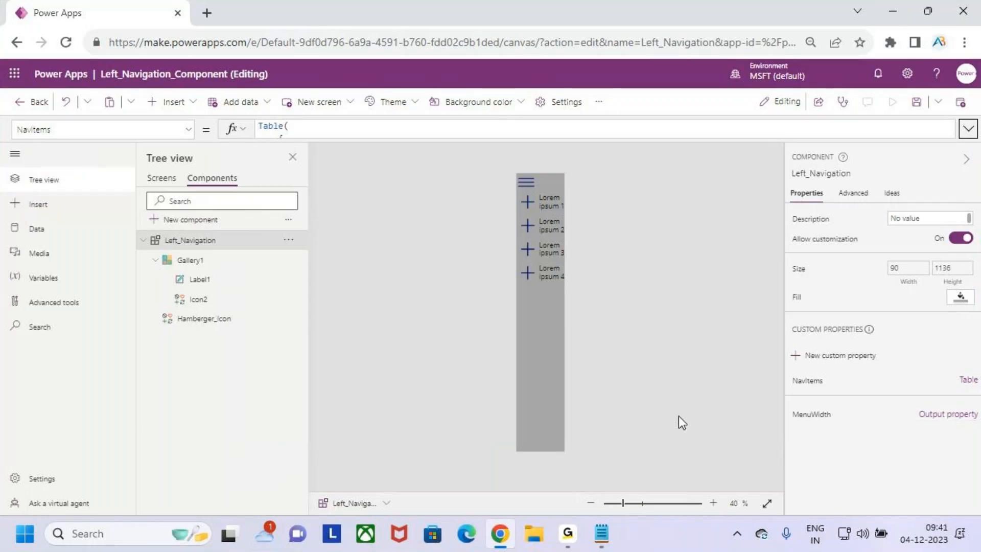
pyautogui.click(527, 313)
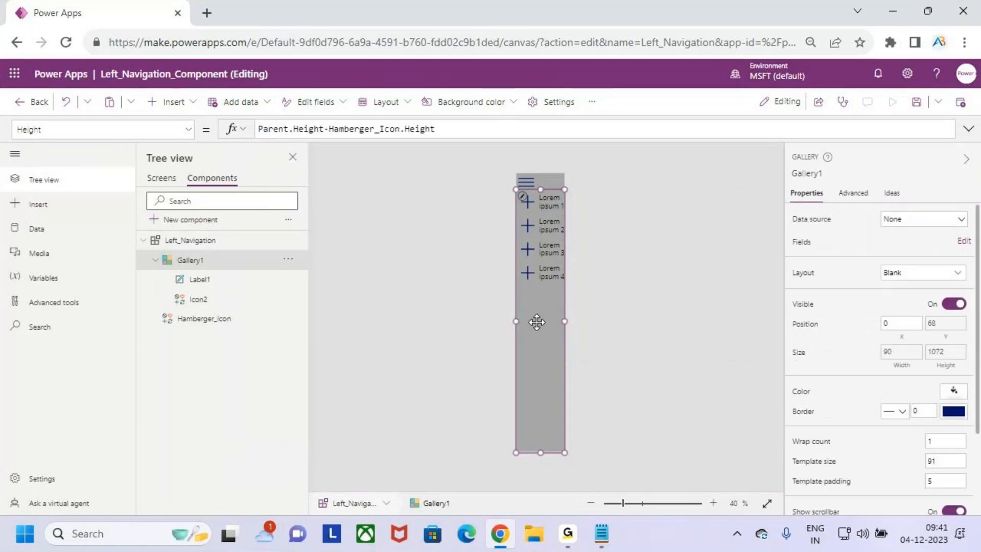
pyautogui.click(152, 127)
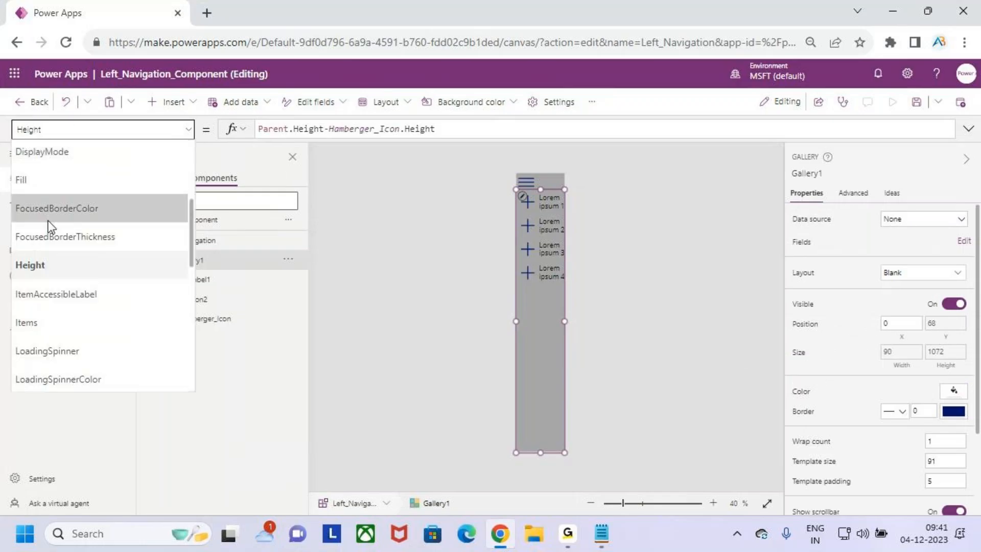
pyautogui.scroll(5, 69, 238)
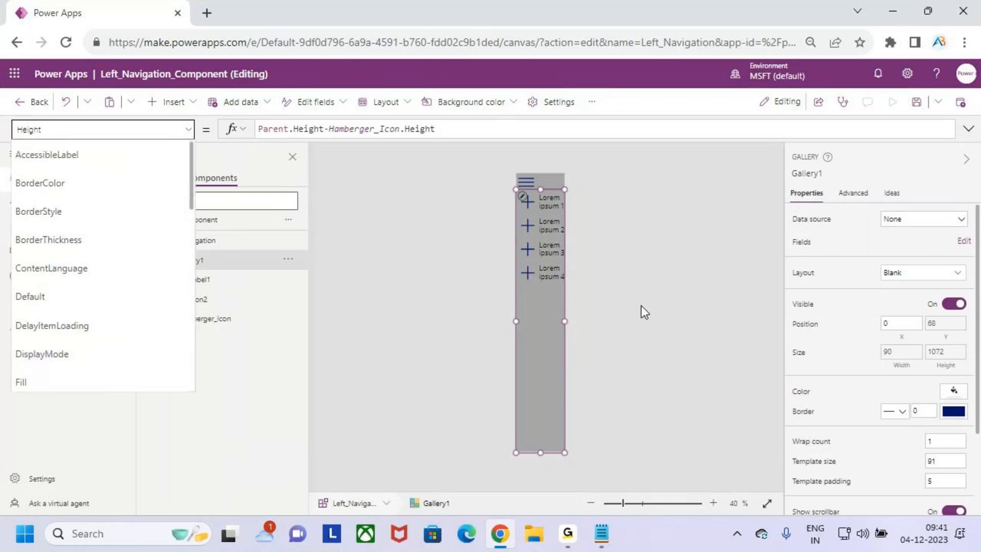
pyautogui.click(533, 340)
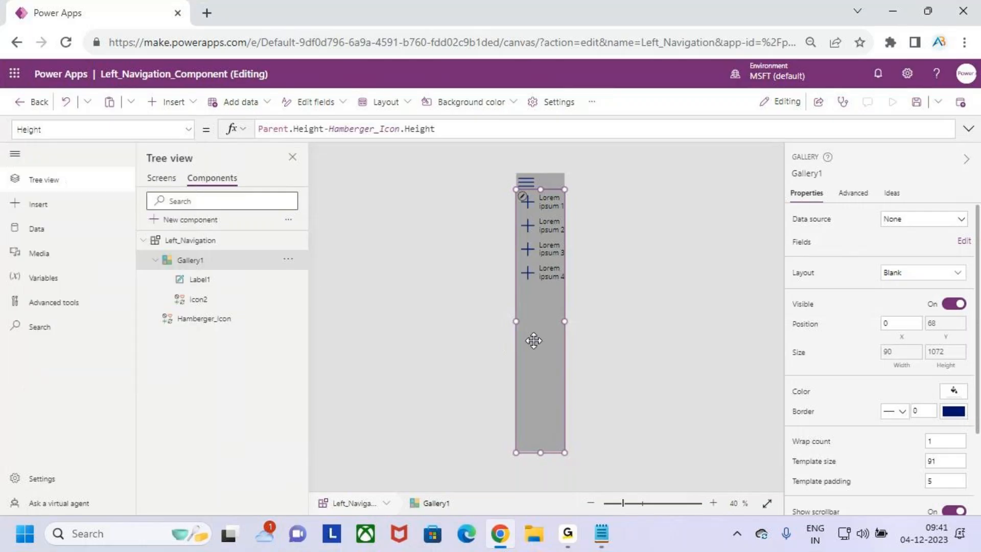
pyautogui.click(204, 243)
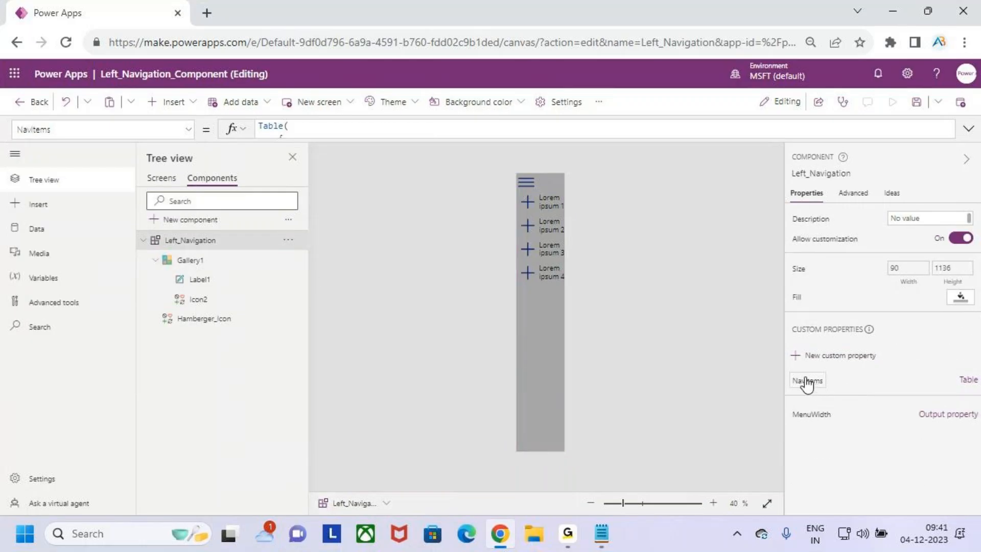
# Step: Replace the sample data in the gallery's Items property with Left_Navigation.NavItems
pyautogui.click(533, 309)
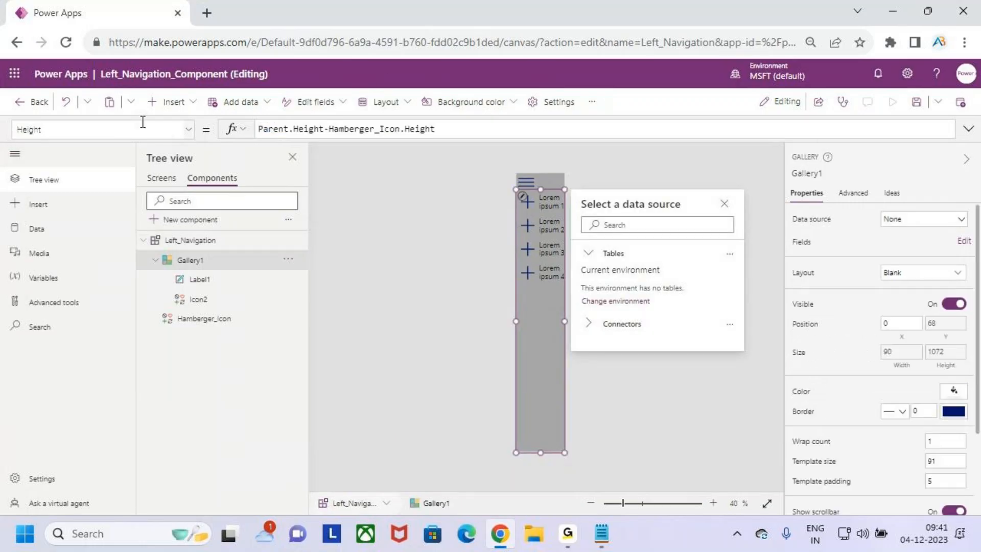
pyautogui.click(186, 130)
pyautogui.scroll(3, 76, 195)
pyautogui.scroll(-6, 78, 194)
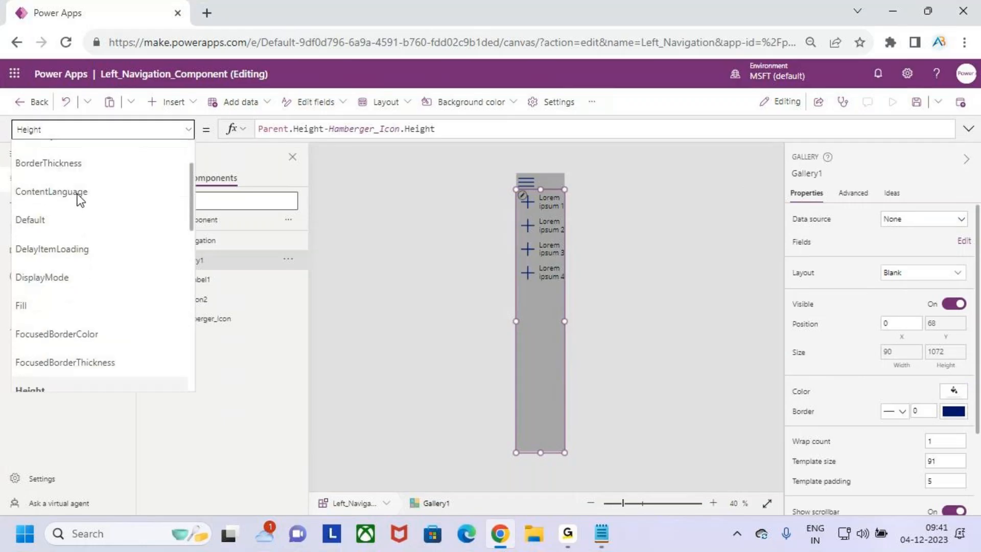
pyautogui.click(102, 218)
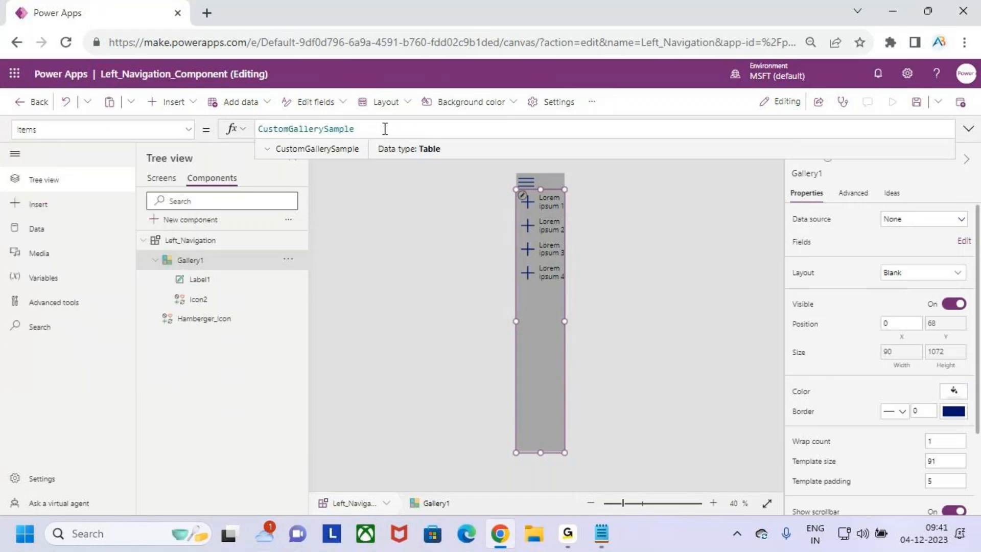
pyautogui.moveTo(385, 129); pyautogui.dragTo(251, 132)
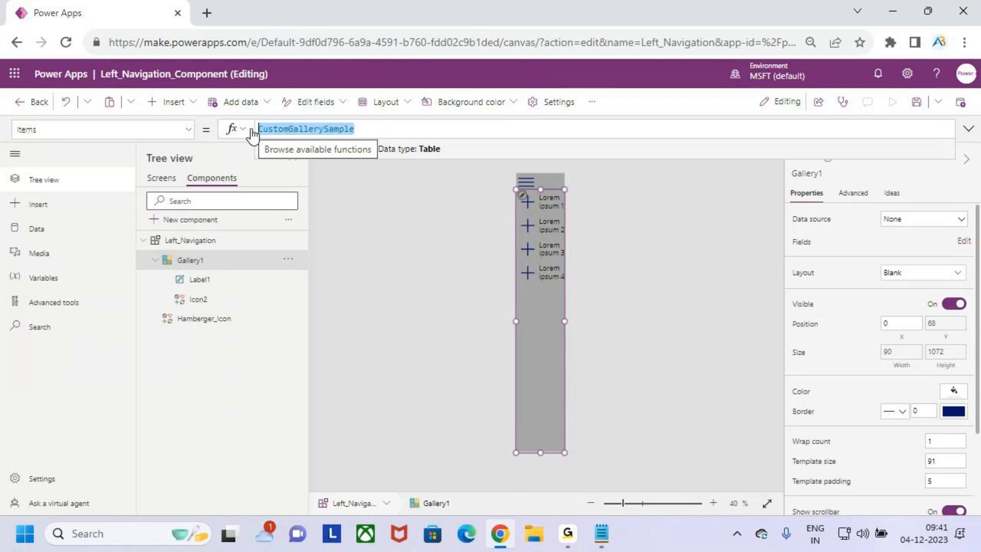
pyautogui.press('Delete')
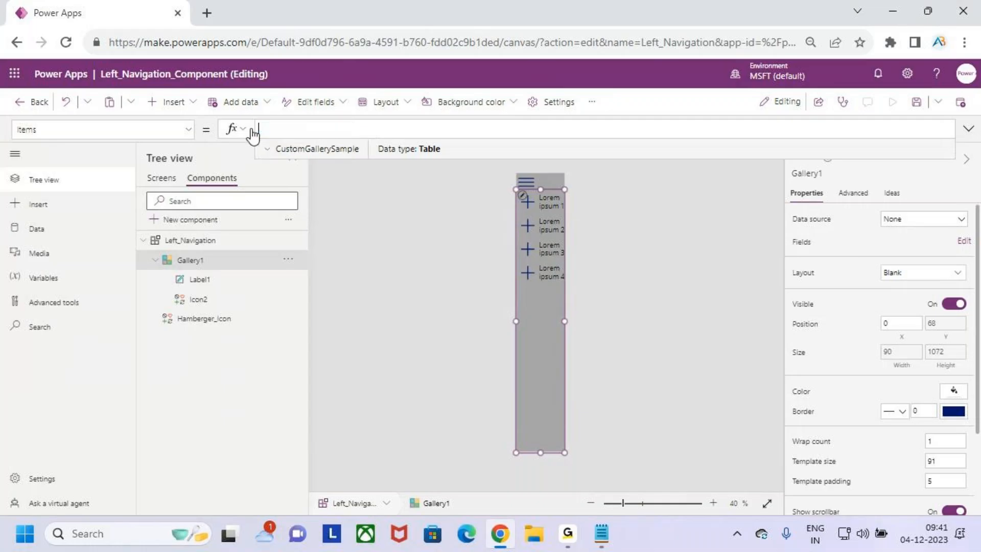
pyautogui.write('lefy')
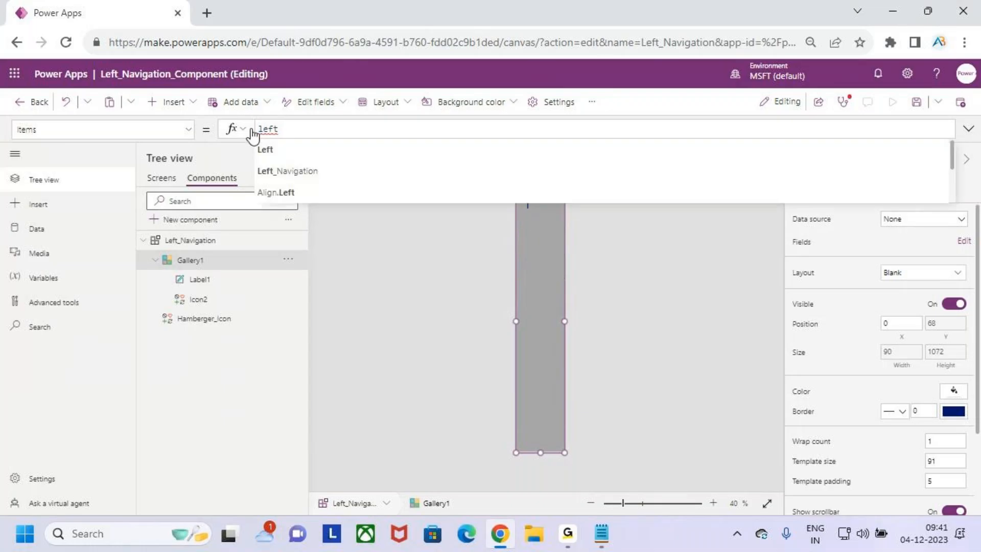
pyautogui.press('Down')
pyautogui.press('Down')
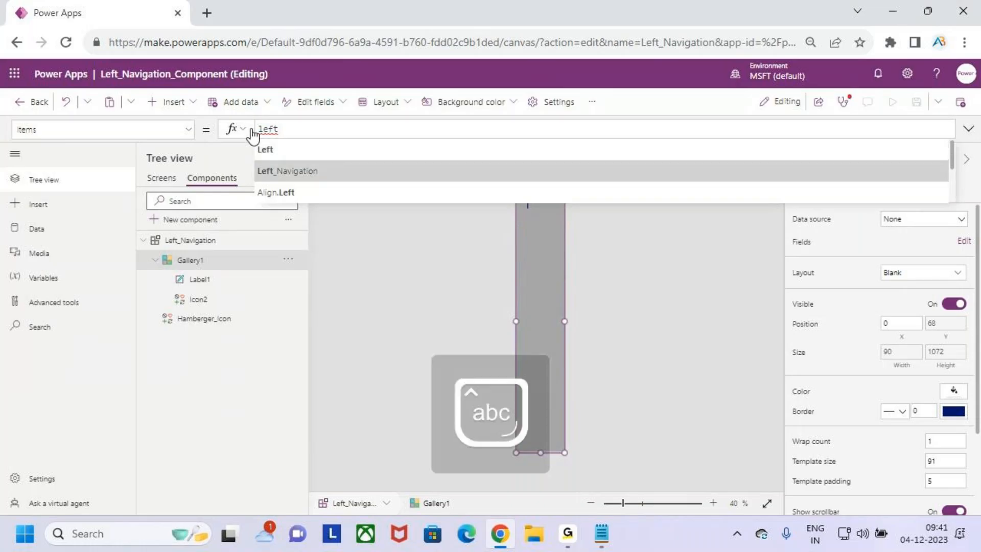
pyautogui.press('Tab')
pyautogui.write('.')
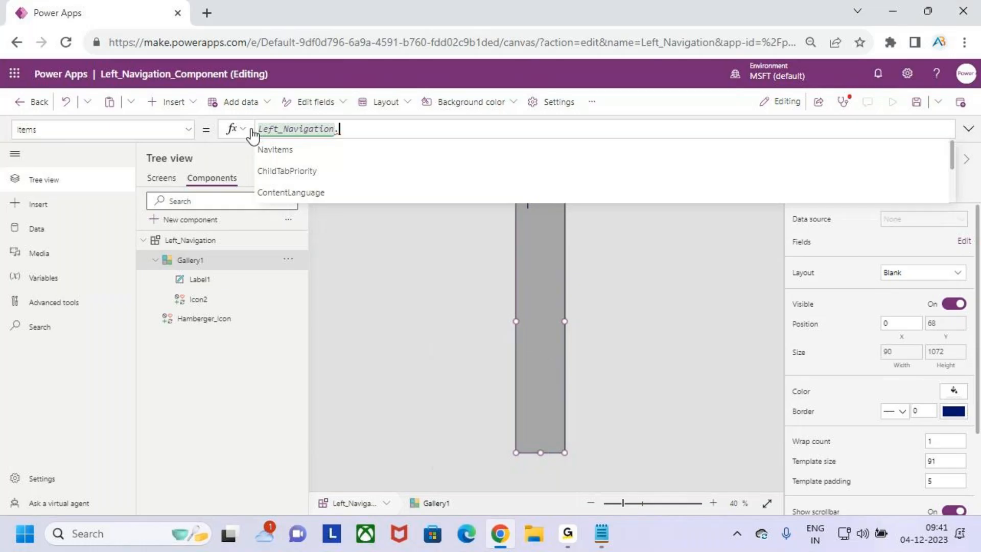
pyautogui.press('Down')
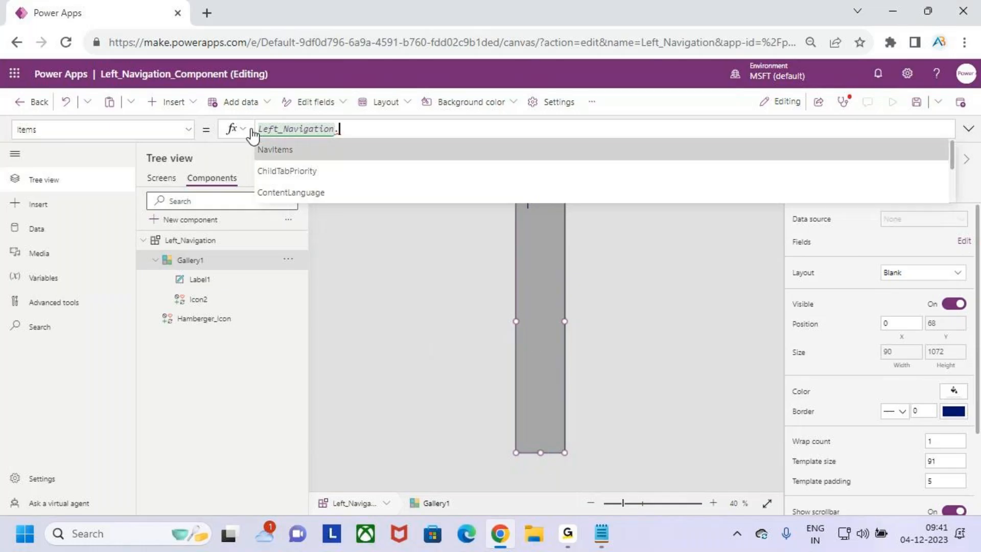
pyautogui.press('Tab')
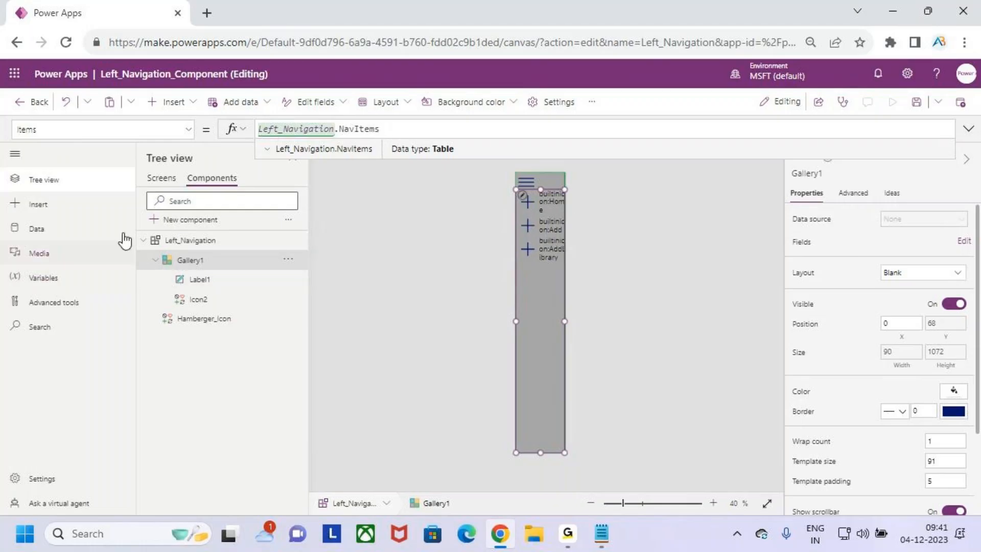
# Step: Set the Icon property of the gallery's Icon2 to ThisItem.Icon
pyautogui.click(15, 155)
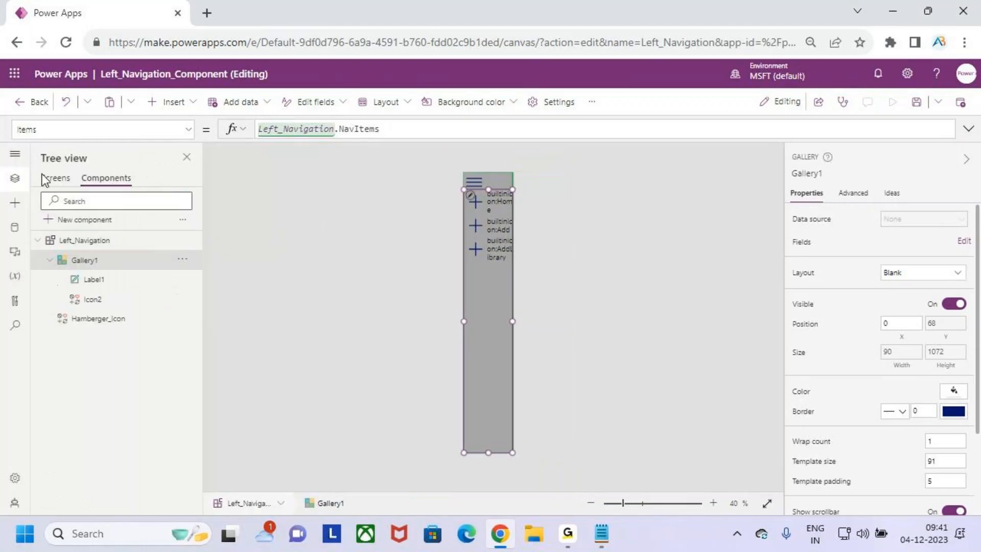
pyautogui.click(129, 301)
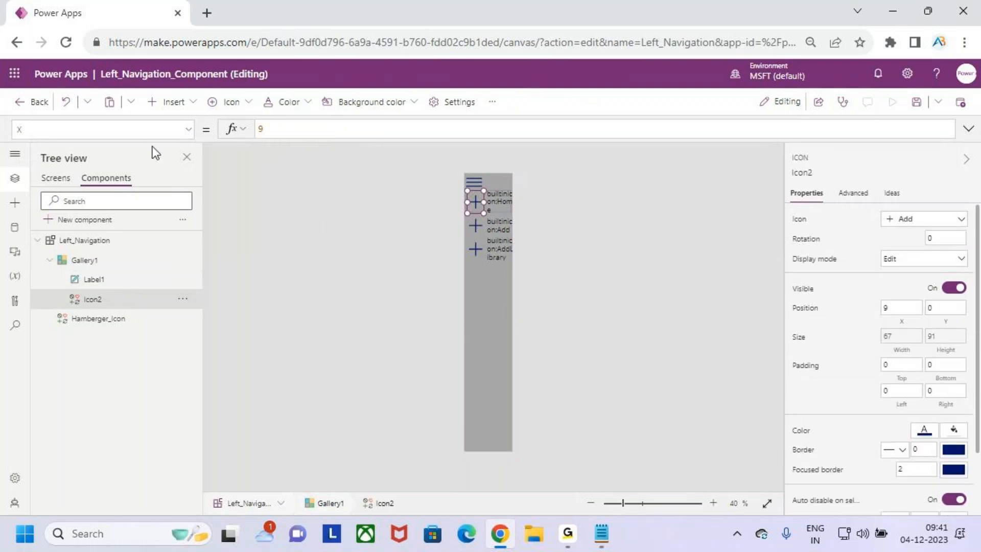
pyautogui.click(180, 136)
pyautogui.scroll(5, 66, 248)
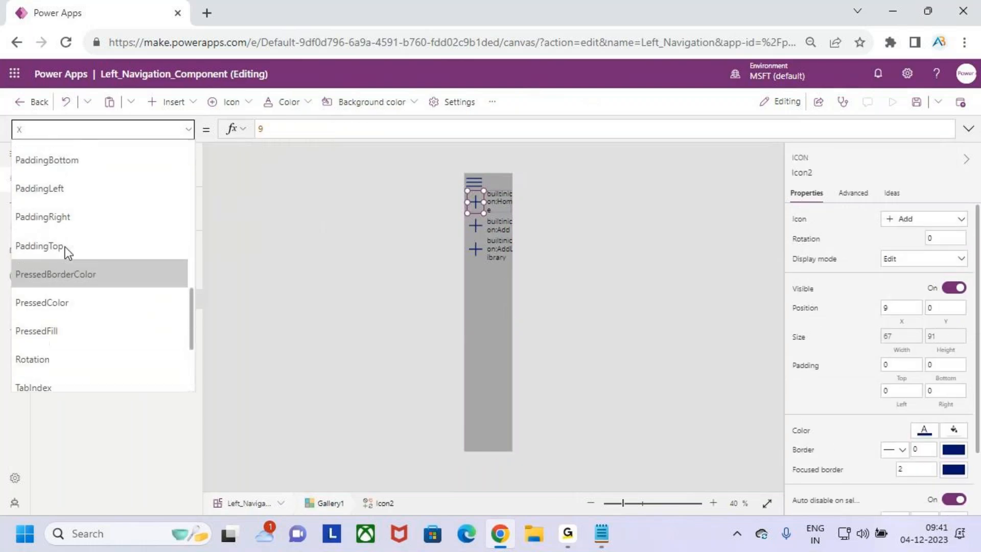
pyautogui.click(65, 244)
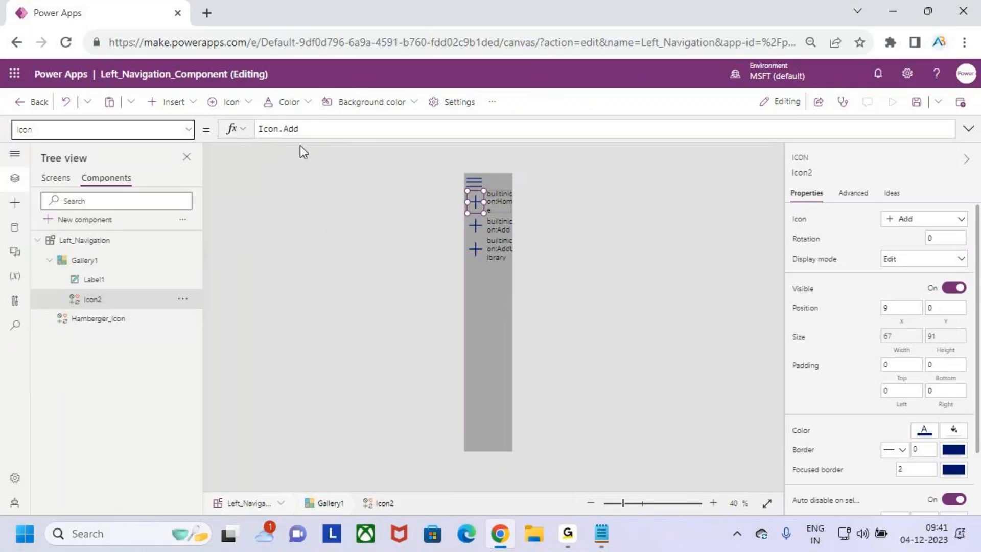
pyautogui.click(308, 132)
pyautogui.moveTo(315, 130); pyautogui.dragTo(257, 131)
pyautogui.press('BackSpace')
pyautogui.press('BackSpace')
pyautogui.press('BackSpace')
pyautogui.press('BackSpace')
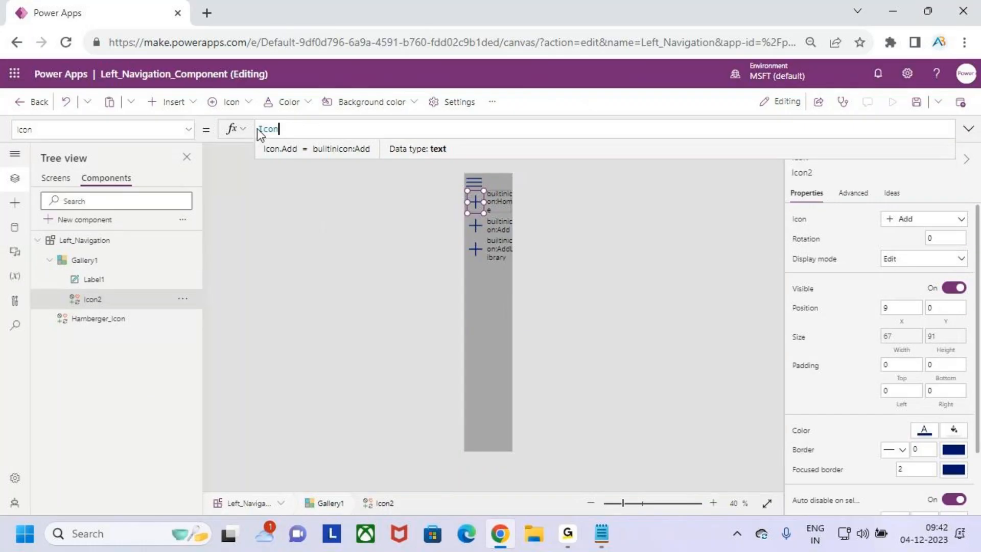
pyautogui.write('this')
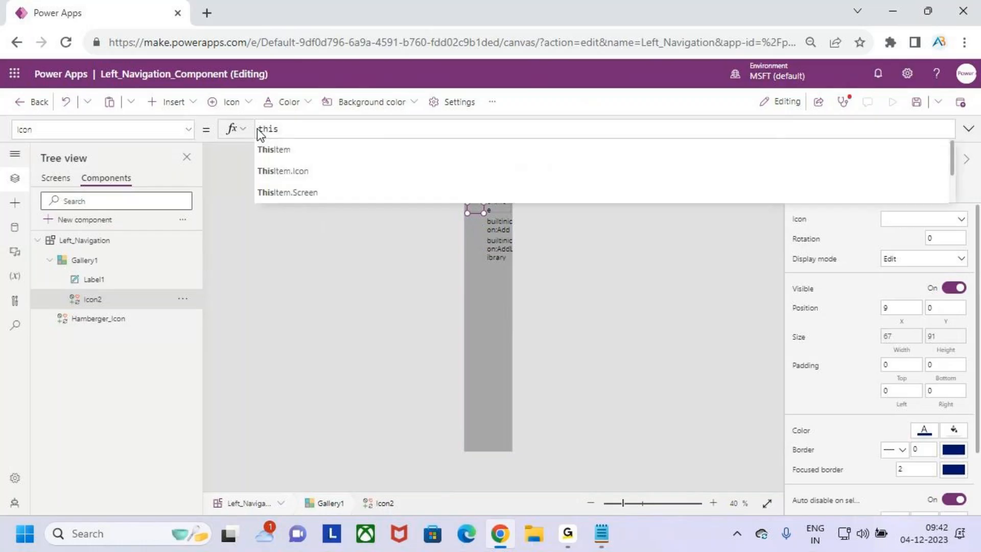
pyautogui.press('Down')
pyautogui.press('Return')
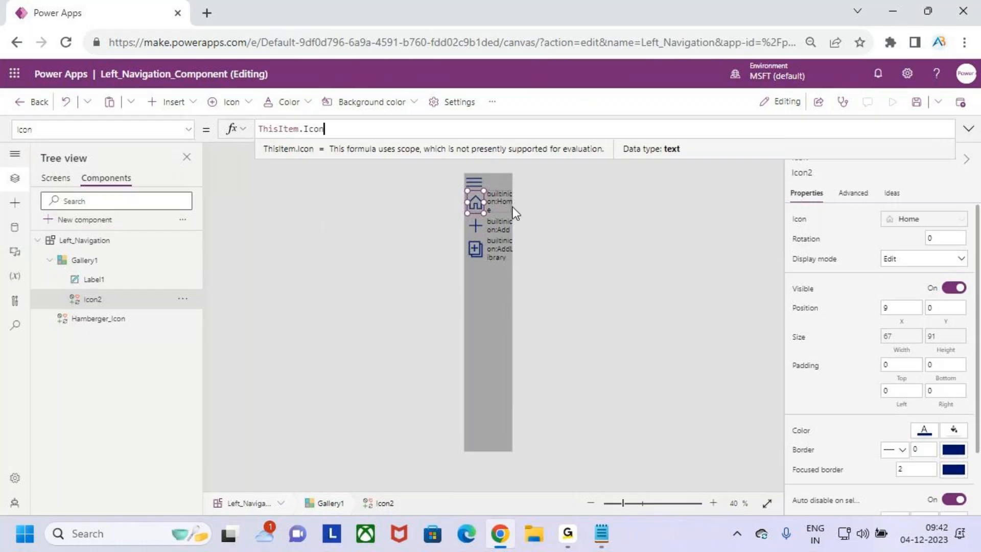
# Step: Set the Text property of the gallery's Label1 to ThisItem.Title
pyautogui.click(109, 280)
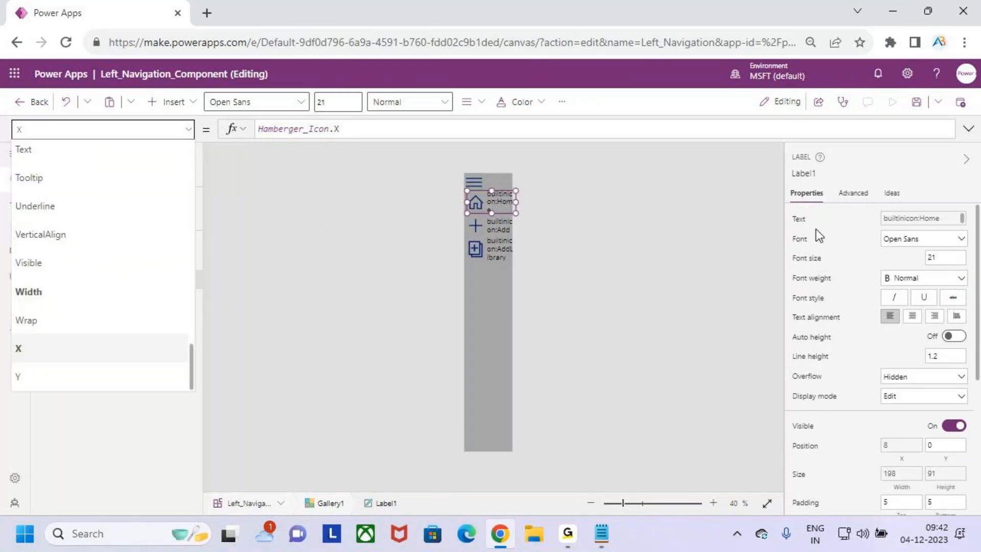
pyautogui.click(799, 219)
pyautogui.moveTo(339, 128); pyautogui.dragTo(308, 128)
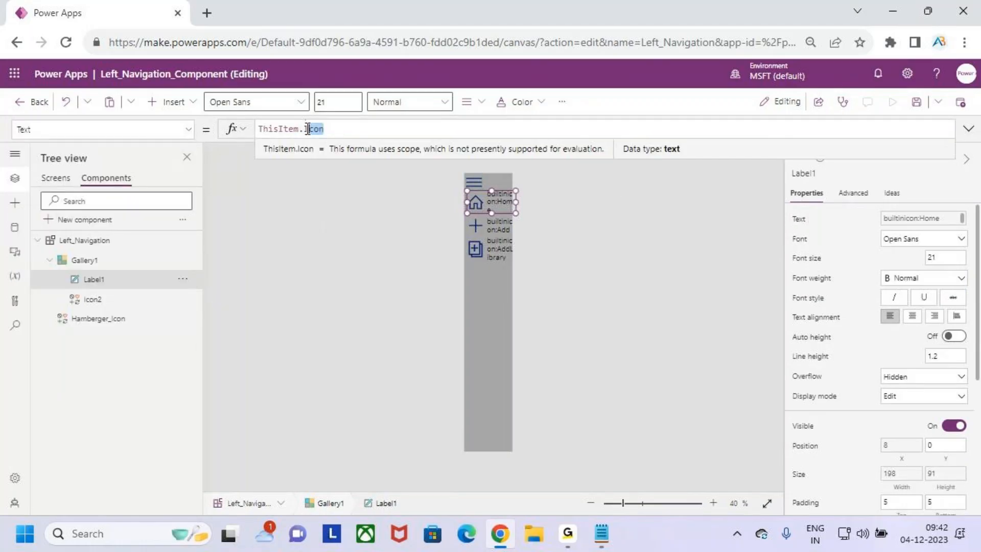
pyautogui.press('BackSpace')
pyautogui.write('.')
pyautogui.press('Down')
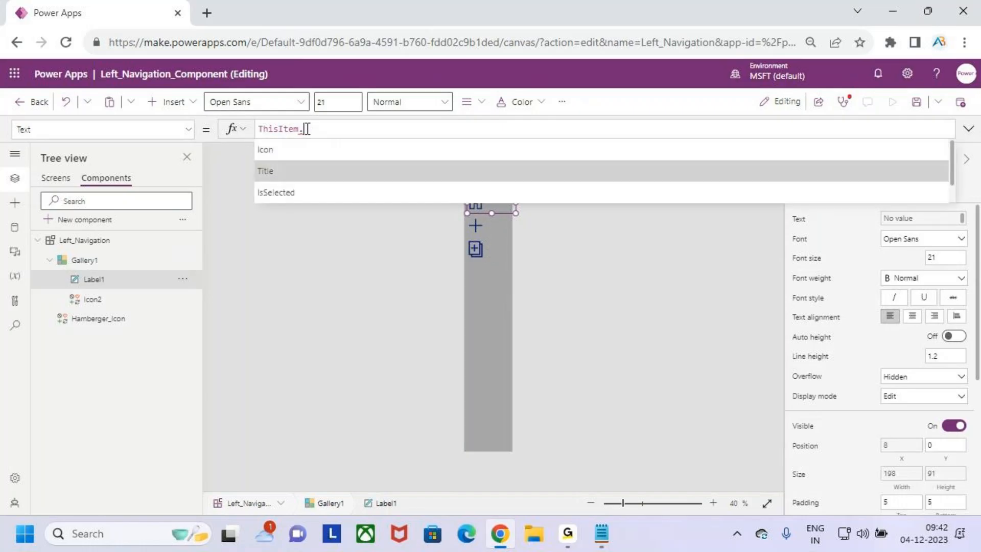
pyautogui.press('Tab')
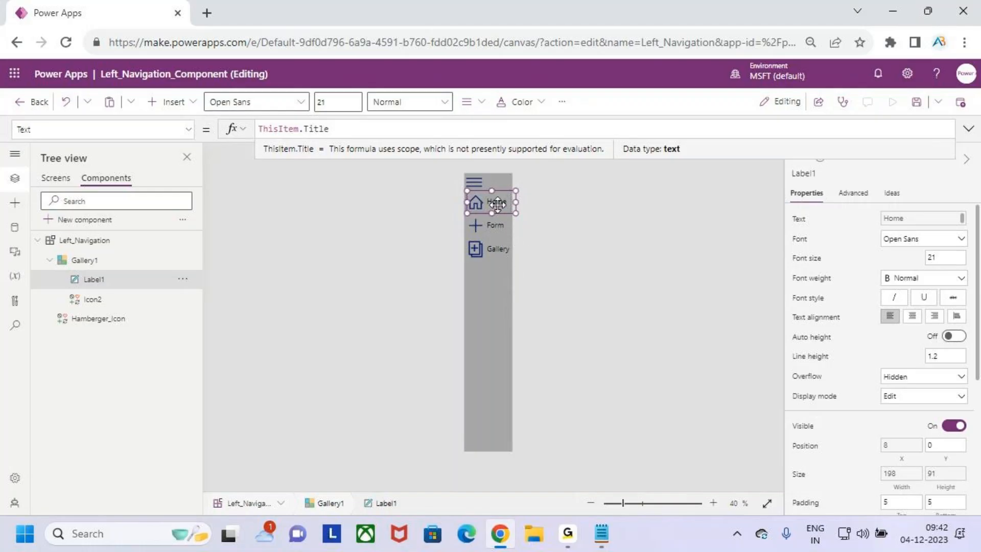
# Step: Shrink the gallery's title label to about 180 wide and 78 high, with its upper edge at about Y 12
pyautogui.scroll(1, 497, 205)
pyautogui.scroll(4, 498, 206)
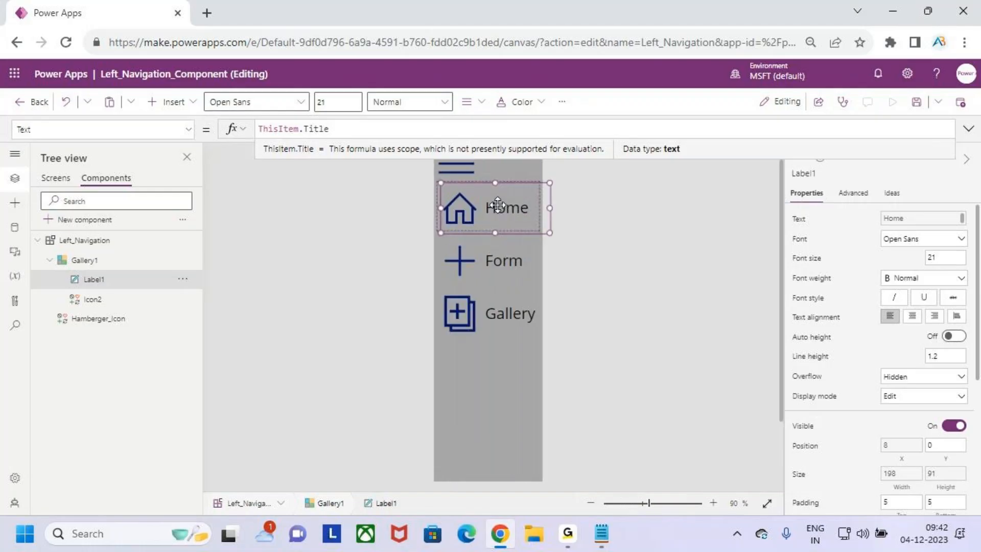
pyautogui.moveTo(494, 182); pyautogui.dragTo(497, 190)
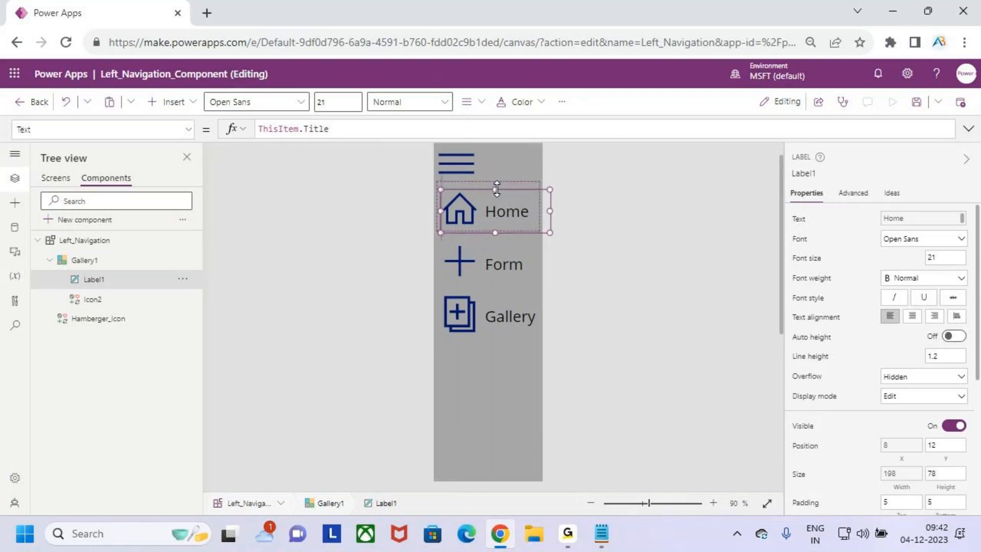
pyautogui.moveTo(552, 212); pyautogui.dragTo(543, 211)
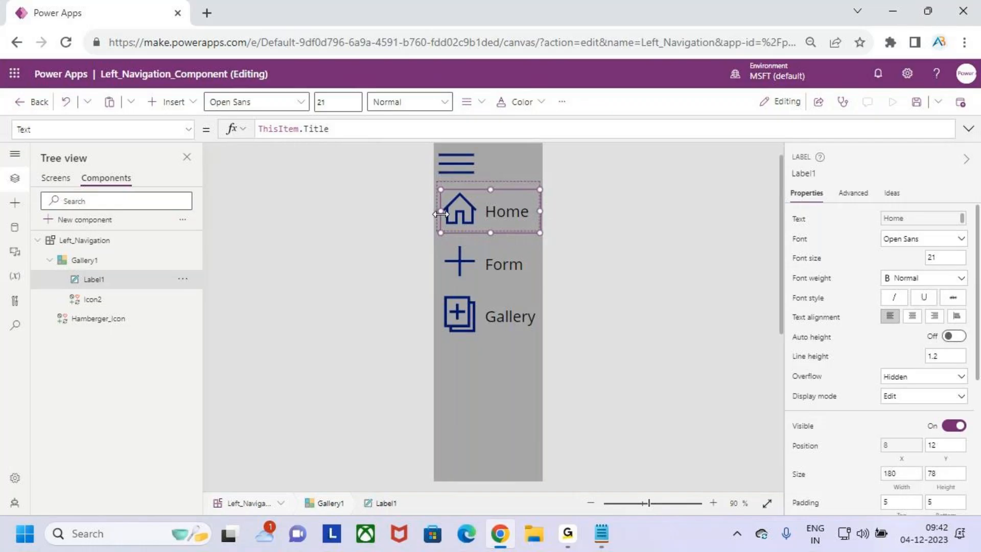
# Step: Narrow the gallery's title label to about 179 wide at X 9, and save and publish the component library
pyautogui.moveTo(441, 212); pyautogui.dragTo(437, 212)
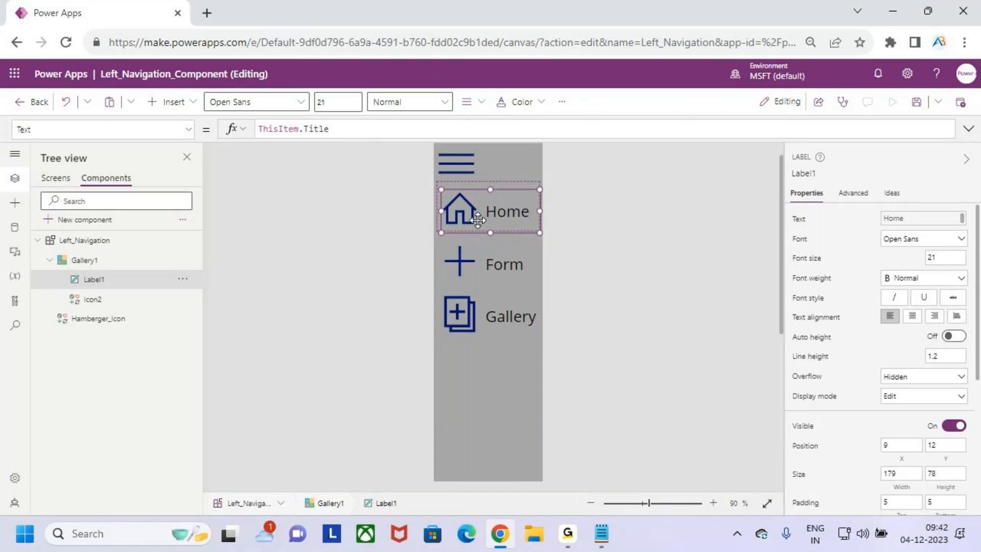
pyautogui.click(508, 165)
pyautogui.click(918, 105)
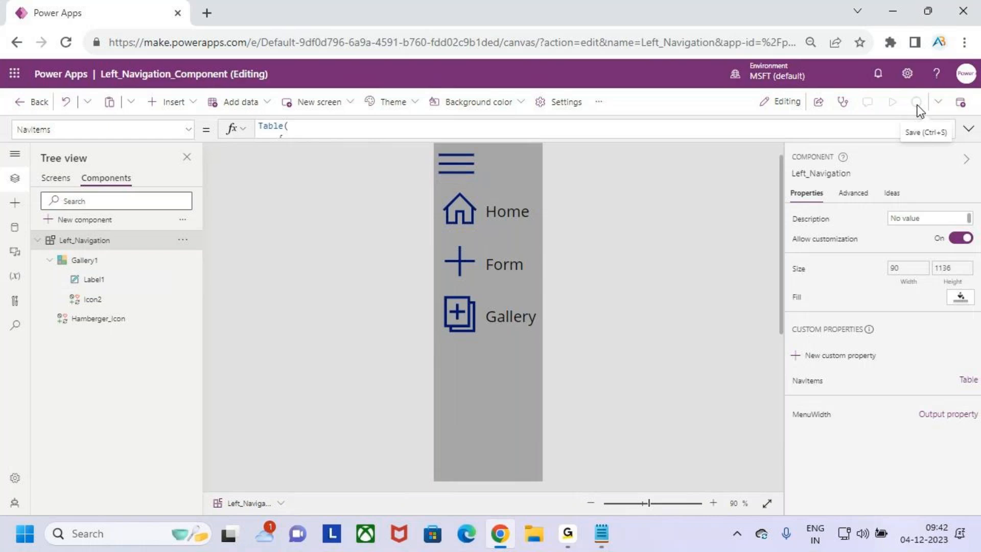
pyautogui.click(961, 101)
pyautogui.click(547, 423)
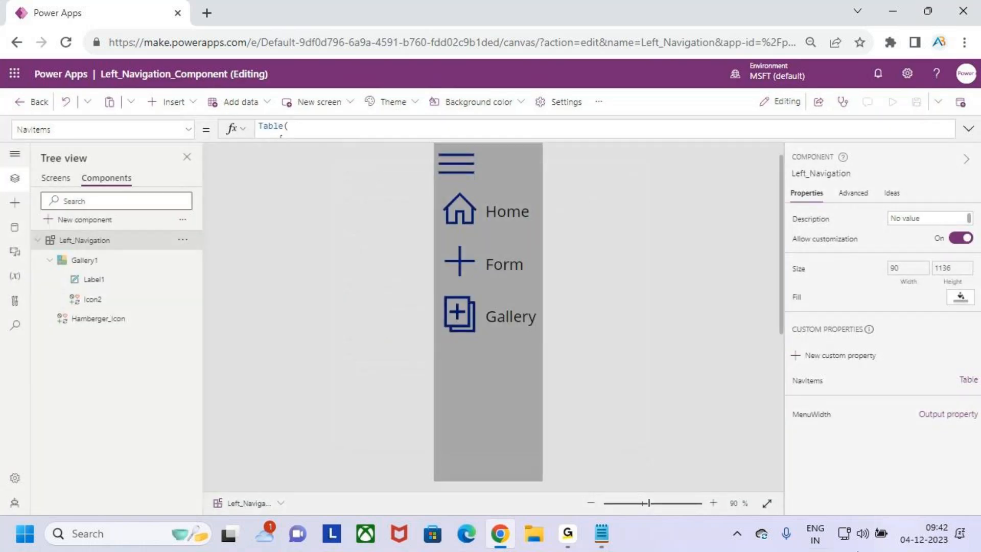
# Step: Preview Screen1 and expand the left navigation menu with its hamburger icon
pyautogui.click(56, 178)
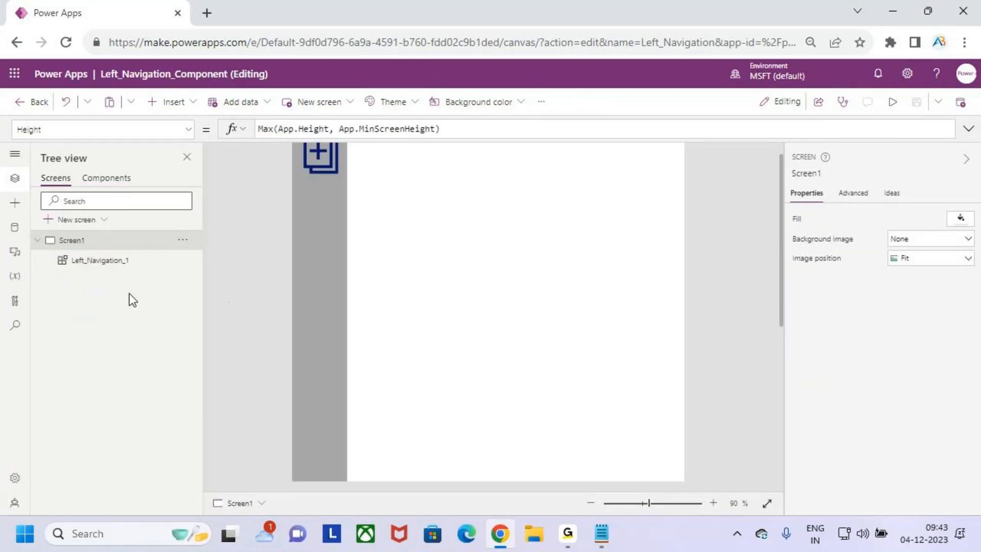
pyautogui.scroll(-3, 381, 282)
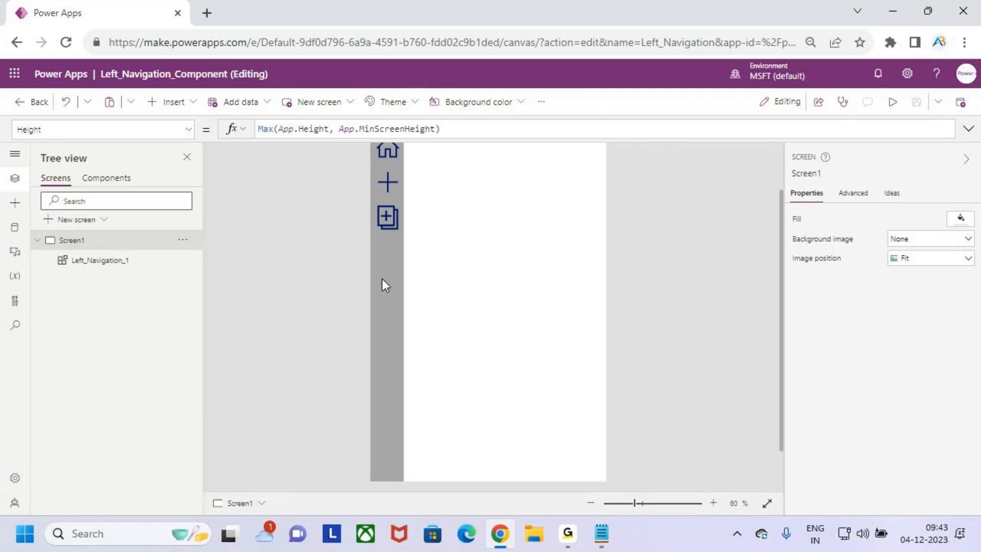
pyautogui.scroll(-2, 383, 278)
pyautogui.click(893, 104)
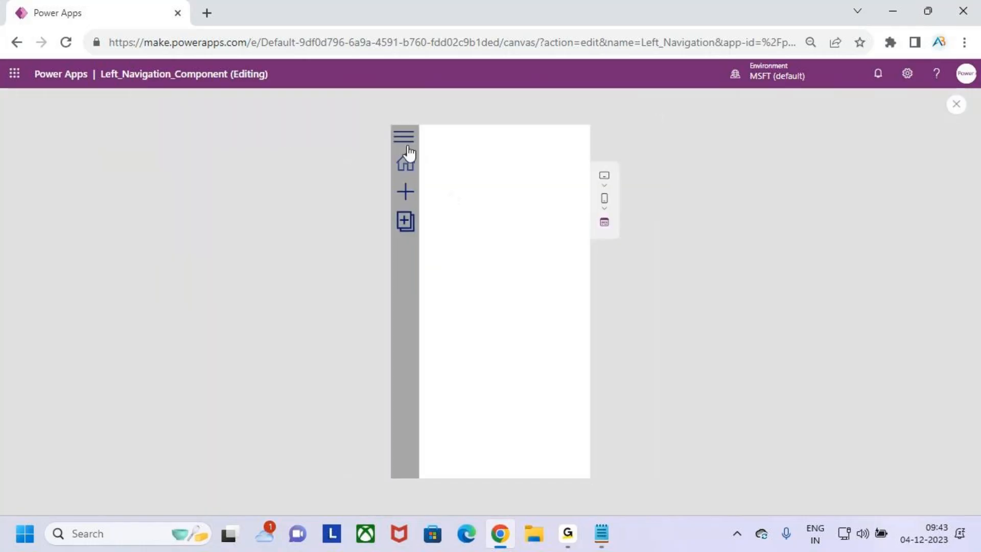
pyautogui.moveTo(396, 147); pyautogui.dragTo(420, 254)
pyautogui.press('Escape')
pyautogui.click(404, 137)
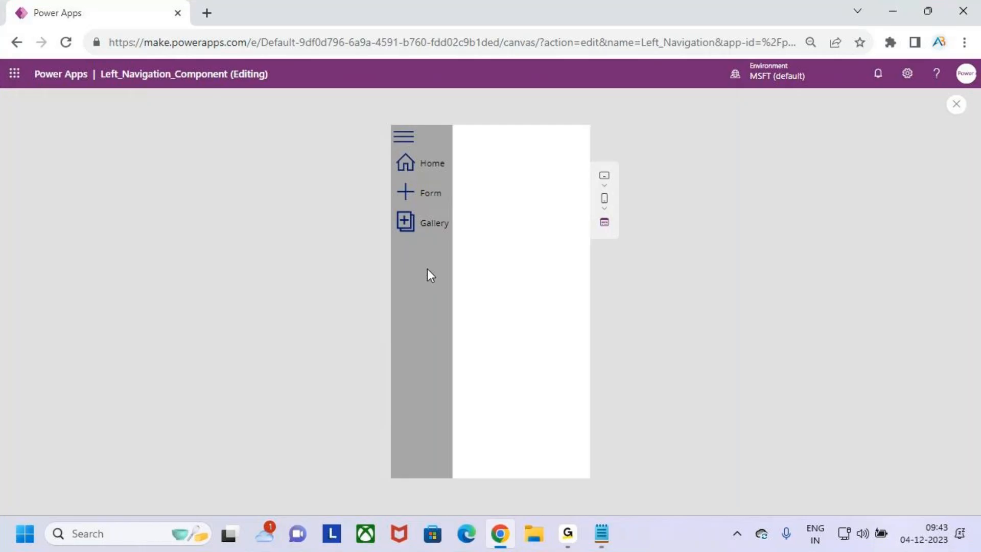
# Step: Mark the Home item in the preview, and test collapsing and expanding the navigation menu repeatedly
pyautogui.hotkey('ctrl', '2')
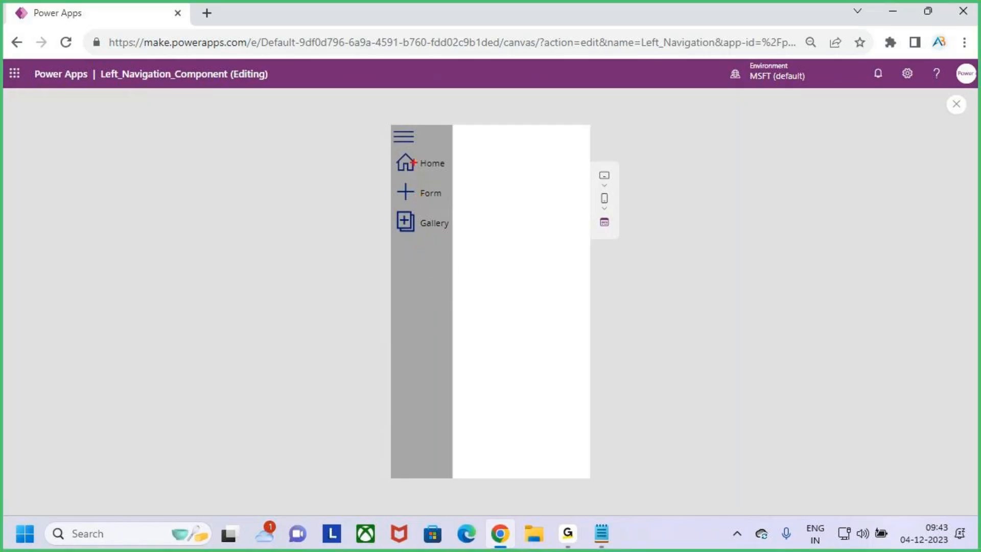
pyautogui.moveTo(398, 171); pyautogui.dragTo(450, 168)
pyautogui.press('Escape')
pyautogui.click(405, 141)
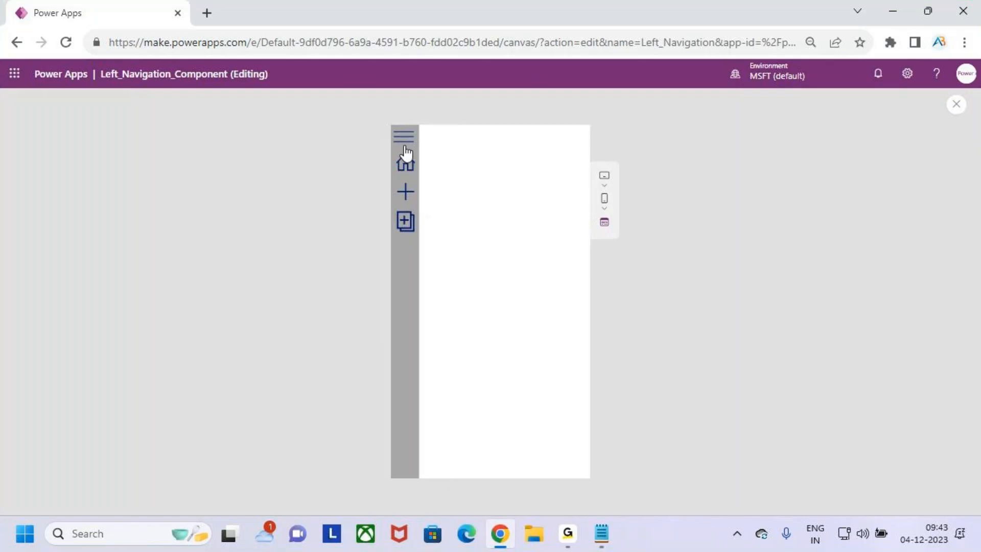
pyautogui.click(403, 141)
pyautogui.click(403, 141)
pyautogui.click(403, 141)
pyautogui.click(403, 141)
pyautogui.click(403, 145)
pyautogui.click(404, 145)
pyautogui.click(404, 144)
# Step: Outline the Home, Form and Gallery menu items with temporary on-screen annotations and clear them
pyautogui.hotkey('ctrl', '2')
pyautogui.moveTo(391, 150)
pyautogui.mouseDown()
pyautogui.moveTo(451, 177)
pyautogui.moveTo(444, 142)
pyautogui.mouseUp()
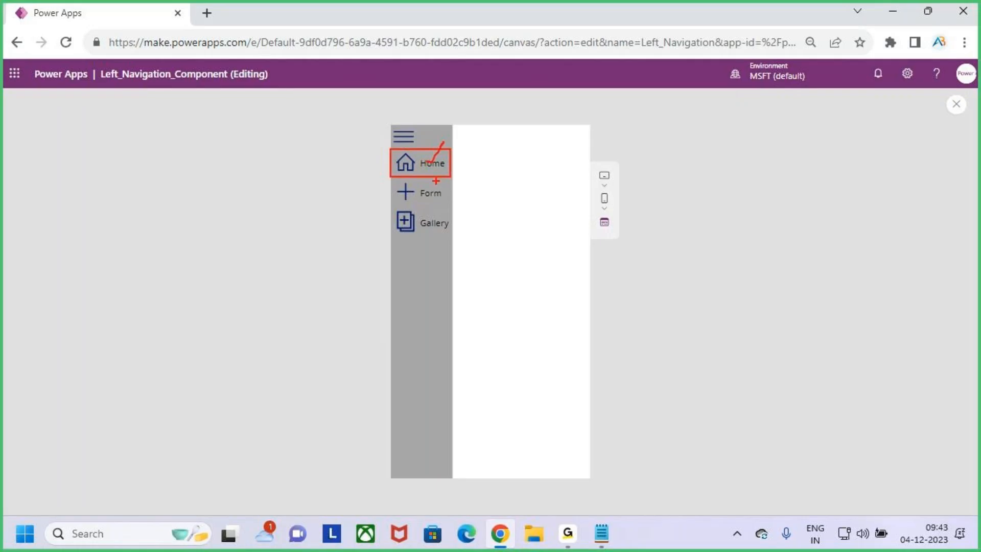
pyautogui.moveTo(393, 181)
pyautogui.mouseDown()
pyautogui.moveTo(449, 203)
pyautogui.moveTo(453, 172)
pyautogui.mouseUp()
pyautogui.moveTo(390, 209)
pyautogui.mouseDown()
pyautogui.moveTo(459, 235)
pyautogui.moveTo(470, 194)
pyautogui.mouseUp()
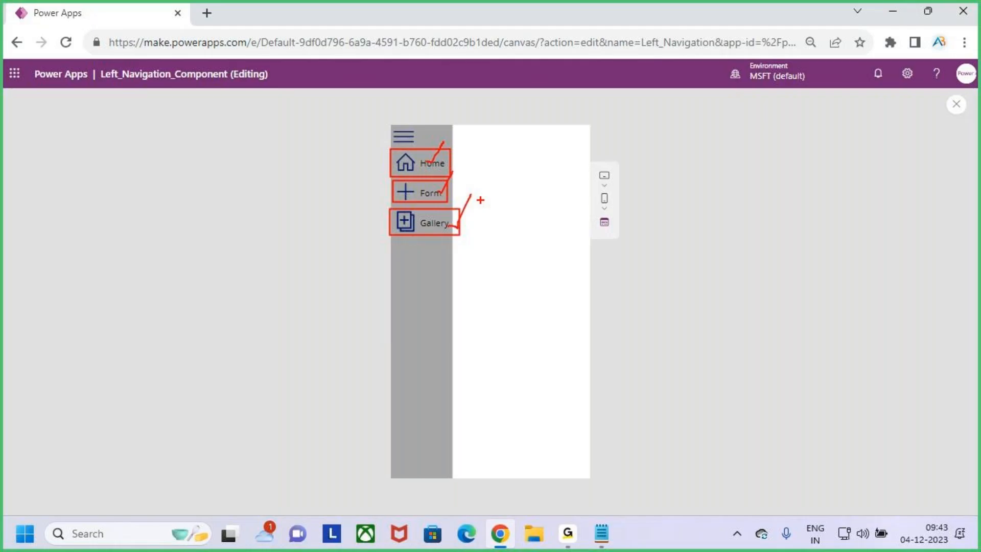
pyautogui.press('Escape')
# Step: Collapse the navigation menu and close the app preview, dismissing the canvas testing tip
pyautogui.click(410, 143)
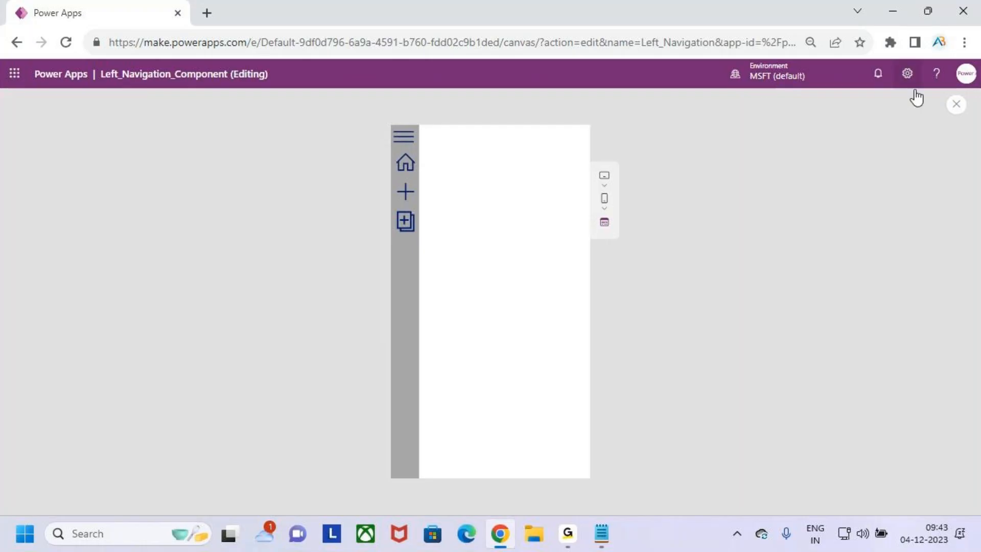
pyautogui.click(957, 105)
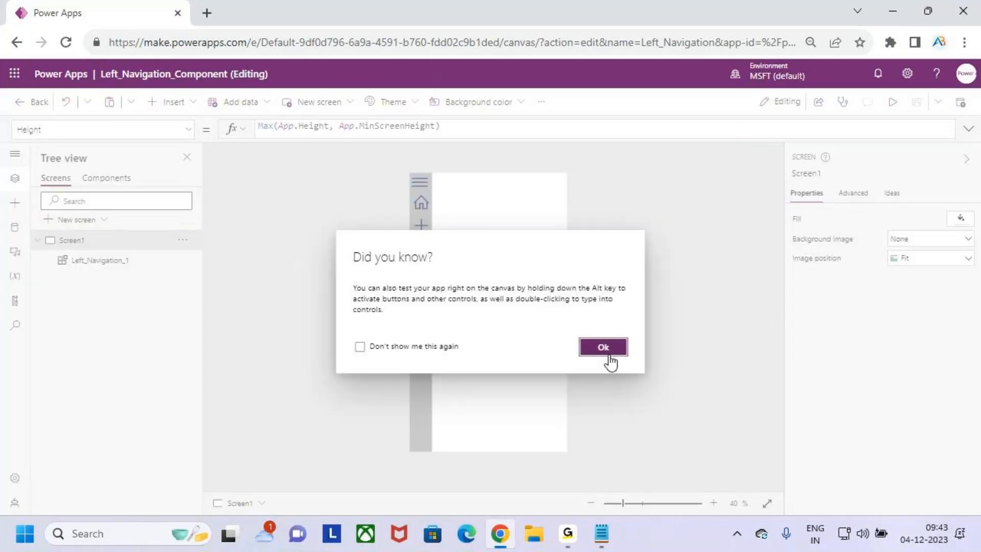
pyautogui.click(613, 347)
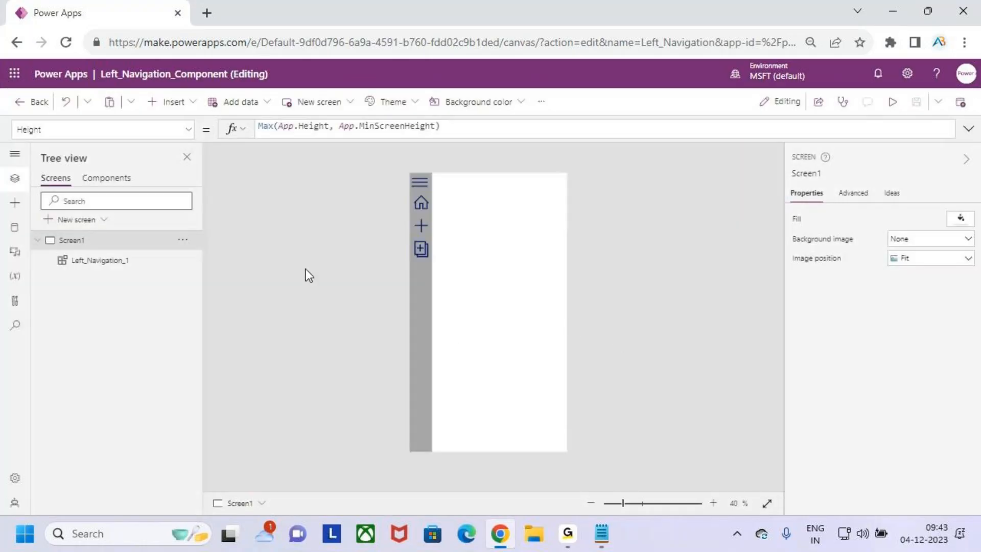
# Step: Set the OnSelect property of the Left_Navigation gallery's Icon2 to Navigate(ThisItem.Screen)
pyautogui.click(92, 185)
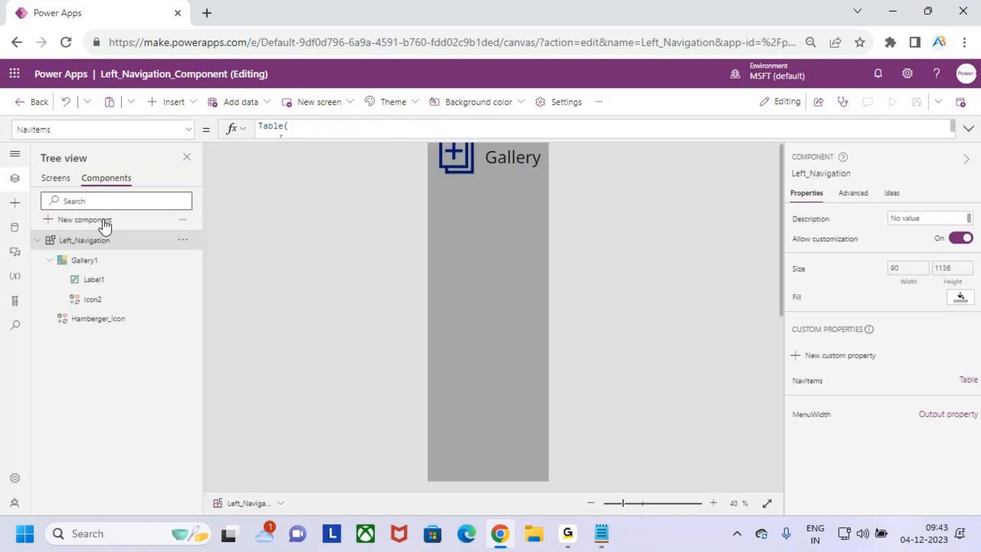
pyautogui.click(476, 247)
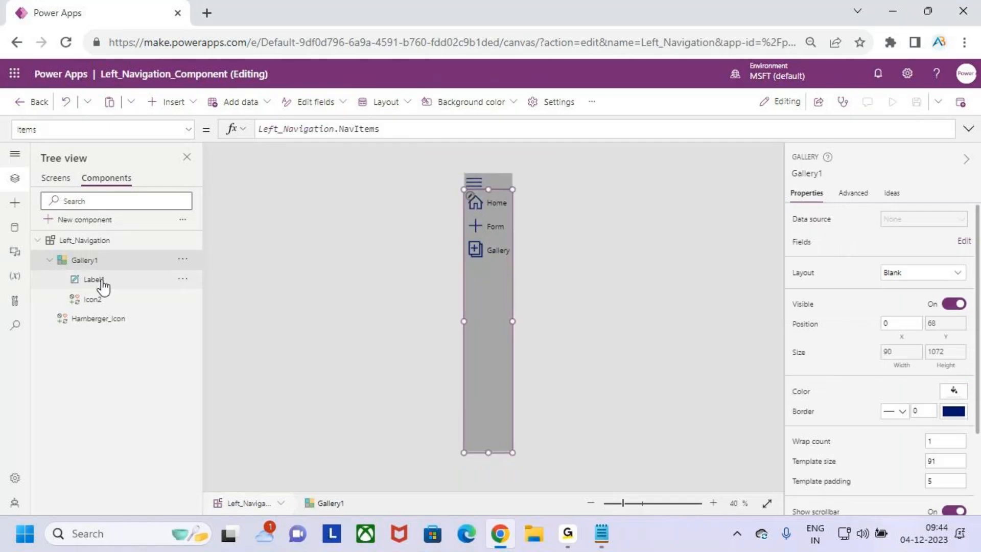
pyautogui.click(115, 301)
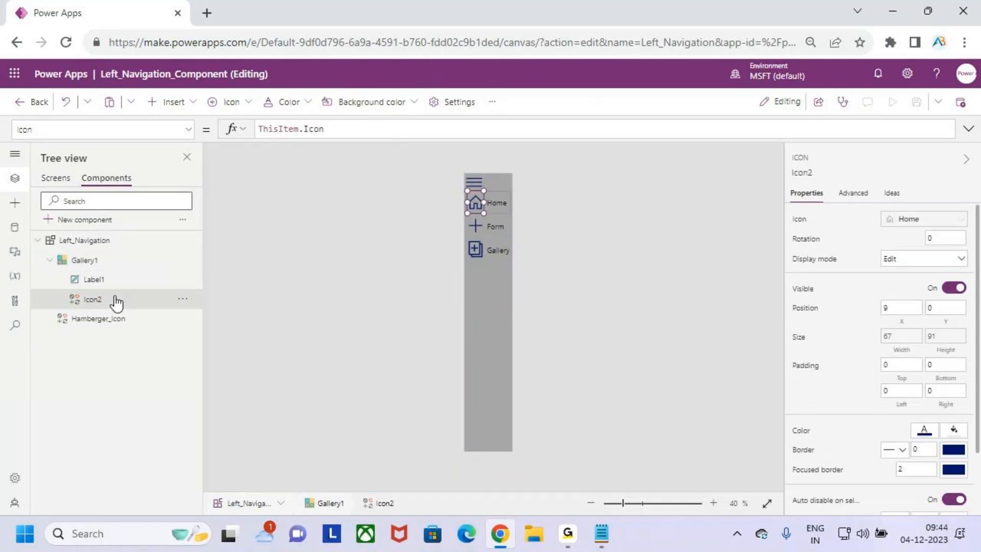
pyautogui.click(185, 132)
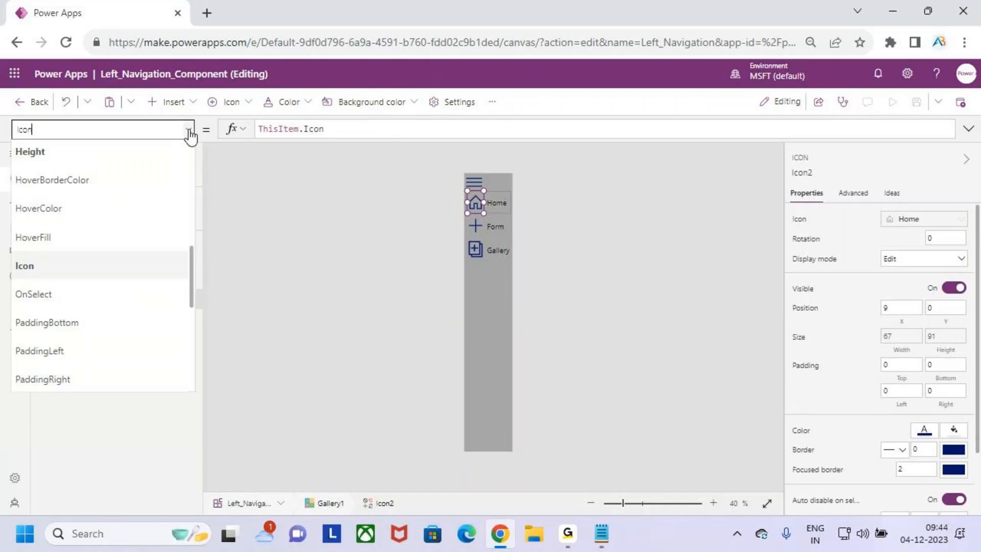
pyautogui.click(103, 295)
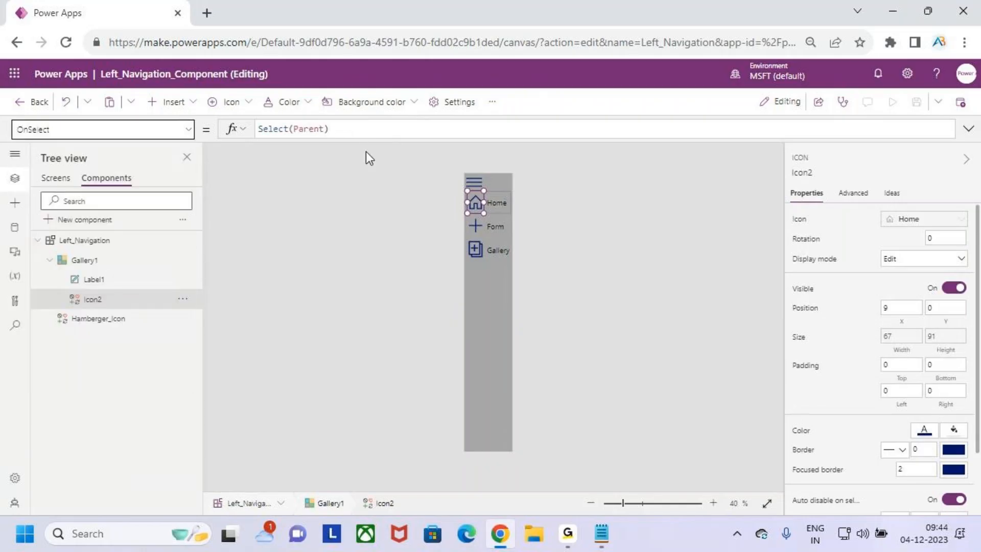
pyautogui.moveTo(357, 132); pyautogui.dragTo(249, 132)
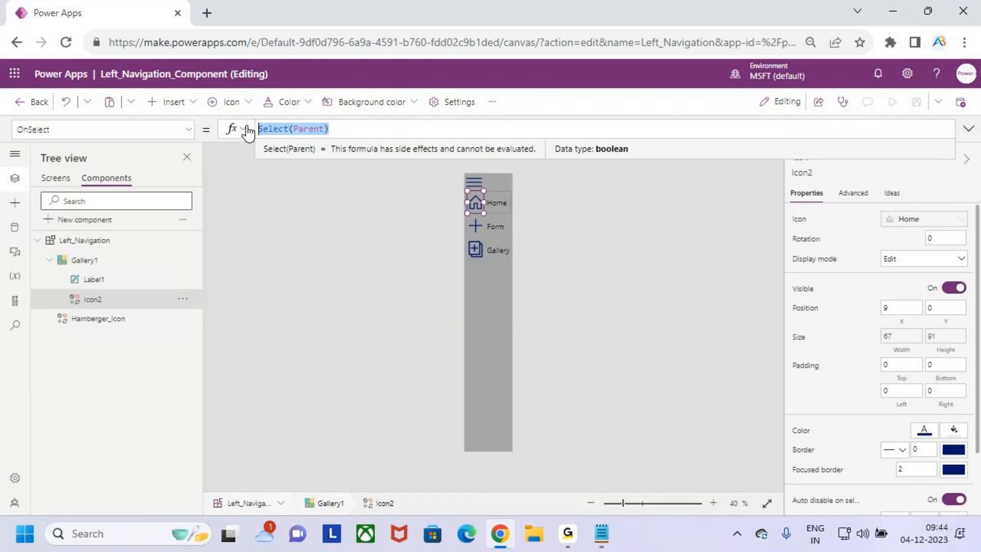
pyautogui.write('navi')
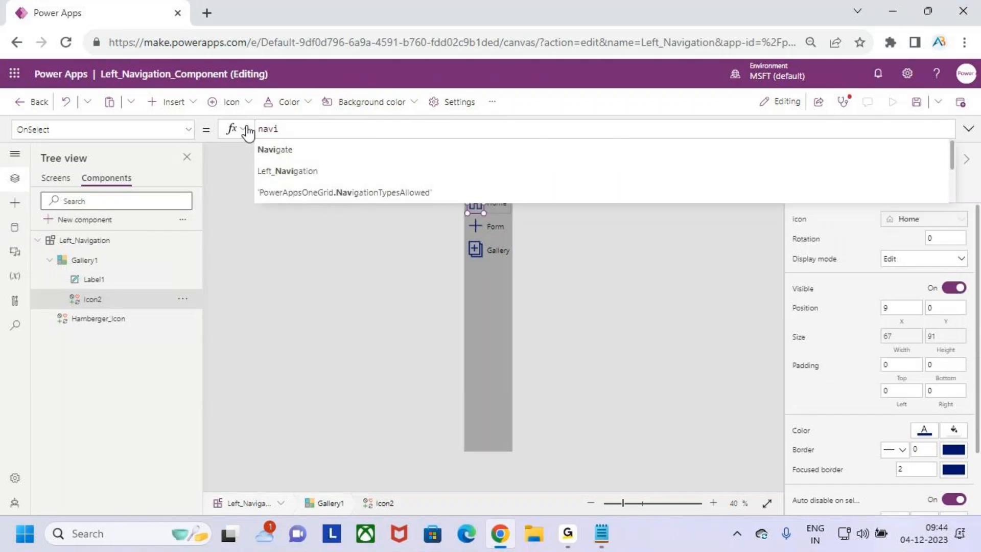
pyautogui.press('Tab')
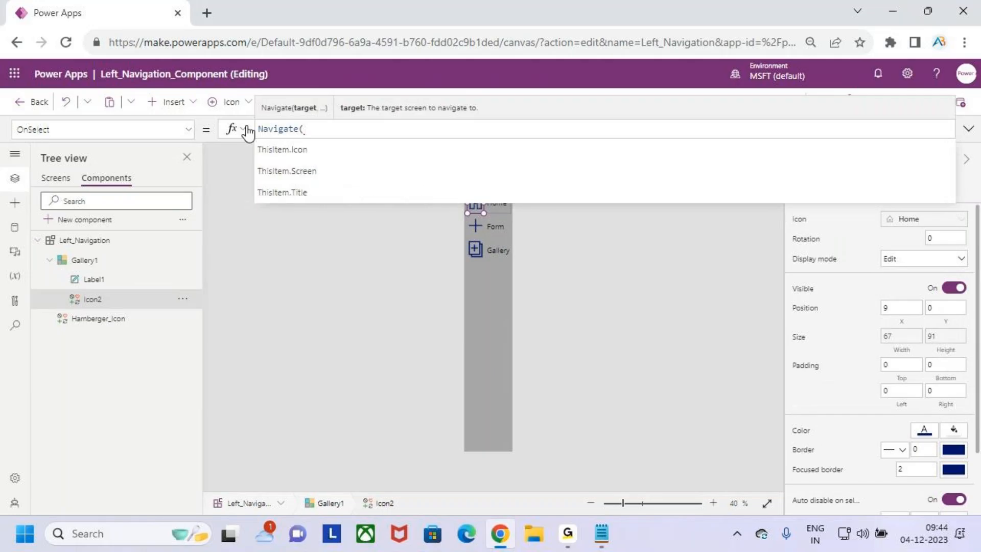
pyautogui.press('Down')
pyautogui.press('Down')
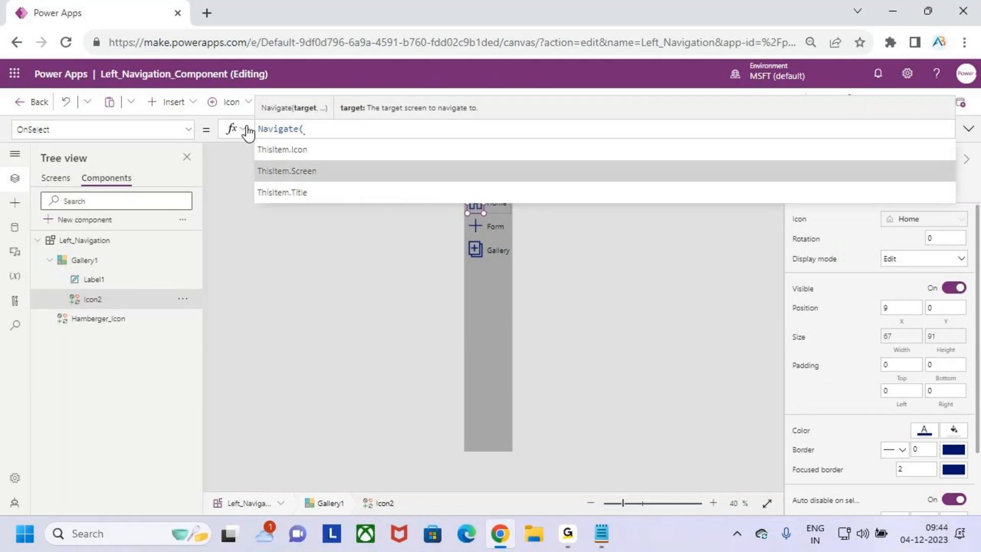
pyautogui.press('Tab')
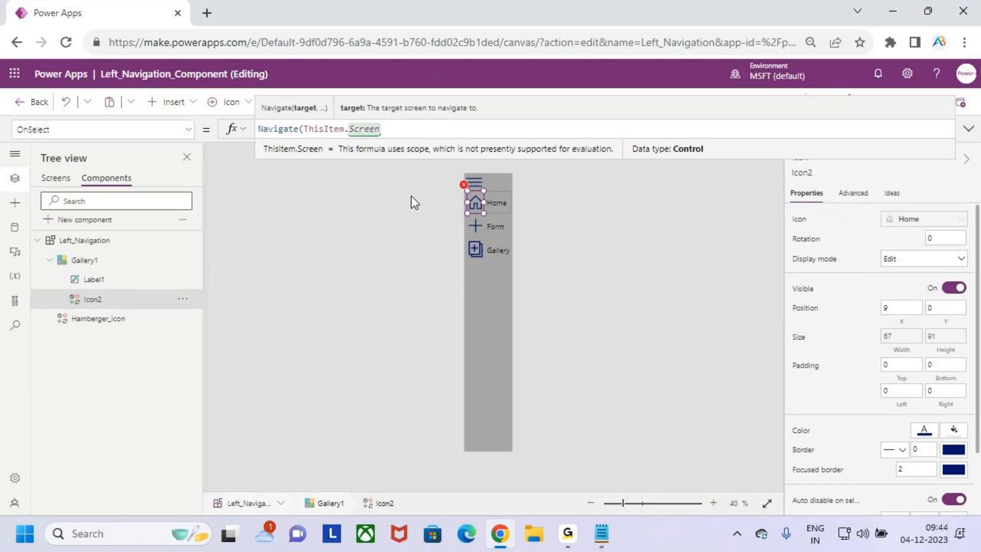
pyautogui.write(')')
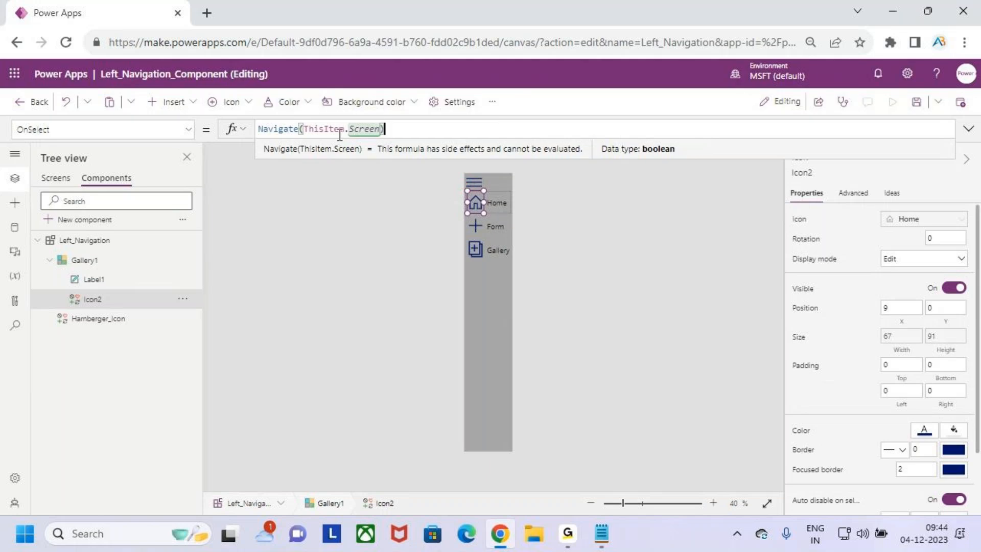
# Step: Set the OnSelect property of the gallery's Label1 to Navigate(ThisItem.Screen)
pyautogui.click(104, 282)
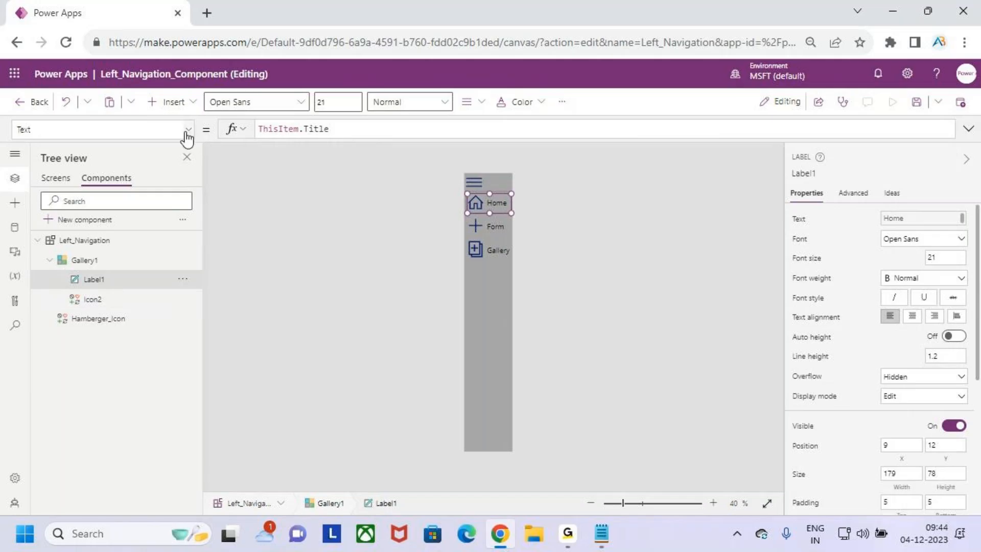
pyautogui.click(187, 131)
pyautogui.scroll(5, 93, 250)
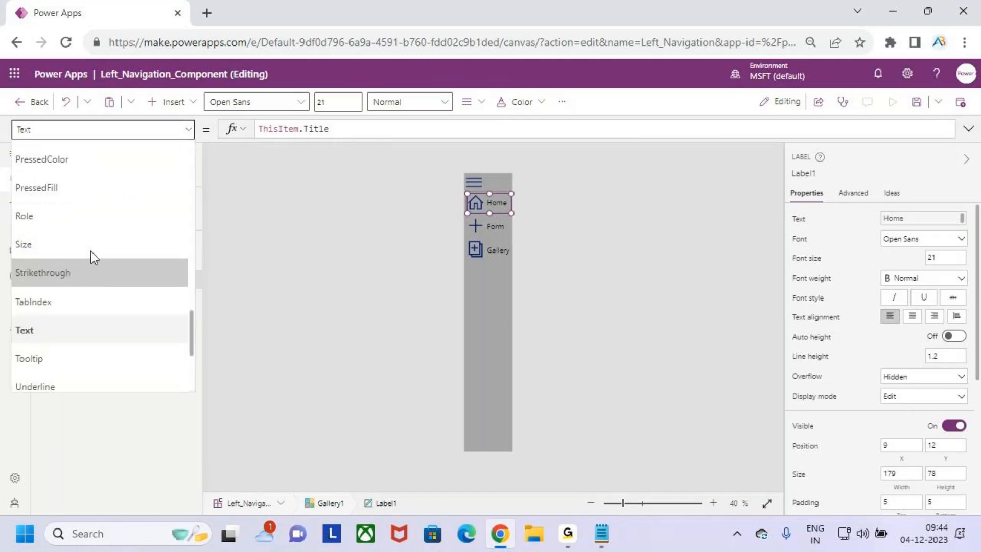
pyautogui.scroll(5, 103, 244)
pyautogui.scroll(-3, 108, 242)
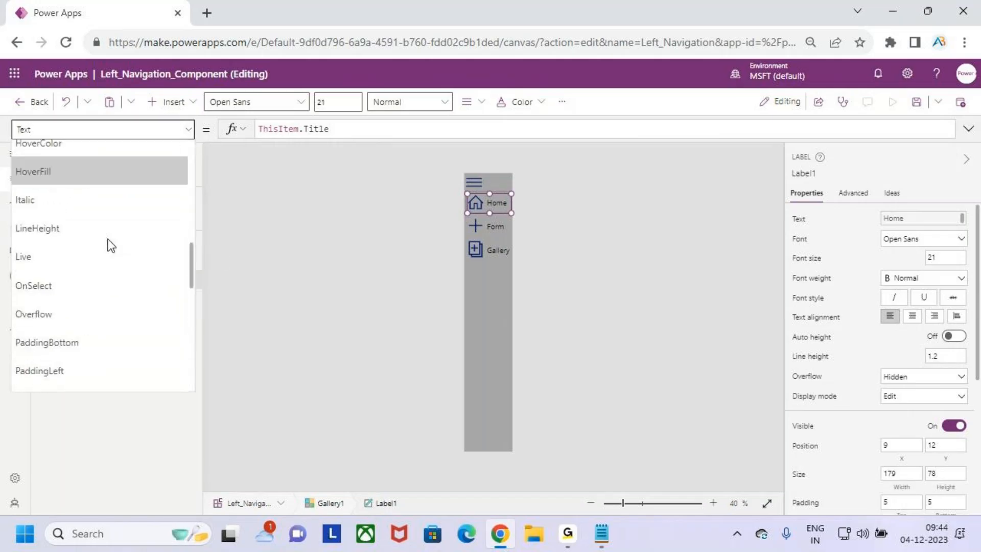
pyautogui.click(98, 217)
pyautogui.moveTo(339, 131); pyautogui.dragTo(256, 134)
pyautogui.press('BackSpace')
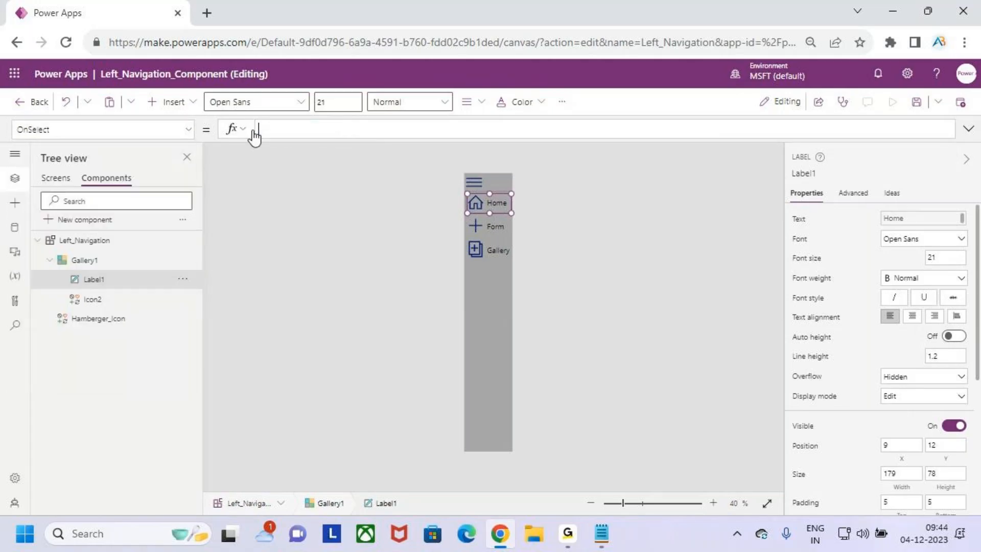
pyautogui.write('nav')
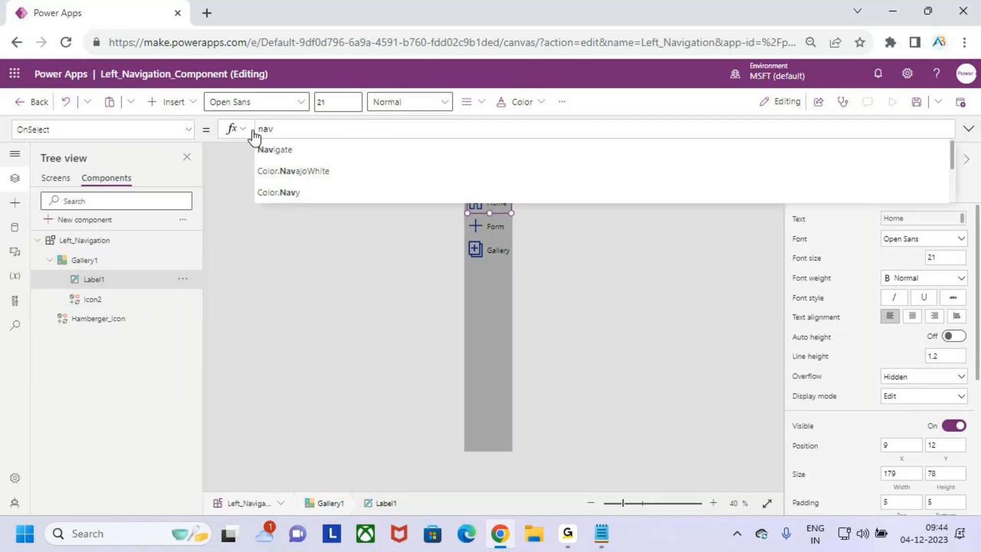
pyautogui.press('Tab')
pyautogui.write('(')
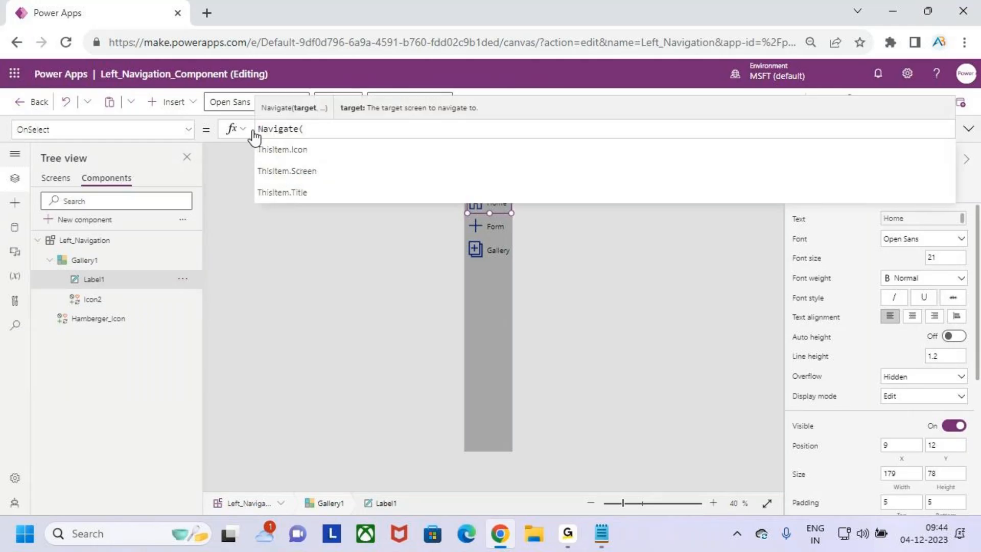
pyautogui.write('th')
pyautogui.press('Down')
pyautogui.press('Down')
pyautogui.press('Down')
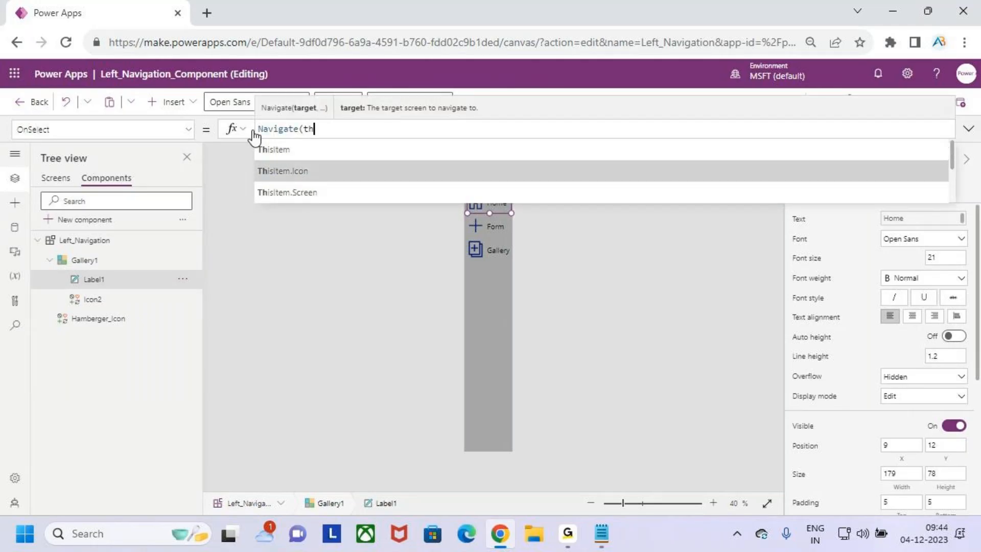
pyautogui.press('Tab')
pyautogui.write(')')
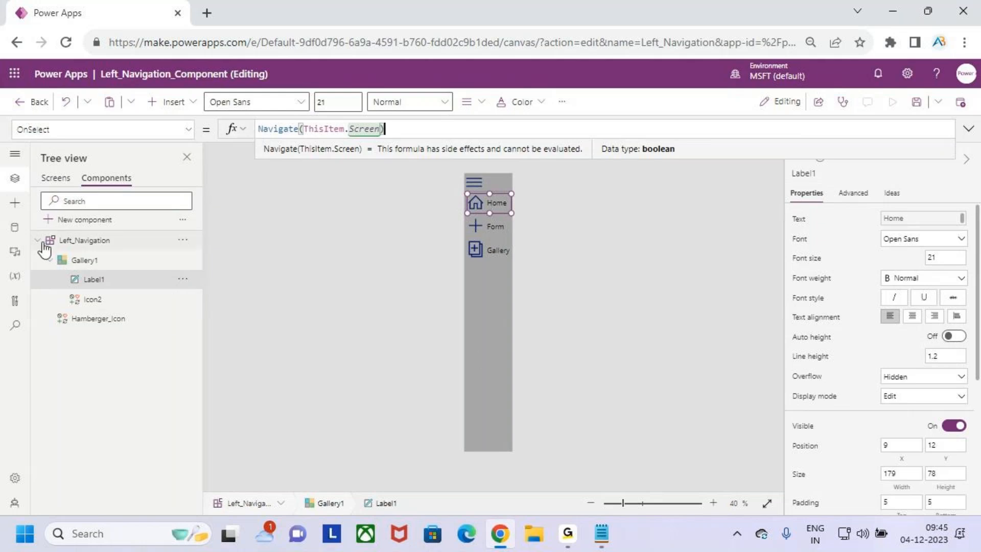
# Step: Save the Left_Navigation_Component library and publish this version
pyautogui.click(916, 102)
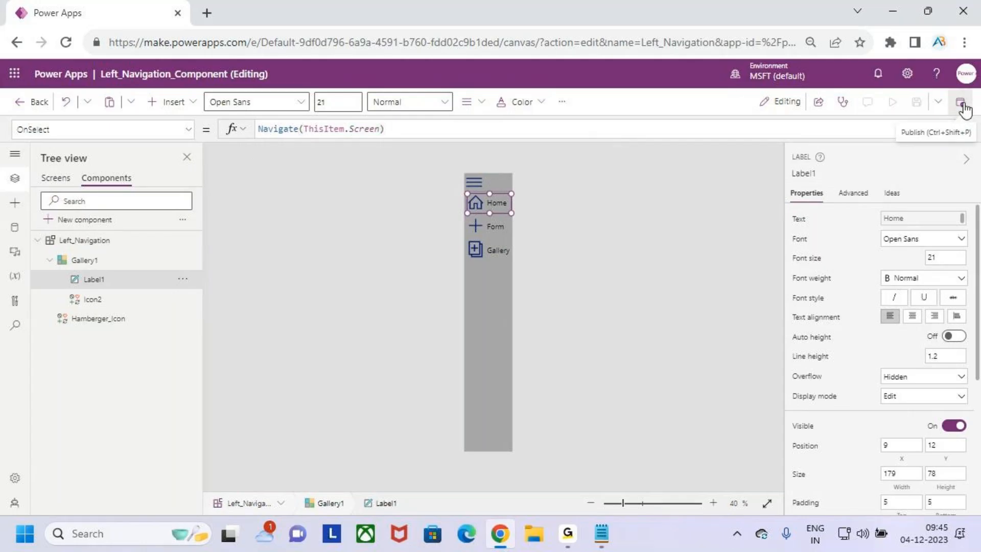
pyautogui.click(961, 105)
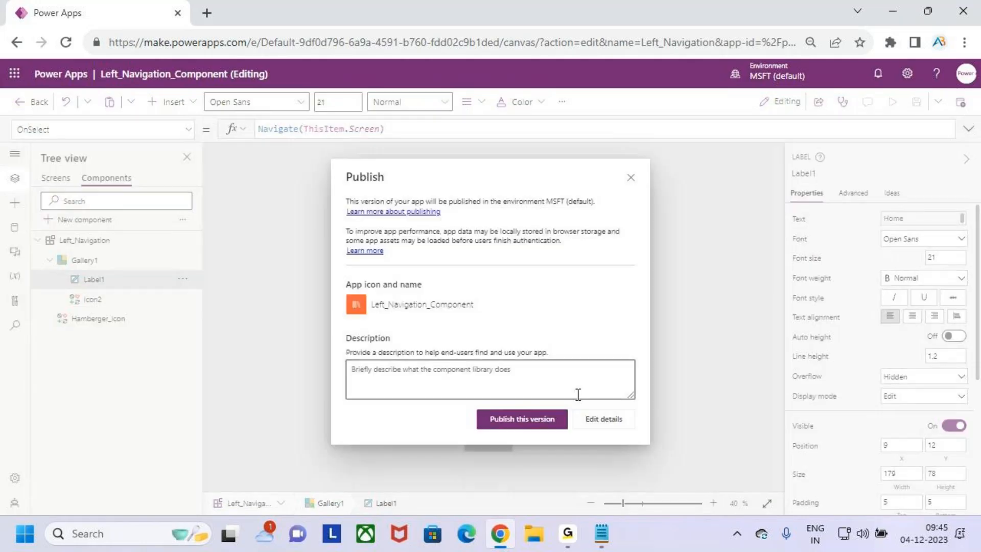
pyautogui.click(526, 417)
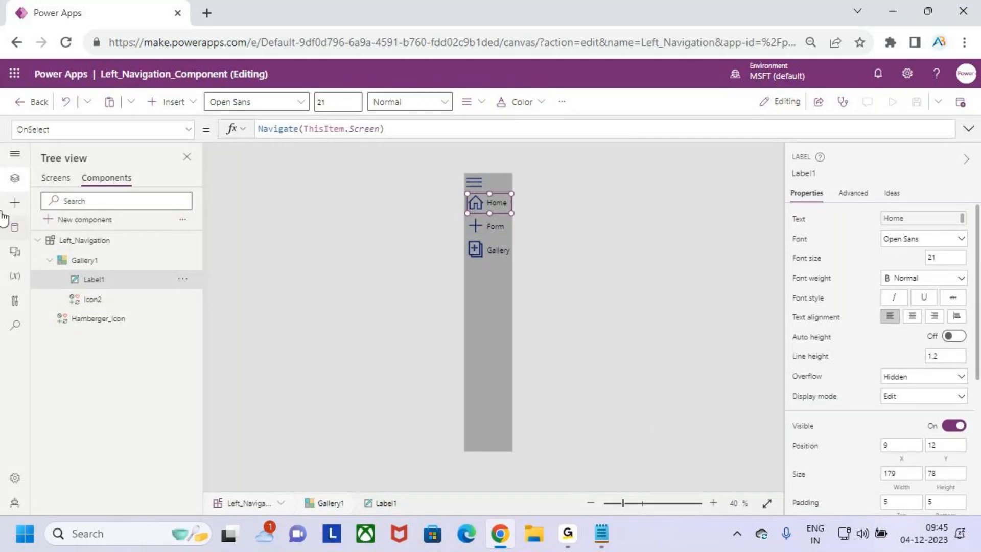
# Step: Rename the navigation component instance on Screen1 as Left_Navigation_Home
pyautogui.click(51, 183)
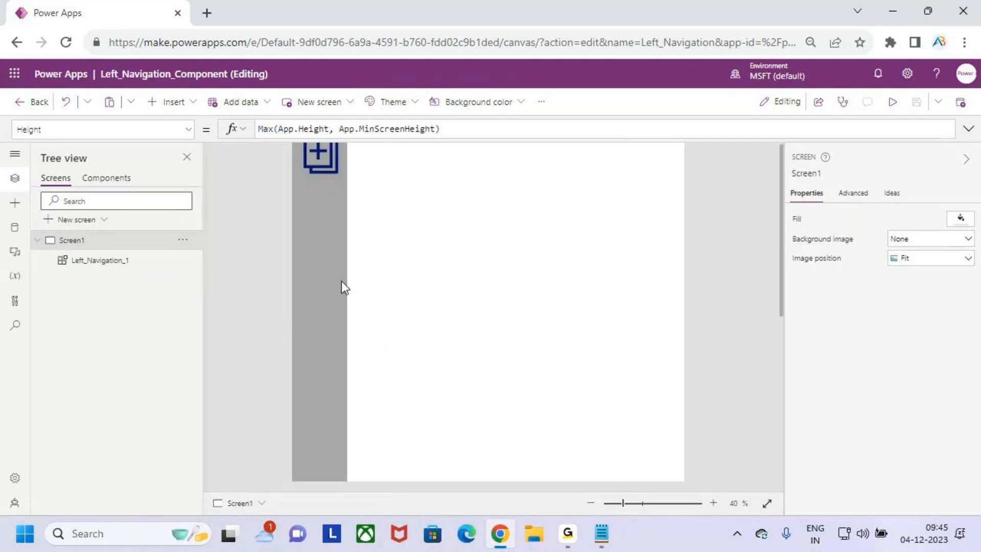
pyautogui.click(324, 254)
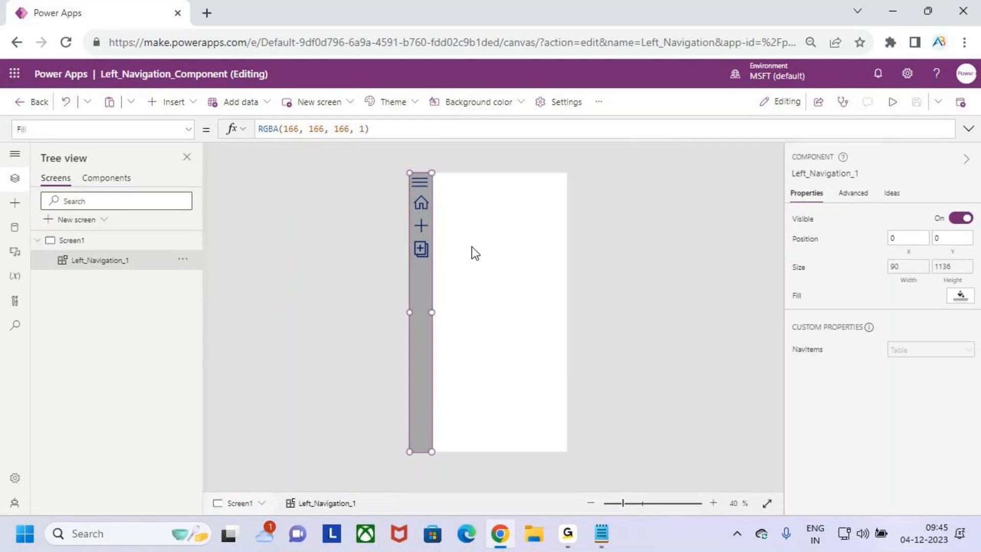
pyautogui.doubleClick(117, 260)
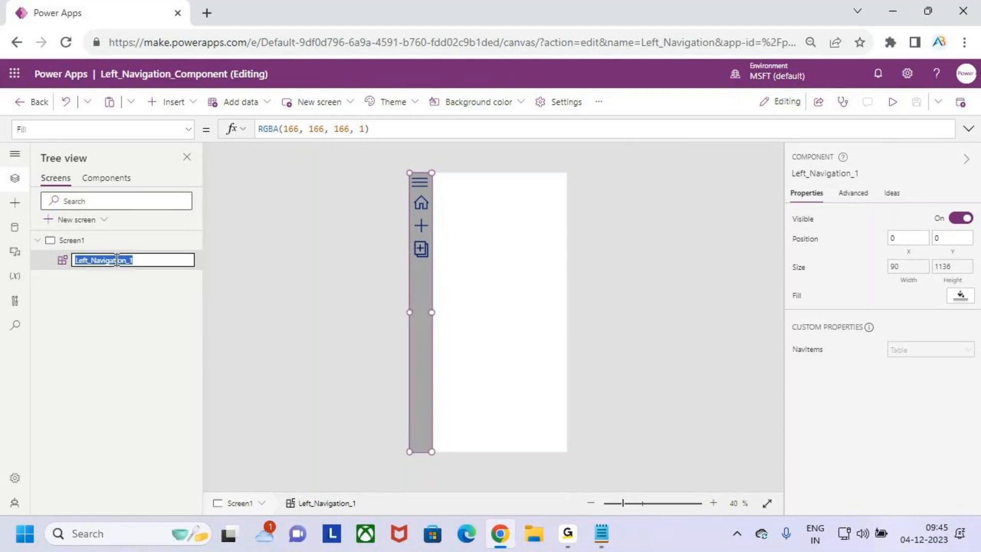
pyautogui.write('Home')
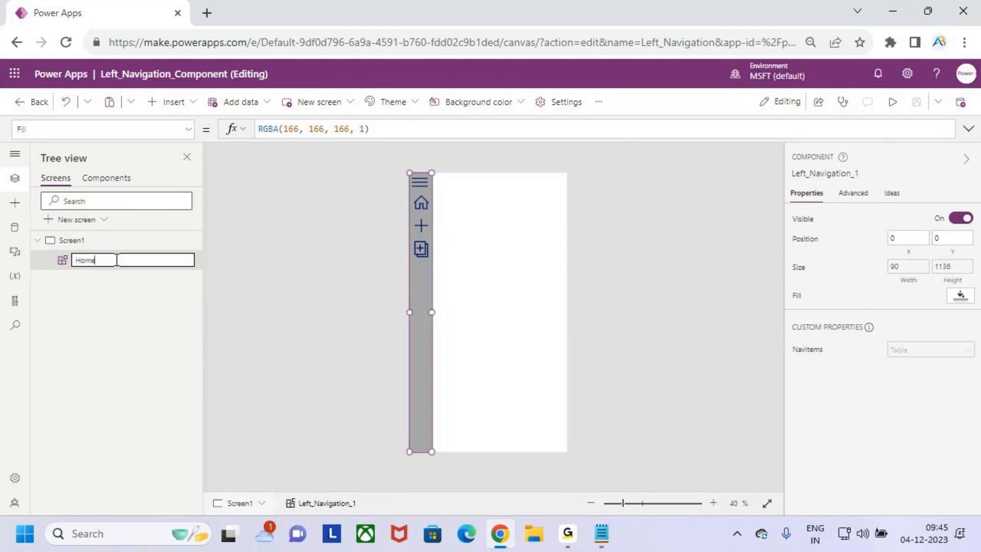
pyautogui.hotkey('ctrl', 'z')
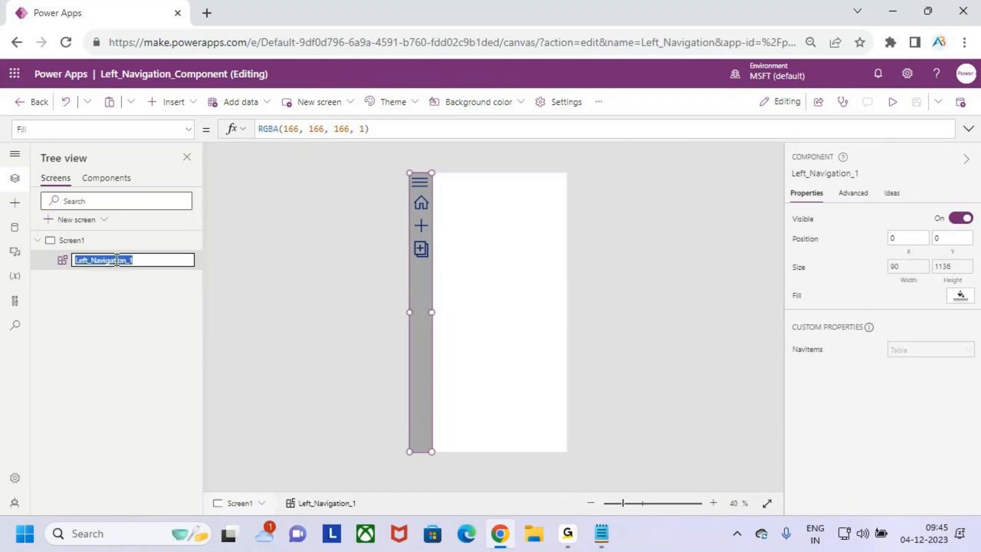
pyautogui.press('End')
pyautogui.press('BackSpace')
pyautogui.write('_Home')
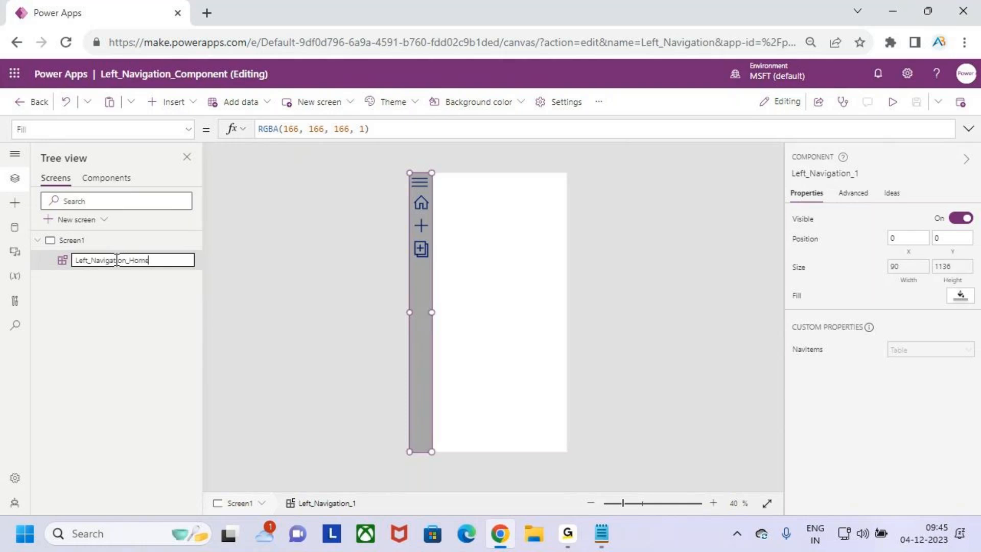
pyautogui.press('Return')
# Step: Add a second screen to the app and rename Screen1 as Home_Screen
pyautogui.click(81, 220)
pyautogui.click(100, 320)
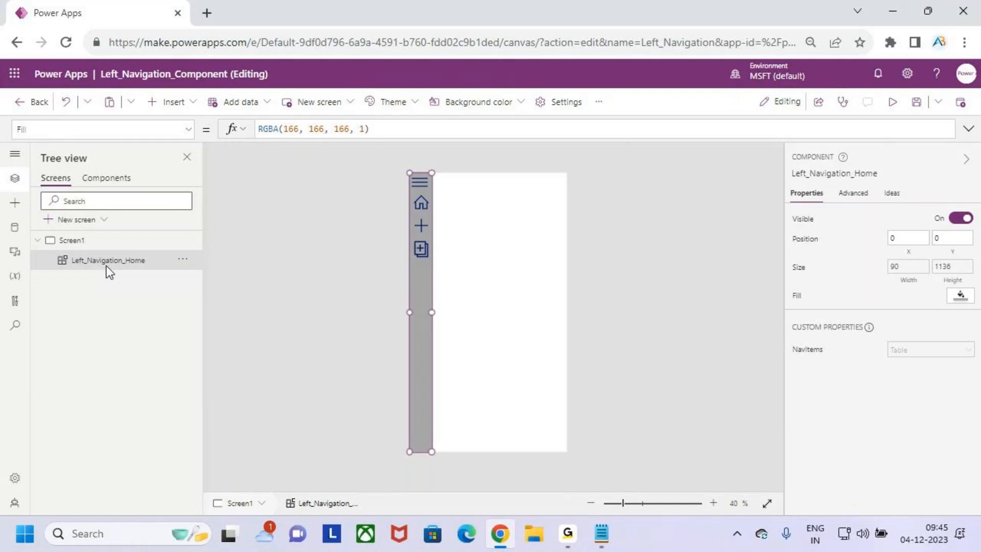
pyautogui.doubleClick(82, 240)
pyautogui.write('Home')
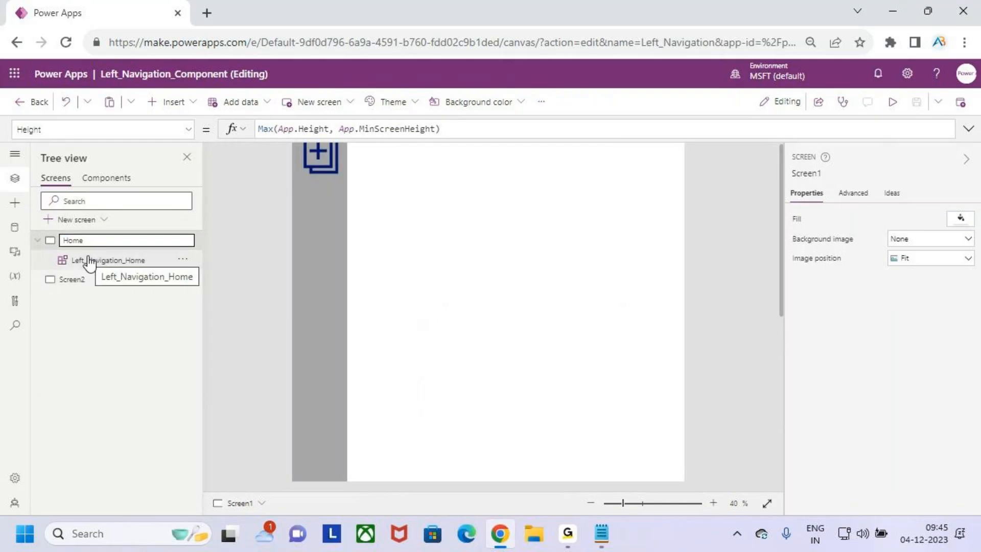
pyautogui.write('_Screen')
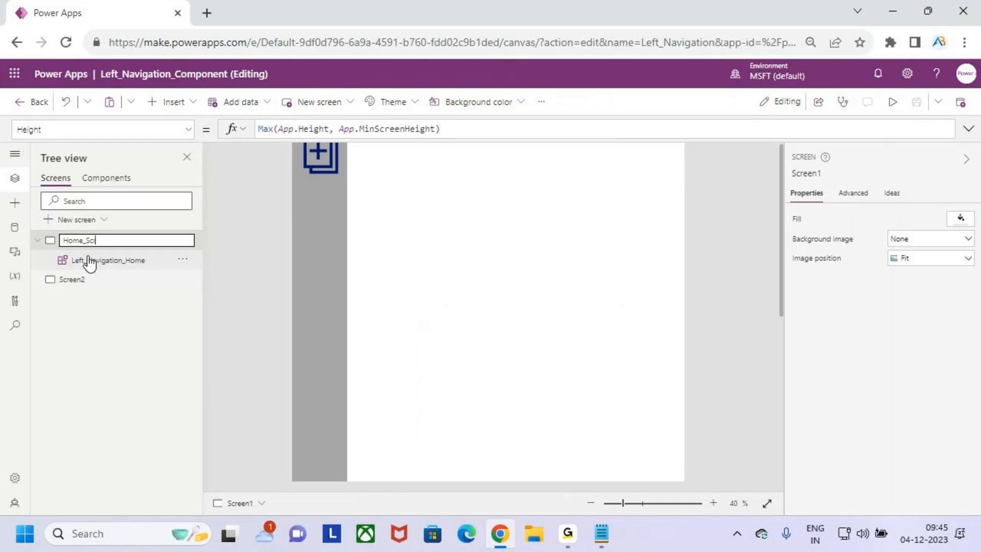
pyautogui.press('Return')
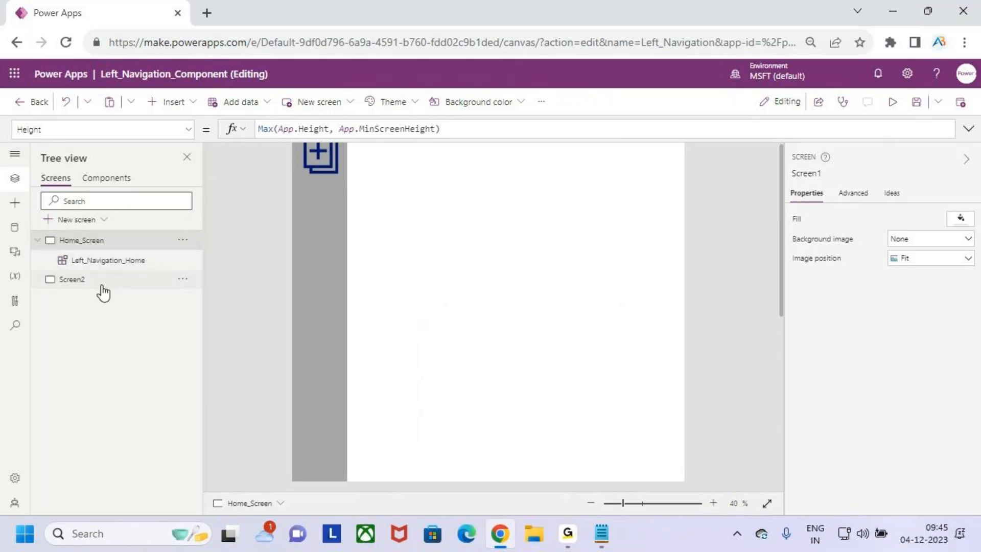
# Step: Rename Screen2 as Form_Screen
pyautogui.click(91, 281)
pyautogui.doubleClick(92, 280)
pyautogui.write('Form')
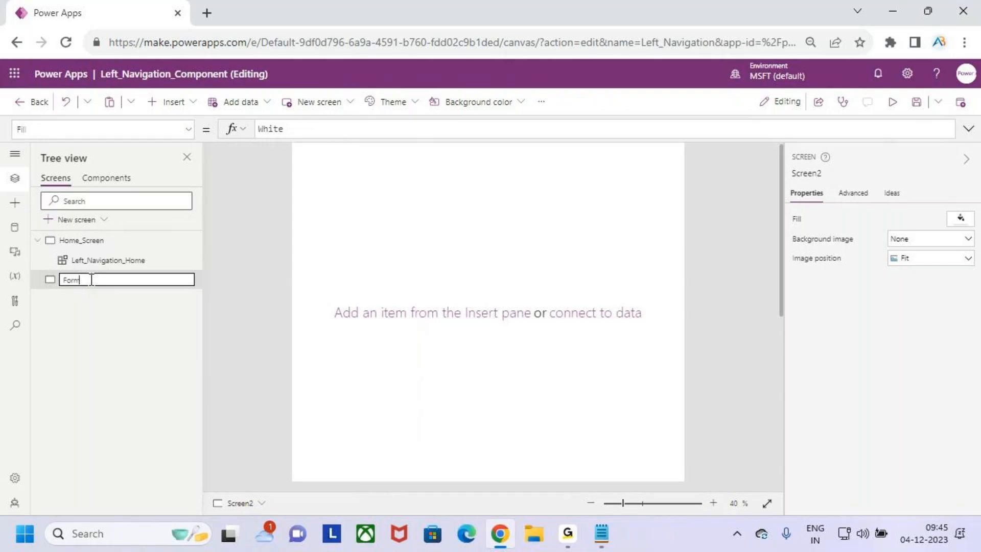
pyautogui.write('_Screewn')
pyautogui.press('BackSpace')
pyautogui.press('BackSpace')
pyautogui.press('BackSpace')
pyautogui.press('BackSpace')
pyautogui.press('BackSpace')
pyautogui.press('BackSpace')
pyautogui.press('BackSpace')
pyautogui.press('BackSpace')
pyautogui.press('BackSpace')
pyautogui.write('m_Screen')
pyautogui.click(136, 340)
# Step: Insert the custom Left_Navigation component on Form_Screen
pyautogui.click(15, 203)
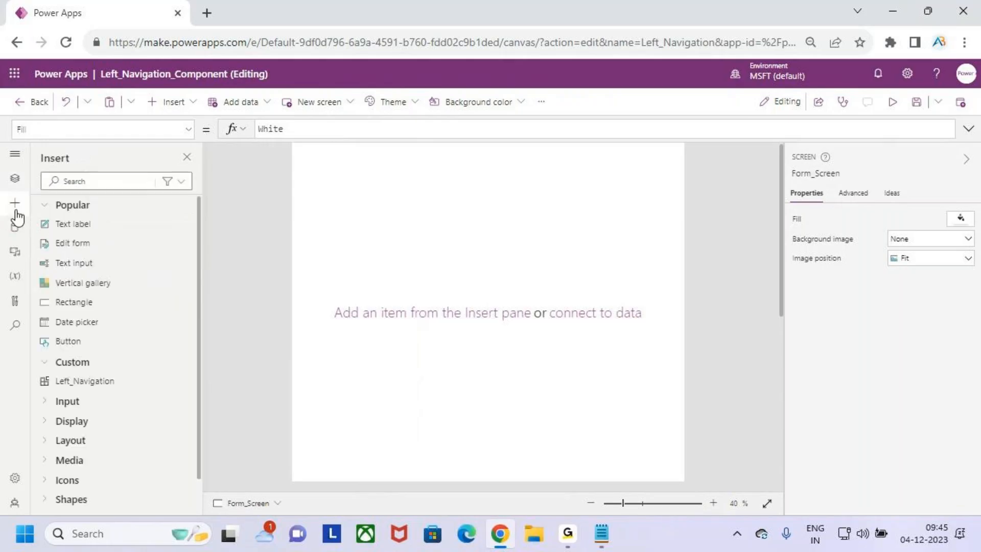
pyautogui.click(94, 383)
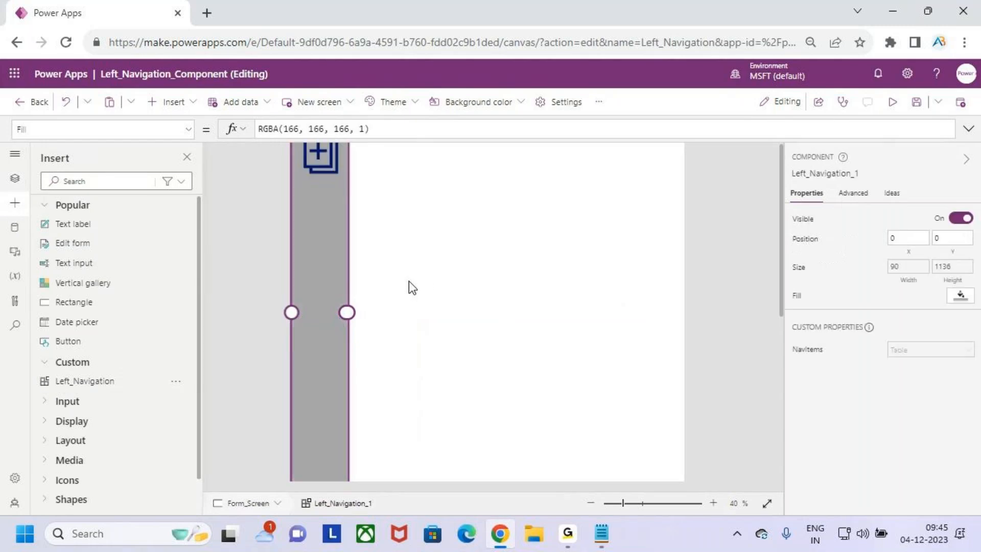
pyautogui.click(436, 273)
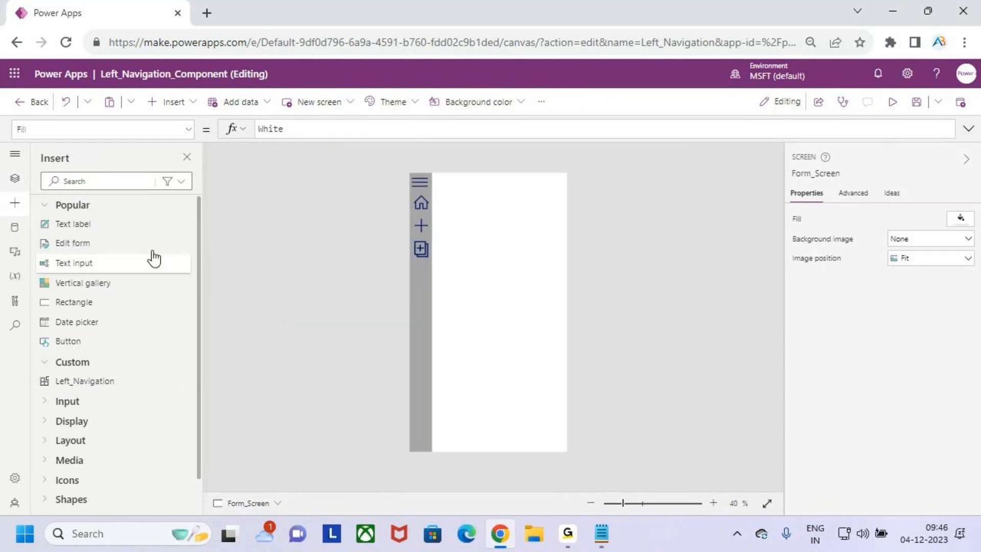
# Step: Rename the navigation component instance on Form_Screen as Left_Navigation_Form
pyautogui.click(8, 185)
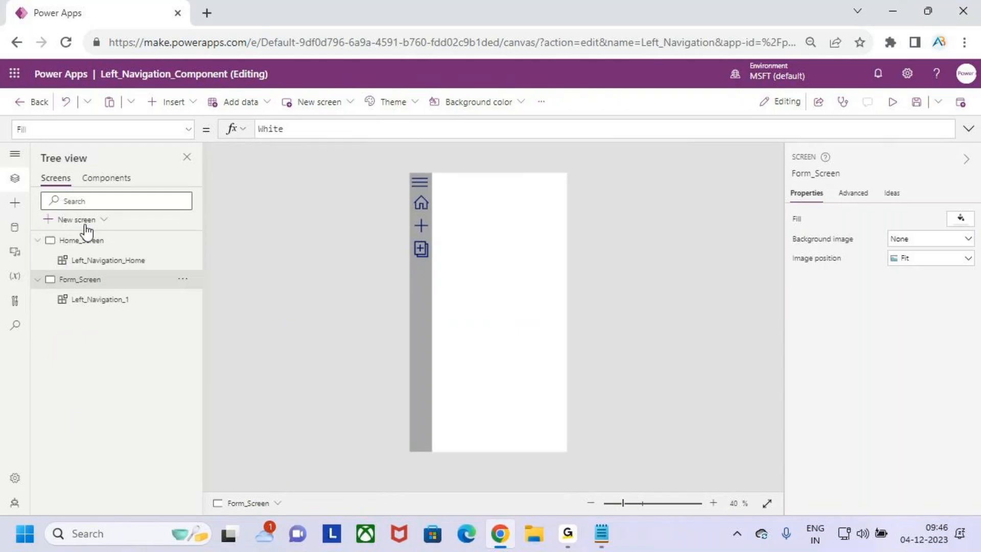
pyautogui.click(113, 303)
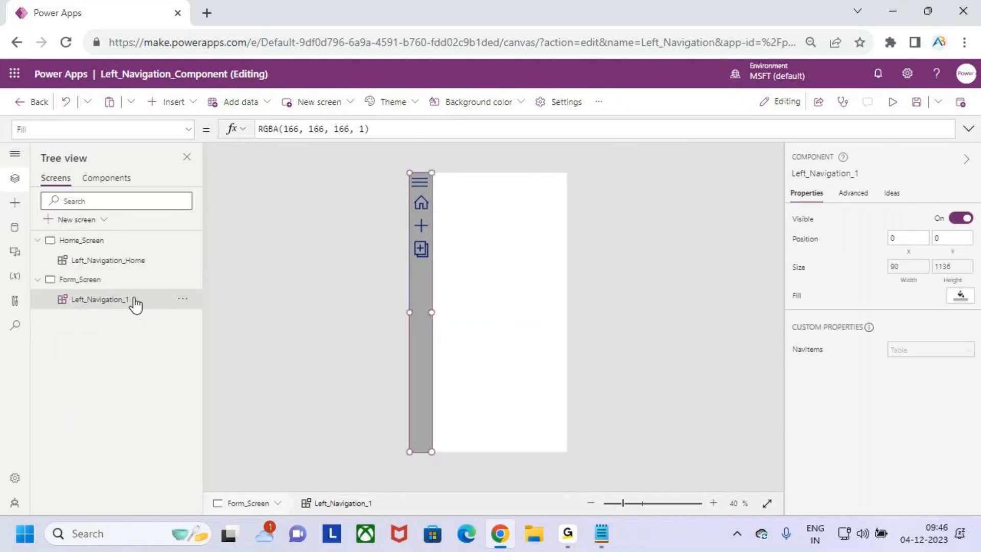
pyautogui.doubleClick(138, 302)
pyautogui.click(142, 300)
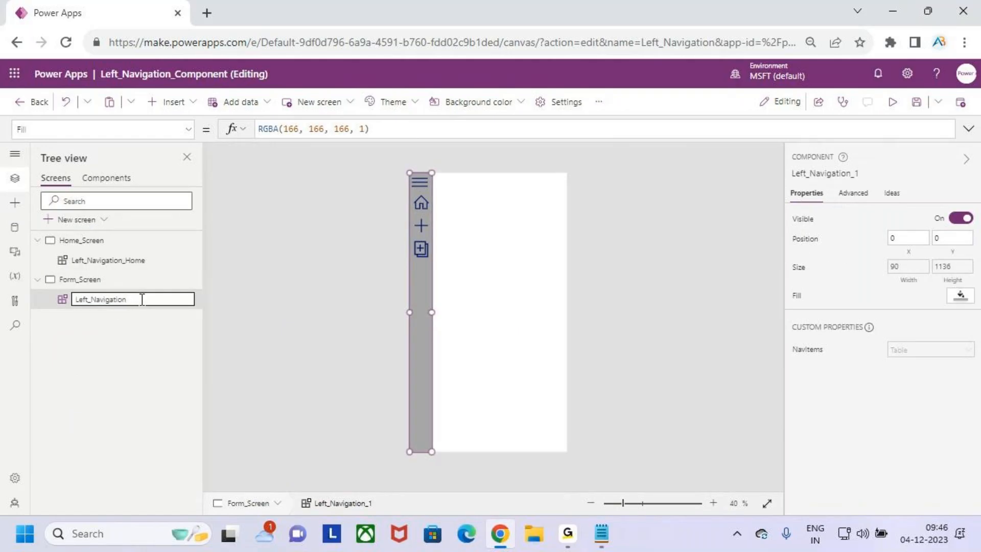
pyautogui.write('on_For')
pyautogui.press('Return')
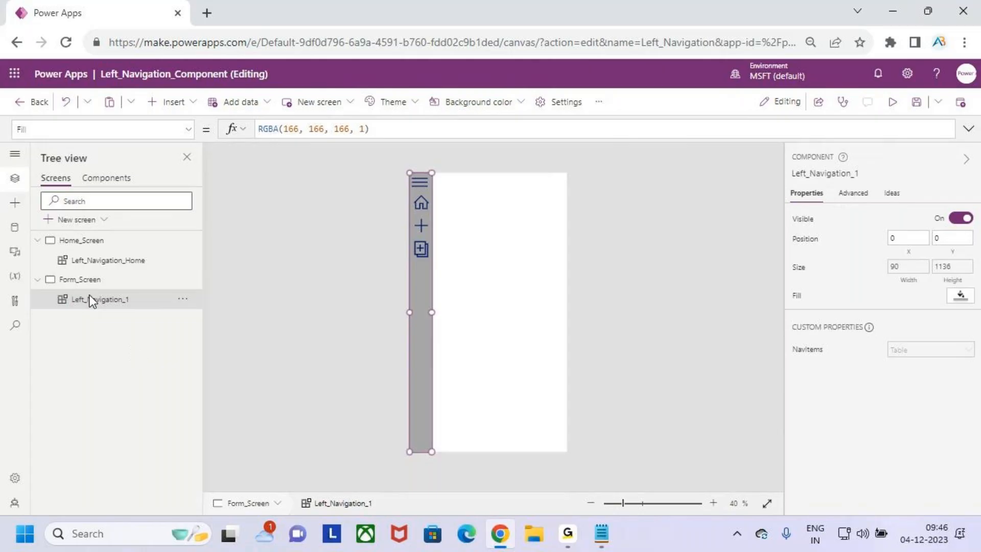
# Step: Add a third screen to the app and name it Gallery_Screen
pyautogui.click(85, 222)
pyautogui.click(109, 332)
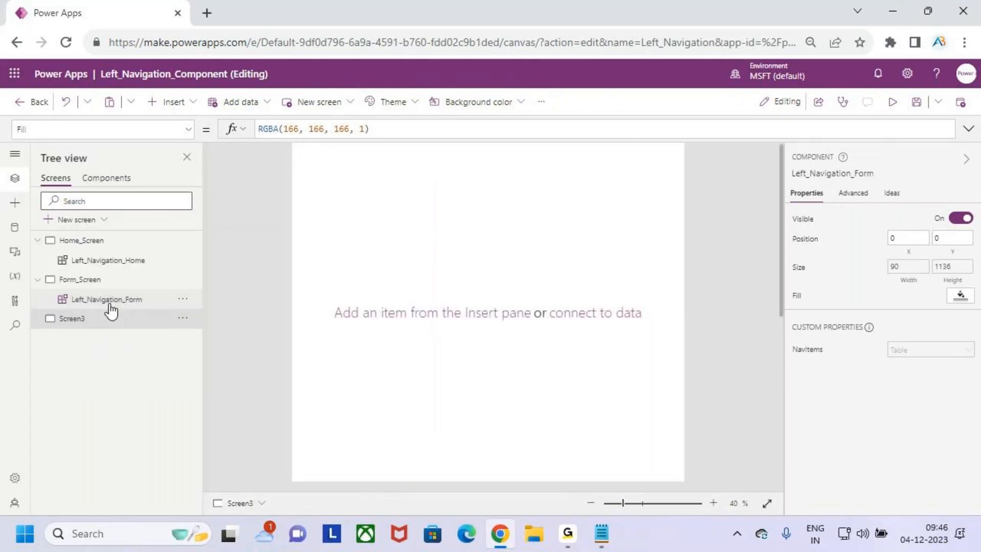
pyautogui.doubleClick(74, 319)
pyautogui.write('Gallery_')
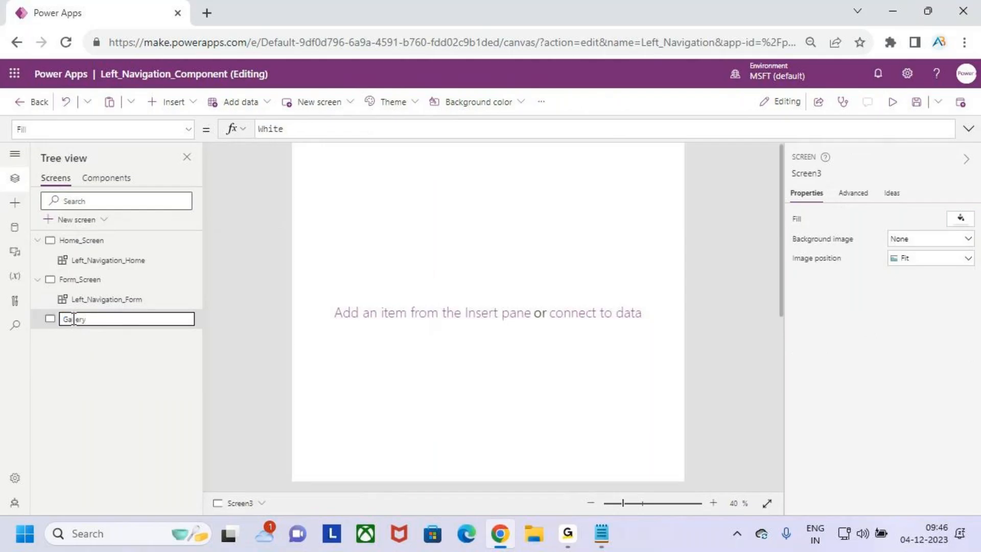
pyautogui.click(109, 353)
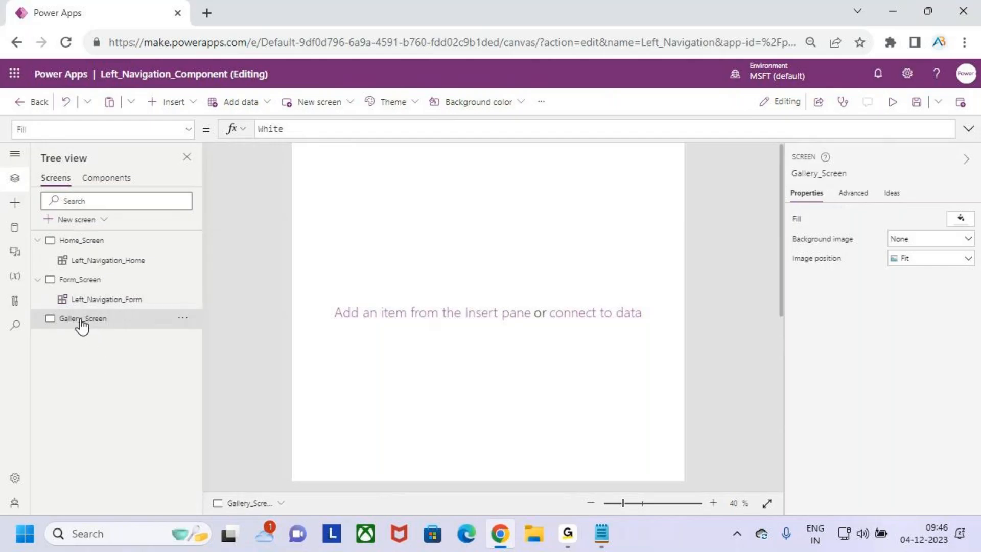
# Step: Insert the custom Left_Navigation component on Gallery_Screen
pyautogui.click(15, 204)
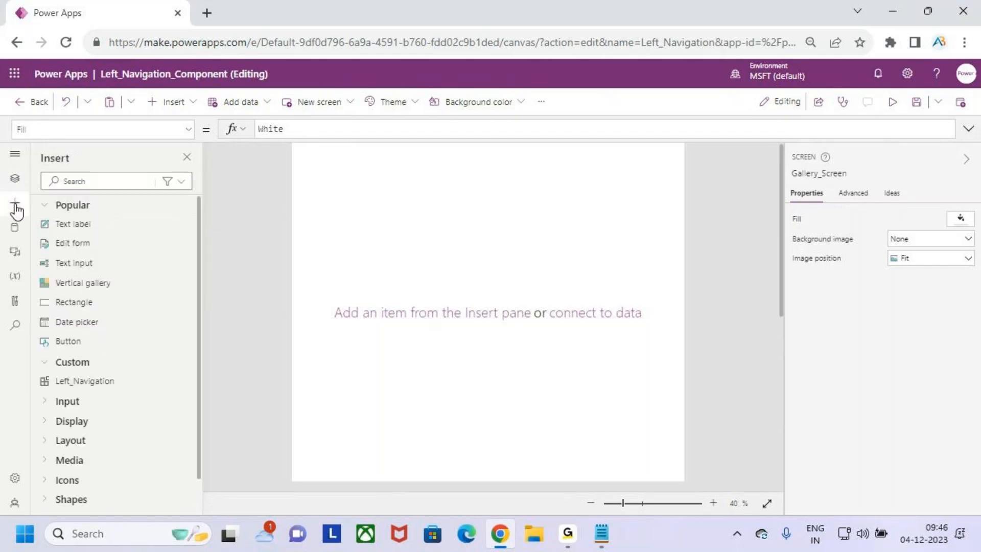
pyautogui.click(80, 383)
pyautogui.click(431, 393)
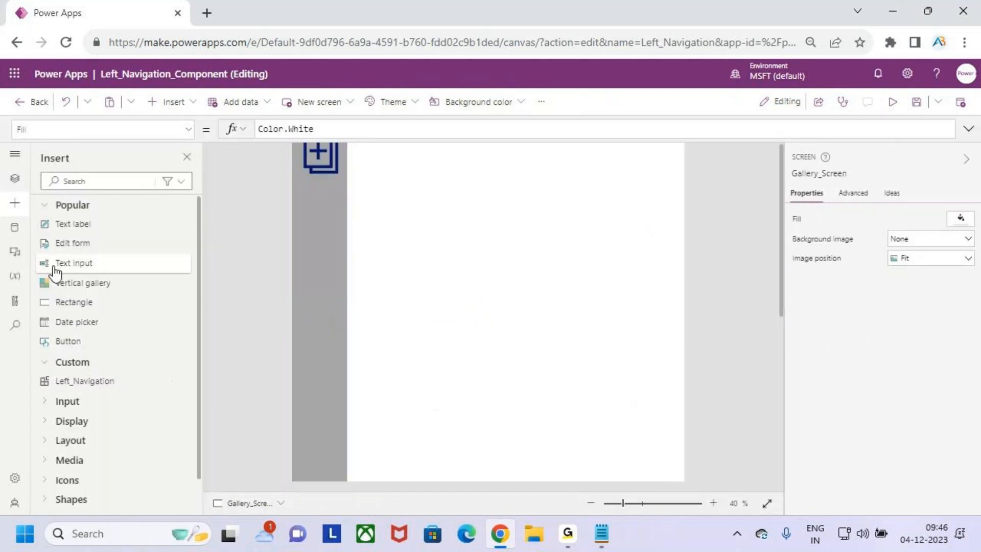
# Step: Rename the navigation component instance on Gallery_Screen as Left_Navigation_Gallery
pyautogui.click(15, 178)
pyautogui.click(113, 340)
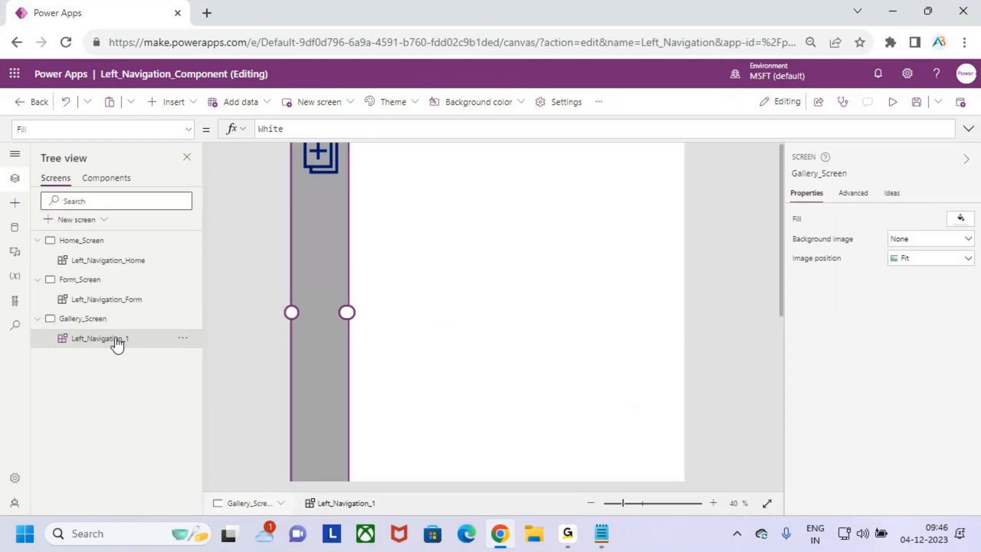
pyautogui.doubleClick(134, 341)
pyautogui.click(138, 337)
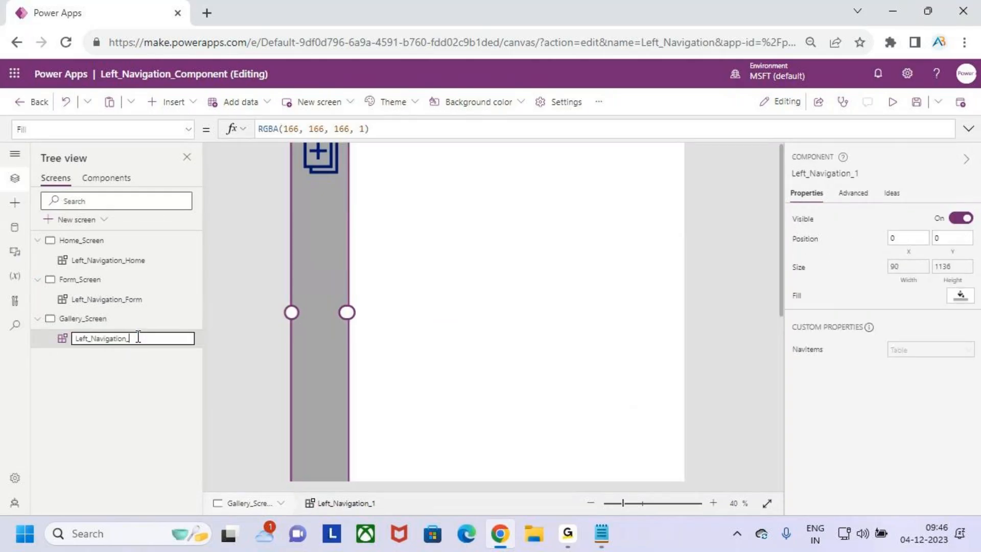
pyautogui.click(133, 366)
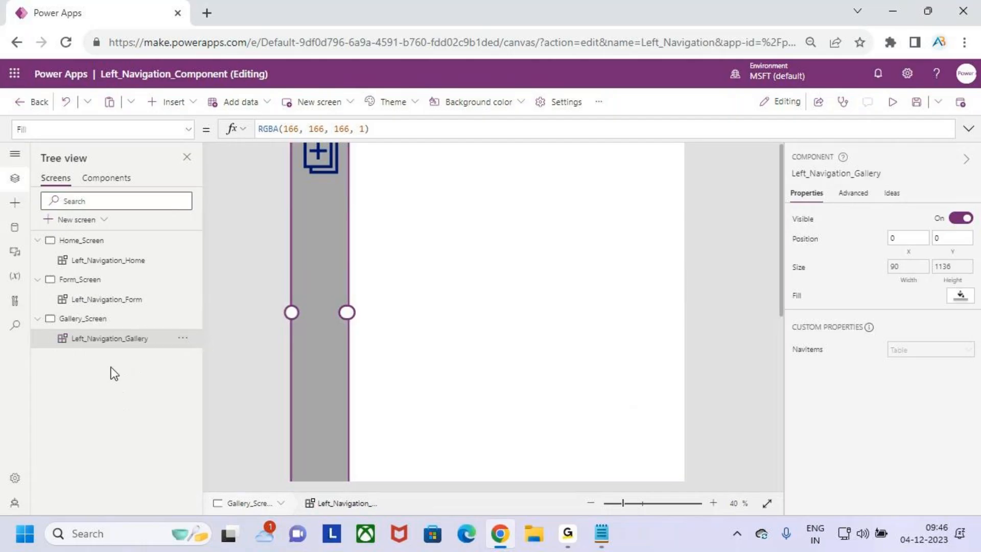
# Step: Check the navigation bar on the Home, Form and Gallery screens, and briefly preview the app from Gallery_Screen
pyautogui.hotkey('ctrl', '-')
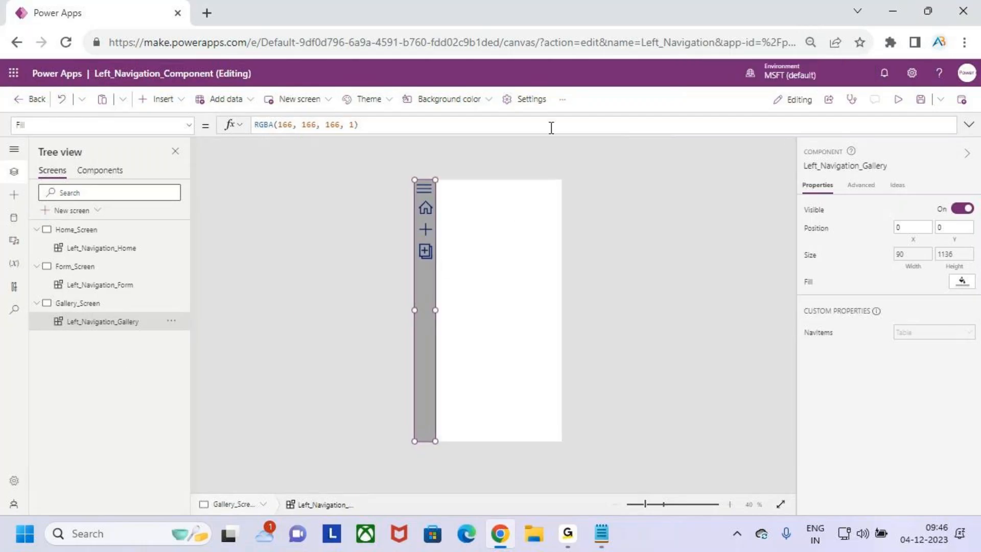
pyautogui.hotkey('ctrl', '+')
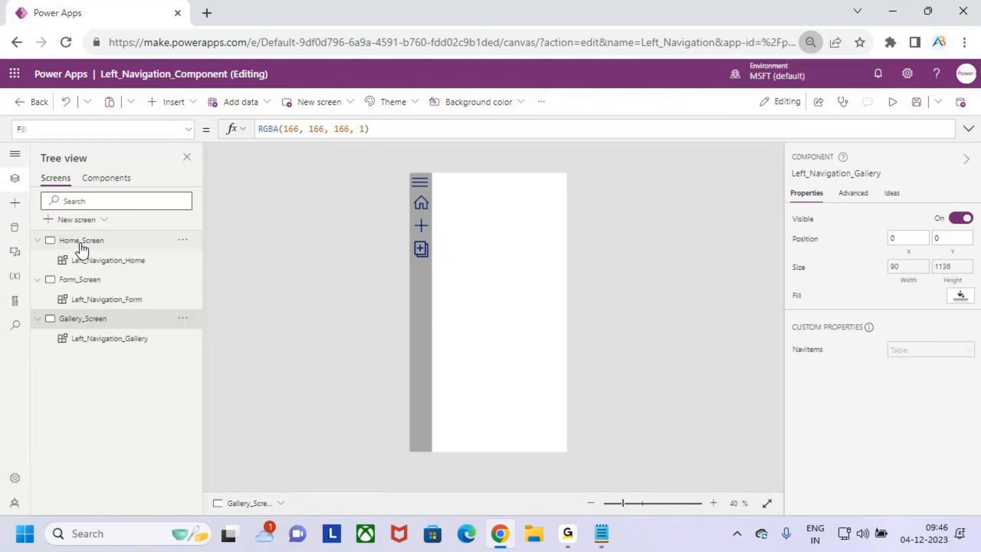
pyautogui.click(79, 246)
pyautogui.click(94, 286)
pyautogui.click(97, 320)
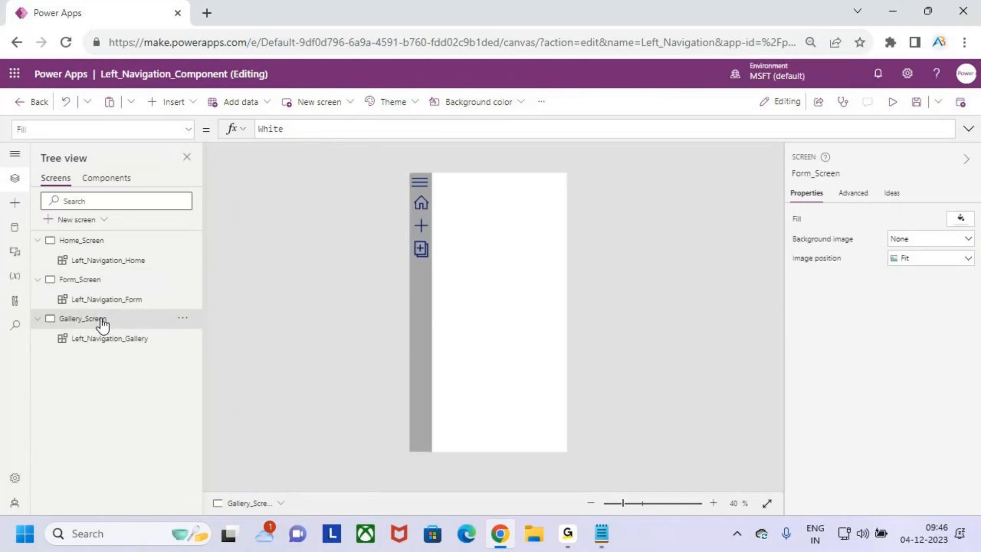
pyautogui.click(893, 102)
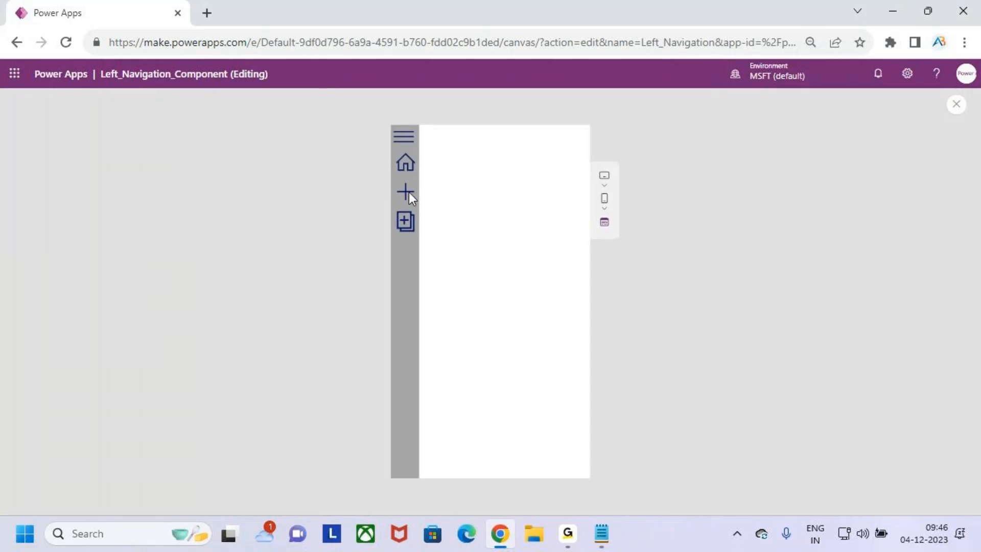
pyautogui.click(956, 104)
pyautogui.click(597, 350)
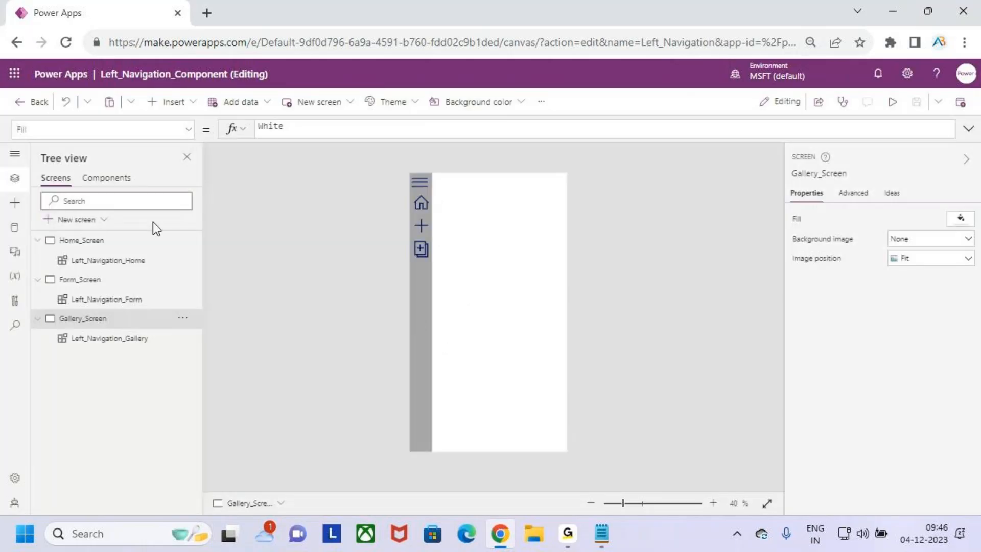
# Step: Review the NavItems table formula of the Left_Navigation component, especially the Screen value of its Home record
pyautogui.click(98, 182)
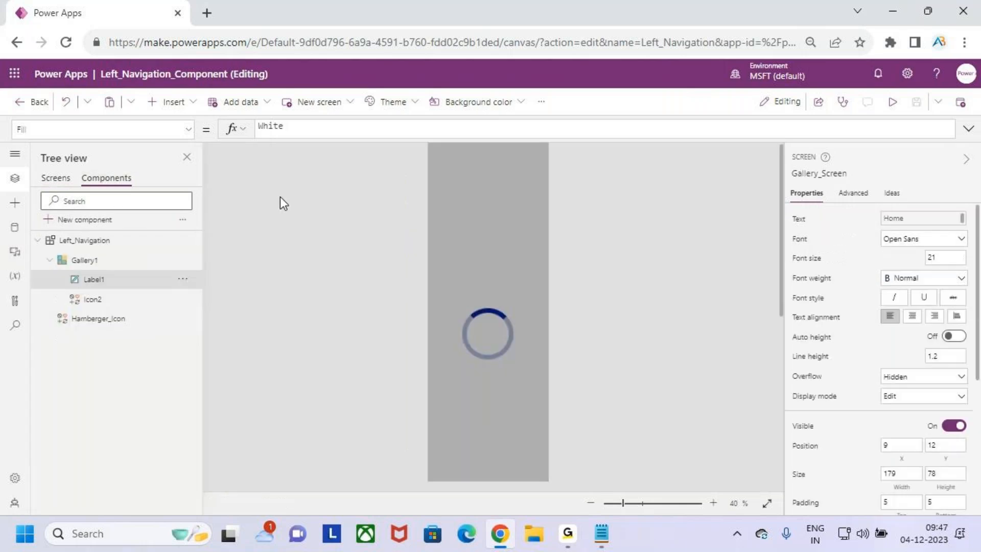
pyautogui.click(84, 241)
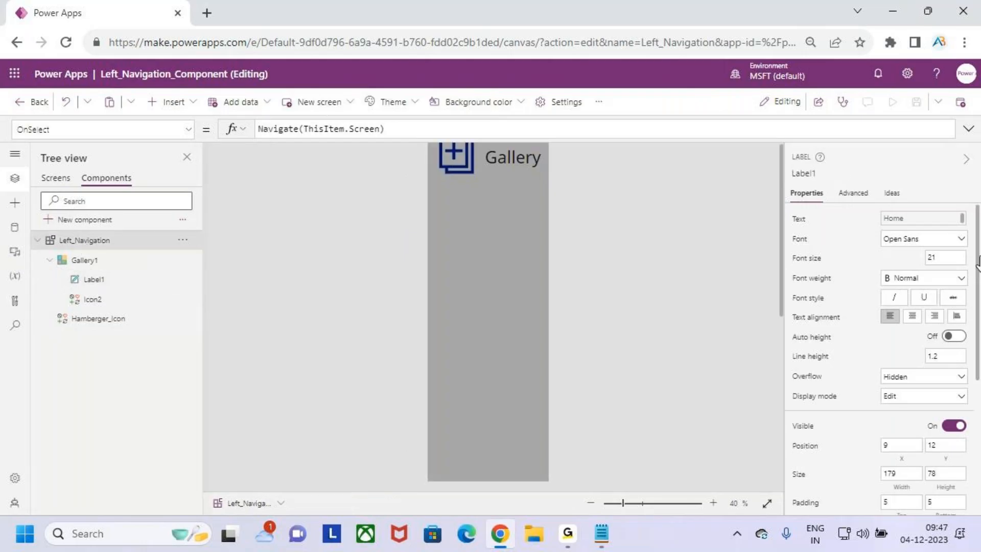
pyautogui.click(808, 380)
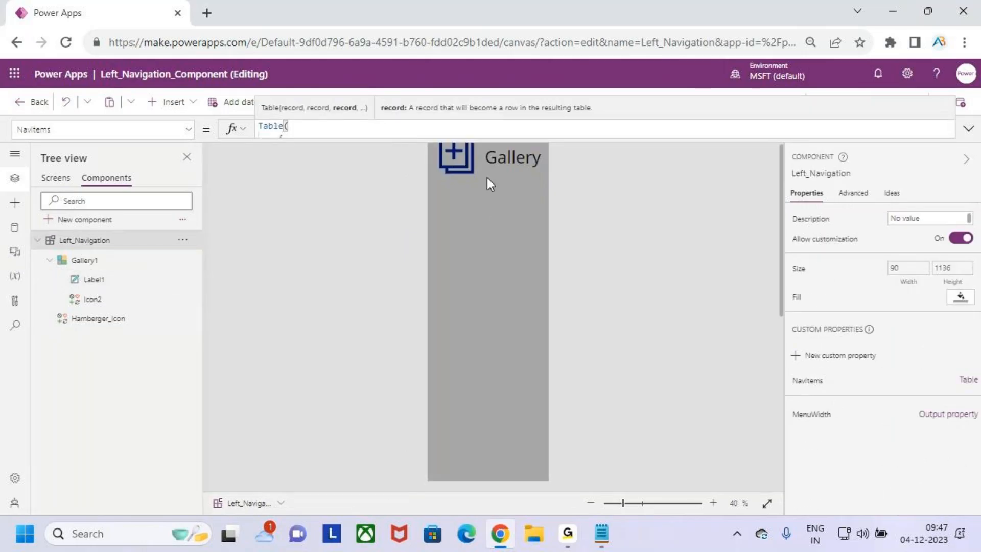
pyautogui.moveTo(534, 158); pyautogui.dragTo(541, 358)
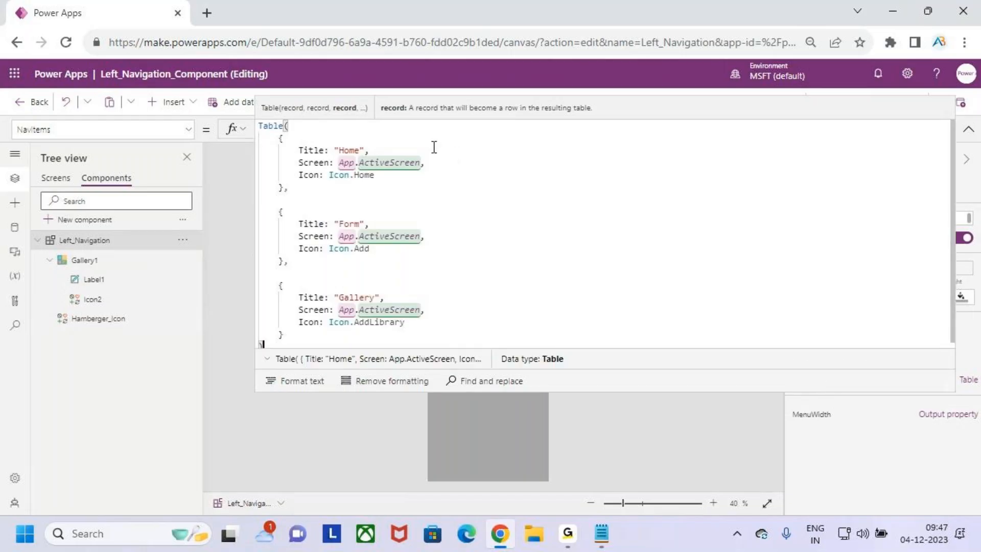
pyautogui.click(446, 163)
pyautogui.hotkey('ctrl', '2')
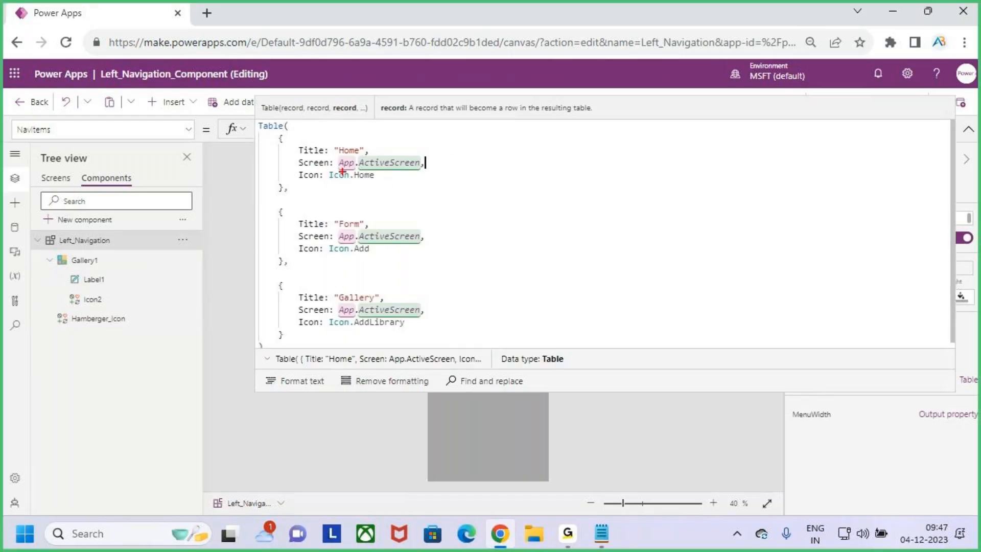
pyautogui.moveTo(336, 154); pyautogui.dragTo(438, 171)
pyautogui.moveTo(400, 130)
pyautogui.mouseDown()
pyautogui.moveTo(400, 152)
pyautogui.moveTo(421, 128)
pyautogui.mouseUp()
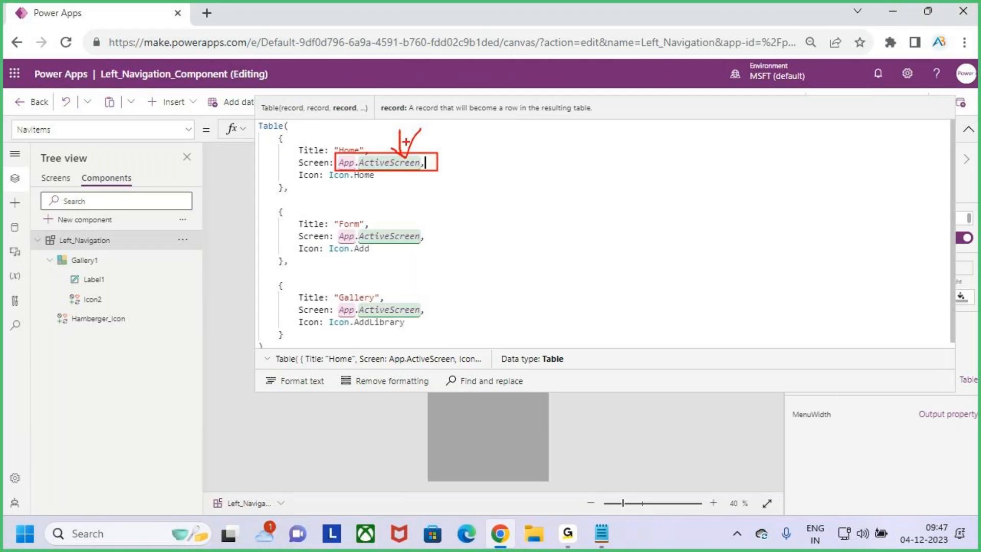
pyautogui.moveTo(400, 124); pyautogui.dragTo(404, 153)
pyautogui.press('Escape')
pyautogui.click(969, 129)
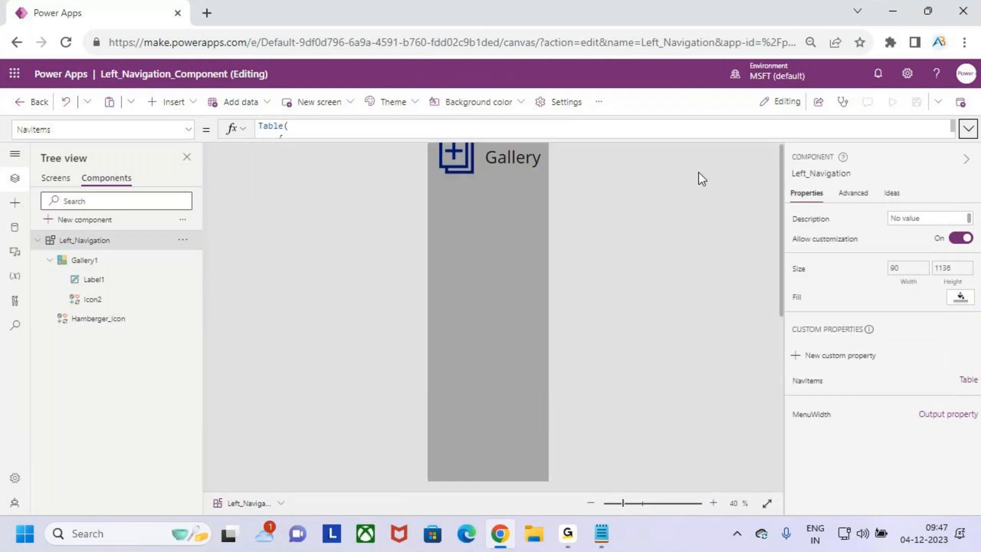
# Step: Insert a button on Gallery_Screen and place it in the upper blank area at about X 270, Y 136
pyautogui.click(56, 179)
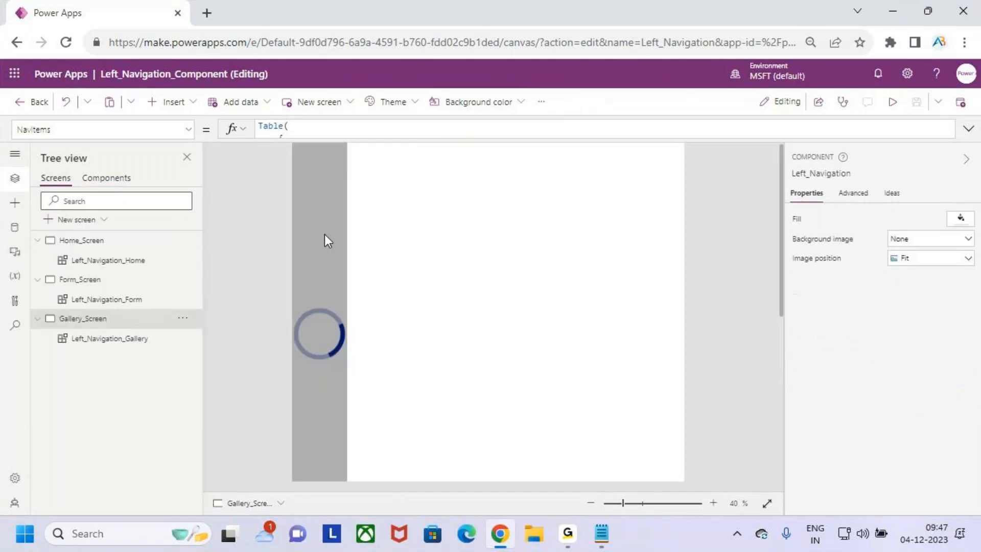
pyautogui.scroll(2, 434, 249)
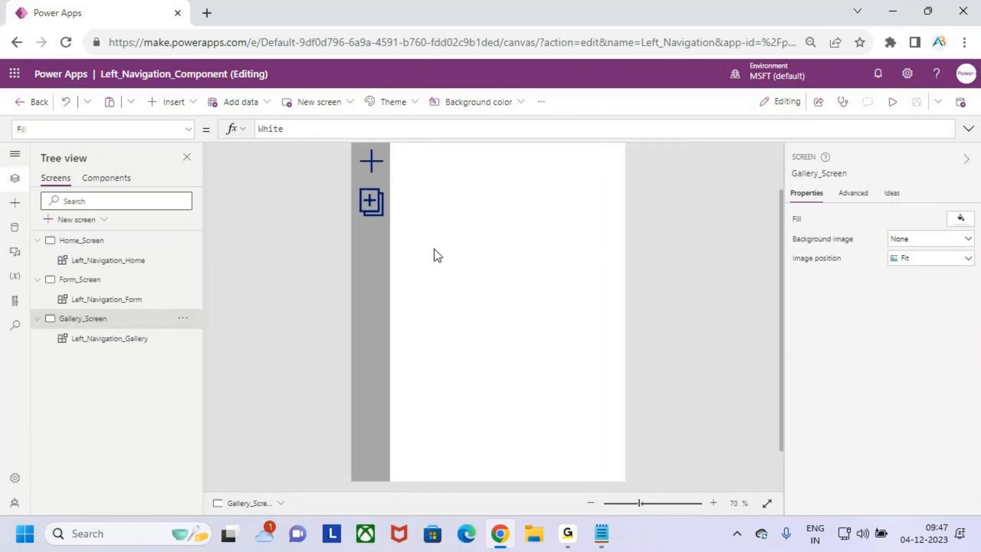
pyautogui.scroll(-1, 434, 249)
pyautogui.scroll(-1, 434, 250)
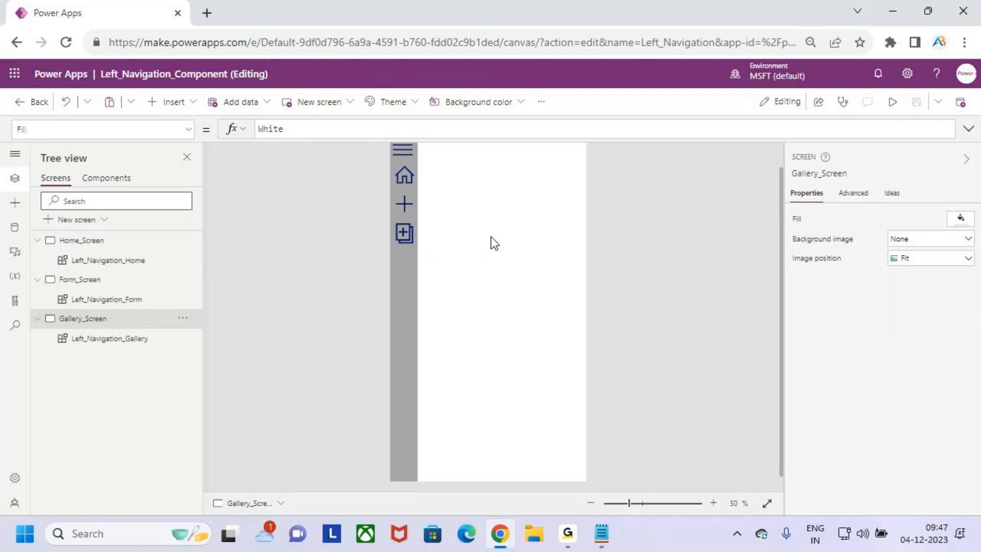
pyautogui.scroll(-1, 492, 237)
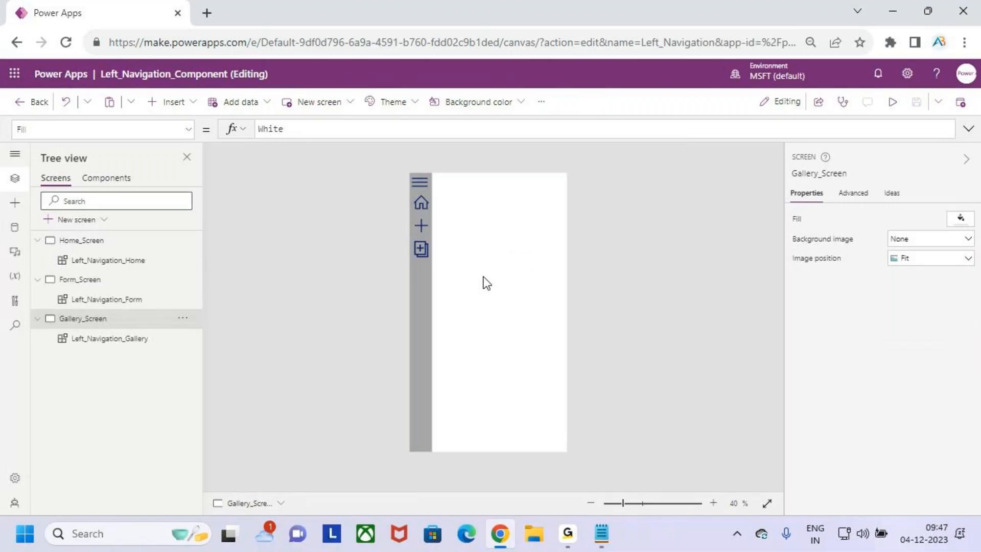
pyautogui.click(175, 102)
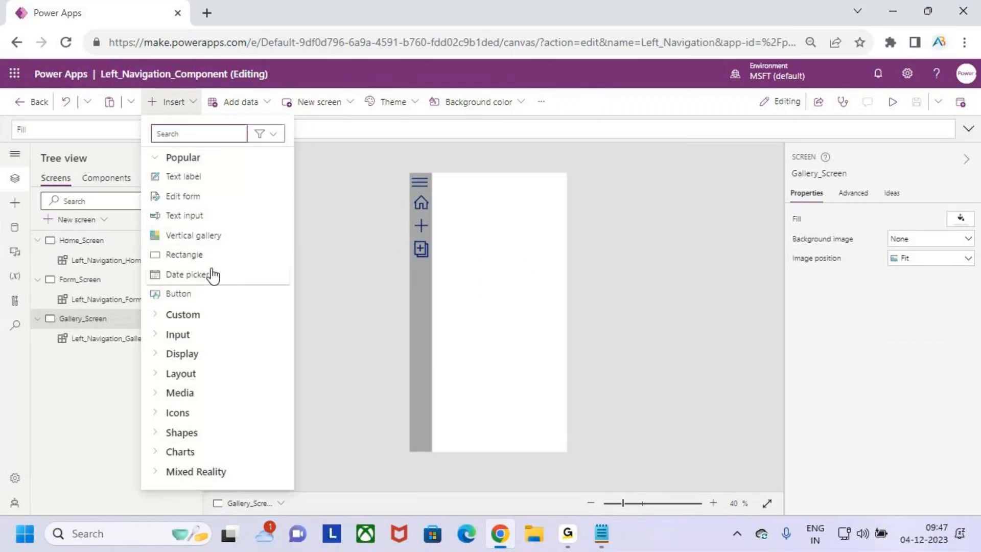
pyautogui.click(210, 292)
pyautogui.moveTo(466, 194); pyautogui.dragTo(522, 217)
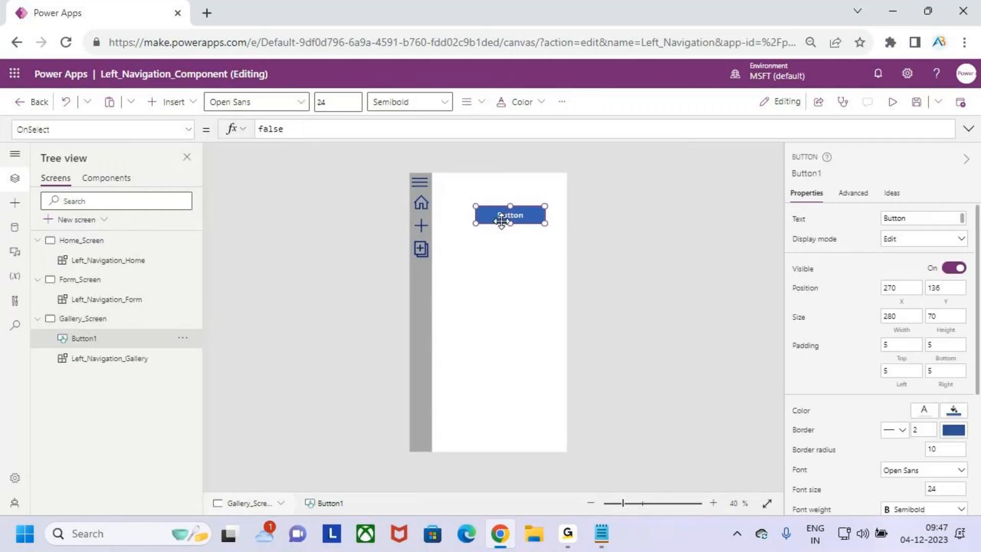
pyautogui.click(522, 276)
pyautogui.hotkey('ctrl', '2')
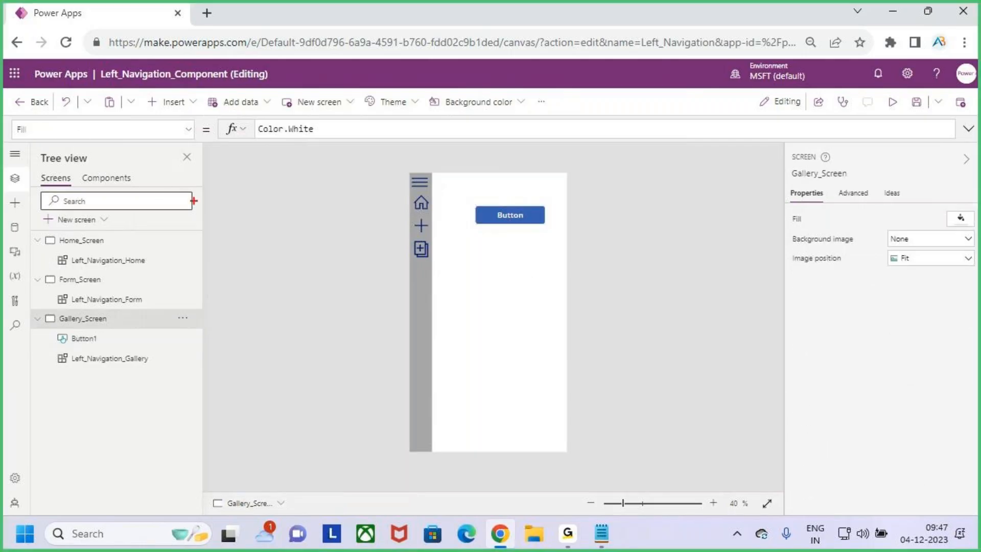
pyautogui.moveTo(506, 273)
pyautogui.mouseDown()
pyautogui.moveTo(511, 296)
pyautogui.moveTo(519, 278)
pyautogui.mouseUp()
pyautogui.moveTo(543, 269)
pyautogui.mouseDown()
pyautogui.moveTo(540, 288)
pyautogui.moveTo(564, 249)
pyautogui.moveTo(568, 285)
pyautogui.moveTo(604, 266)
pyautogui.moveTo(605, 322)
pyautogui.mouseUp()
pyautogui.press('e')
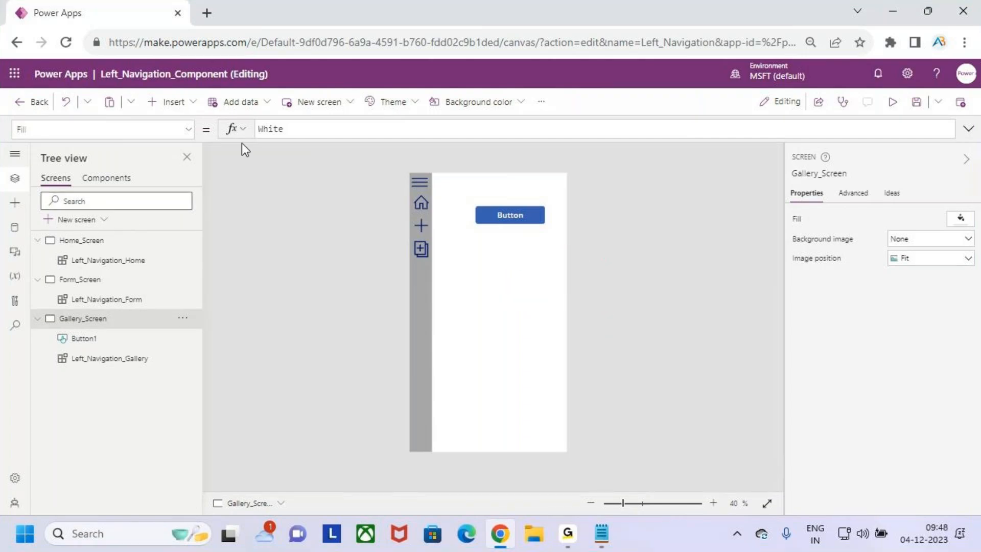
pyautogui.moveTo(352, 126)
pyautogui.mouseDown()
pyautogui.moveTo(320, 449)
pyautogui.moveTo(315, 116)
pyautogui.mouseUp()
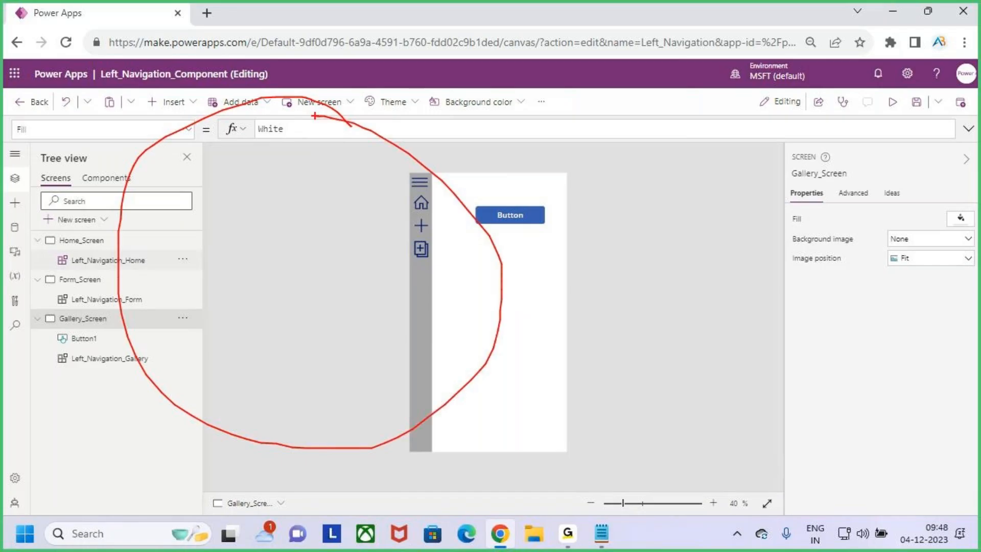
pyautogui.press('Escape')
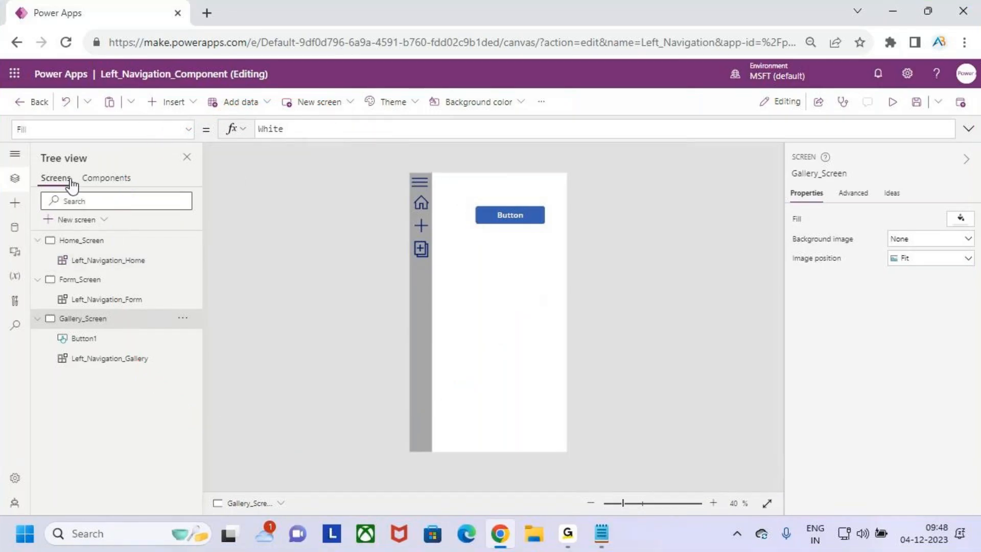
pyautogui.click(115, 244)
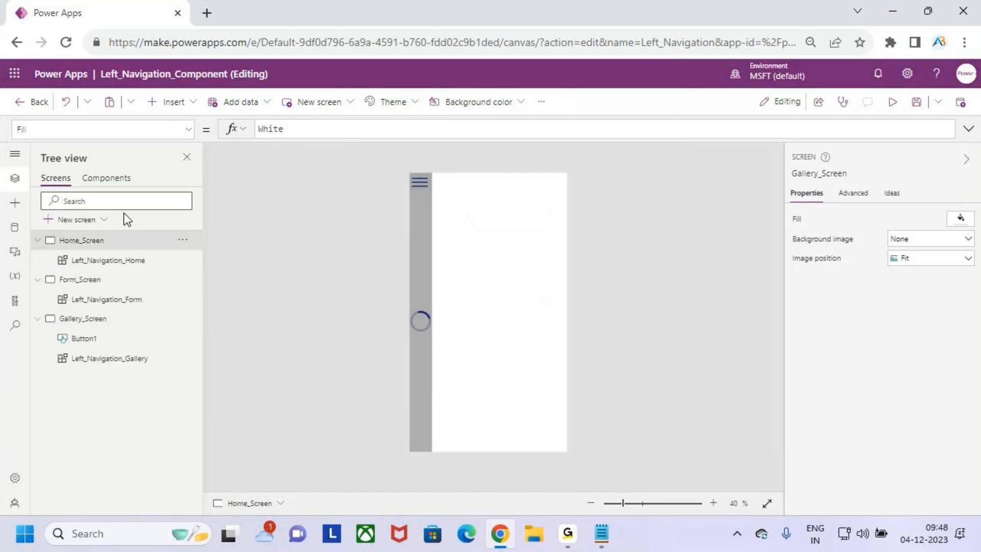
pyautogui.click(189, 130)
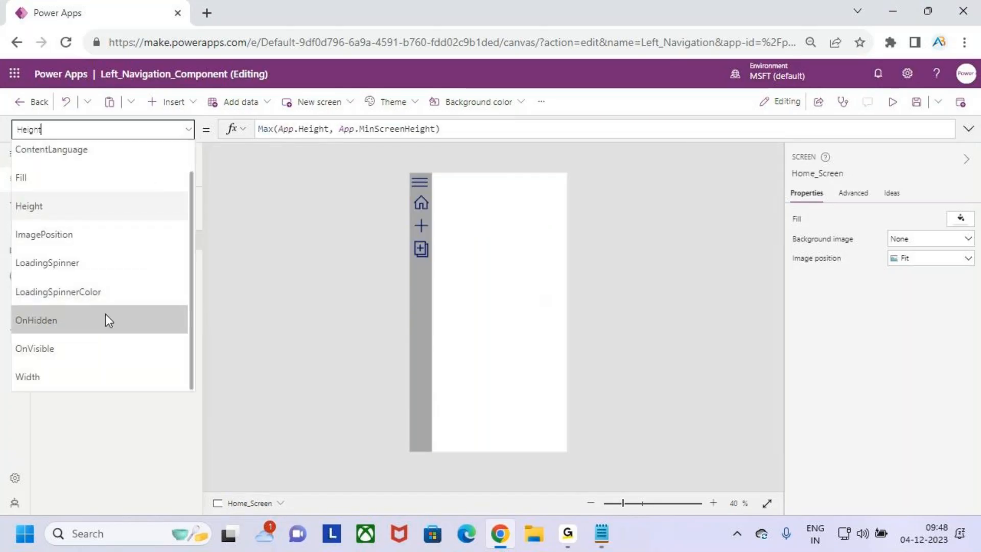
pyautogui.click(251, 234)
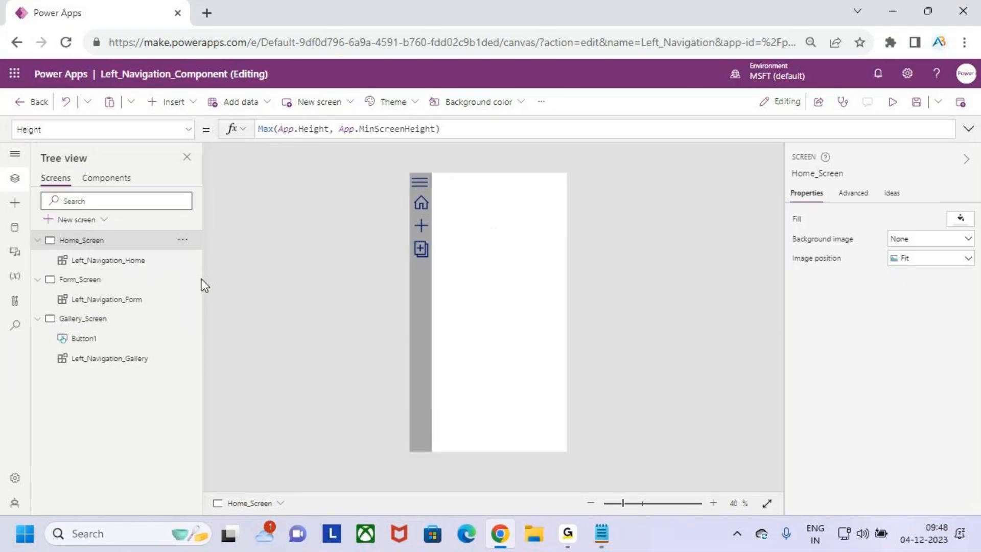
pyautogui.click(111, 287)
# Step: Cut the button from Gallery_Screen, paste it on Home_Screen and move it to about X 196, Y 116
pyautogui.click(112, 321)
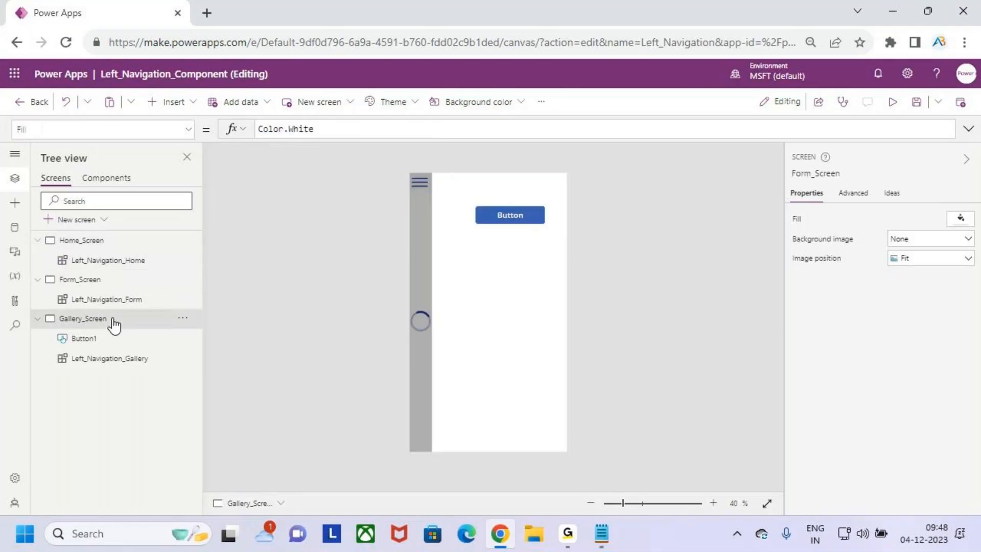
pyautogui.click(503, 218)
pyautogui.press('Delete')
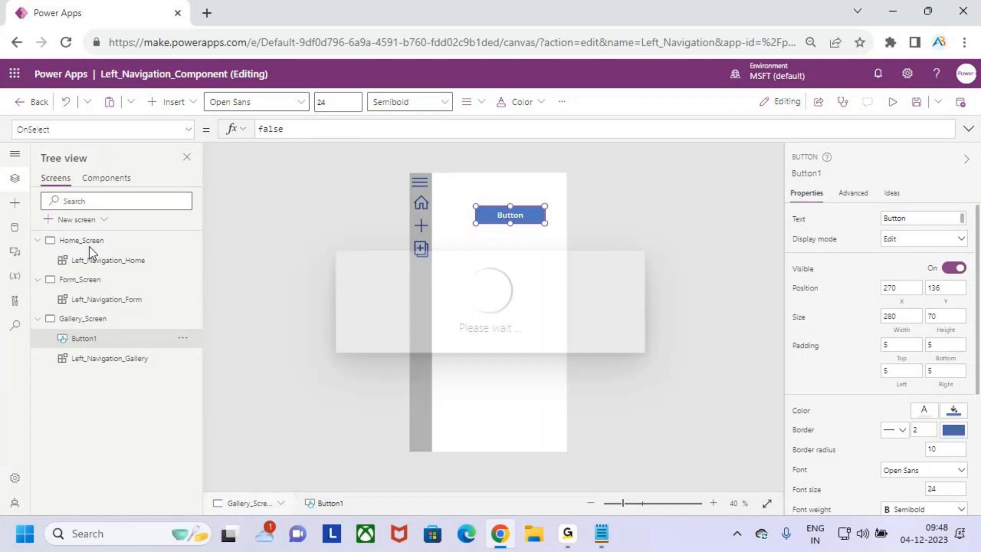
pyautogui.click(84, 241)
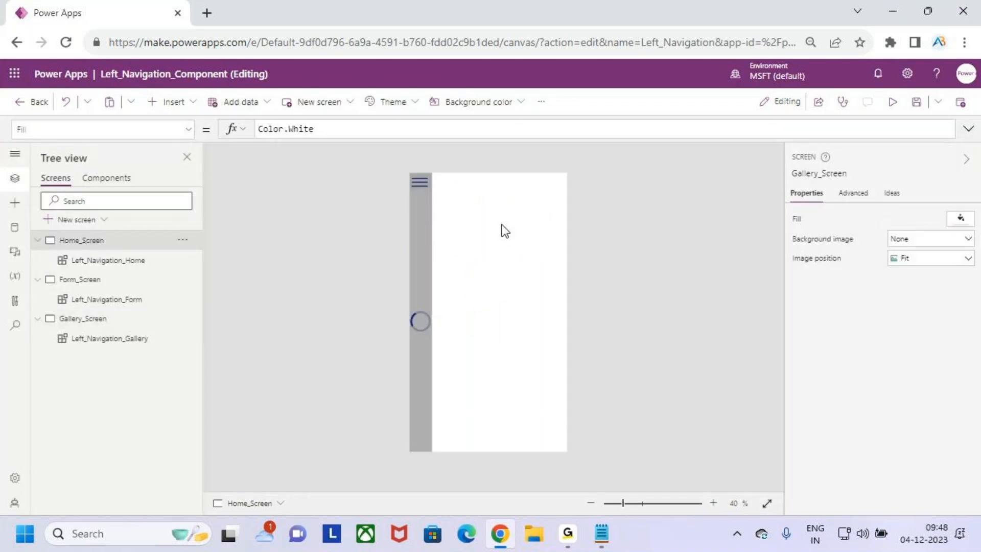
pyautogui.hotkey('ctrl', 'v')
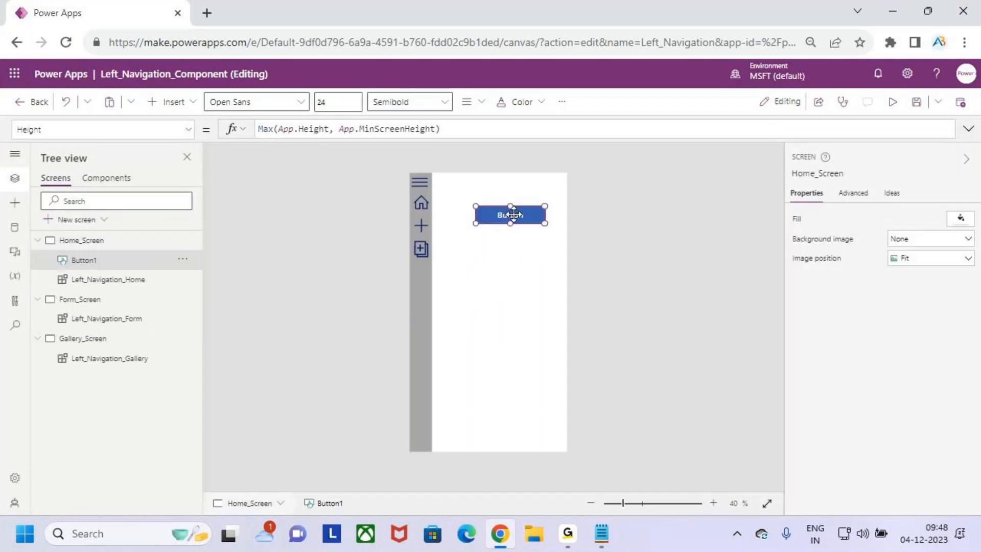
pyautogui.moveTo(511, 215); pyautogui.dragTo(493, 211)
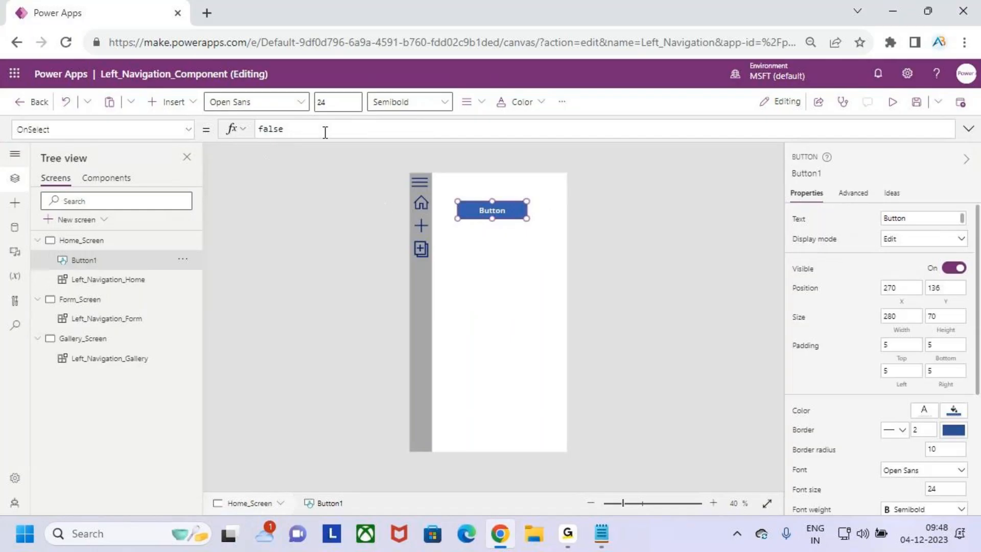
# Step: Clear the OnSelect formula of the button on Home_Screen
pyautogui.click(969, 129)
pyautogui.moveTo(320, 133); pyautogui.dragTo(242, 135)
pyautogui.press('BackSpace')
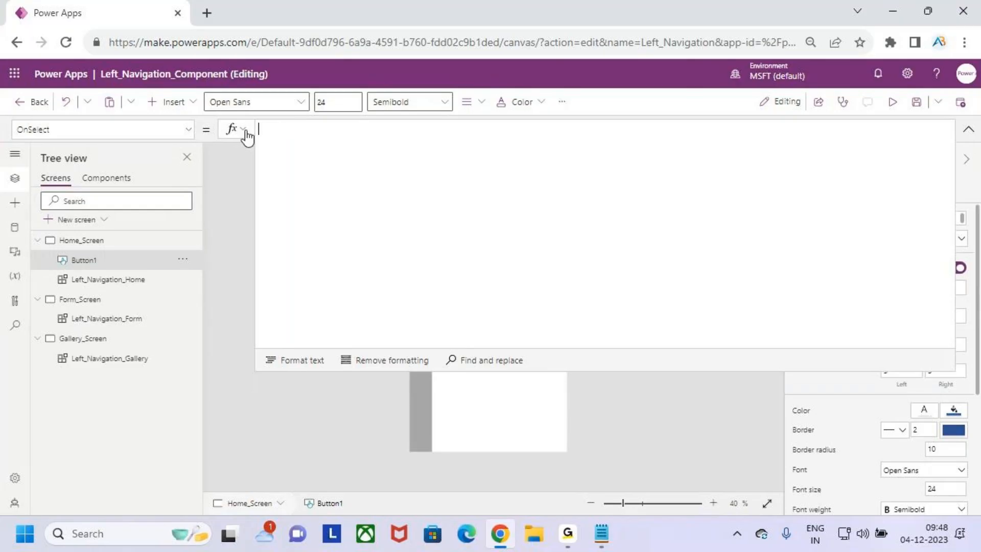
pyautogui.click(969, 129)
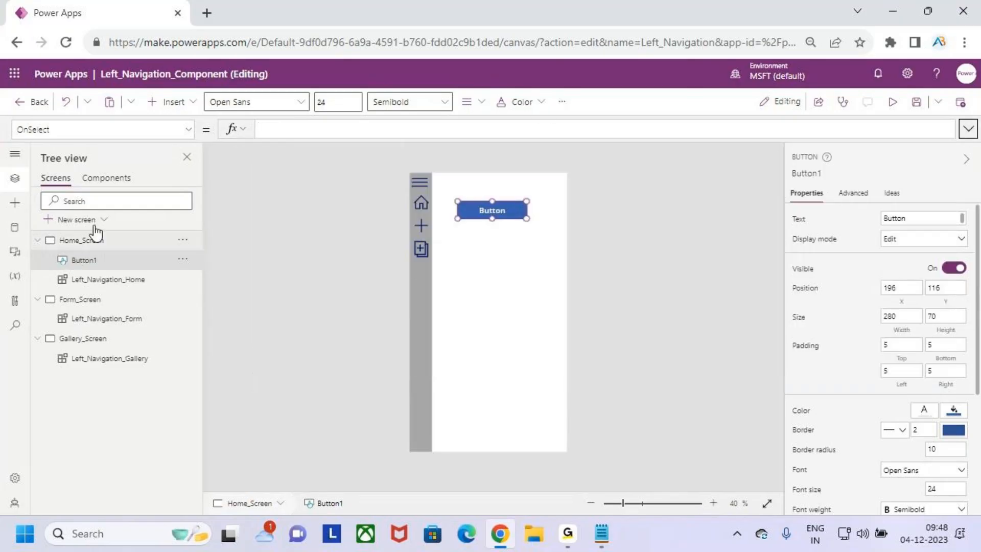
# Step: Copy the whole NavItems table formula of the Left_Navigation component and return to the button on Home_Screen
pyautogui.click(107, 179)
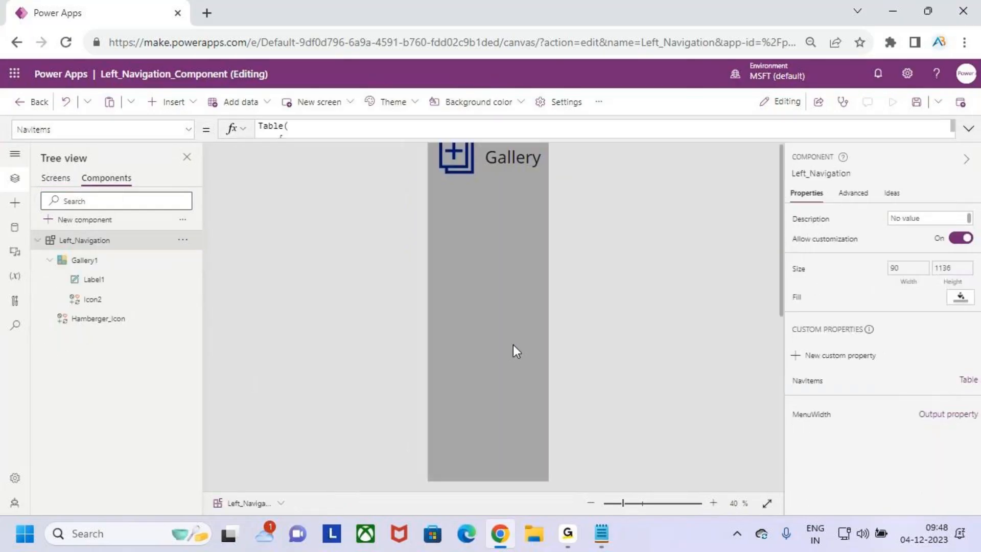
pyautogui.click(513, 344)
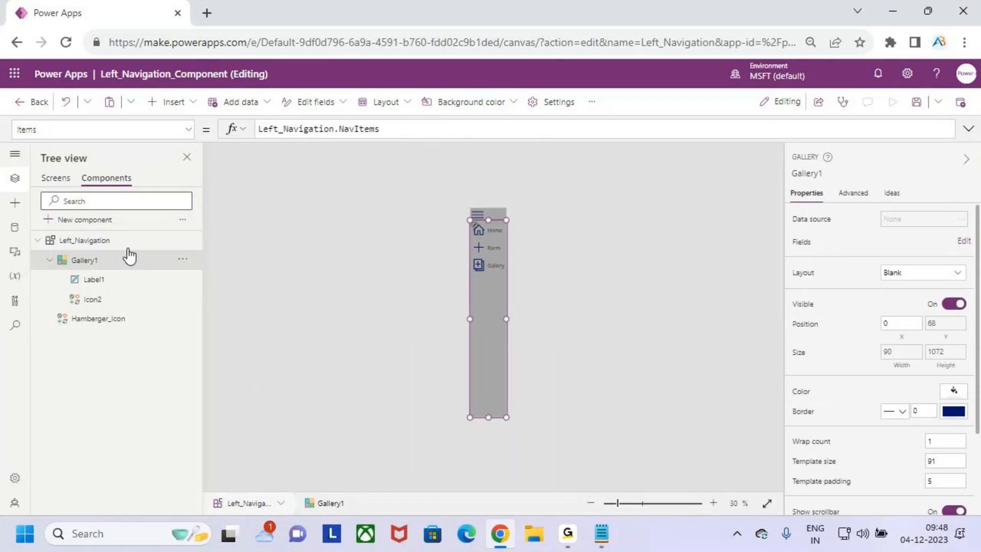
pyautogui.click(85, 240)
pyautogui.click(818, 384)
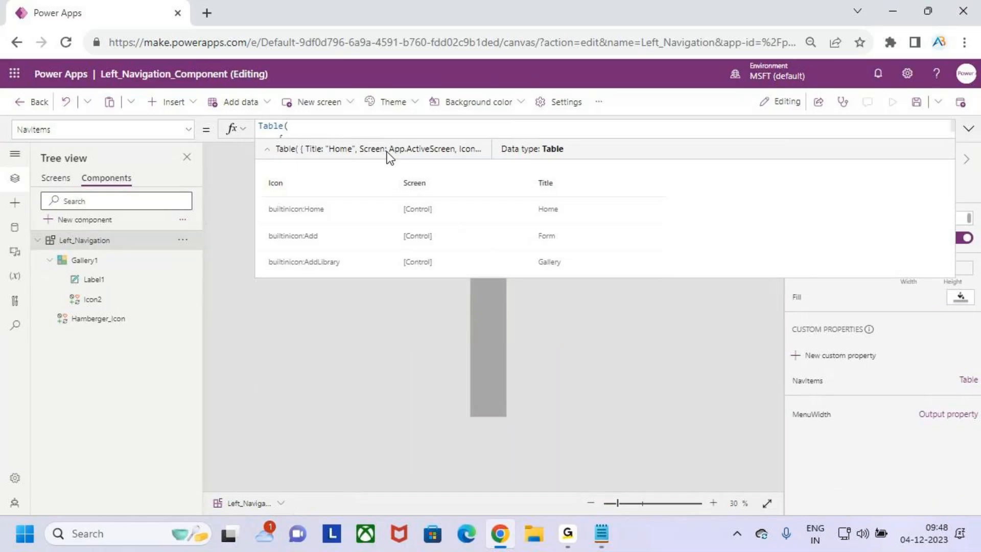
pyautogui.moveTo(439, 279); pyautogui.dragTo(417, 436)
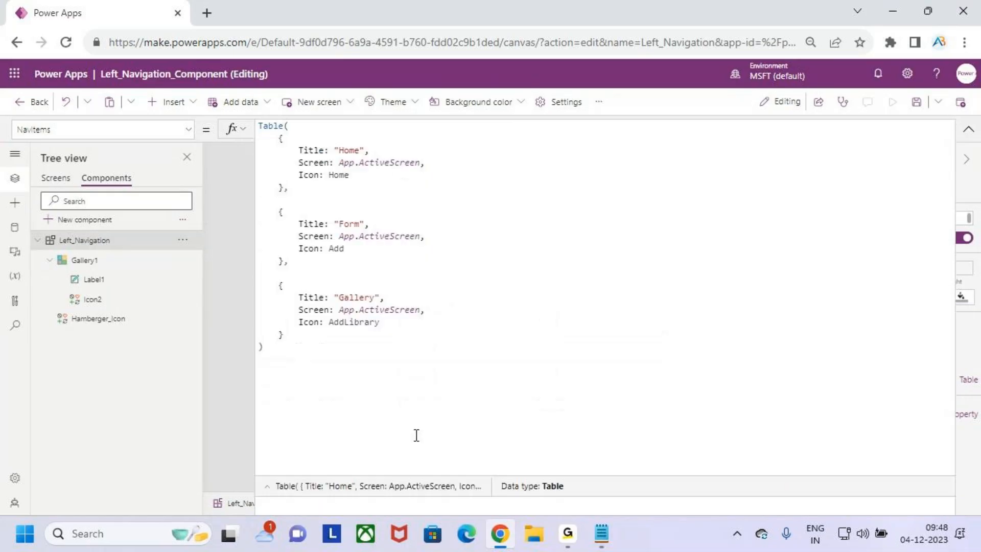
pyautogui.hotkey('ctrl', 'a')
pyautogui.hotkey('ctrl', 'c')
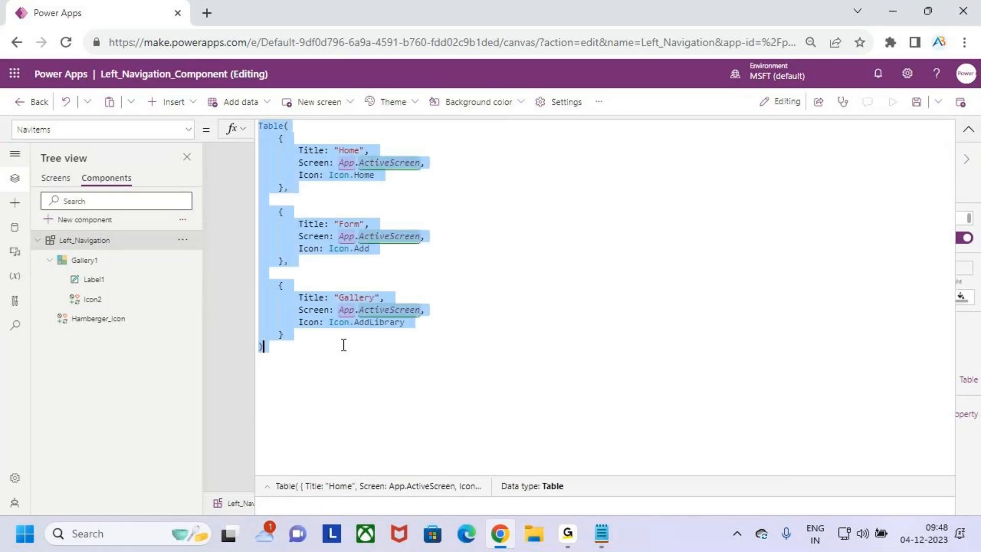
pyautogui.click(969, 131)
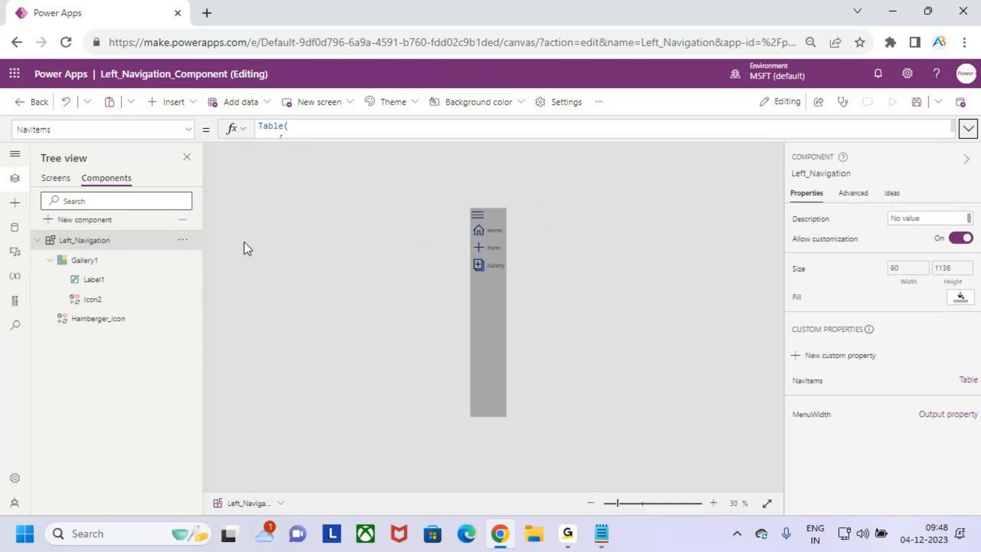
pyautogui.click(56, 178)
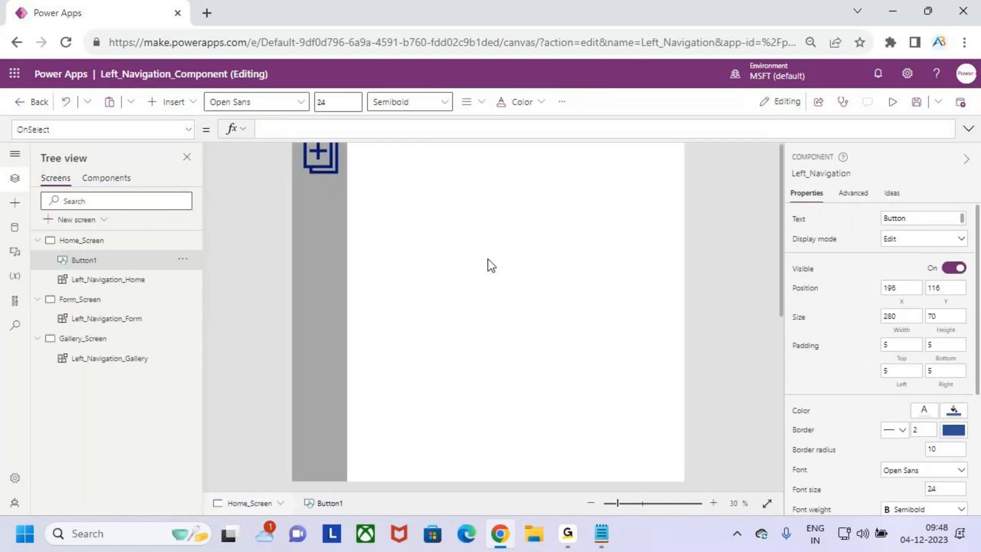
pyautogui.scroll(3, 499, 280)
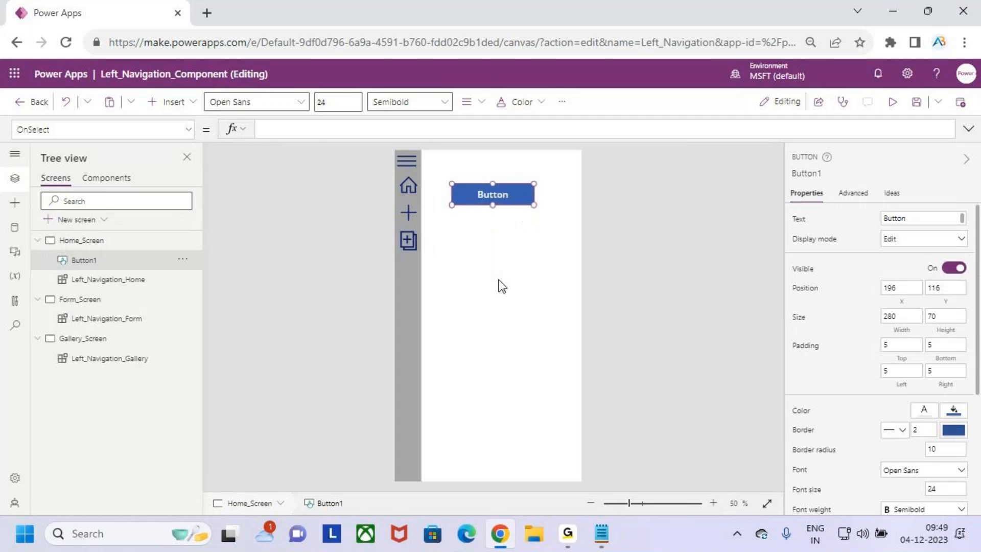
# Step: Paste the copied NavItems table into the OnSelect formula of the Home_Screen button and open a ClearCollect function in front of it
pyautogui.click(292, 129)
pyautogui.hotkey('ctrl', 'v')
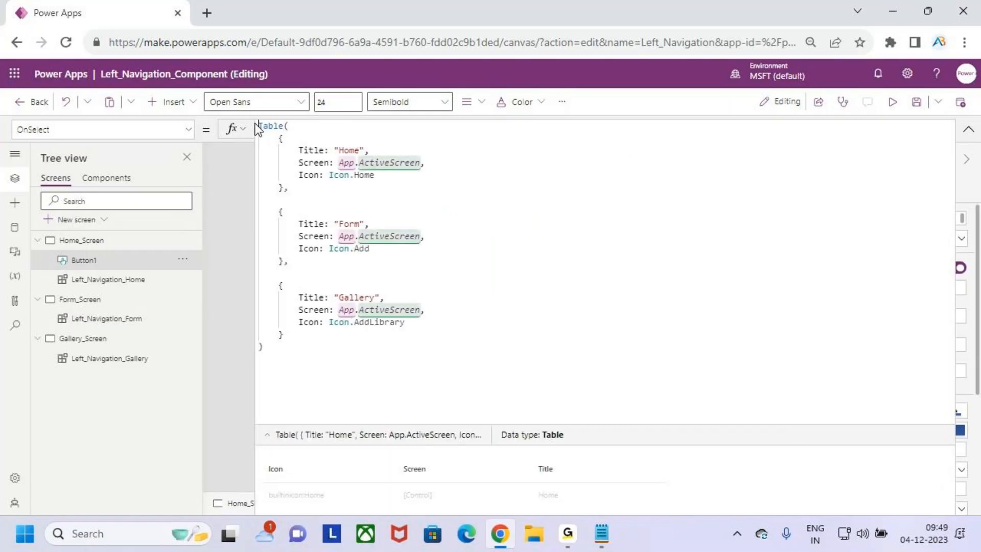
pyautogui.press('Left')
pyautogui.write('C')
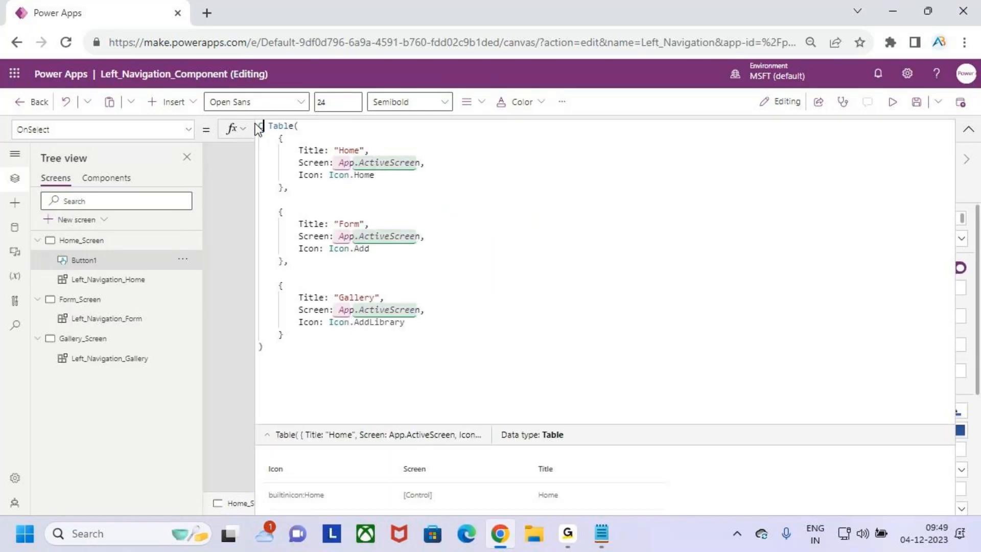
pyautogui.write('lea T')
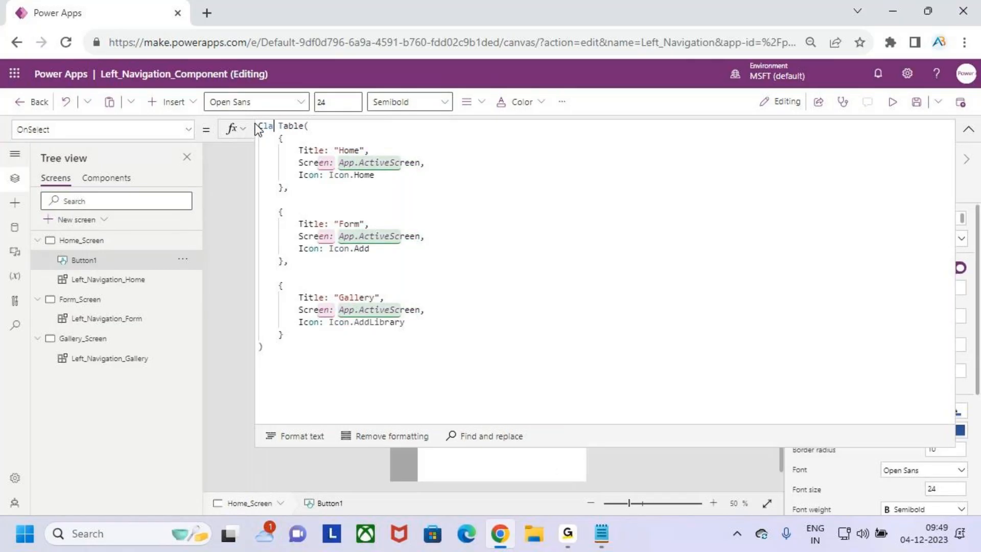
pyautogui.write('a')
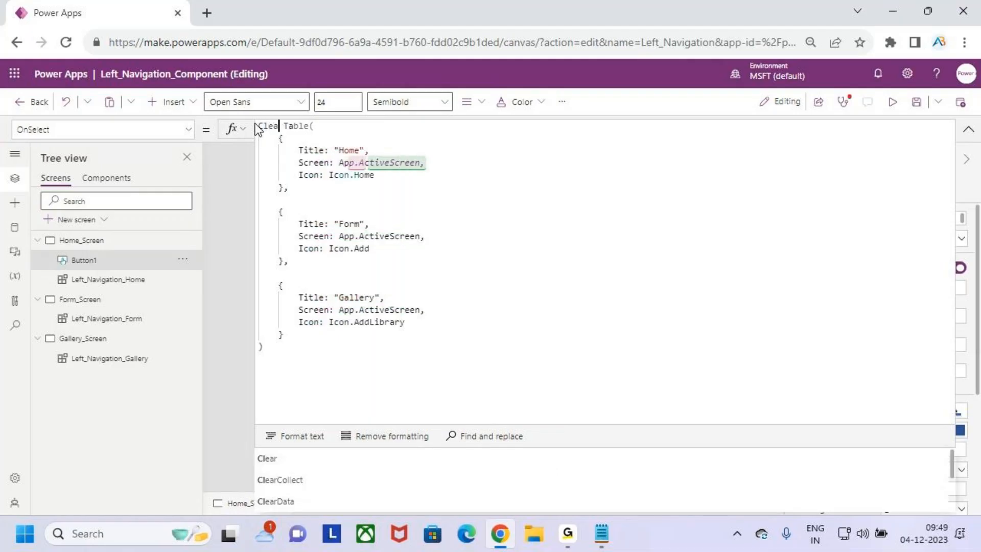
pyautogui.press('Down')
pyautogui.press('Down')
pyautogui.press('Return')
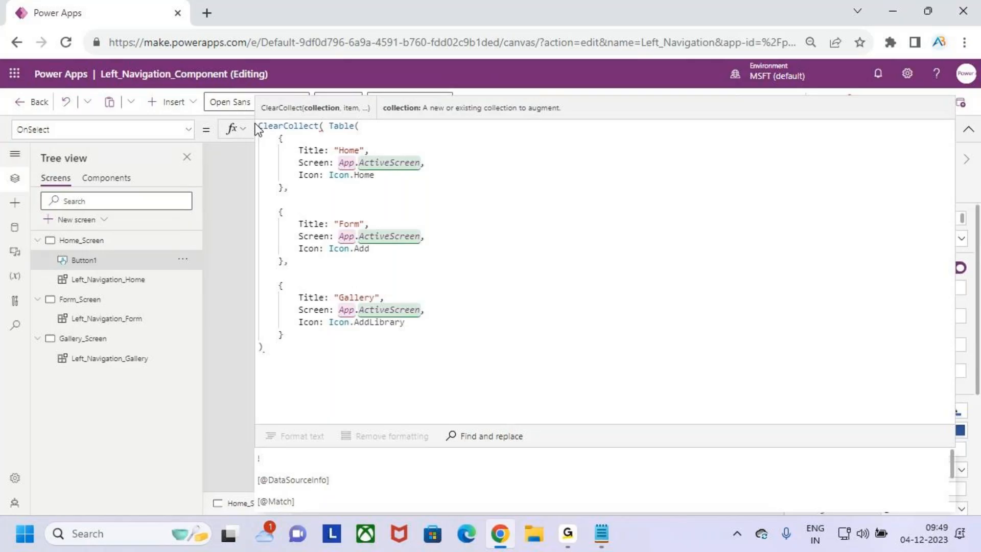
# Step: Name the ClearCollect collection CollNav and separate it from the table with a comma
pyautogui.write('Coll')
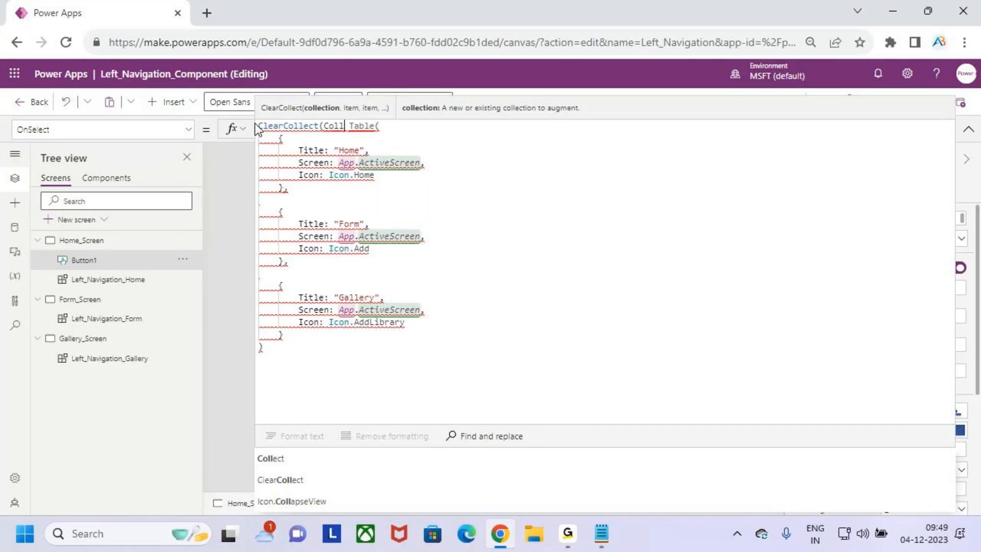
pyautogui.write('nav')
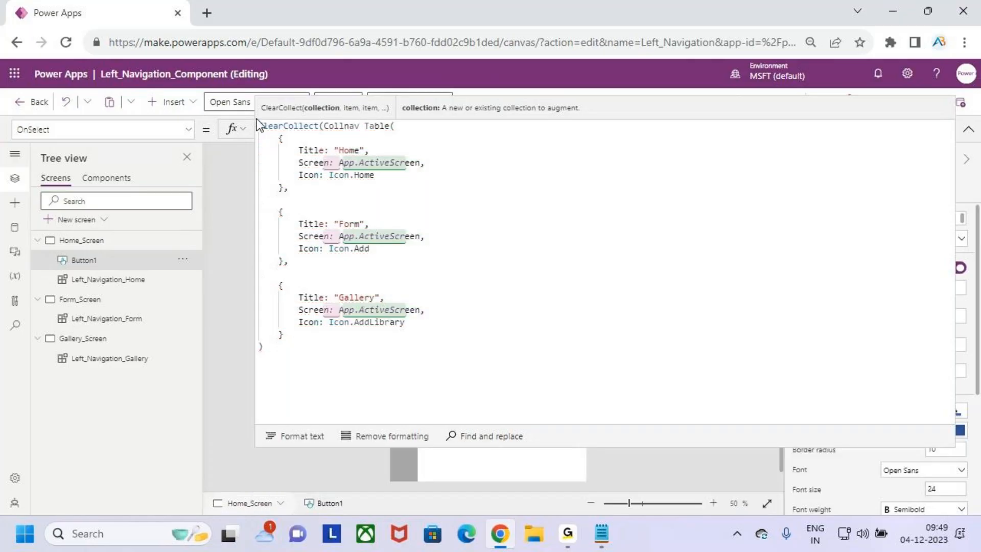
pyautogui.press('Left')
pyautogui.press('Left')
pyautogui.press('BackSpace')
pyautogui.write('N')
pyautogui.click(482, 136)
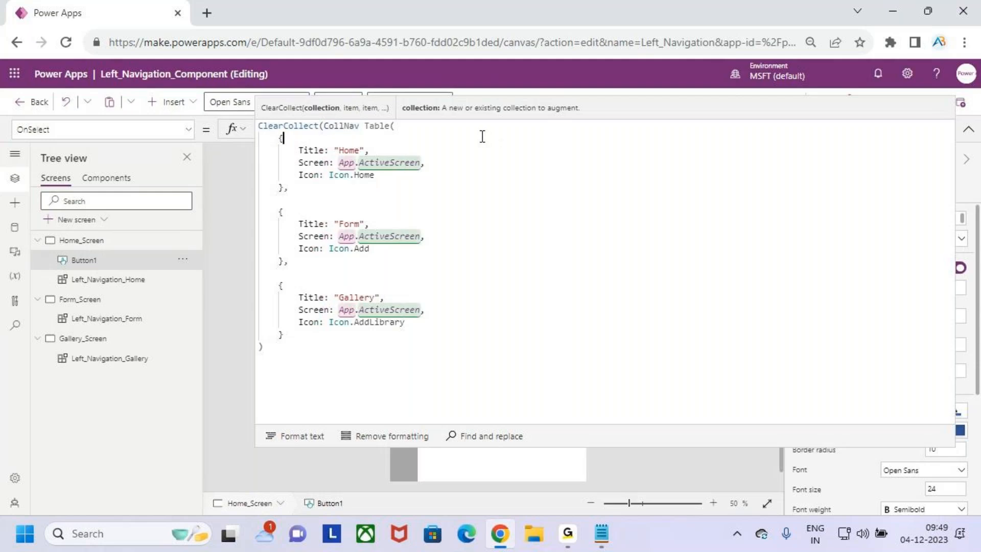
pyautogui.click(366, 126)
pyautogui.press('BackSpace')
pyautogui.write(',')
pyautogui.moveTo(333, 138); pyautogui.dragTo(363, 136)
pyautogui.moveTo(351, 111); pyautogui.dragTo(374, 109)
pyautogui.press('Escape')
pyautogui.click(462, 158)
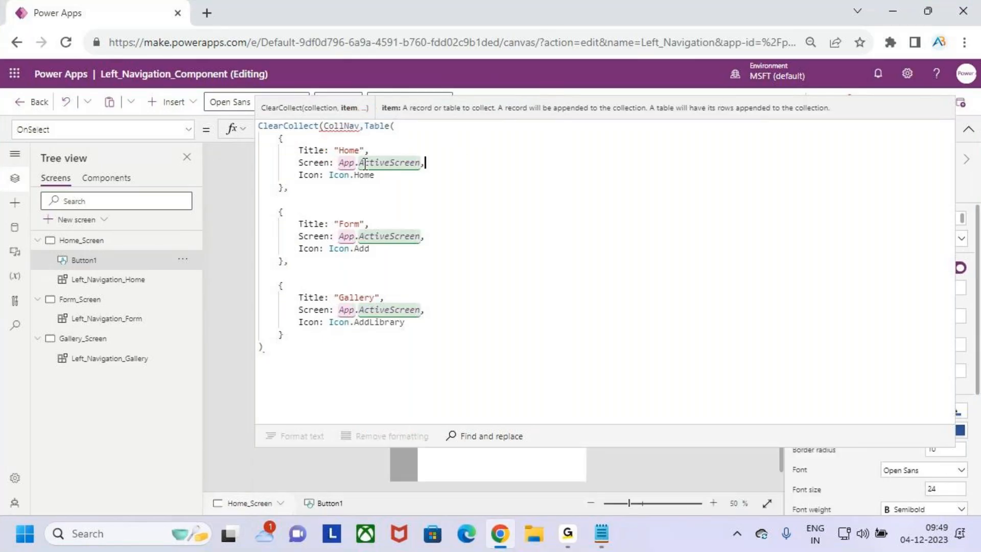
# Step: Replace App.ActiveScreen with Home_Screen as the Screen value of the Home record
pyautogui.moveTo(336, 156); pyautogui.dragTo(447, 171)
pyautogui.moveTo(418, 137); pyautogui.dragTo(419, 162)
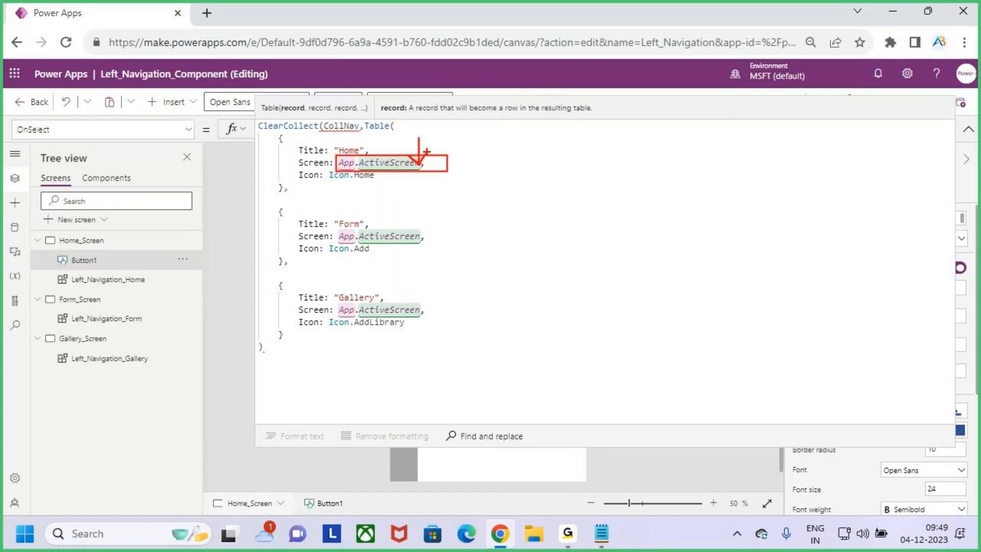
pyautogui.press('Escape')
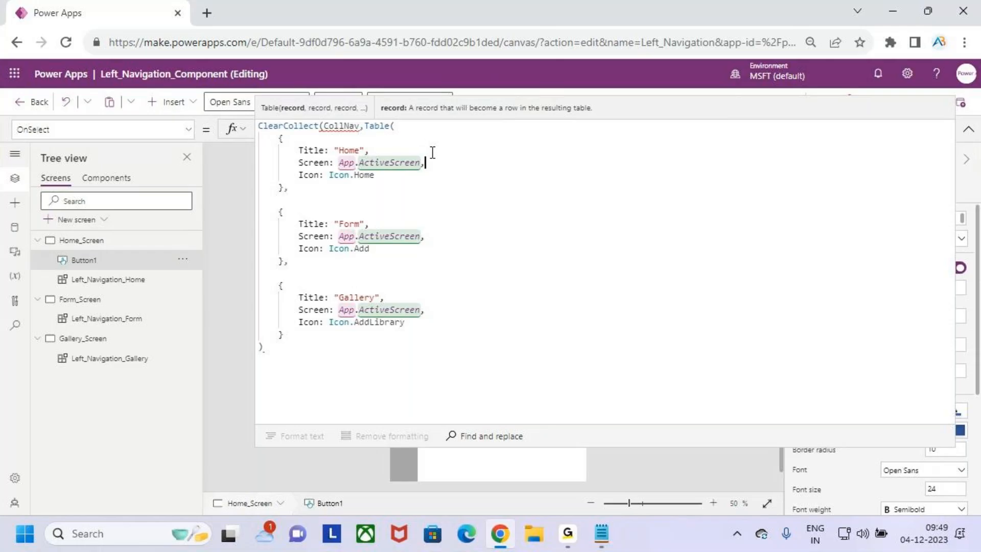
pyautogui.press('Down')
pyautogui.hotkey('shift', 'Down')
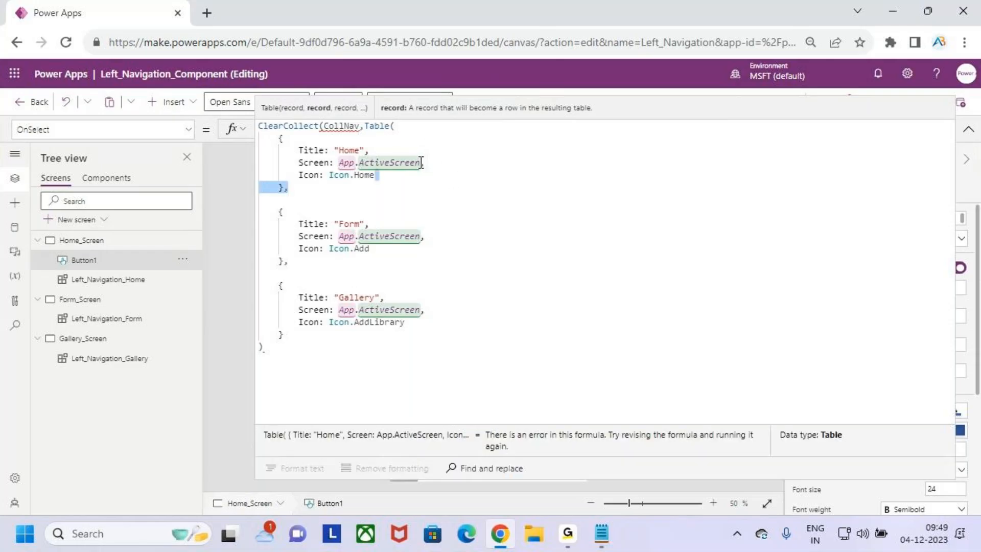
pyautogui.moveTo(422, 162); pyautogui.dragTo(345, 163)
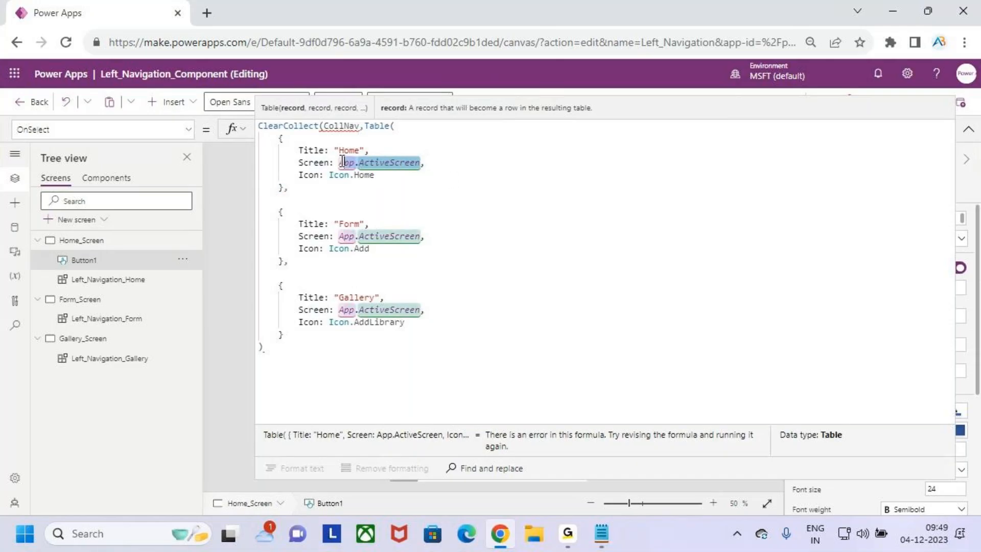
pyautogui.press('BackSpace')
pyautogui.press('BackSpace')
pyautogui.press('BackSpace')
pyautogui.press('BackSpace')
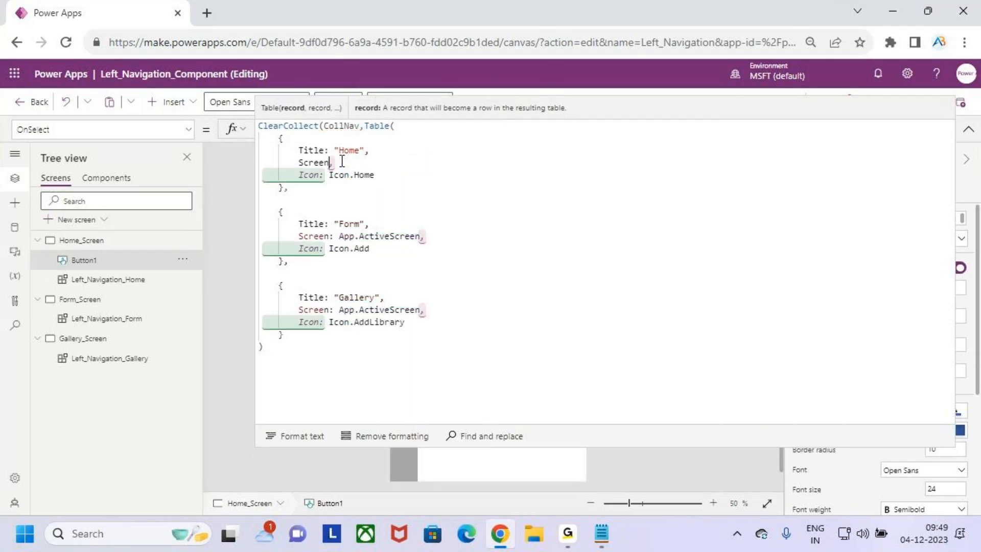
pyautogui.write(':')
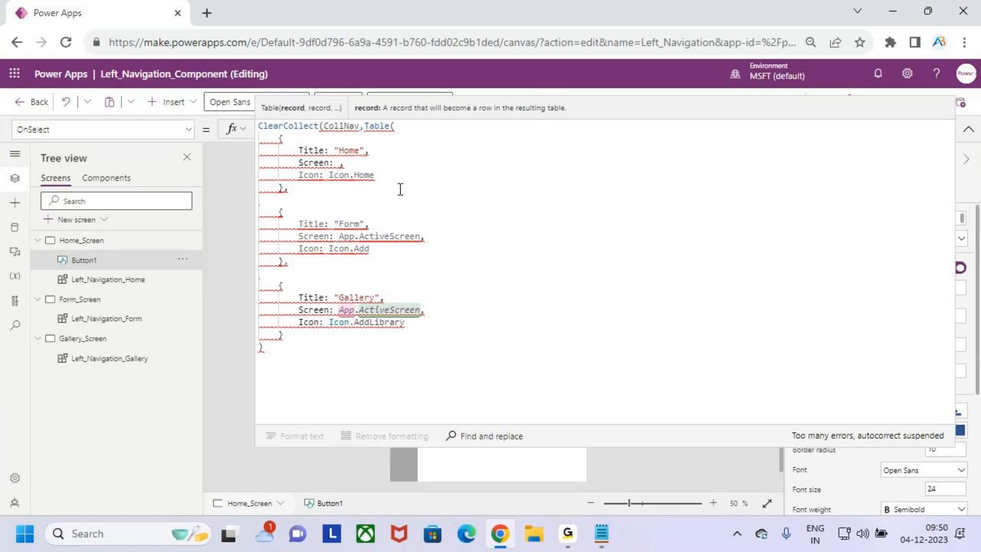
pyautogui.write('home')
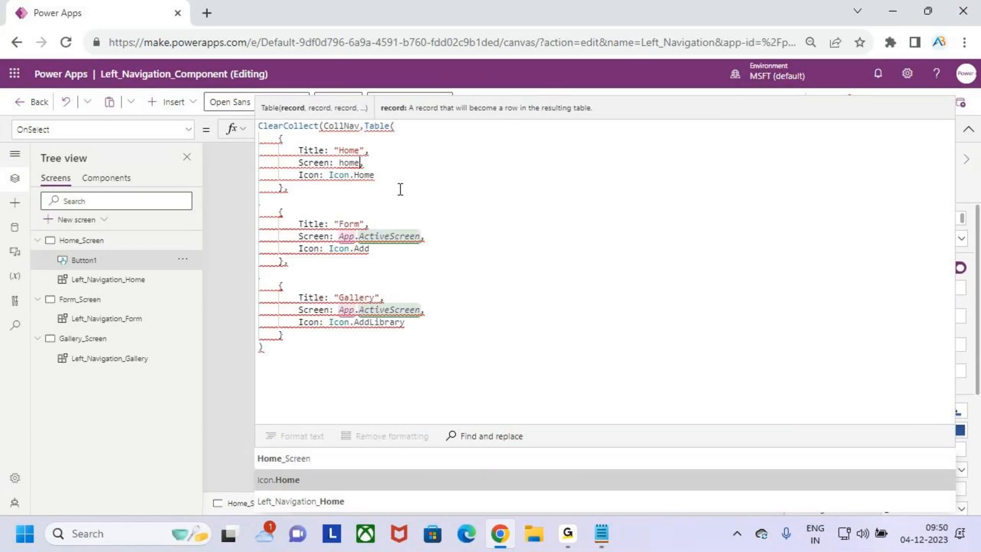
pyautogui.press('Tab')
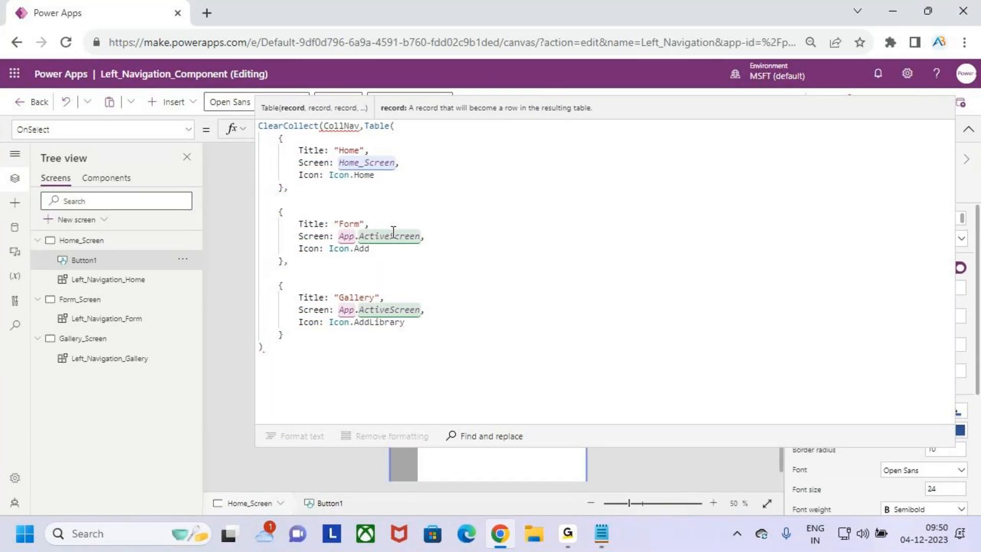
# Step: Set the Screen value of the Form record to Form_Screen and that of the Gallery record to Gallery_Screen
pyautogui.moveTo(338, 236); pyautogui.dragTo(420, 236)
pyautogui.press('BackSpace')
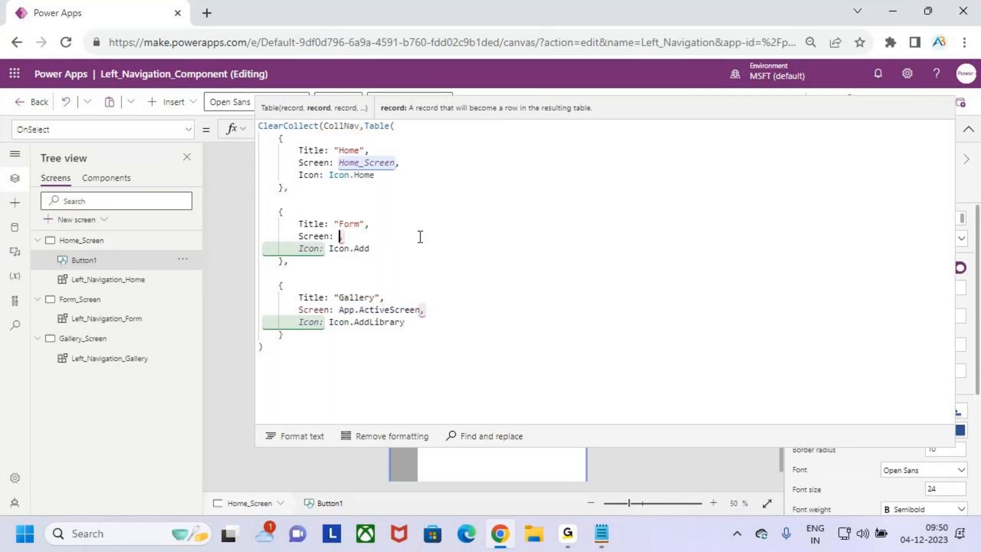
pyautogui.write('form')
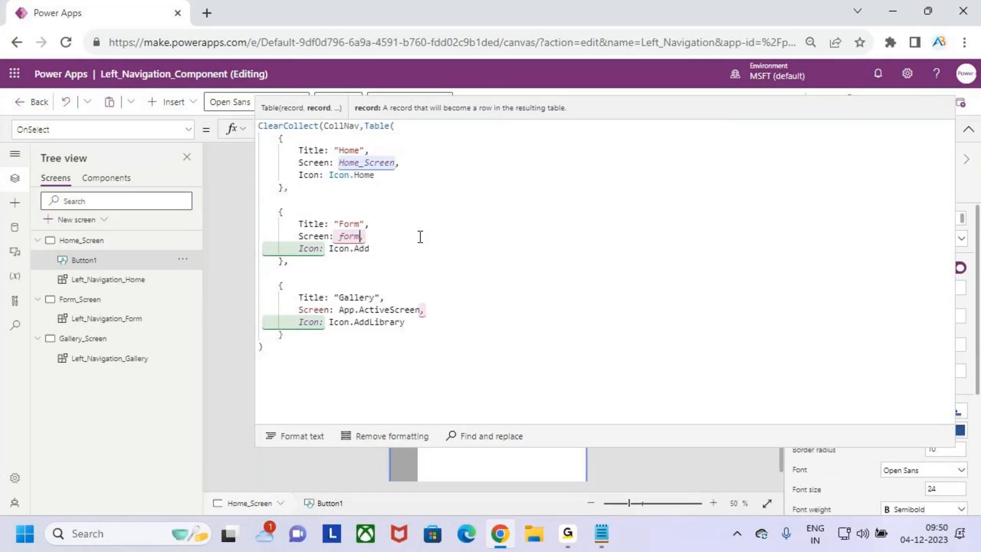
pyautogui.press('Tab')
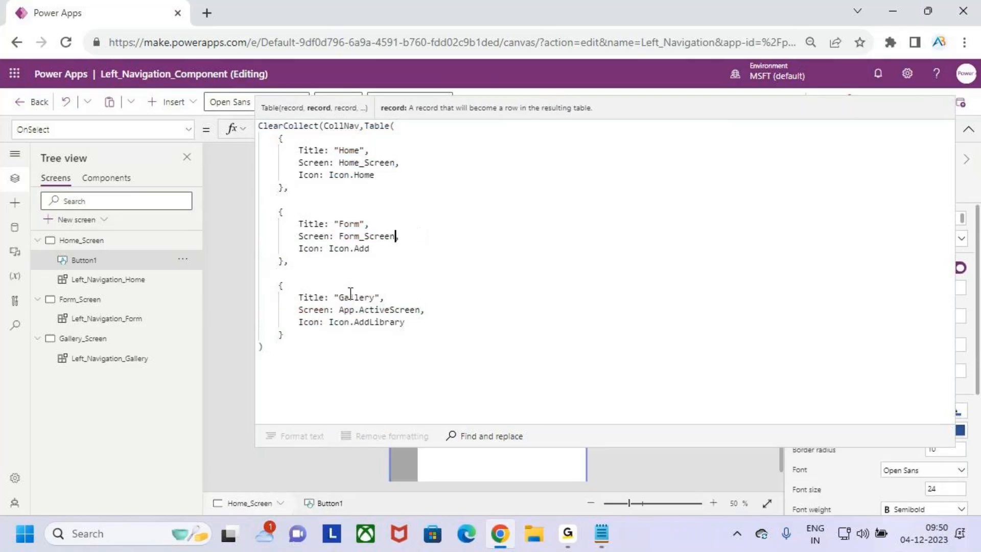
pyautogui.moveTo(339, 309); pyautogui.dragTo(424, 310)
pyautogui.press('BackSpace')
pyautogui.write('Gall,')
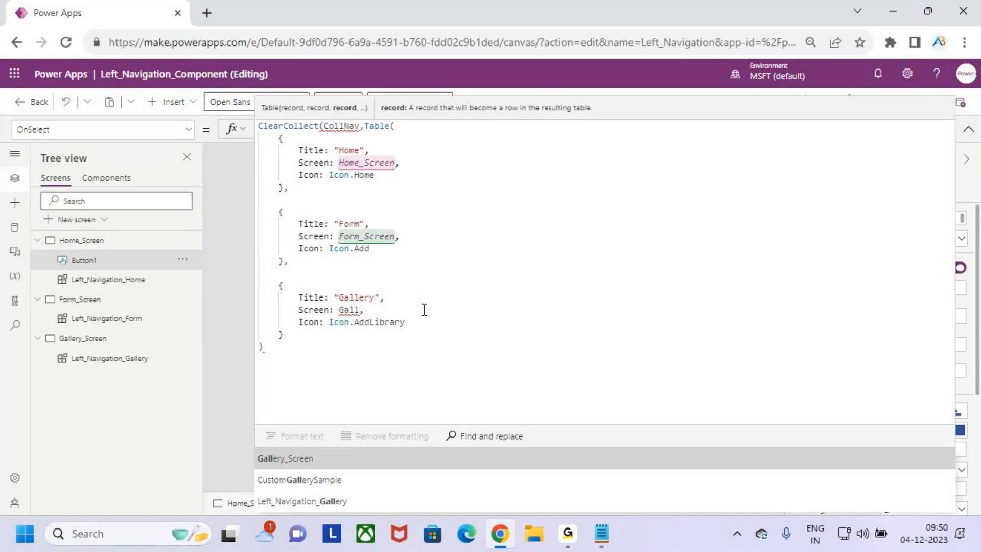
pyautogui.press('Tab')
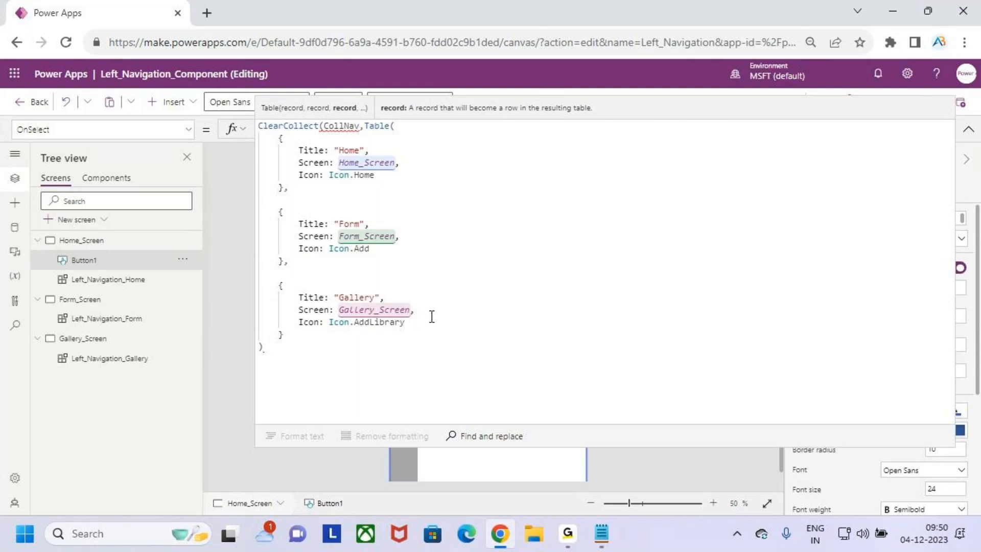
# Step: Compare the Screen values in the Left_Navigation component's NavItems table with those in the Home_Screen button's ClearCollect formula
pyautogui.click(104, 179)
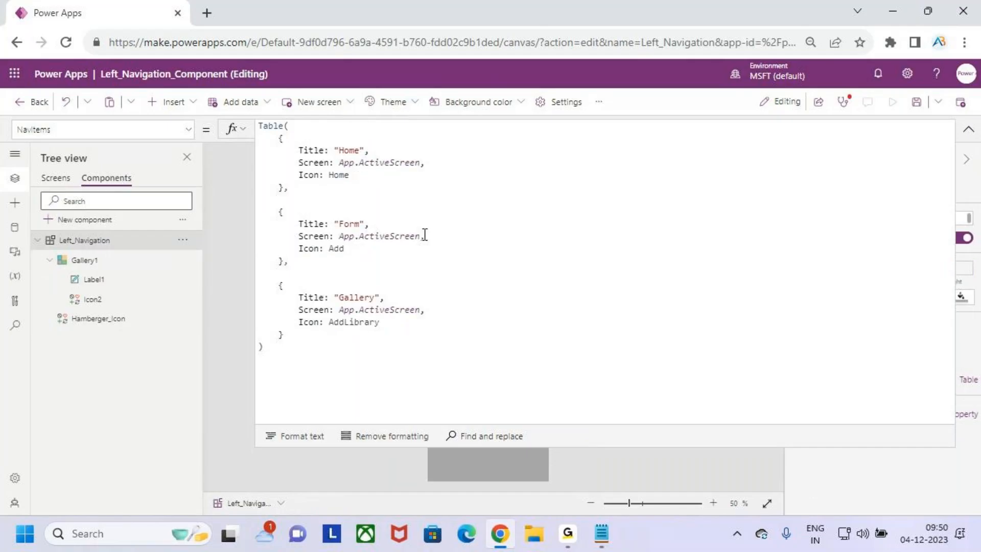
pyautogui.moveTo(356, 173); pyautogui.dragTo(391, 173)
pyautogui.moveTo(361, 244); pyautogui.dragTo(401, 243)
pyautogui.moveTo(362, 312); pyautogui.dragTo(409, 314)
pyautogui.press('Escape')
pyautogui.click(55, 177)
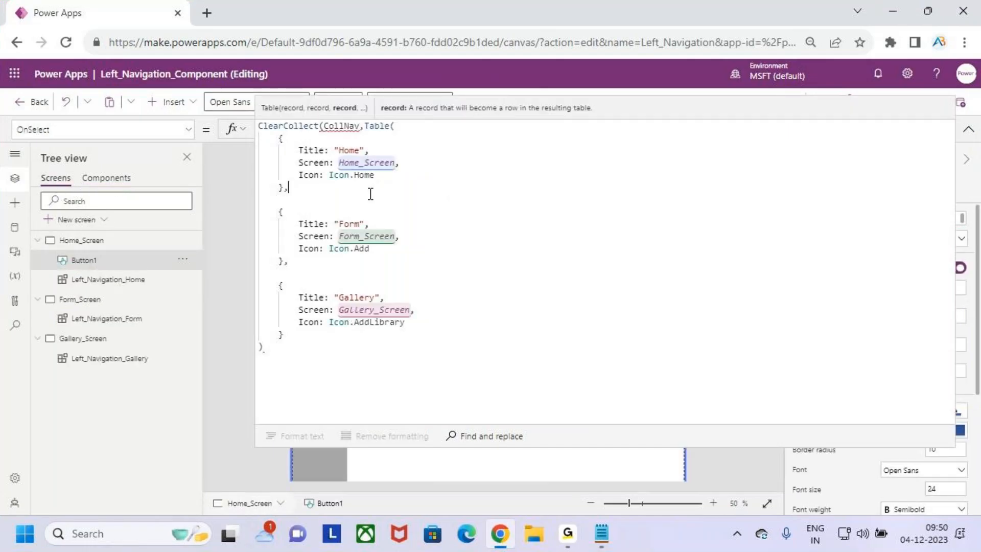
pyautogui.hotkey('ctrl', '2')
pyautogui.moveTo(275, 134); pyautogui.dragTo(313, 136)
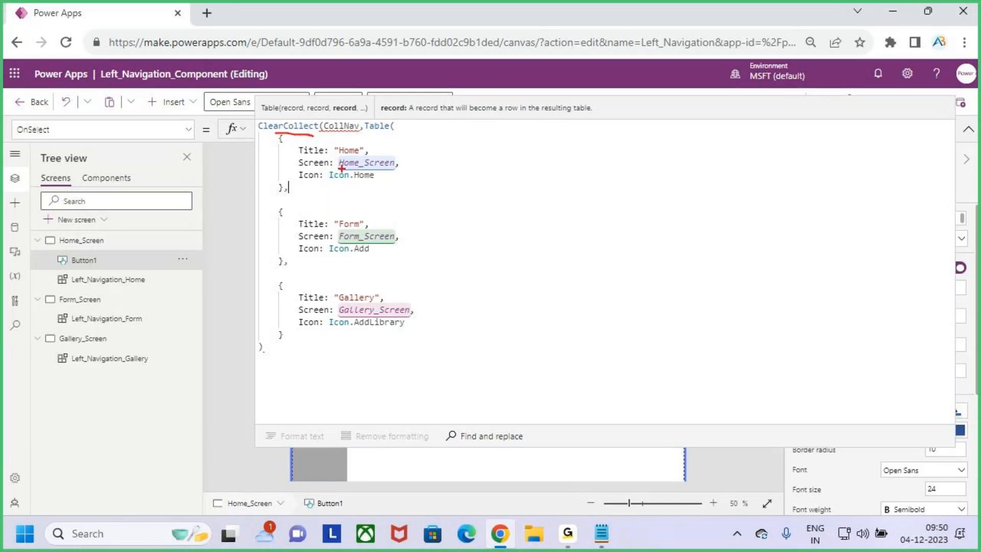
pyautogui.moveTo(403, 162); pyautogui.dragTo(426, 141)
pyautogui.moveTo(401, 232); pyautogui.dragTo(460, 197)
pyautogui.moveTo(411, 311); pyautogui.dragTo(461, 281)
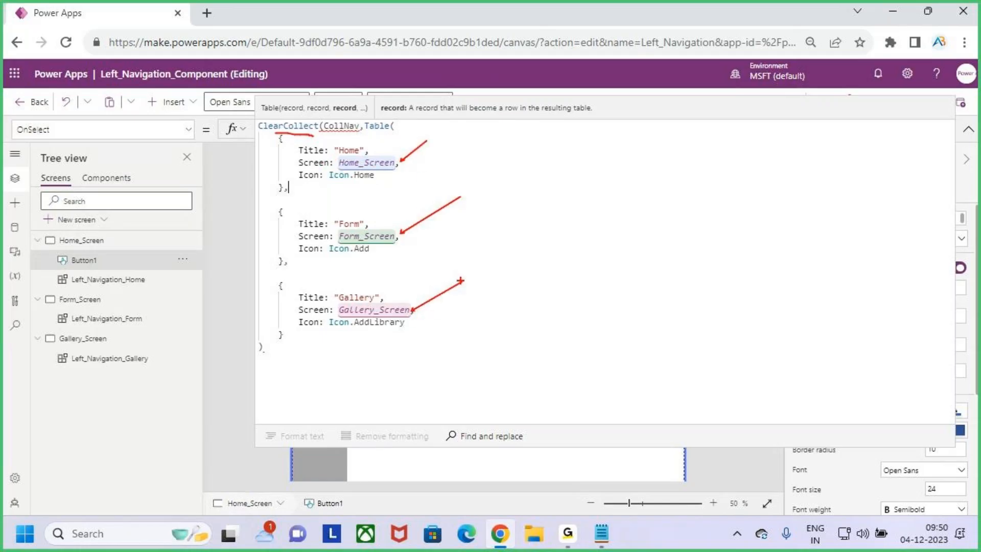
pyautogui.press('Escape')
pyautogui.click(479, 224)
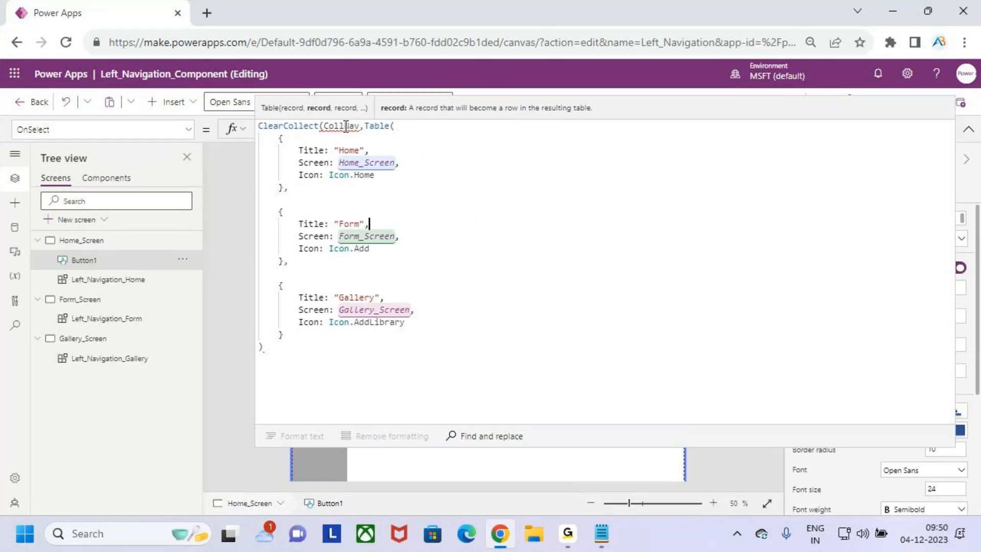
# Step: Complete the ClearCollect formula with its closing parenthesis, collapse the formula editor and save the app
pyautogui.moveTo(346, 126)
pyautogui.click(270, 347)
pyautogui.write(')')
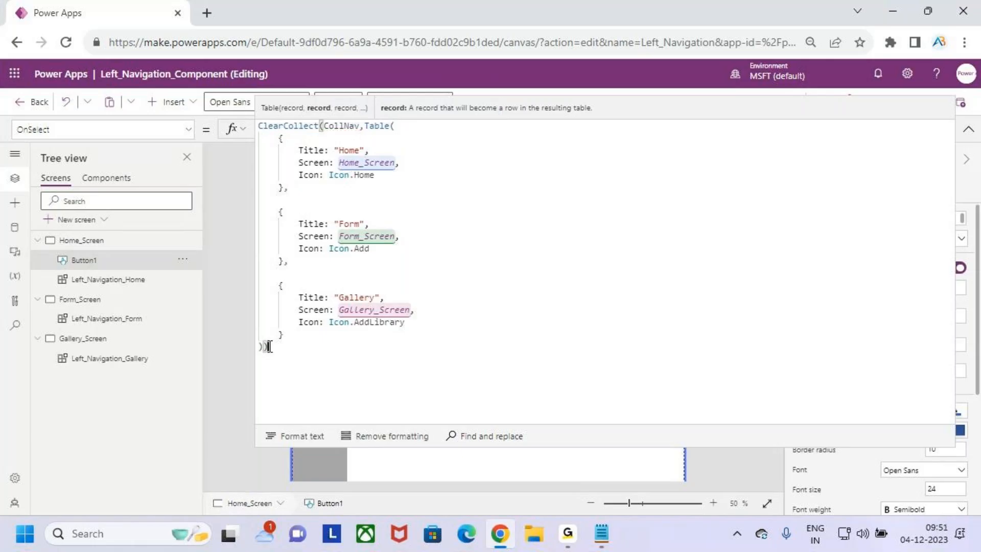
pyautogui.click(968, 129)
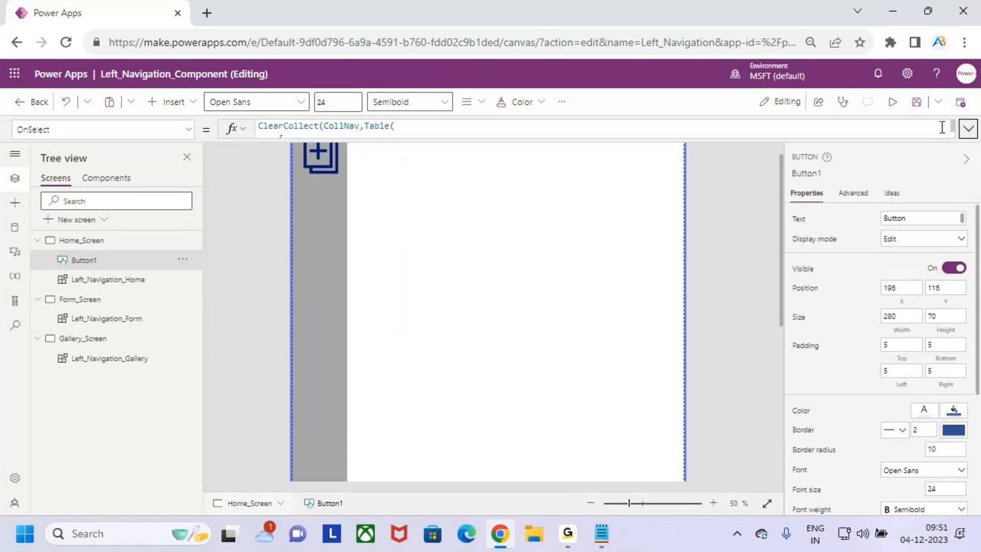
pyautogui.click(917, 103)
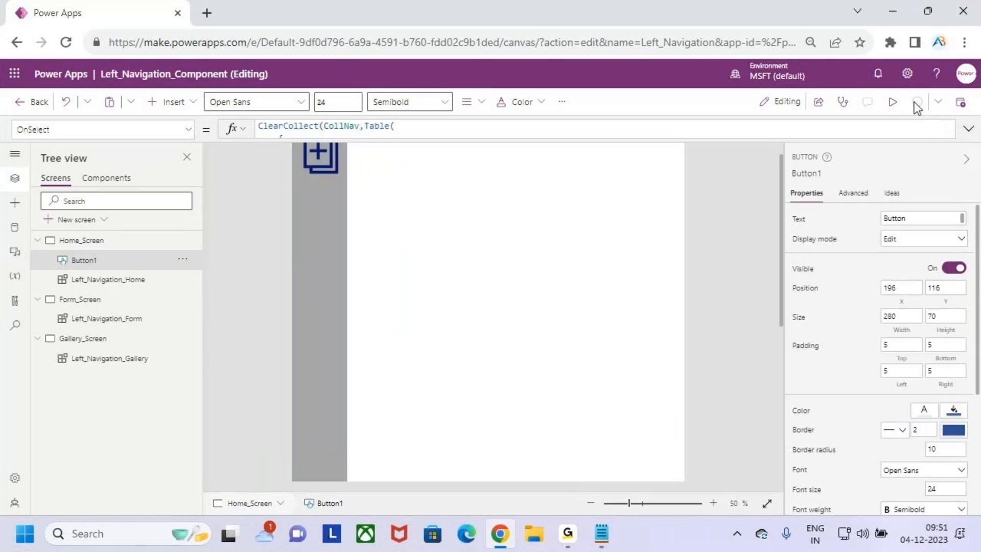
# Step: Preview the app from Home_Screen, run the button to fill the CollNav collection and close the preview
pyautogui.click(499, 292)
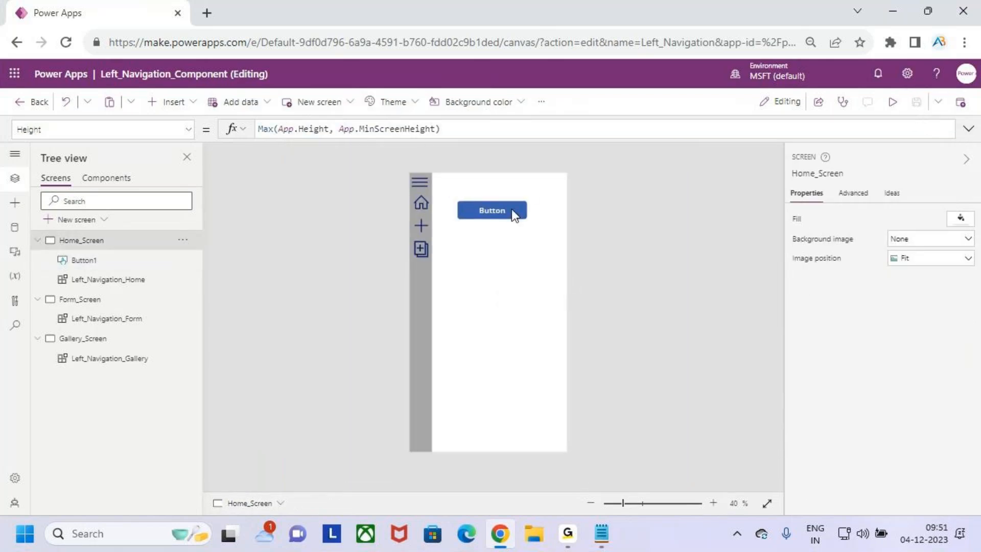
pyautogui.click(892, 103)
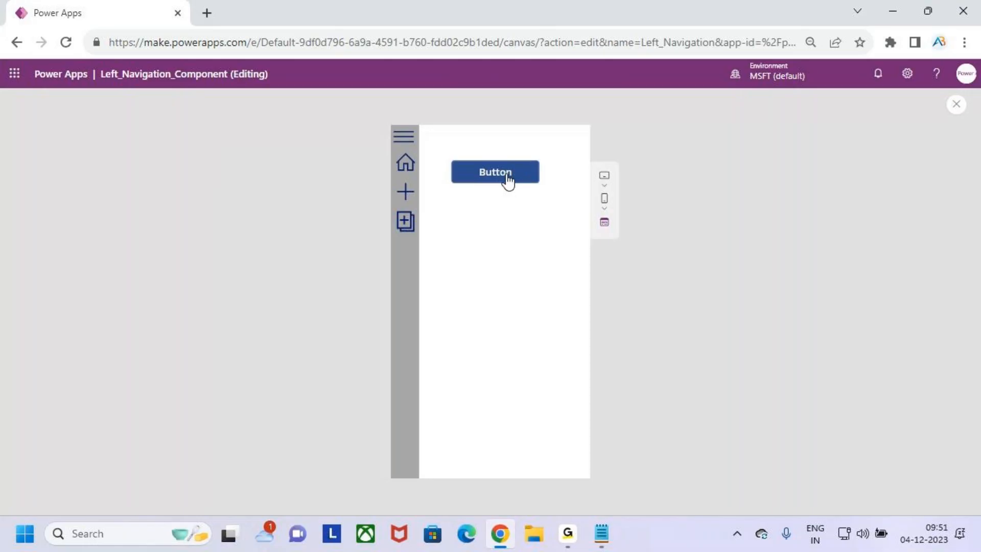
pyautogui.click(957, 104)
# Step: Examine the app's variables and expand the list of collections
pyautogui.click(595, 347)
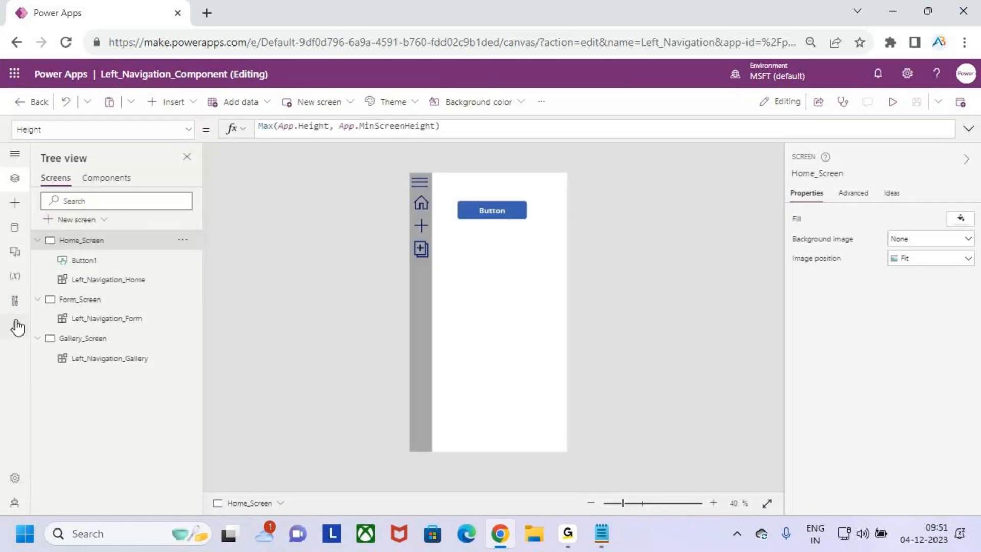
pyautogui.click(16, 278)
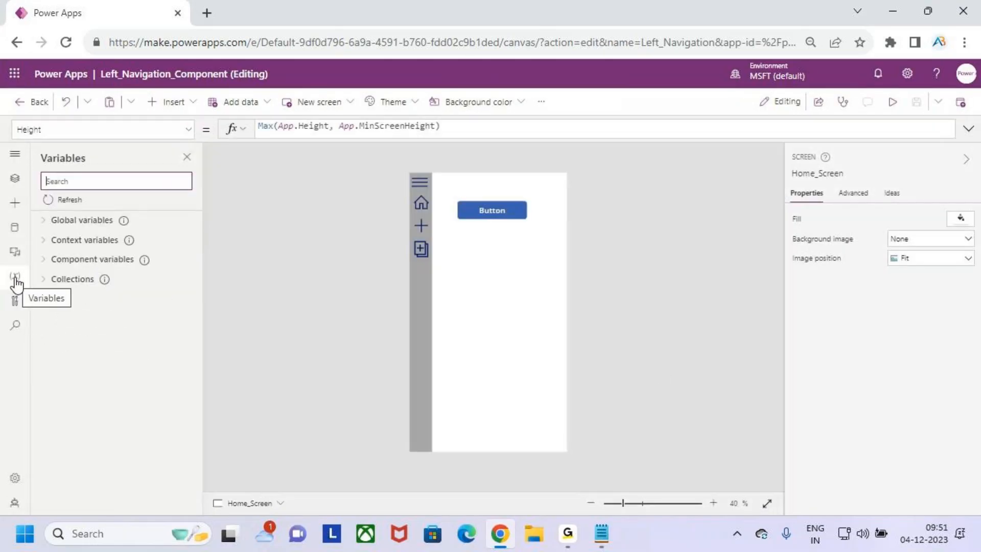
pyautogui.click(78, 280)
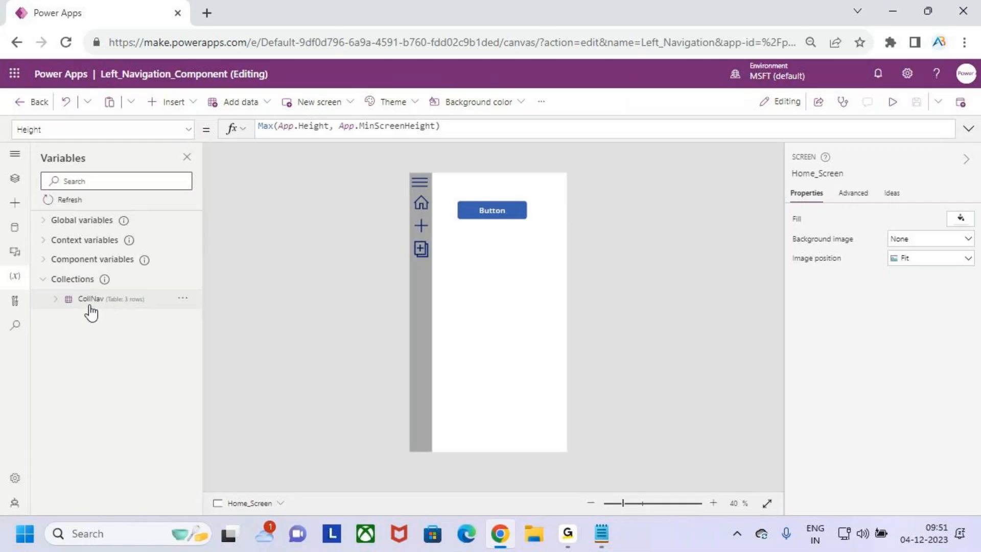
# Step: View the CollNav collection's table, check the Icon, Screen and Title values of its rows, and close it
pyautogui.click(183, 299)
pyautogui.click(212, 321)
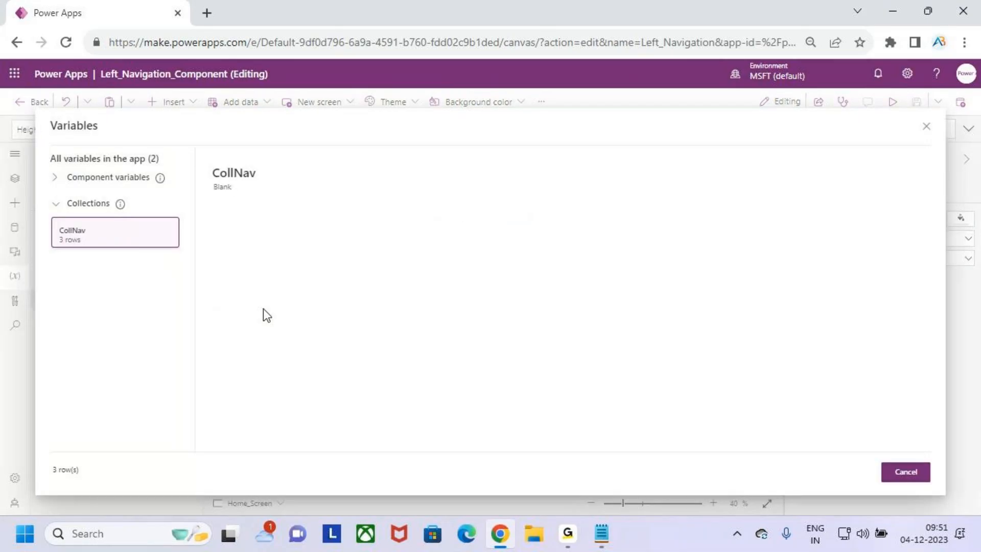
pyautogui.hotkey('ctrl', '2')
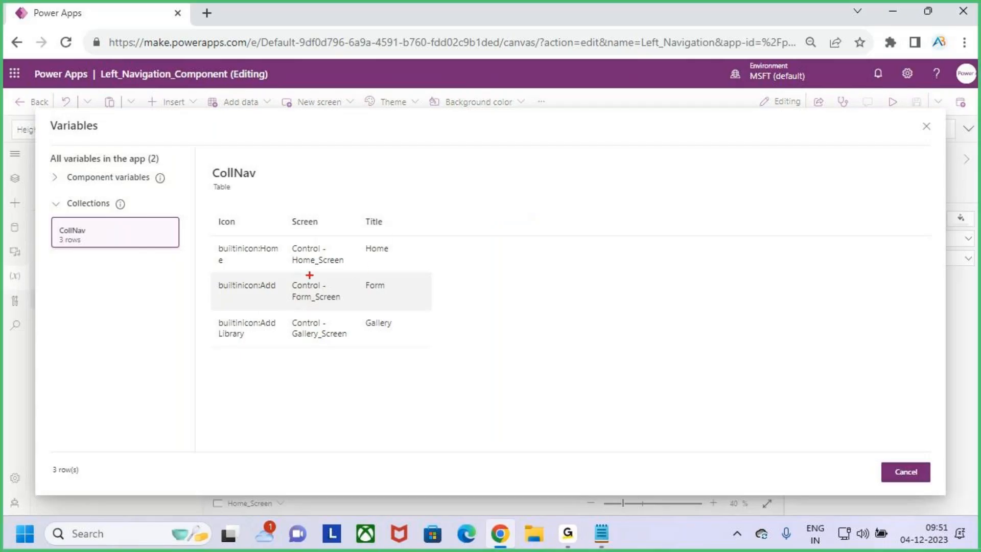
pyautogui.moveTo(300, 276); pyautogui.dragTo(336, 273)
pyautogui.moveTo(293, 306); pyautogui.dragTo(336, 304)
pyautogui.moveTo(294, 347); pyautogui.dragTo(341, 353)
pyautogui.moveTo(359, 233); pyautogui.dragTo(407, 344)
pyautogui.moveTo(405, 282); pyautogui.dragTo(434, 249)
pyautogui.moveTo(219, 262); pyautogui.dragTo(253, 264)
pyautogui.moveTo(231, 299); pyautogui.dragTo(251, 299)
pyautogui.moveTo(232, 318); pyautogui.dragTo(256, 314)
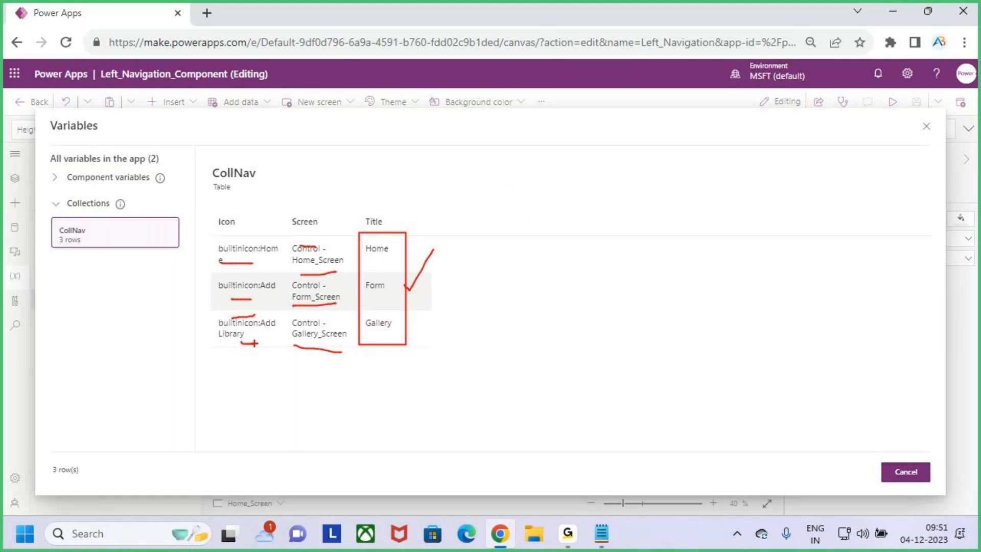
pyautogui.click(914, 474)
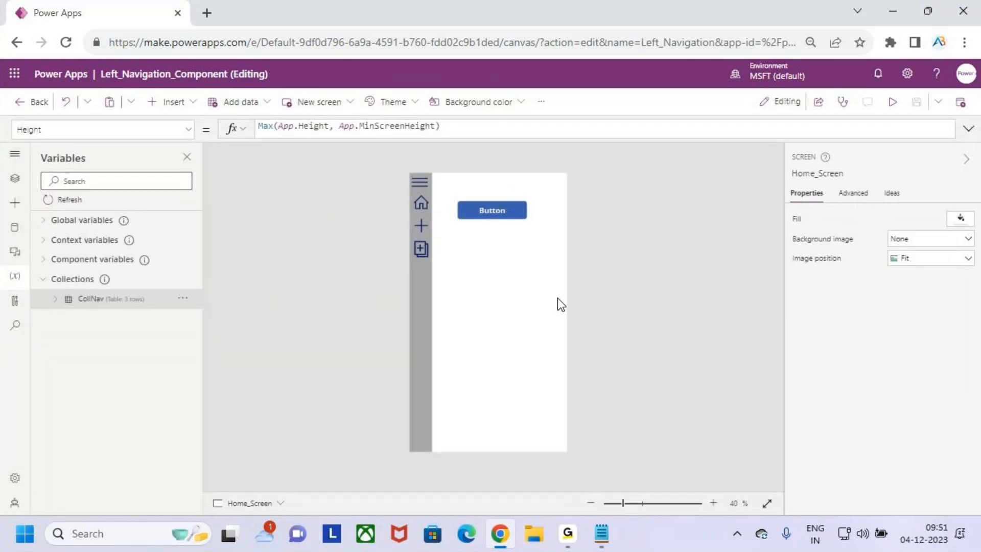
# Step: Replace the NavItems formula of Left_Navigation_Home on Home_Screen with CollNav
pyautogui.click(14, 179)
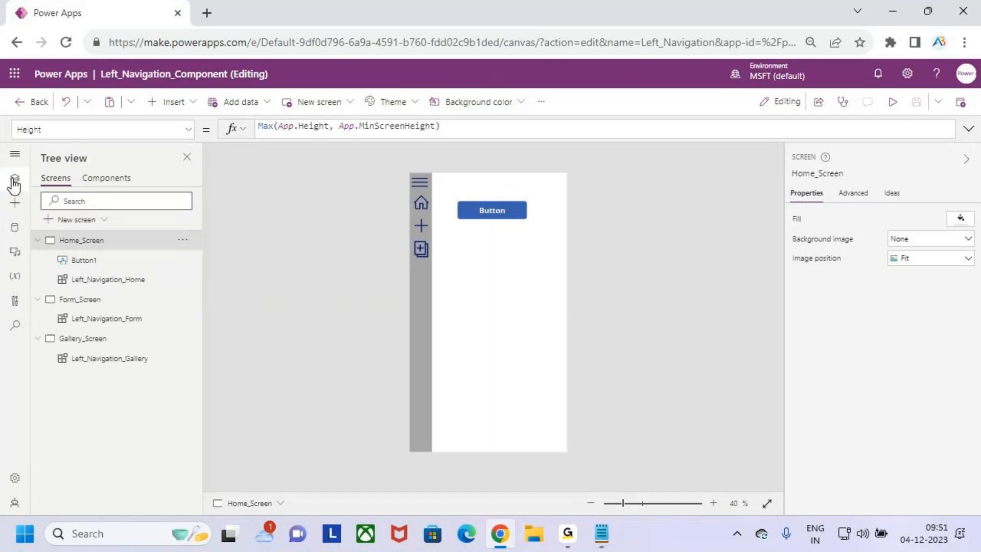
pyautogui.click(136, 284)
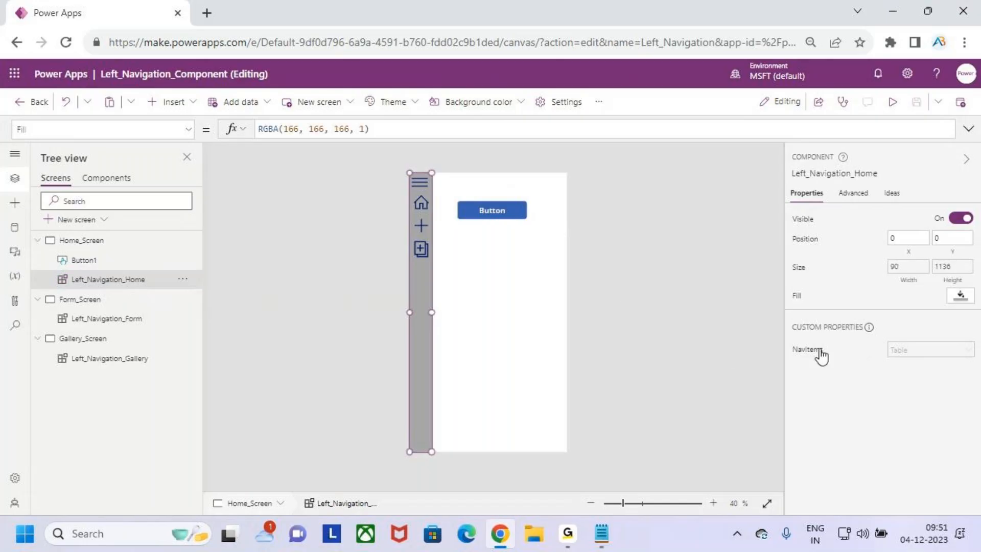
pyautogui.click(806, 353)
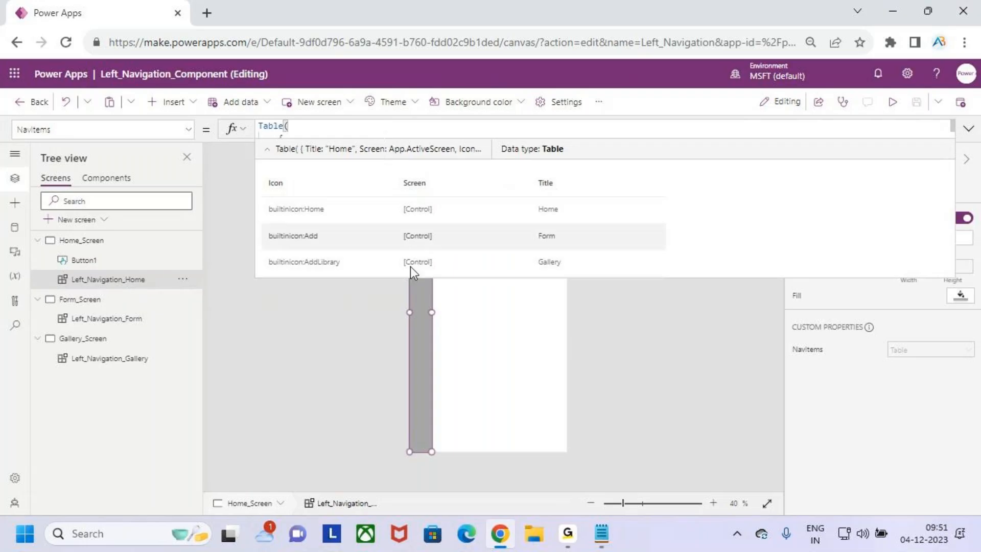
pyautogui.click(266, 149)
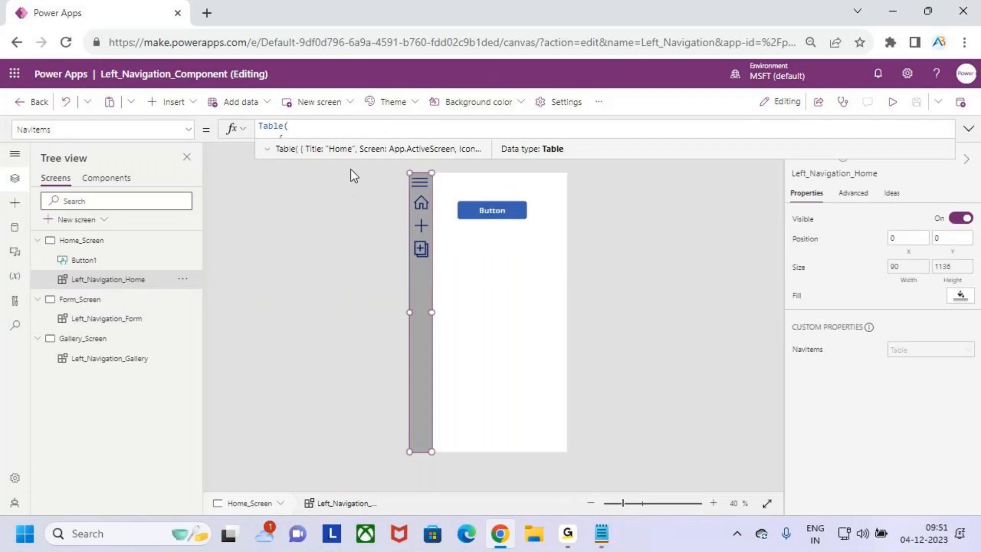
pyautogui.moveTo(351, 162); pyautogui.dragTo(412, 220)
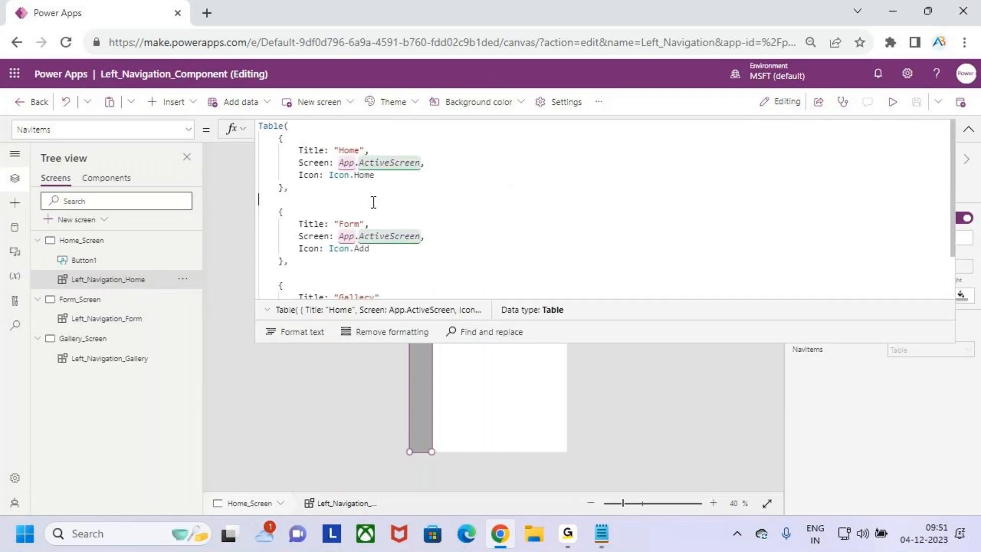
pyautogui.hotkey('ctrl', 'a')
pyautogui.press('BackSpace')
pyautogui.write('co')
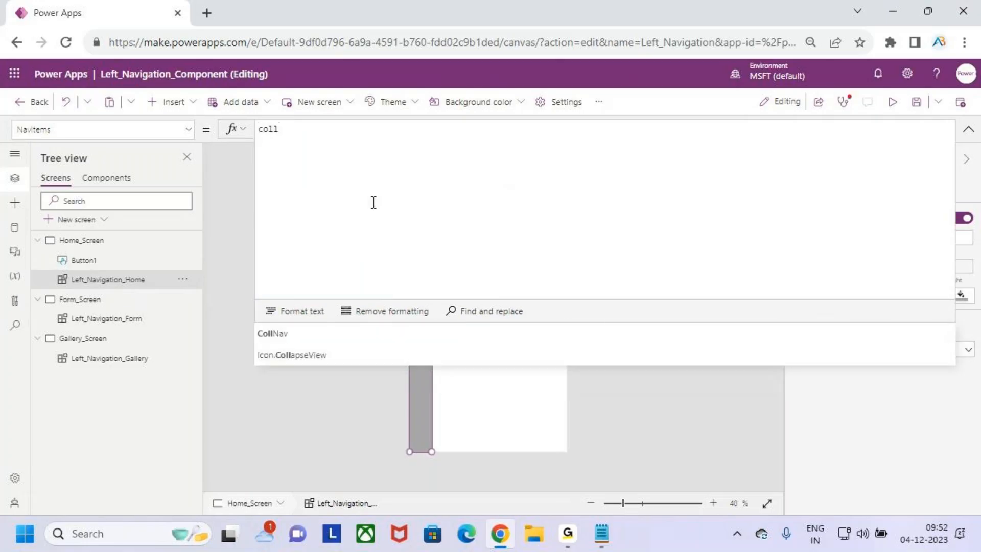
pyautogui.write('ll')
pyautogui.press('Tab')
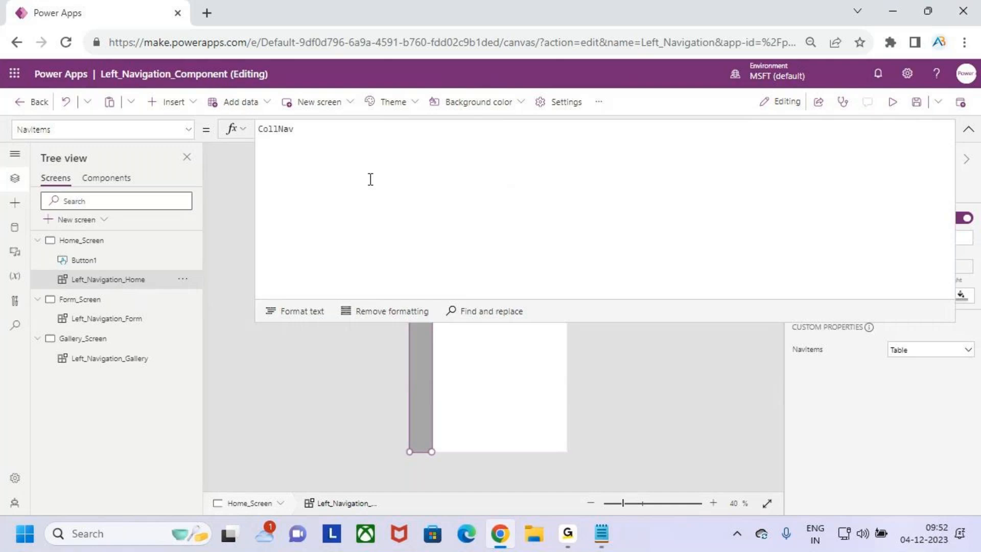
pyautogui.click(968, 130)
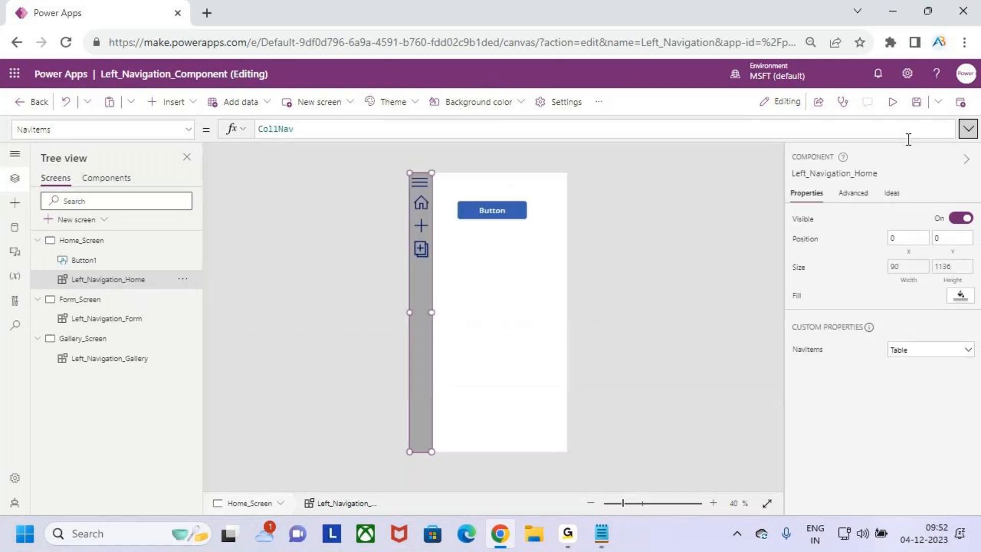
# Step: Replace the NavItems formula of Left_Navigation_Form on Form_Screen with CollNav
pyautogui.click(113, 320)
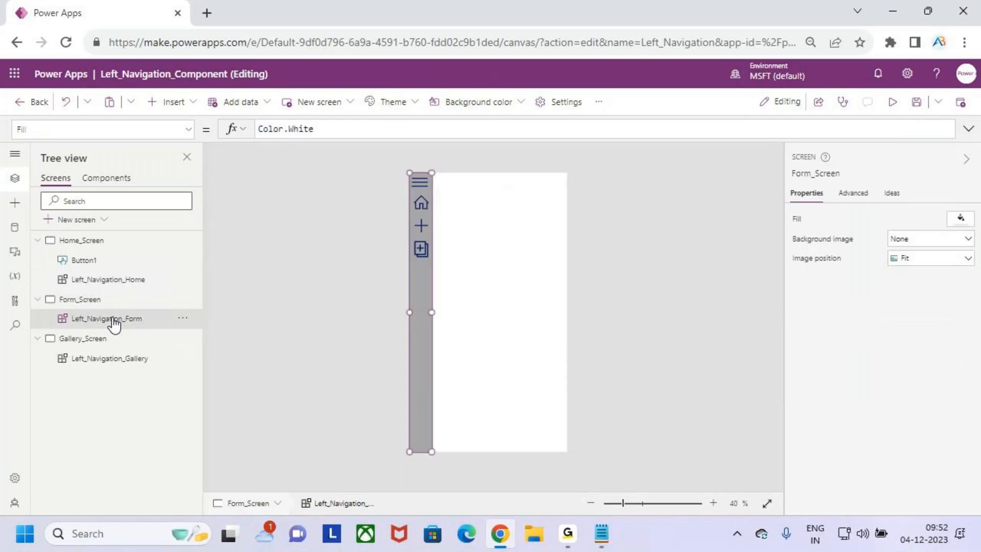
pyautogui.click(813, 350)
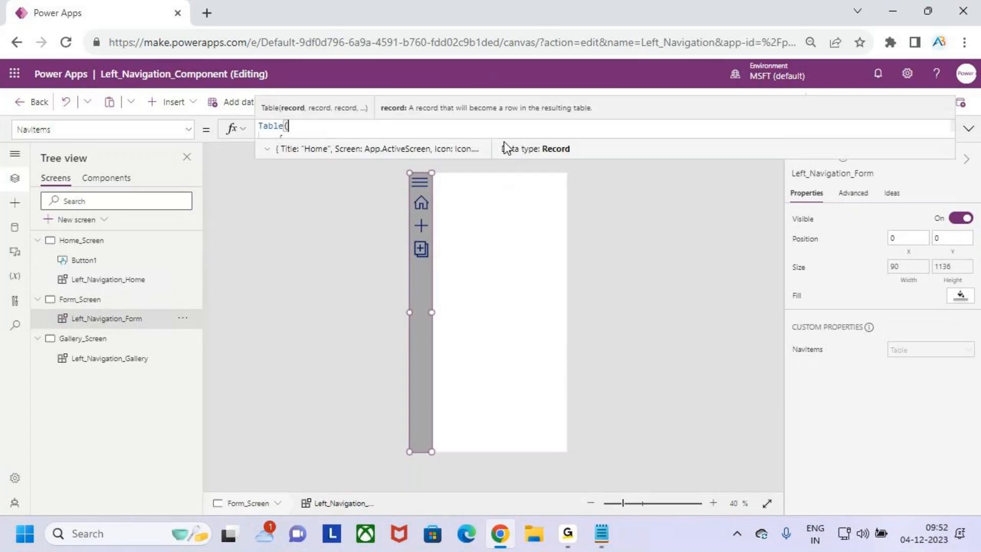
pyautogui.moveTo(513, 161); pyautogui.dragTo(502, 320)
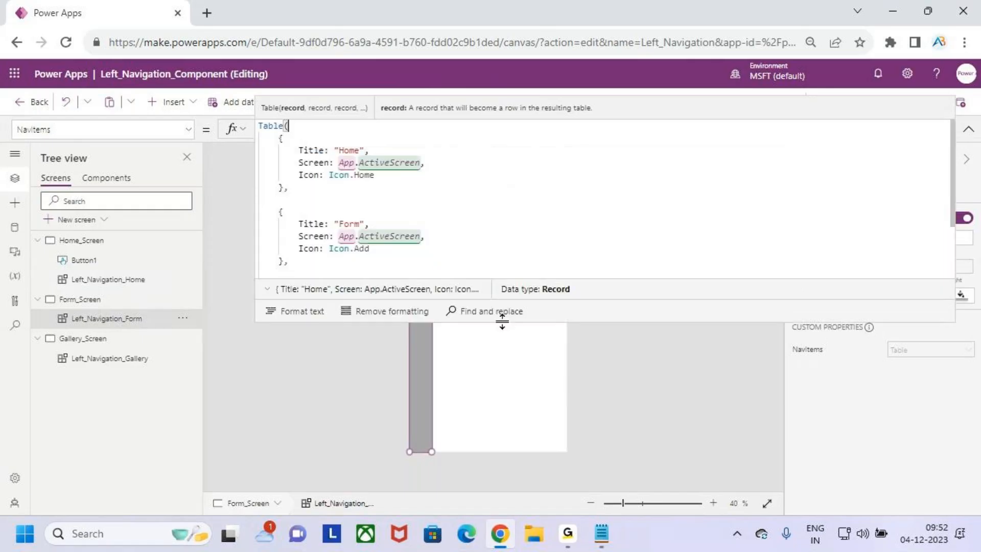
pyautogui.click(443, 294)
pyautogui.hotkey('ctrl', 'a')
pyautogui.press('Delete')
pyautogui.write('col')
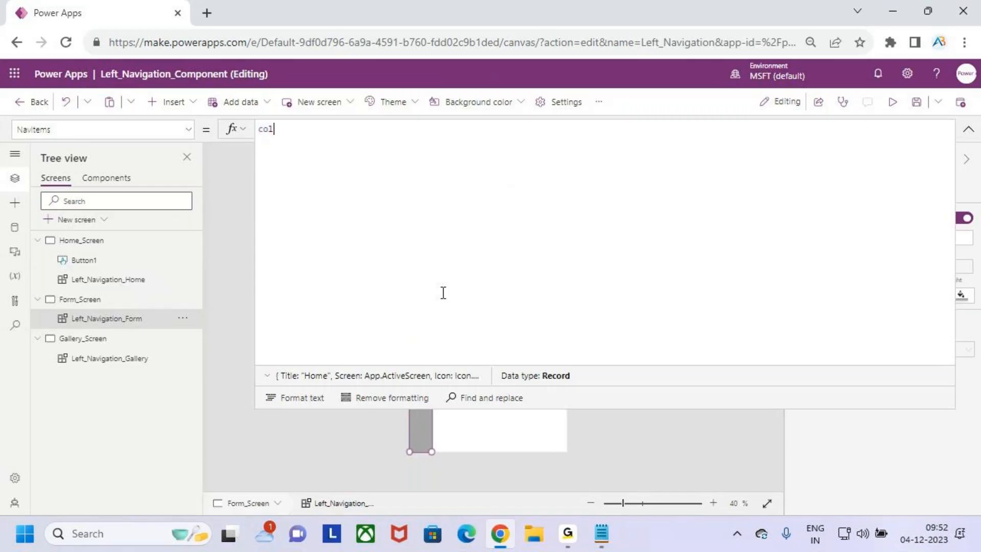
pyautogui.press('Down')
pyautogui.press('Tab')
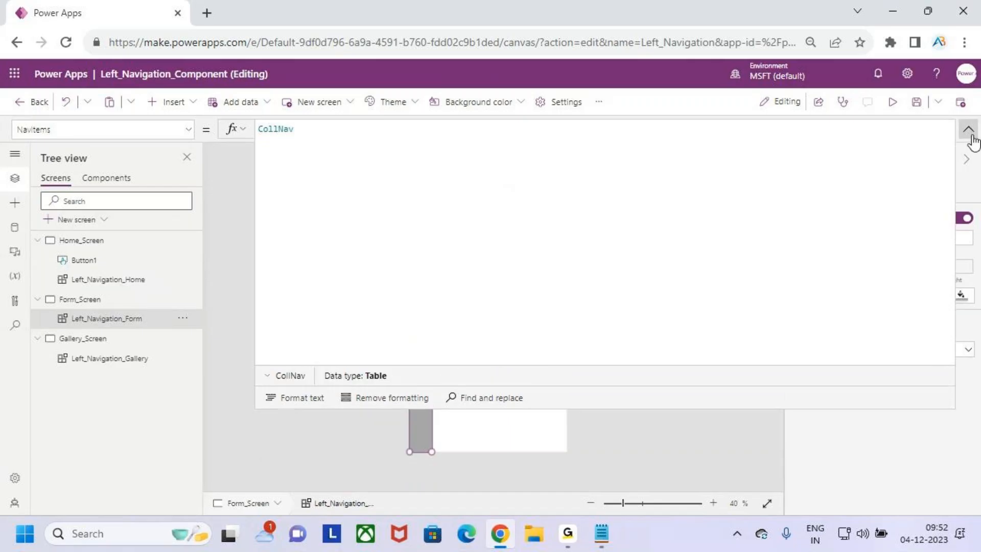
pyautogui.click(969, 129)
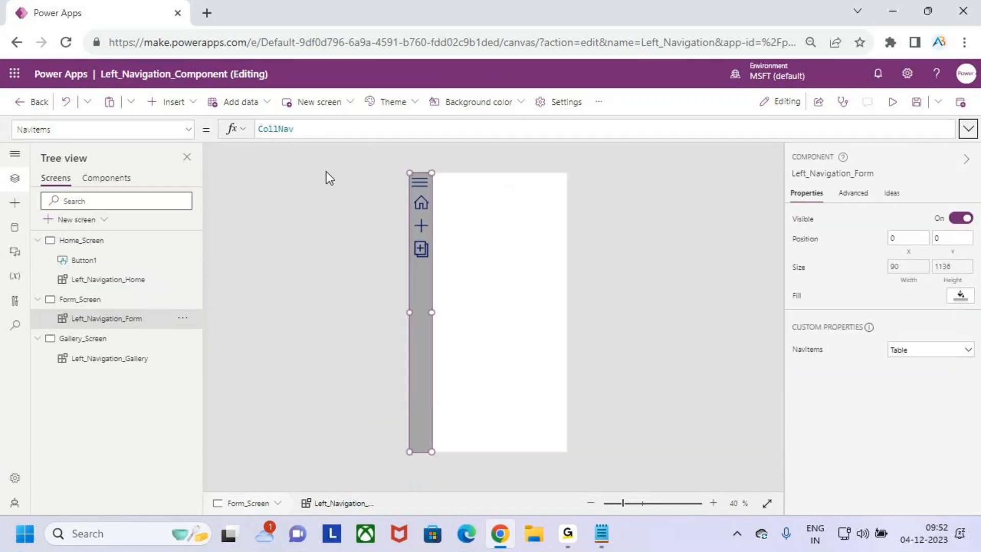
# Step: Replace the NavItems formula of Left_Navigation_Gallery on Gallery_Screen with CollNav
pyautogui.click(132, 360)
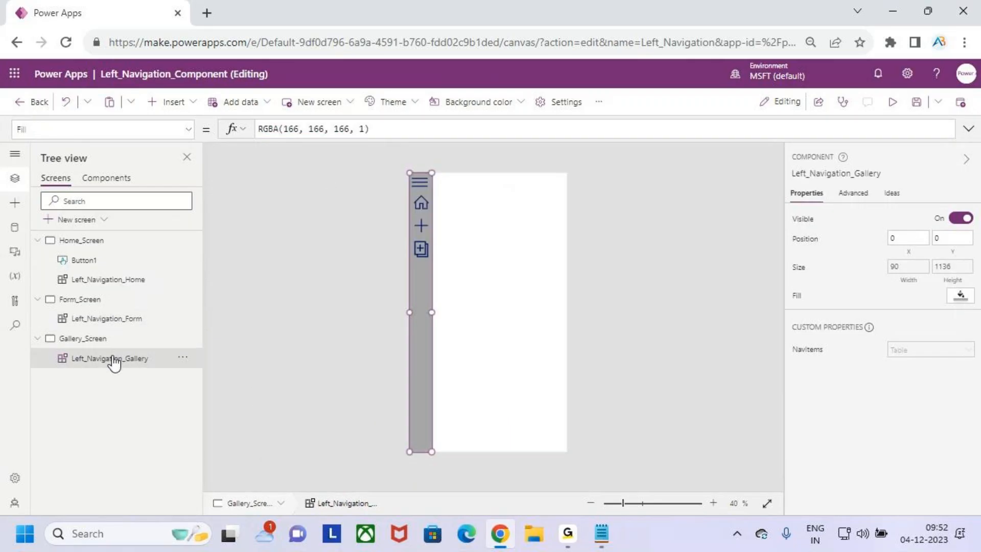
pyautogui.click(828, 353)
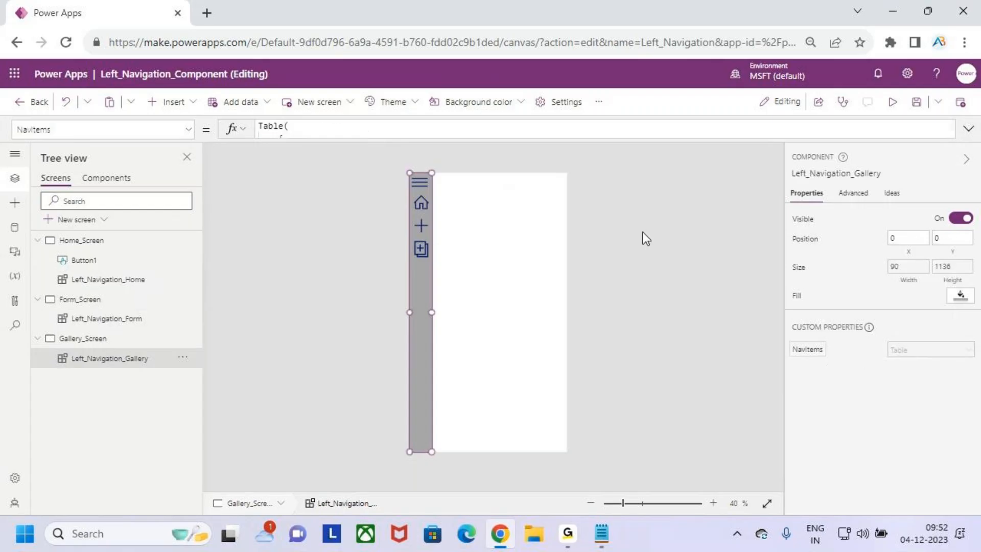
pyautogui.click(392, 131)
pyautogui.hotkey('ctrl', 'a')
pyautogui.press('Delete')
pyautogui.write('call')
pyautogui.press('BackSpace')
pyautogui.press('BackSpace')
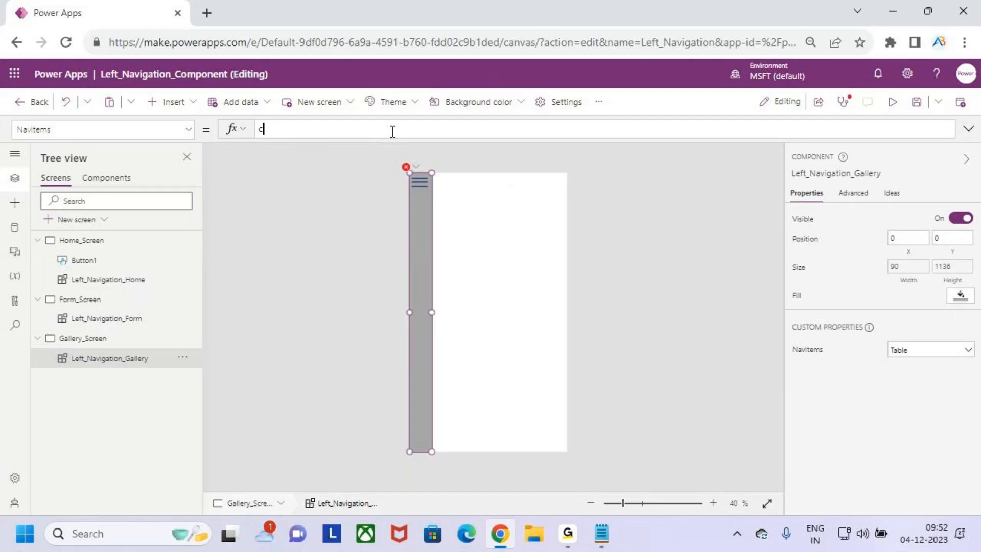
pyautogui.write('oll')
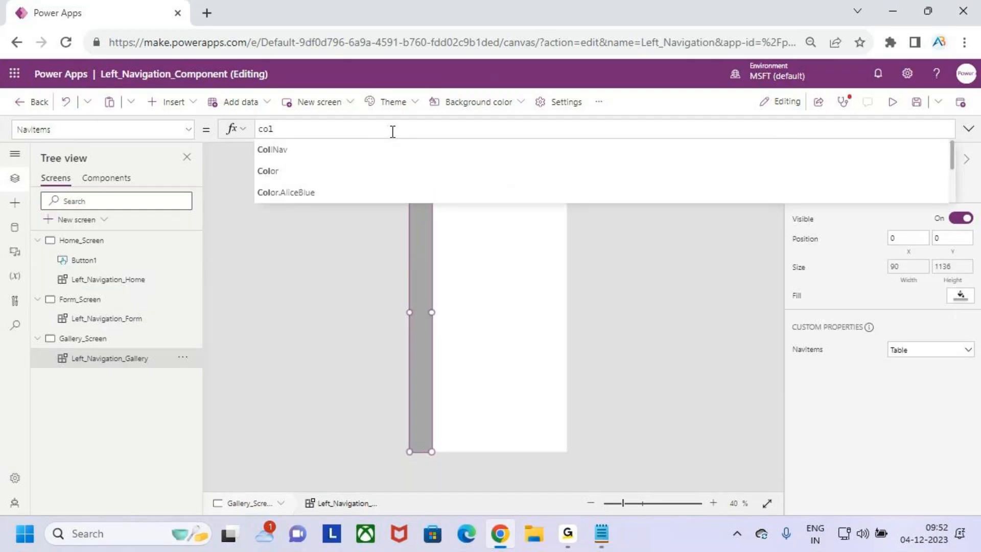
pyautogui.press('Tab')
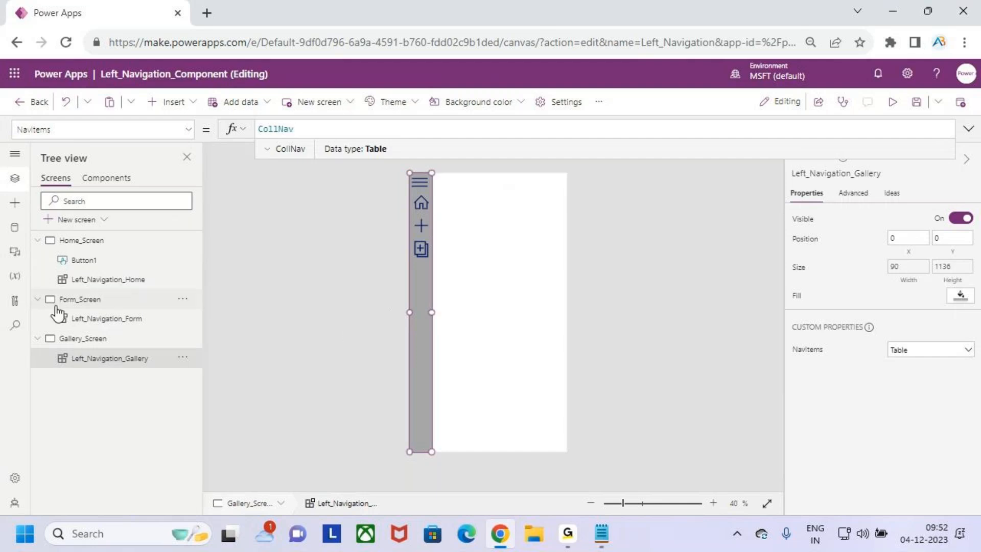
# Step: Insert a second button on Home_Screen, about 345 by 107 in size at about X 240, Y 420, and label it Home
pyautogui.click(88, 244)
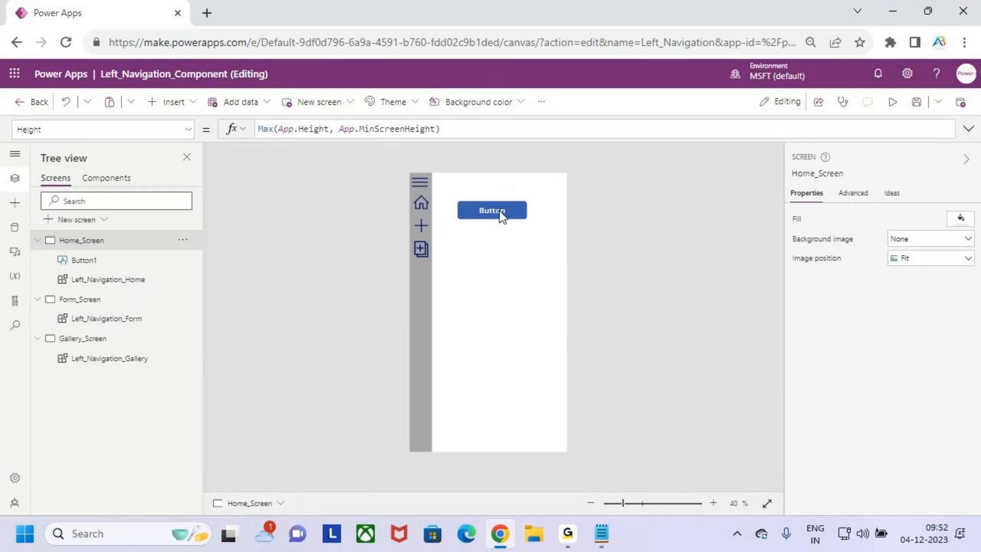
pyautogui.click(174, 104)
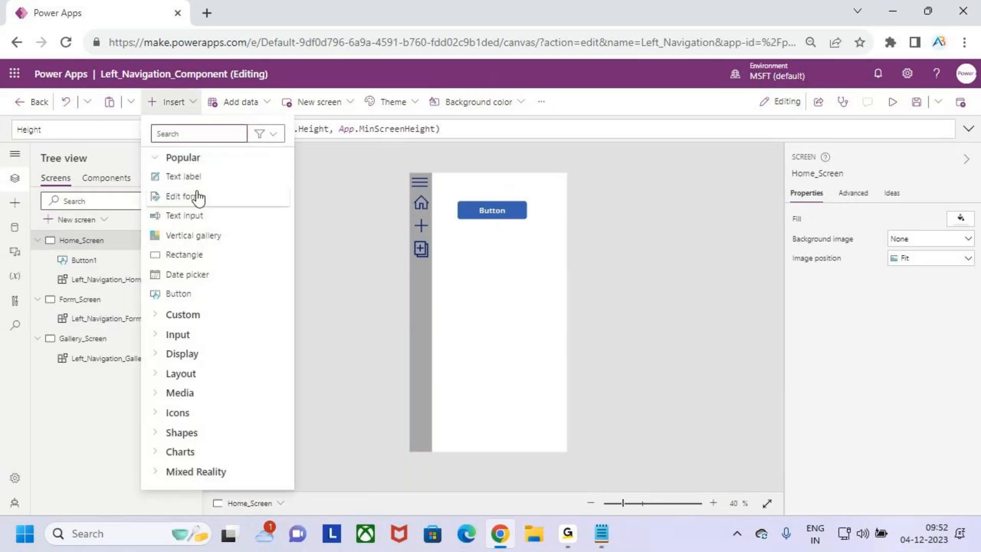
pyautogui.click(215, 299)
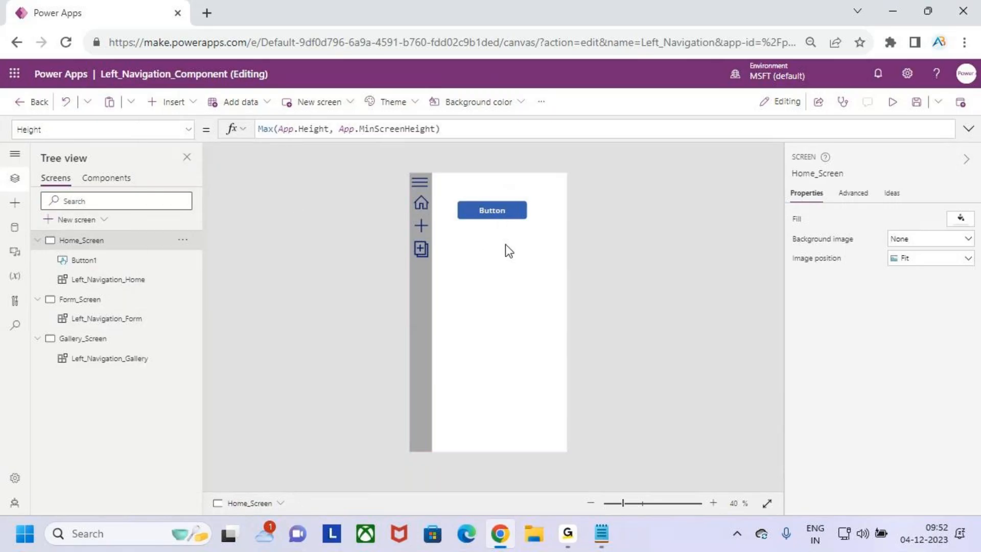
pyautogui.moveTo(459, 193); pyautogui.dragTo(555, 289)
pyautogui.doubleClick(521, 290)
pyautogui.write('Ho')
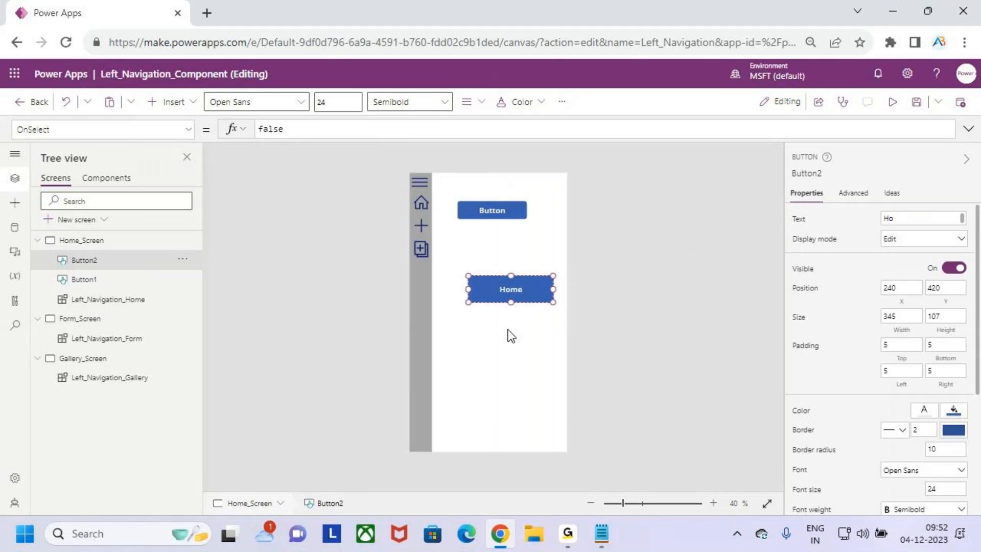
pyautogui.click(516, 364)
pyautogui.click(512, 293)
pyautogui.click(513, 322)
# Step: Copy the Home button to Form_Screen, move it to about X 228, Y 318 and change its text to Form
pyautogui.click(527, 289)
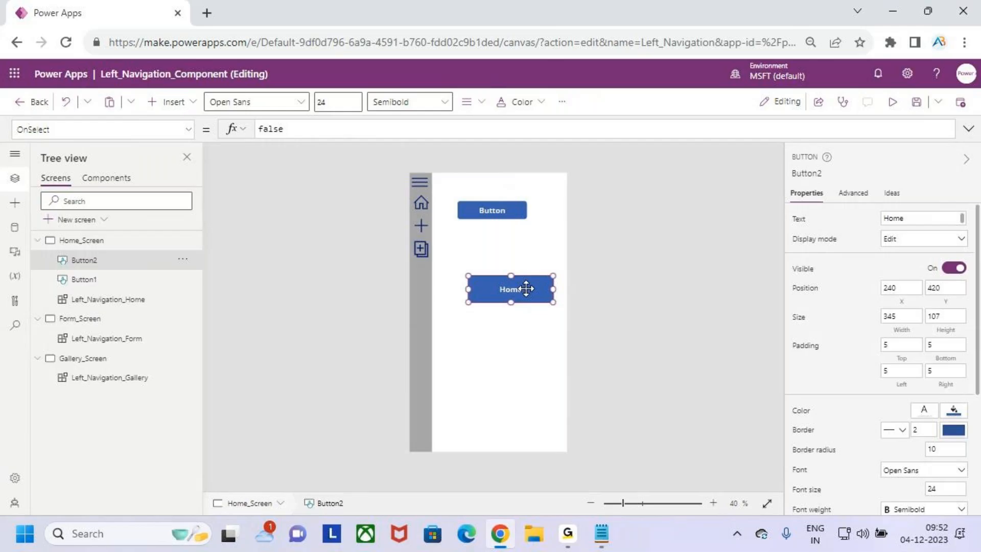
pyautogui.click(82, 318)
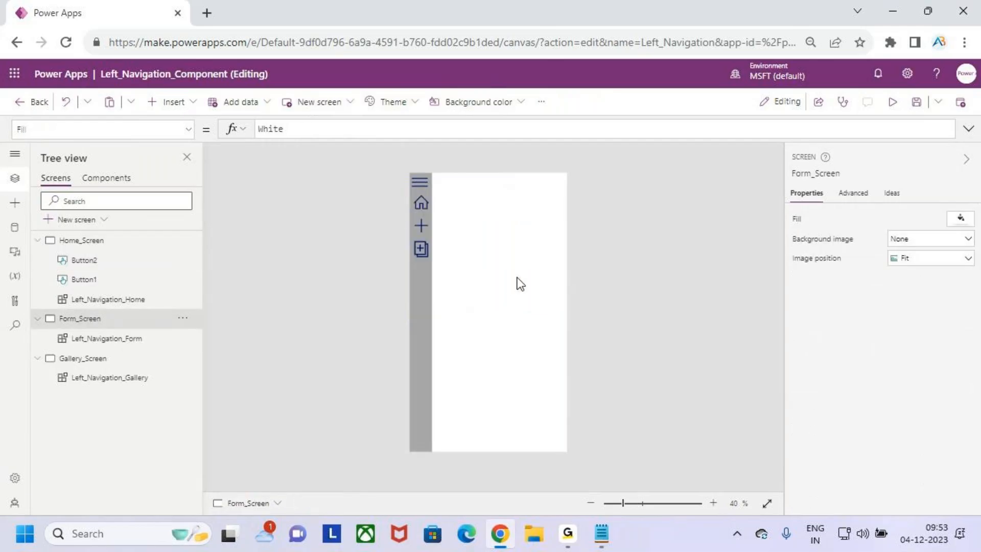
pyautogui.hotkey('ctrl', 'v')
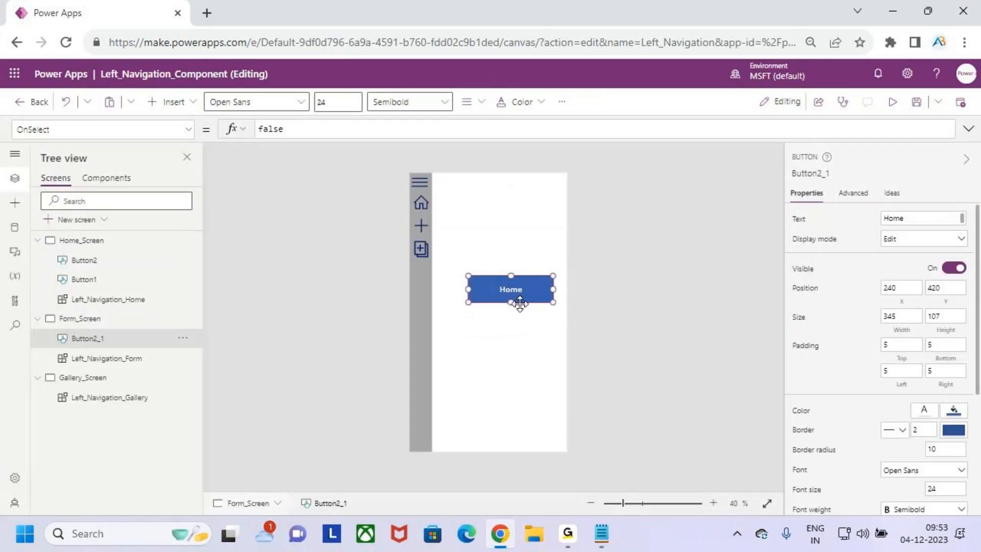
pyautogui.moveTo(520, 293); pyautogui.dragTo(513, 271)
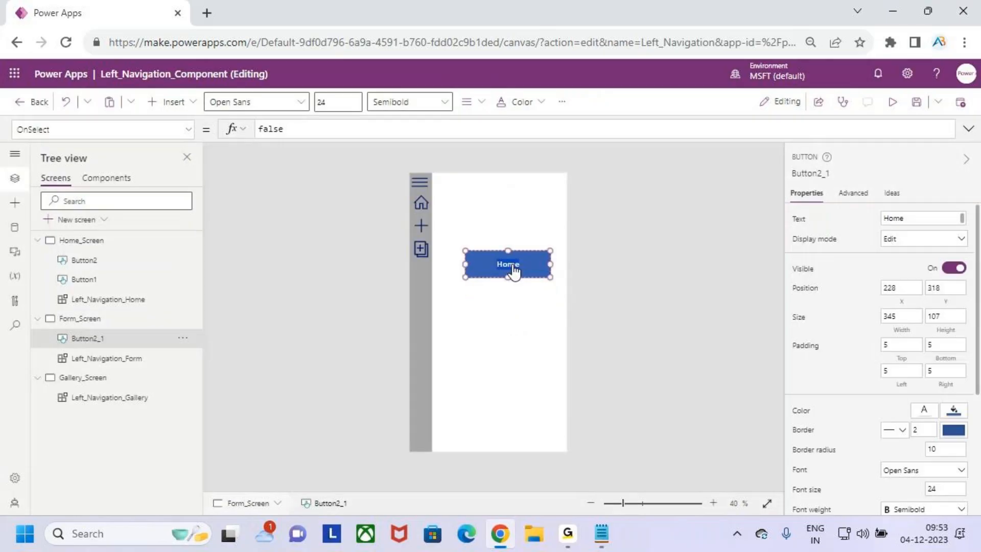
pyautogui.write('For')
# Step: Paste the copied button on Gallery_Screen, move it to about X 200, Y 318 and change its text to Gallery
pyautogui.click(84, 377)
pyautogui.hotkey('ctrl', 'v')
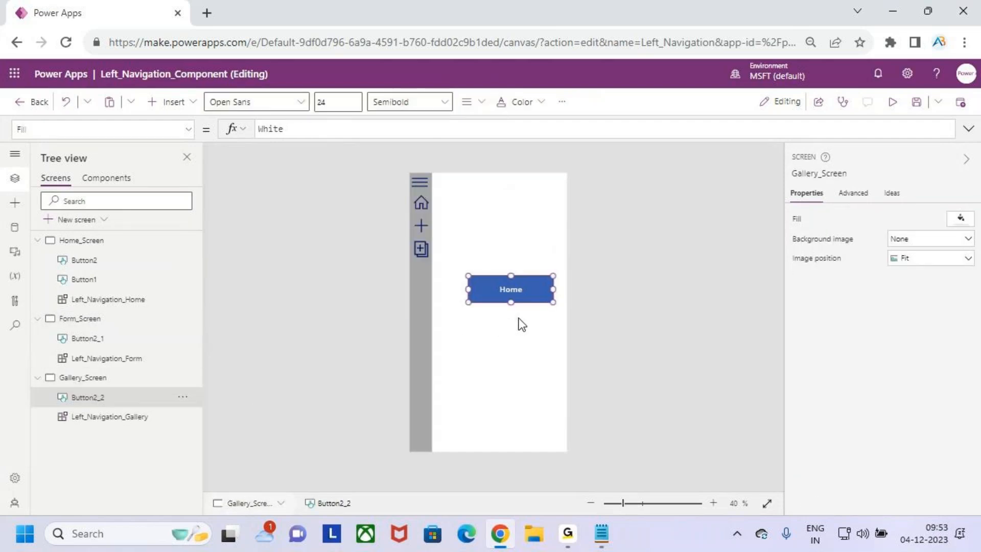
pyautogui.moveTo(511, 285); pyautogui.dragTo(504, 264)
pyautogui.click(504, 263)
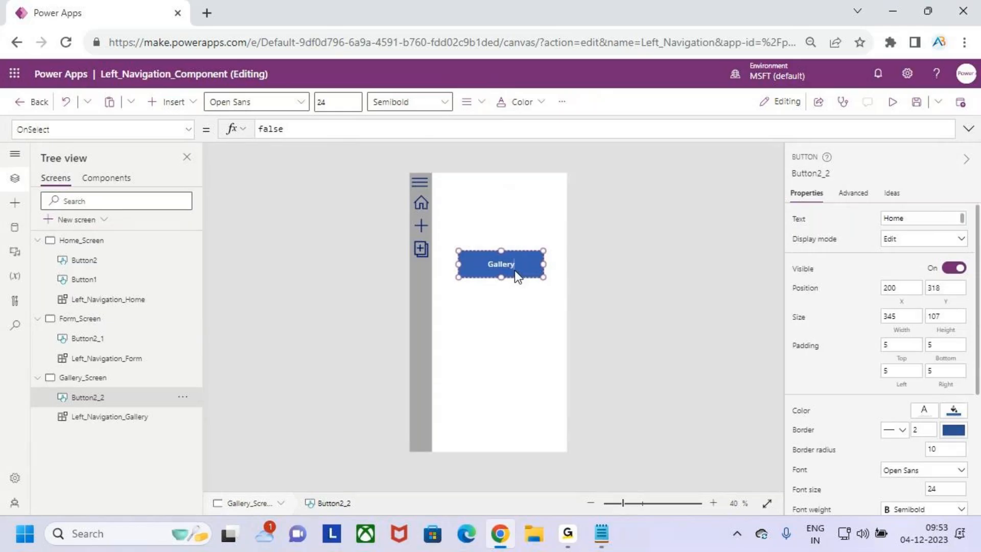
pyautogui.click(504, 344)
# Step: Save the app and publish this version
pyautogui.click(924, 103)
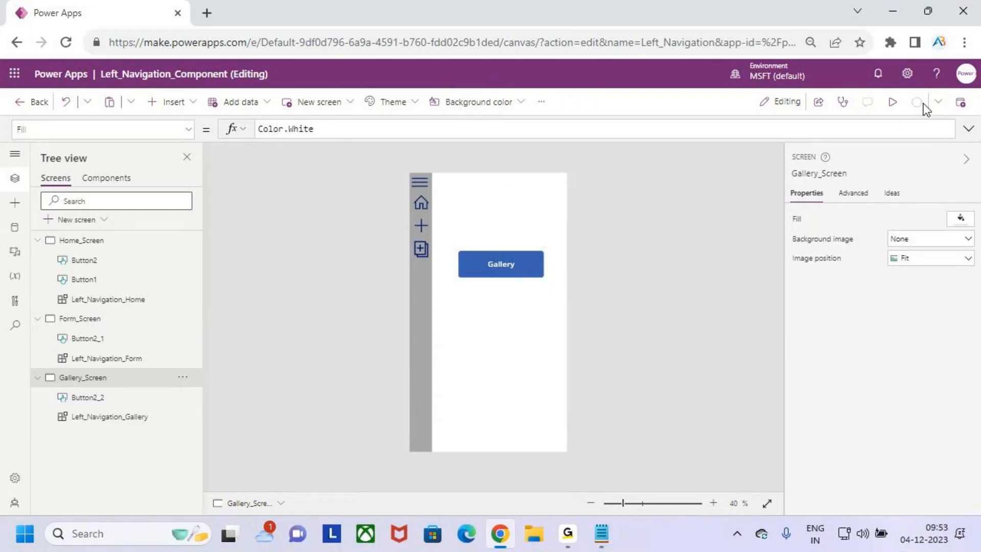
pyautogui.click(961, 104)
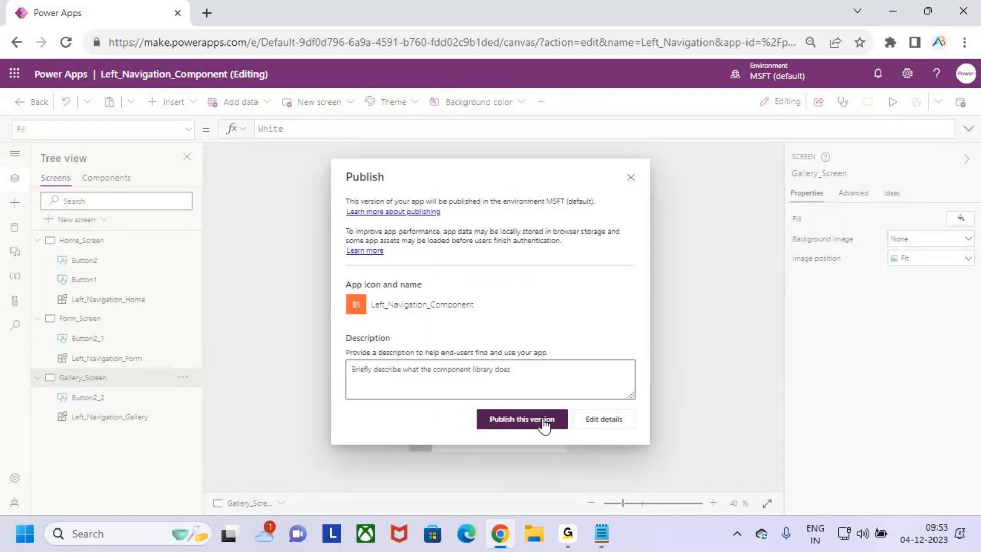
pyautogui.click(544, 421)
# Step: Preview the app from Home_Screen and test the collapsed navigation icons by visiting the Form, Gallery and Home screens
pyautogui.click(893, 102)
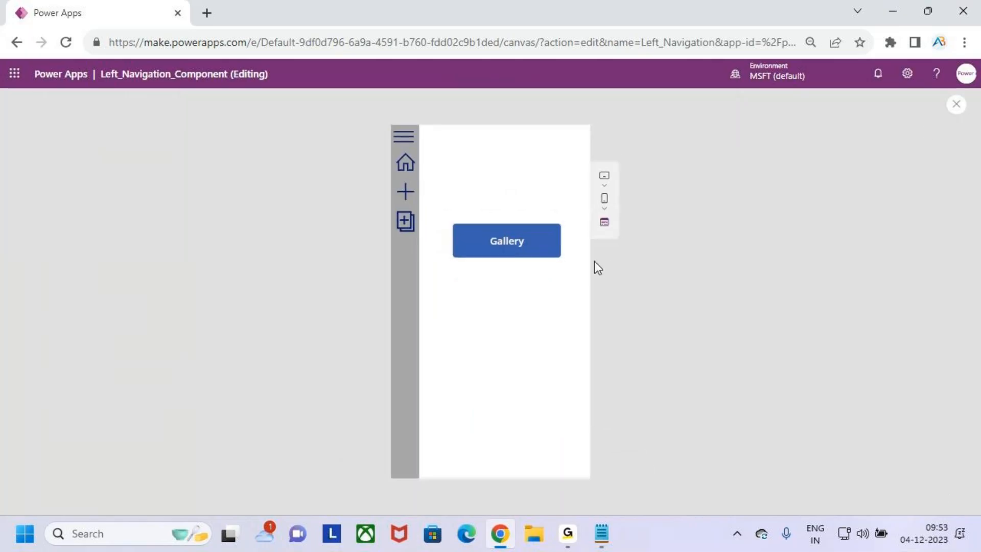
pyautogui.click(954, 107)
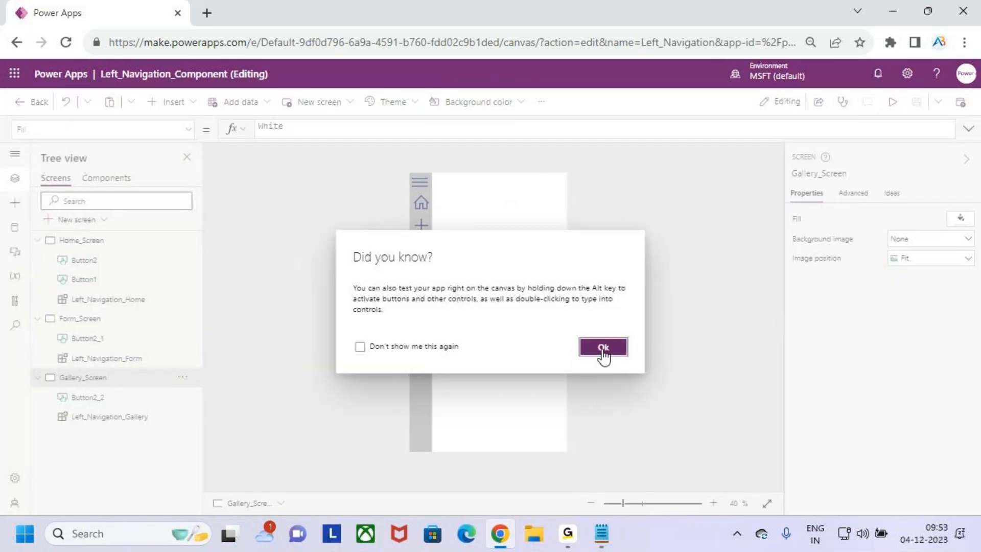
pyautogui.click(603, 348)
pyautogui.click(81, 244)
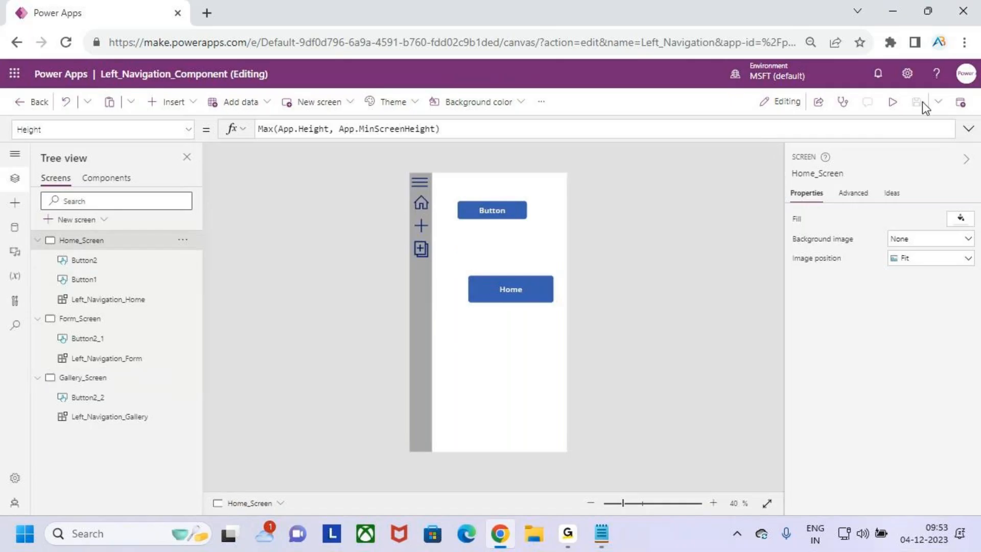
pyautogui.click(893, 102)
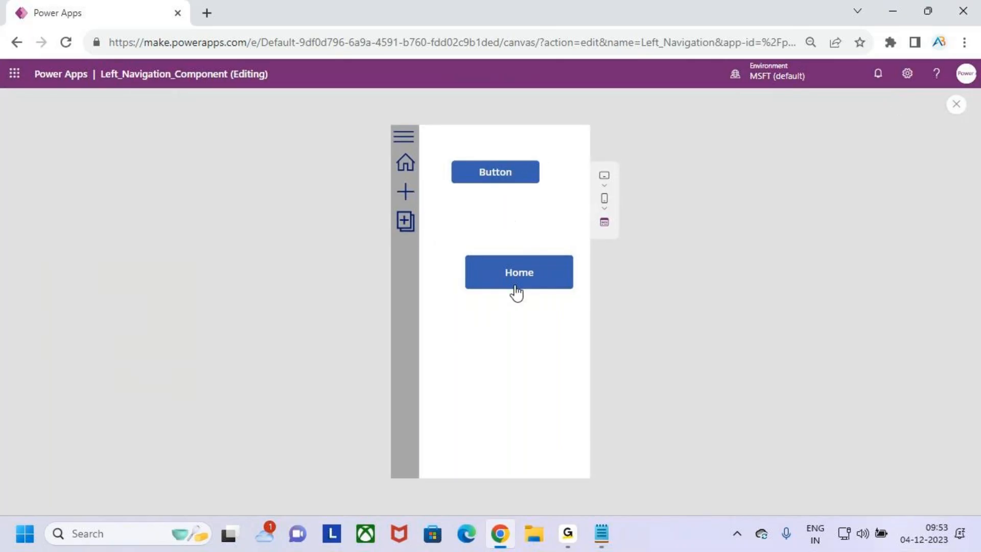
pyautogui.click(404, 192)
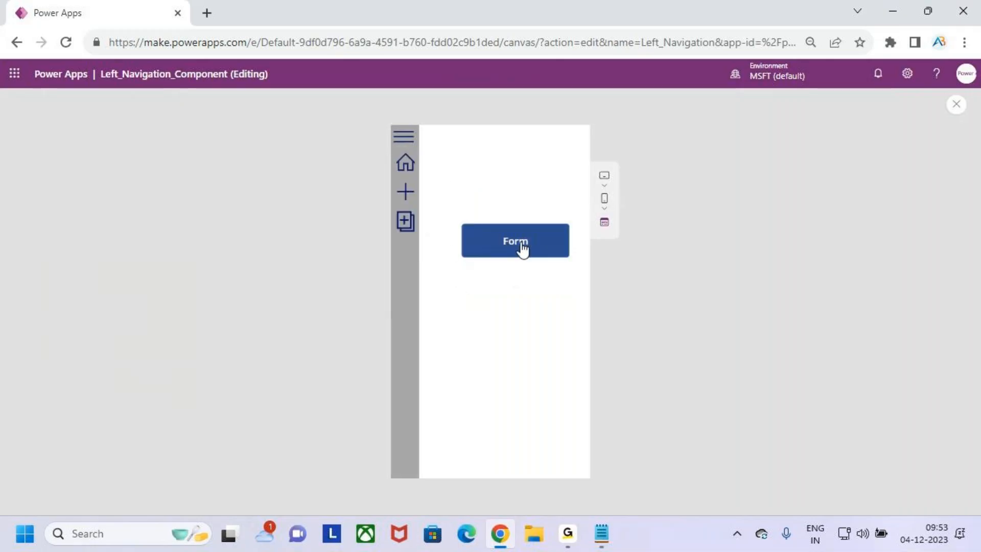
pyautogui.click(403, 222)
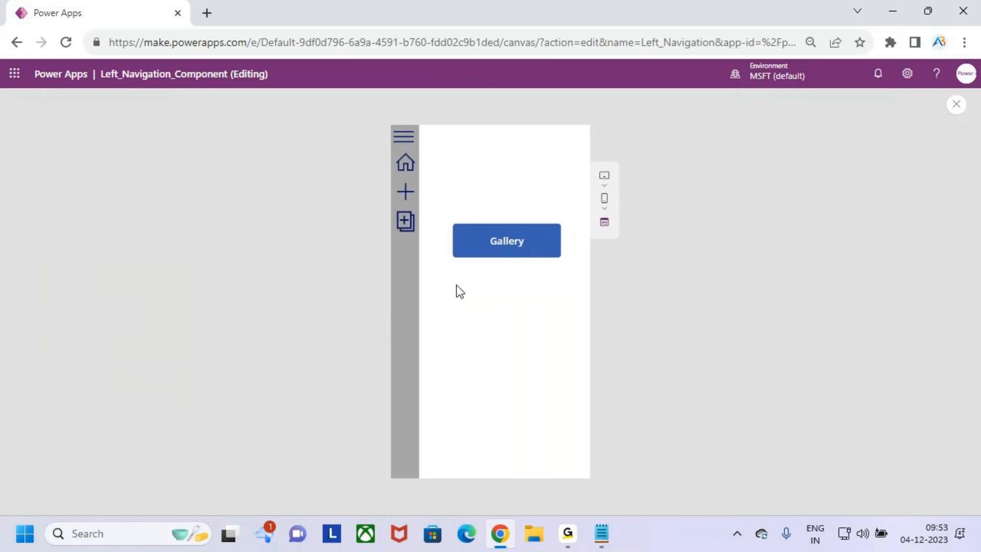
pyautogui.click(406, 162)
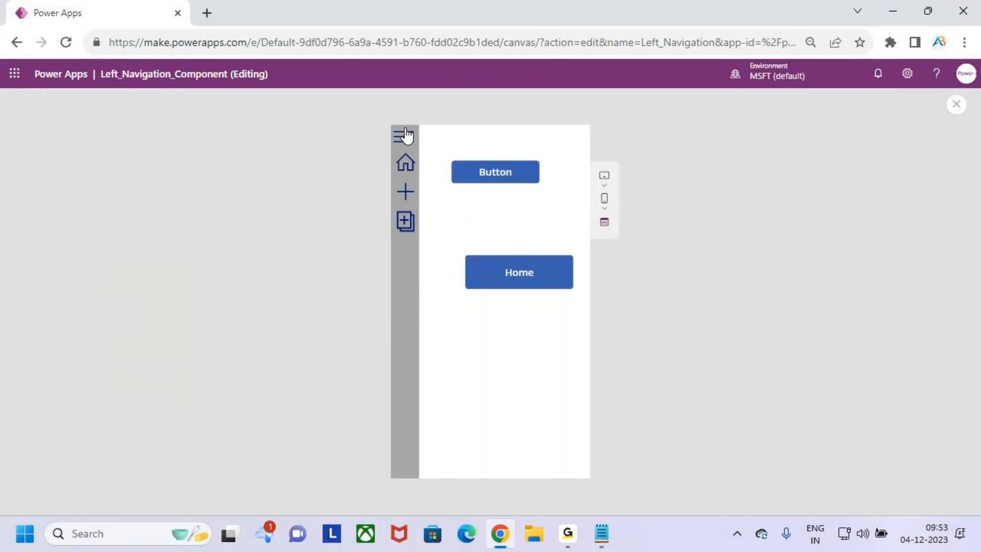
# Step: Expand and collapse the navigation menu with its hamburger icon, and test moving to Form, Gallery and Home from the expanded menu
pyautogui.click(405, 136)
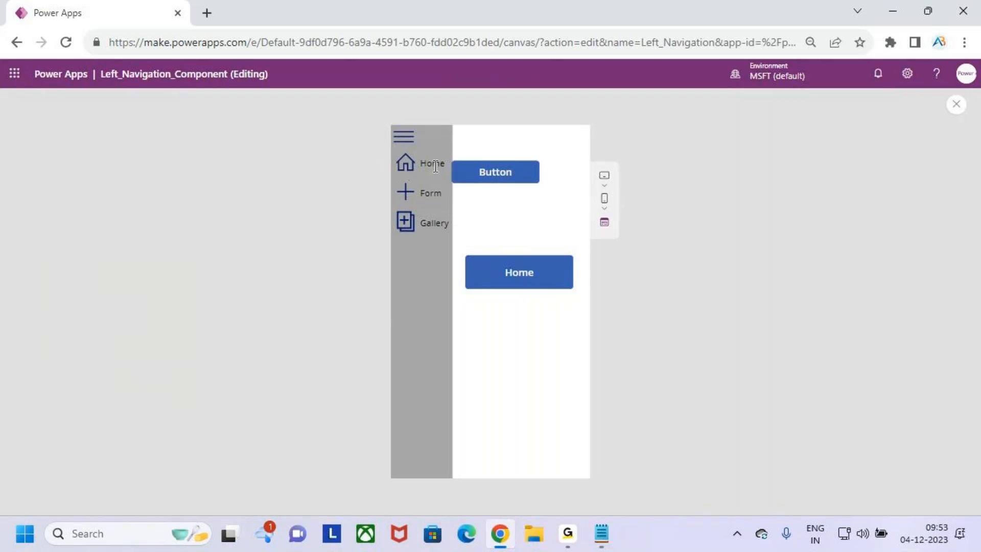
pyautogui.click(404, 143)
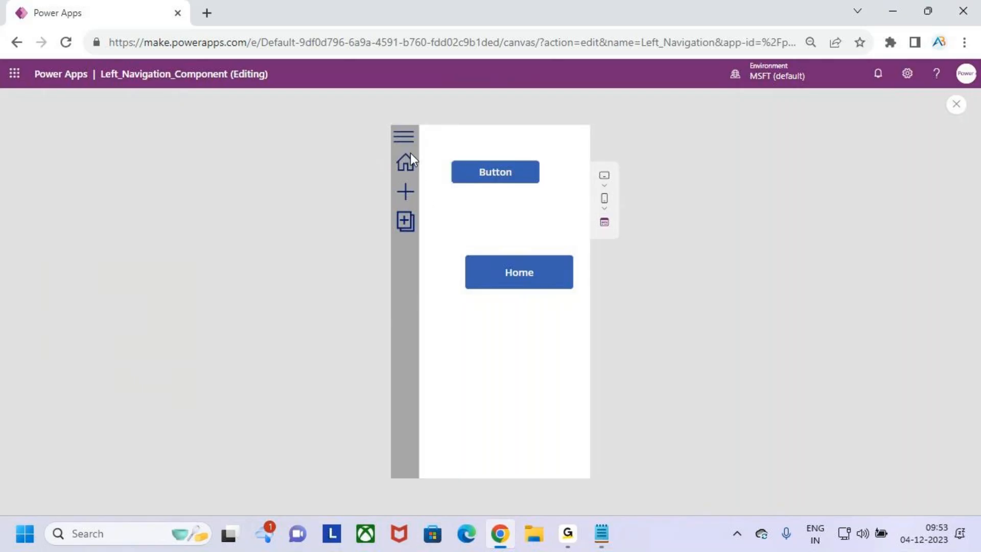
pyautogui.click(404, 137)
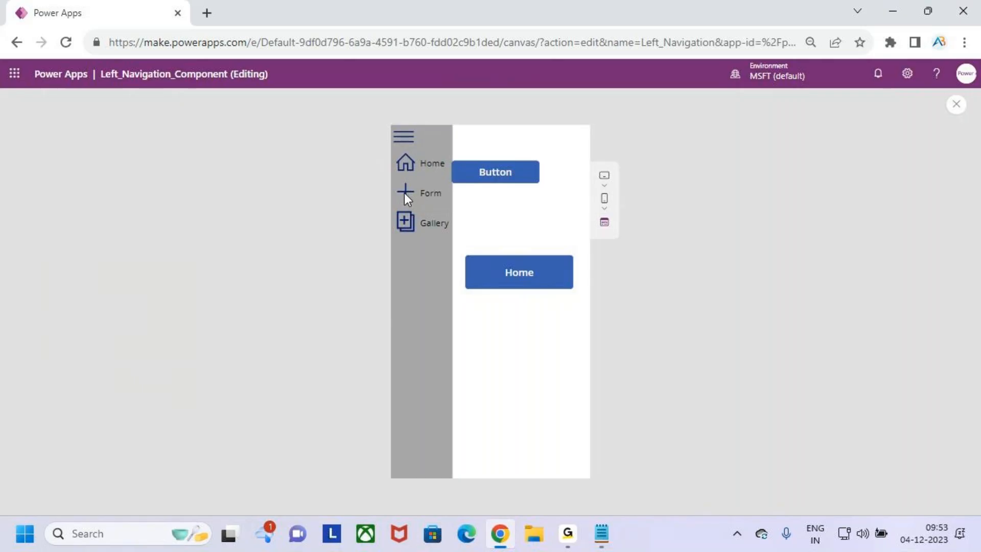
pyautogui.click(404, 193)
pyautogui.click(402, 229)
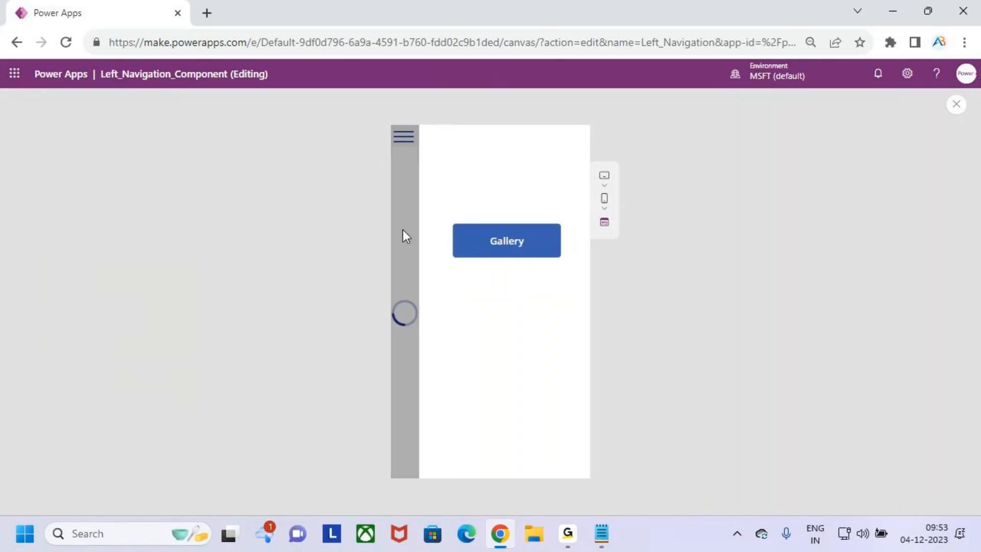
pyautogui.click(404, 138)
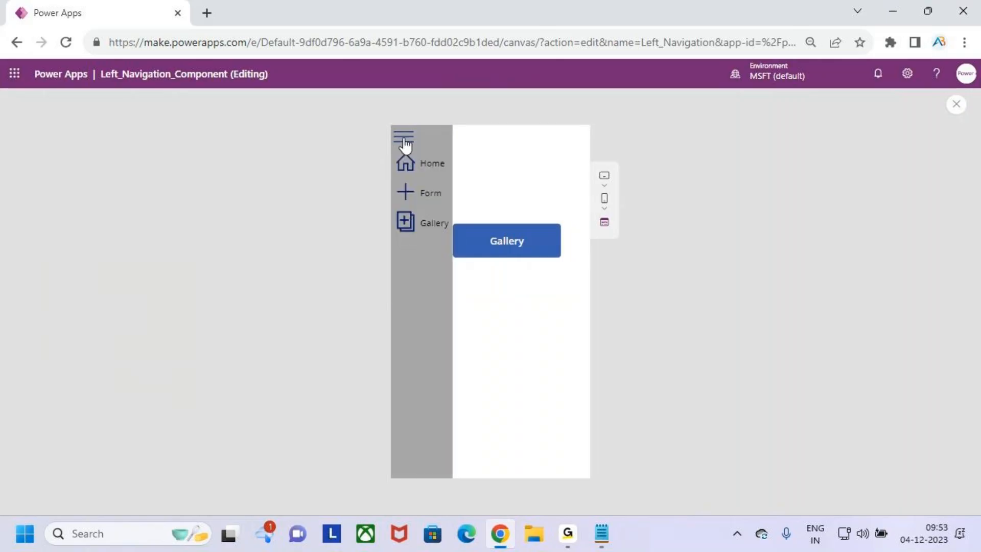
pyautogui.click(412, 167)
pyautogui.click(415, 153)
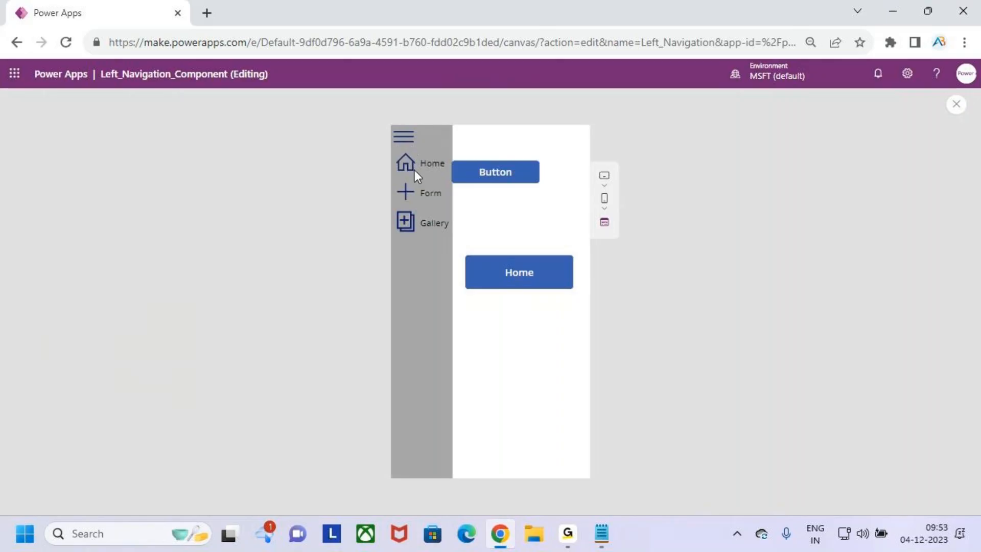
# Step: Retest the Form and Gallery navigation with the menu collapsed and expanded on different screens, and close the preview
pyautogui.click(409, 189)
pyautogui.click(405, 222)
pyautogui.click(407, 187)
pyautogui.click(408, 139)
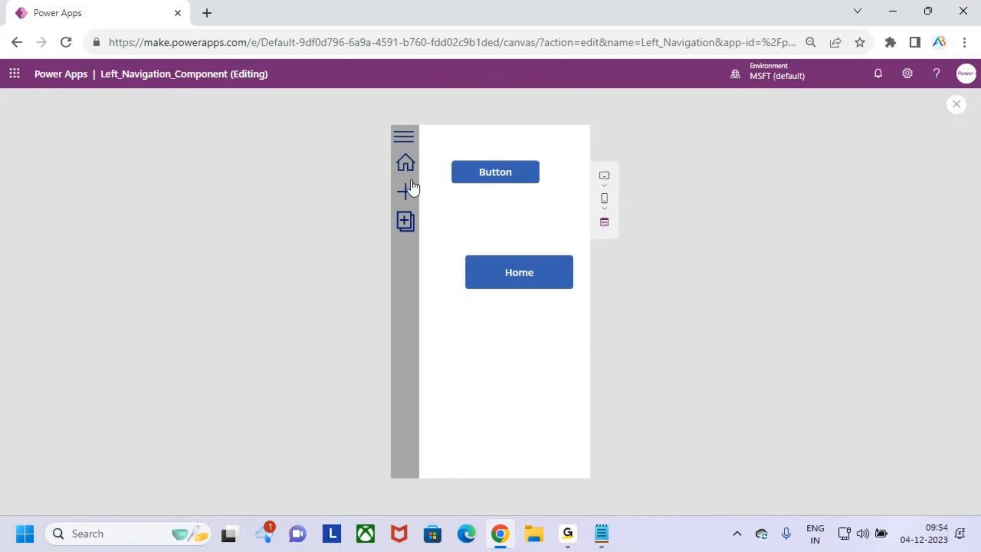
pyautogui.click(403, 138)
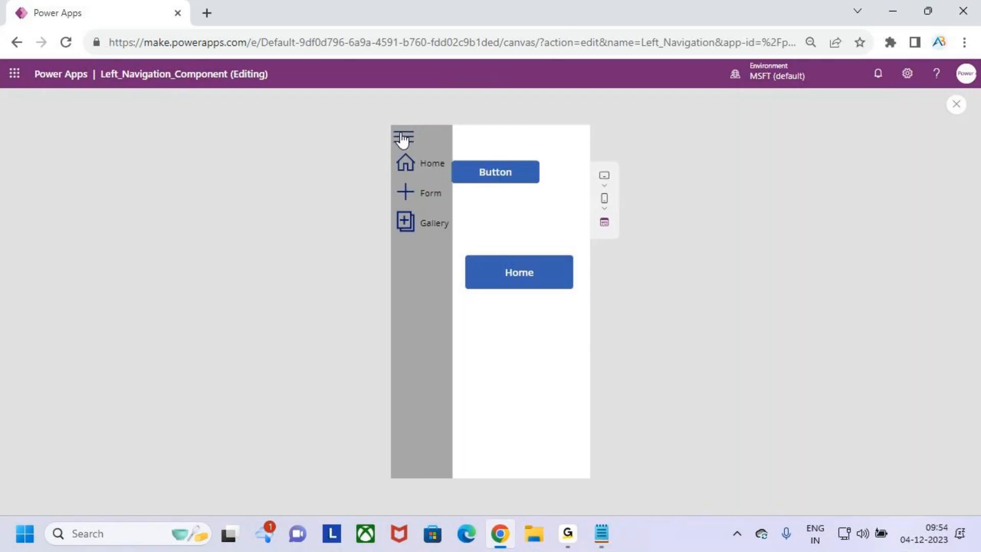
pyautogui.click(406, 188)
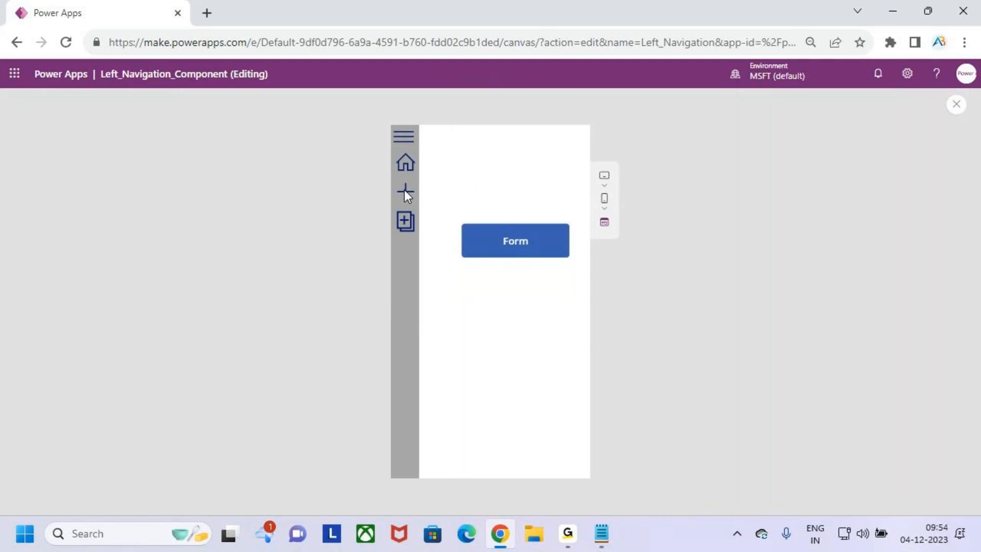
pyautogui.click(406, 219)
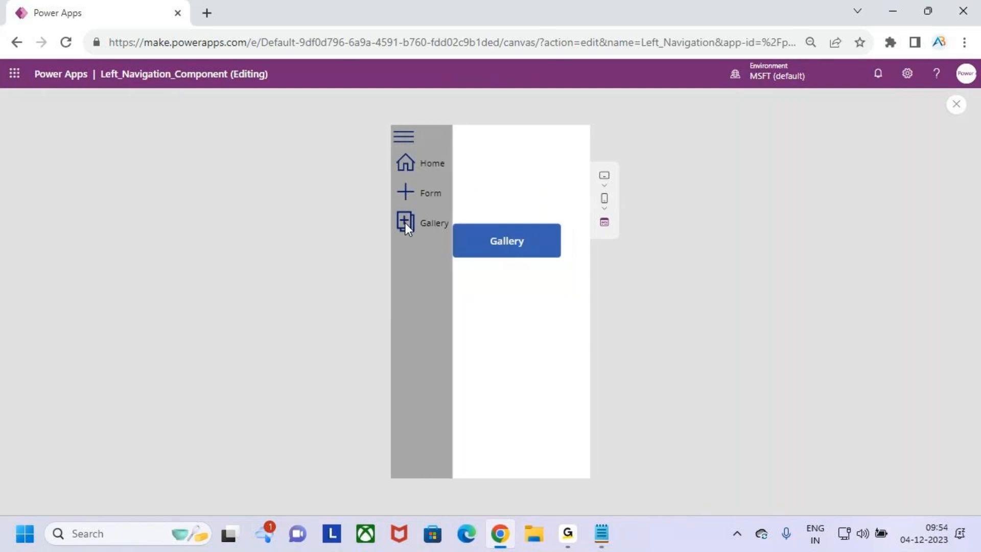
pyautogui.hotkey('ctrl', '2')
pyautogui.moveTo(399, 235); pyautogui.dragTo(458, 236)
pyautogui.press('Escape')
pyautogui.click(956, 105)
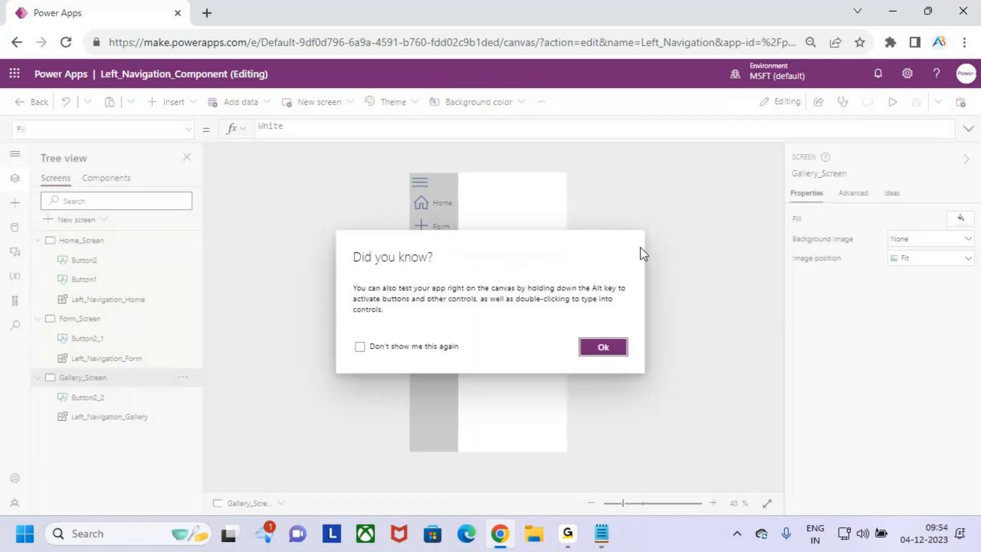
pyautogui.click(603, 348)
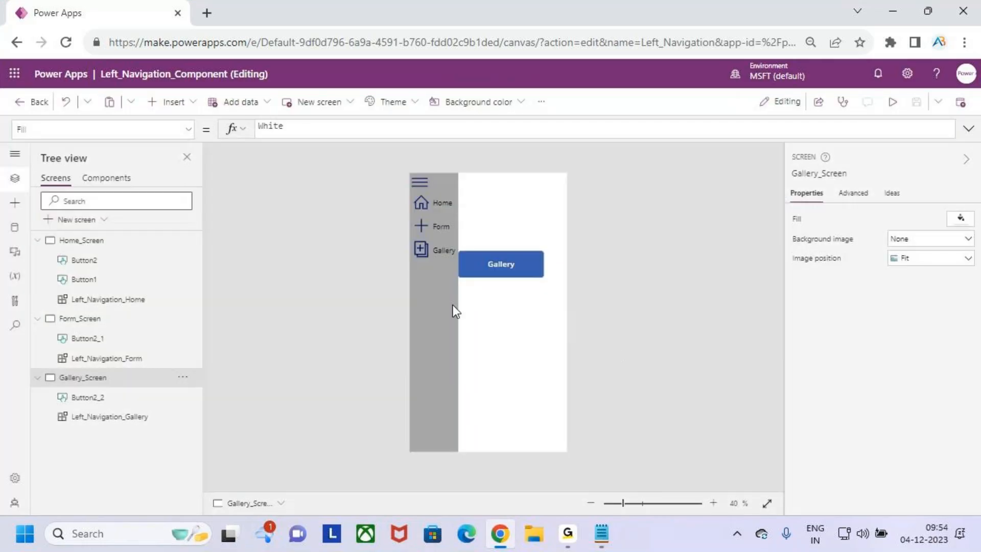
# Step: In the Left_Navigation component, add Set(varMenuWidth,false); on a line before Navigate(ThisItem.Screen) in Icon2's OnSelect formula
pyautogui.click(421, 202)
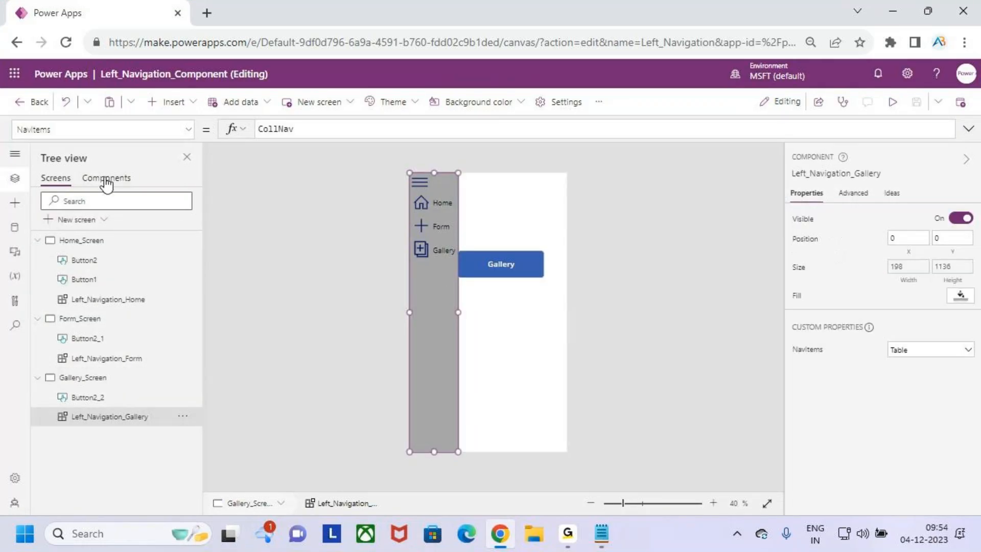
pyautogui.click(106, 178)
pyautogui.click(95, 300)
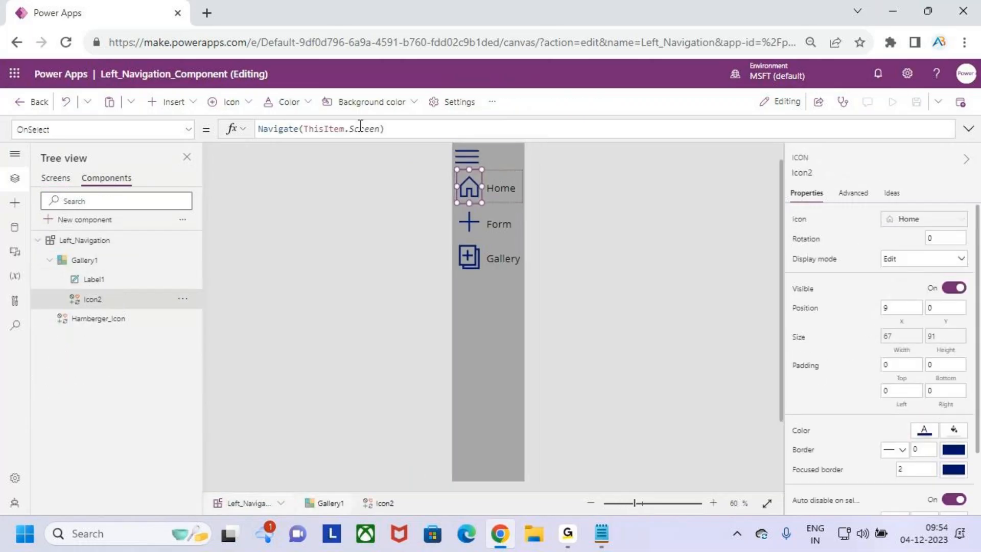
pyautogui.click(343, 130)
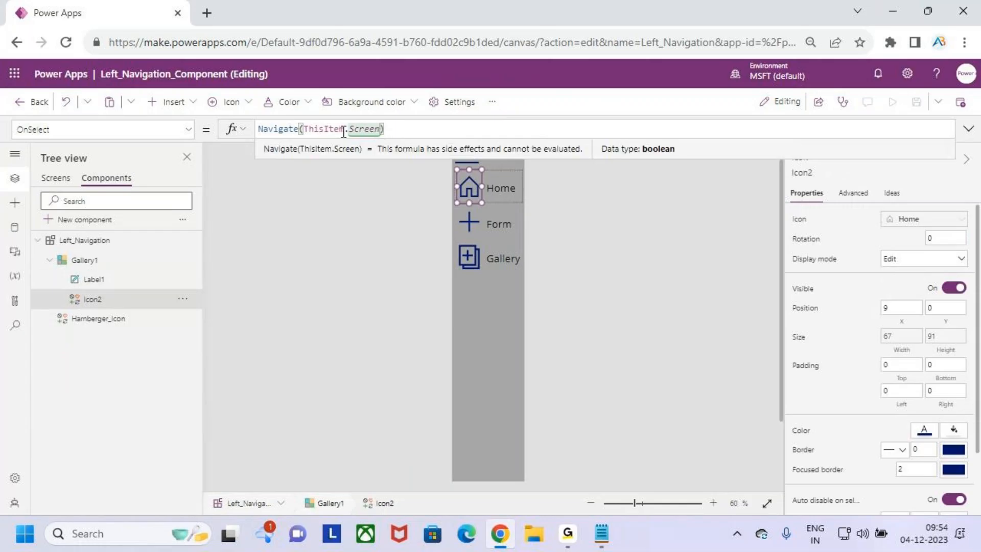
pyautogui.click(344, 130)
pyautogui.moveTo(383, 155); pyautogui.dragTo(384, 237)
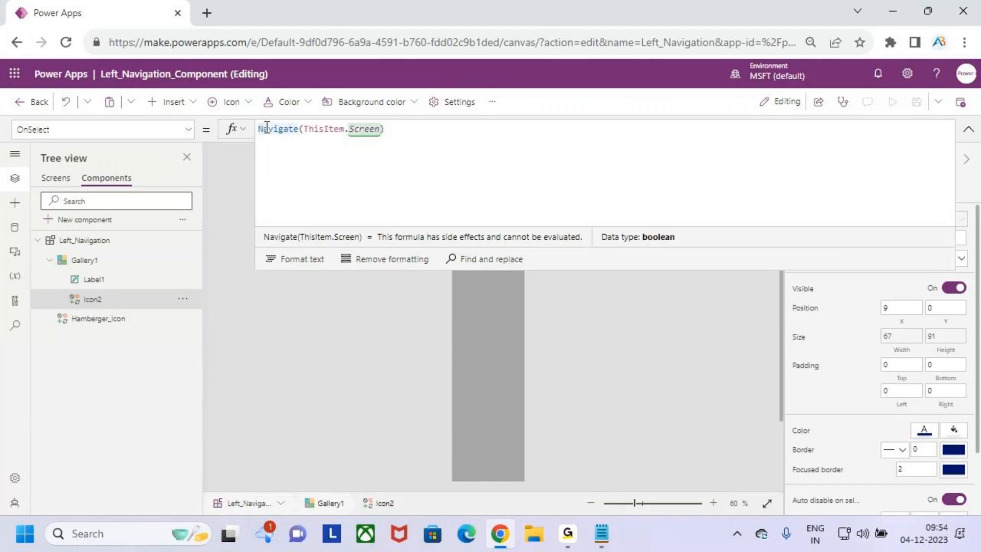
pyautogui.hotkey('shift', 'Return')
pyautogui.write('set(')
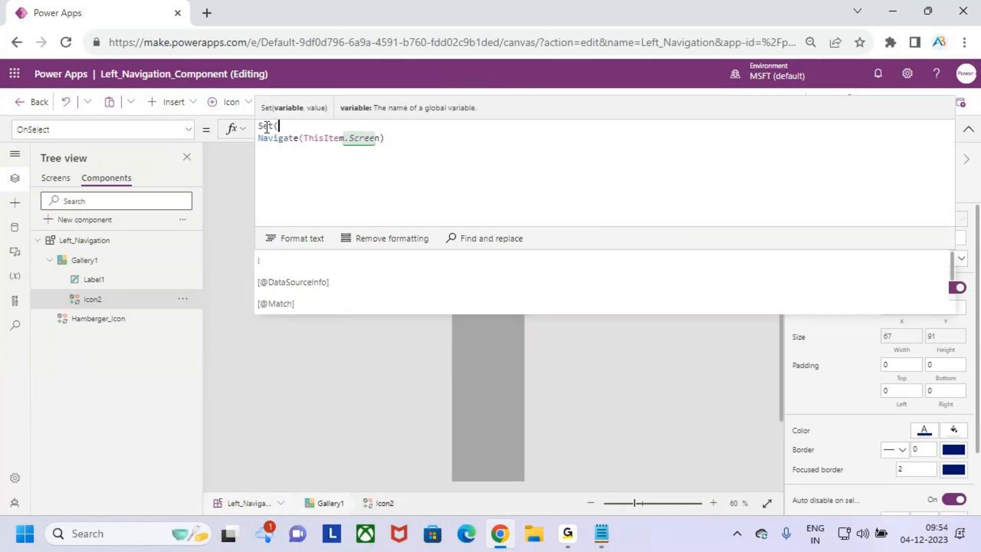
pyautogui.write('varMenuWidth')
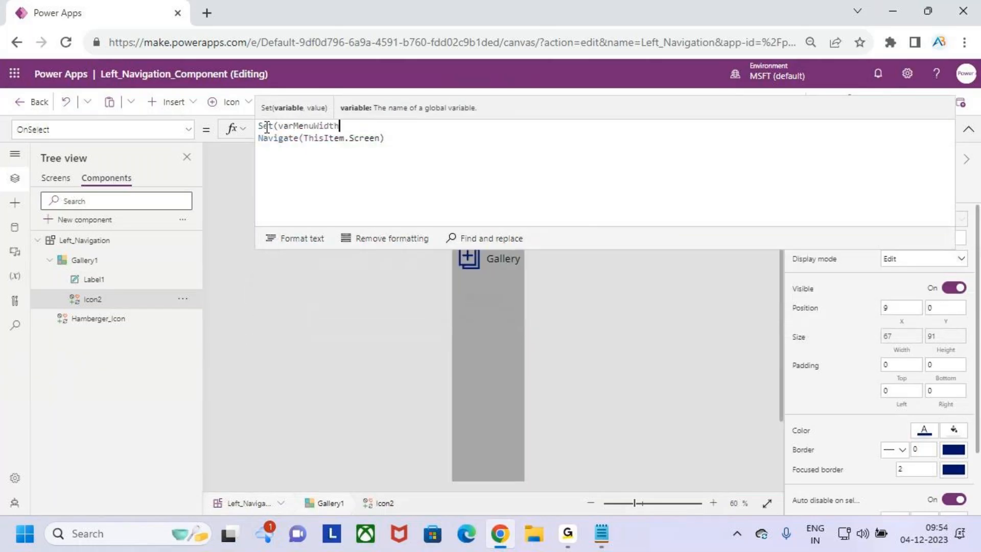
pyautogui.write(',flaa')
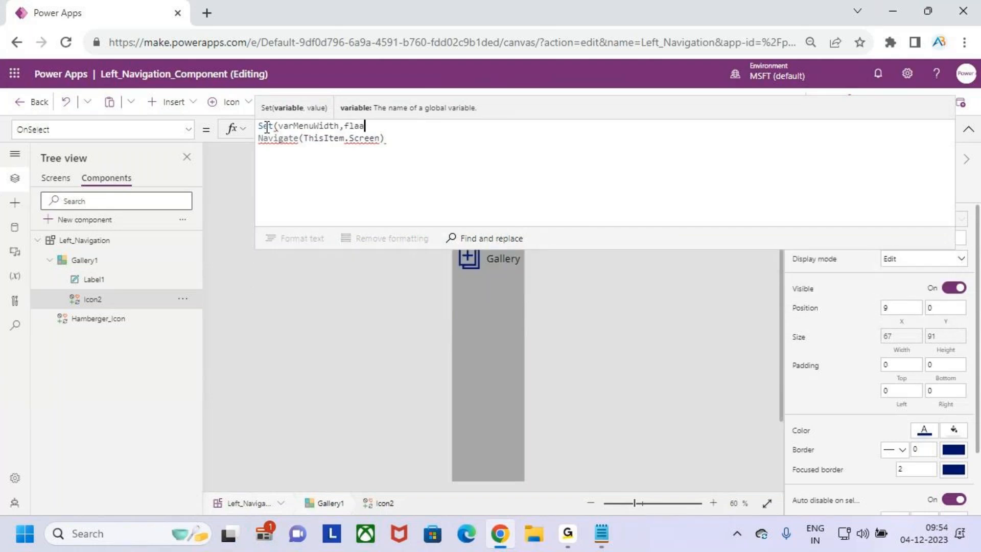
pyautogui.press('BackSpace')
pyautogui.press('BackSpace')
pyautogui.press('BackSpace')
pyautogui.press('BackSpace')
pyautogui.press('BackSpace')
pyautogui.write(',faals')
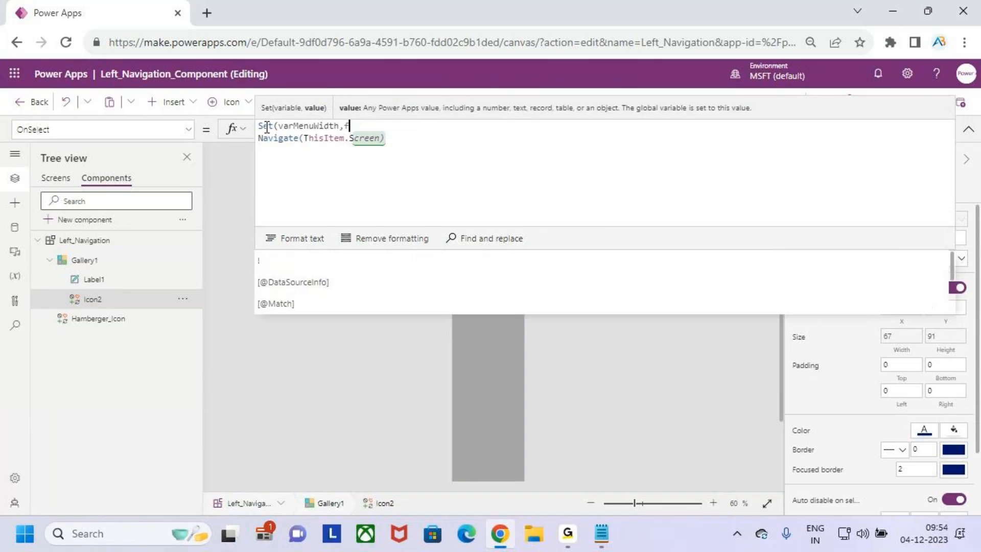
pyautogui.press('BackSpace')
pyautogui.press('BackSpace')
pyautogui.write('al')
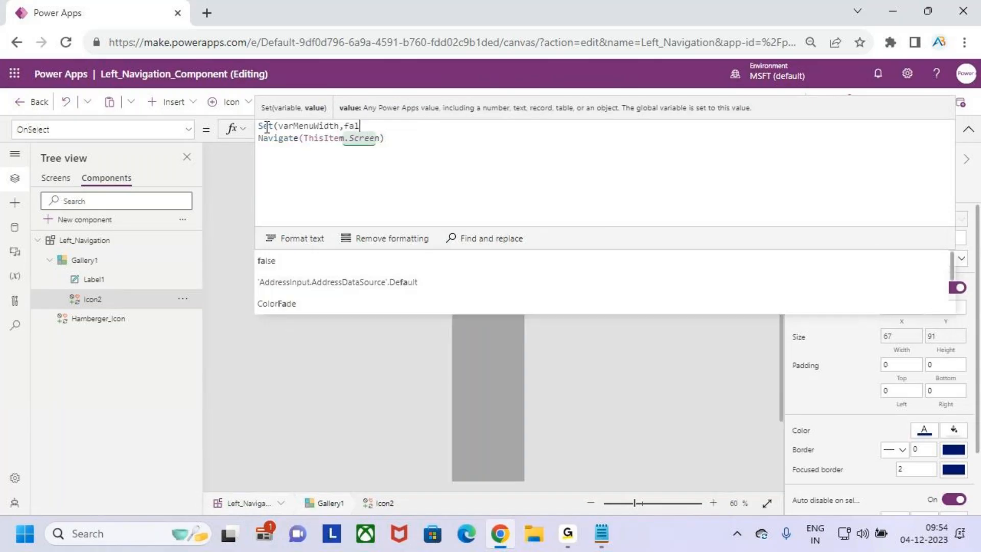
pyautogui.press('Tab')
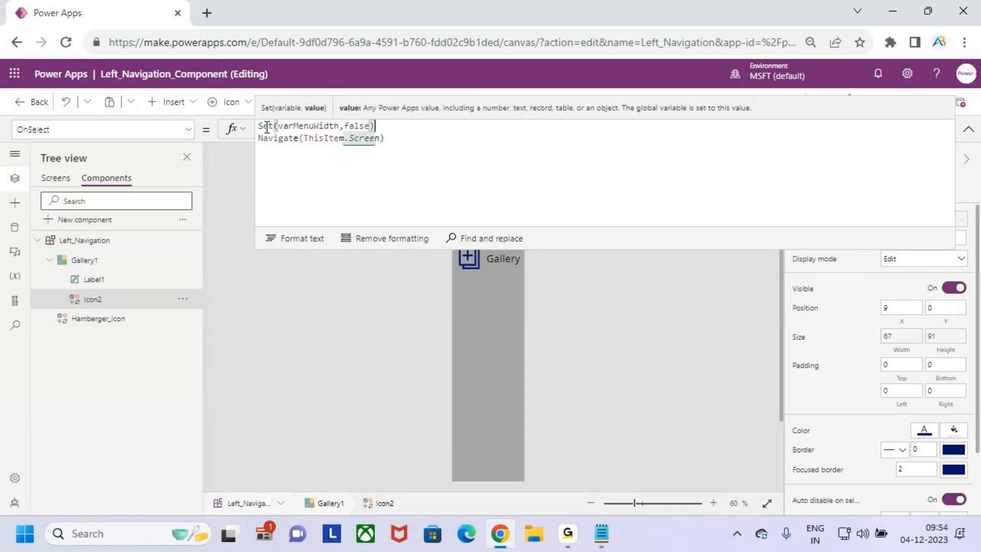
pyautogui.write(';')
# Step: Copy the Set(varMenuWidth,false); line from Icon2 and insert it before Navigate(ThisItem.Screen) in Label1's OnSelect formula
pyautogui.moveTo(403, 128); pyautogui.dragTo(256, 132)
pyautogui.hotkey('ctrl', 'c')
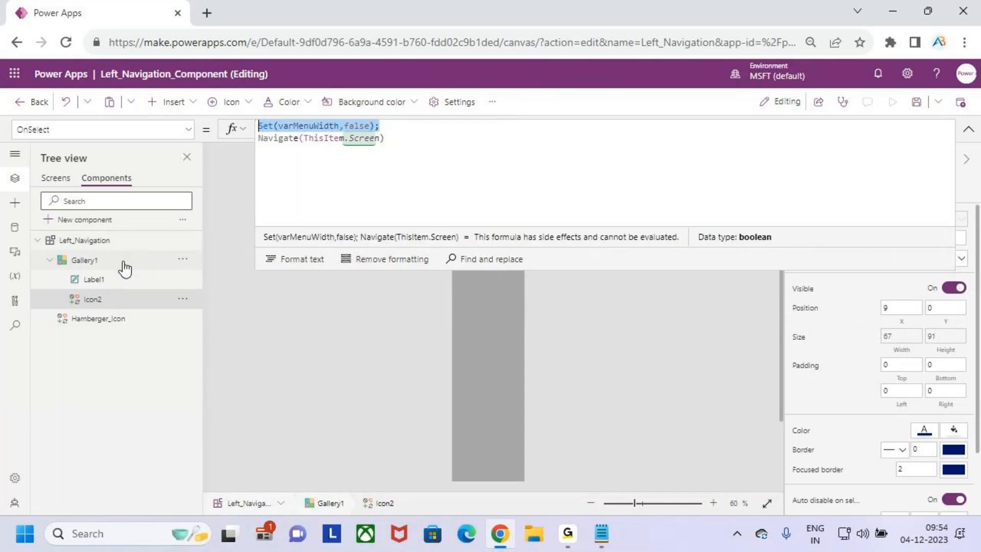
pyautogui.click(115, 287)
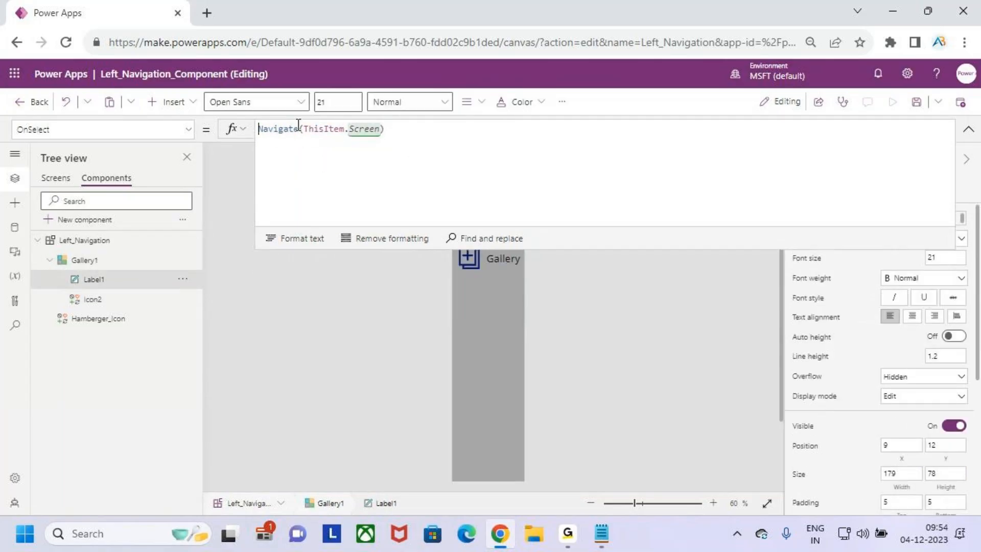
pyautogui.press('Return')
pyautogui.press('Up')
pyautogui.hotkey('ctrl', 'v')
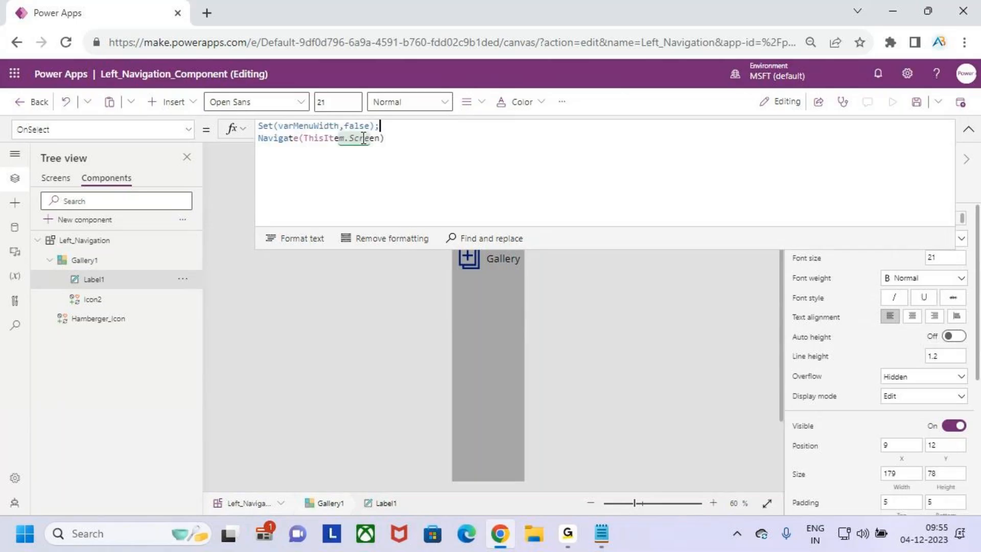
pyautogui.click(969, 129)
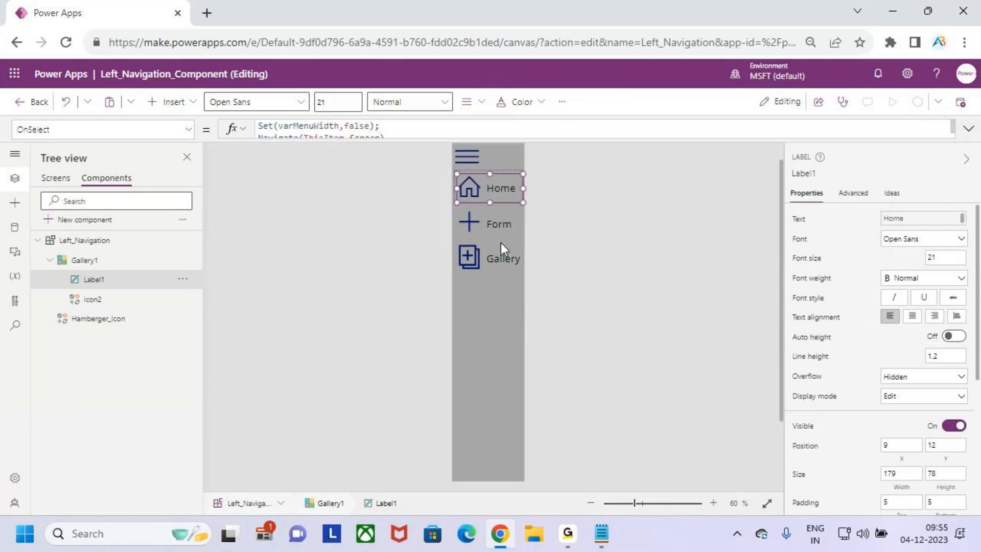
# Step: Return to the app screens, preview the app, and test the Home, Form and Gallery navigation icons
pyautogui.click(964, 107)
pyautogui.click(547, 425)
pyautogui.click(54, 179)
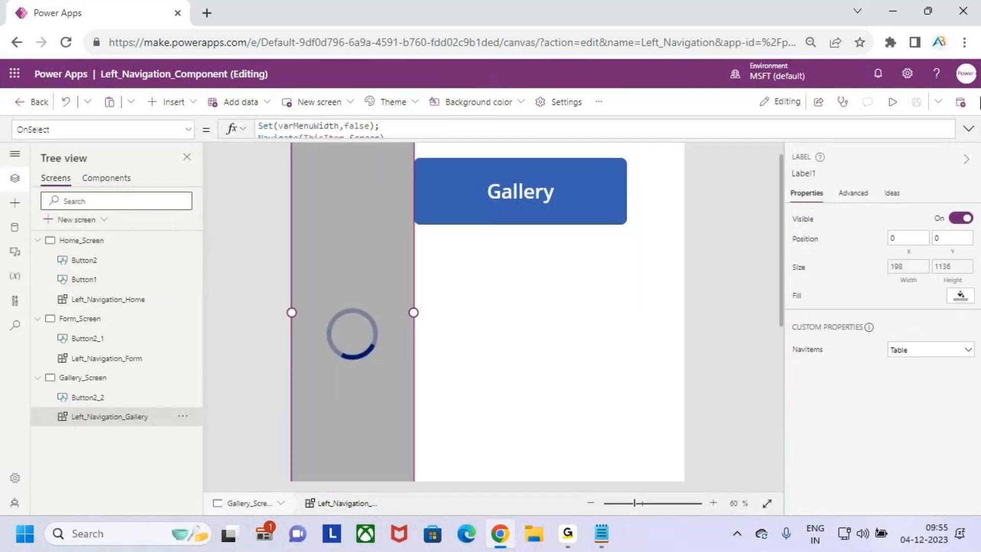
pyautogui.click(893, 102)
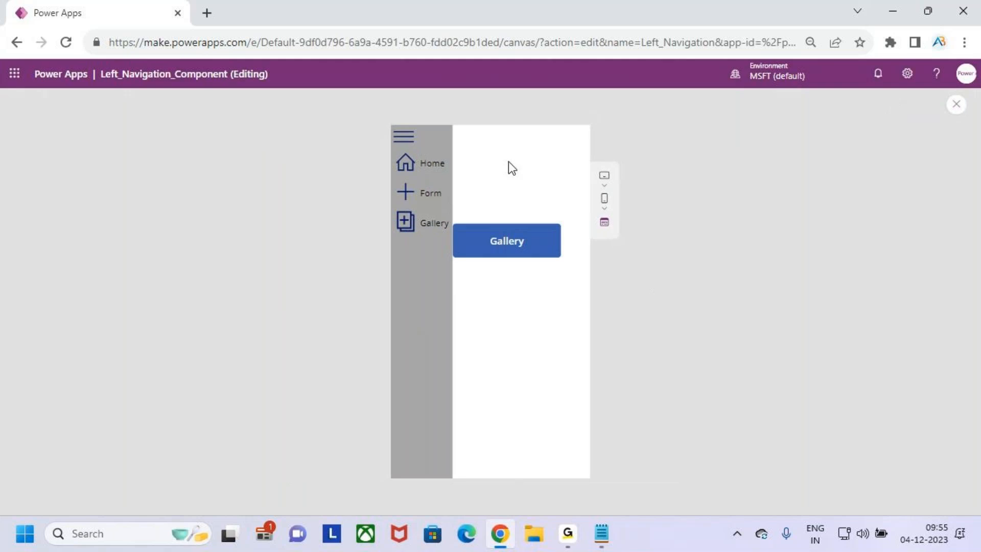
pyautogui.click(403, 137)
pyautogui.click(406, 162)
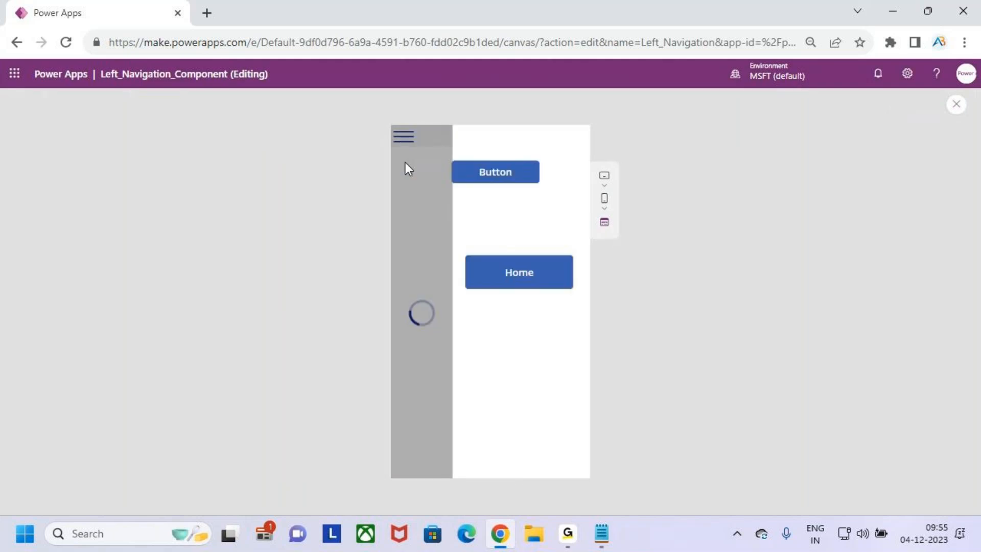
pyautogui.click(407, 187)
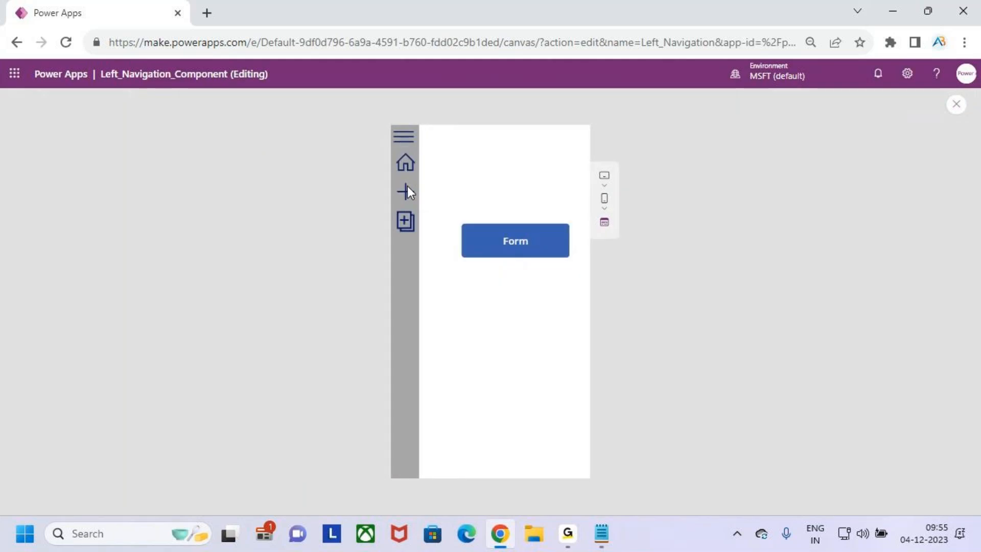
pyautogui.click(405, 221)
pyautogui.click(406, 162)
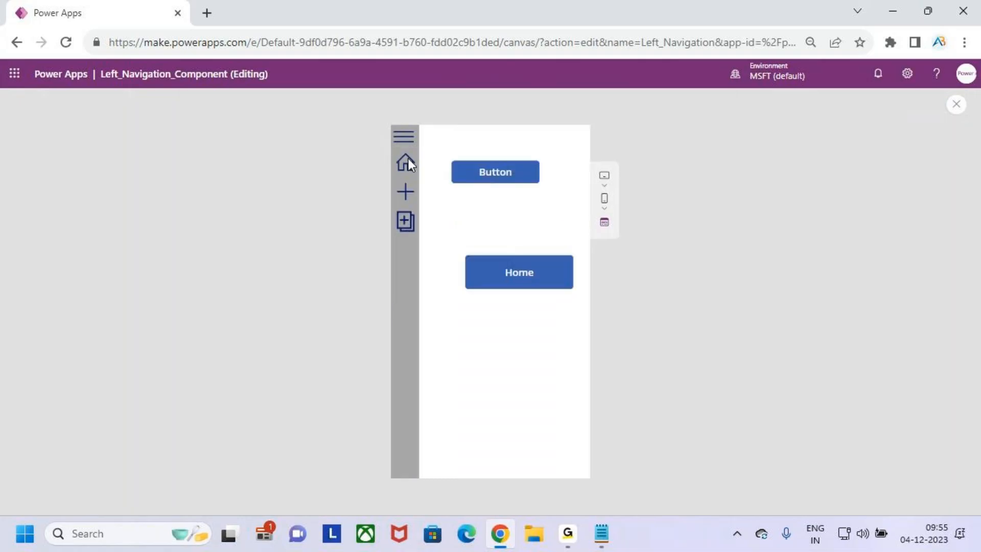
pyautogui.click(407, 191)
pyautogui.click(404, 221)
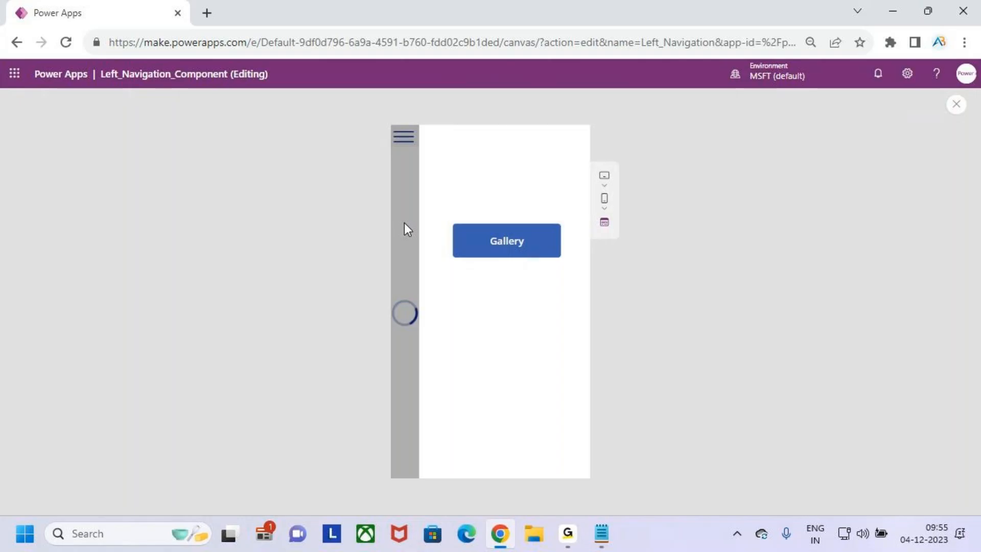
# Step: Toggle the menu width with the hamburger icon, retest moving to Home, Form and Gallery, and close the preview
pyautogui.click(404, 137)
pyautogui.click(404, 137)
pyautogui.click(404, 137)
pyautogui.click(404, 139)
pyautogui.click(407, 158)
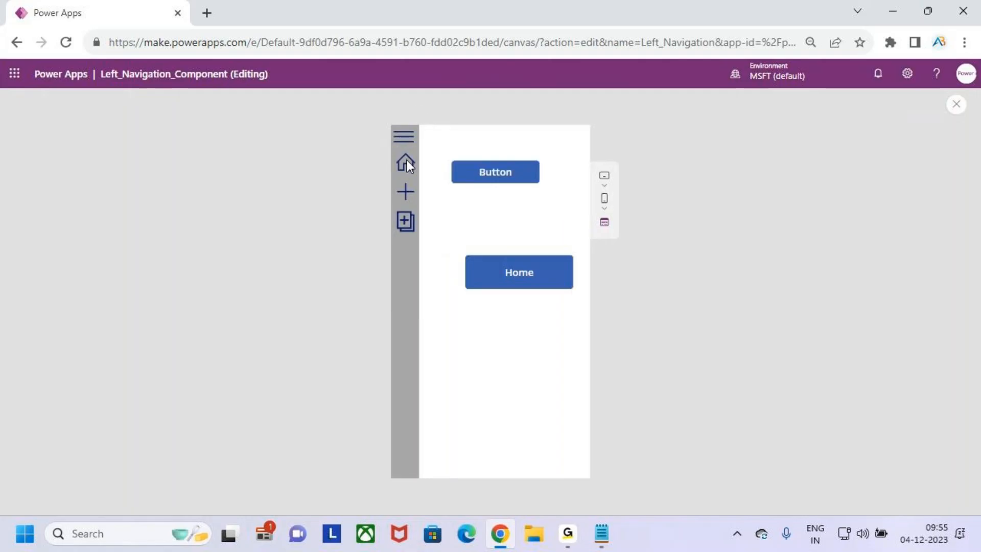
pyautogui.click(406, 193)
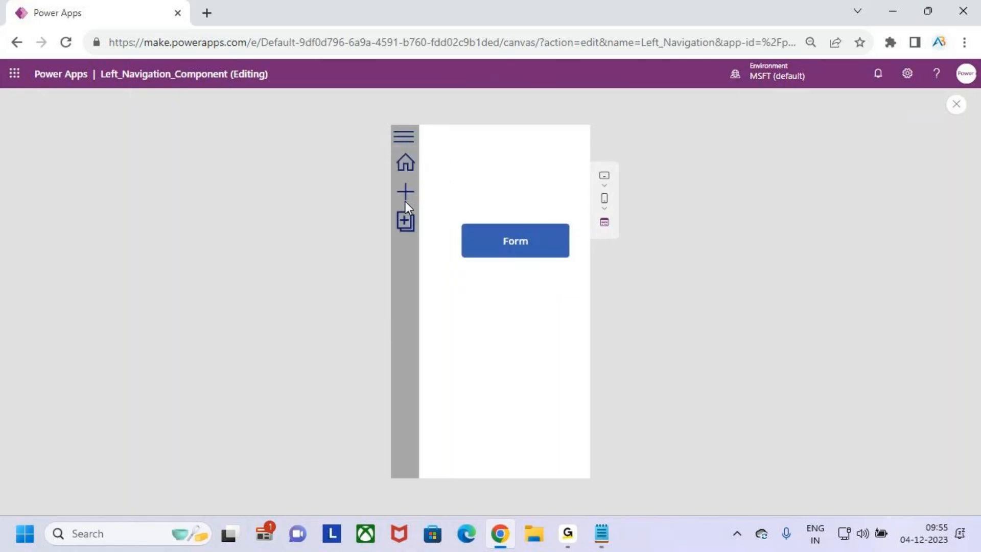
pyautogui.click(406, 222)
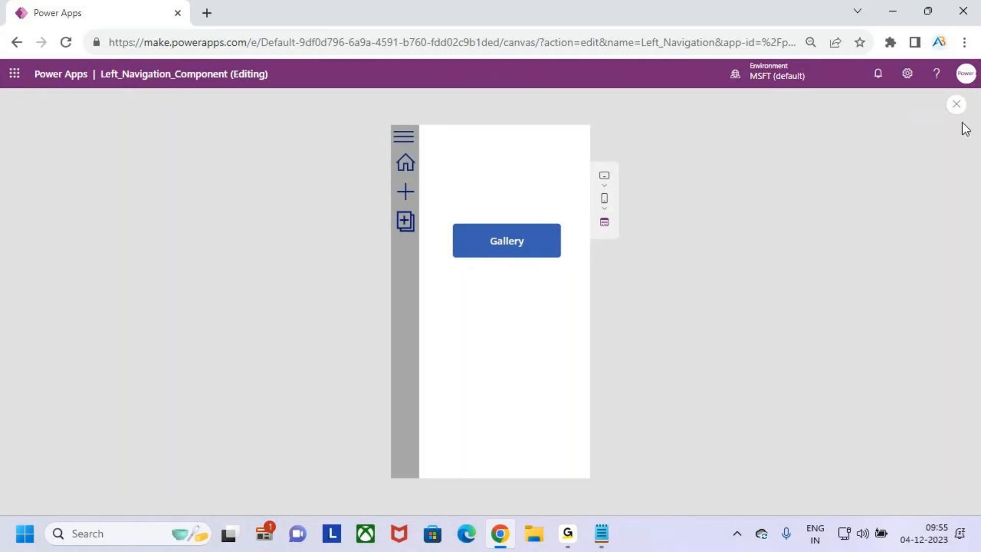
pyautogui.click(957, 104)
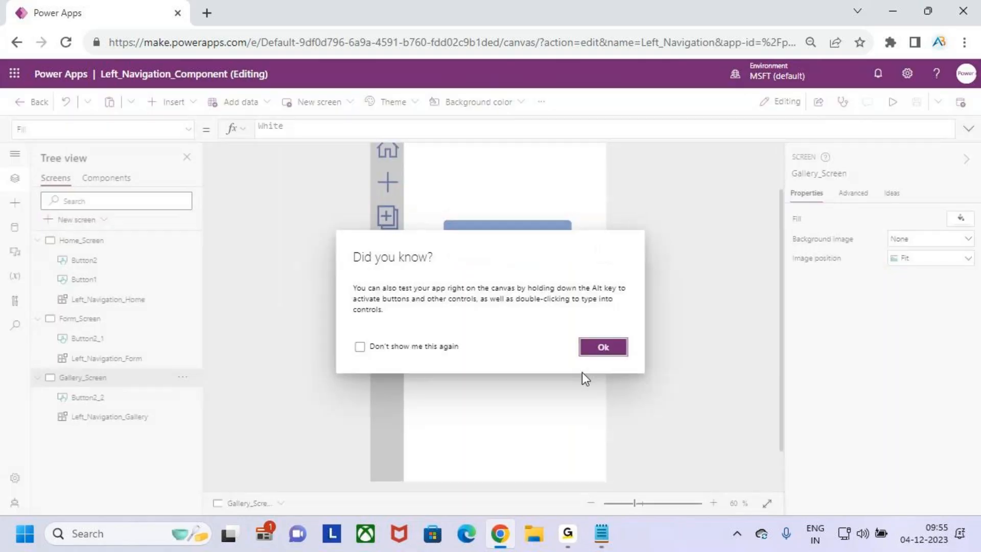
pyautogui.click(607, 347)
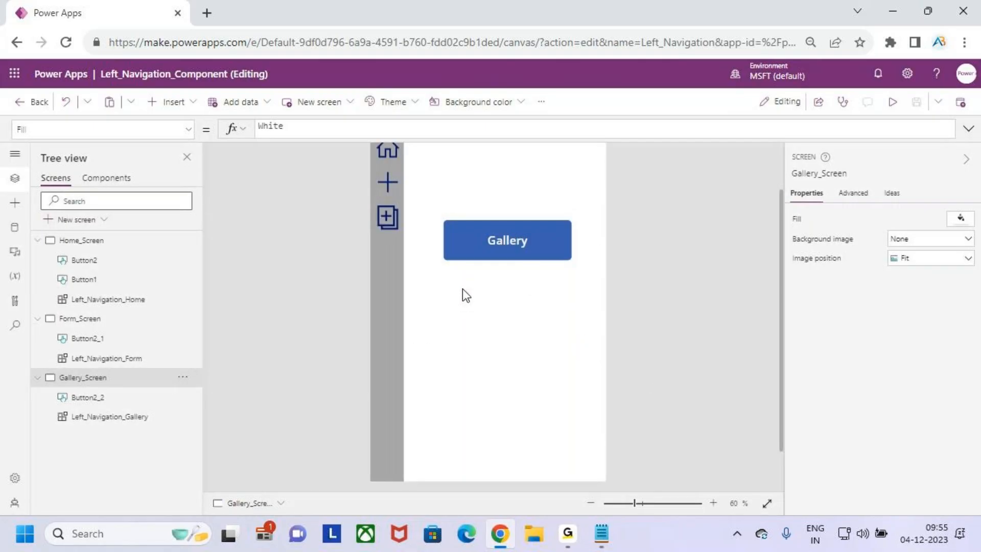
# Step: On Gallery_Screen, move the Gallery button up to the screen's upper right corner and make it smaller
pyautogui.scroll(-3, 462, 287)
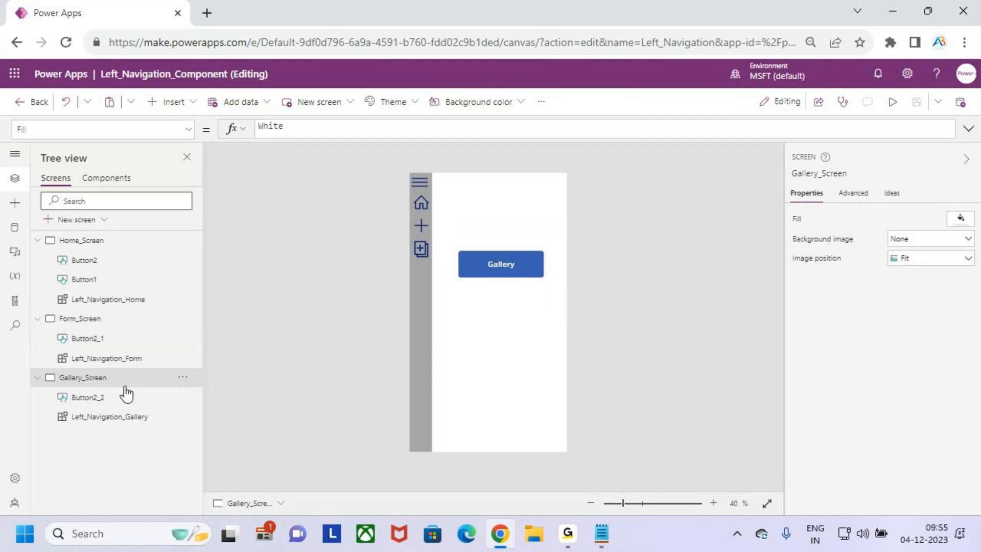
pyautogui.moveTo(514, 256); pyautogui.dragTo(494, 189)
pyautogui.click(488, 293)
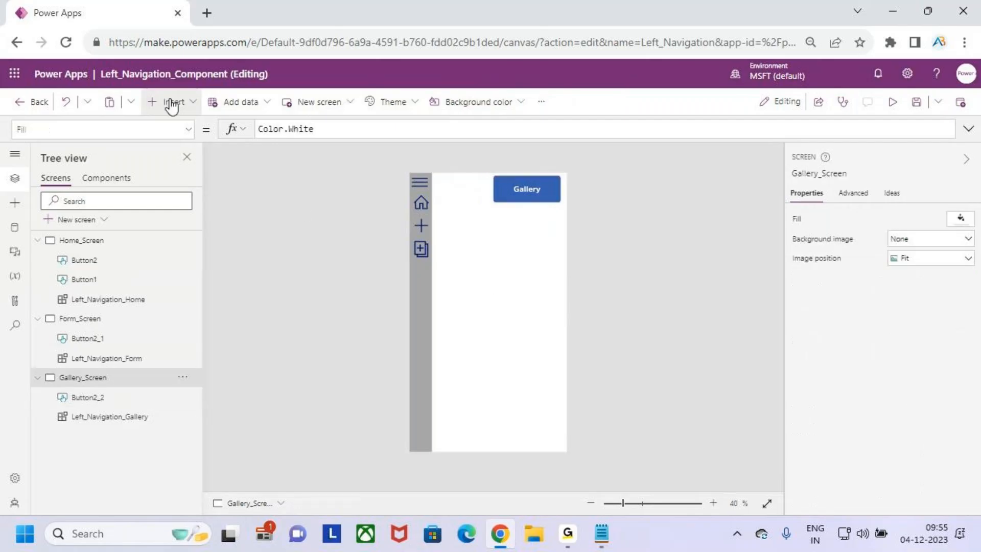
# Step: Insert a vertical gallery beside the menu at X 106, Y 140, sized 534 by 575, with the Title and subtitle layout
pyautogui.click(163, 101)
pyautogui.click(192, 237)
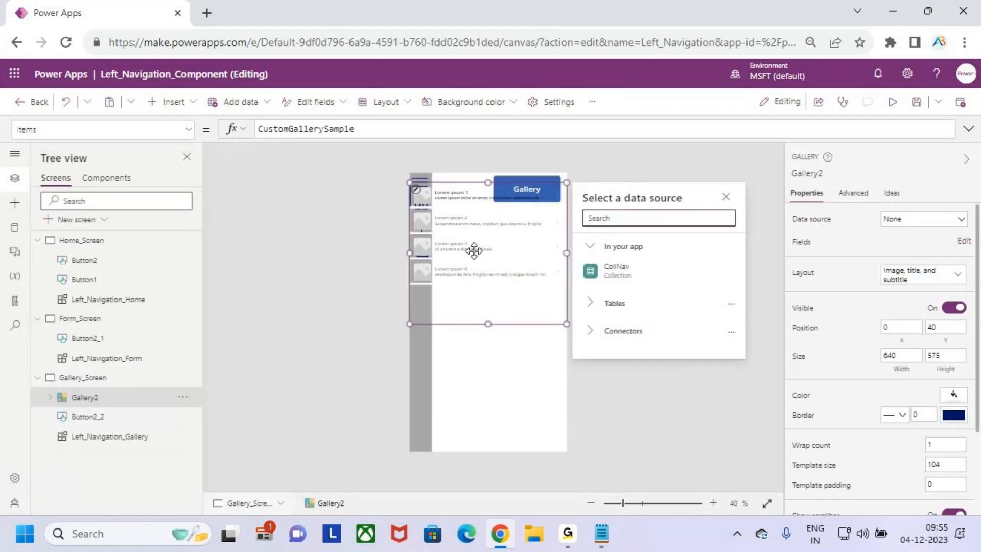
pyautogui.moveTo(454, 262); pyautogui.dragTo(453, 294)
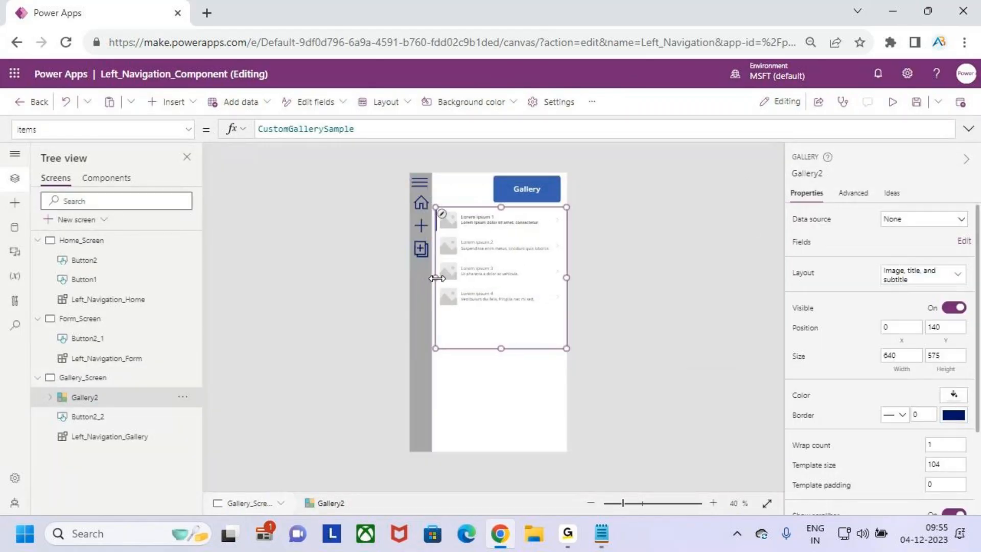
pyautogui.click(905, 283)
pyautogui.click(896, 385)
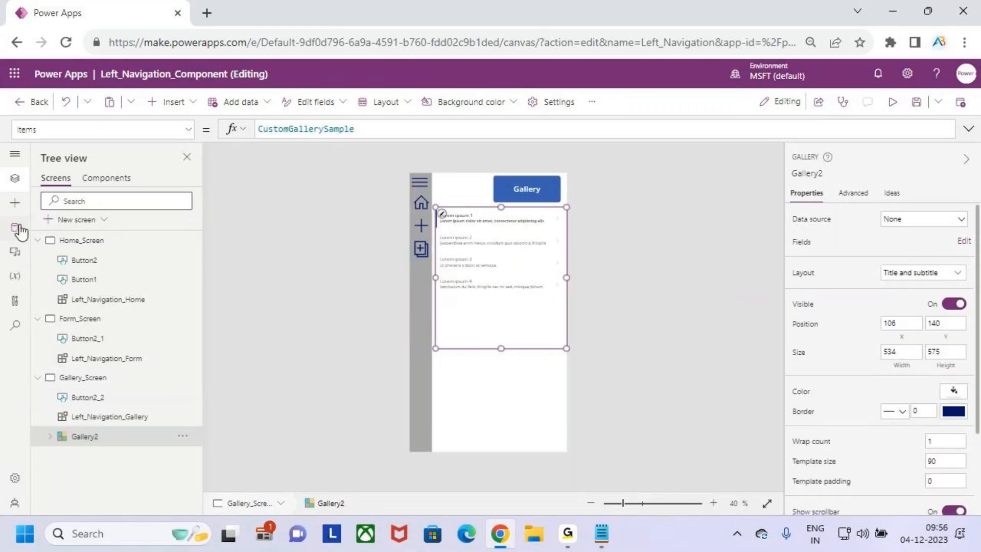
# Step: Start adding data to the app, search the data sources for sharepoint, and choose the SharePoint connector
pyautogui.click(14, 227)
pyautogui.click(71, 202)
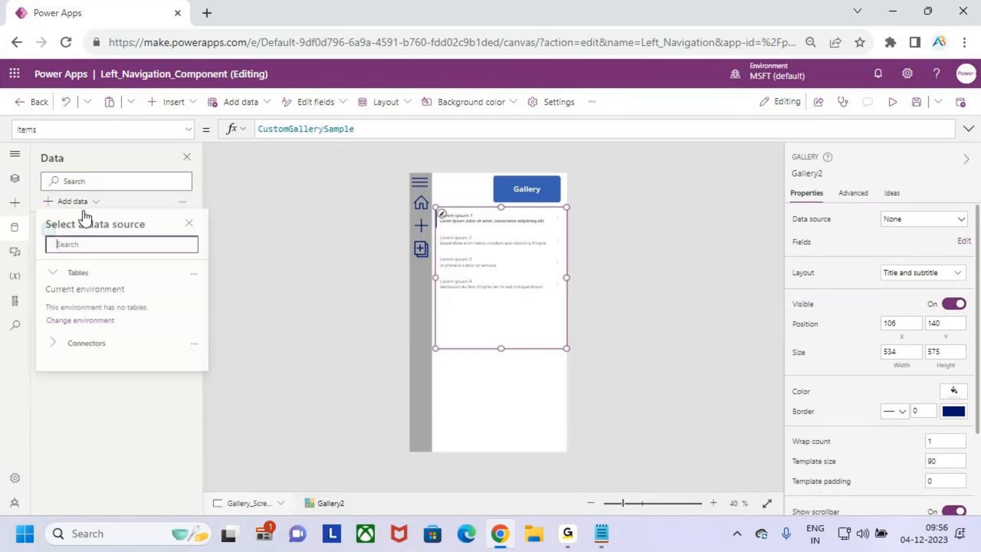
pyautogui.write('spl')
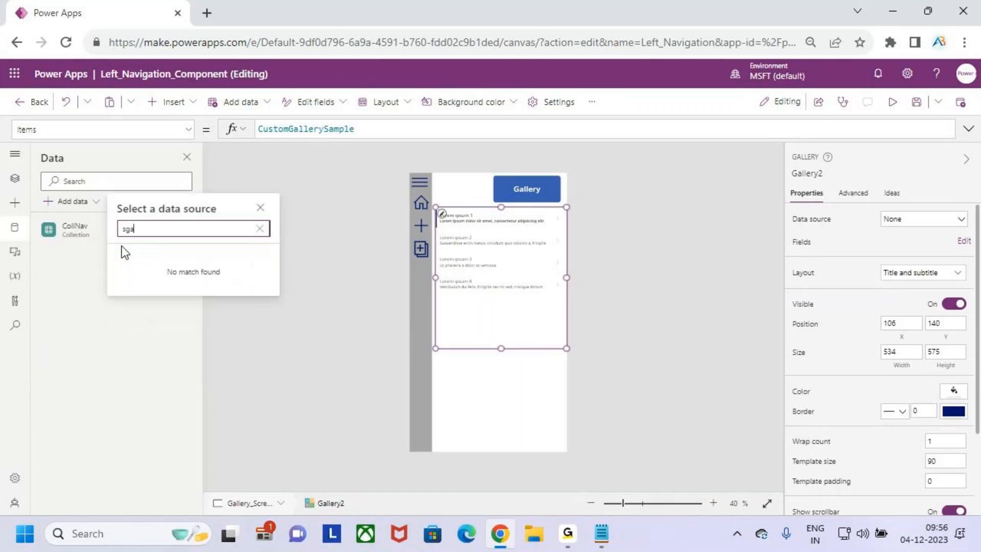
pyautogui.press('BackSpace')
pyautogui.press('BackSpace')
pyautogui.press('BackSpace')
pyautogui.write('s')
pyautogui.press('BackSpace')
pyautogui.write('sha')
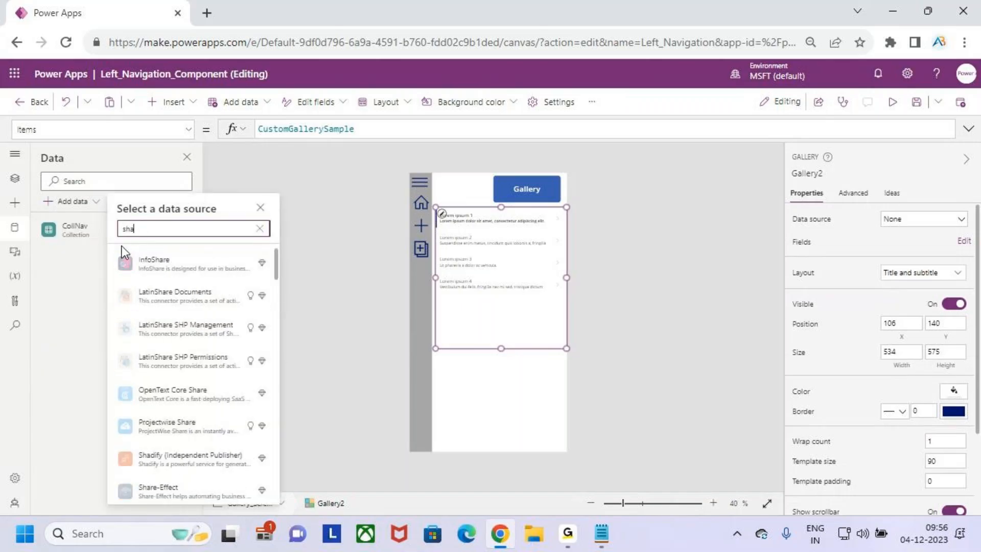
pyautogui.write('repoint')
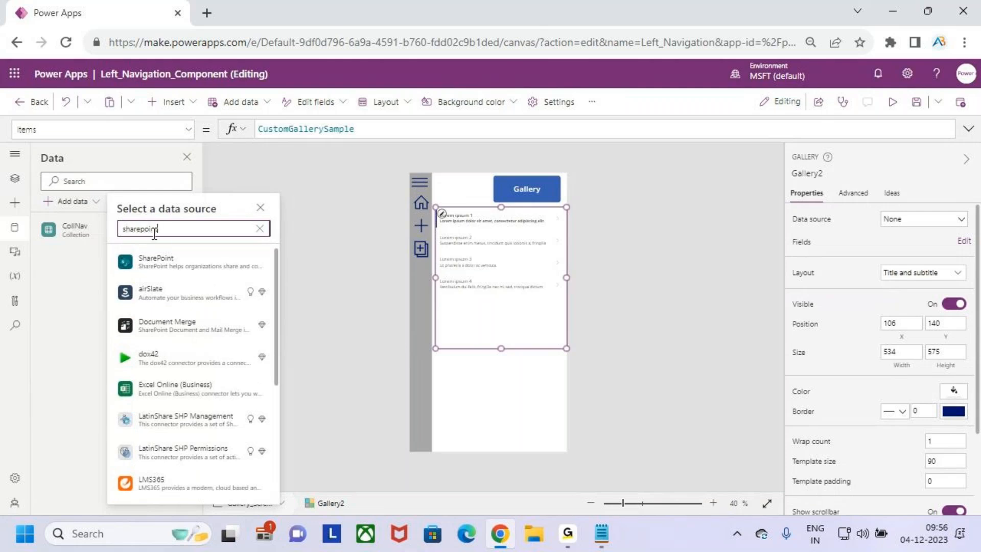
pyautogui.click(179, 263)
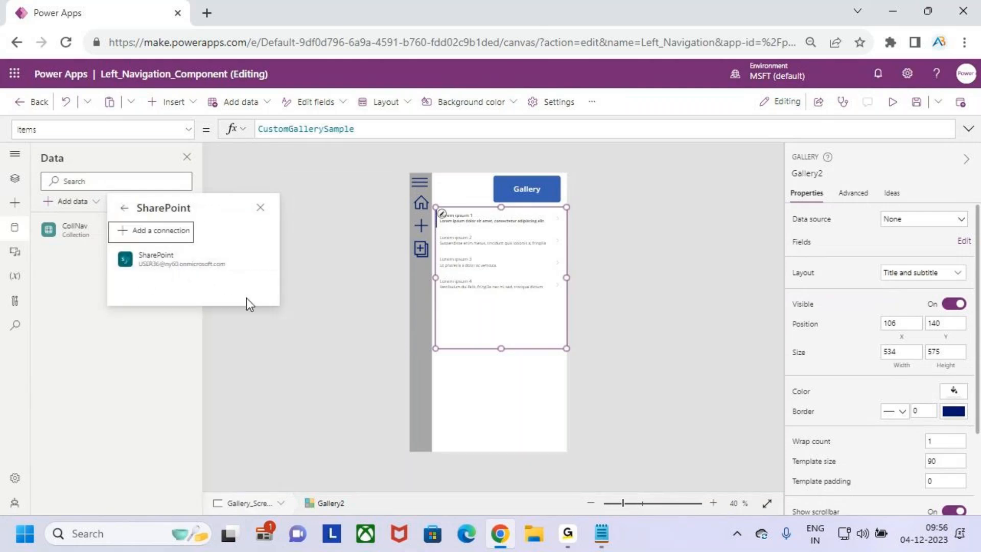
# Step: Use the existing SharePoint connection to connect the Students list from the Patch site
pyautogui.click(154, 267)
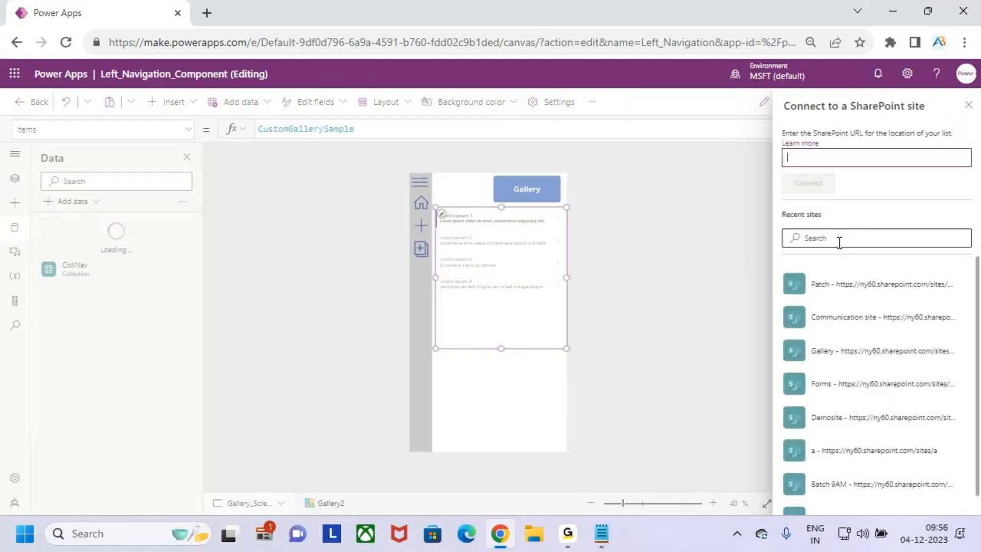
pyautogui.click(842, 284)
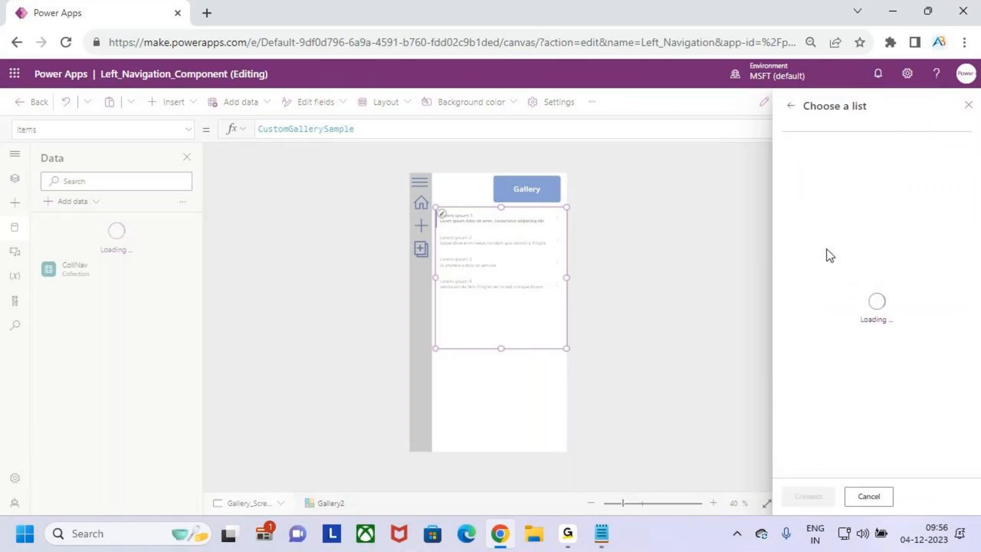
pyautogui.click(790, 192)
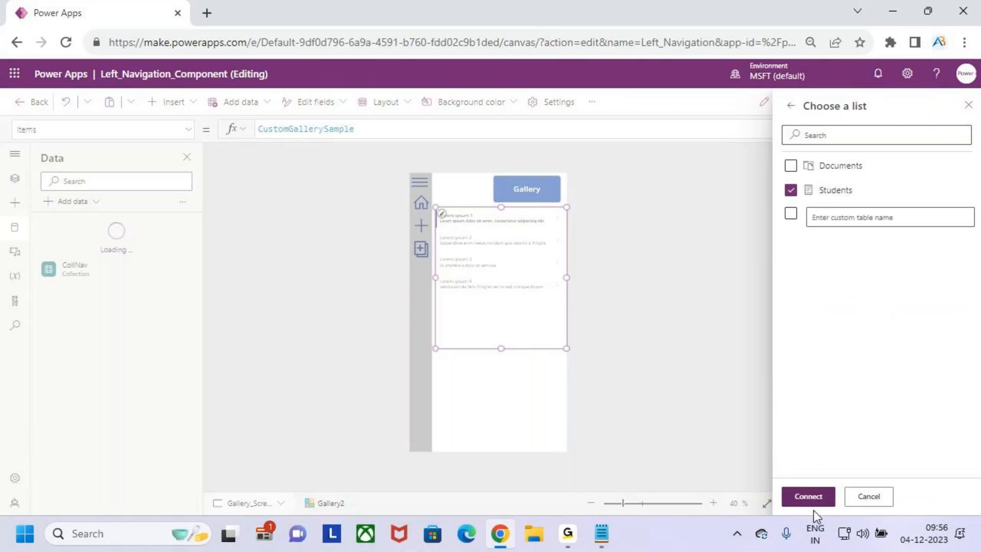
pyautogui.click(809, 497)
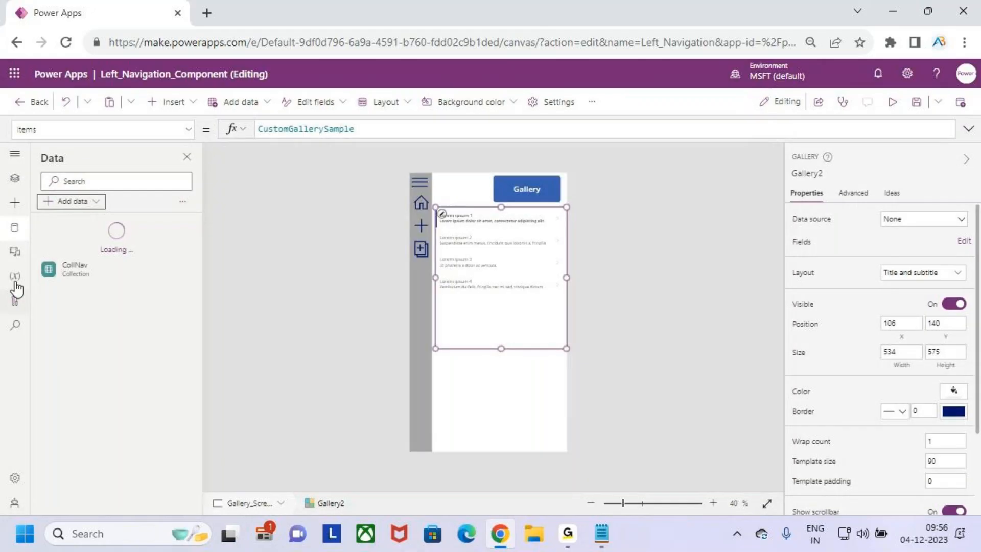
# Step: Set the data source of Gallery2 on Gallery_Screen to the Students list
pyautogui.click(15, 178)
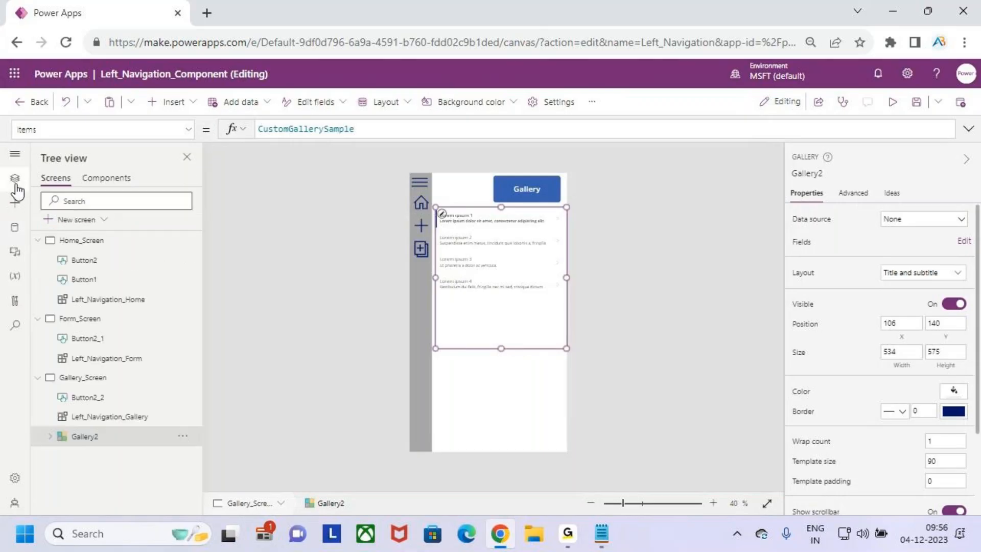
pyautogui.click(929, 221)
pyautogui.click(894, 327)
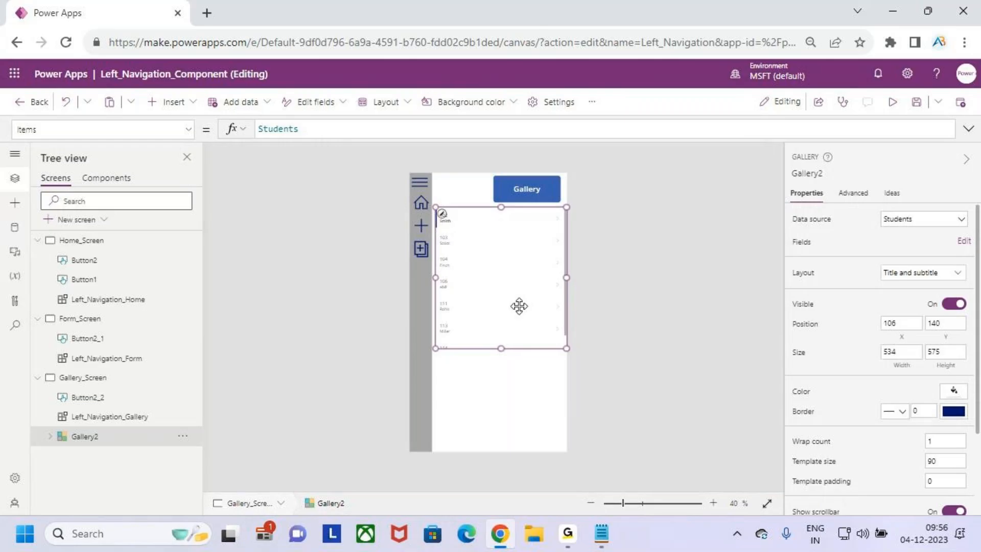
# Step: Set the font size of the gallery's Title2 label to 20
pyautogui.click(445, 221)
pyautogui.click(445, 216)
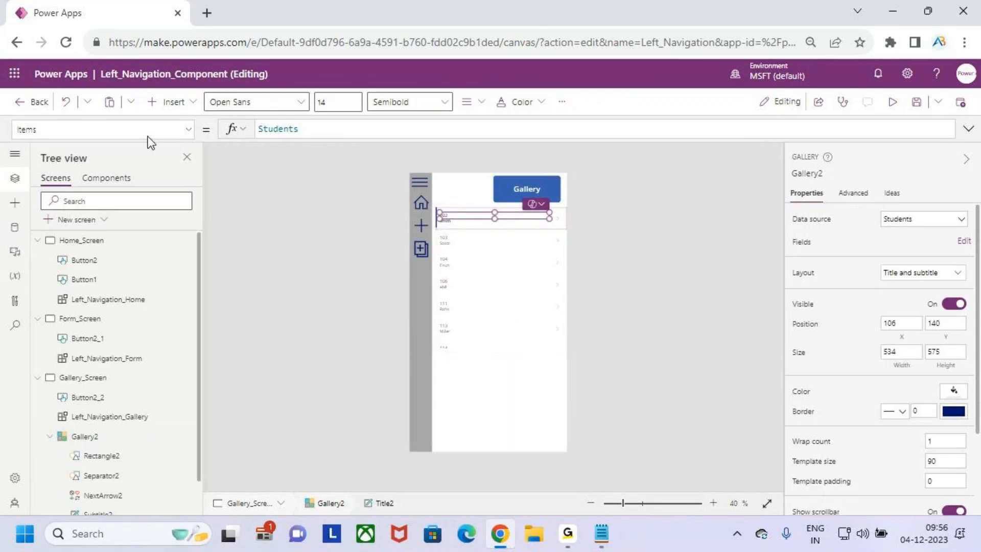
pyautogui.click(340, 102)
pyautogui.write('20')
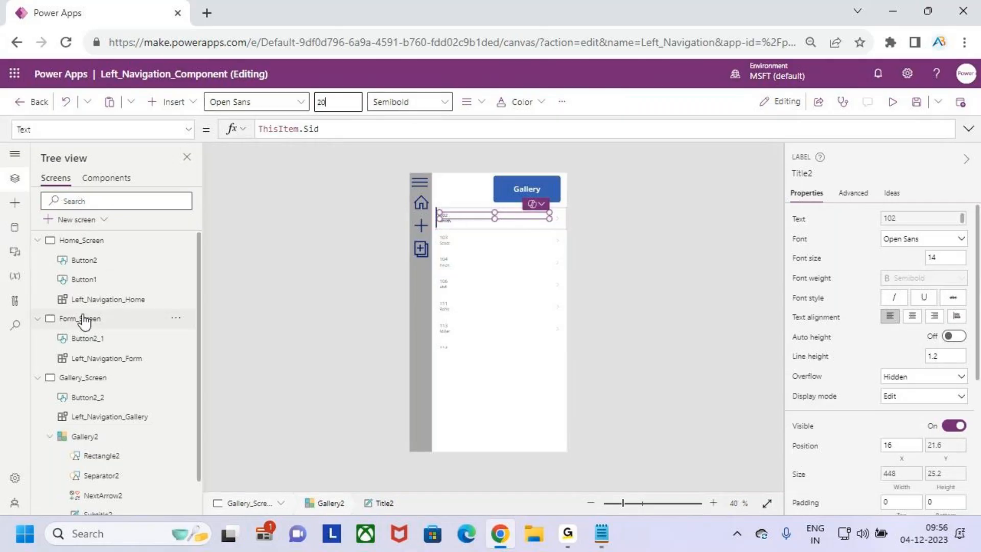
# Step: Set the font size of the gallery's Subtitle2 label to 24
pyautogui.scroll(-1, 87, 324)
pyautogui.click(117, 479)
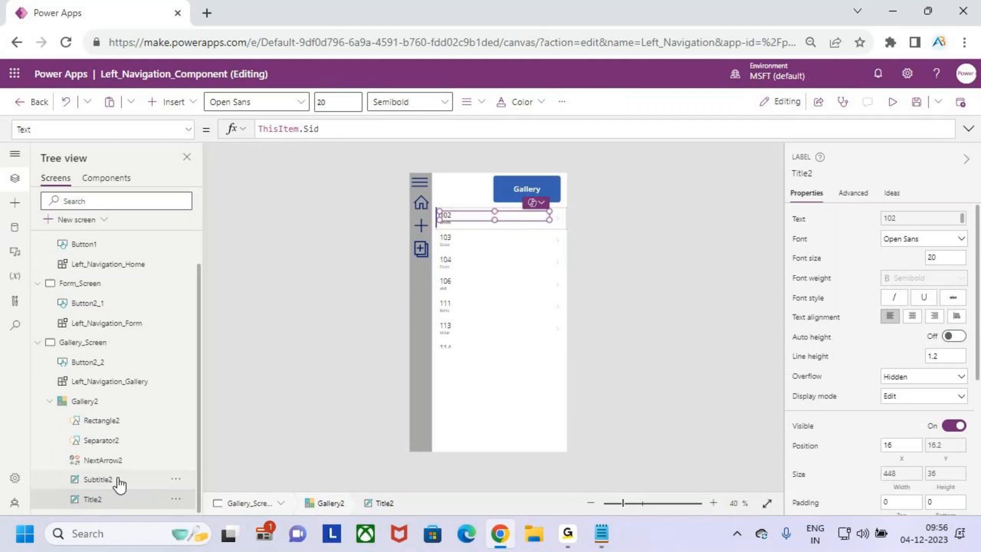
pyautogui.click(119, 483)
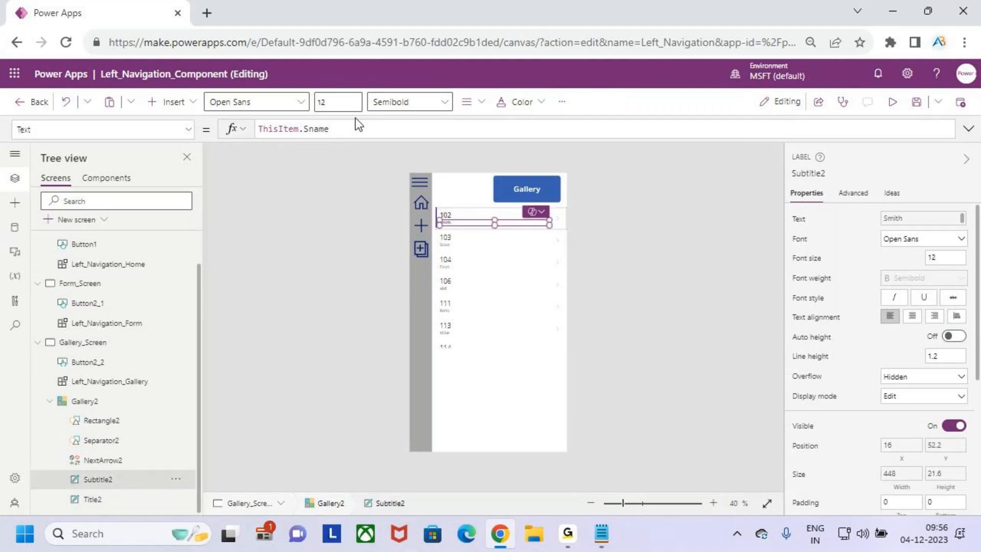
pyautogui.click(334, 102)
pyautogui.press('BackSpace')
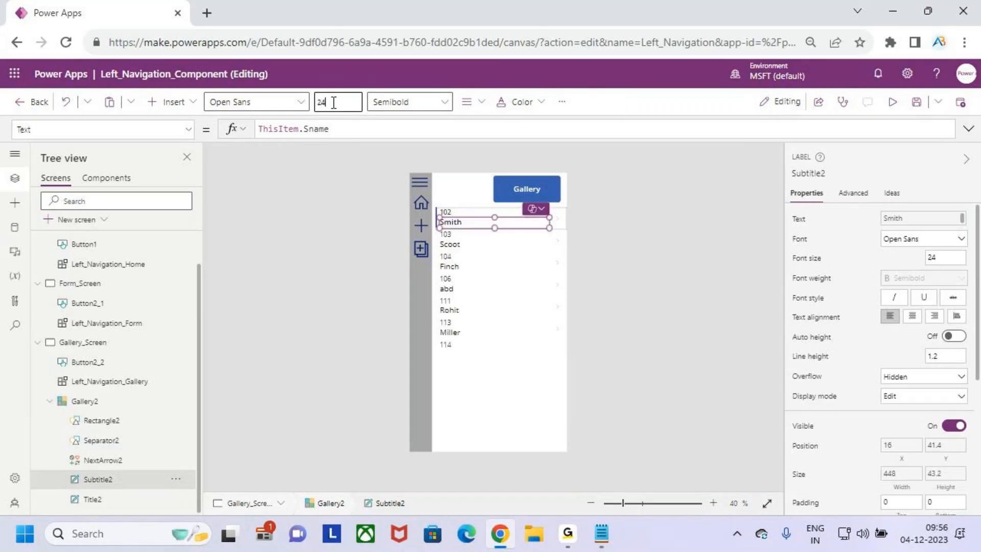
pyautogui.click(492, 394)
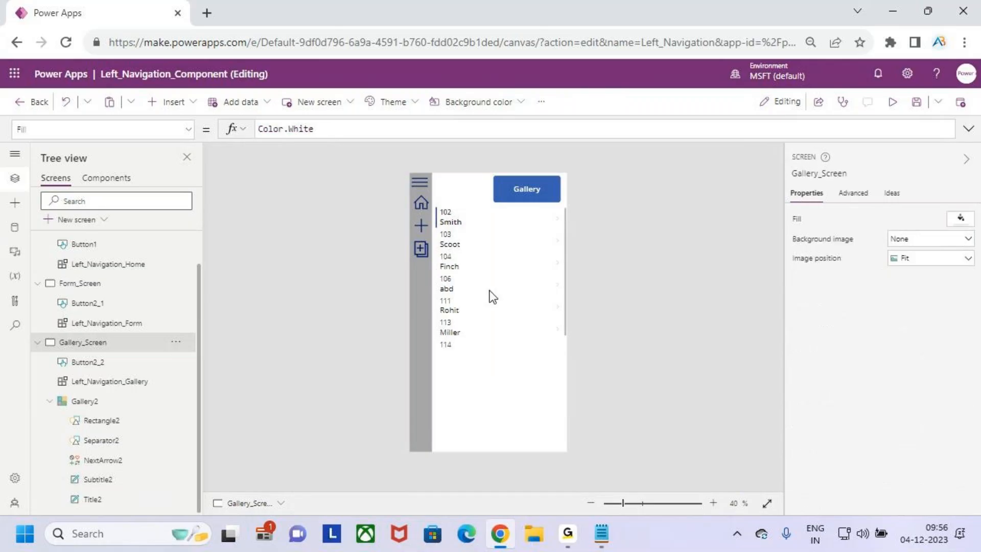
# Step: Set the border thickness of Gallery2 to 2
pyautogui.click(501, 295)
pyautogui.scroll(-2, 898, 359)
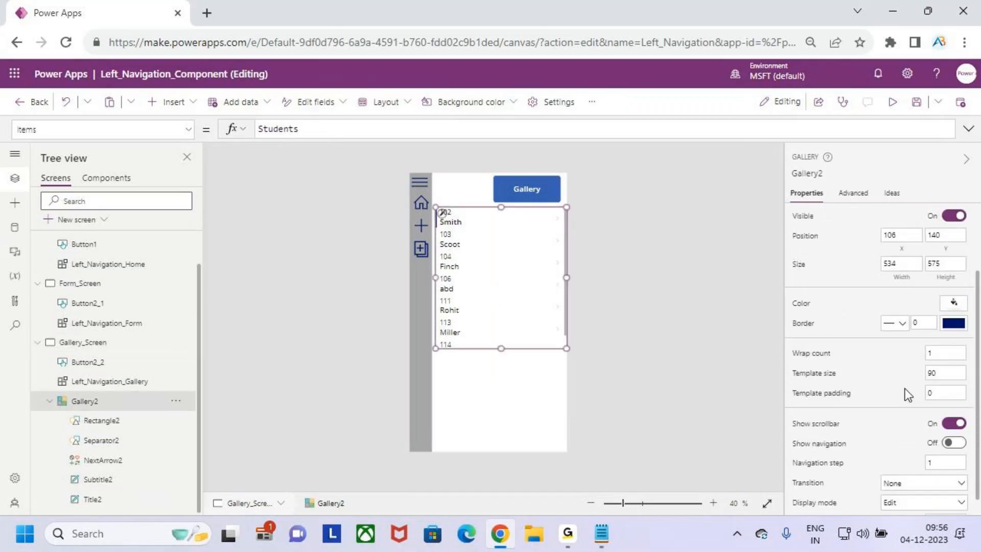
pyautogui.click(929, 304)
pyautogui.write('2')
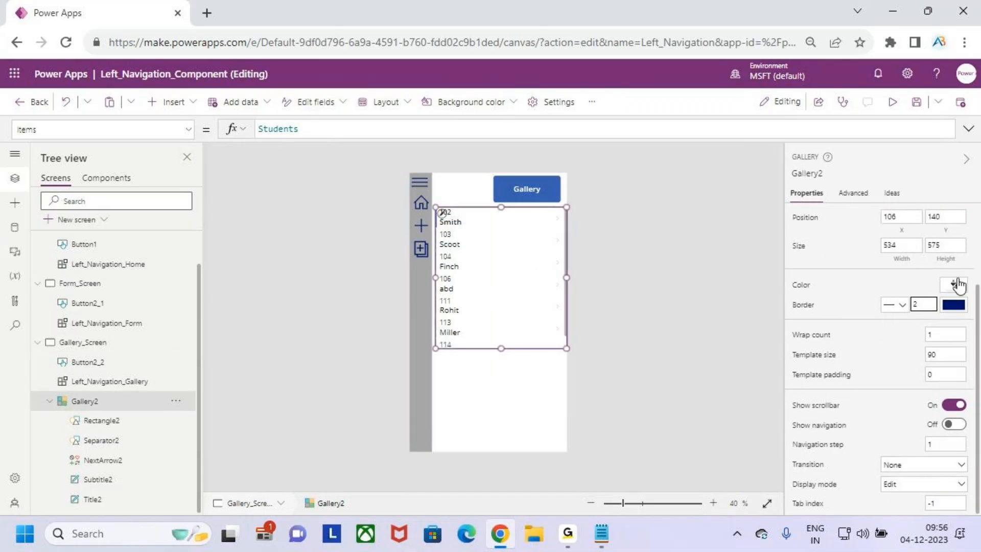
# Step: Save the app and open Gallery_Screen in preview mode
pyautogui.click(528, 392)
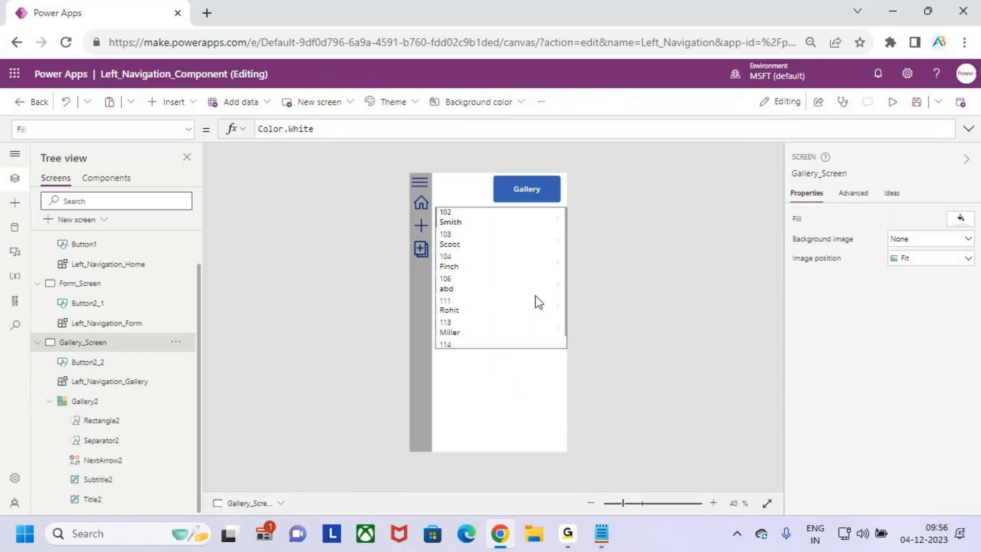
pyautogui.click(913, 106)
pyautogui.click(891, 104)
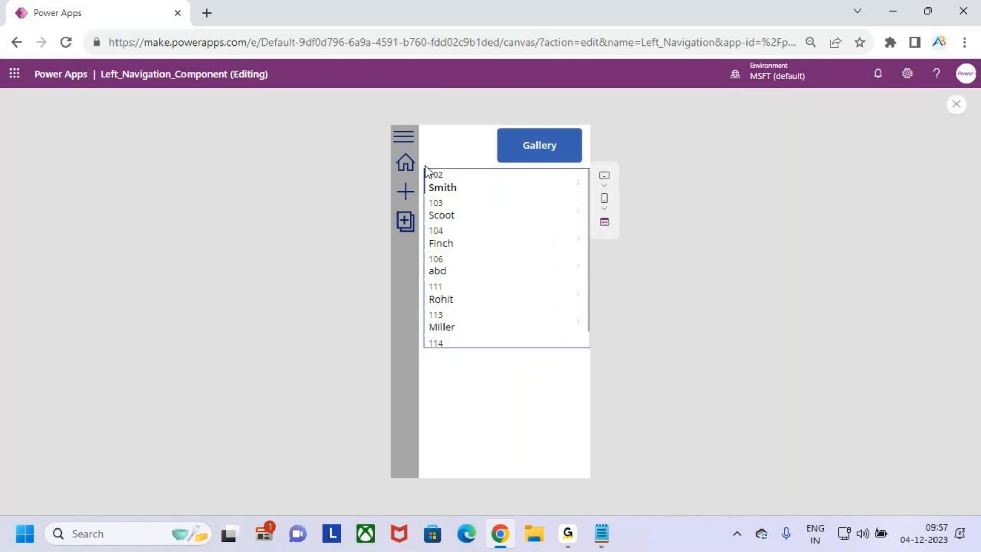
# Step: Test expanding and collapsing the left navigation repeatedly beside the student gallery, and return to editing
pyautogui.click(404, 138)
pyautogui.click(404, 139)
pyautogui.click(404, 139)
pyautogui.click(404, 145)
pyautogui.click(405, 142)
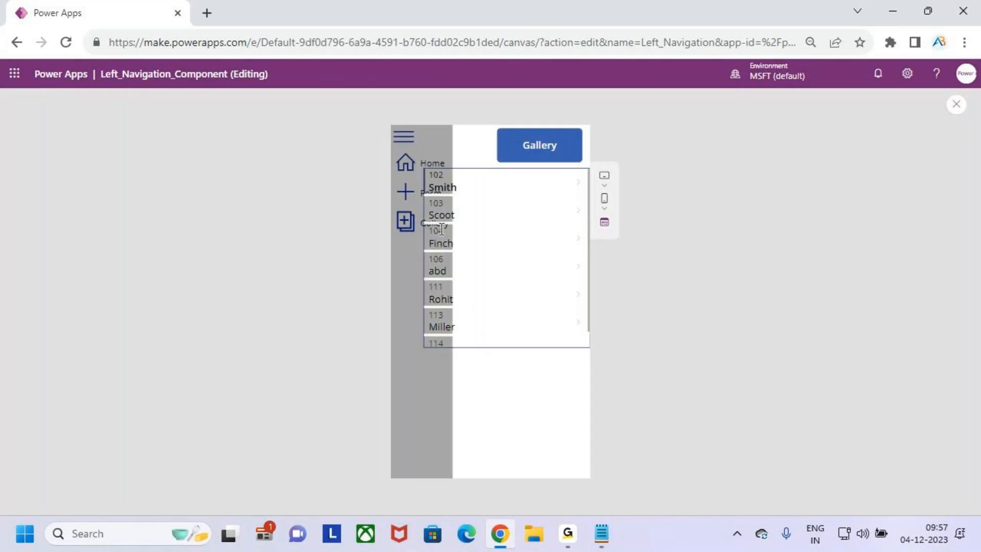
pyautogui.click(403, 137)
pyautogui.click(404, 137)
pyautogui.click(404, 137)
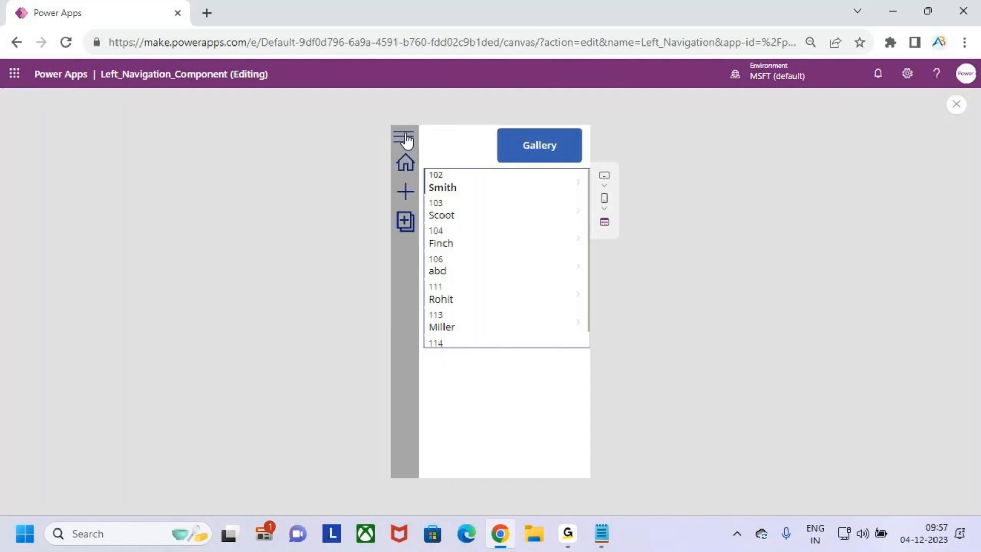
pyautogui.click(408, 142)
pyautogui.click(404, 137)
pyautogui.click(956, 106)
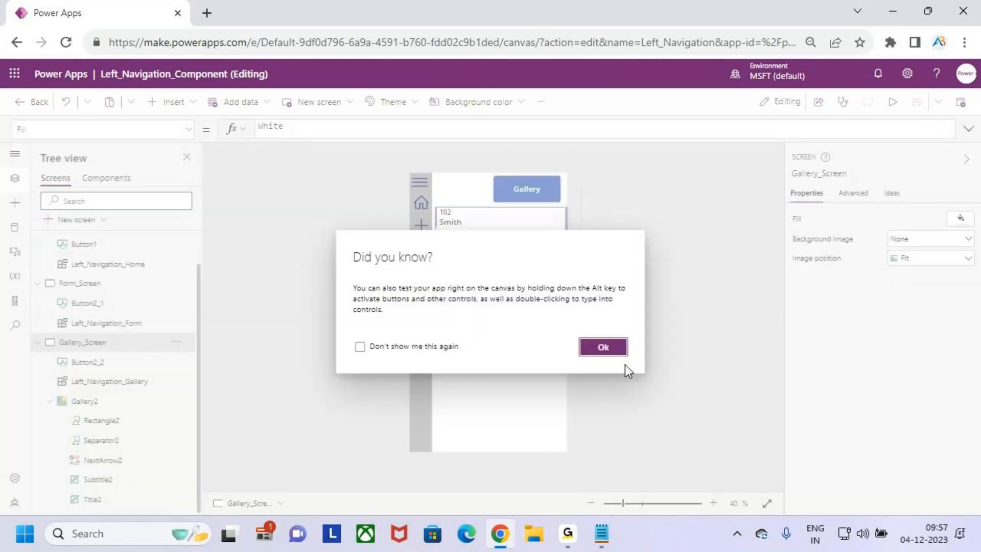
pyautogui.click(606, 346)
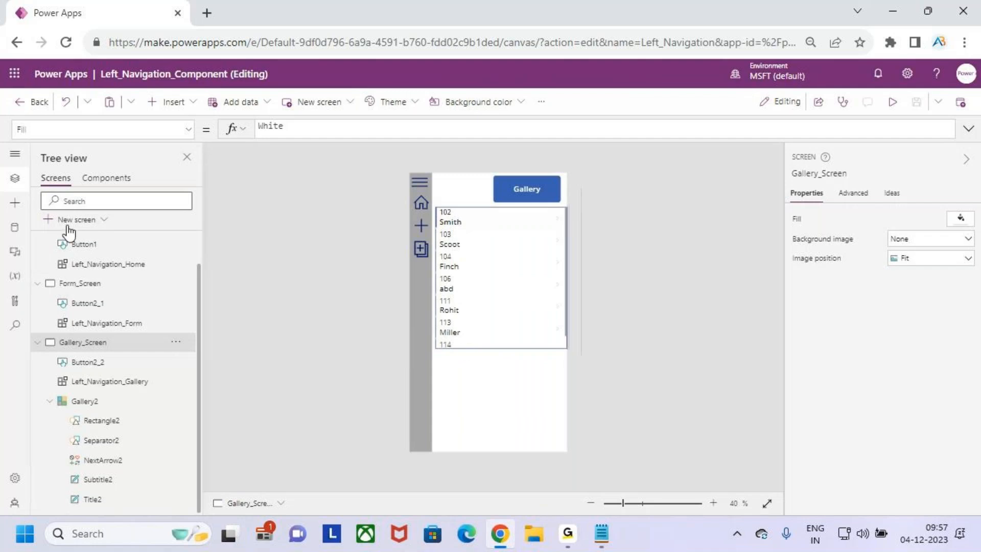
# Step: Add a new screen to the app from the screen templates
pyautogui.click(99, 222)
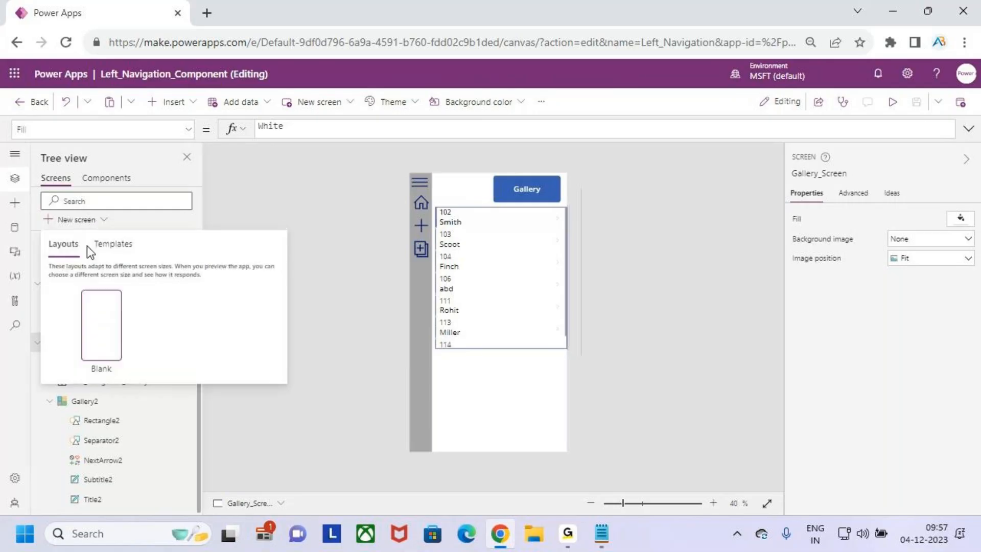
pyautogui.click(113, 245)
pyautogui.click(225, 321)
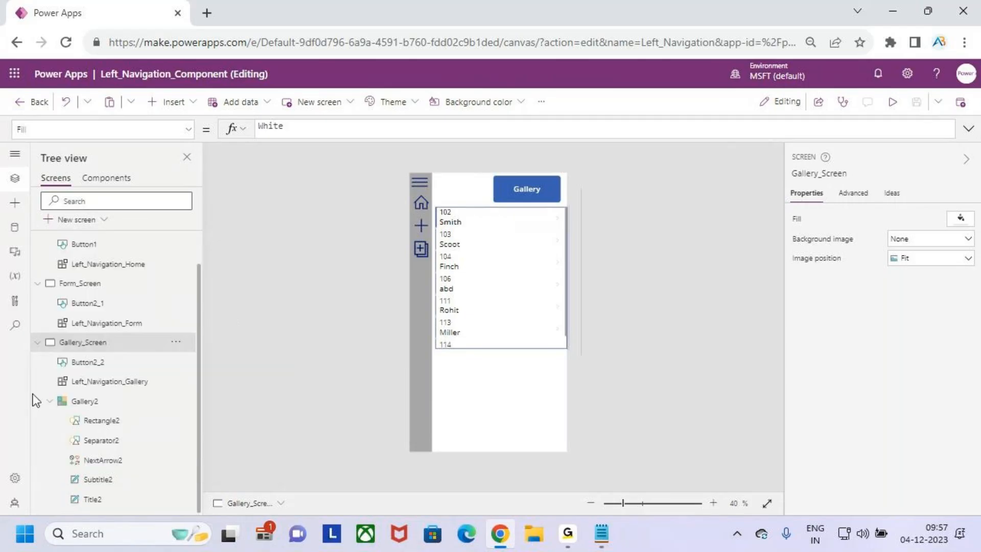
pyautogui.scroll(5, 76, 333)
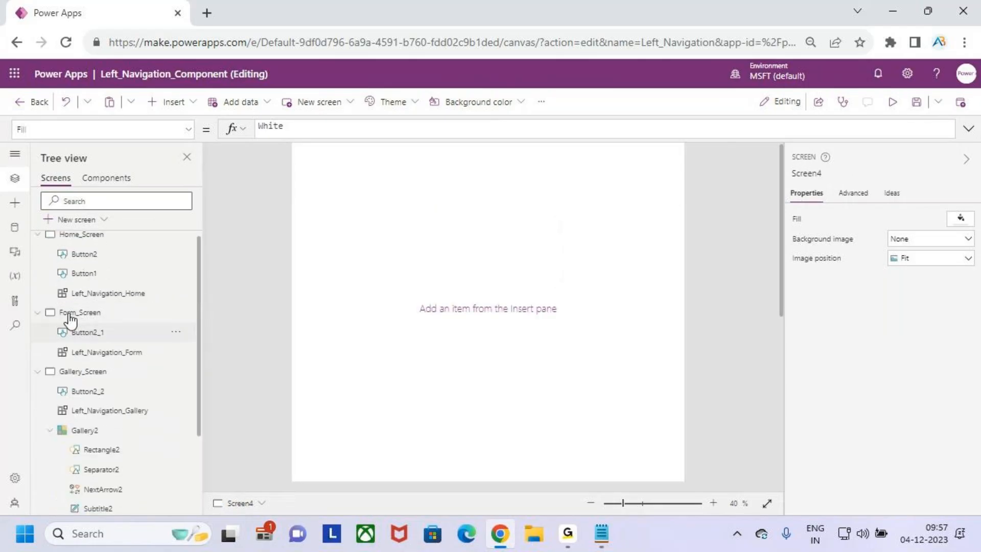
# Step: Collapse the three named screens in the tree and cut the Canvas1 fluid grid out of Screen4
pyautogui.click(37, 242)
pyautogui.click(38, 260)
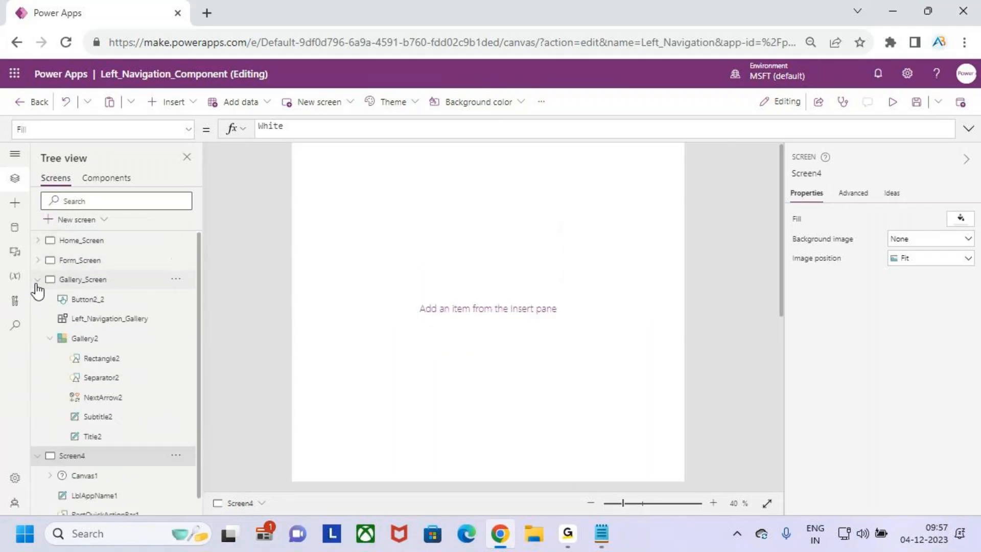
pyautogui.click(37, 279)
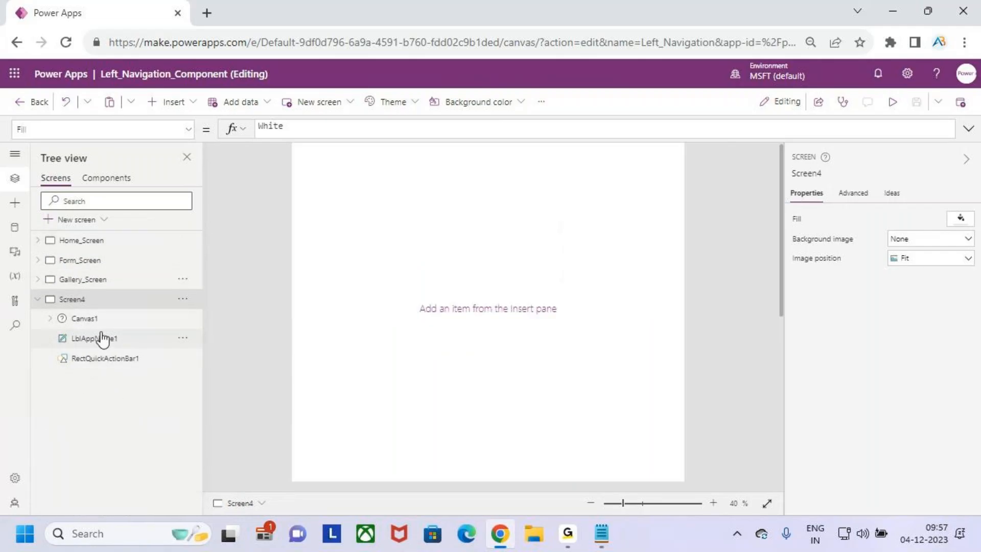
pyautogui.click(105, 324)
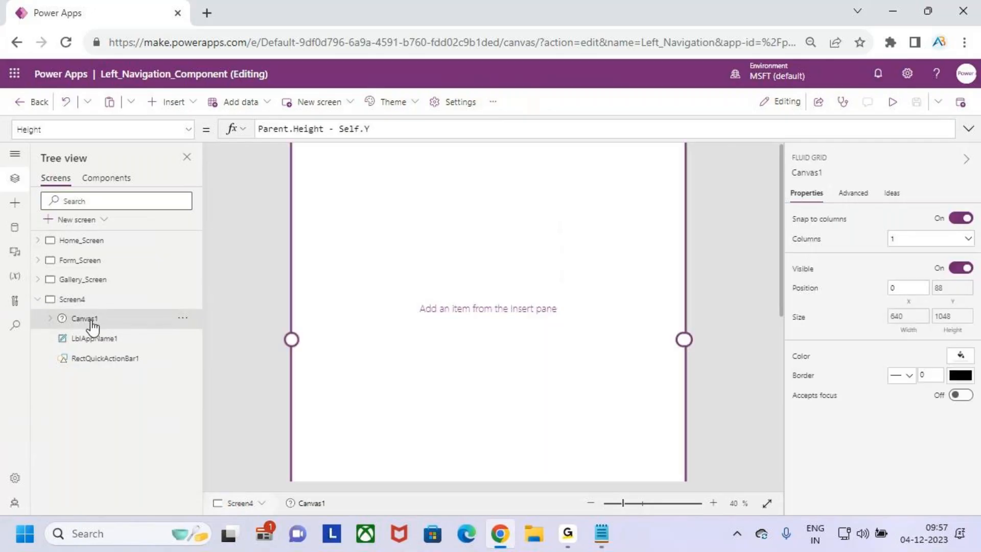
pyautogui.click(378, 303)
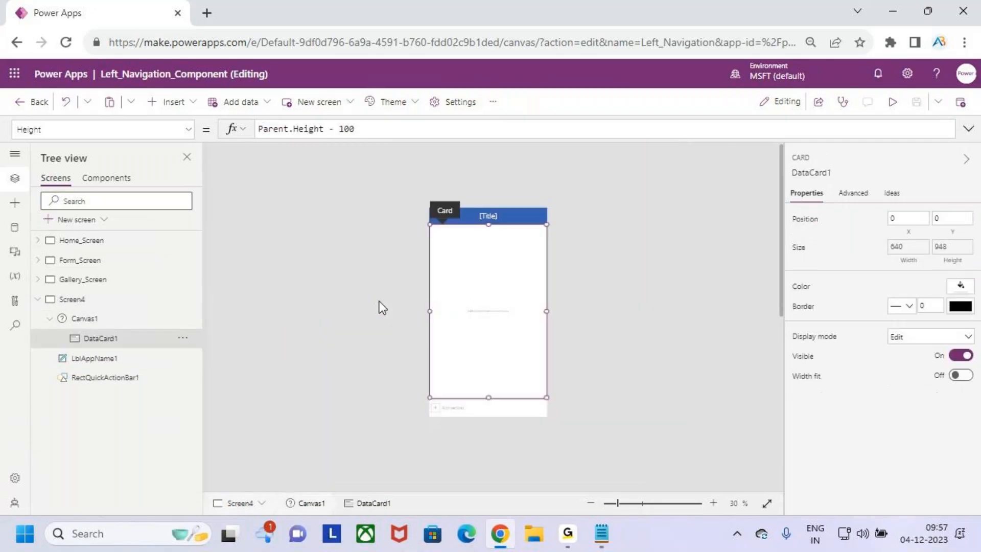
pyautogui.click(93, 319)
pyautogui.click(50, 319)
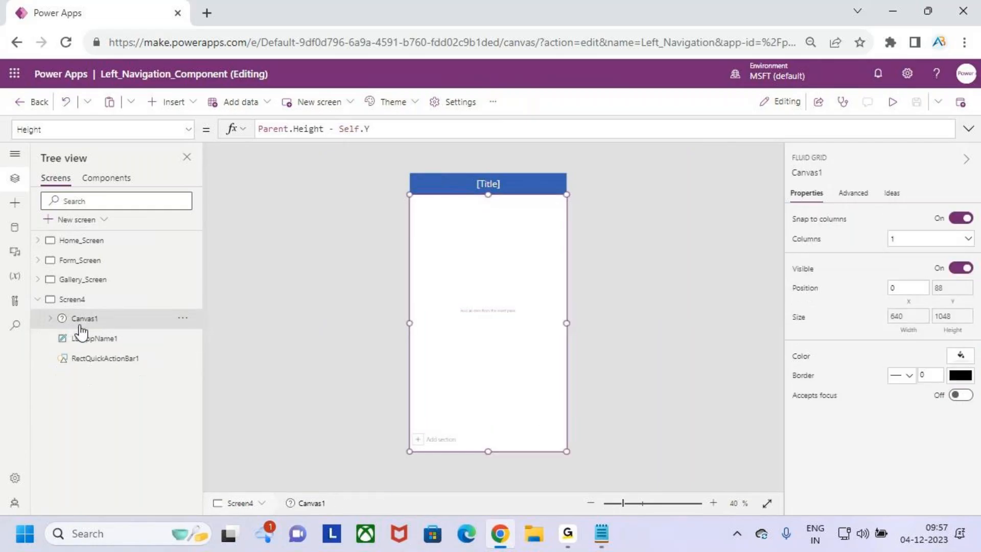
pyautogui.rightClick(105, 323)
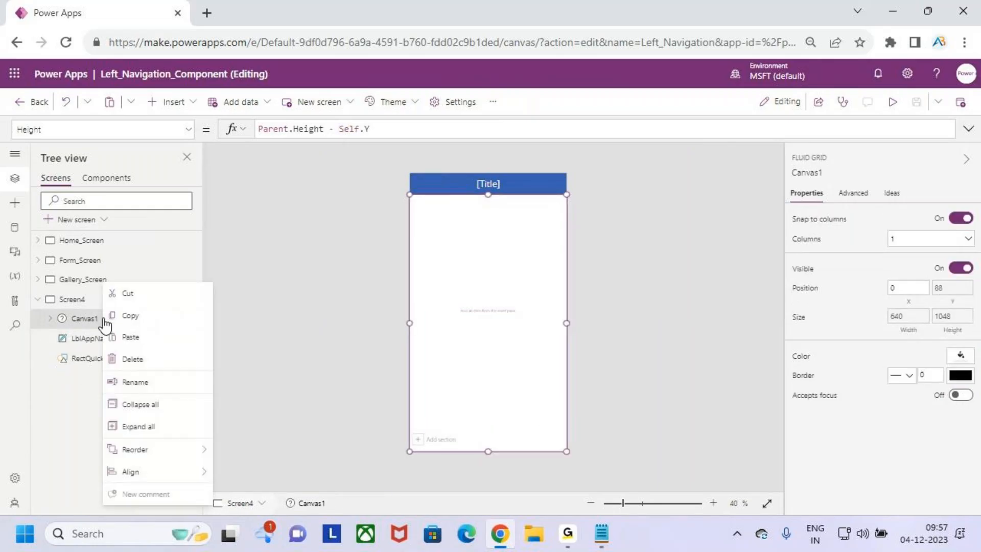
pyautogui.click(147, 297)
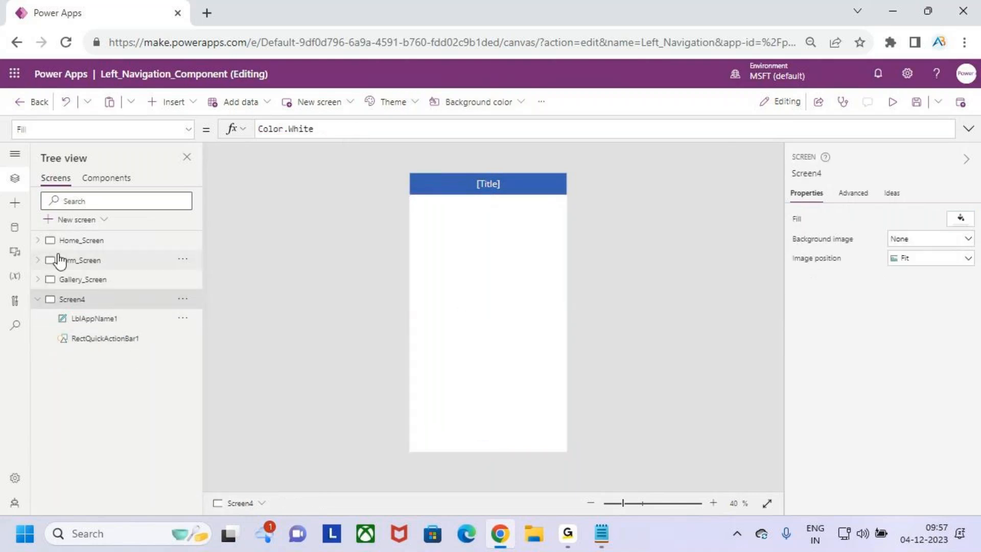
# Step: Paste the cut fluid grid into Gallery_Screen
pyautogui.click(38, 281)
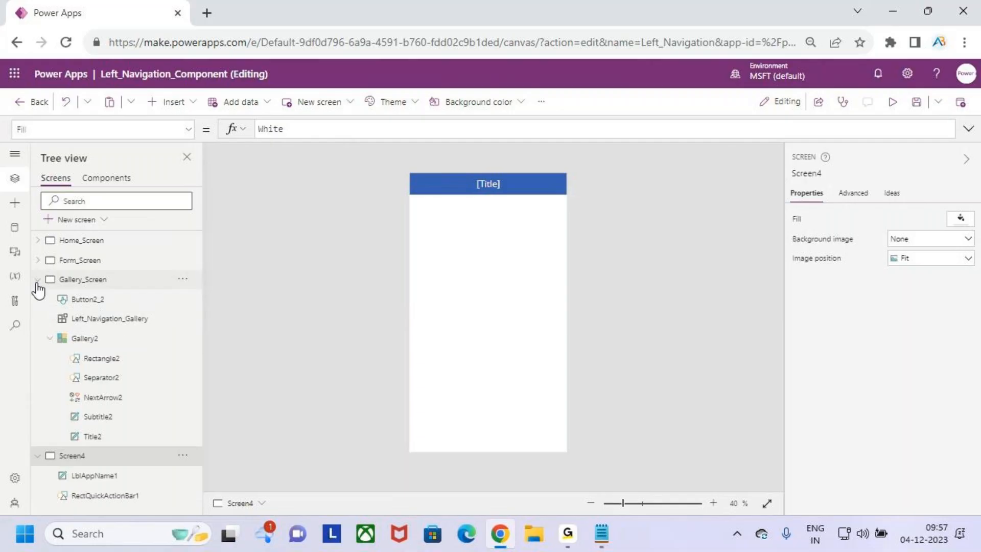
pyautogui.click(104, 282)
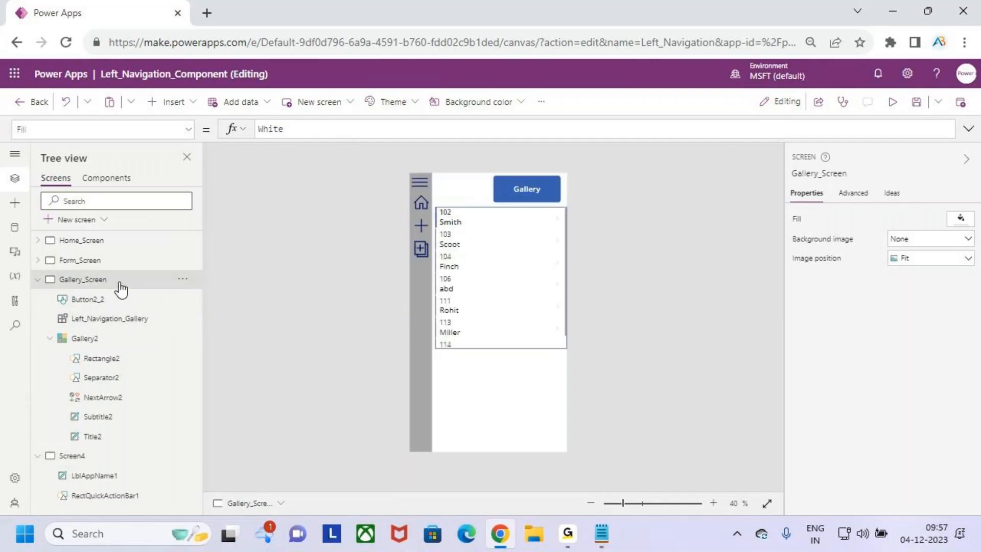
pyautogui.rightClick(138, 281)
pyautogui.click(179, 341)
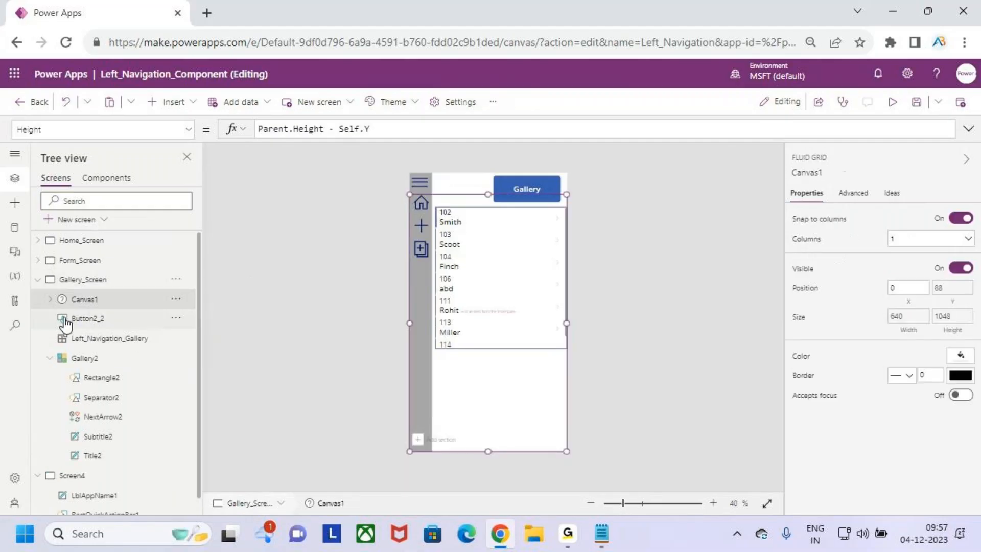
# Step: Paste copies of the fluid grid into Form_Screen and Home_Screen
pyautogui.click(79, 262)
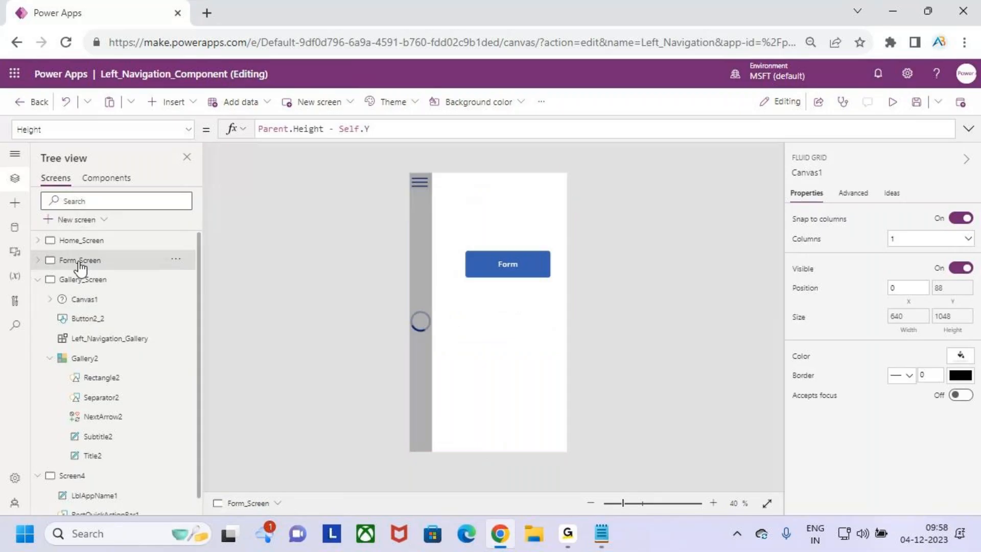
pyautogui.rightClick(94, 266)
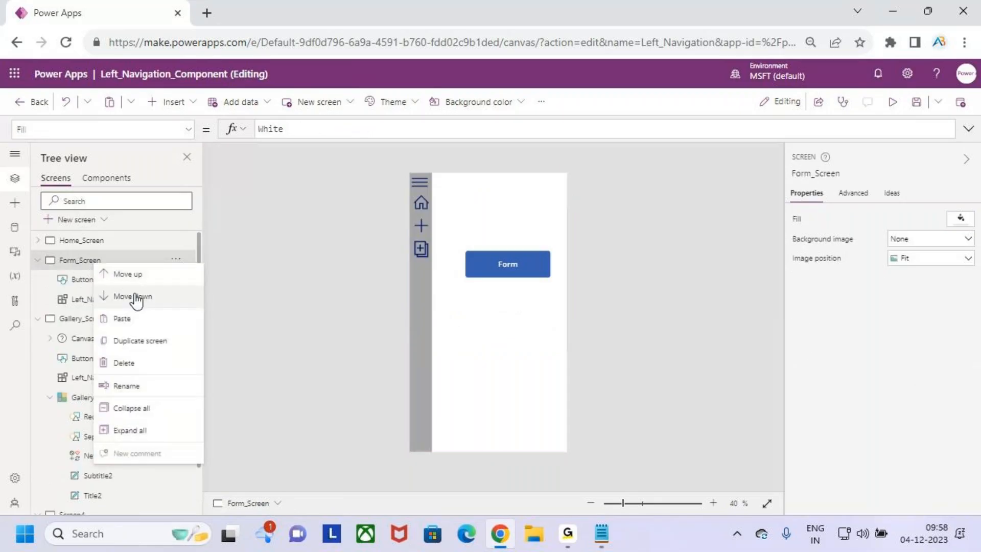
pyautogui.click(145, 322)
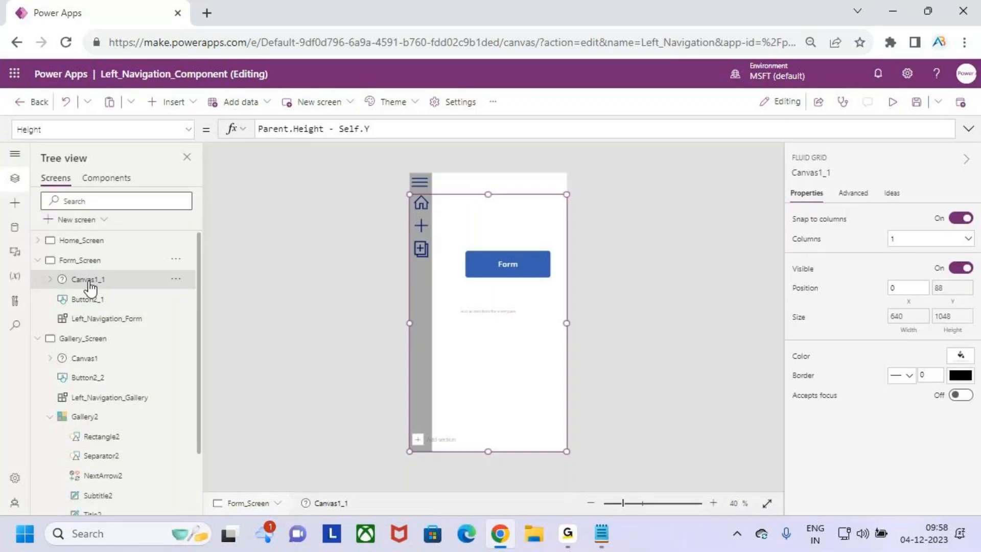
pyautogui.click(88, 241)
pyautogui.rightClick(87, 241)
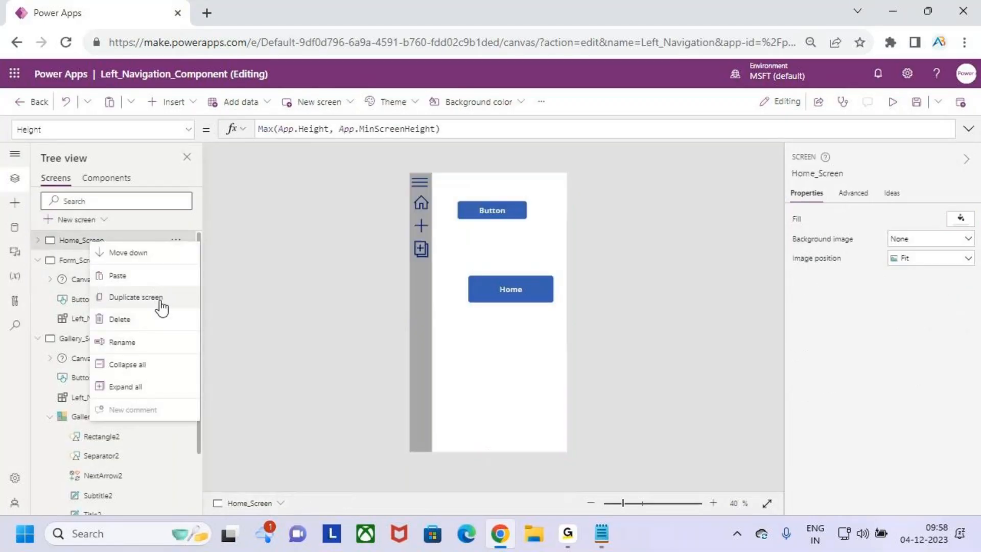
pyautogui.click(139, 278)
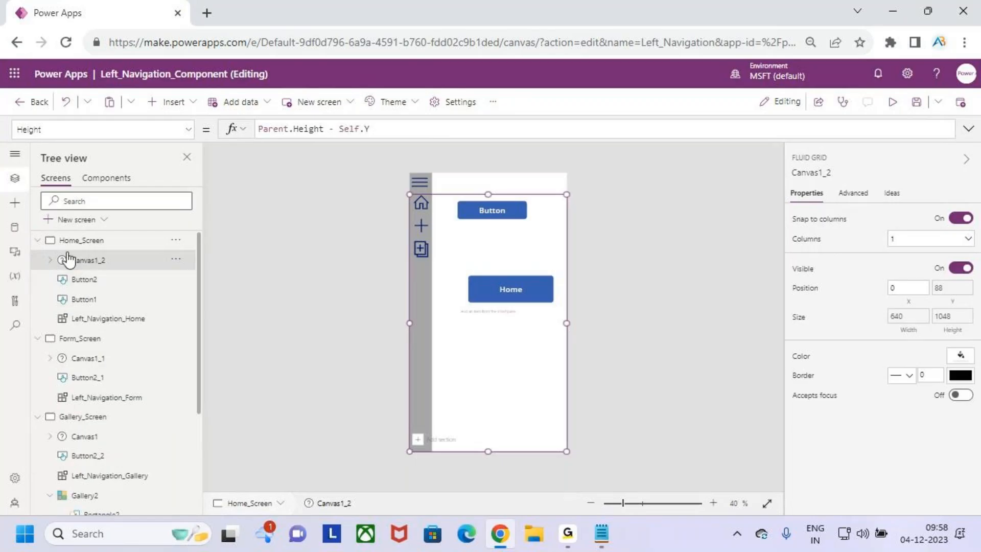
# Step: Collapse the other screens in the tree and delete Screen4
pyautogui.click(38, 240)
pyautogui.click(38, 260)
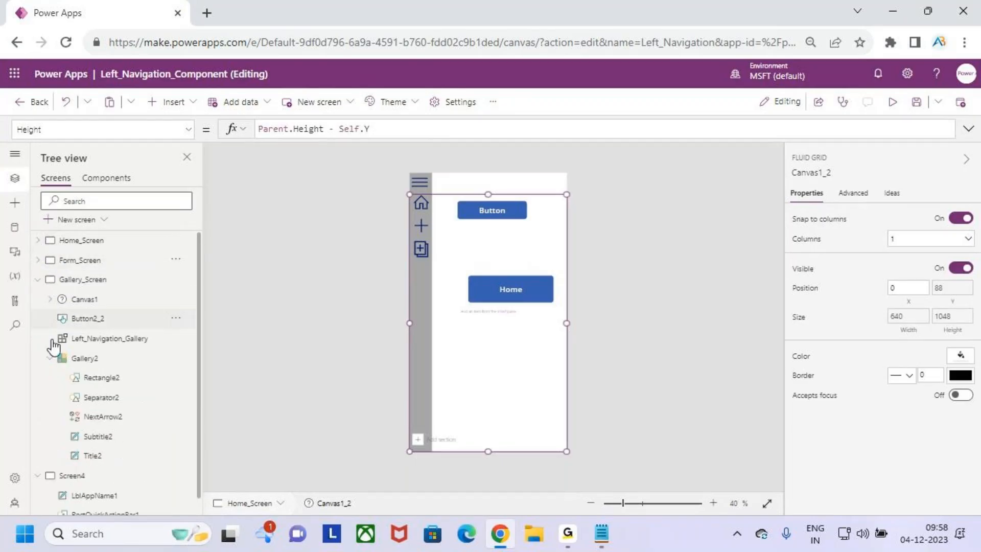
pyautogui.click(38, 280)
pyautogui.click(78, 307)
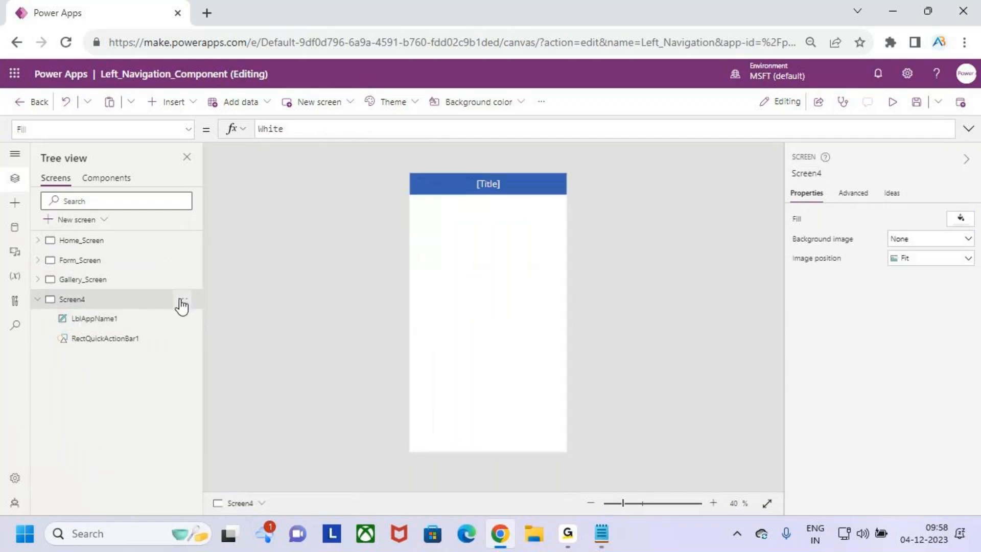
pyautogui.click(182, 300)
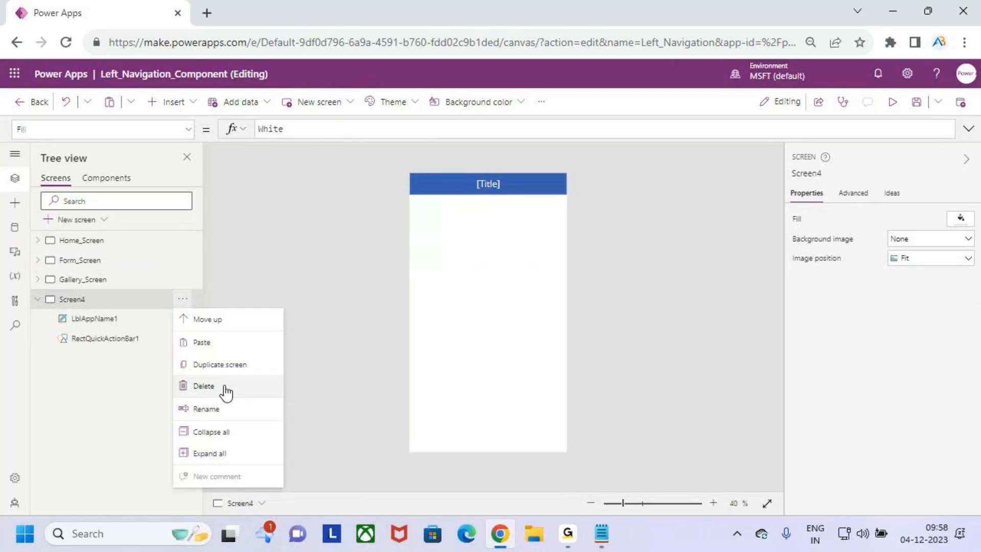
pyautogui.click(225, 387)
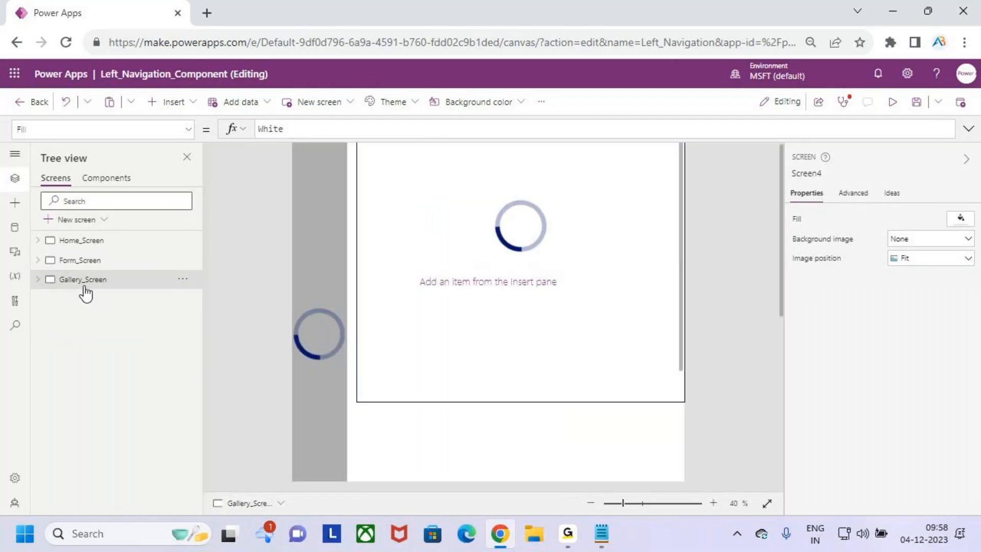
# Step: Expand Gallery_Screen in the tree and select its Canvas1 fluid grid
pyautogui.click(81, 262)
pyautogui.click(87, 280)
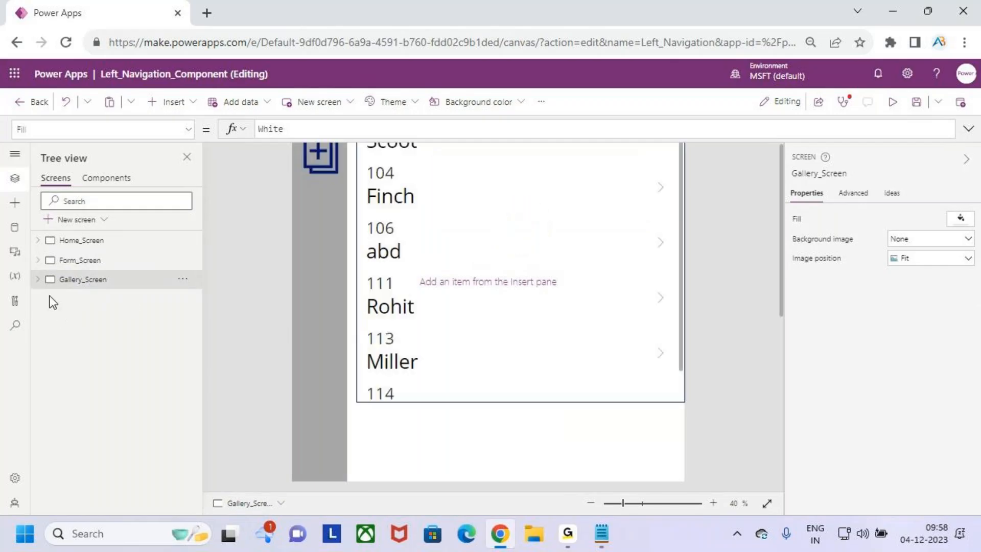
pyautogui.click(38, 280)
pyautogui.click(91, 304)
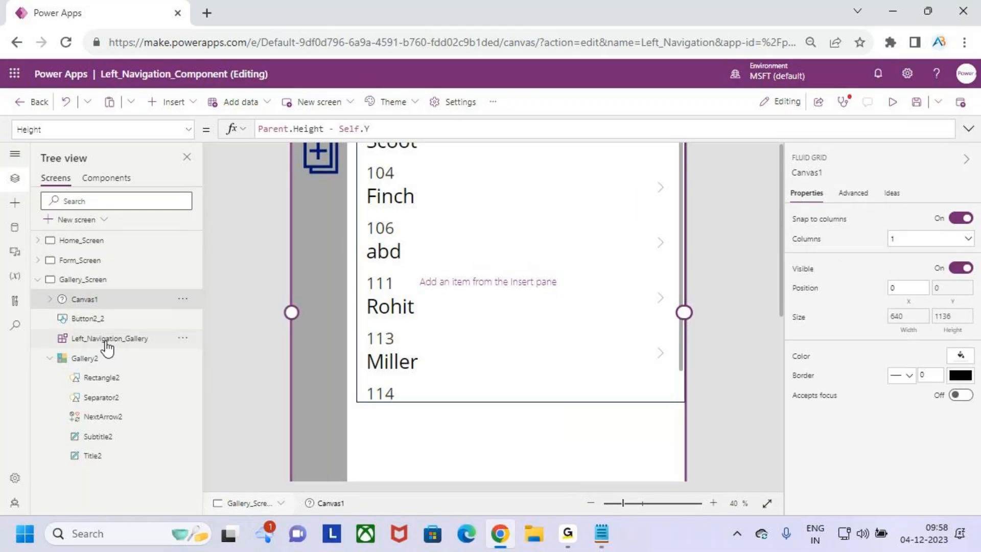
# Step: Examine how the area of Canvas1 lies over the left navigation and the gallery on Gallery_Screen
pyautogui.hotkey('ctrl', '2')
pyautogui.moveTo(80, 361); pyautogui.dragTo(101, 334)
pyautogui.press('Escape')
pyautogui.scroll(-2, 487, 338)
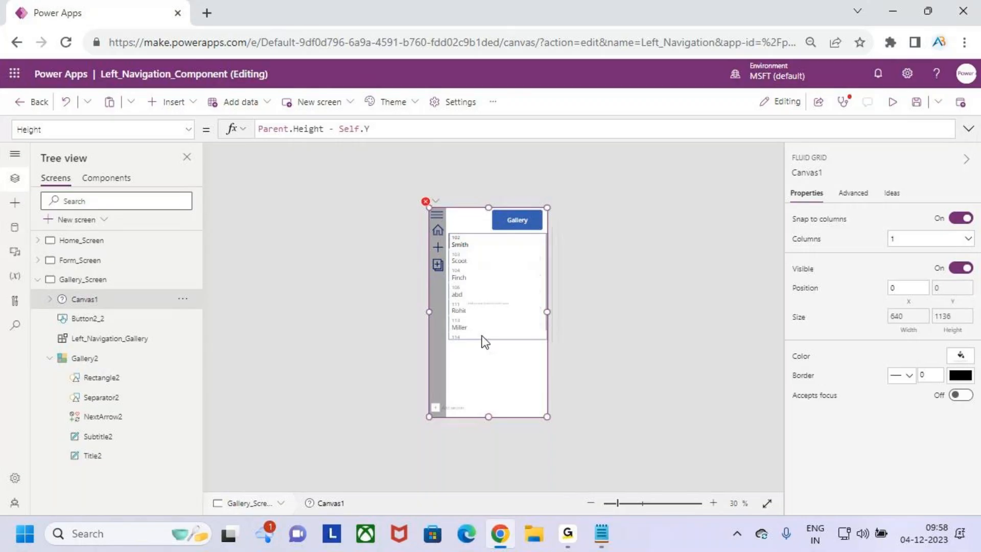
pyautogui.scroll(2, 488, 343)
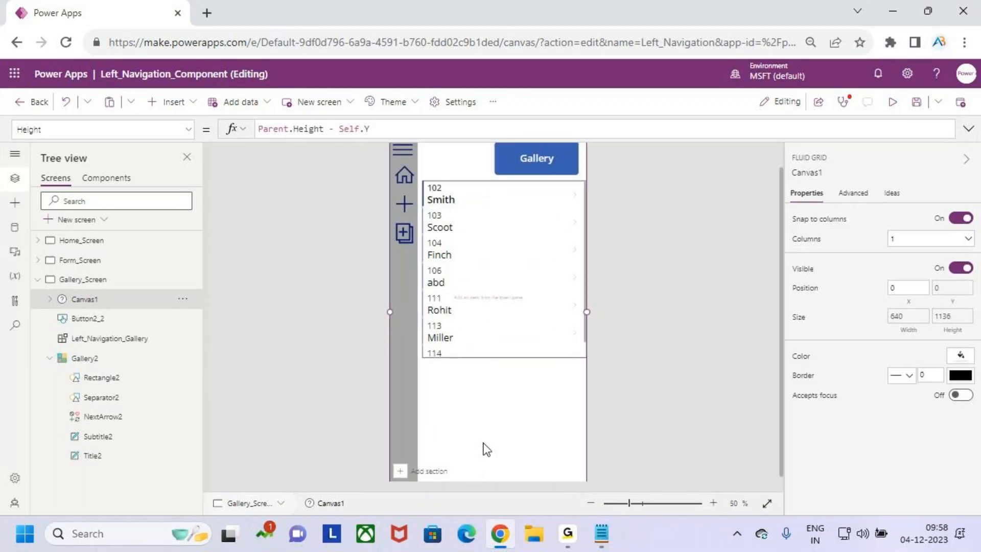
pyautogui.click(496, 429)
pyautogui.click(111, 305)
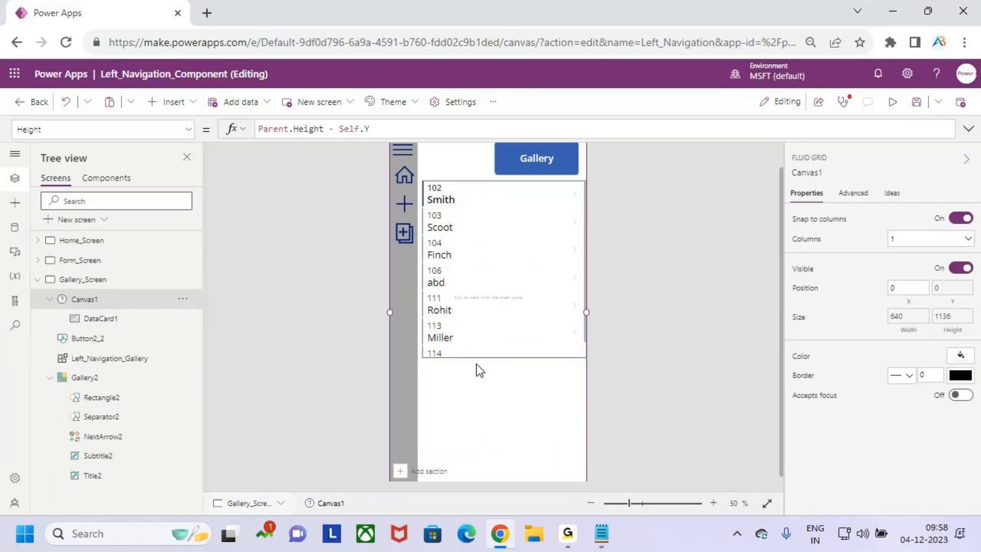
pyautogui.scroll(-1, 467, 340)
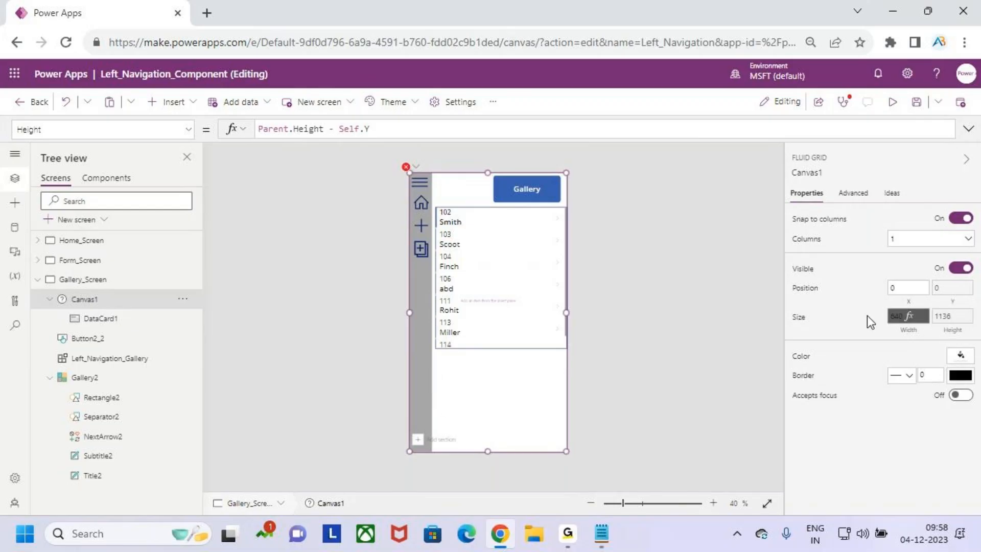
pyautogui.hotkey('ctrl', '2')
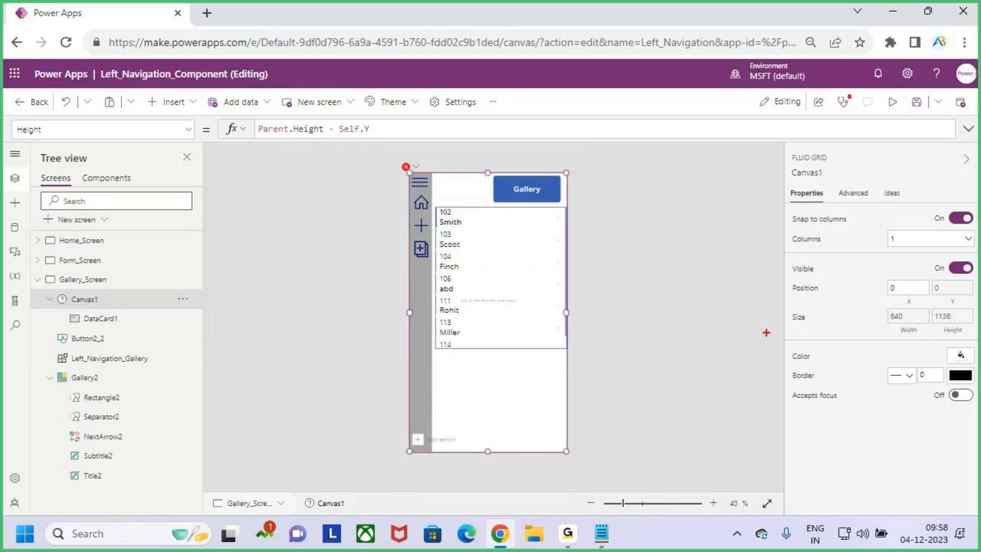
pyautogui.moveTo(434, 386); pyautogui.dragTo(436, 422)
pyautogui.press('Escape')
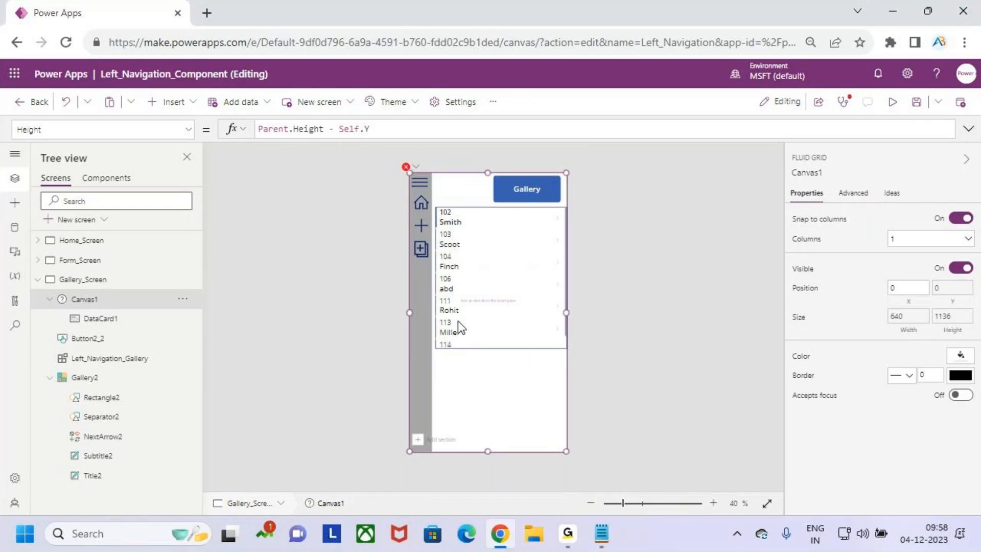
# Step: Set the X property of Canvas1 on Gallery_Screen to the formula Left_Navigation_Gallery.Width + 5
pyautogui.click(907, 291)
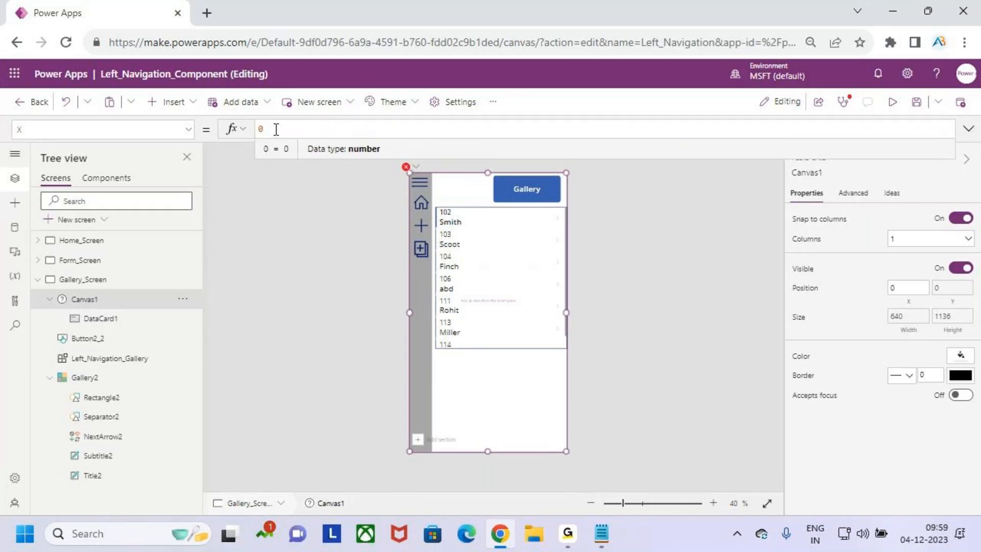
pyautogui.write('lef')
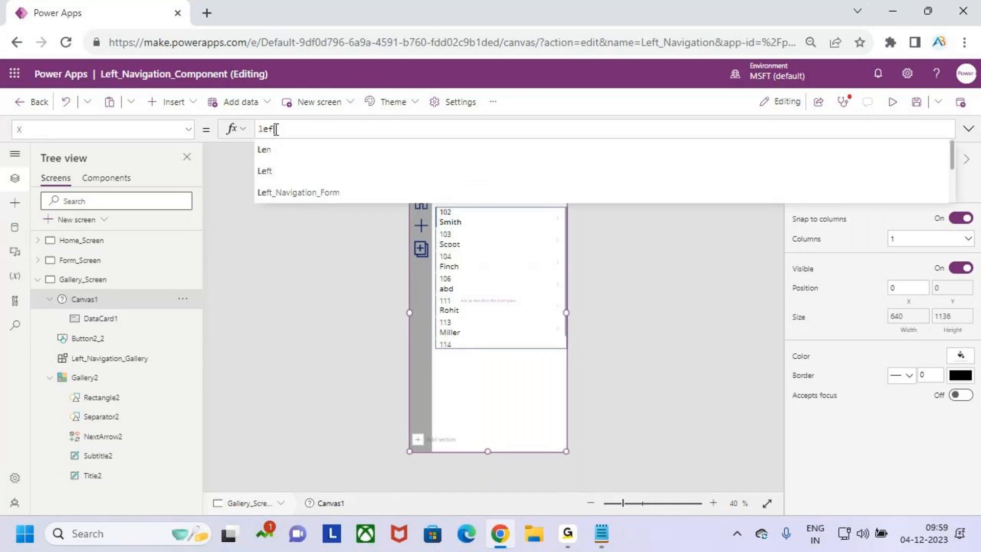
pyautogui.press('Down')
pyautogui.press('Down')
pyautogui.press('Down')
pyautogui.press('Down')
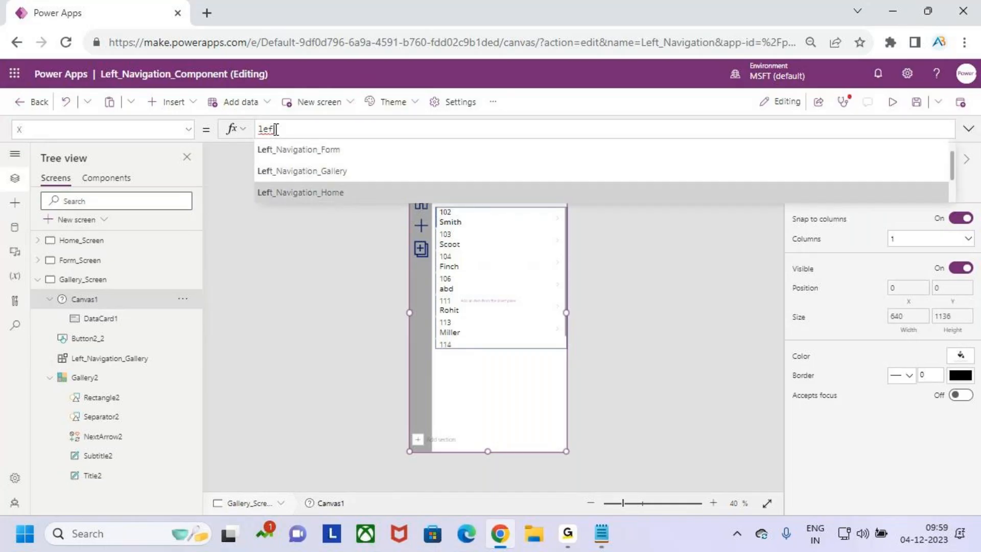
pyautogui.press('Up')
pyautogui.press('Return')
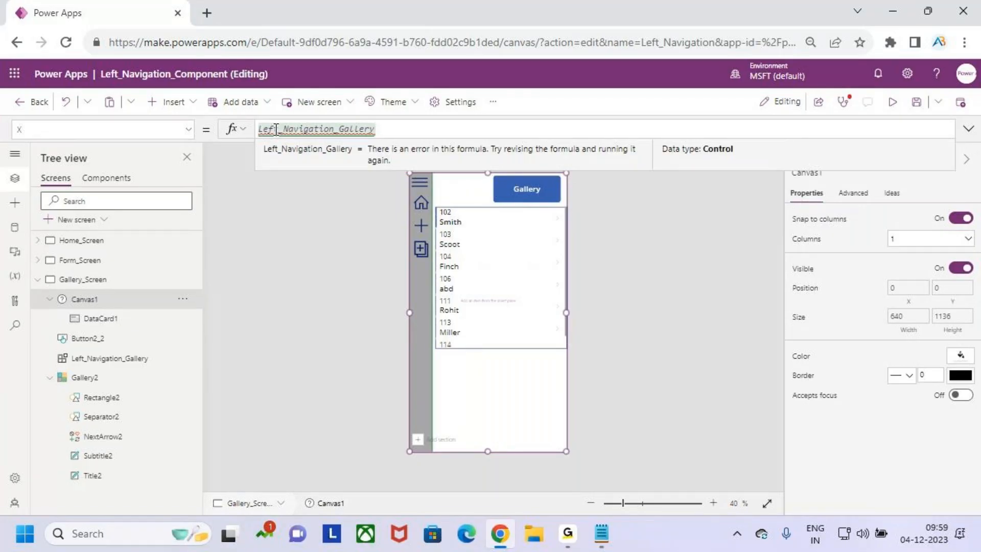
pyautogui.write('.with')
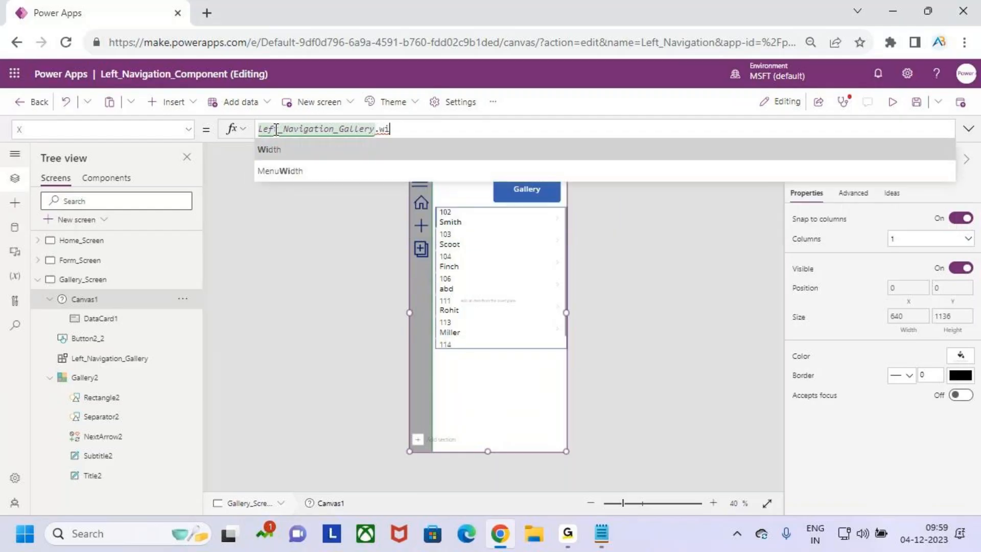
pyautogui.press('Tab')
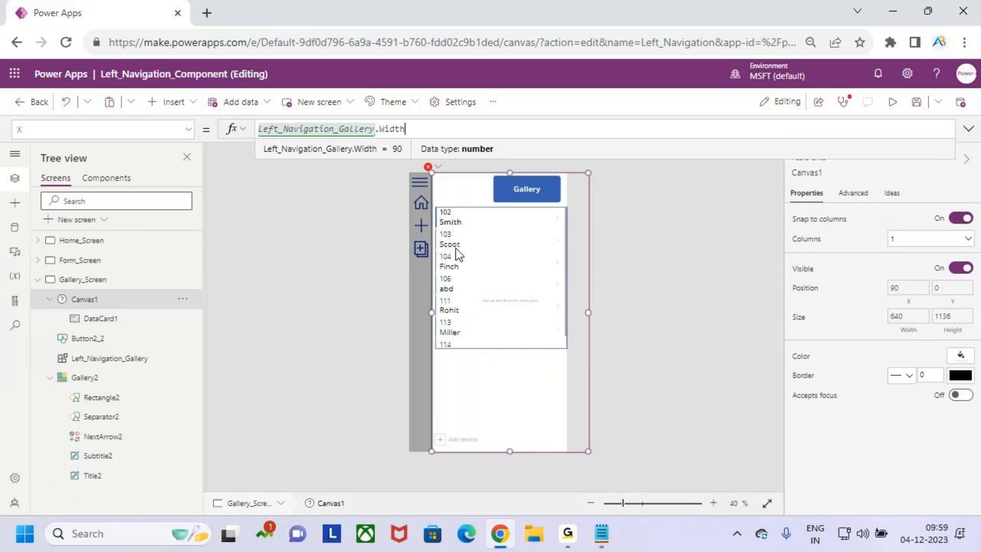
pyautogui.click(421, 131)
pyautogui.write('5')
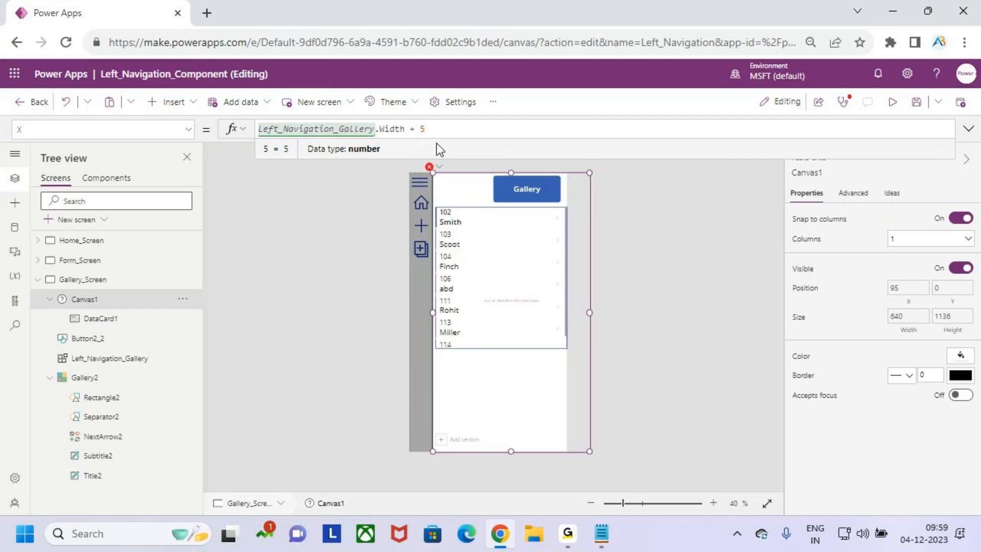
pyautogui.moveTo(440, 169)
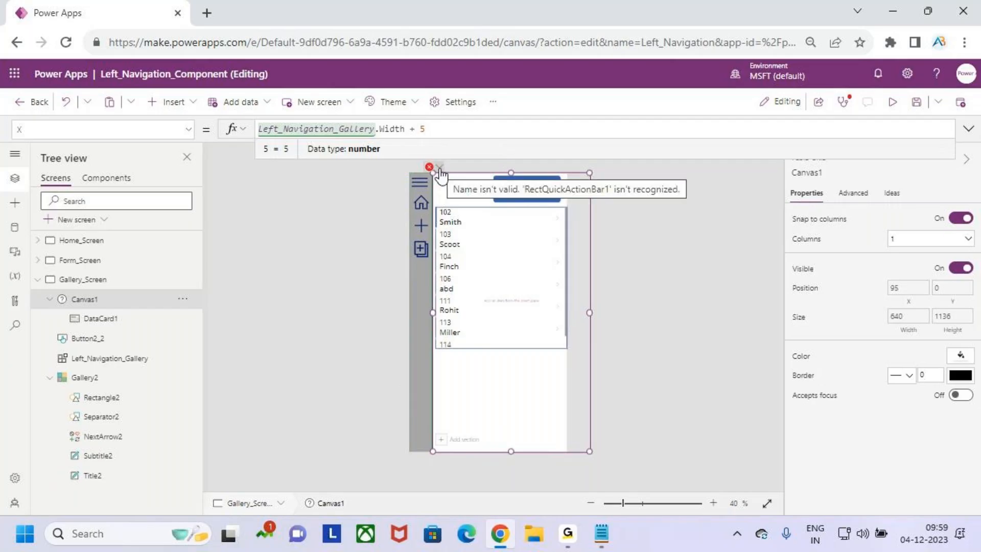
# Step: Clear the invalid RectQuickActionBar1 formula from the Y property of Canvas1 on Gallery_Screen
pyautogui.click(441, 173)
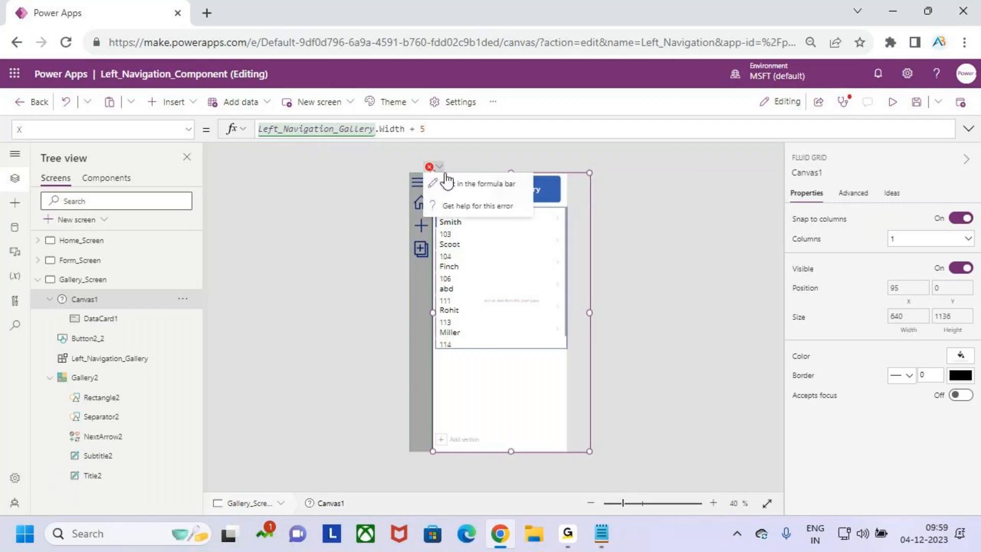
pyautogui.click(460, 183)
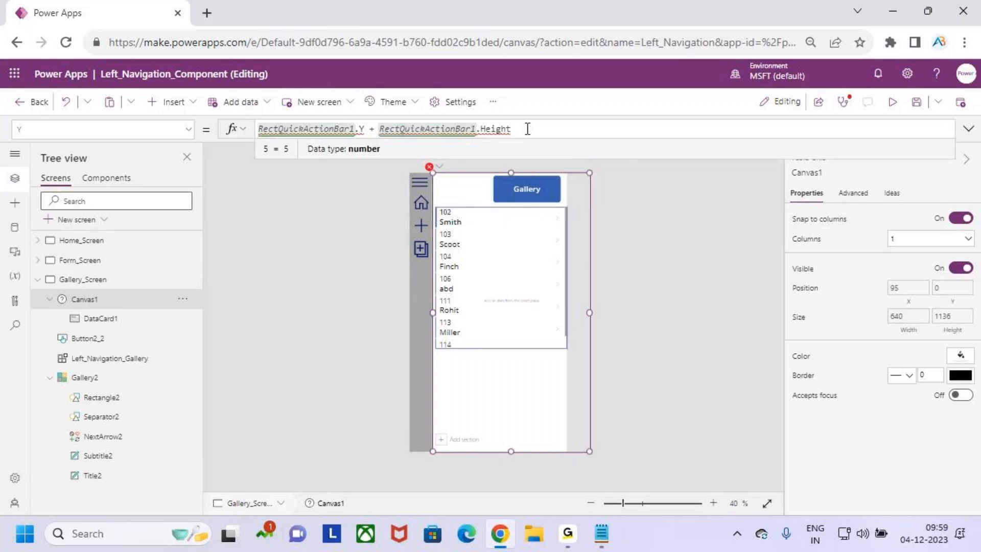
pyautogui.hotkey('ctrl', 'a')
pyautogui.press('BackSpace')
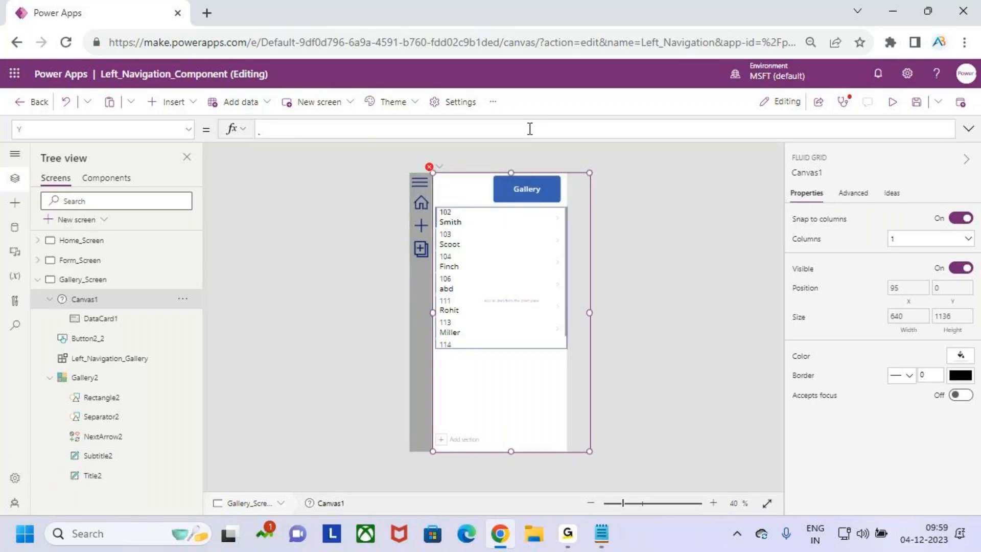
pyautogui.click(503, 383)
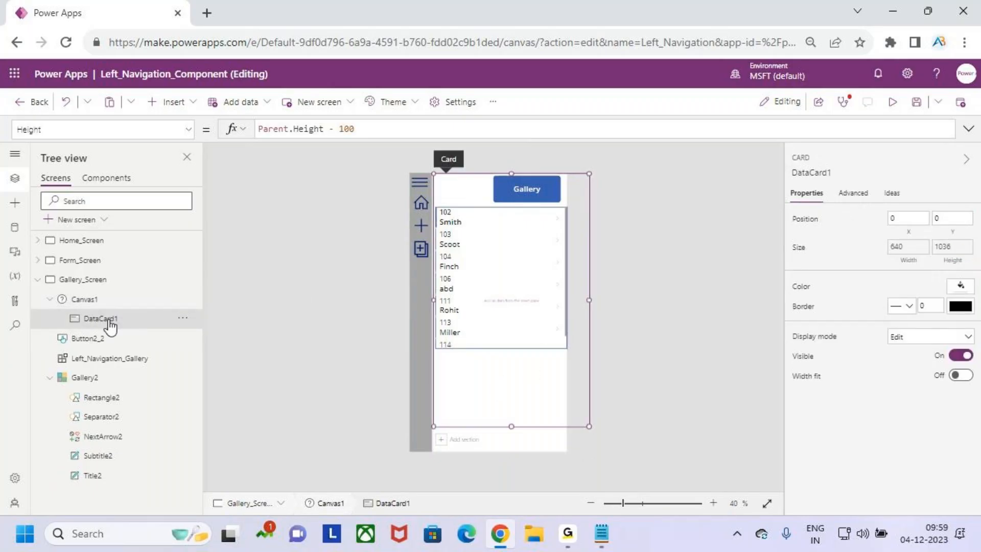
# Step: Set the Width property of DataCard1 inside Canvas1 to the formula Parent.Width-Left_Navigation_Gallery.Width
pyautogui.click(91, 302)
pyautogui.click(81, 321)
pyautogui.click(72, 300)
pyautogui.click(92, 321)
pyautogui.click(908, 247)
pyautogui.moveTo(327, 131); pyautogui.dragTo(259, 129)
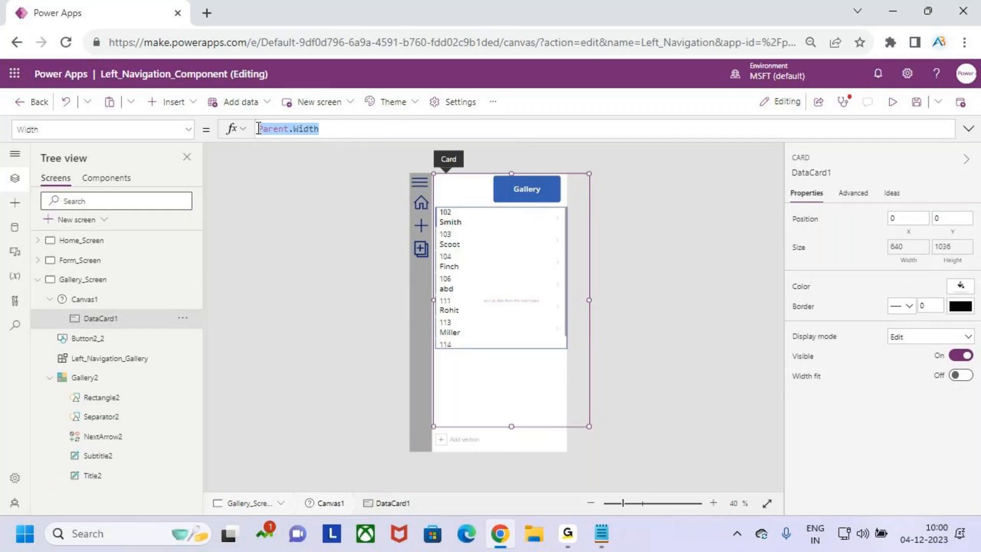
pyautogui.press('BackSpace')
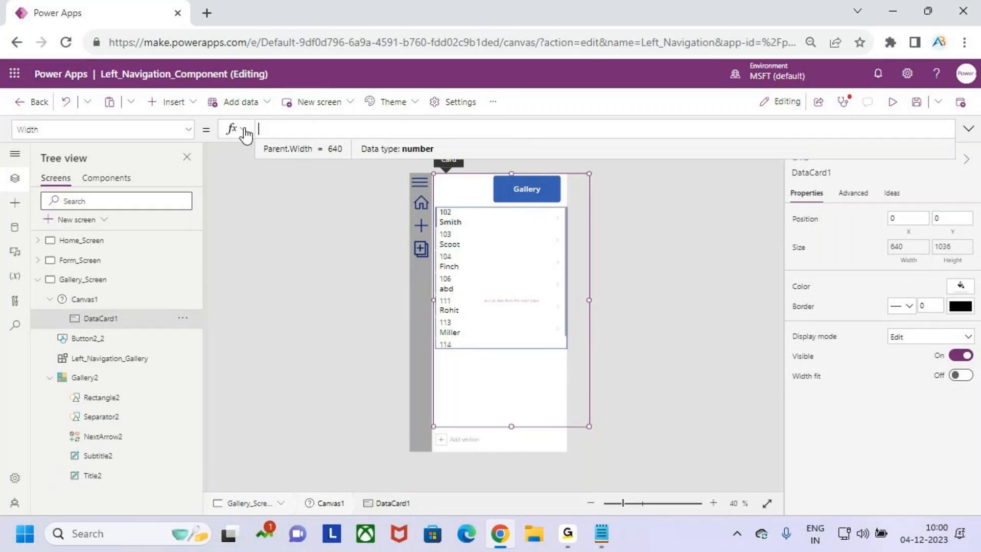
pyautogui.write('Pare')
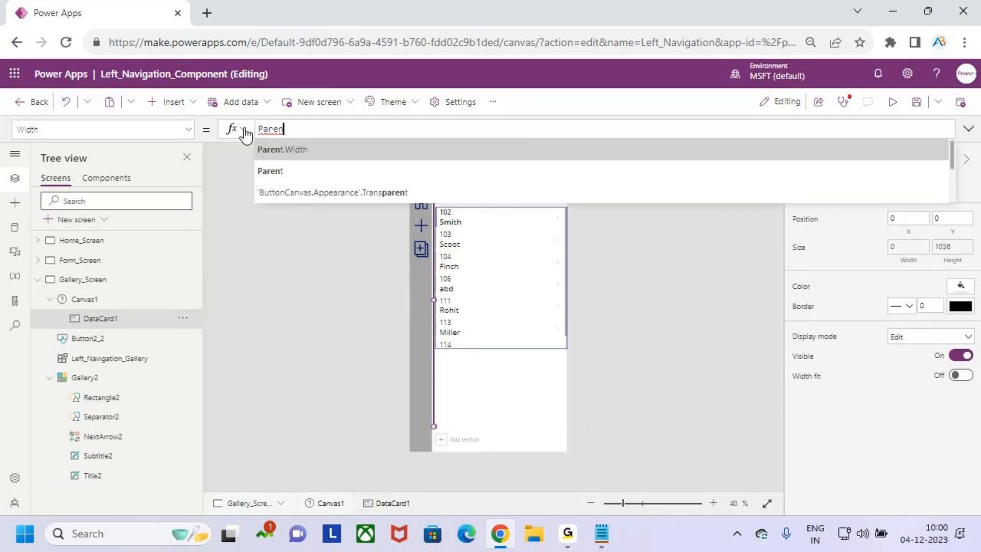
pyautogui.write('n')
pyautogui.press('Tab')
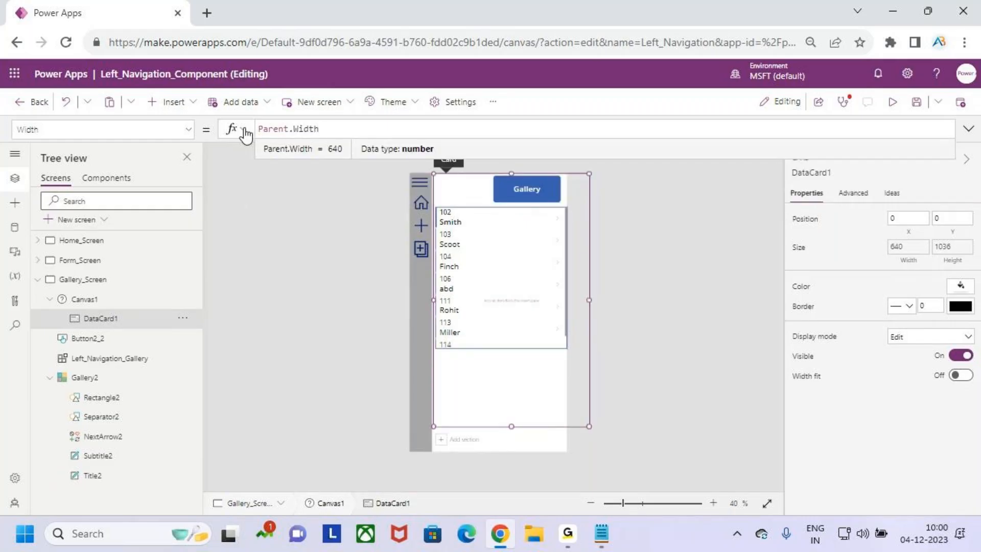
pyautogui.write('-1ef')
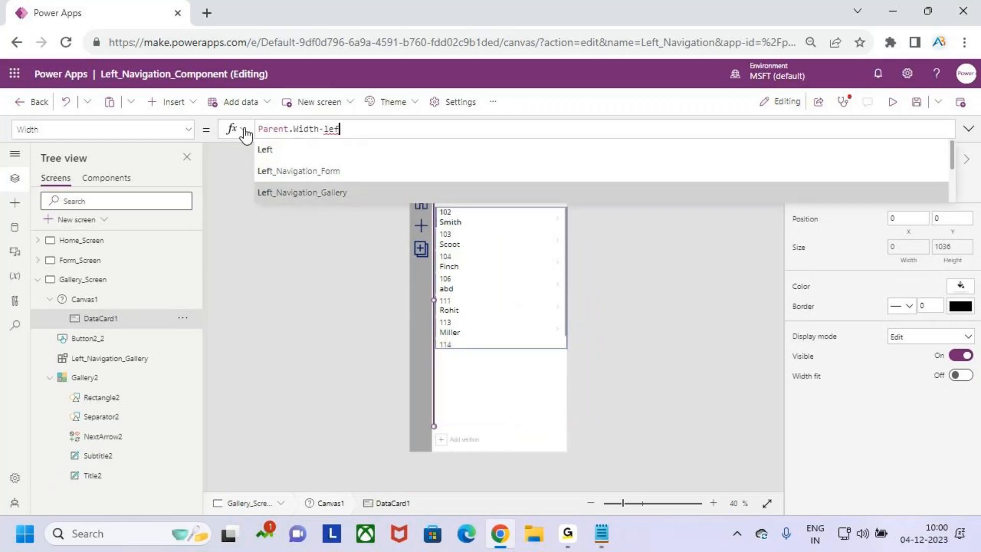
pyautogui.press('Tab')
pyautogui.write('.')
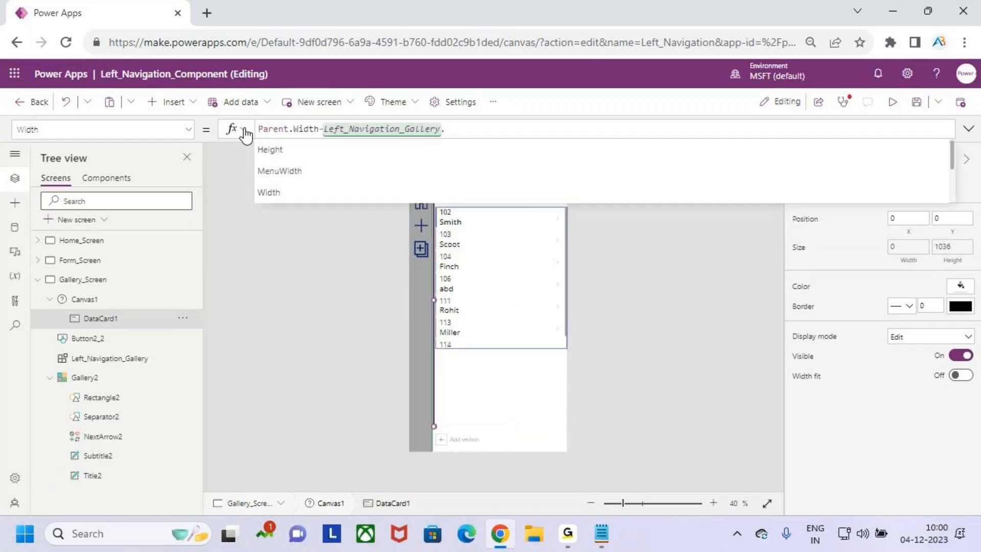
pyautogui.write('wi')
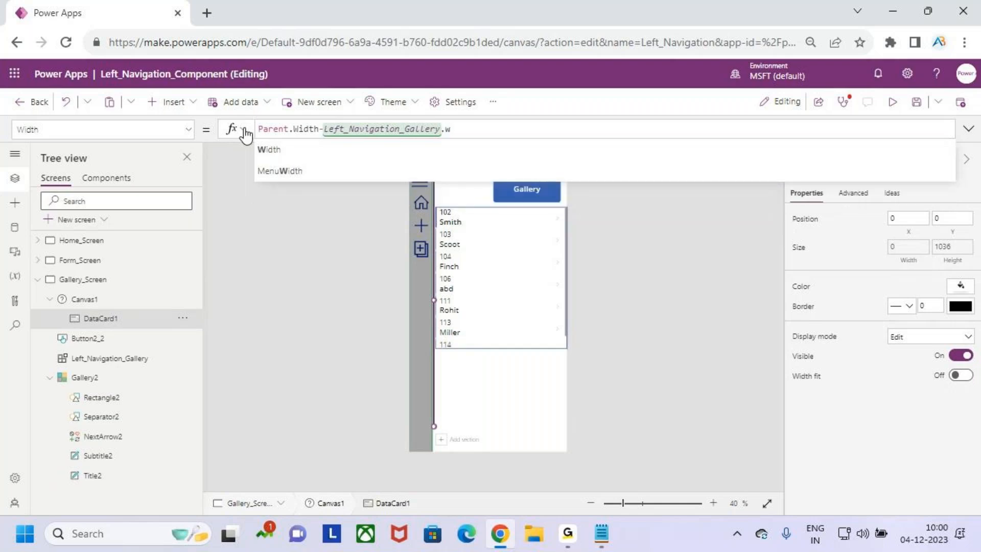
pyautogui.press('Tab')
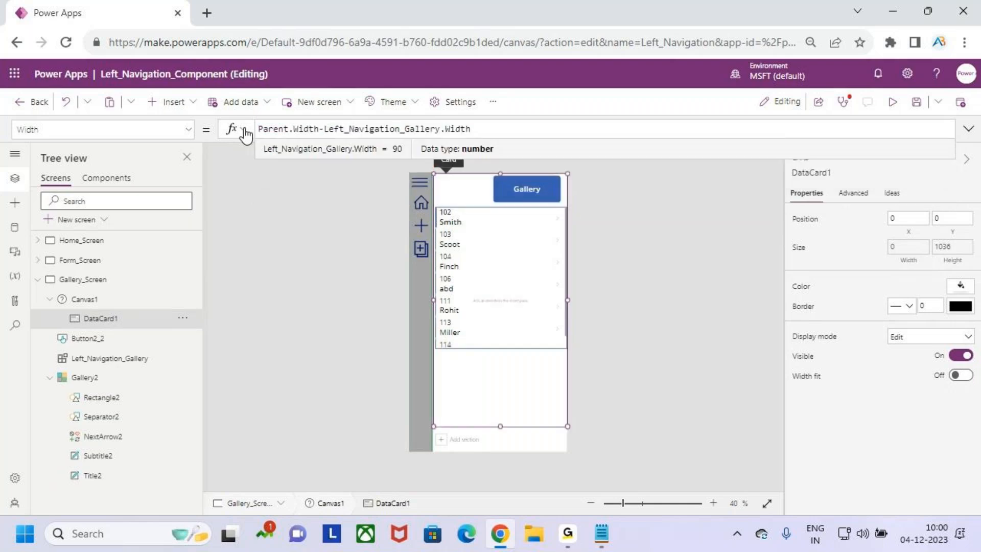
pyautogui.hotkey('ctrl', '2')
pyautogui.moveTo(433, 169)
pyautogui.mouseDown()
pyautogui.moveTo(477, 317)
pyautogui.moveTo(566, 438)
pyautogui.moveTo(571, 426)
pyautogui.mouseUp()
pyautogui.press('Escape')
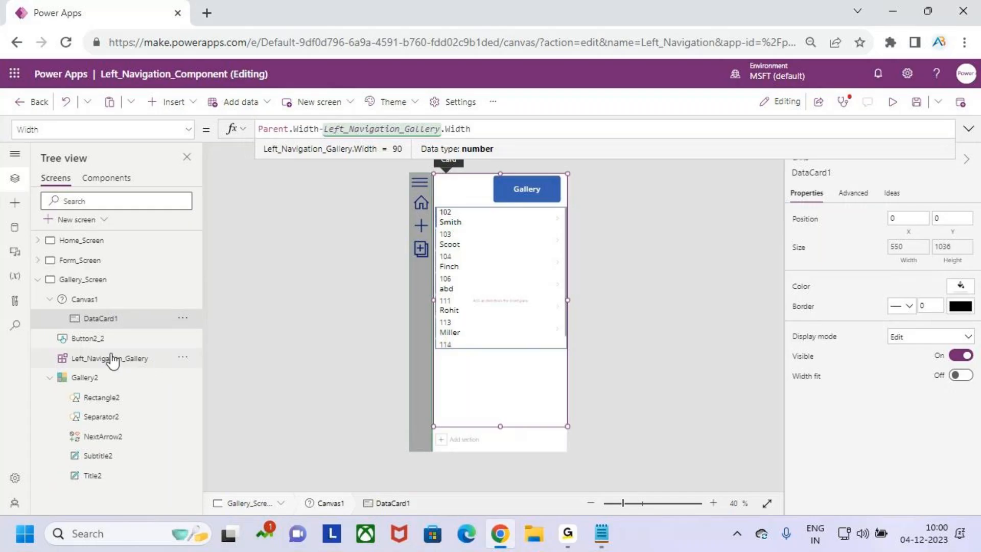
# Step: Cut Gallery2 from Gallery_Screen and paste it into DataCard1
pyautogui.click(97, 378)
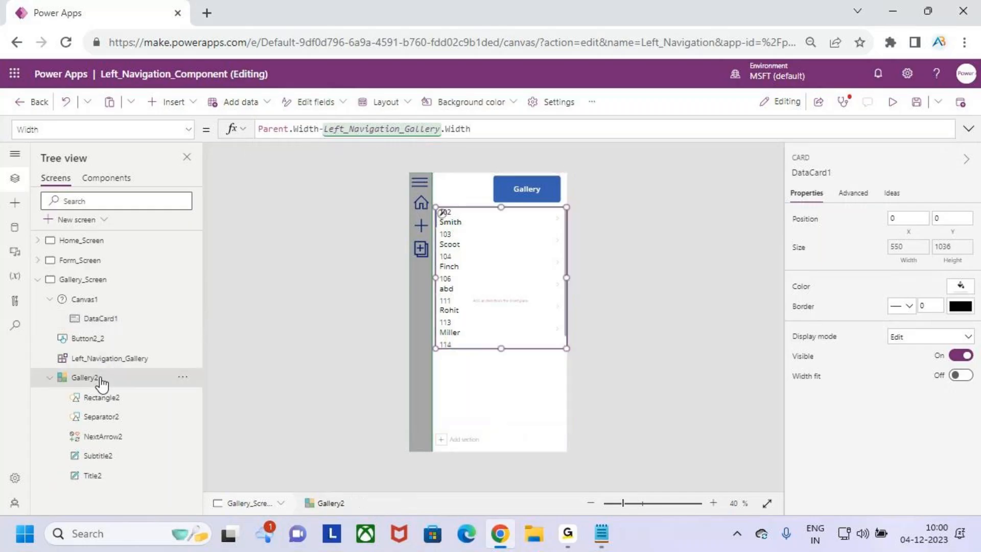
pyautogui.click(183, 378)
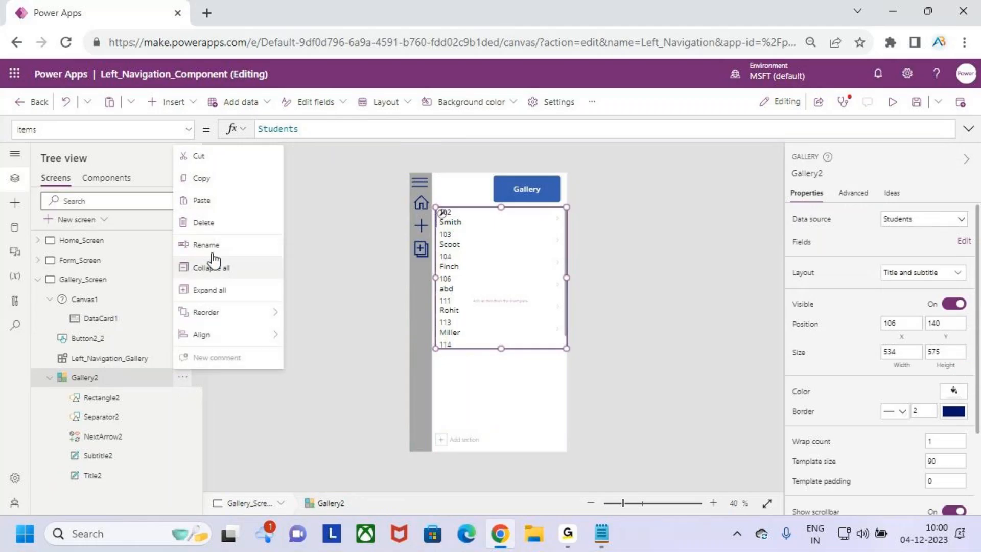
pyautogui.click(220, 157)
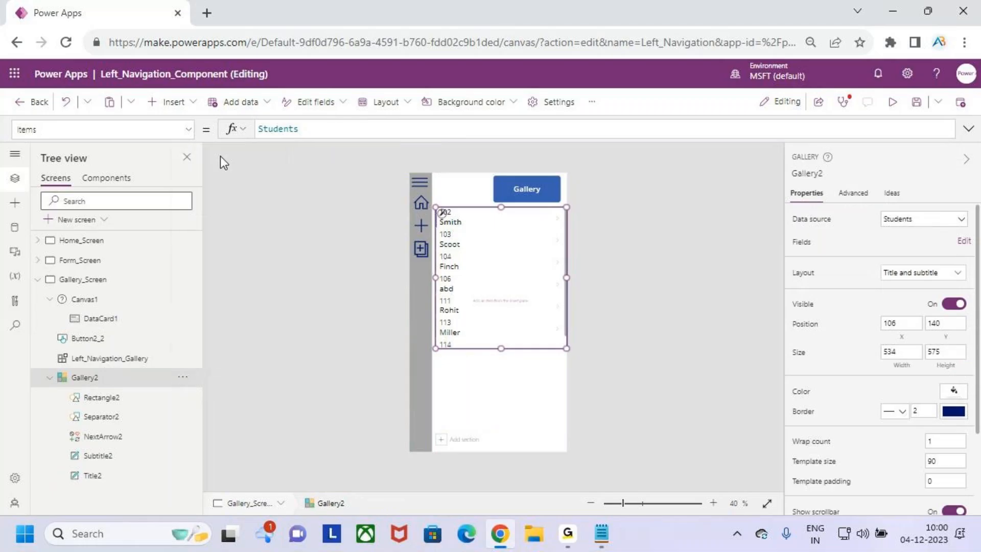
pyautogui.click(101, 318)
pyautogui.rightClick(105, 324)
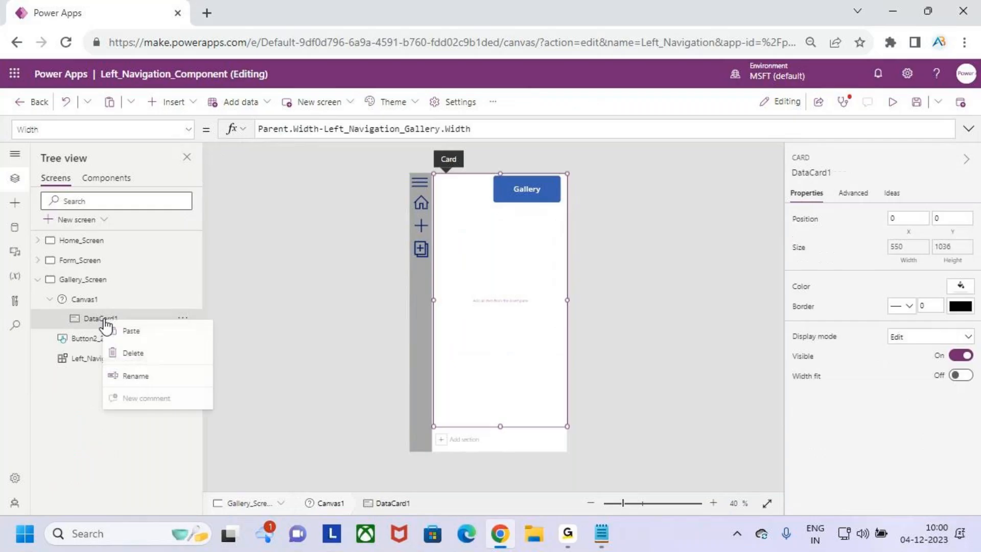
pyautogui.click(132, 332)
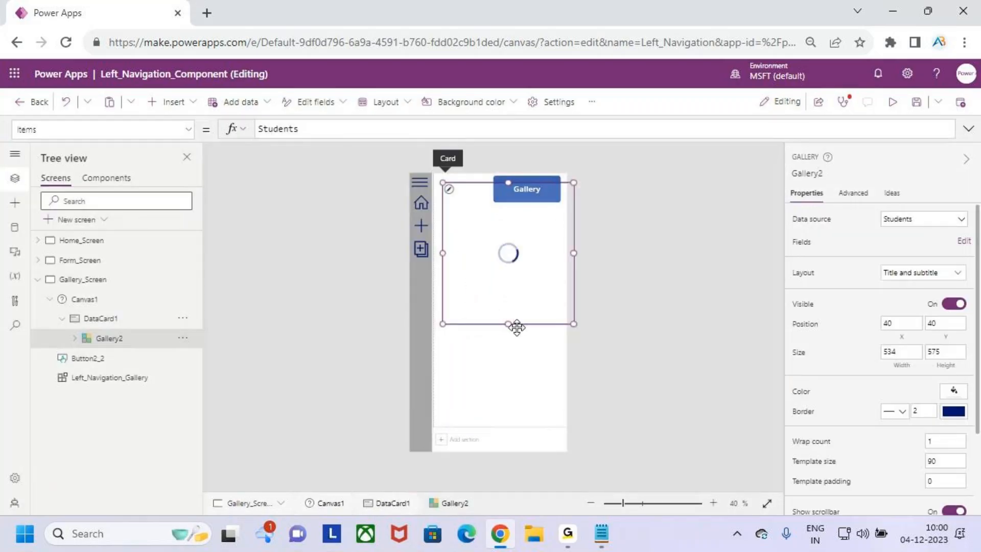
# Step: Resize Gallery2 within DataCard1 to about 491 wide and 659 high, starting below the Gallery heading, and save the app
pyautogui.moveTo(508, 323); pyautogui.dragTo(508, 372)
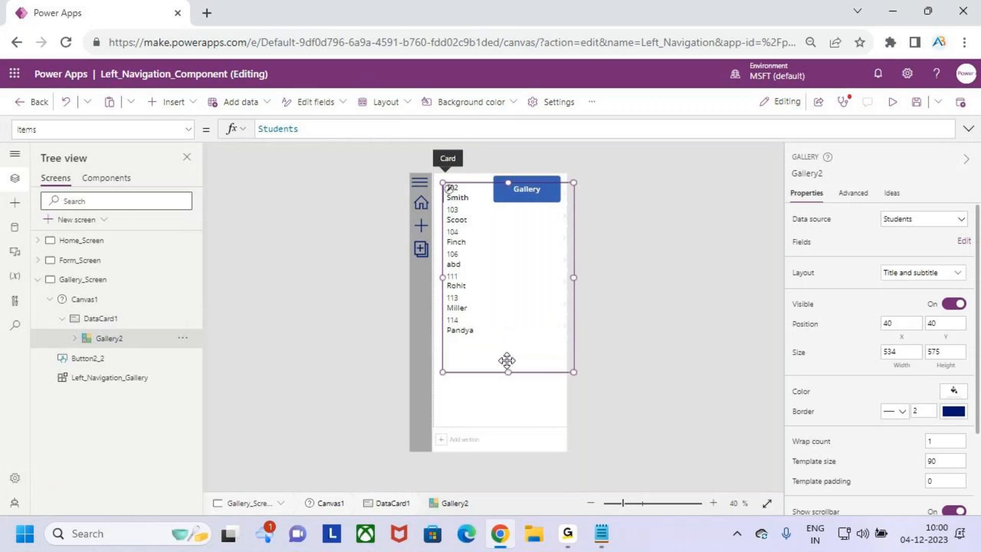
pyautogui.moveTo(575, 279); pyautogui.dragTo(563, 277)
pyautogui.moveTo(503, 183); pyautogui.dragTo(504, 210)
pyautogui.click(462, 191)
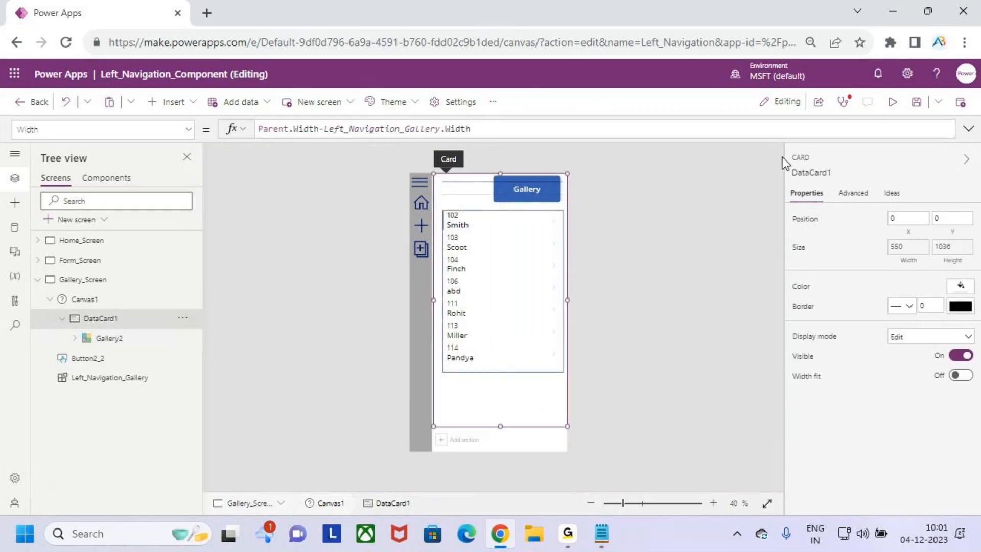
pyautogui.click(920, 102)
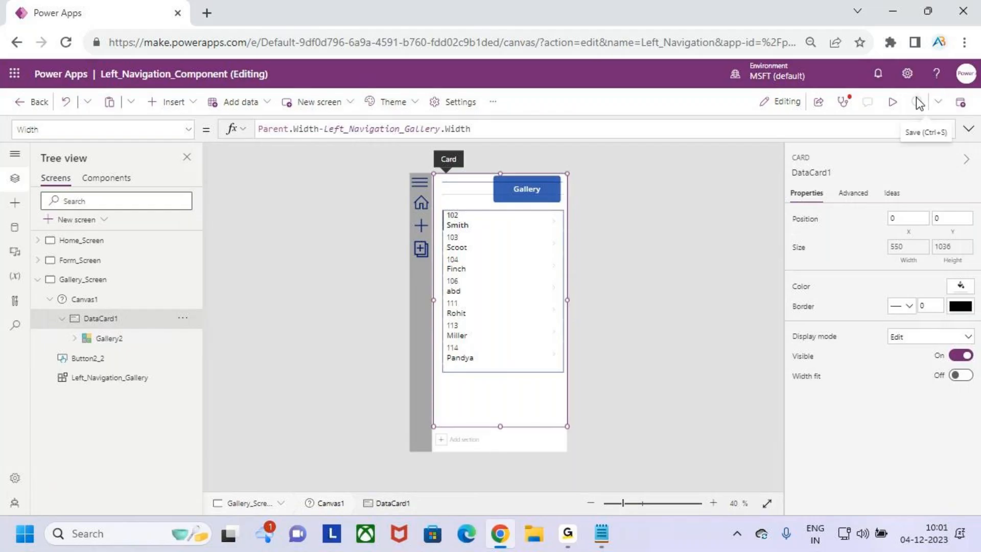
# Step: Preview Gallery_Screen and repeatedly expand and collapse the left navigation to check how the gallery moves, and return to editing
pyautogui.click(893, 103)
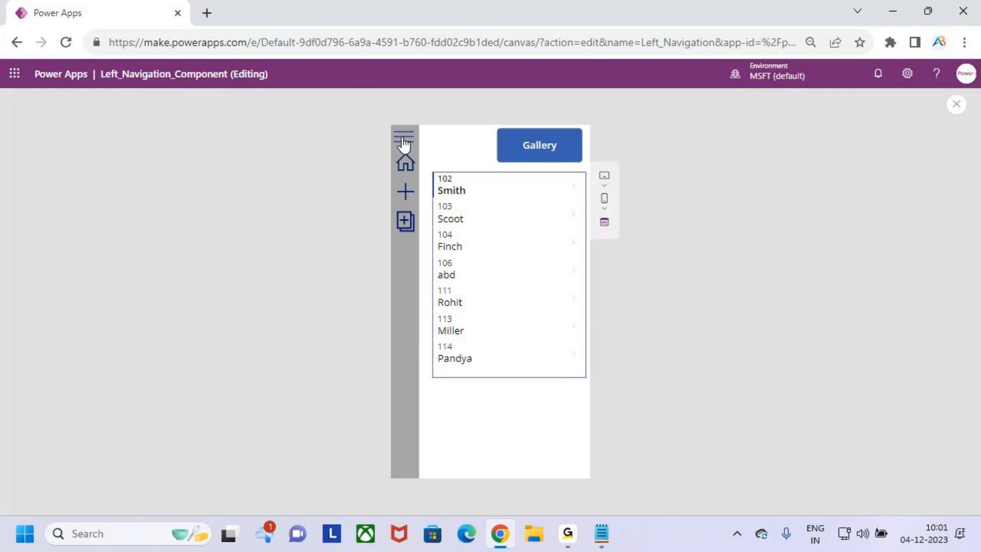
pyautogui.moveTo(392, 130); pyautogui.dragTo(450, 323)
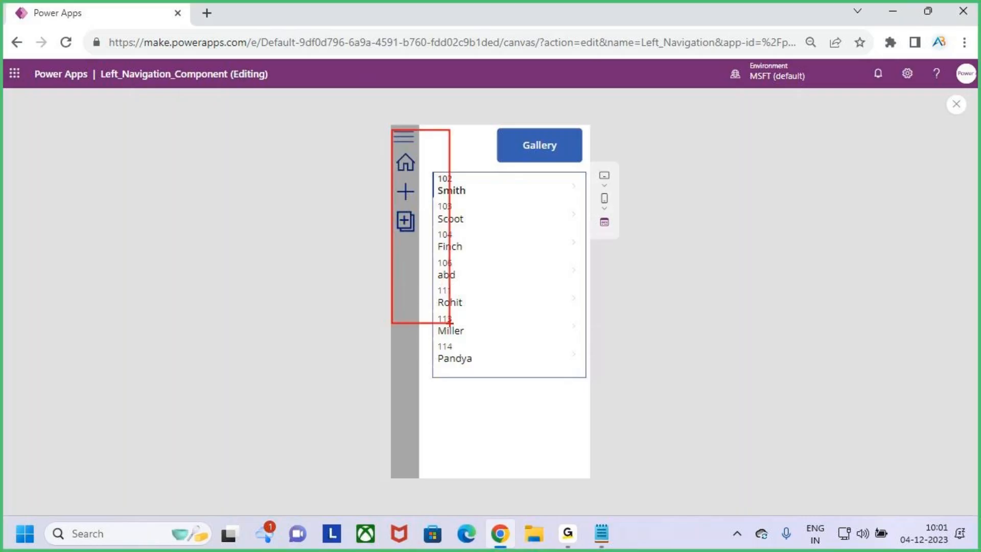
pyautogui.click(405, 139)
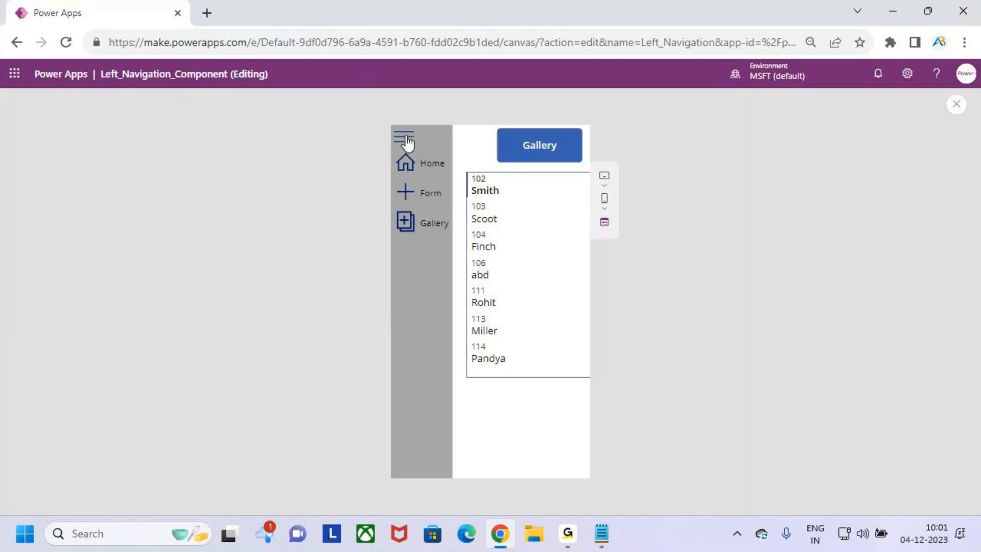
pyautogui.click(407, 140)
pyautogui.click(406, 138)
pyautogui.click(406, 139)
pyautogui.click(406, 139)
pyautogui.click(407, 139)
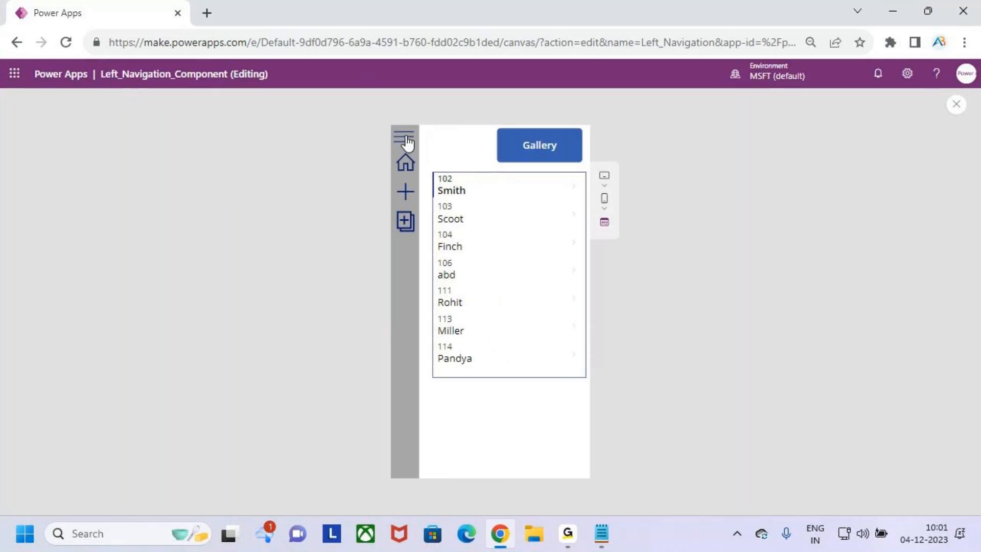
pyautogui.click(956, 107)
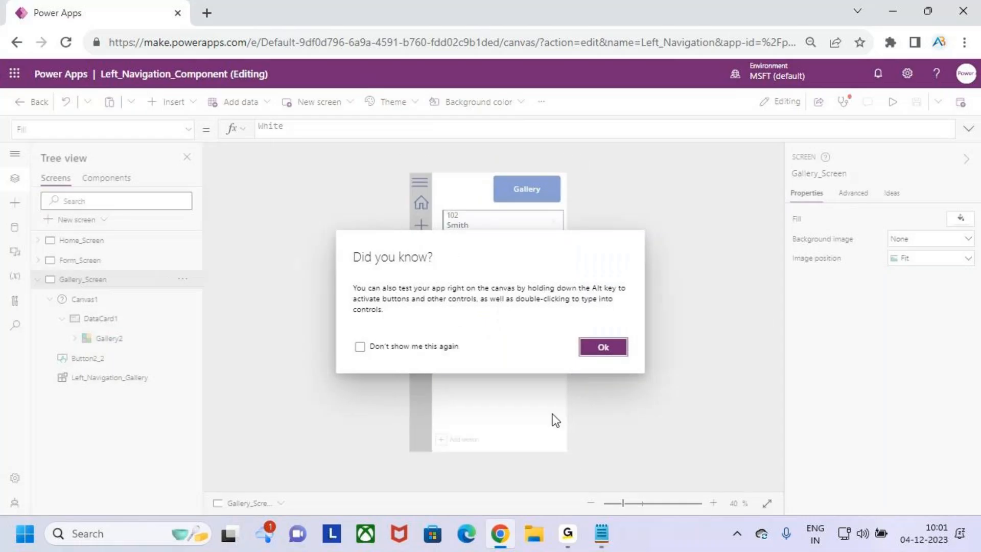
pyautogui.click(606, 347)
# Step: Review the Width formulas of Canvas1 and DataCard1 on Gallery_Screen
pyautogui.click(104, 320)
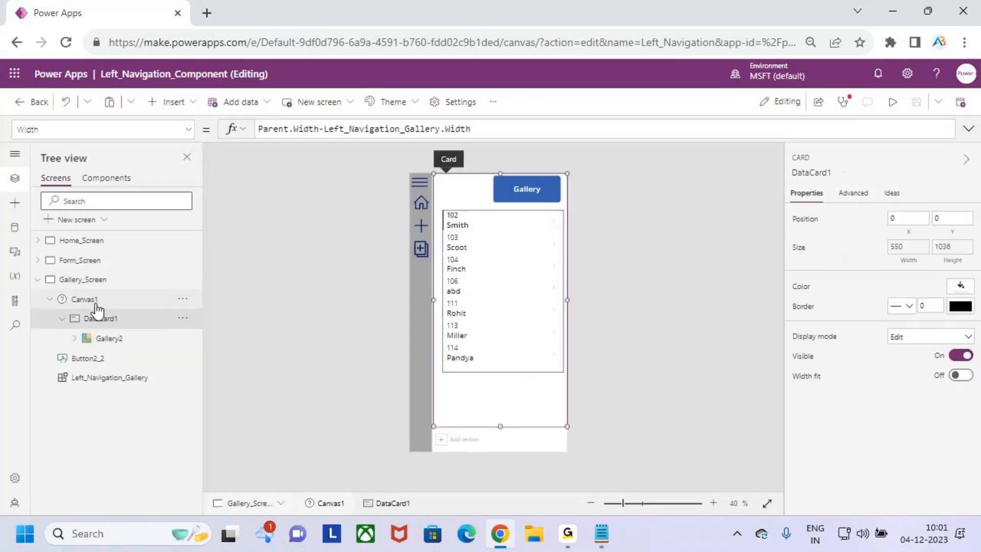
pyautogui.click(96, 306)
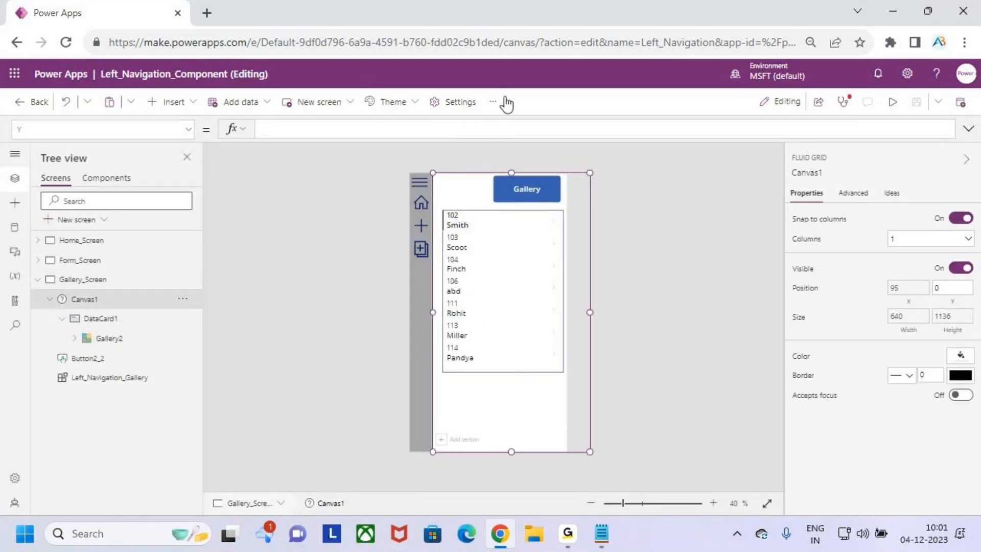
pyautogui.click(898, 319)
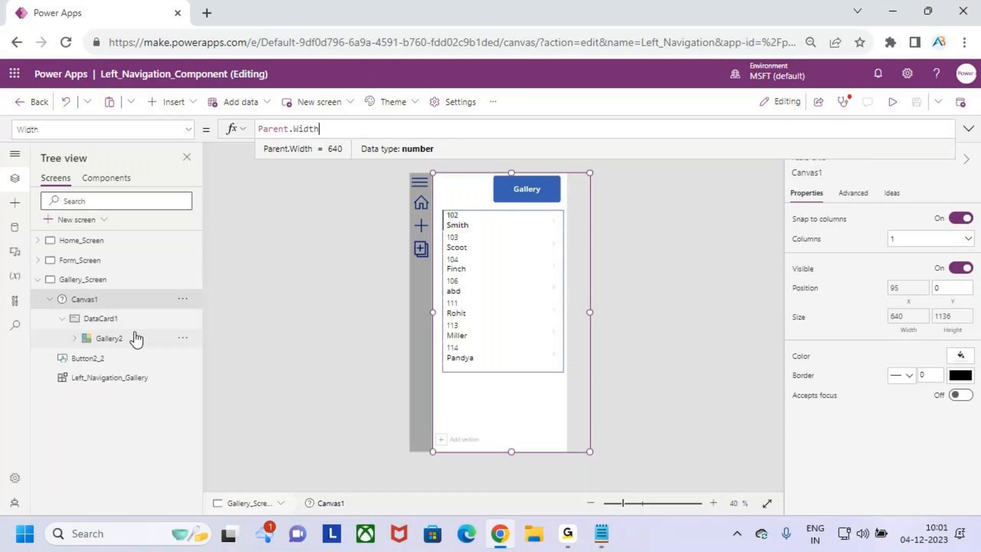
pyautogui.click(119, 321)
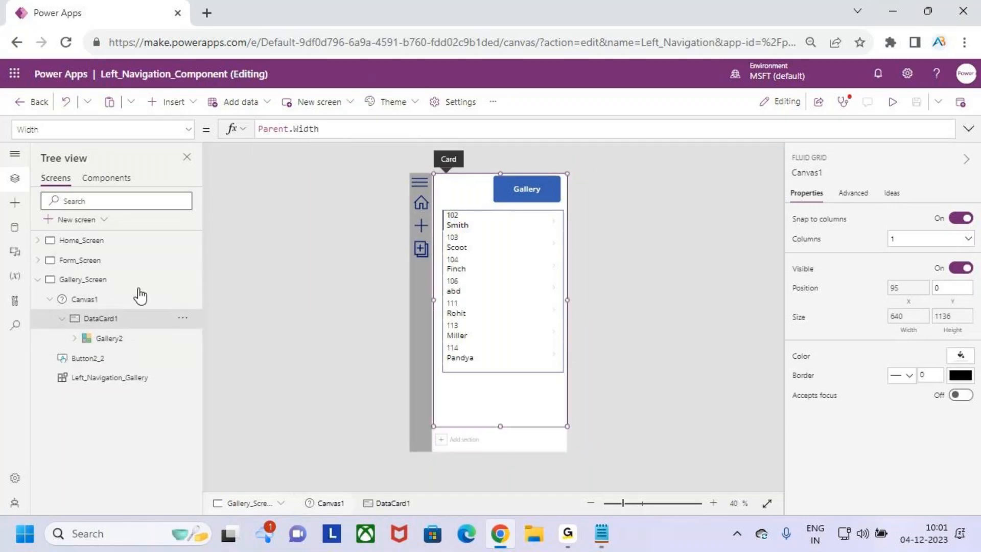
pyautogui.click(495, 135)
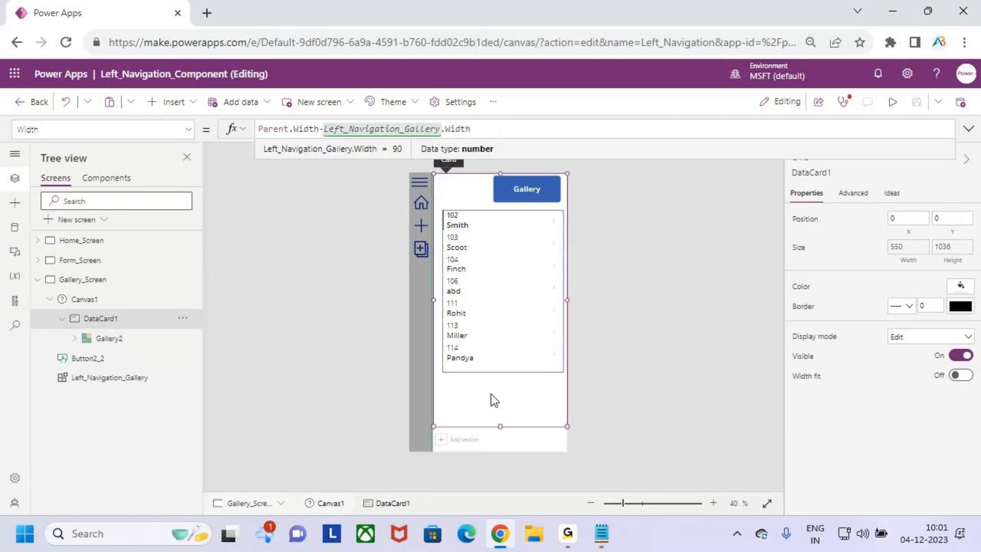
pyautogui.click(473, 277)
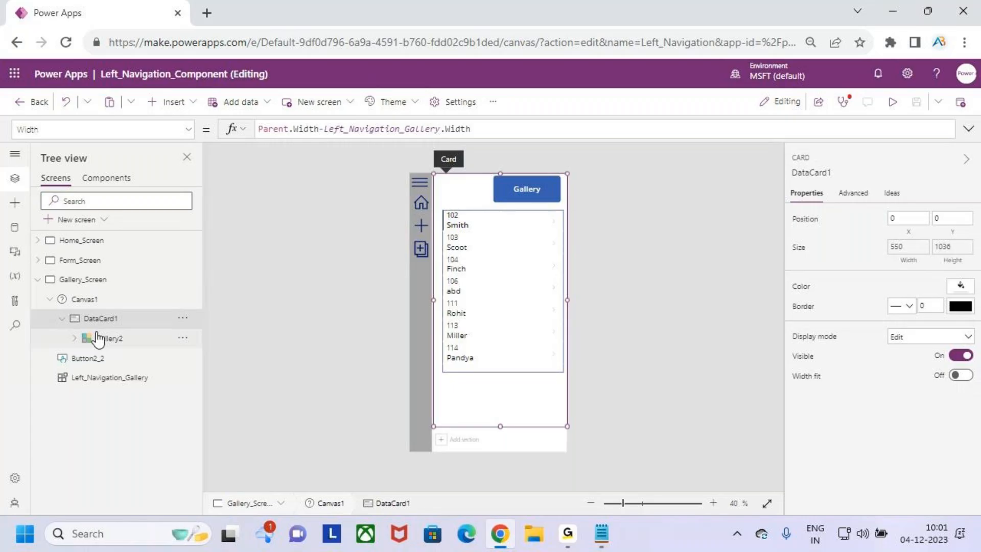
# Step: Move Gallery2 inside DataCard1 to about X 8, Y 160 and preview the app
pyautogui.click(123, 340)
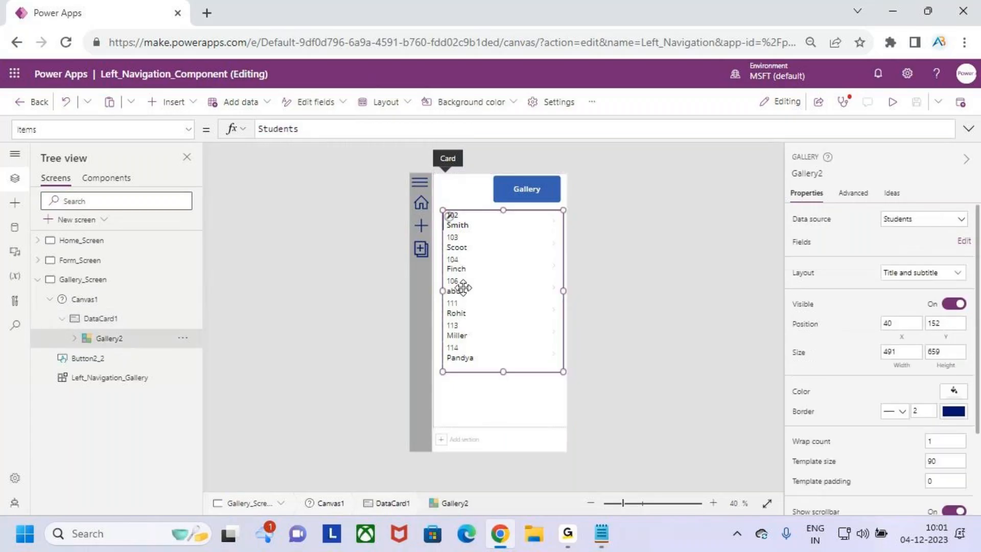
pyautogui.moveTo(471, 280); pyautogui.dragTo(468, 283)
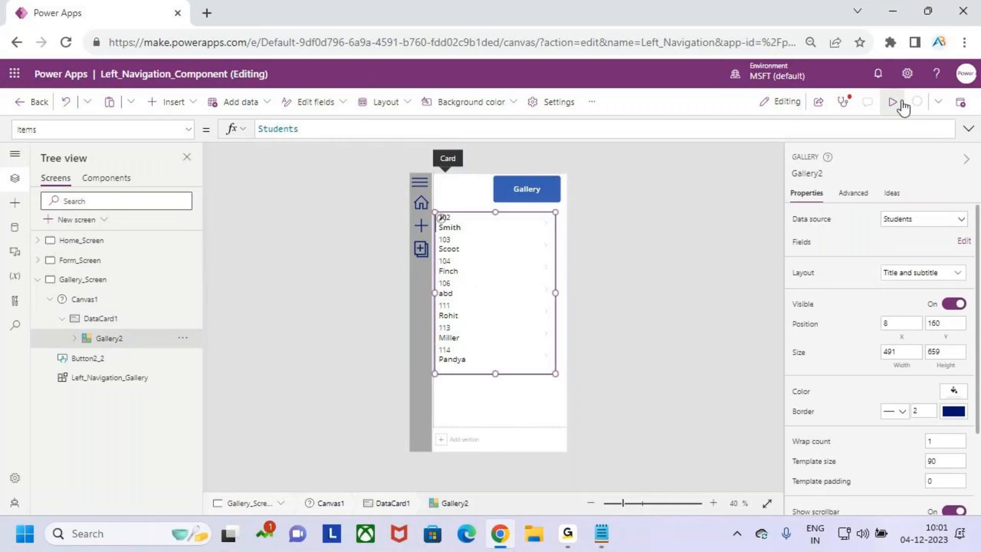
pyautogui.click(894, 102)
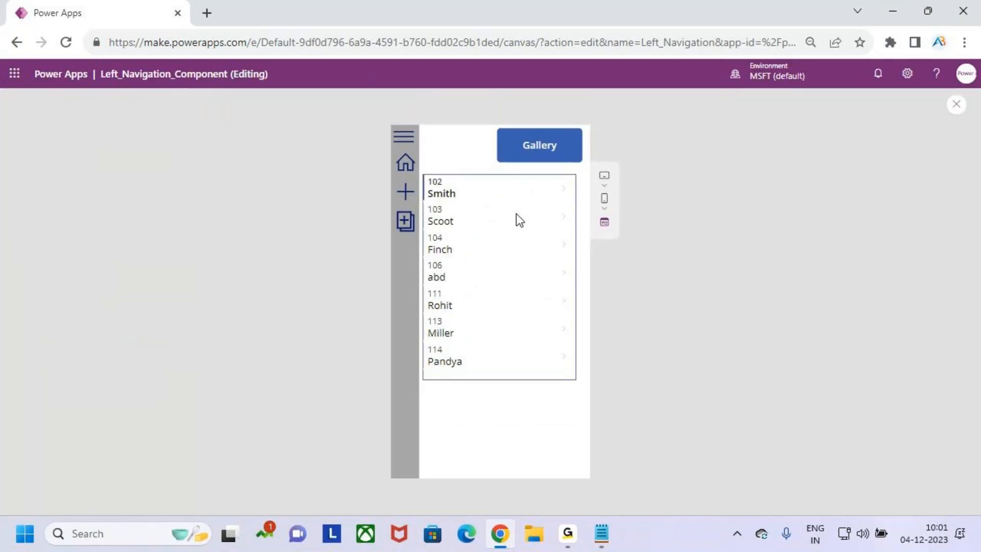
# Step: Expand and collapse the left navigation in the preview to check how the gallery shifts, and return to editing
pyautogui.click(404, 145)
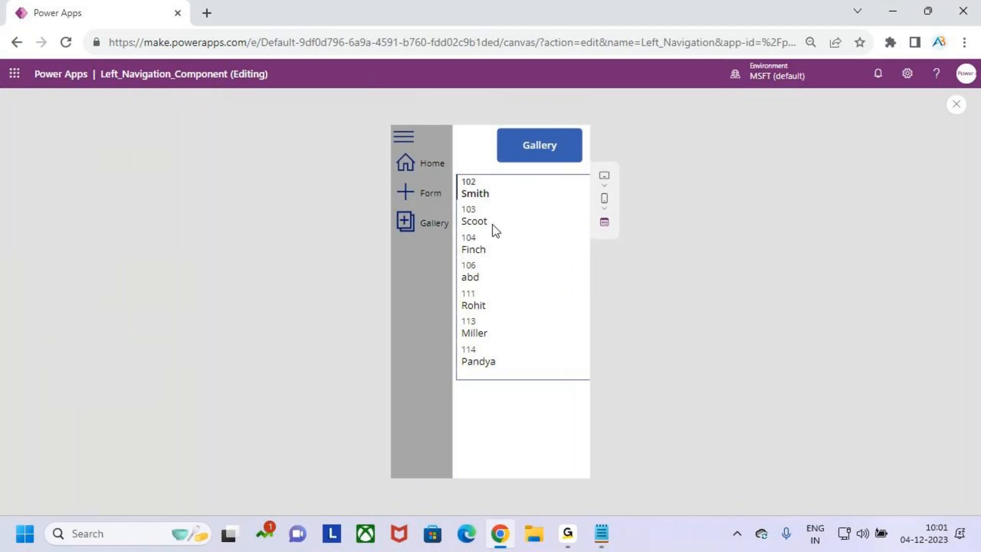
pyautogui.hotkey('ctrl', '2')
pyautogui.moveTo(512, 243); pyautogui.dragTo(542, 241)
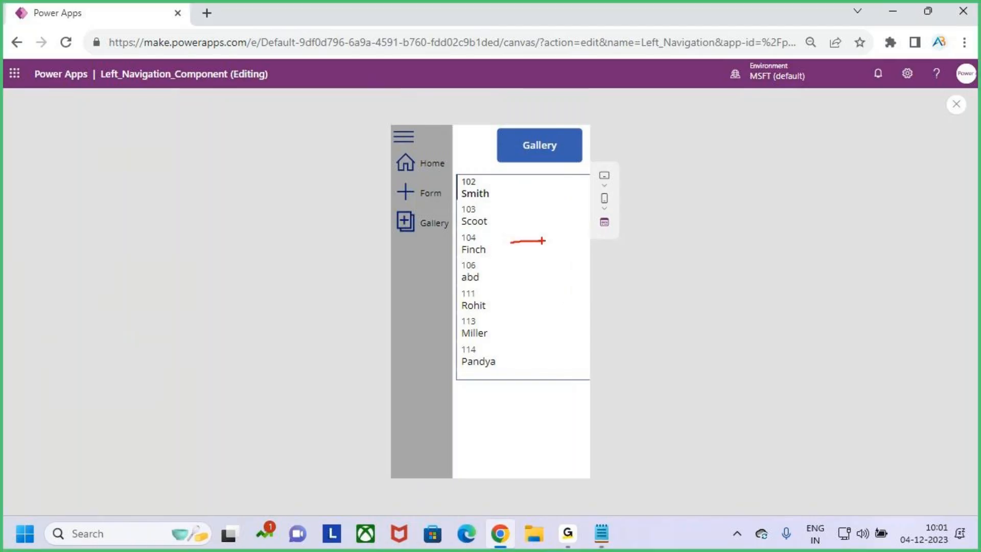
pyautogui.press('Escape')
pyautogui.click(405, 139)
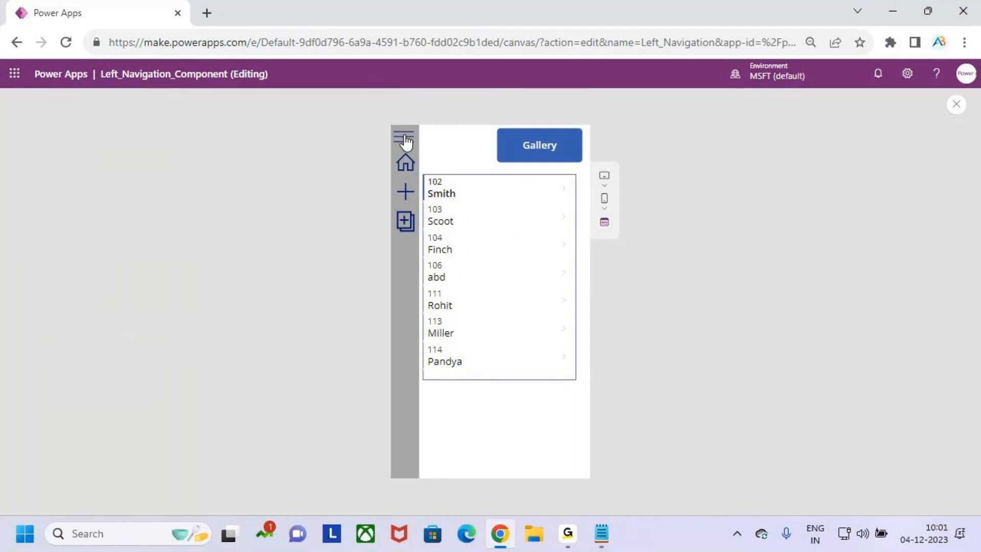
pyautogui.click(955, 105)
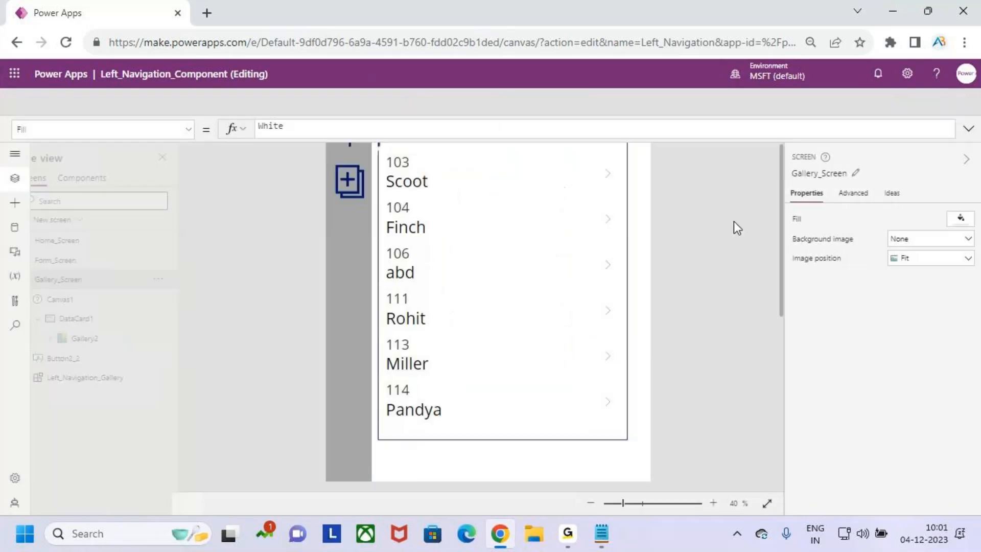
pyautogui.click(615, 352)
# Step: Shrink Gallery2 inside DataCard1 on Gallery_Screen to about 426 wide and 584 high
pyautogui.click(510, 294)
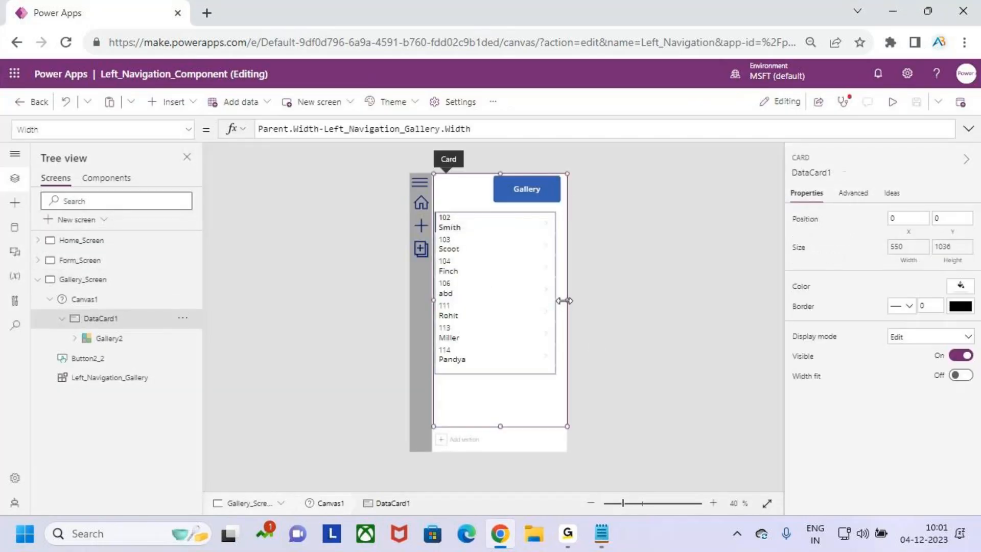
pyautogui.click(163, 337)
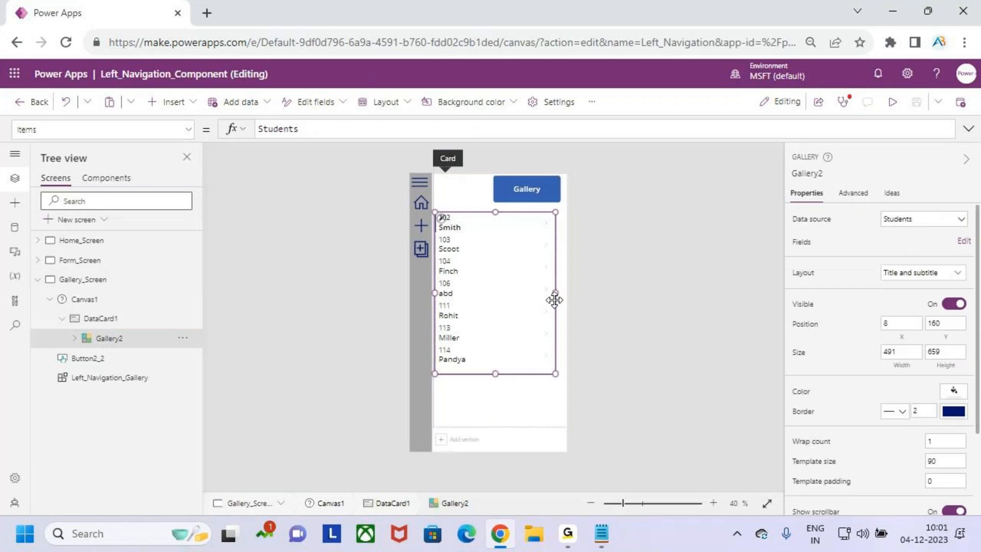
pyautogui.moveTo(556, 299); pyautogui.dragTo(539, 293)
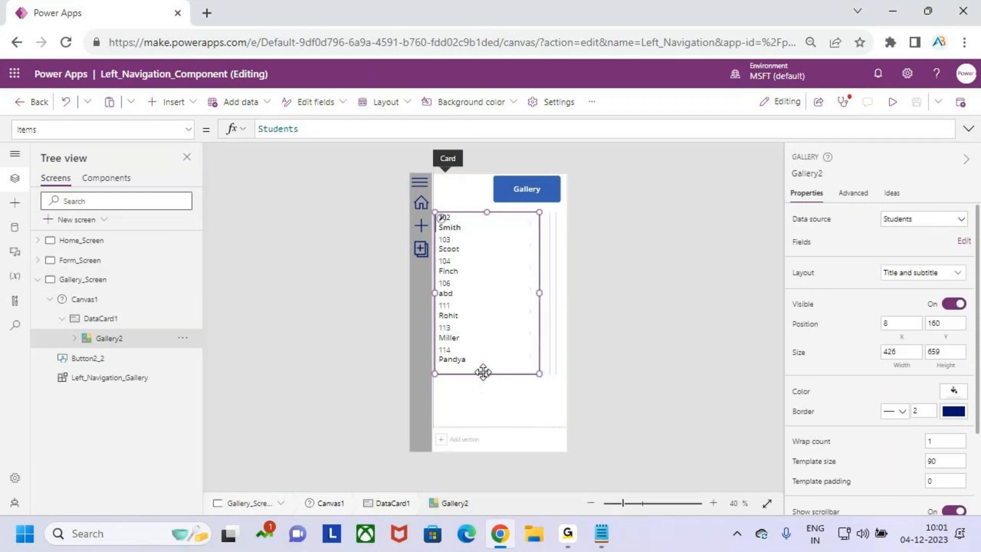
pyautogui.moveTo(488, 372)
pyautogui.mouseDown()
pyautogui.moveTo(489, 346)
pyautogui.moveTo(491, 355)
pyautogui.mouseUp()
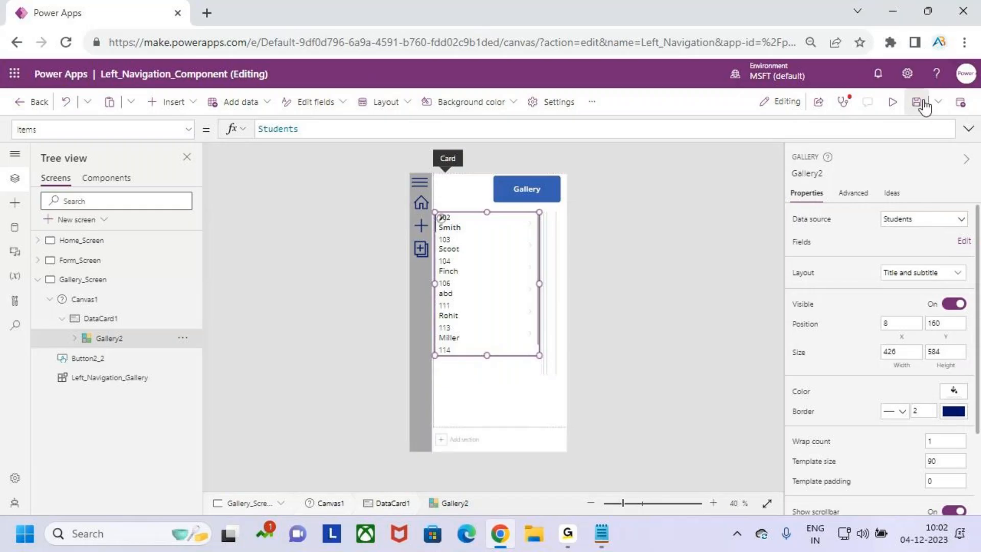
# Step: Preview the app, go from the gallery to the Home screen through the left navigation, and return to editing
pyautogui.click(893, 104)
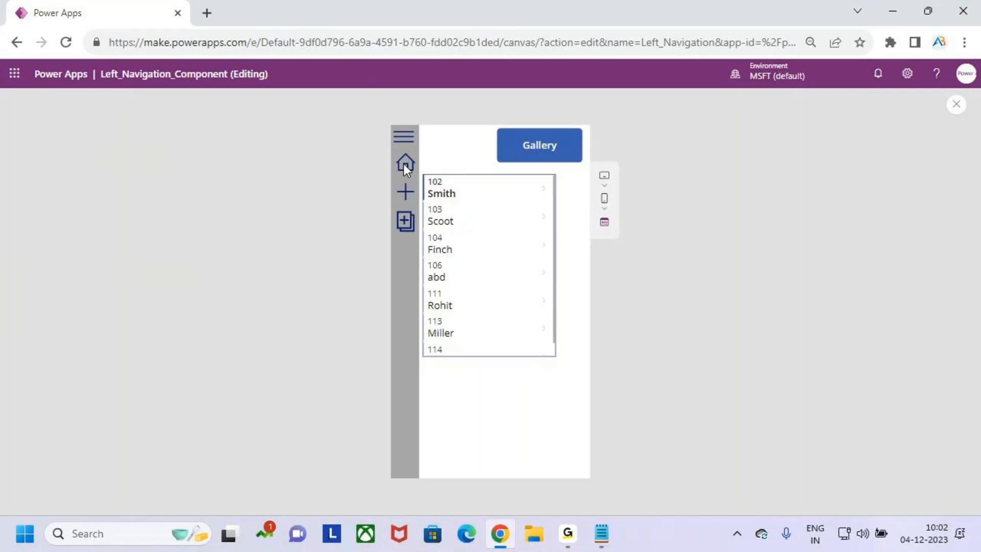
pyautogui.click(405, 163)
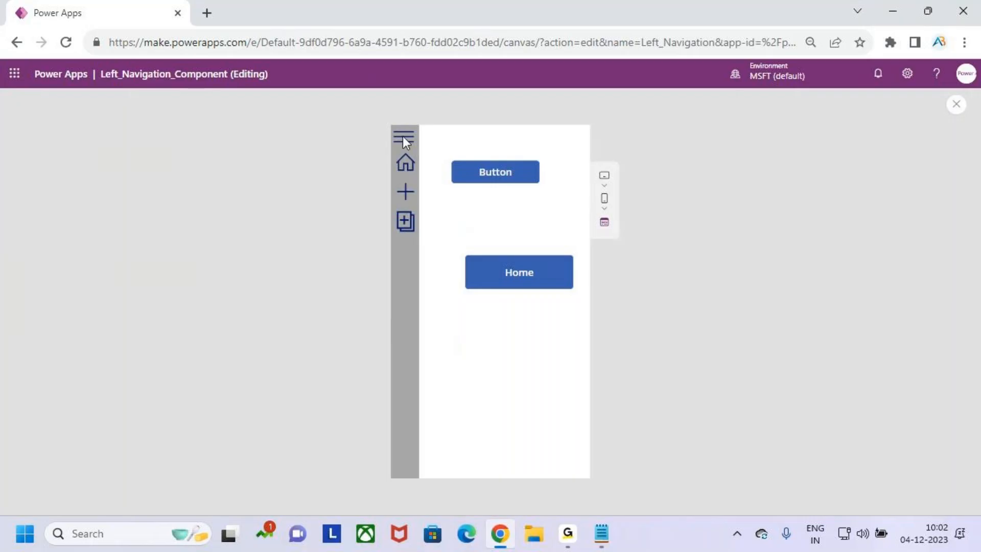
pyautogui.click(957, 104)
pyautogui.click(603, 347)
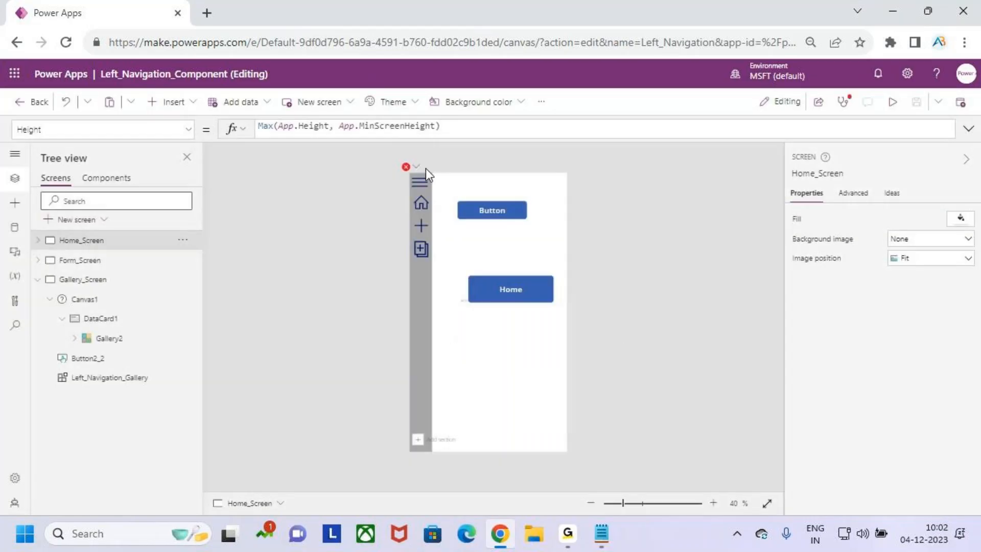
# Step: Clear the Y formula that references RectQuickActionBar1 from Canvas1_2 on Home_Screen
pyautogui.click(437, 185)
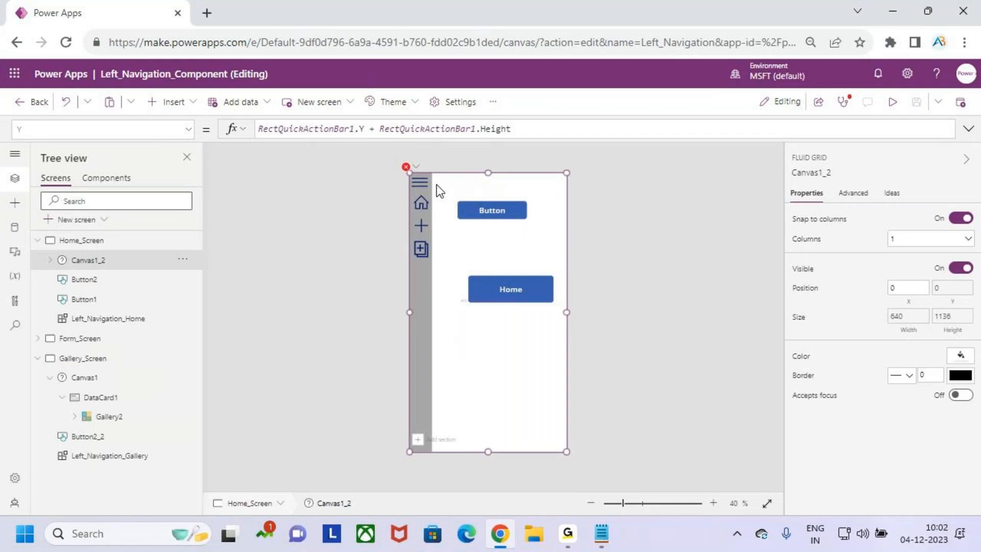
pyautogui.click(547, 131)
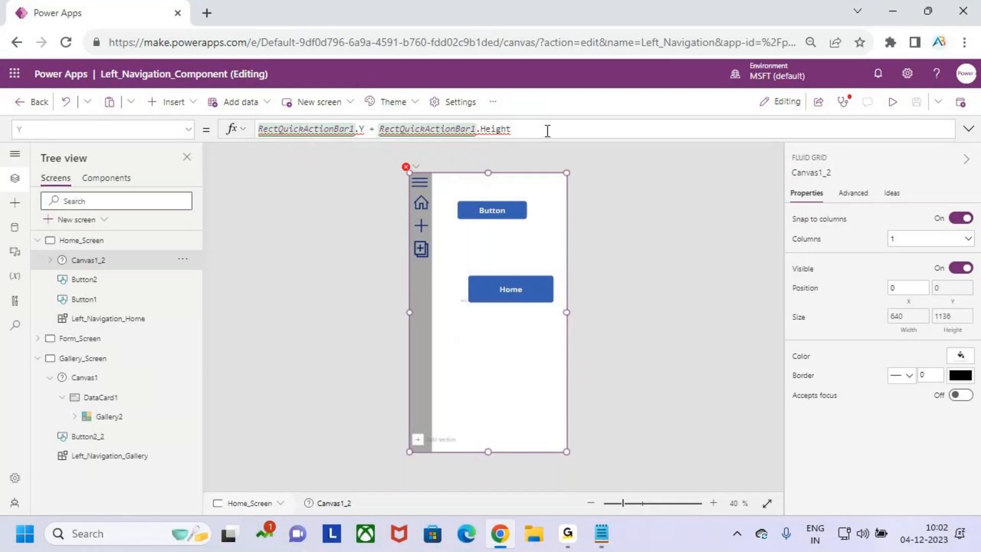
pyautogui.hotkey('ctrl', 'a')
pyautogui.press('BackSpace')
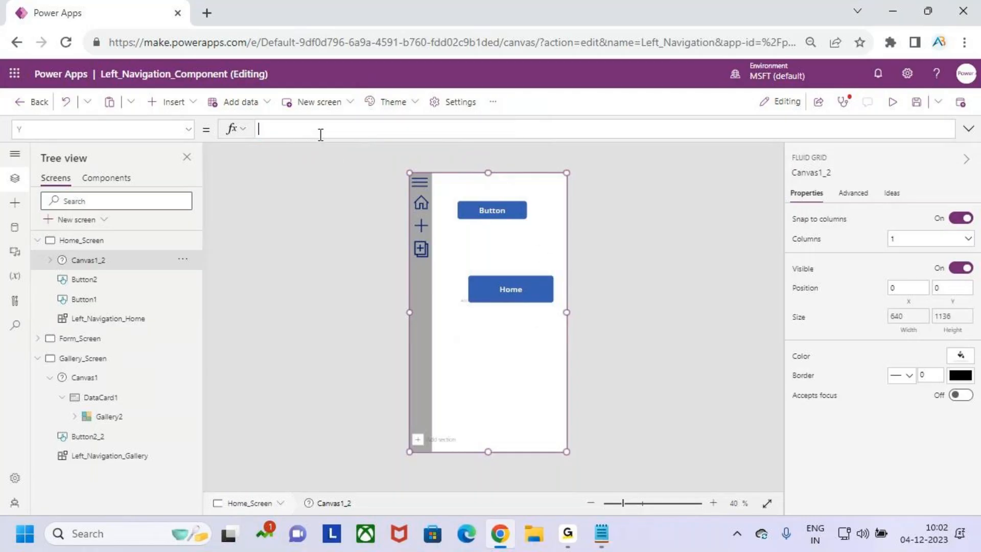
pyautogui.moveTo(321, 140); pyautogui.dragTo(324, 182)
pyautogui.click(968, 130)
# Step: Preview Home_Screen with its canvas and return to editing
pyautogui.click(892, 104)
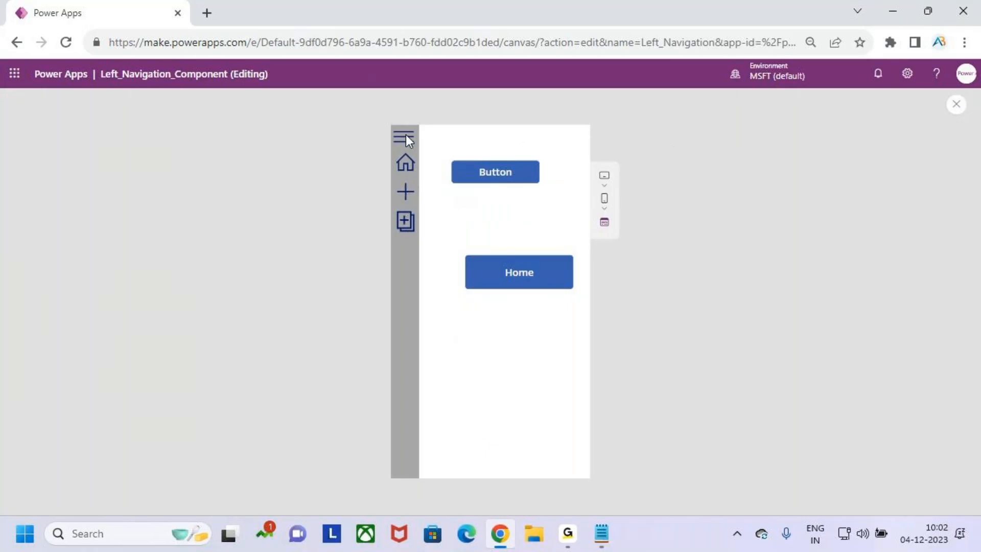
pyautogui.click(957, 105)
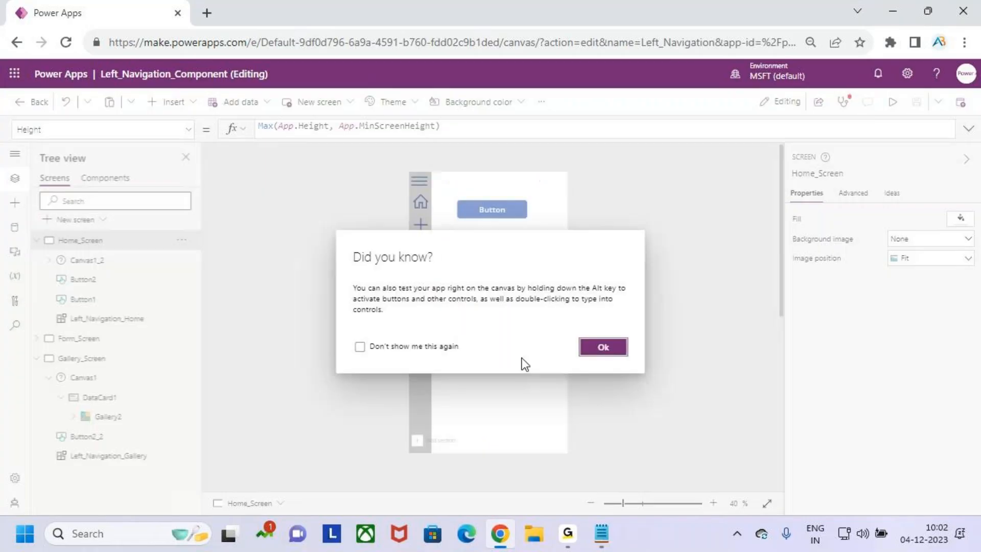
pyautogui.click(602, 350)
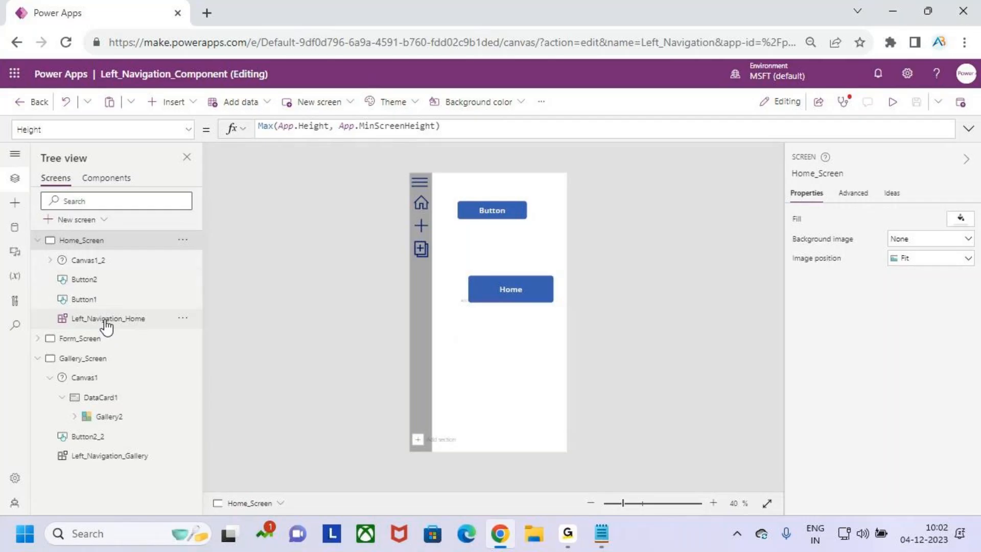
# Step: Narrow Canvas1_2 on Home_Screen so it starts beside the left navigation, at about X 102 with a width of about 537
pyautogui.click(100, 261)
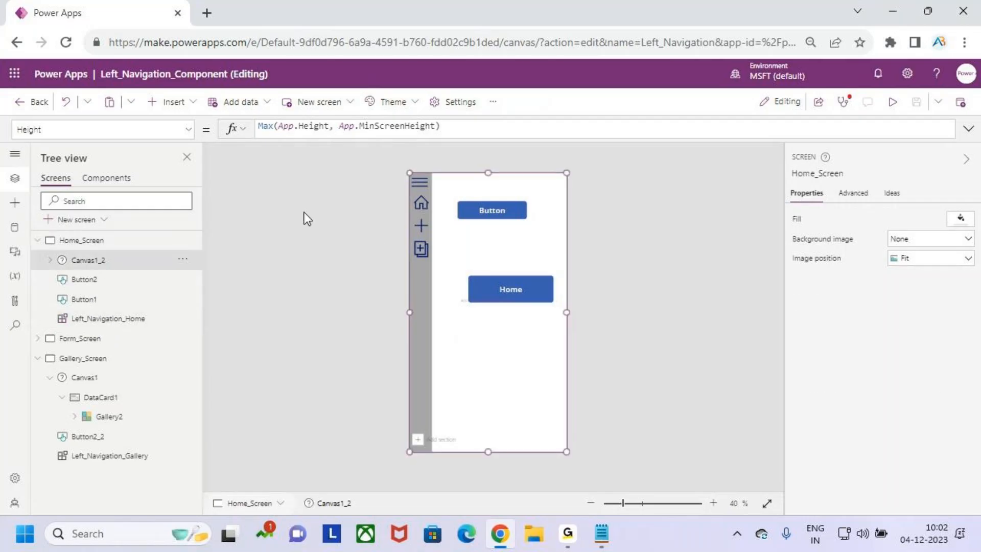
pyautogui.moveTo(411, 313); pyautogui.dragTo(435, 310)
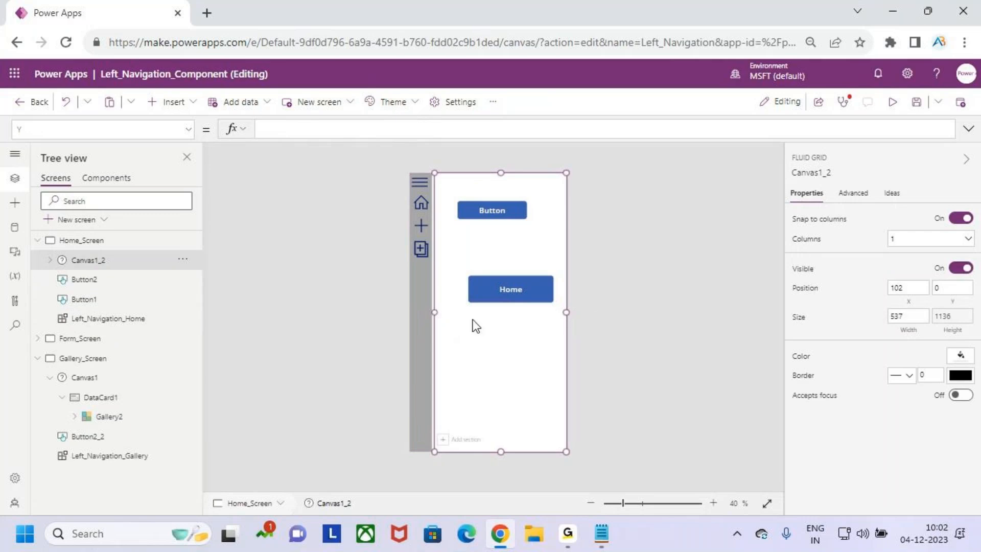
pyautogui.hotkey('ctrl', '2')
# Step: Review the Width, Height and X formulas of DataCard1 on Gallery_Screen, and select DataCard1_2 on Home_Screen
pyautogui.click(90, 455)
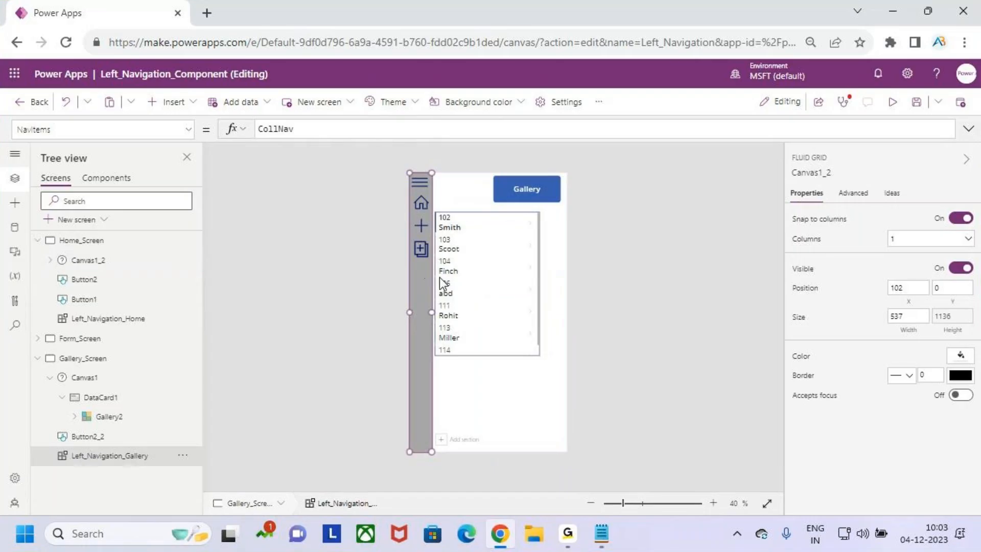
pyautogui.click(501, 400)
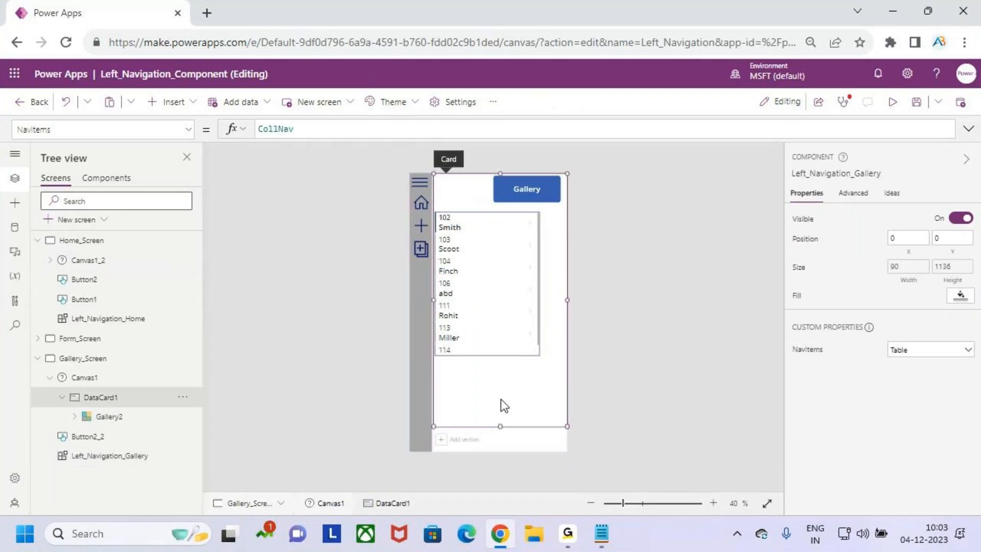
pyautogui.click(390, 129)
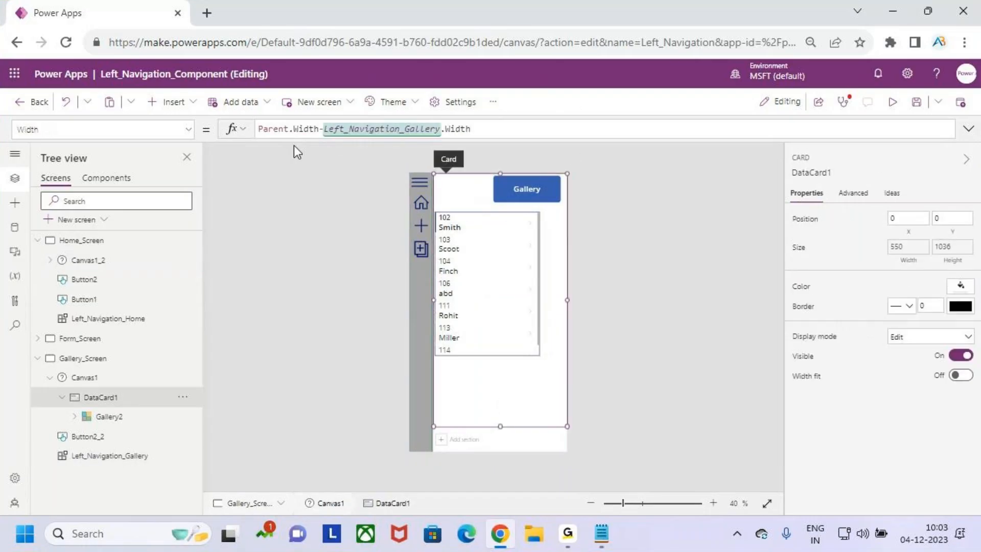
pyautogui.click(950, 265)
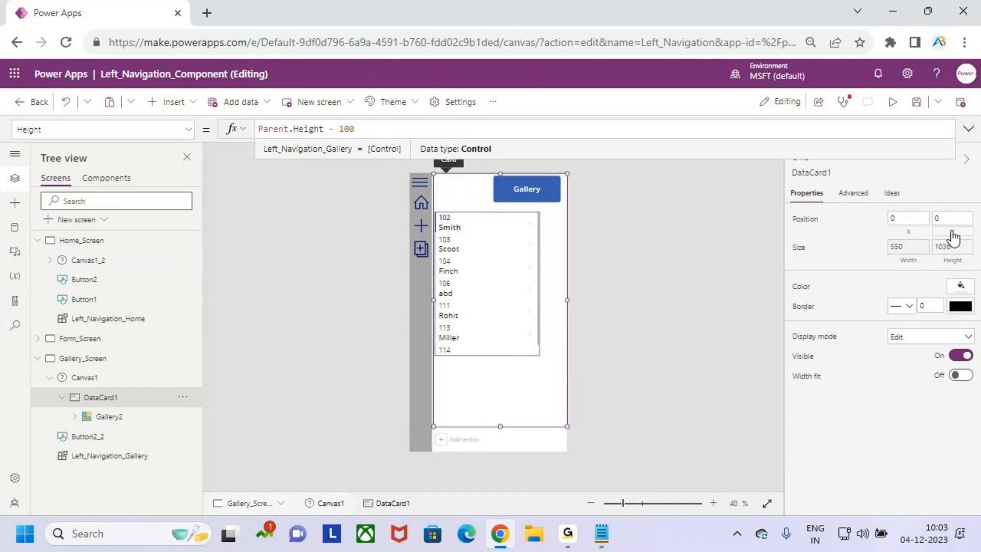
pyautogui.click(909, 261)
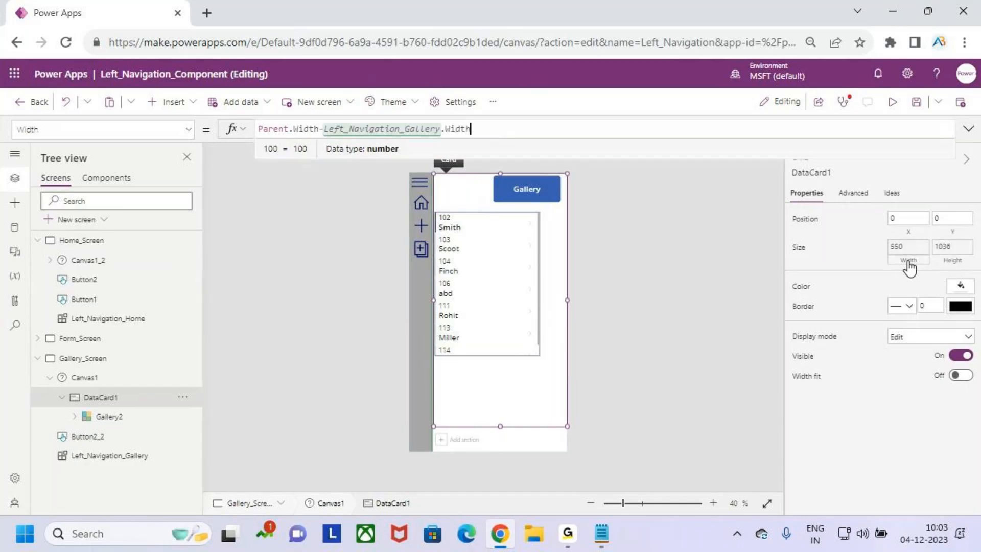
pyautogui.click(908, 219)
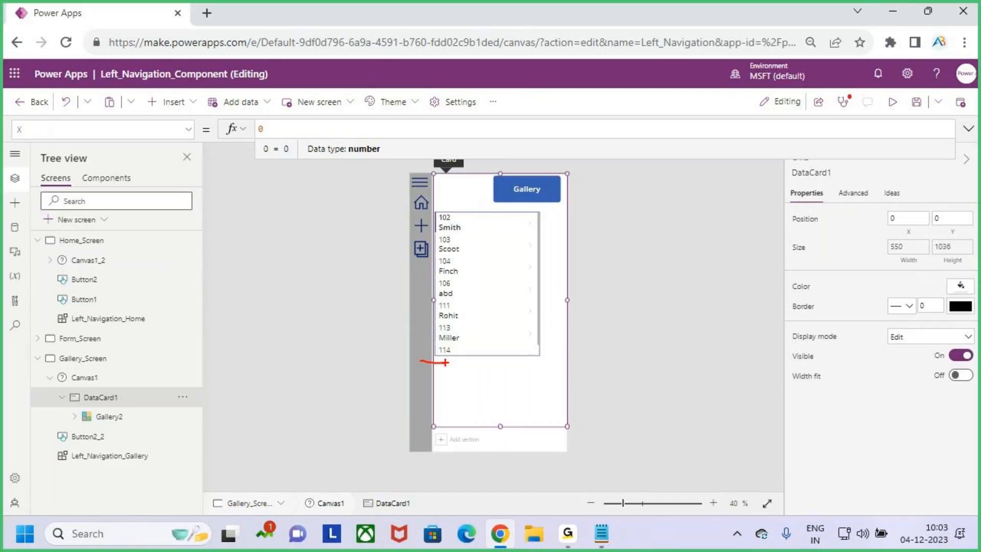
pyautogui.click(80, 242)
pyautogui.click(462, 338)
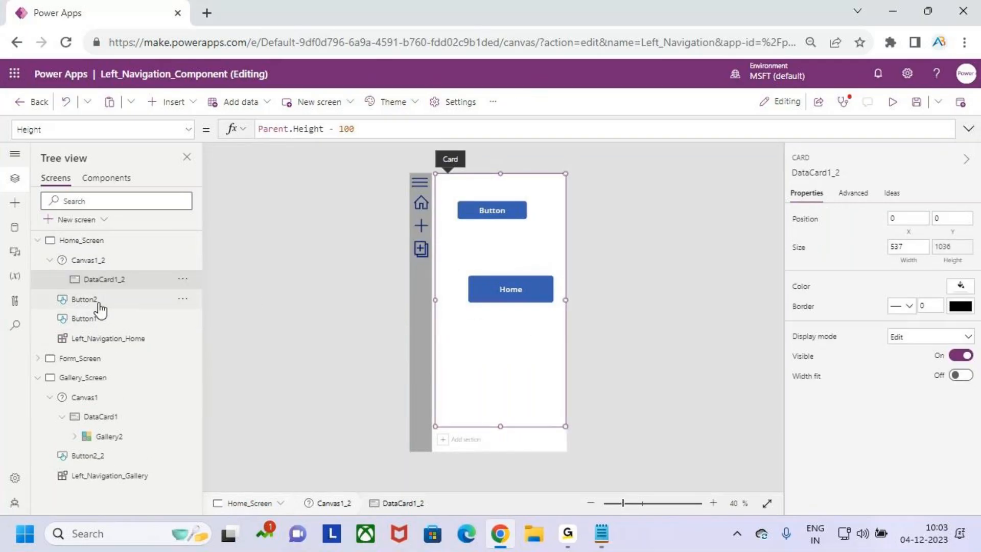
# Step: Clear the Y formula that references RectQuickActionBar1 from Canvas1_1 on Form_Screen
pyautogui.click(95, 359)
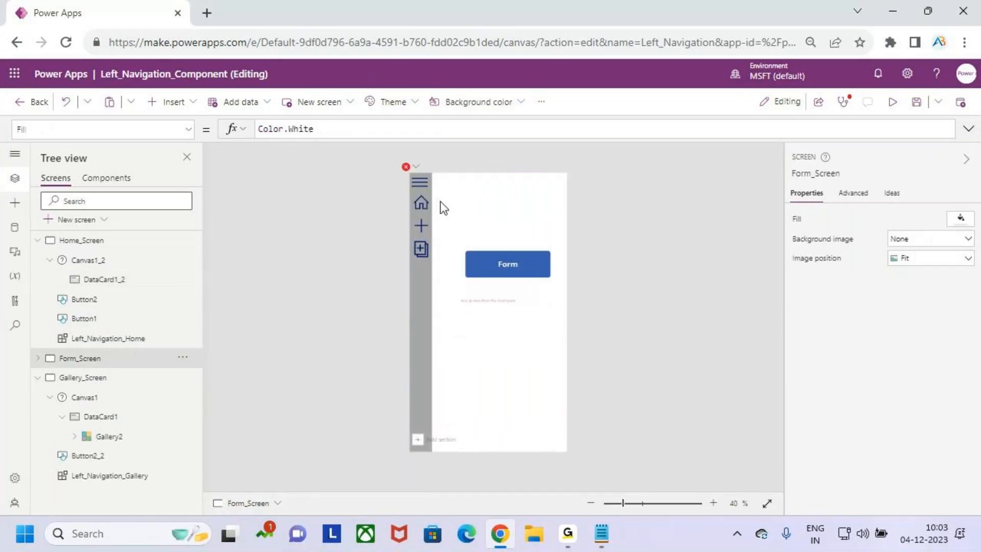
pyautogui.click(417, 170)
pyautogui.click(445, 189)
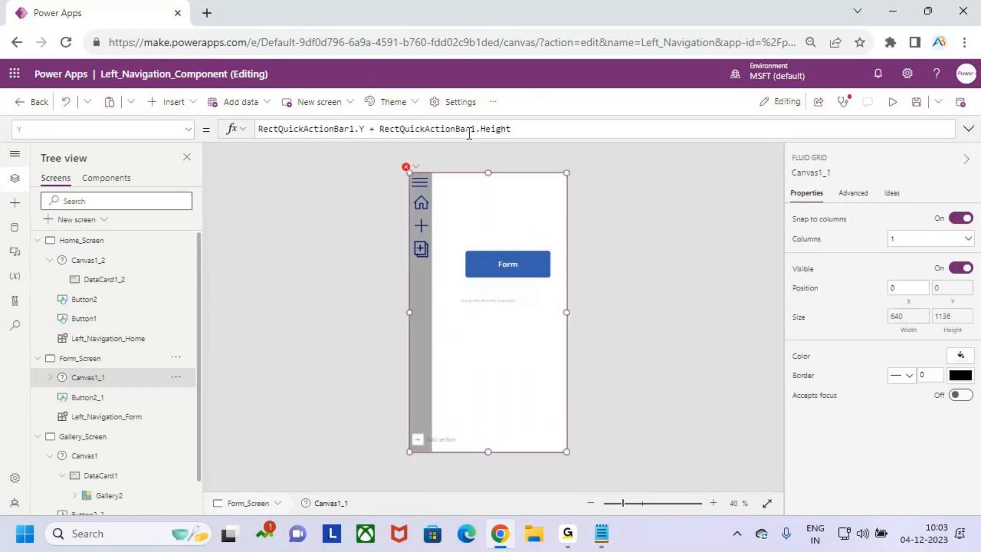
pyautogui.click(466, 129)
pyautogui.hotkey('ctrl', 'a')
pyautogui.press('BackSpace')
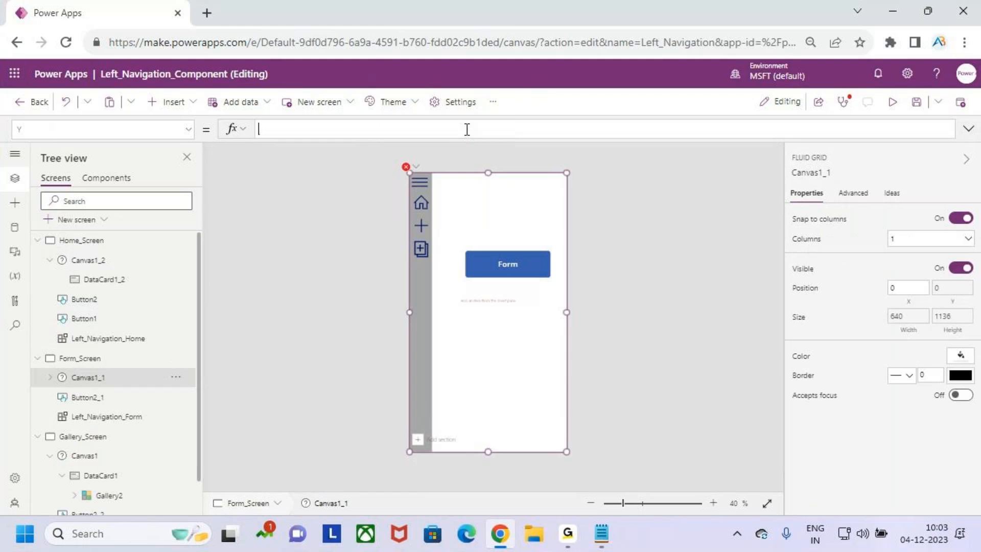
# Step: Narrow Canvas1_1 on Form_Screen to X 90 and width 550, beside the left navigation, and save the app
pyautogui.click(91, 379)
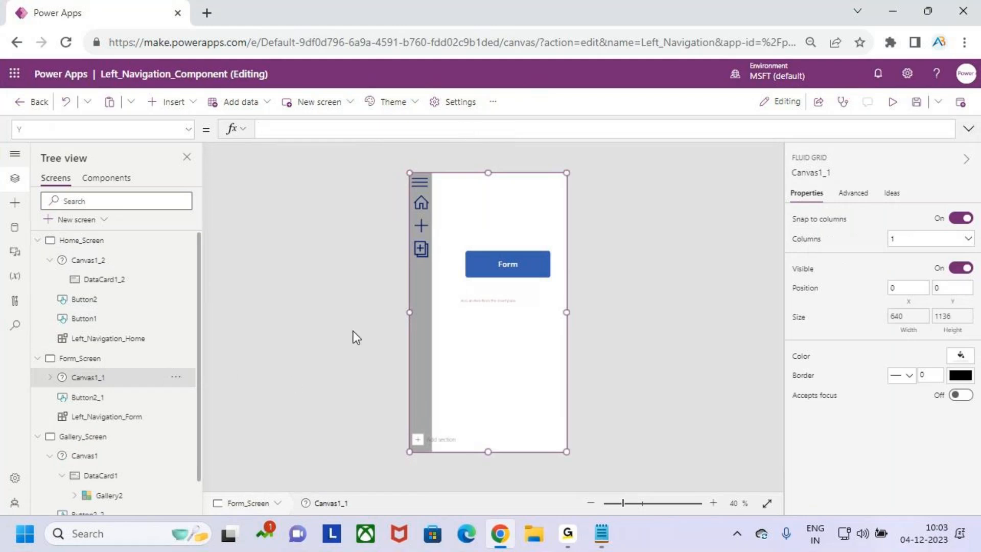
pyautogui.moveTo(408, 313); pyautogui.dragTo(432, 313)
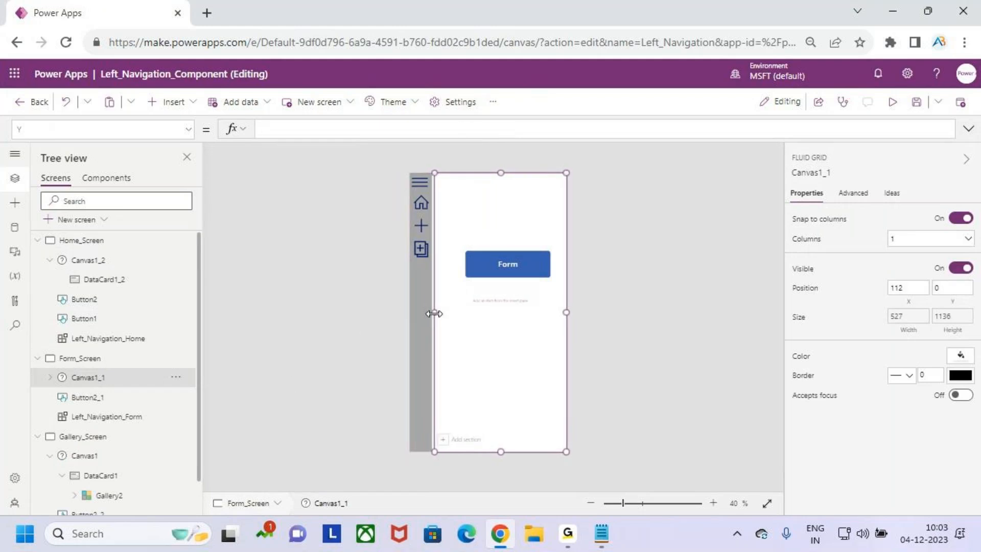
pyautogui.click(916, 102)
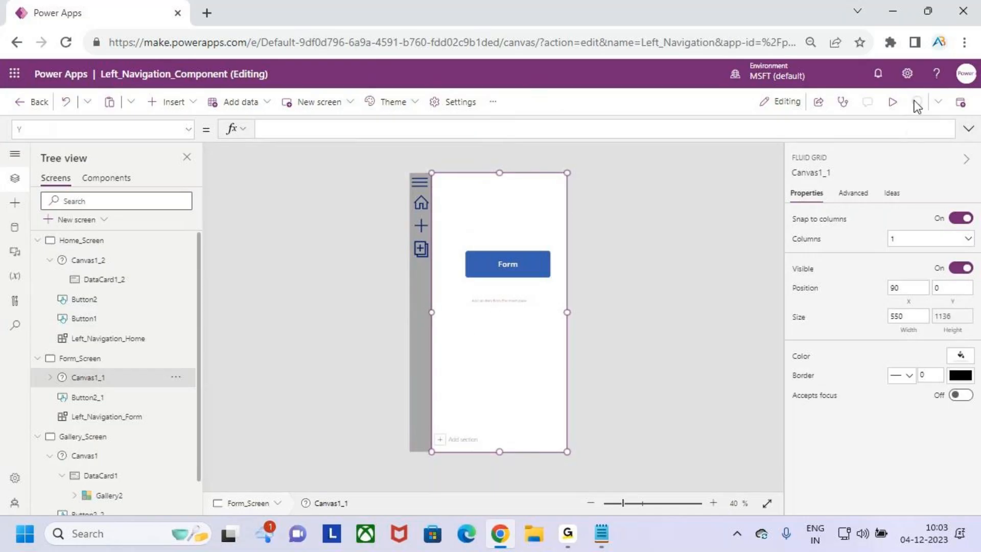
# Step: Preview Form_Screen, expand and collapse the left navigation, and switch to the Home screen and back to the Form screen
pyautogui.click(899, 102)
pyautogui.click(406, 140)
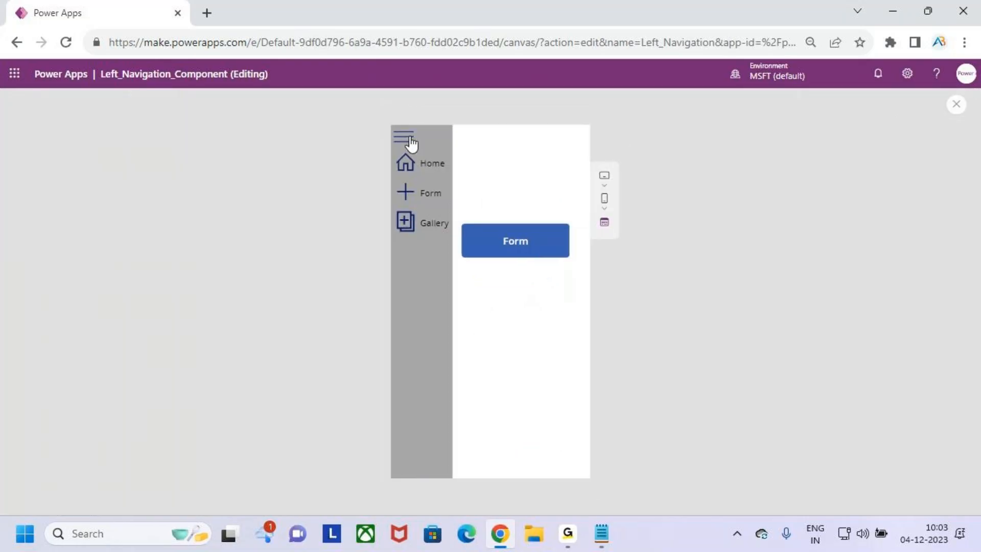
pyautogui.click(405, 138)
pyautogui.click(403, 161)
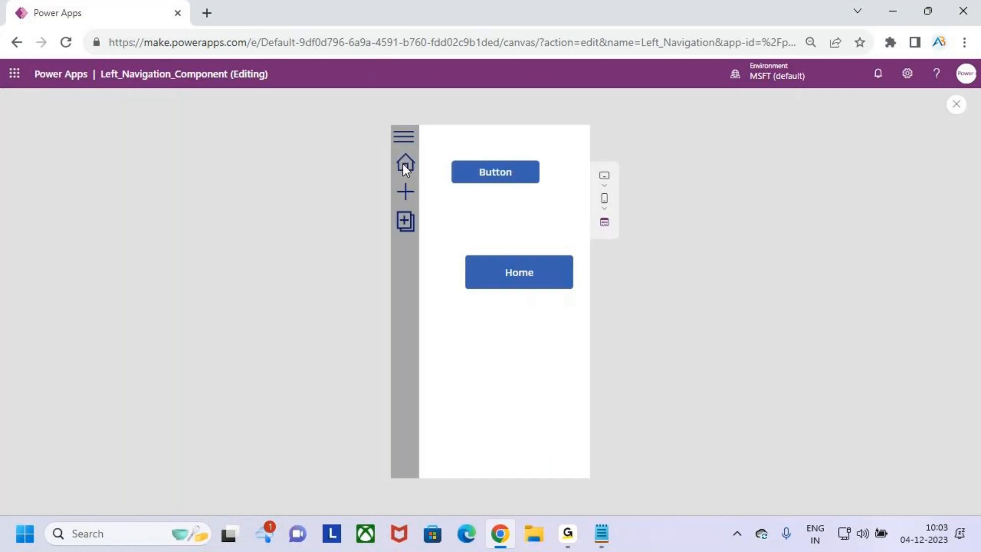
pyautogui.click(401, 186)
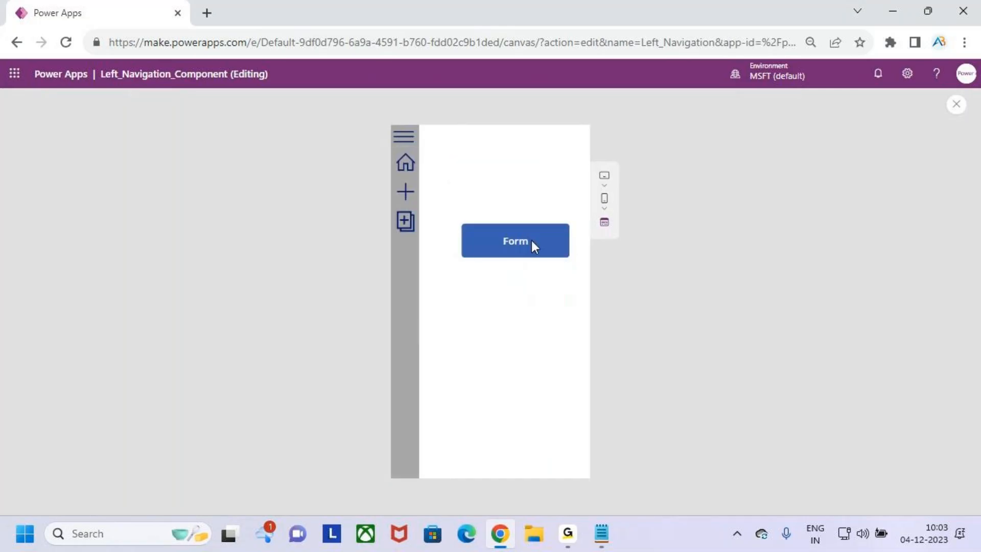
# Step: Check the left navigation in the preview by switching to the Gallery, Form and Home screens, and end the preview
pyautogui.click(405, 223)
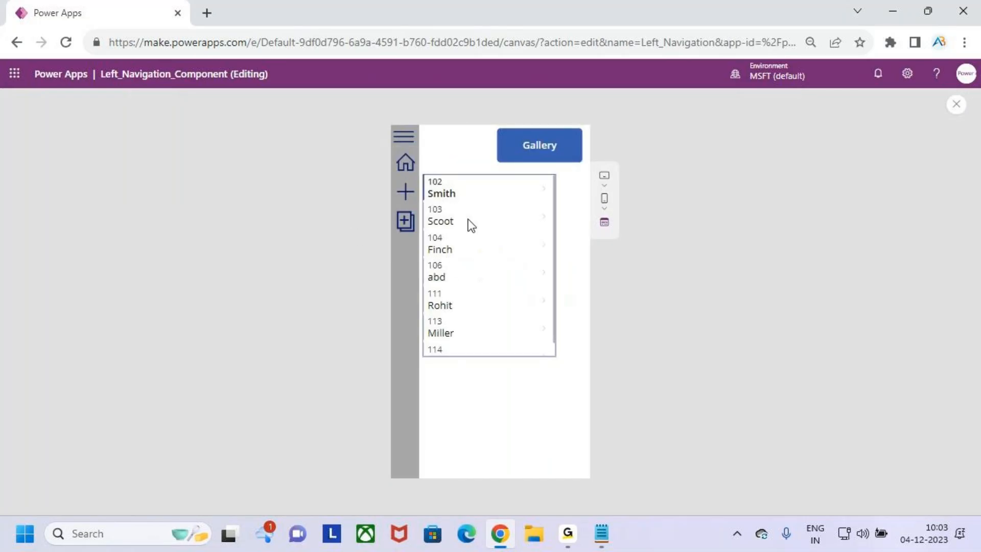
pyautogui.click(404, 189)
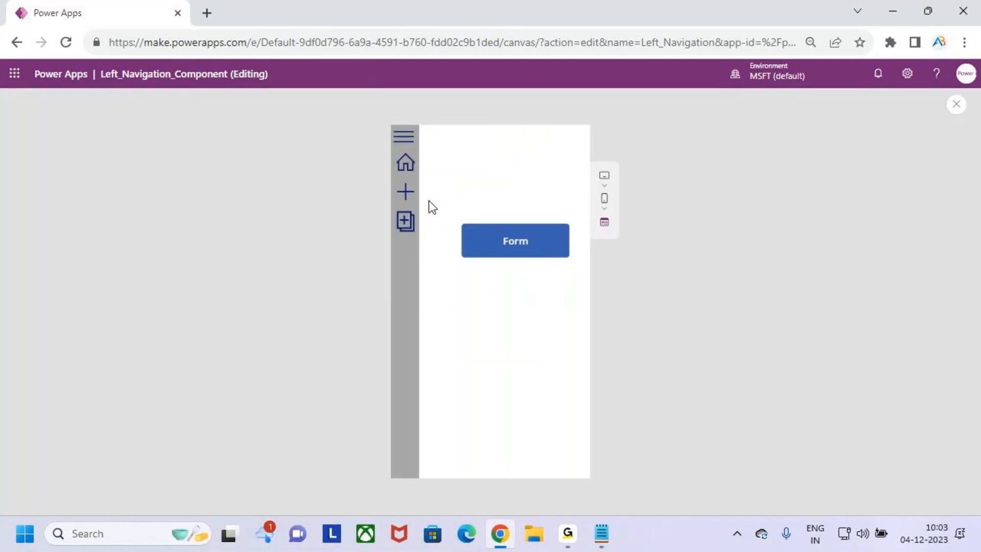
pyautogui.click(407, 162)
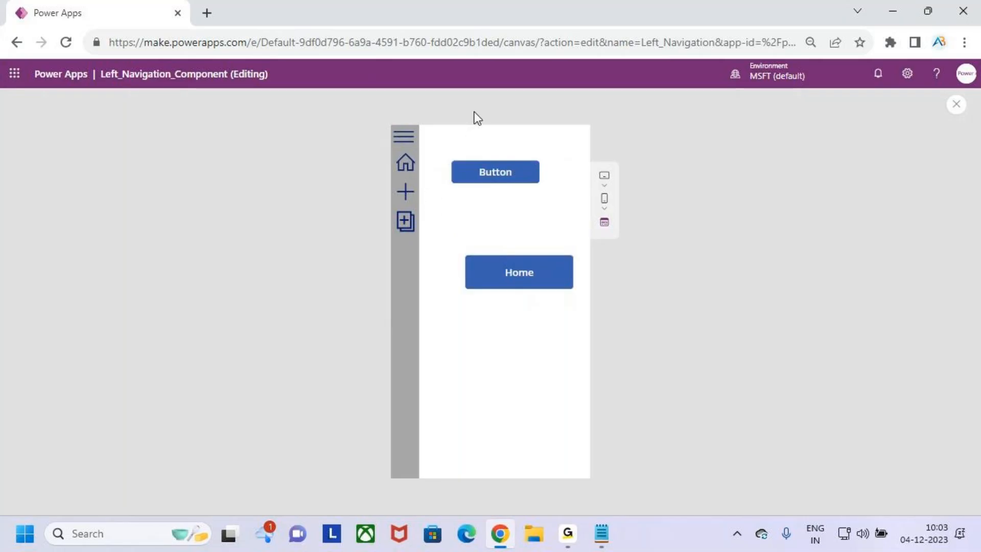
pyautogui.click(956, 105)
pyautogui.click(602, 346)
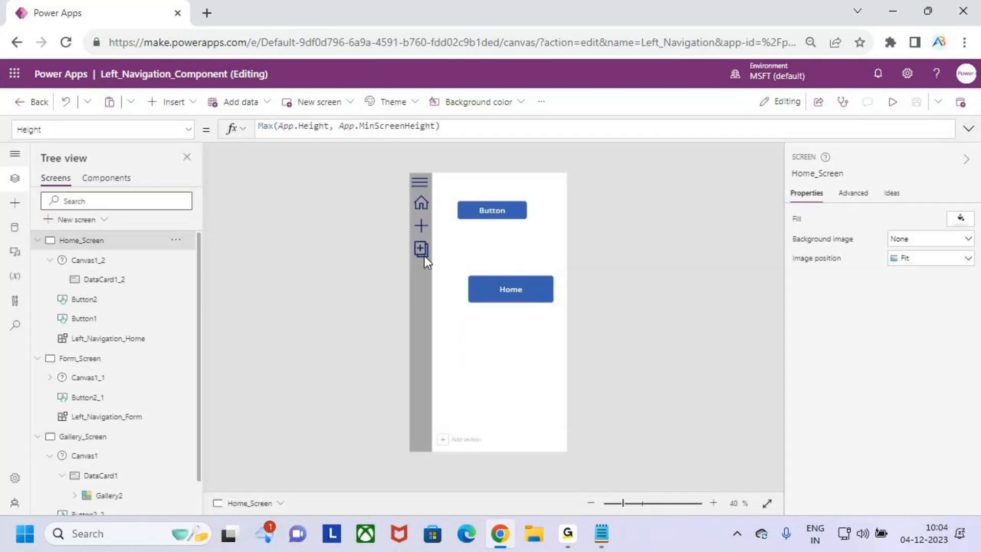
# Step: Publish the current version of the Left_Navigation_Component library
pyautogui.click(960, 102)
pyautogui.click(521, 419)
pyautogui.hotkey('ctrl', '2')
pyautogui.press('Escape')
# Step: Look through the Left_Navigation component's controls and the library's general settings, and select Gallery1
pyautogui.click(114, 179)
pyautogui.hotkey('ctrl', '2')
pyautogui.moveTo(52, 228); pyautogui.dragTo(116, 256)
pyautogui.press('Escape')
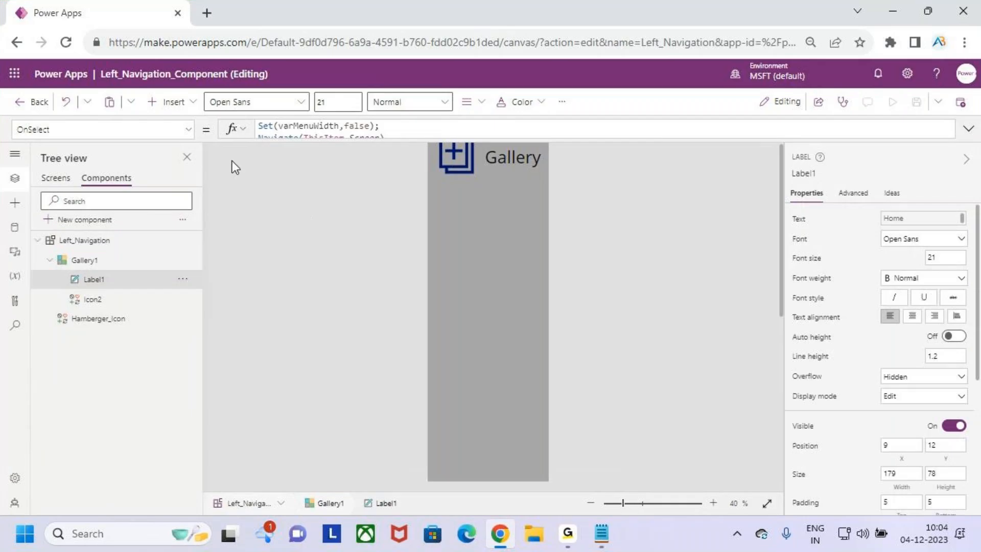
pyautogui.click(13, 479)
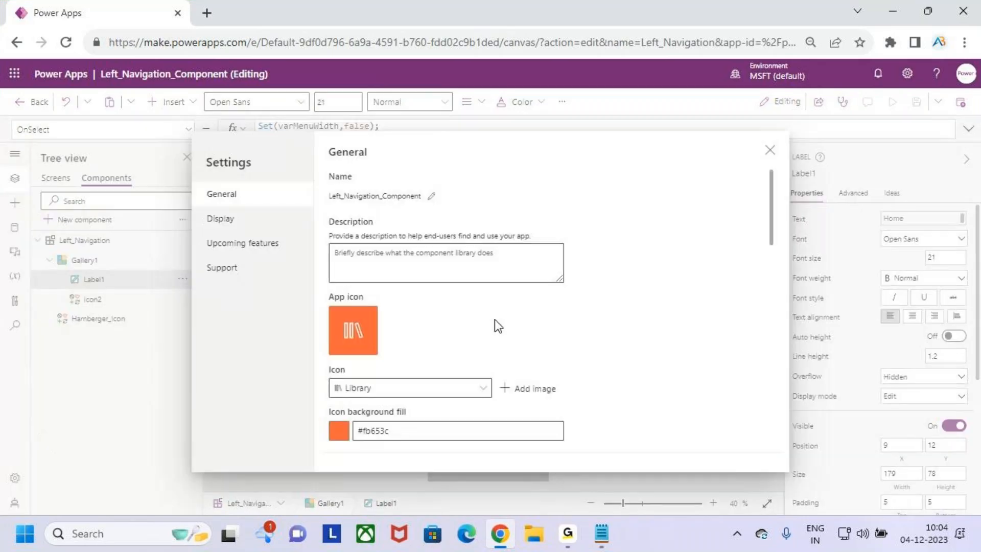
pyautogui.click(771, 150)
pyautogui.click(284, 341)
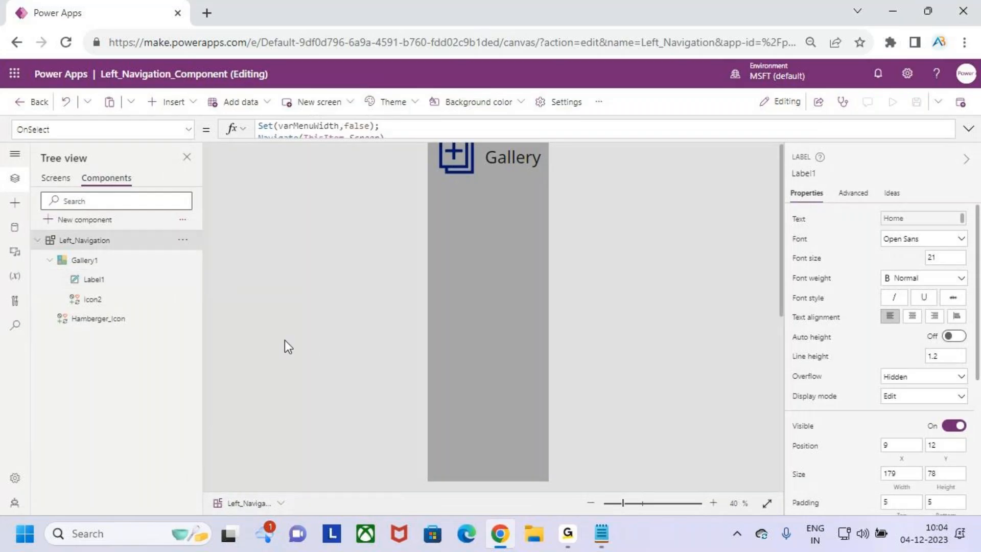
pyautogui.click(474, 250)
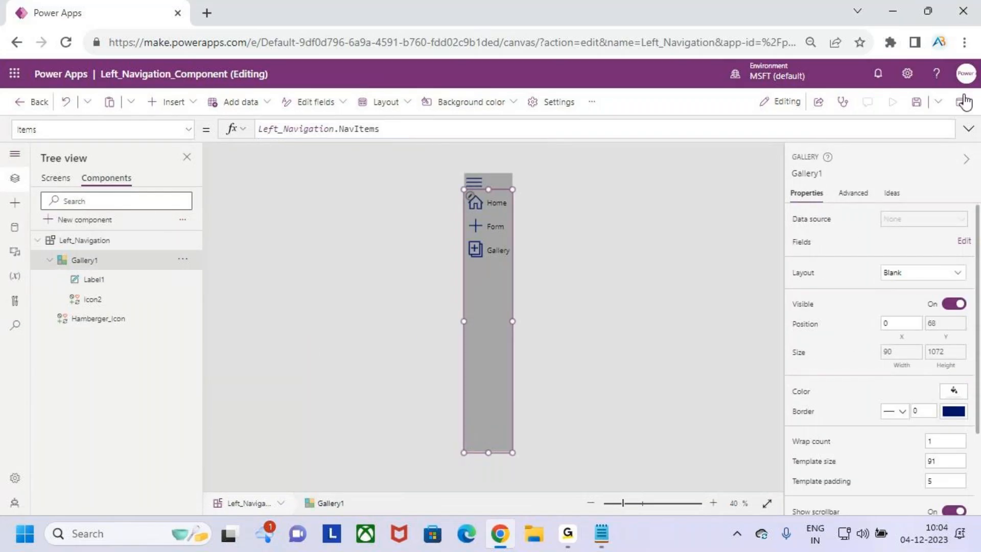
# Step: Save the component library and publish this version again with Left_Navigation open
pyautogui.click(917, 108)
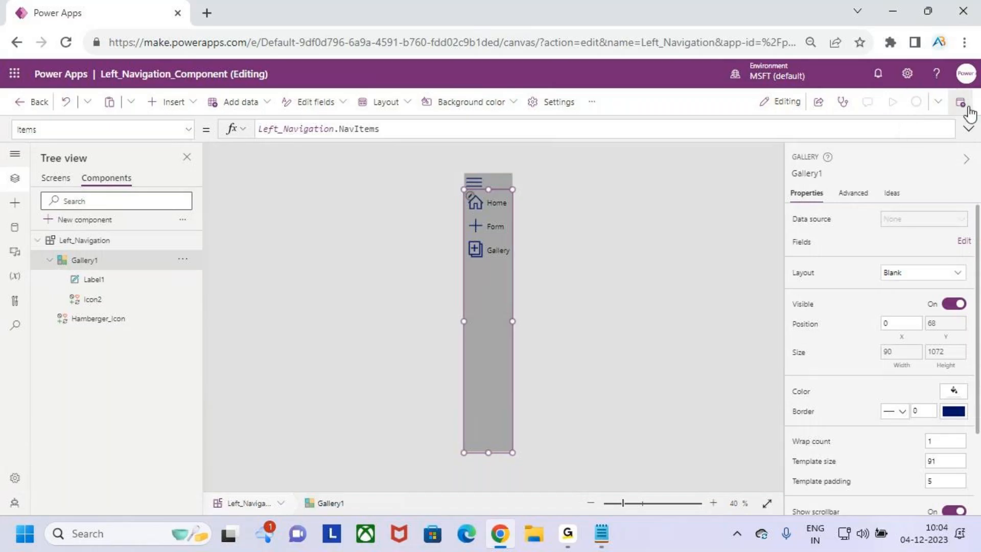
pyautogui.click(963, 105)
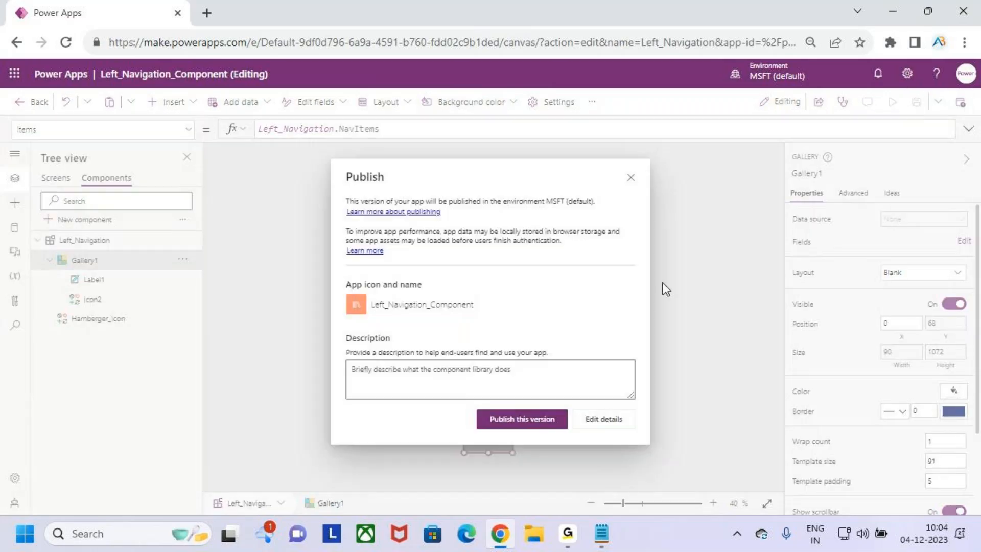
pyautogui.click(543, 427)
pyautogui.click(633, 367)
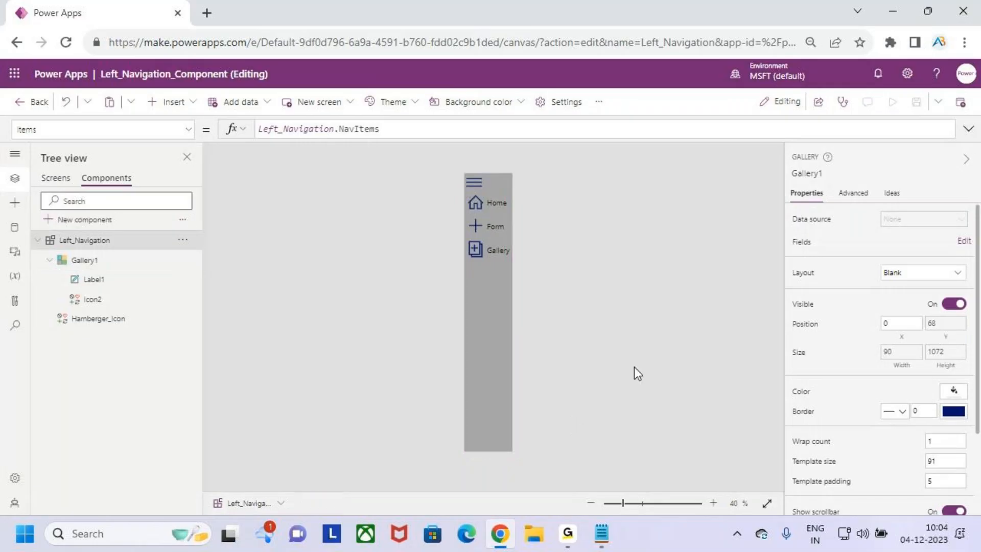
# Step: Leave the component library and create a blank canvas app named test_Left_Navigation_com in Tablet format, skipping the welcome dialog
pyautogui.click(20, 105)
pyautogui.click(542, 340)
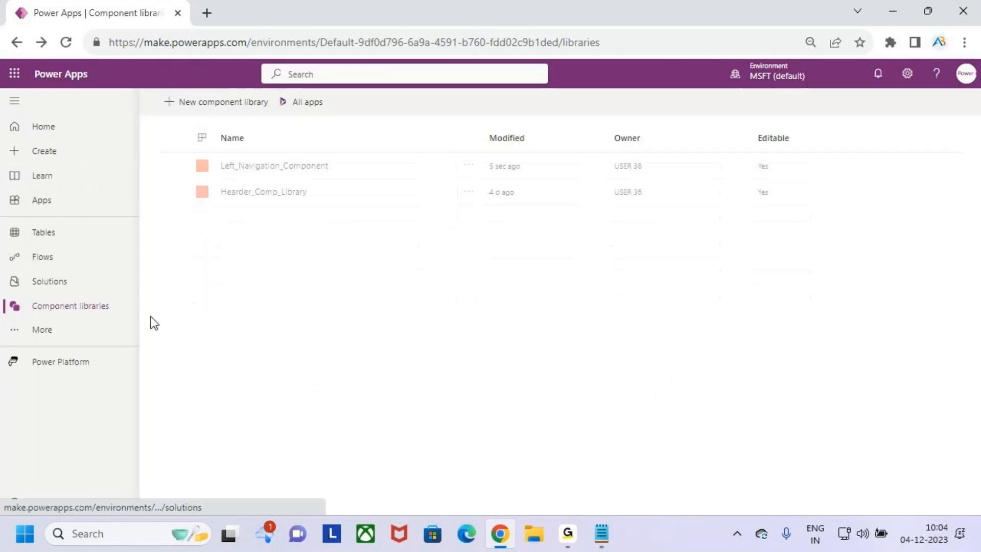
pyautogui.click(60, 159)
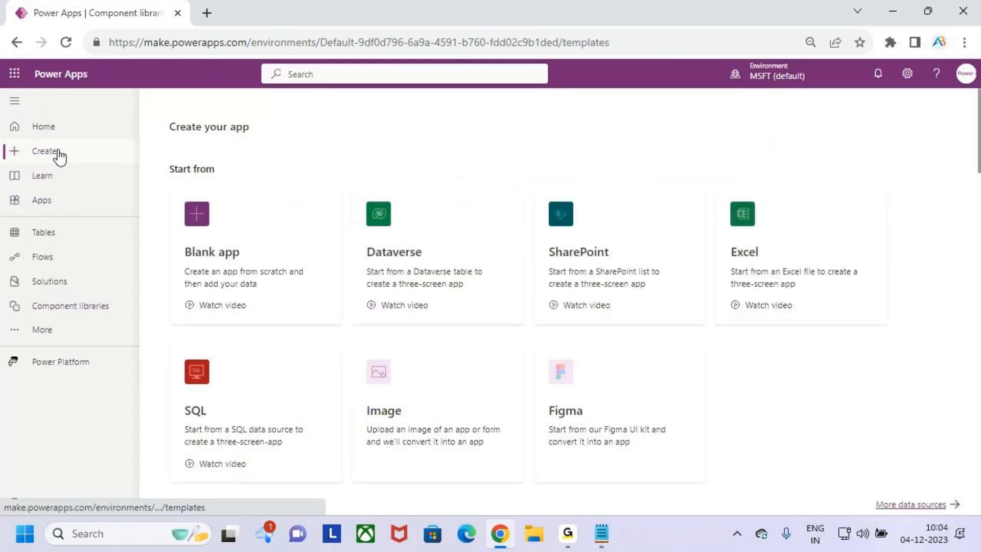
pyautogui.click(198, 231)
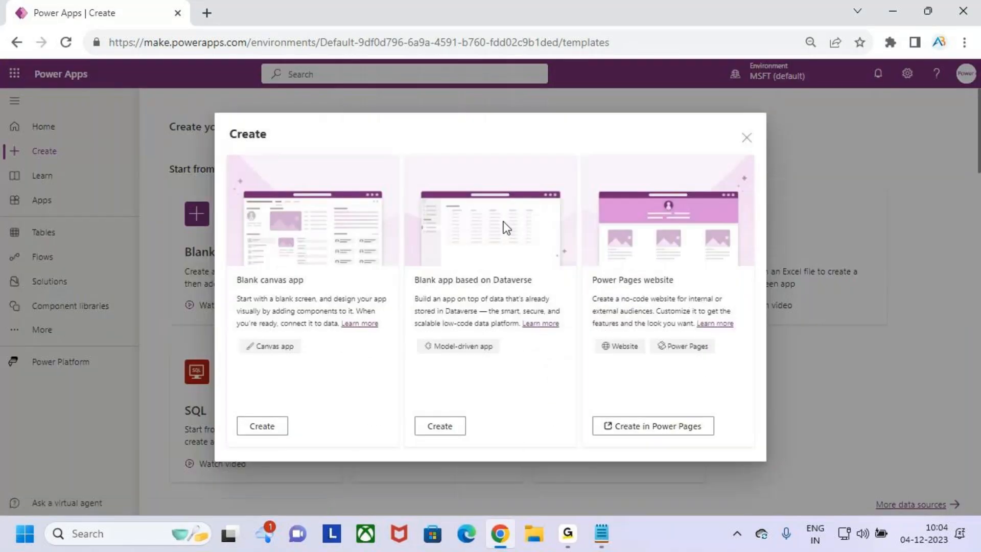
pyautogui.click(269, 432)
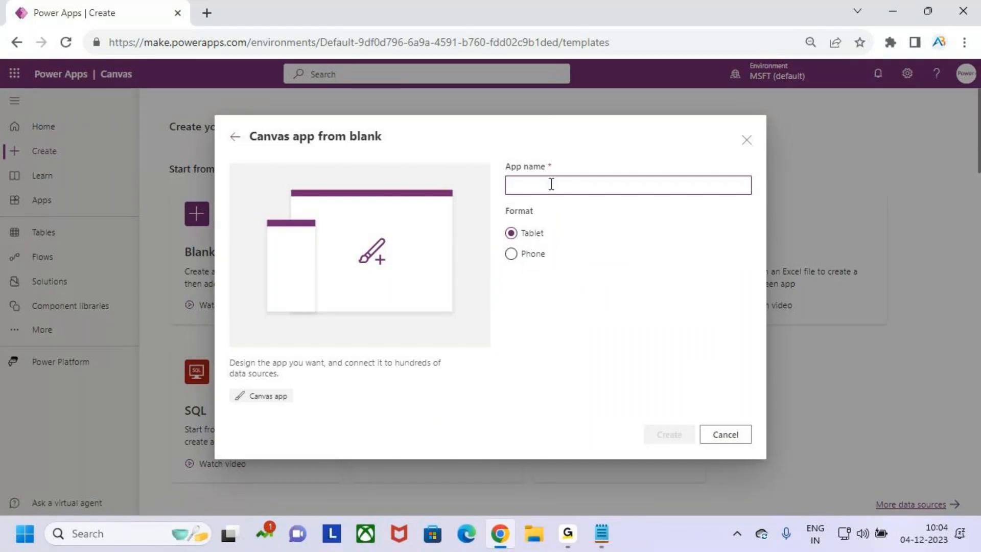
pyautogui.write('test_Left_Navigation_com')
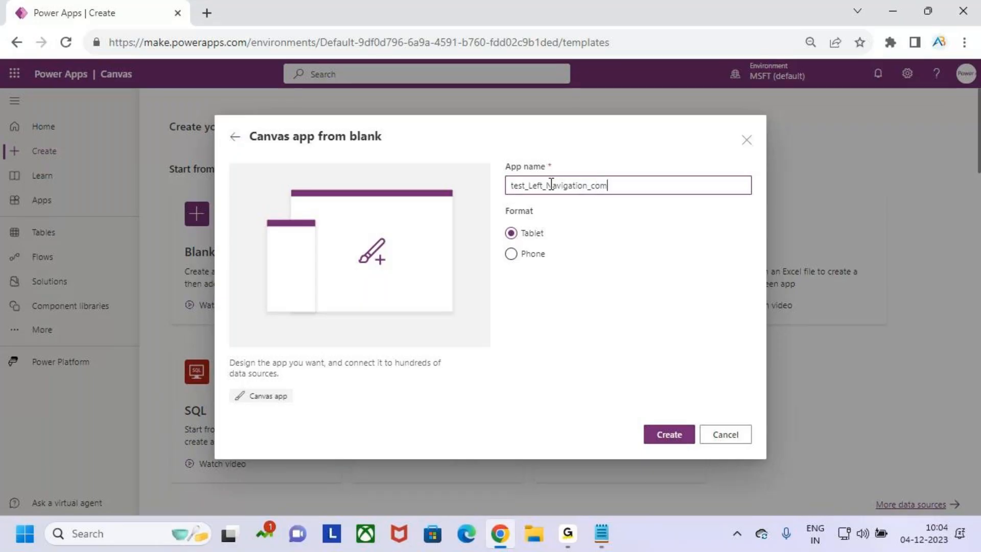
pyautogui.click(665, 435)
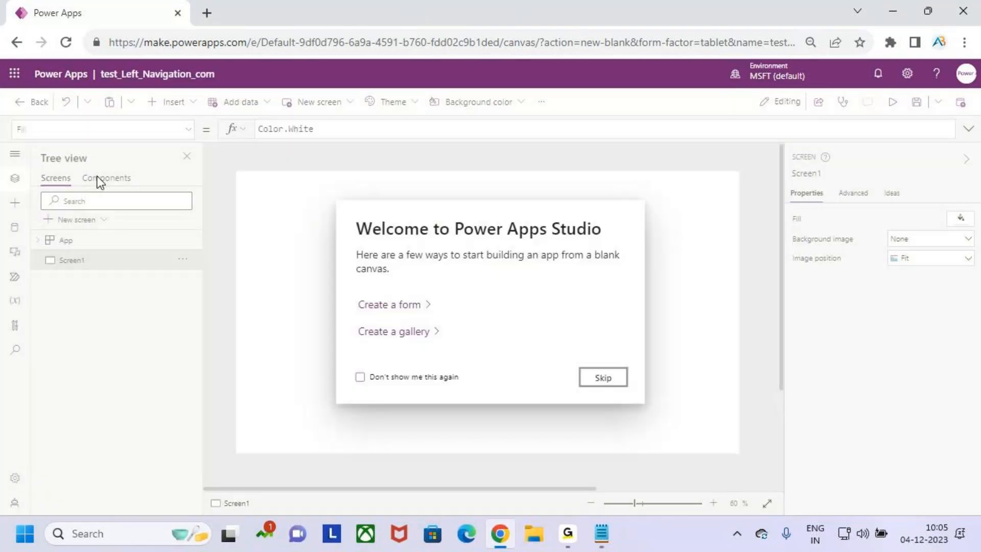
pyautogui.click(593, 379)
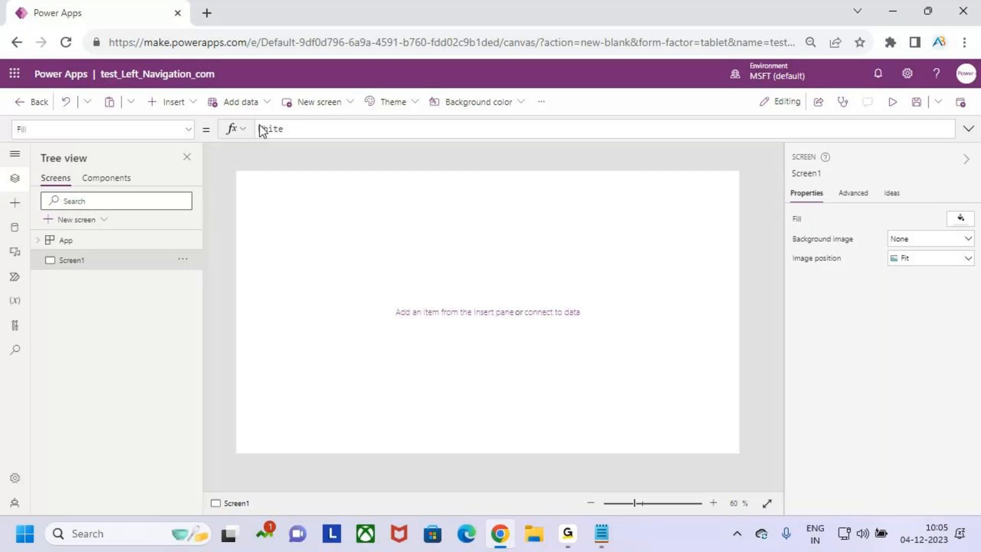
# Step: Import the Left_Navigation component from the Left_Navigation_Component library and insert it on Screen1
pyautogui.click(15, 205)
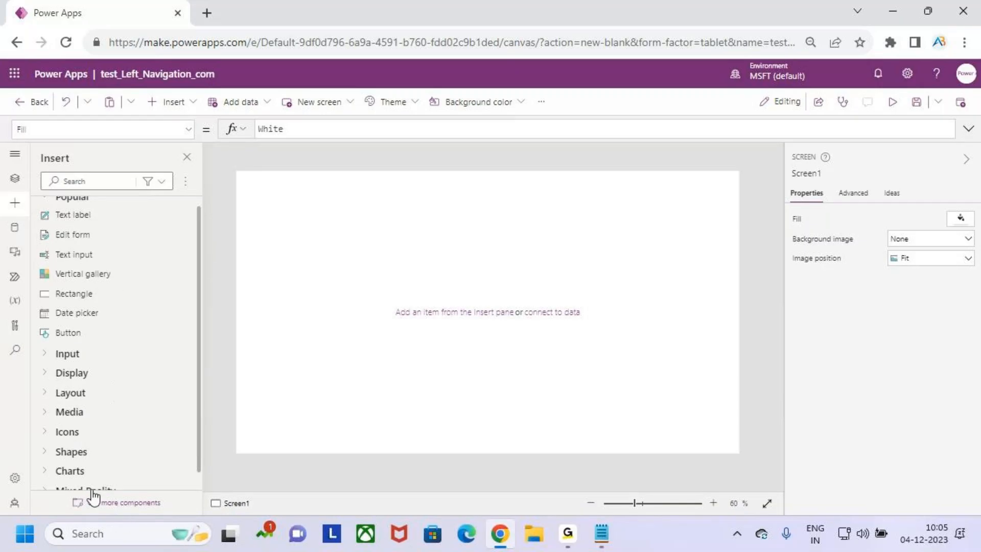
pyautogui.click(147, 504)
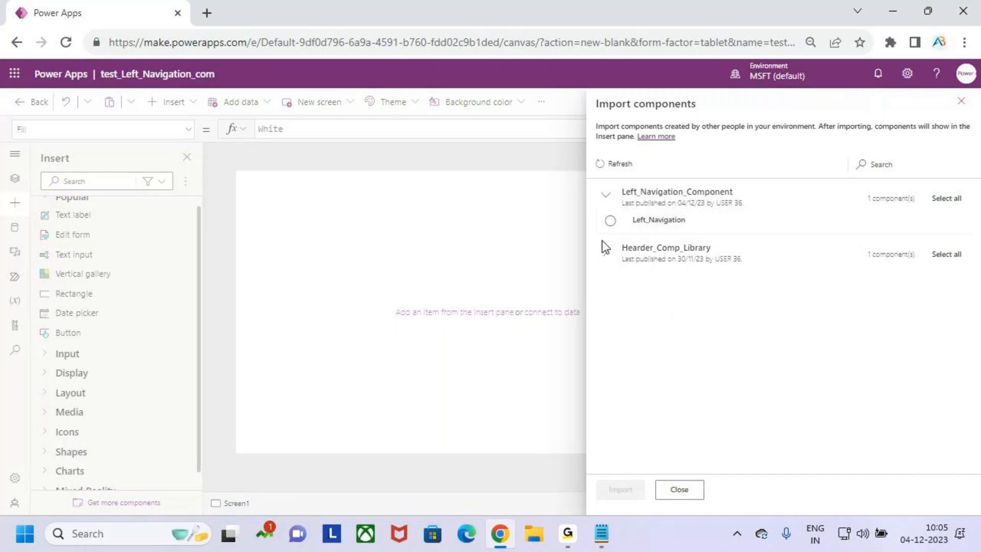
pyautogui.click(611, 222)
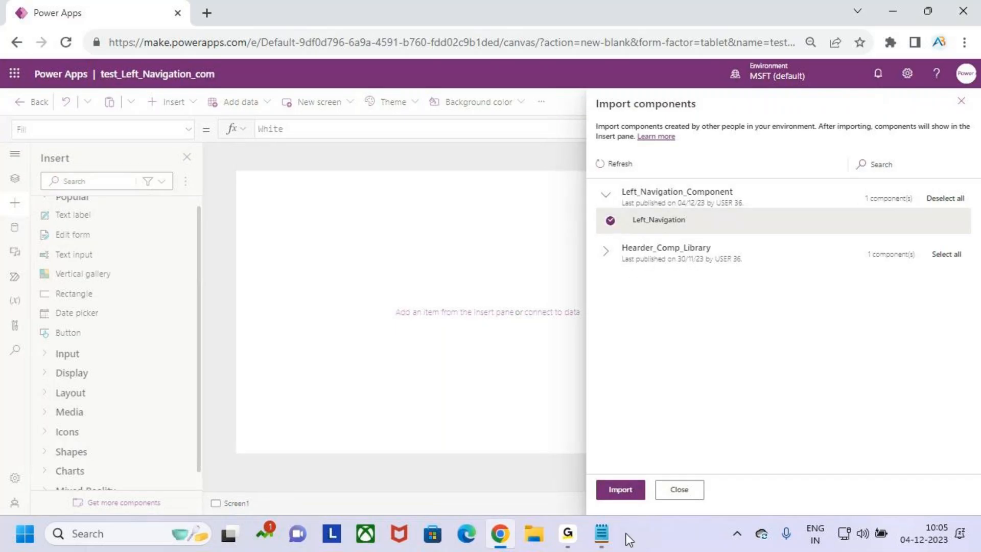
pyautogui.click(629, 495)
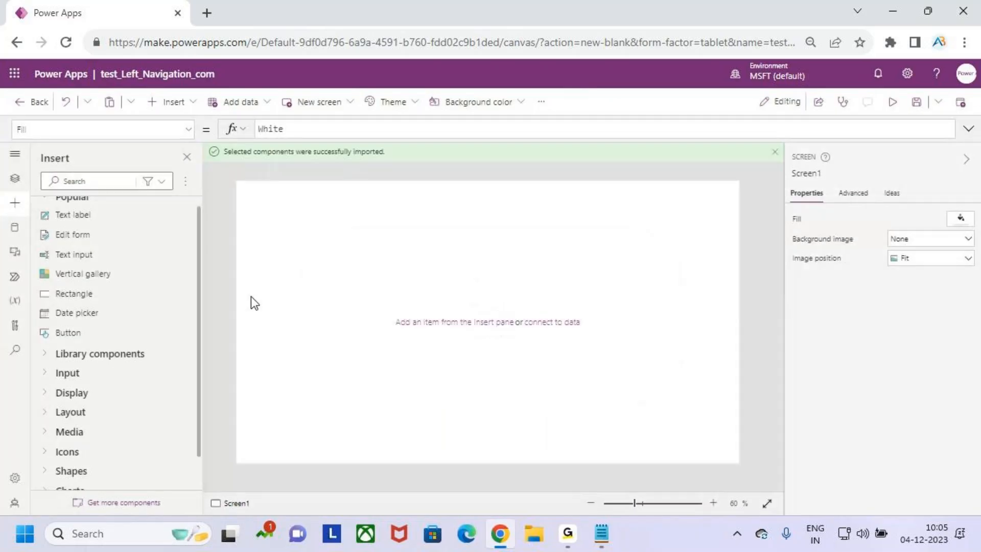
pyautogui.click(44, 355)
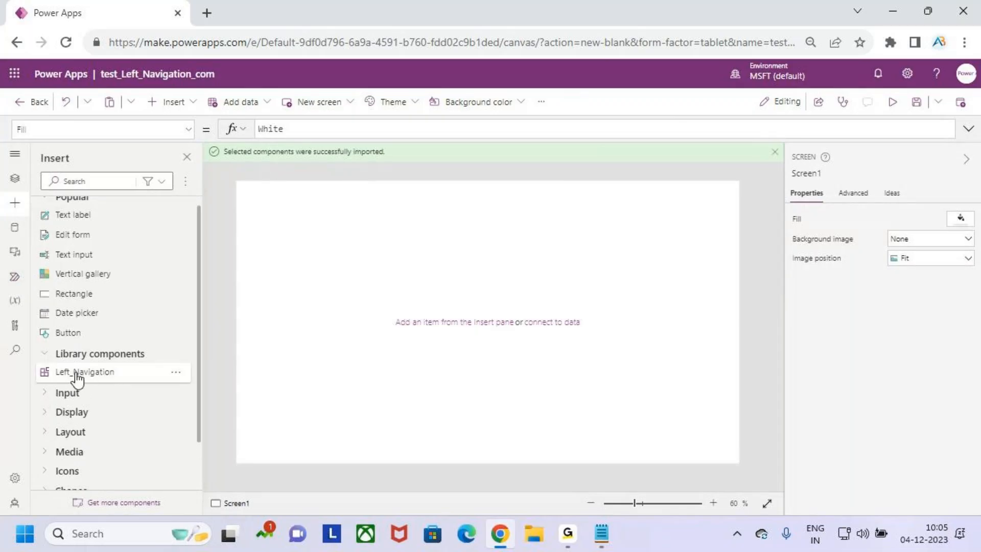
pyautogui.click(107, 376)
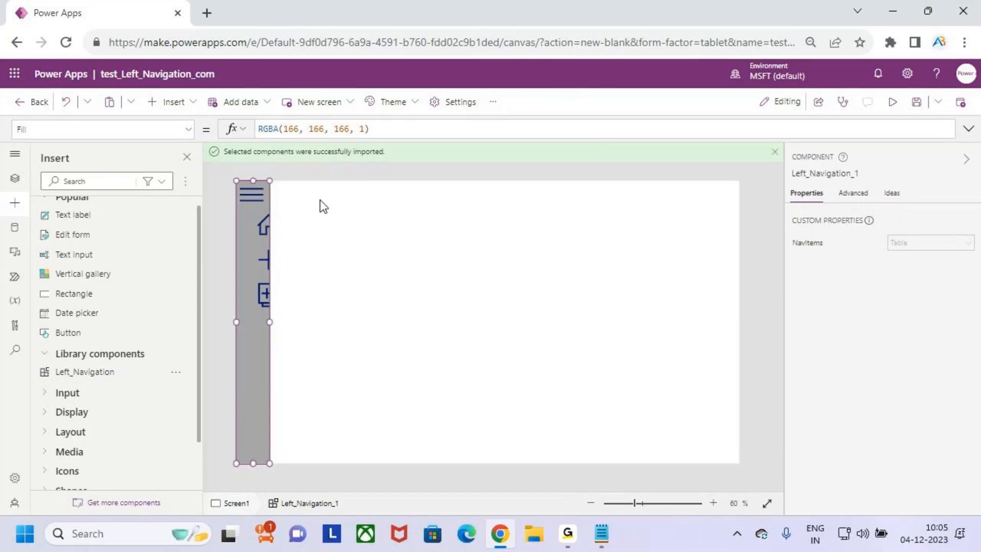
# Step: Add a second screen to the app and insert the Left_Navigation library component on it
pyautogui.click(14, 178)
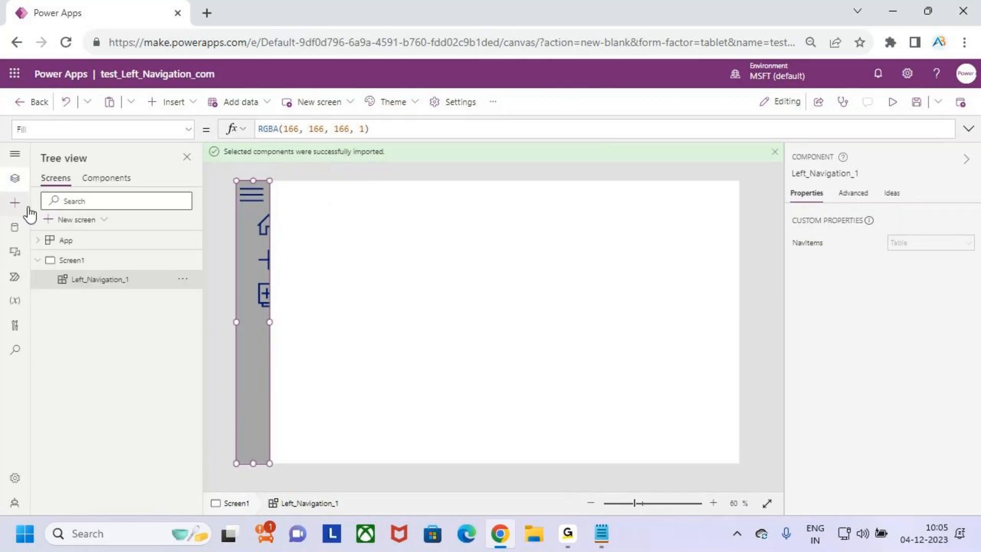
pyautogui.click(77, 220)
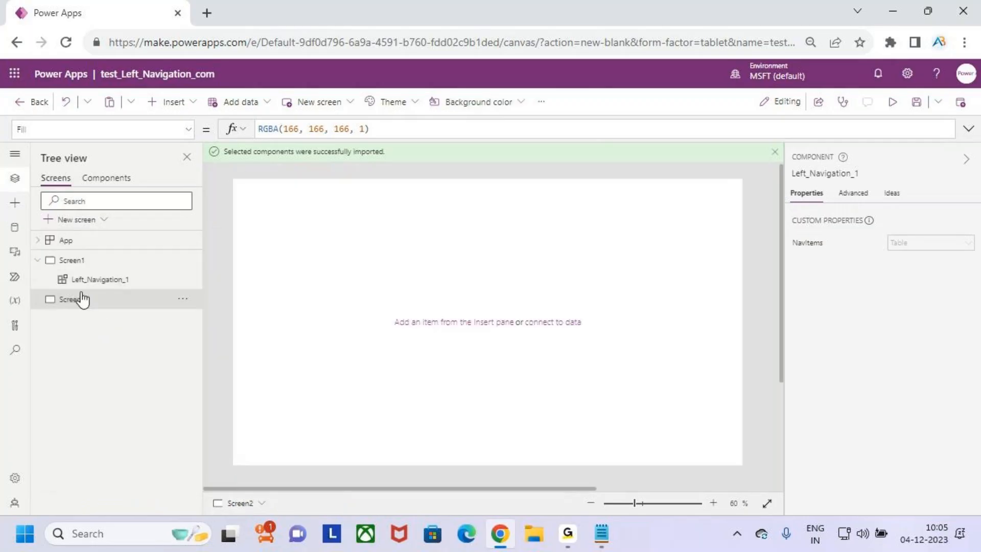
pyautogui.click(82, 299)
pyautogui.click(15, 227)
pyautogui.click(15, 203)
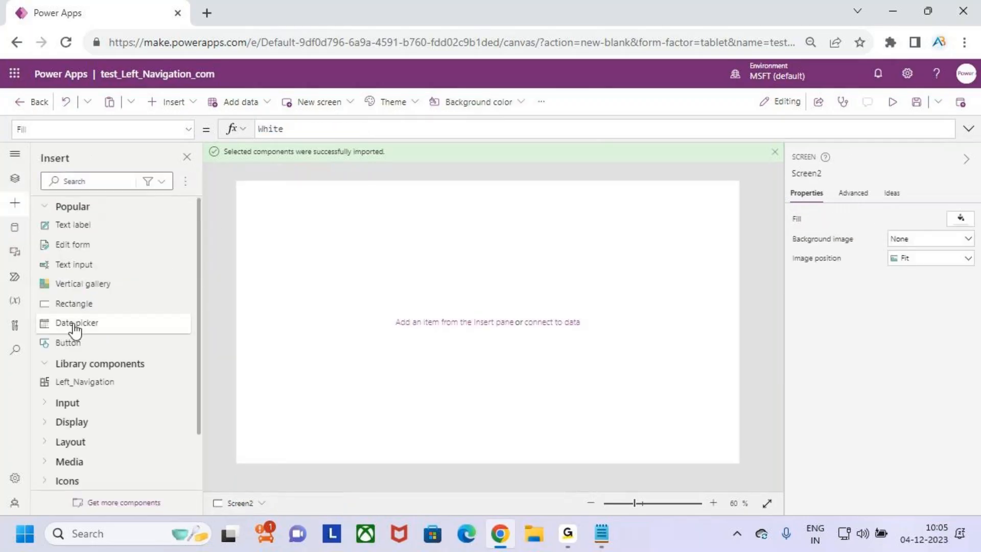
pyautogui.click(85, 383)
# Step: Save the app and preview Screen2, expanding and collapsing its left navigation
pyautogui.click(915, 102)
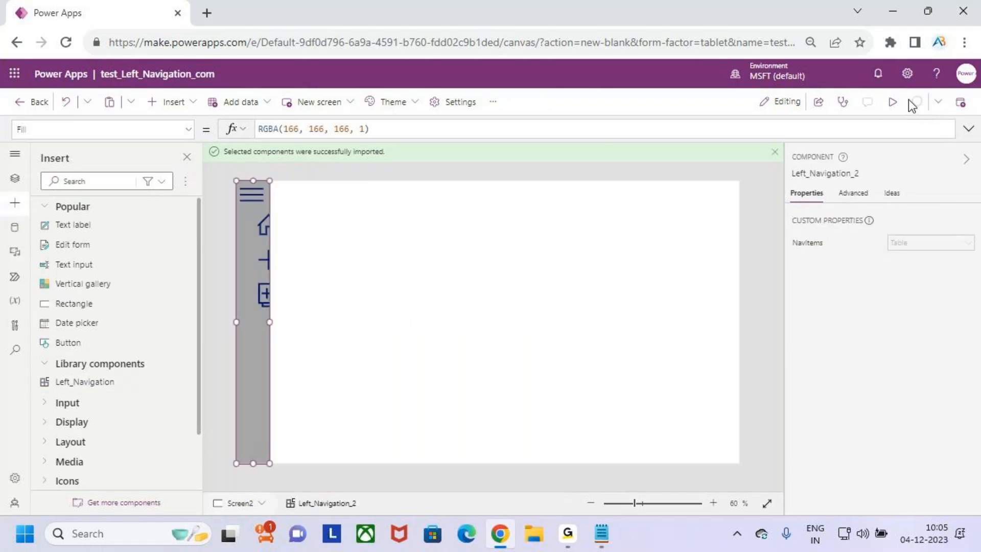
pyautogui.click(892, 103)
pyautogui.click(197, 146)
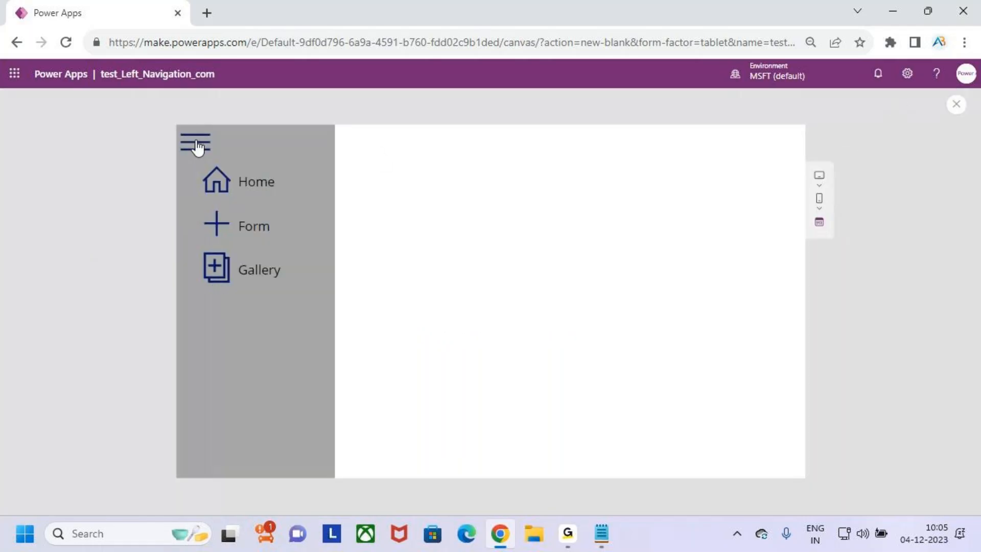
pyautogui.click(197, 147)
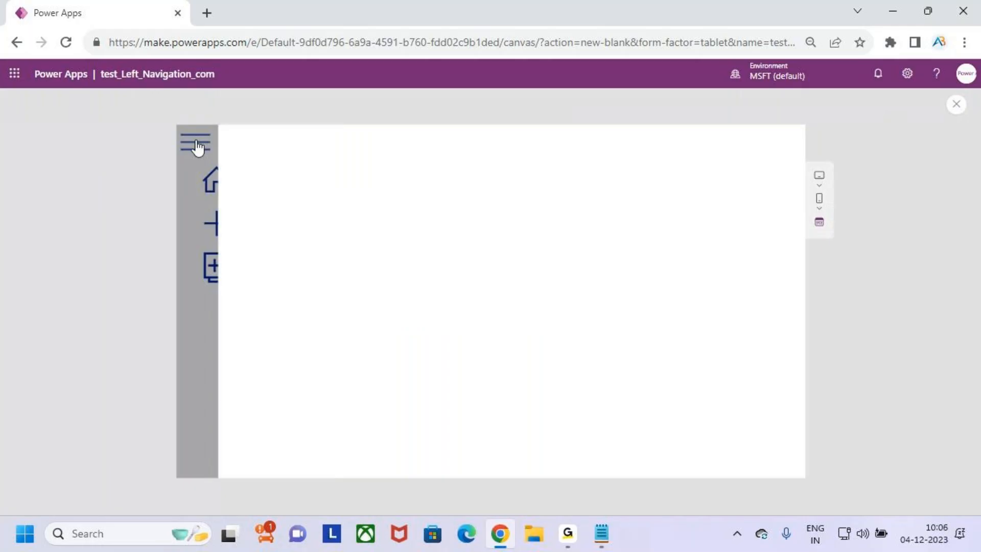
pyautogui.click(957, 104)
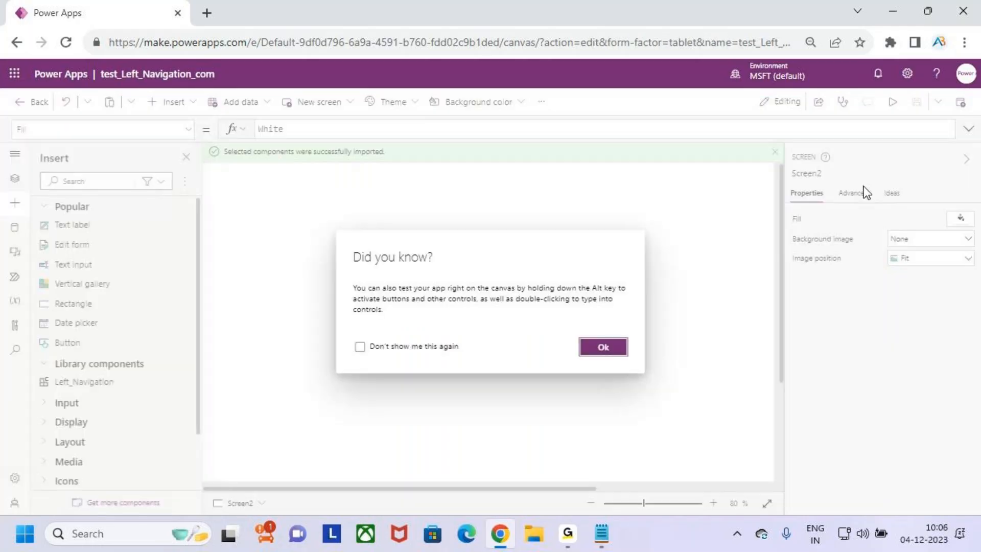
pyautogui.click(583, 344)
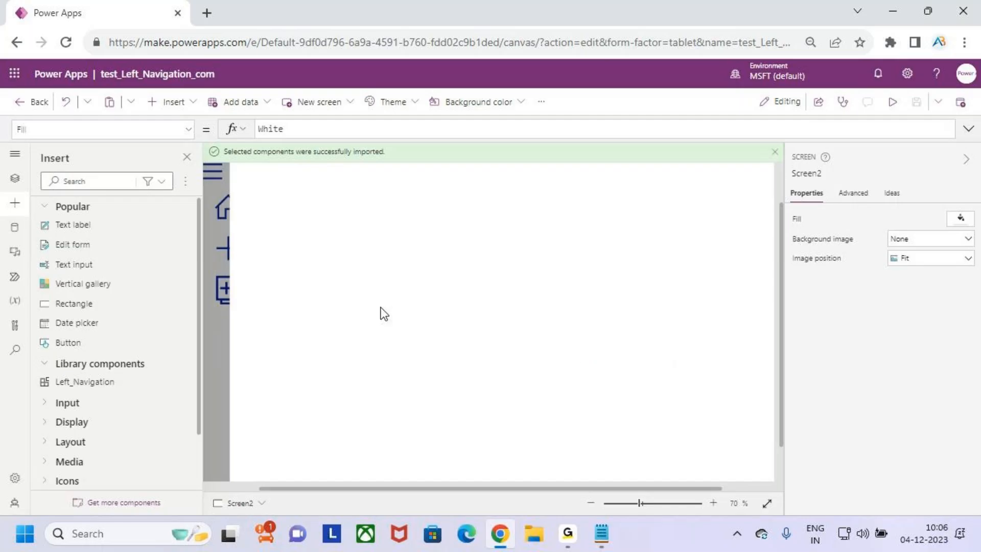
pyautogui.click(253, 317)
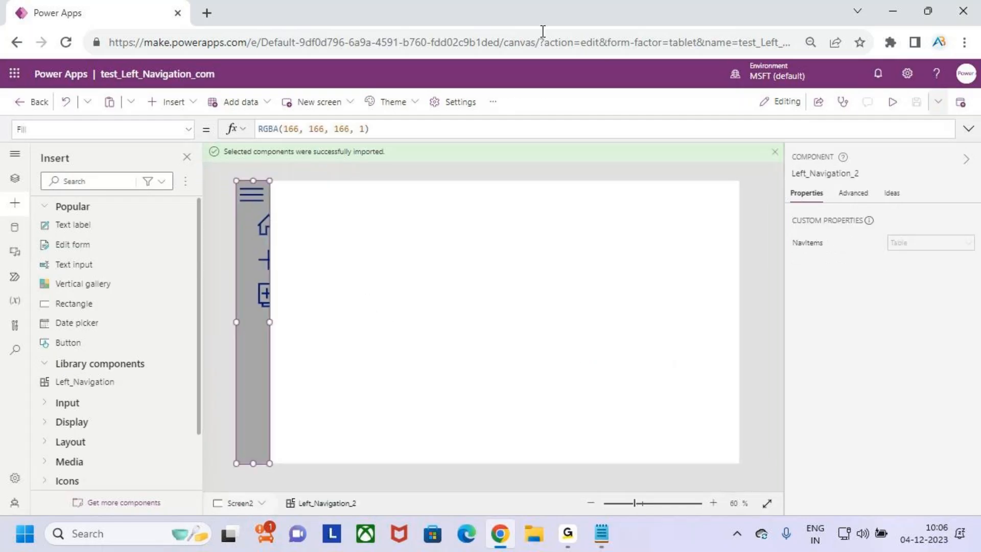
# Step: Open make.powerapps.com in a new browser tab and return to the test_Left_Navigation_com app
pyautogui.click(207, 13)
pyautogui.write(',')
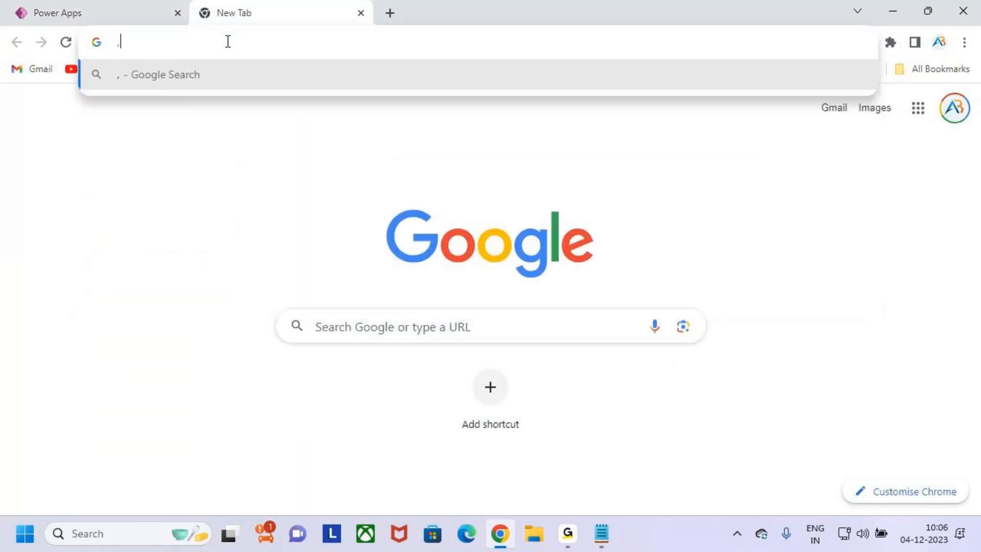
pyautogui.press('BackSpace')
pyautogui.write('make')
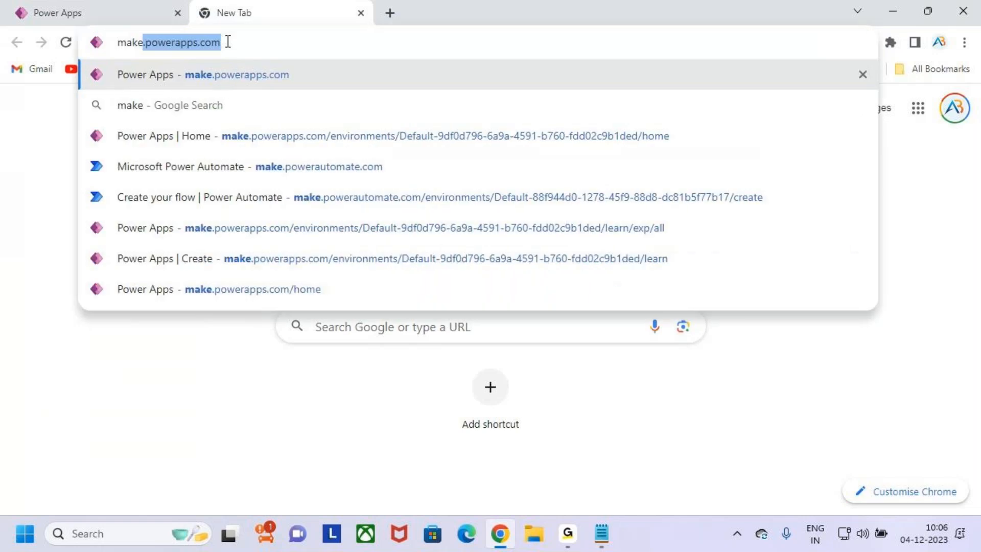
pyautogui.press('Return')
pyautogui.click(51, 13)
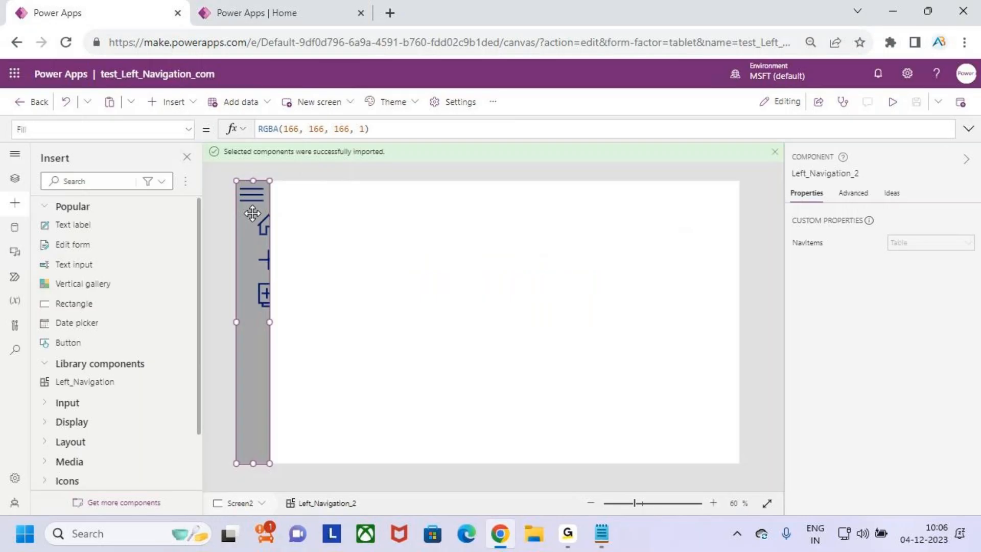
# Step: Open the Power Apps home page from make.powerapps.com in another browser tab, keeping the test app open in its own tab
pyautogui.click(390, 14)
pyautogui.click(387, 38)
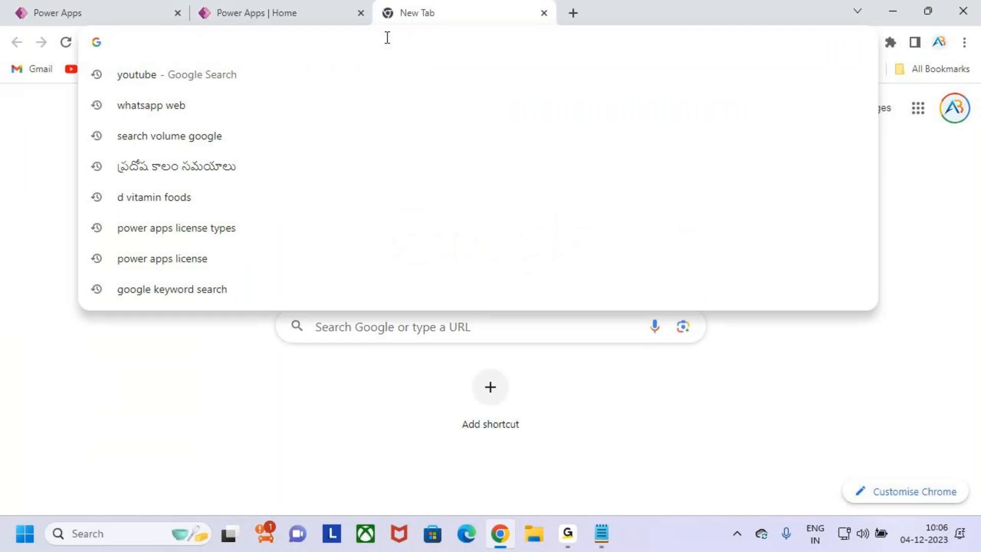
pyautogui.write('male')
pyautogui.press('BackSpace')
pyautogui.press('BackSpace')
pyautogui.write('ke.powerapps.com')
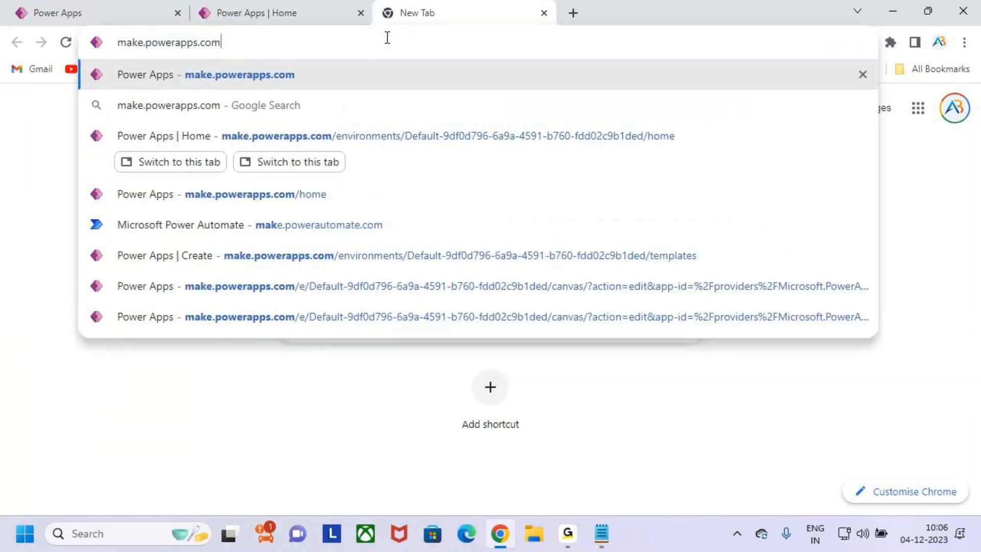
pyautogui.press('Return')
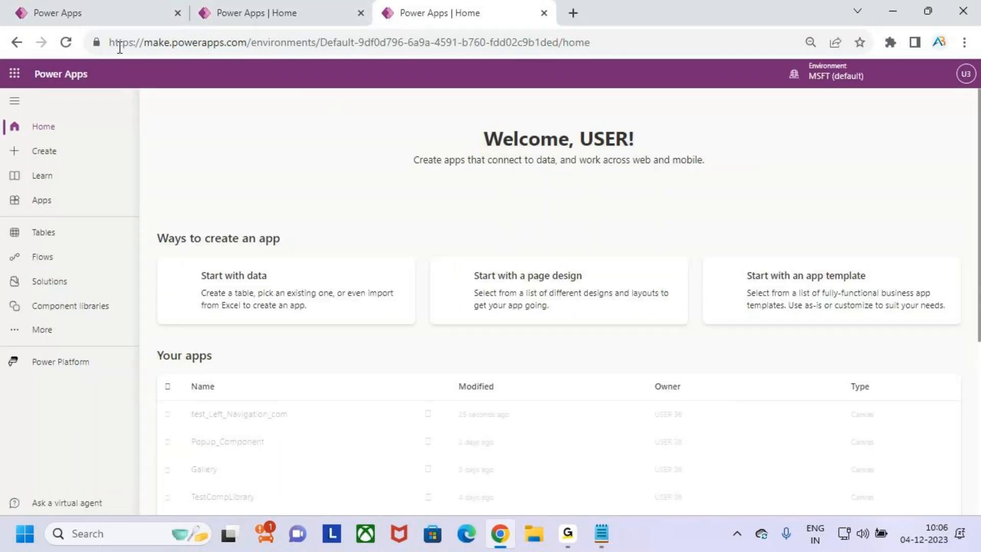
pyautogui.click(104, 14)
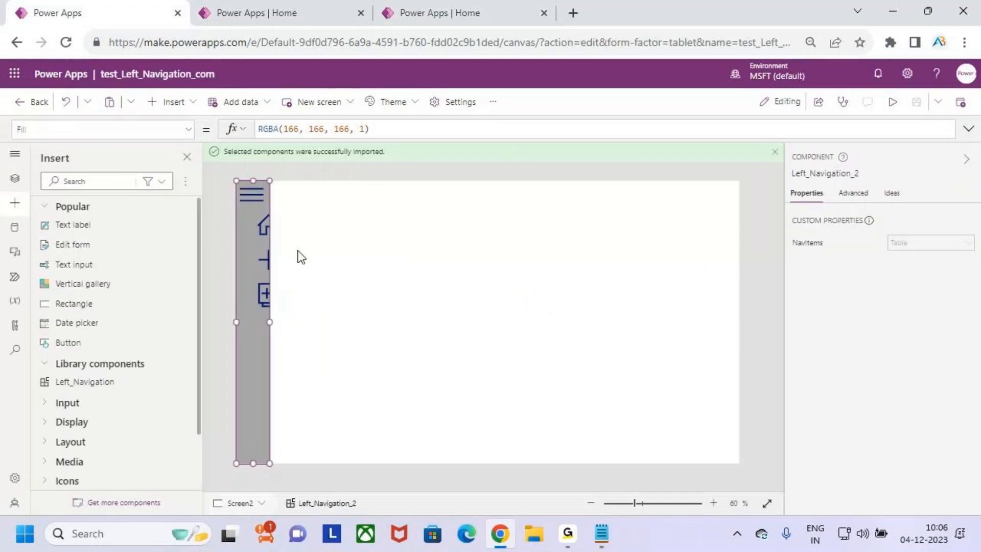
pyautogui.click(456, 11)
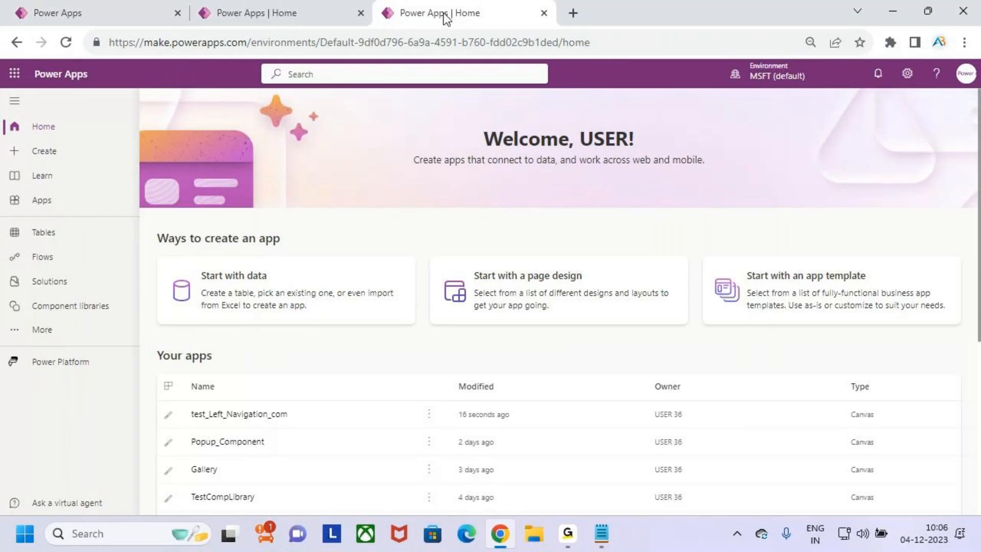
# Step: Open the Left_Navigation_Component component library for editing and skip the welcome dialog
pyautogui.click(79, 306)
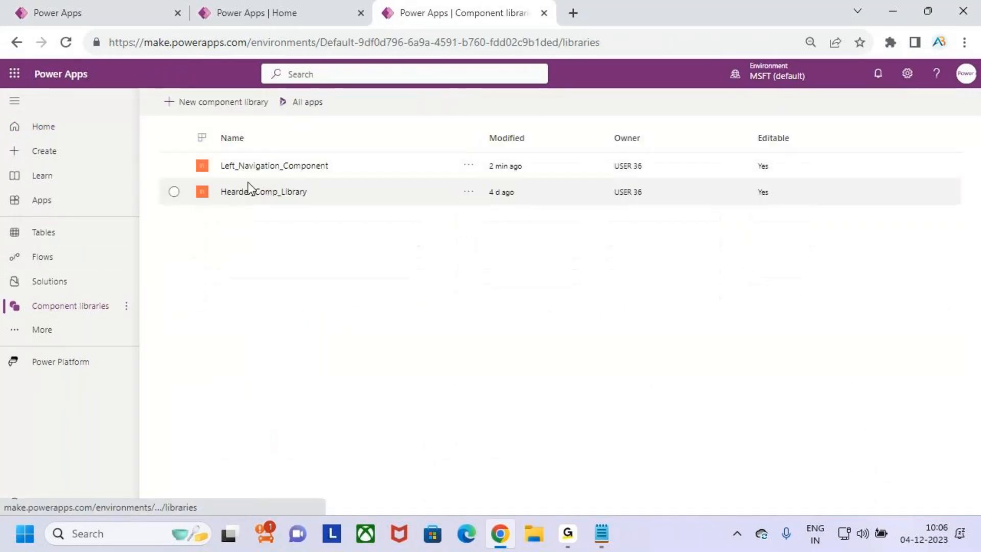
pyautogui.click(463, 167)
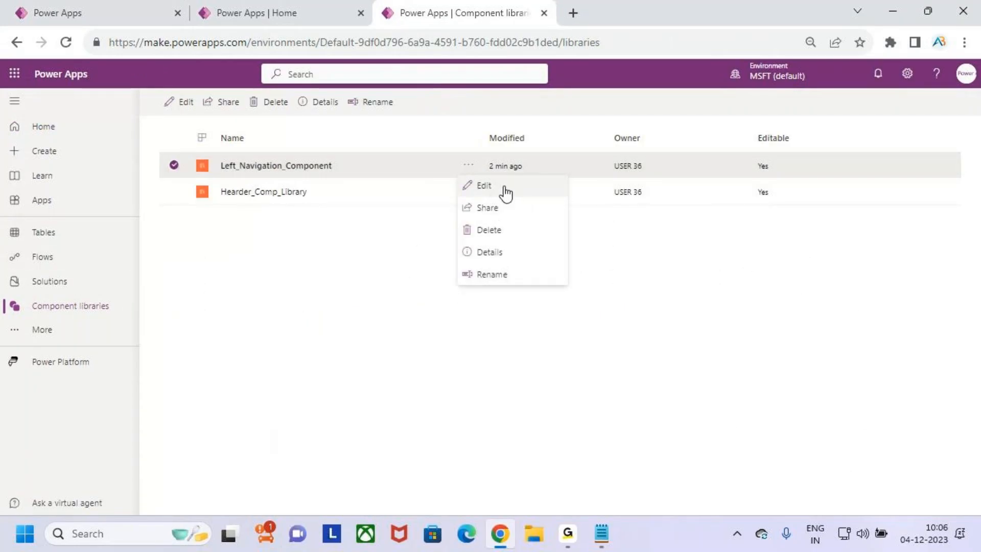
pyautogui.click(506, 192)
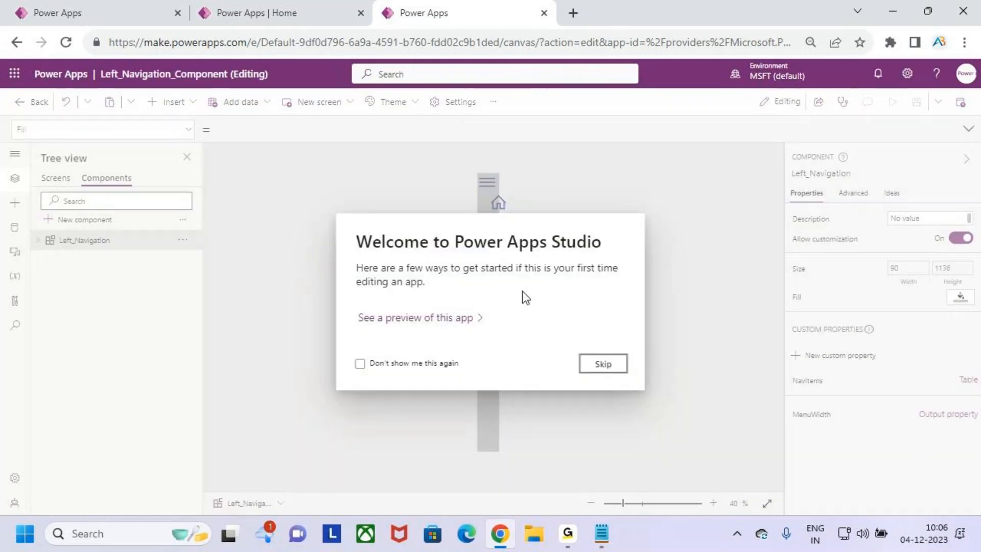
pyautogui.click(614, 365)
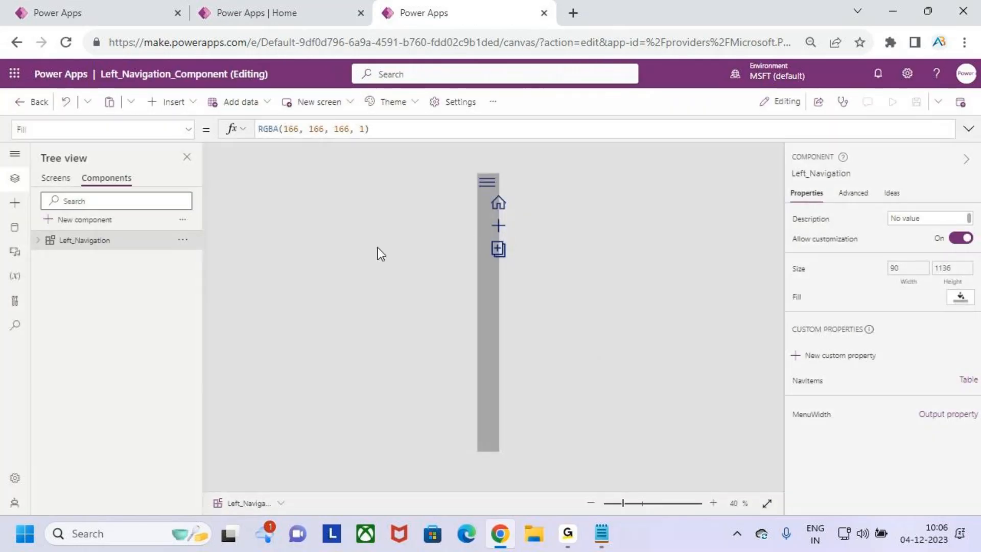
# Step: Set the X position of Label1 in the navigation gallery to the formula Hamberger_Icon.X
pyautogui.click(498, 202)
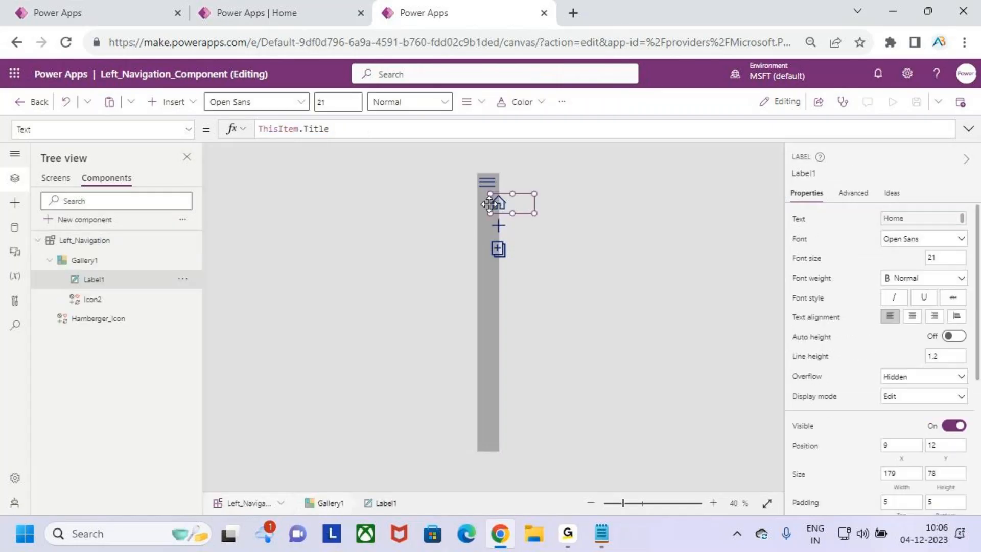
pyautogui.scroll(-3, 910, 336)
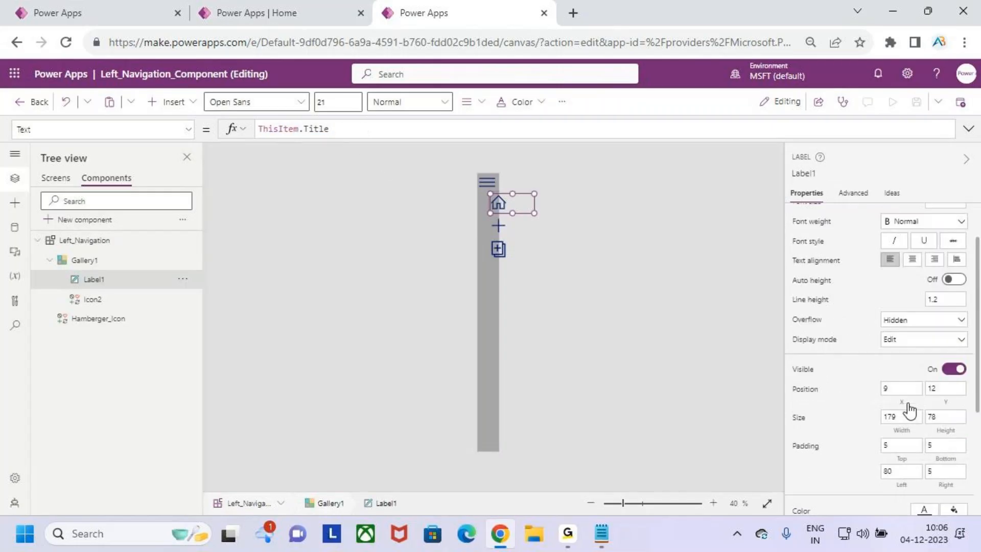
pyautogui.click(903, 292)
pyautogui.click(287, 135)
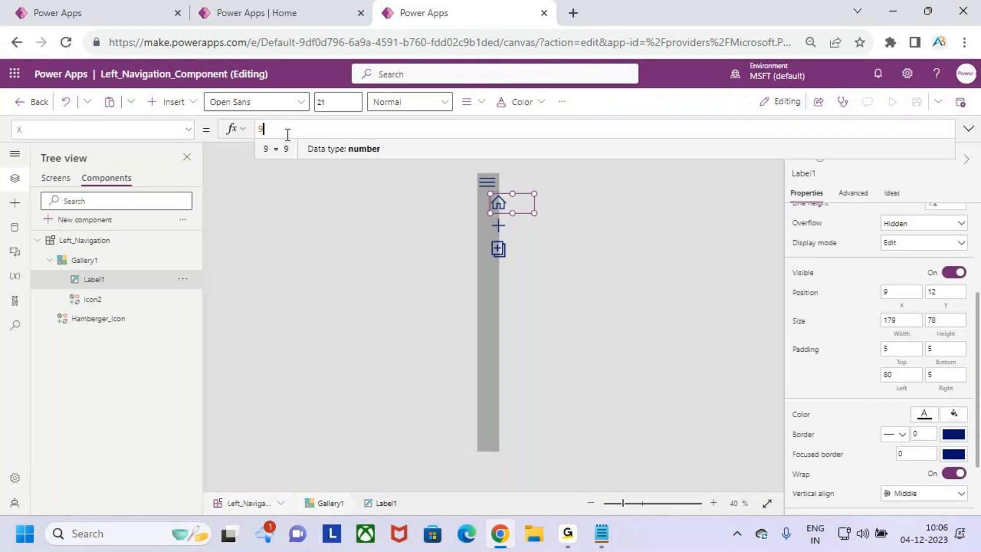
pyautogui.moveTo(275, 129); pyautogui.dragTo(251, 131)
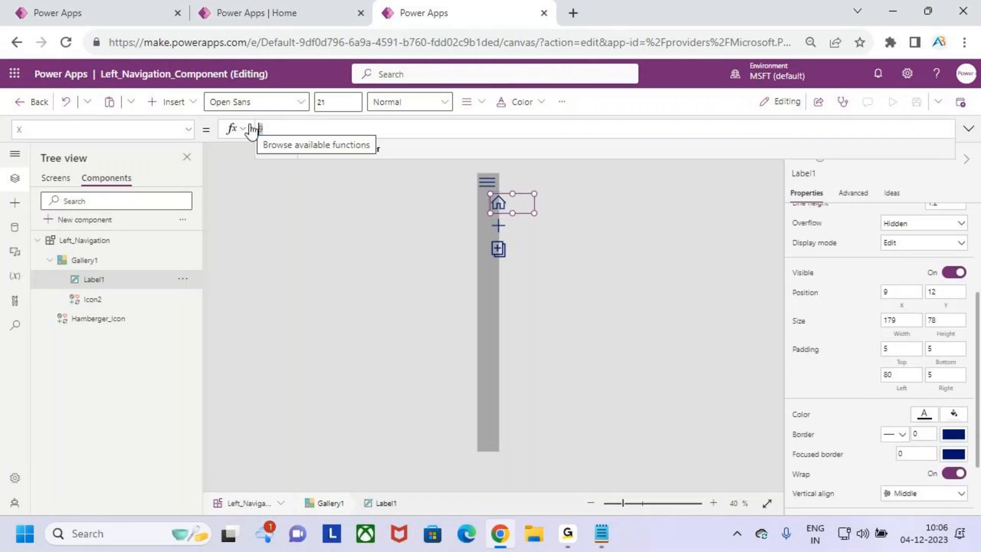
pyautogui.write('ham')
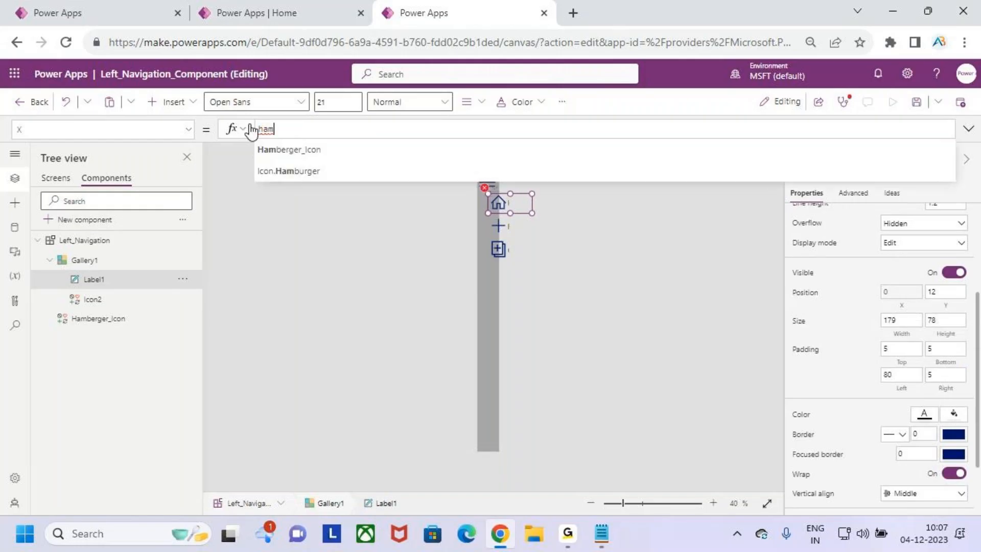
pyautogui.press('Tab')
pyautogui.write('.')
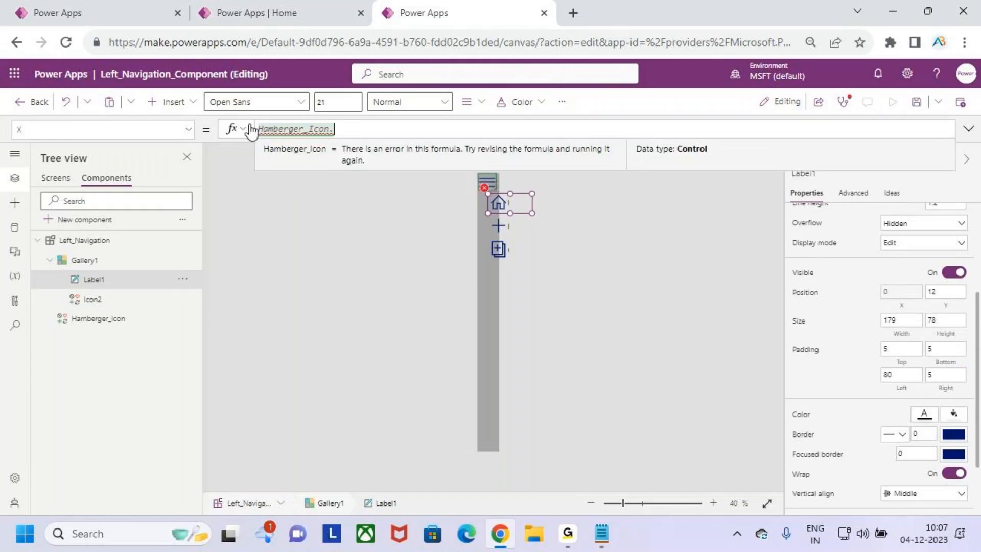
pyautogui.write('x')
pyautogui.press('Tab')
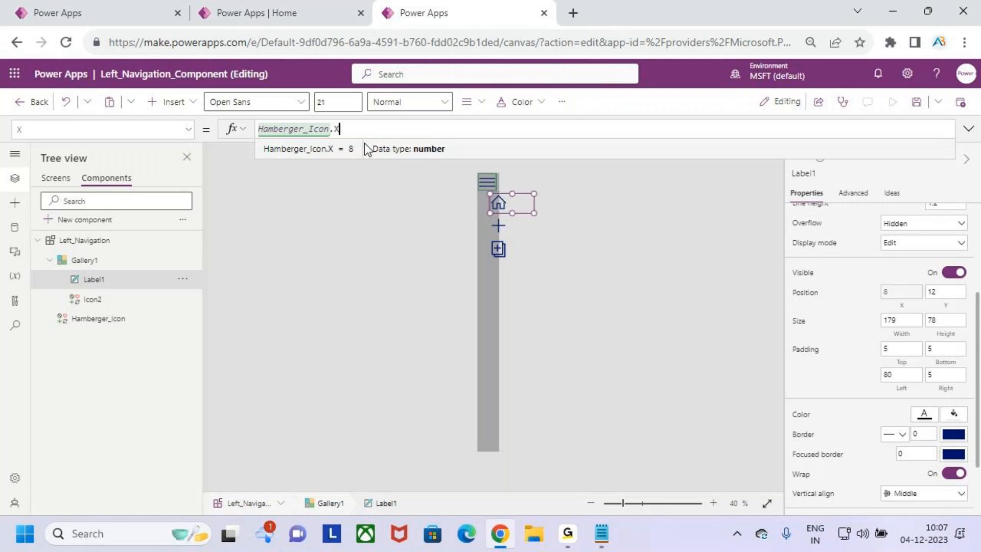
# Step: Set the X position of Icon2 in the navigation gallery to the formula Hamberger_Icon.X
pyautogui.click(124, 301)
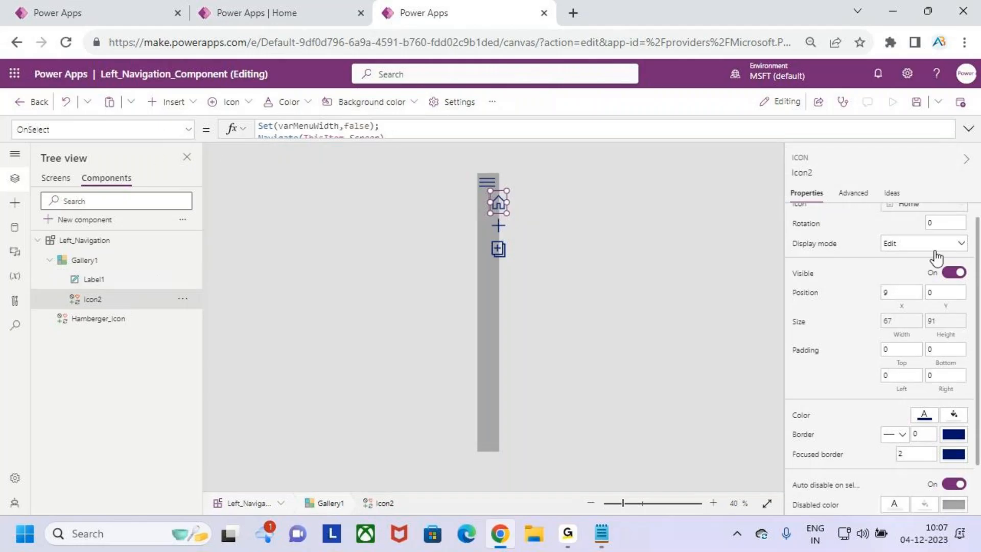
pyautogui.click(903, 293)
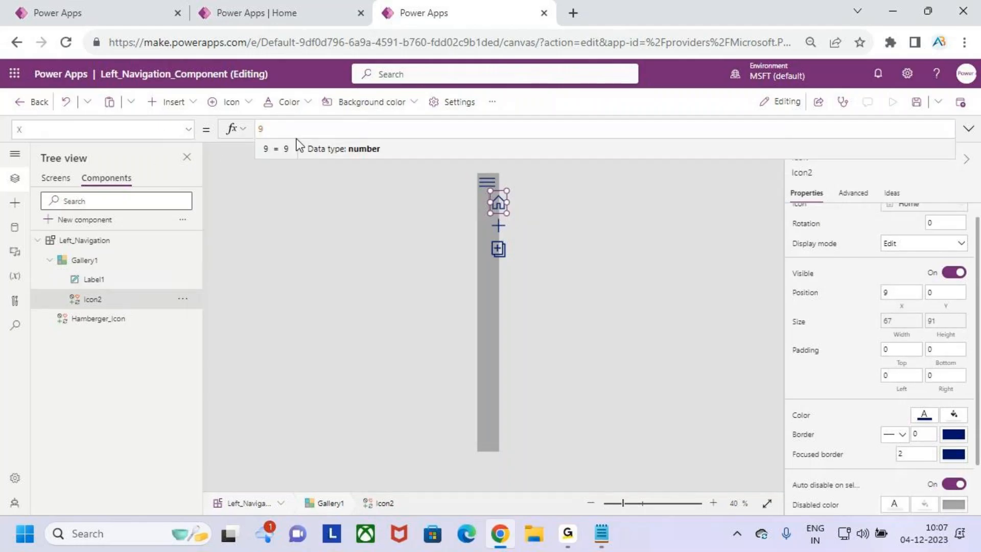
pyautogui.write('hamber')
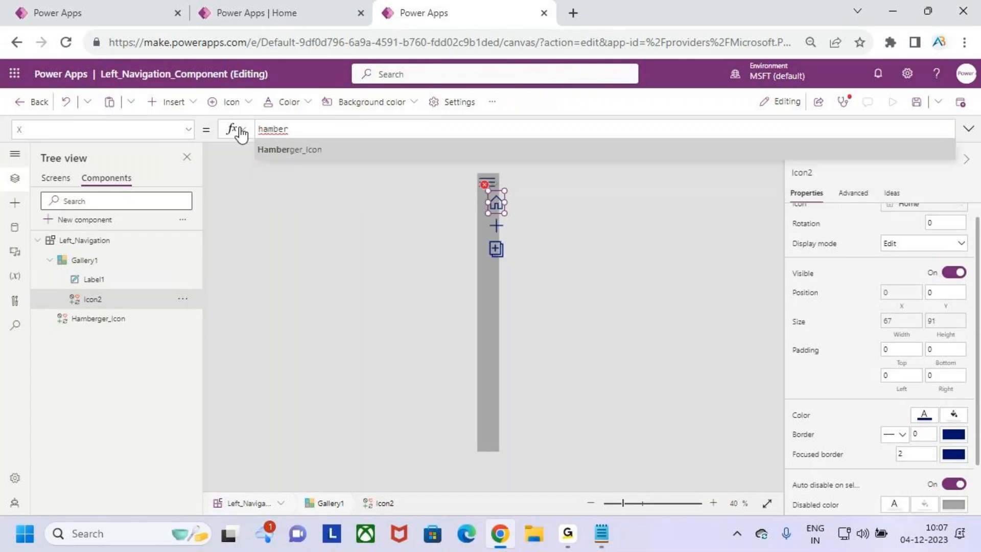
pyautogui.press('Tab')
pyautogui.write('.X')
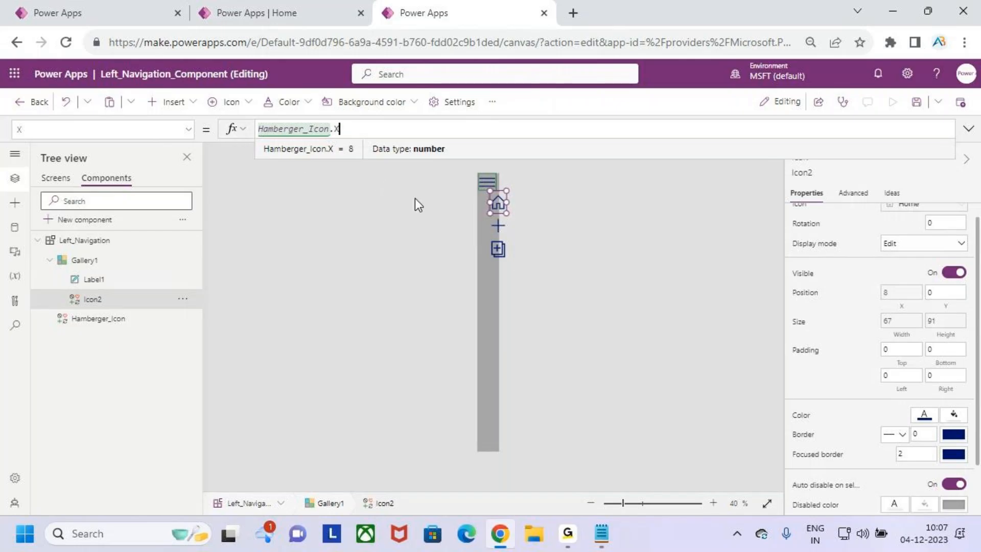
# Step: View the library's Home_Screen, return to the Left_Navigation component and expand its menu with the hamburger icon
pyautogui.click(54, 179)
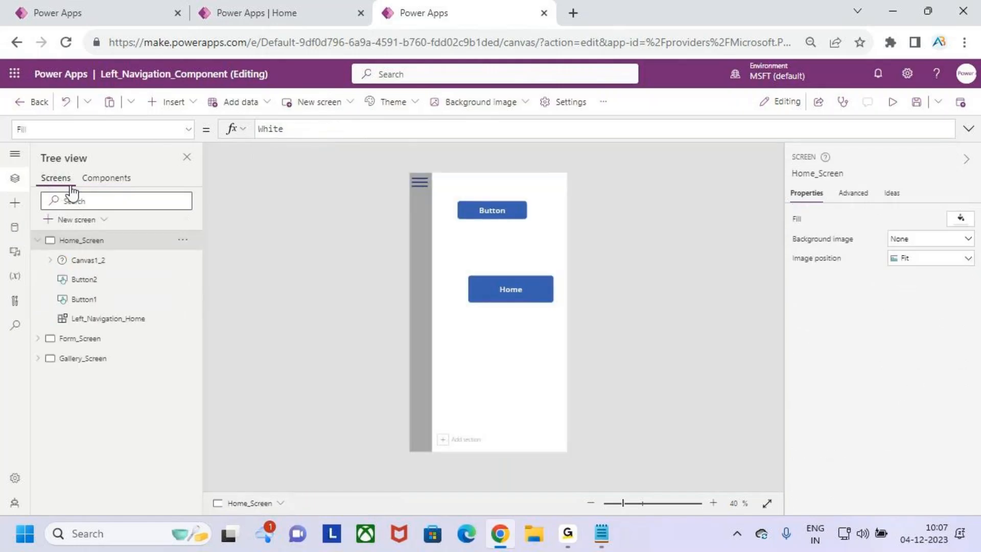
pyautogui.click(100, 180)
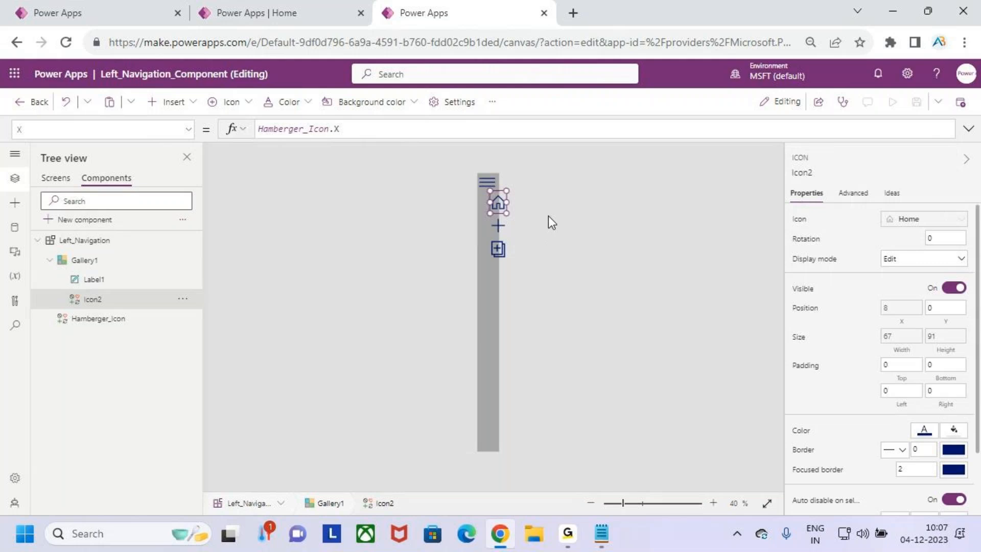
pyautogui.keyDown('alt'); pyautogui.click(486, 182); pyautogui.keyUp('alt')
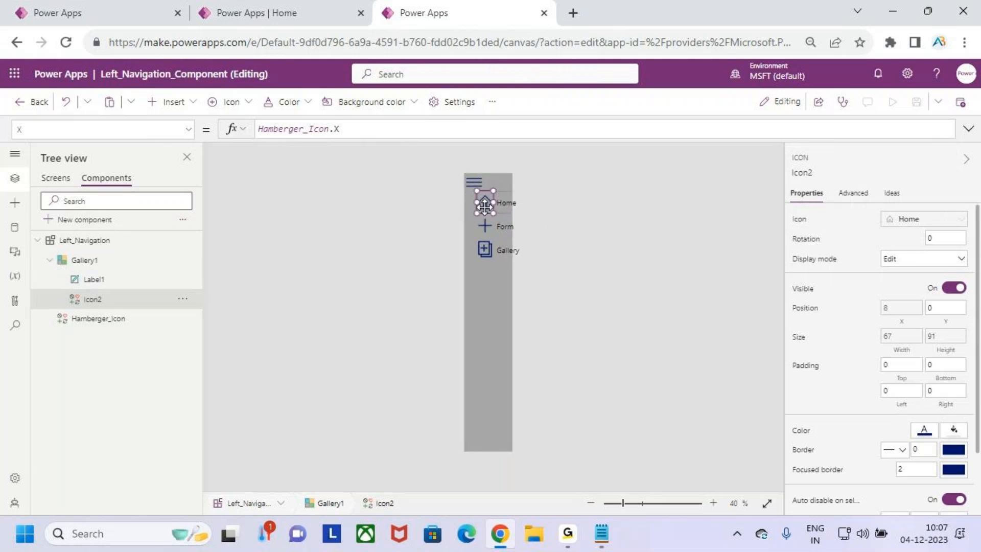
# Step: Set the X position of Gallery1 in the Left_Navigation component to 0
pyautogui.click(491, 329)
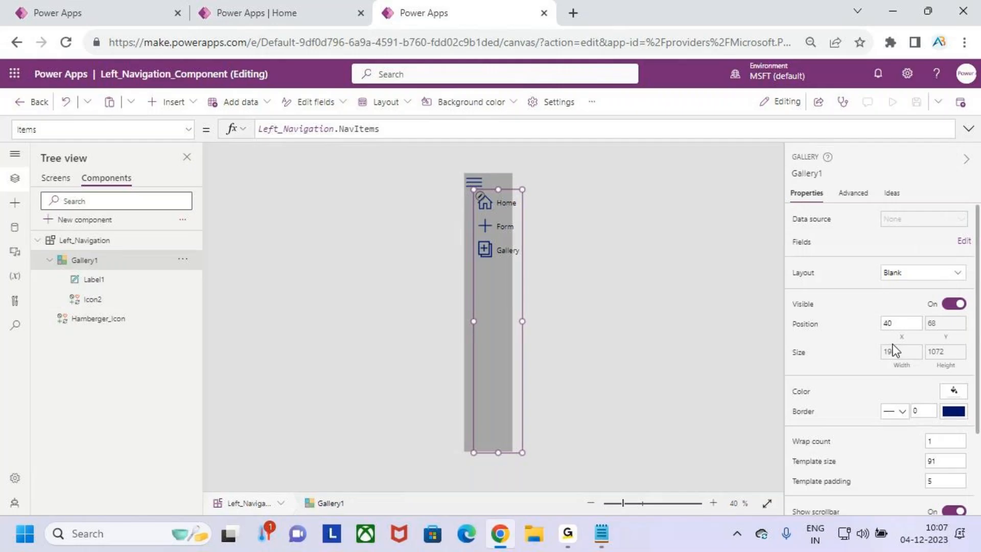
pyautogui.click(900, 323)
pyautogui.click(279, 132)
pyautogui.moveTo(280, 128); pyautogui.dragTo(255, 129)
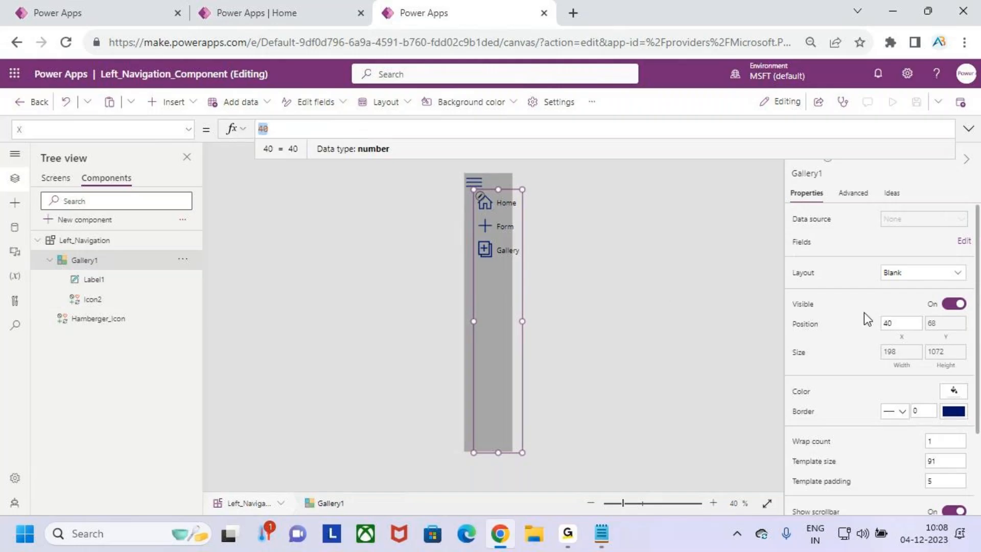
pyautogui.write('0')
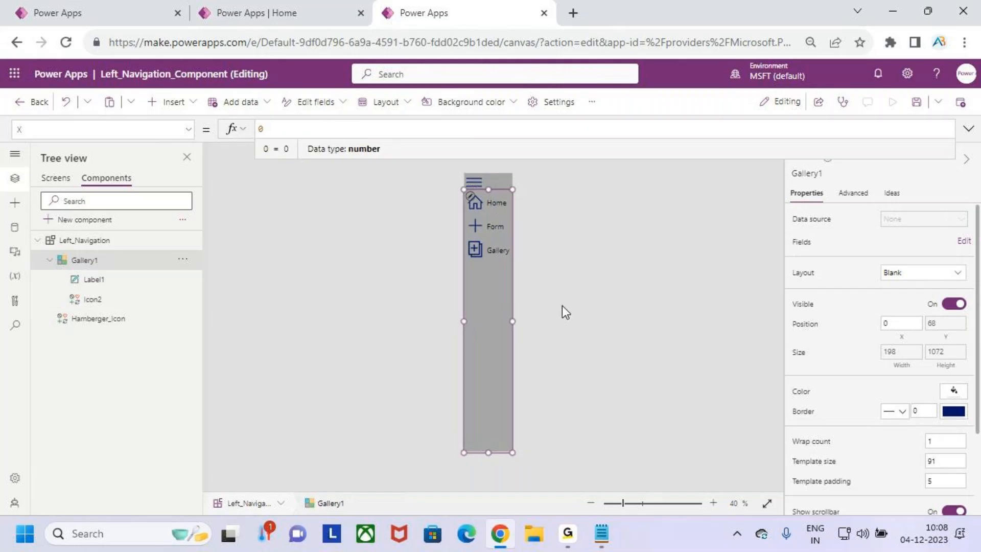
# Step: Save the Left_Navigation_Component library and publish the edited version
pyautogui.click(916, 102)
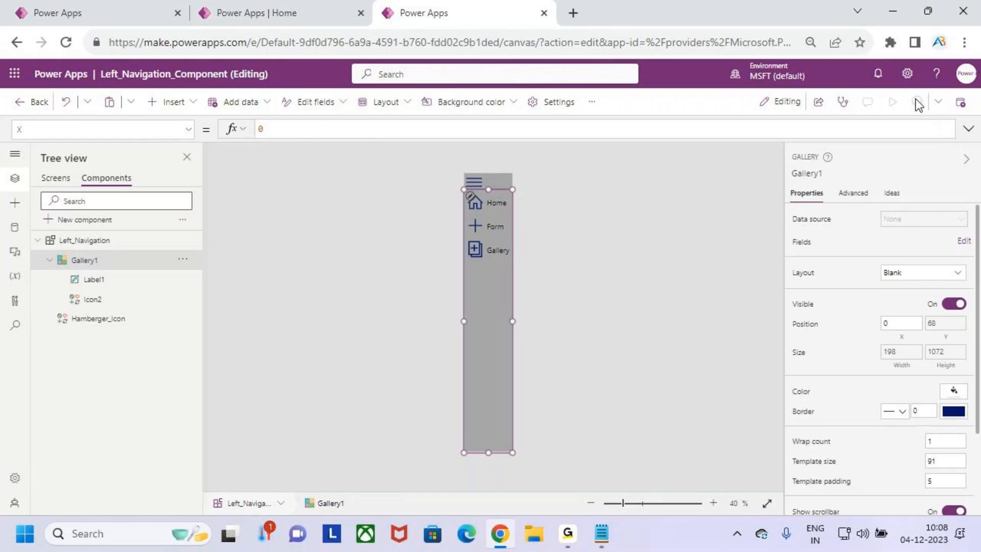
pyautogui.click(960, 104)
pyautogui.click(532, 418)
# Step: Switch to the test_Left_Navigation_com app, reload it and dismiss the welcome and read-only notices
pyautogui.click(79, 8)
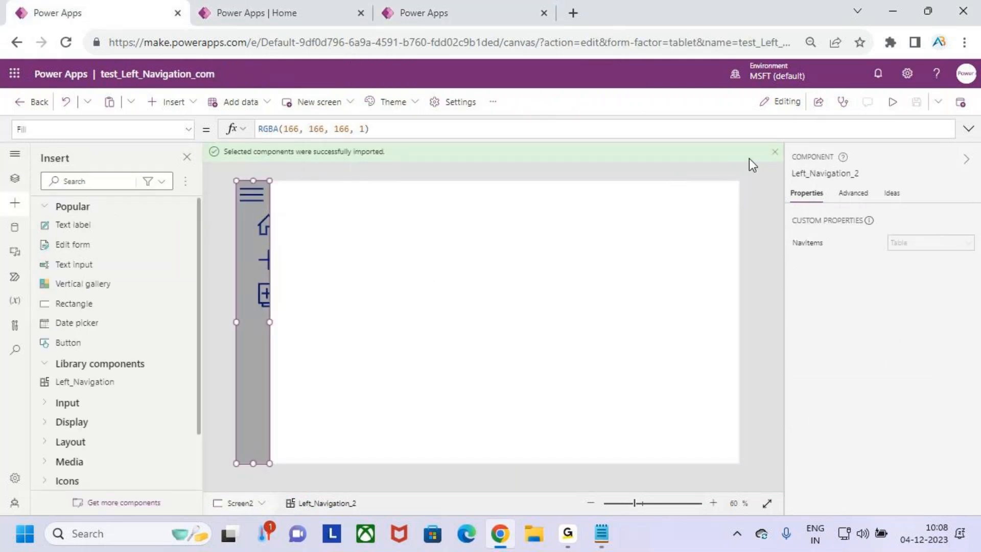
pyautogui.click(775, 152)
pyautogui.click(465, 296)
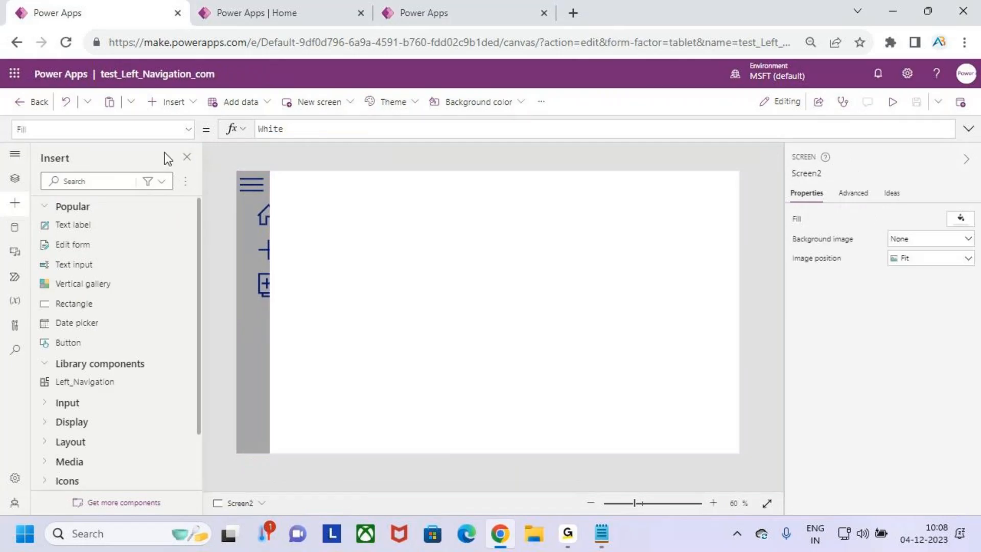
pyautogui.click(66, 42)
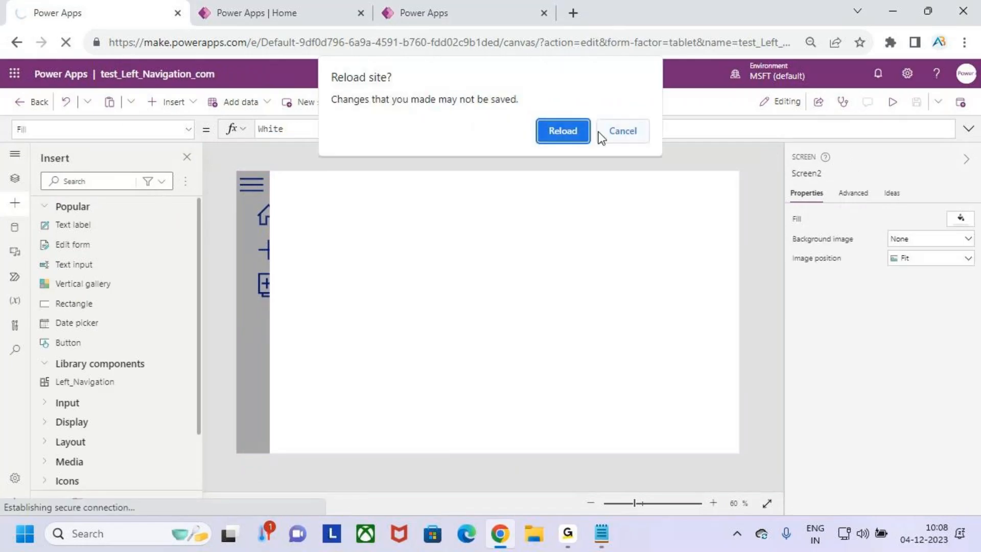
pyautogui.click(631, 134)
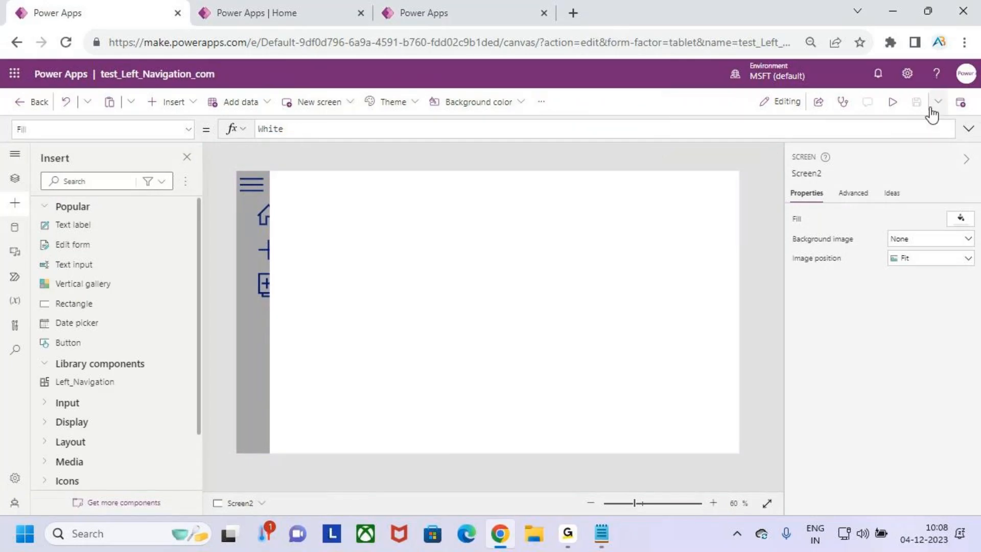
pyautogui.click(69, 42)
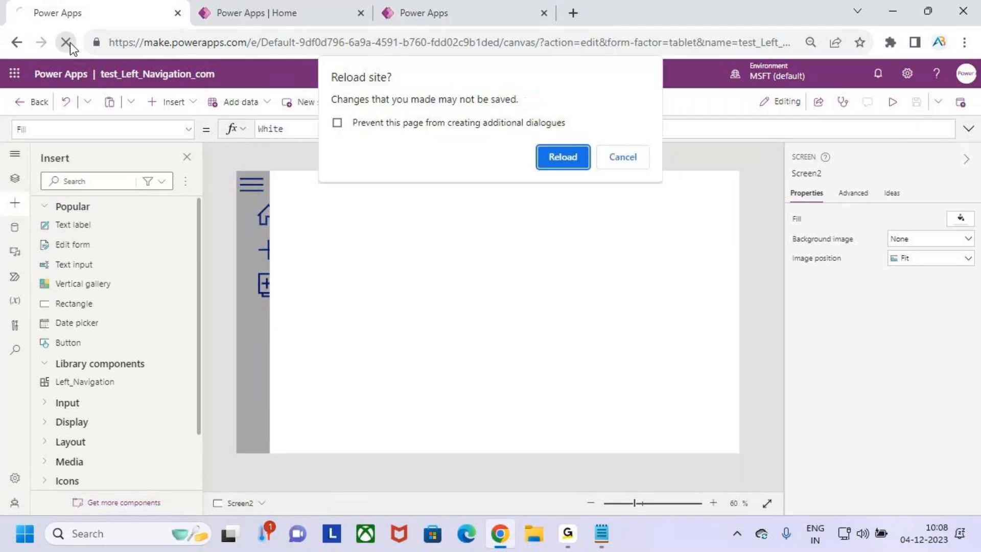
pyautogui.click(579, 160)
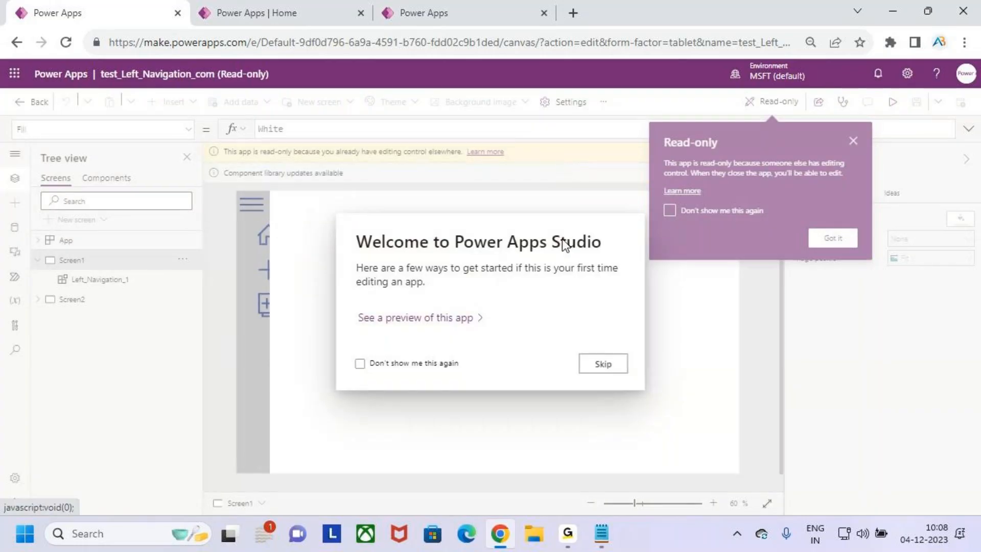
pyautogui.click(593, 365)
pyautogui.click(829, 244)
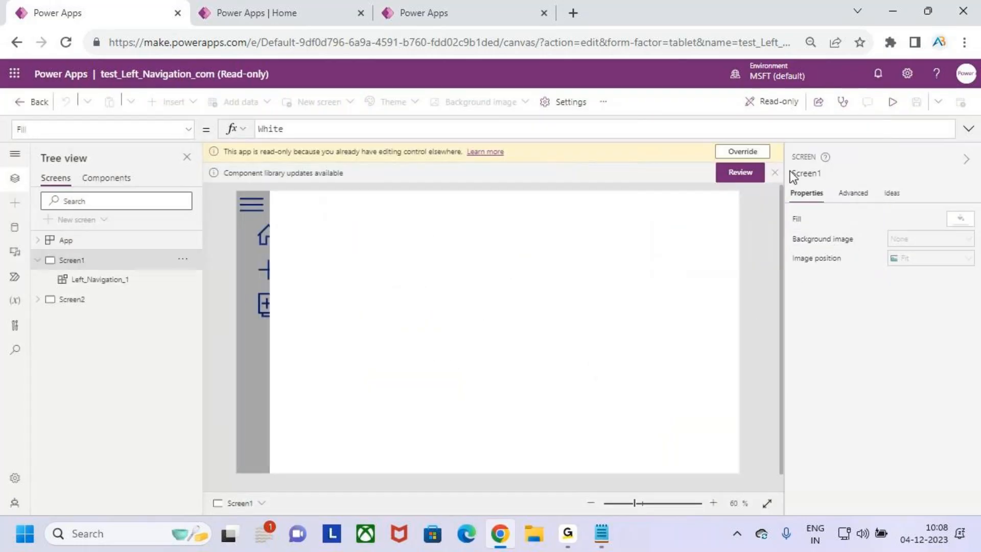
# Step: Update the Left_Navigation_Component library in the app and override the read-only state to take editing control
pyautogui.click(743, 173)
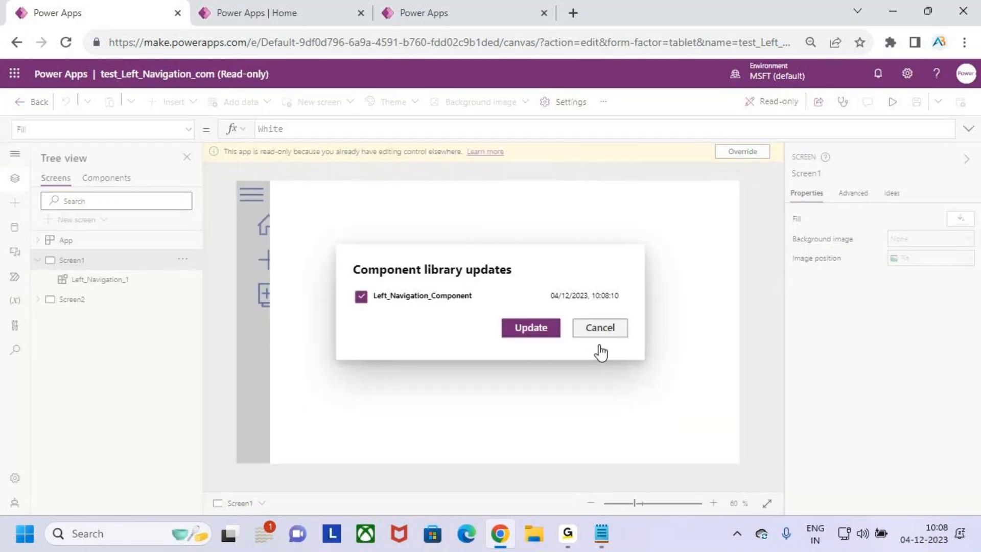
pyautogui.click(529, 327)
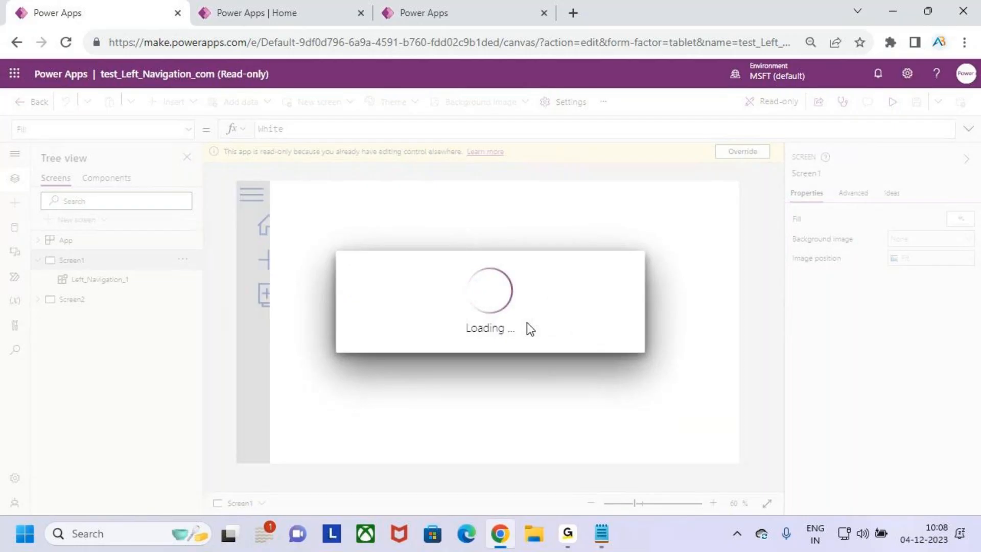
pyautogui.click(757, 153)
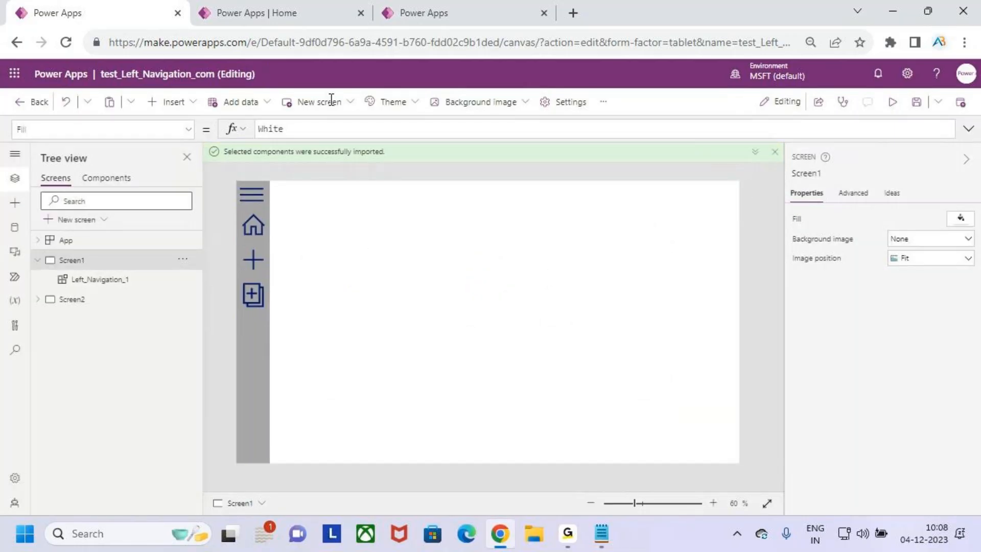
# Step: Switch to the Left_Navigation_Component library and examine the X position of Gallery1
pyautogui.click(333, 7)
pyautogui.click(431, 7)
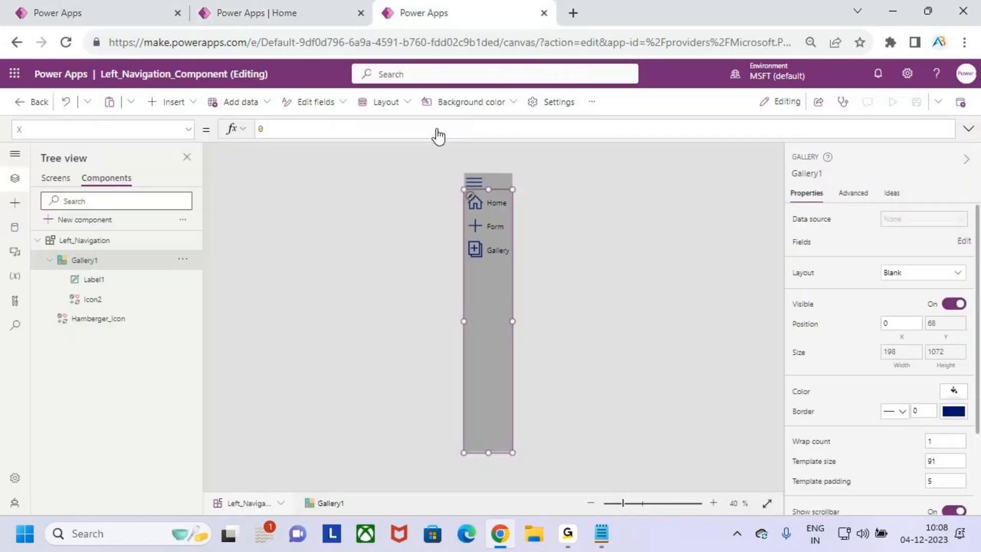
pyautogui.hotkey('ctrl', '2')
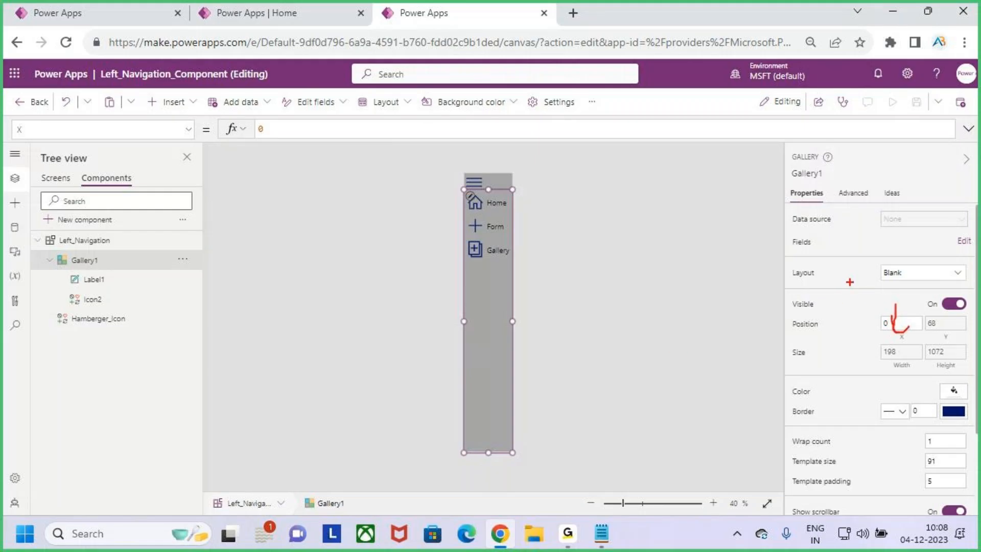
pyautogui.moveTo(853, 310); pyautogui.dragTo(905, 305)
pyautogui.press('Escape')
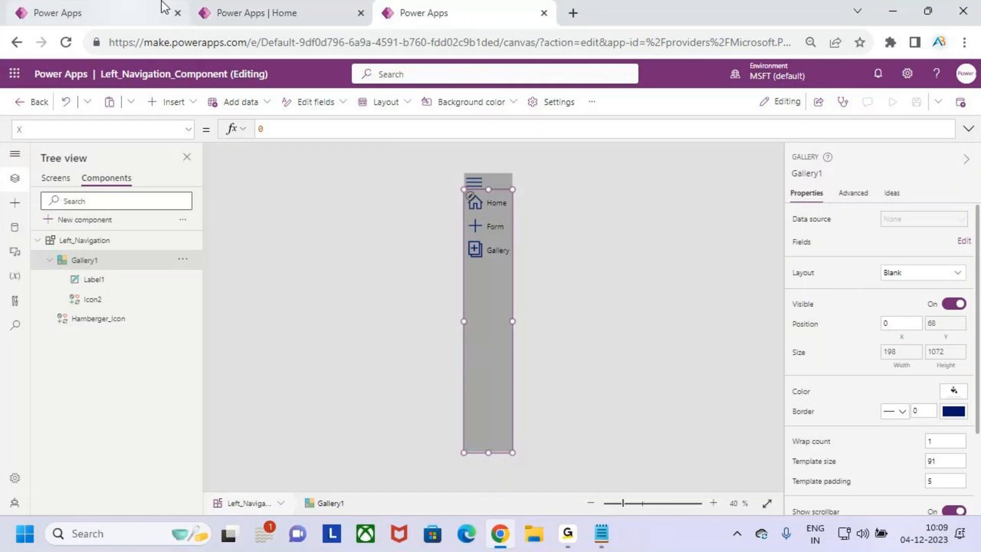
# Step: Return to the test_Left_Navigation_com app, show Screen2 and save the app
pyautogui.click(137, 5)
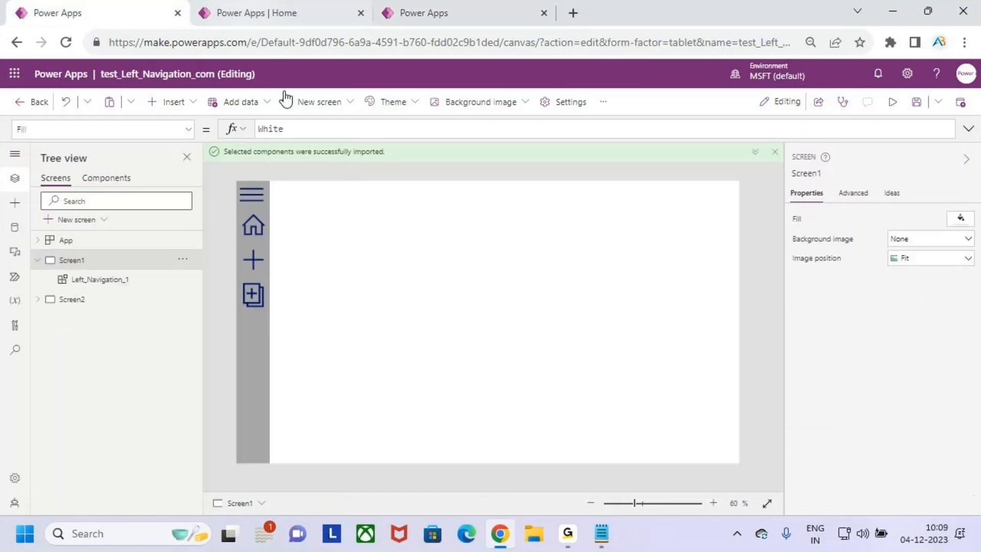
pyautogui.click(75, 301)
pyautogui.click(917, 102)
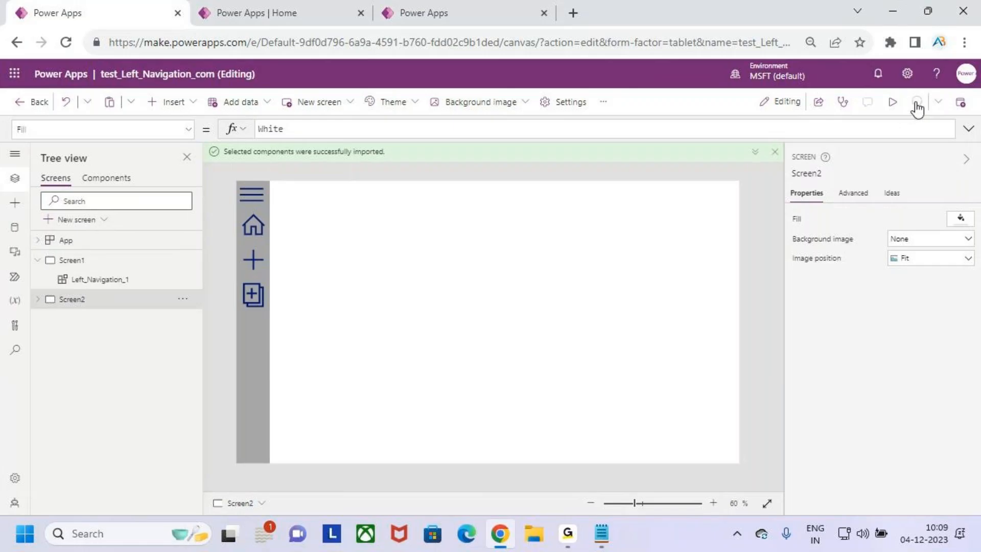
# Step: Preview Screen2, expand and collapse the navigation menu several times with the hamburger icon, and close the preview
pyautogui.click(893, 102)
pyautogui.click(189, 150)
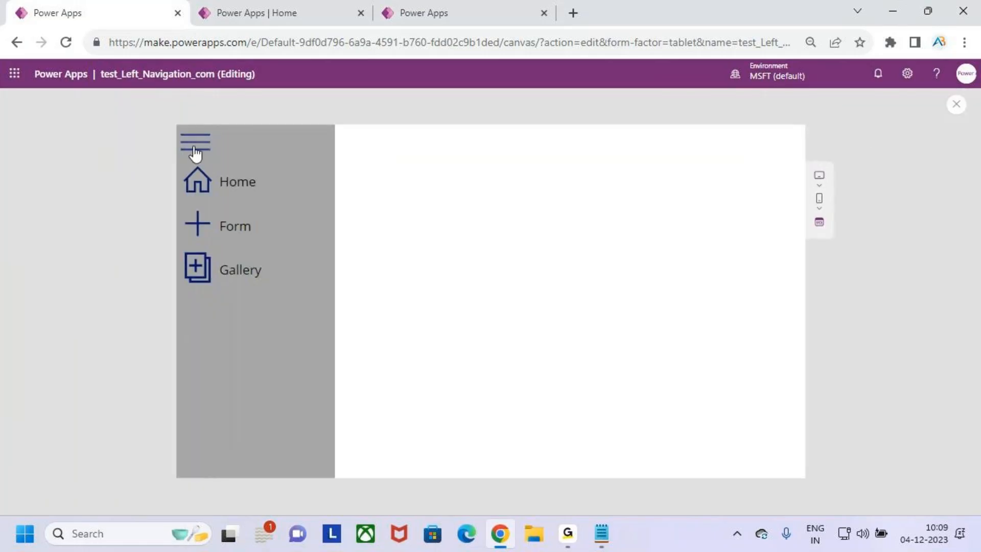
pyautogui.click(194, 150)
pyautogui.click(194, 150)
pyautogui.click(194, 149)
pyautogui.click(195, 153)
pyautogui.click(196, 152)
pyautogui.click(960, 104)
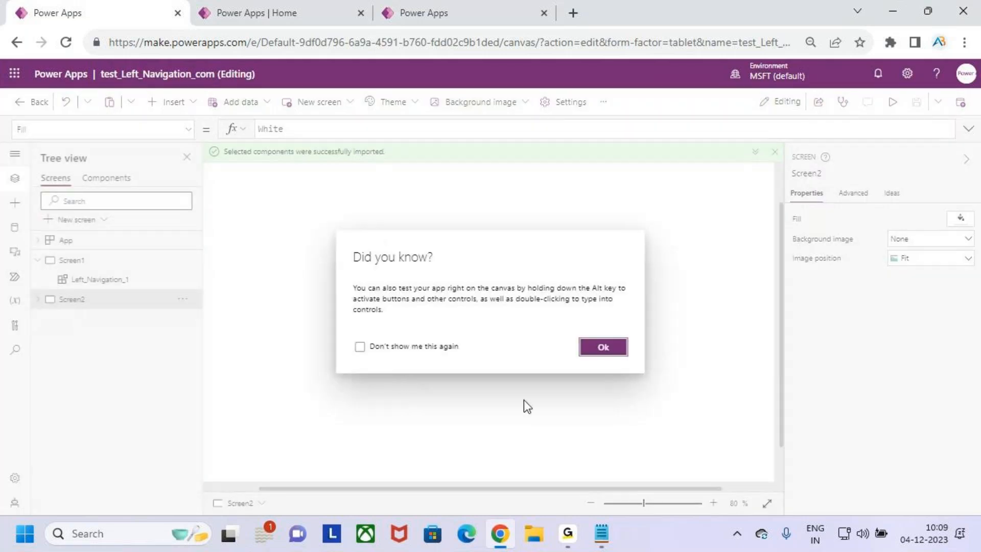
pyautogui.click(603, 347)
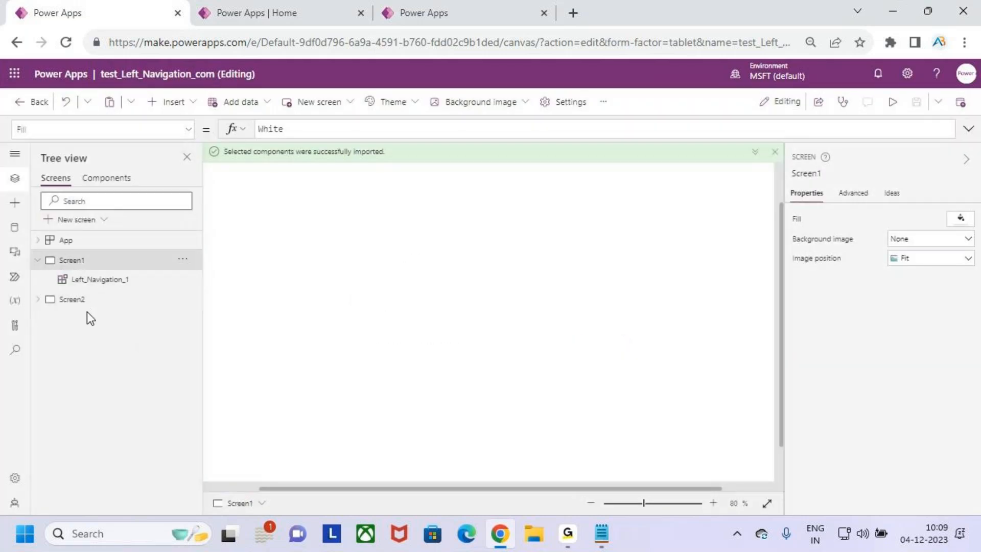
# Step: Add a new blank screen to the app
pyautogui.click(78, 219)
pyautogui.click(104, 352)
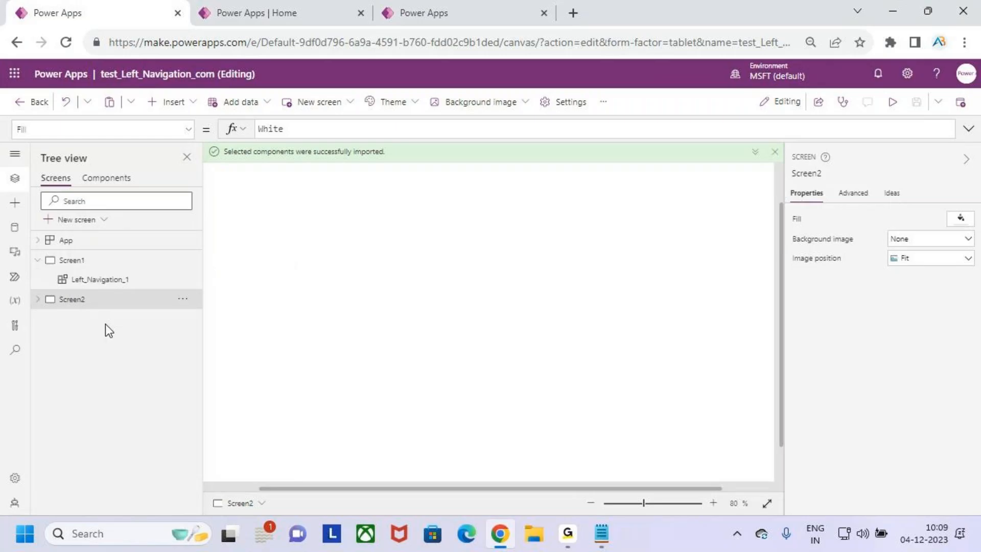
pyautogui.click(72, 300)
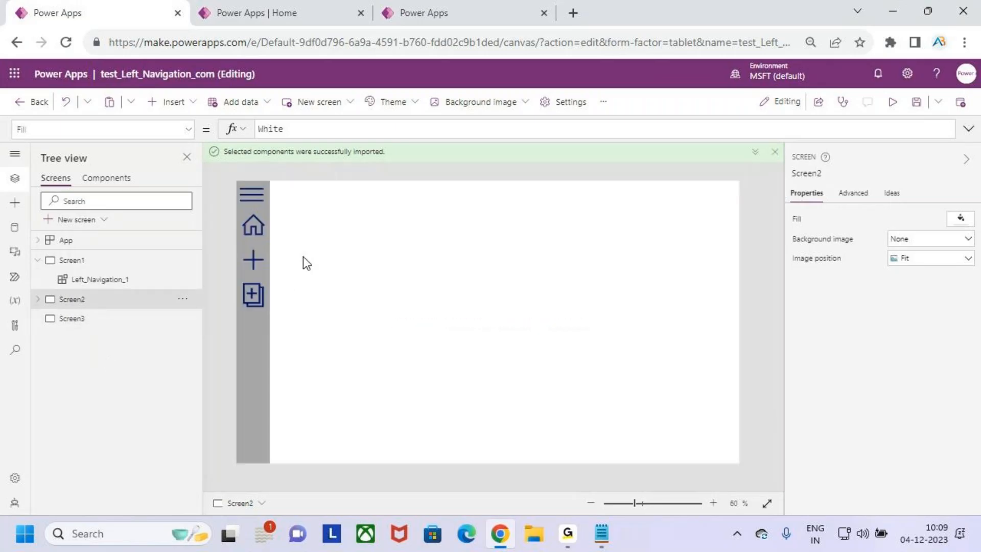
pyautogui.click(15, 203)
pyautogui.click(68, 355)
pyautogui.click(82, 372)
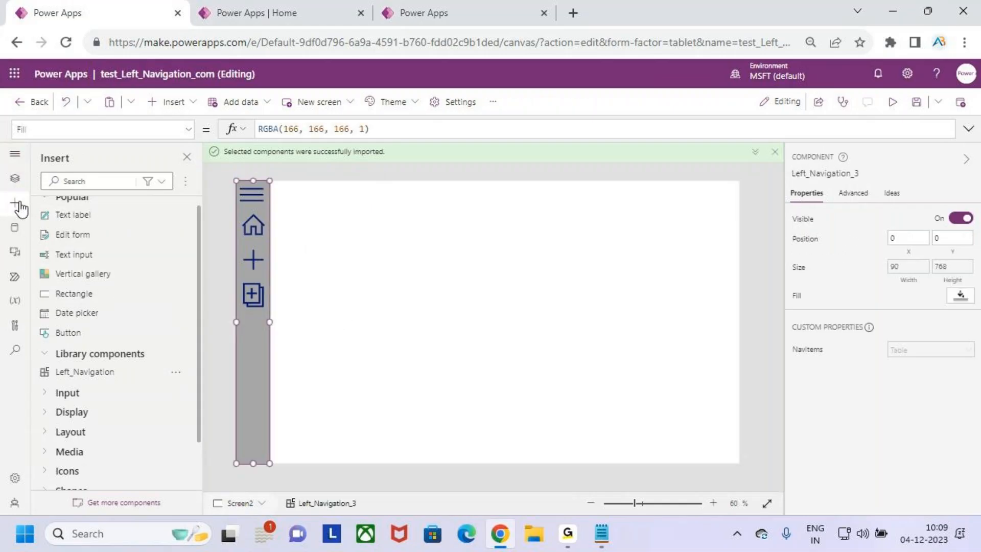
pyautogui.click(15, 180)
pyautogui.click(105, 340)
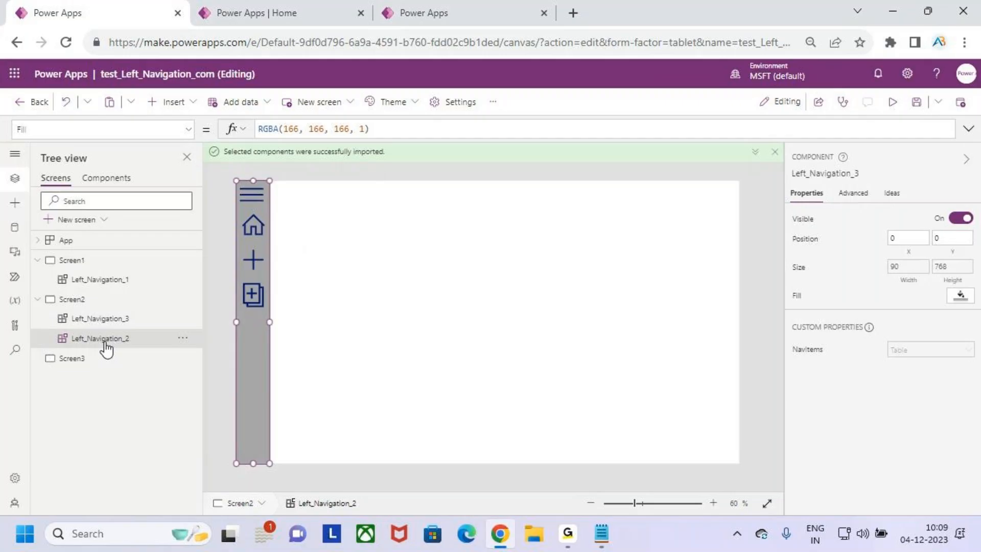
pyautogui.click(183, 338)
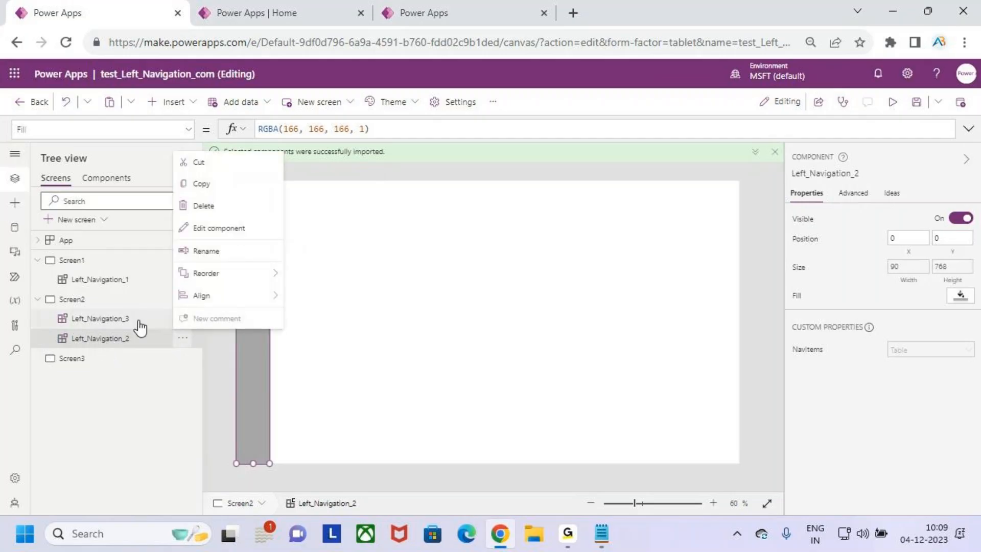
pyautogui.click(138, 323)
pyautogui.click(183, 318)
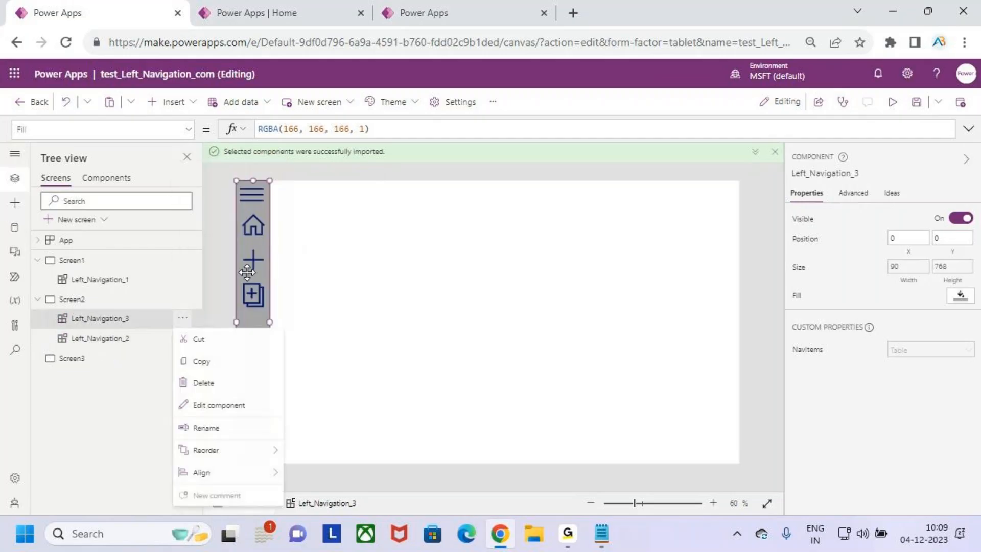
pyautogui.click(227, 383)
# Step: Insert the Left_Navigation library component on Screen3 and view Screen1, Screen2 and Screen3 in turn
pyautogui.click(70, 340)
pyautogui.click(15, 203)
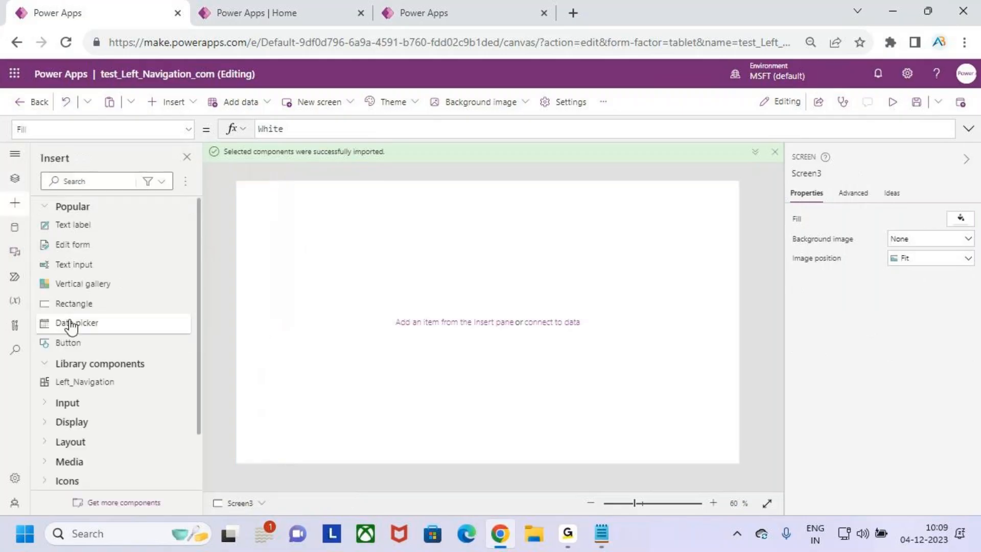
pyautogui.click(103, 381)
pyautogui.click(491, 325)
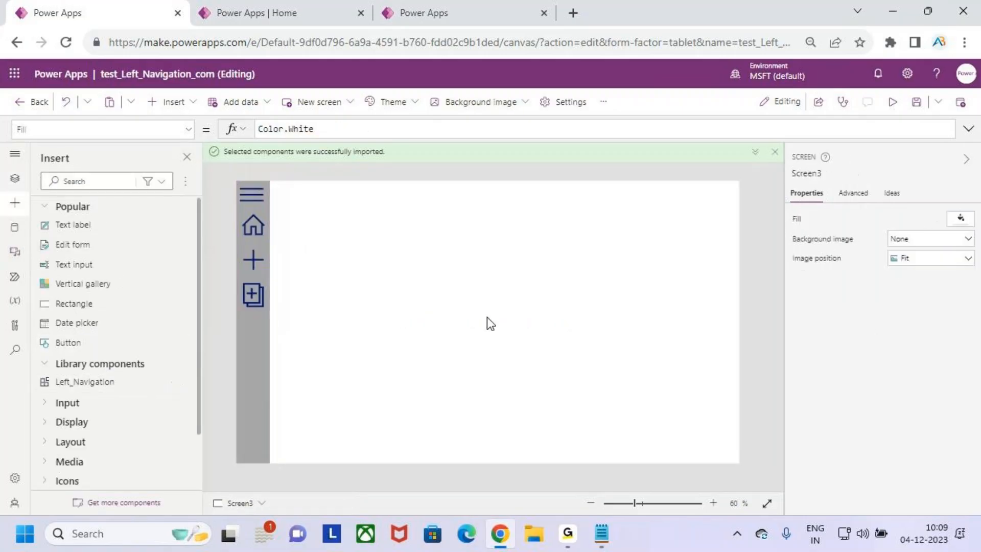
pyautogui.click(15, 177)
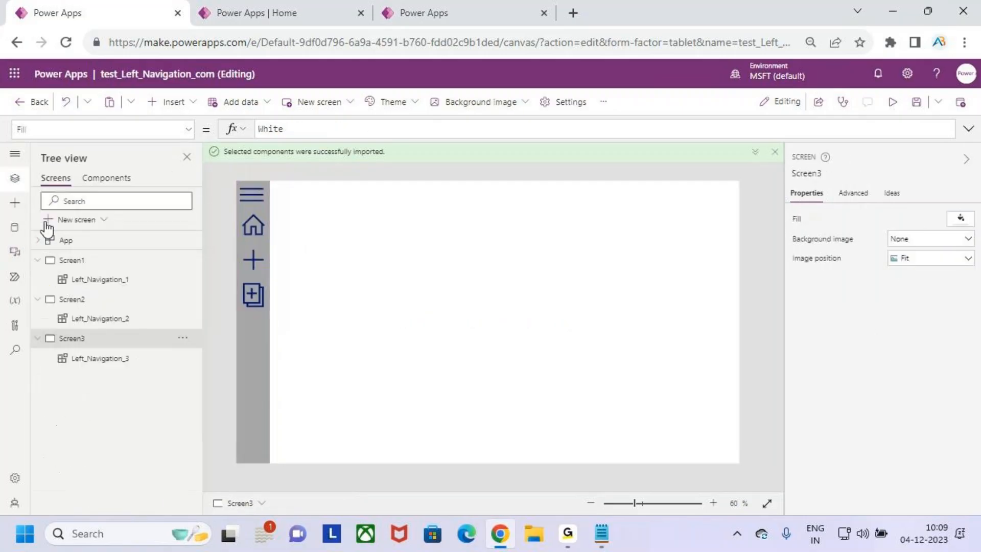
pyautogui.click(101, 269)
pyautogui.click(107, 305)
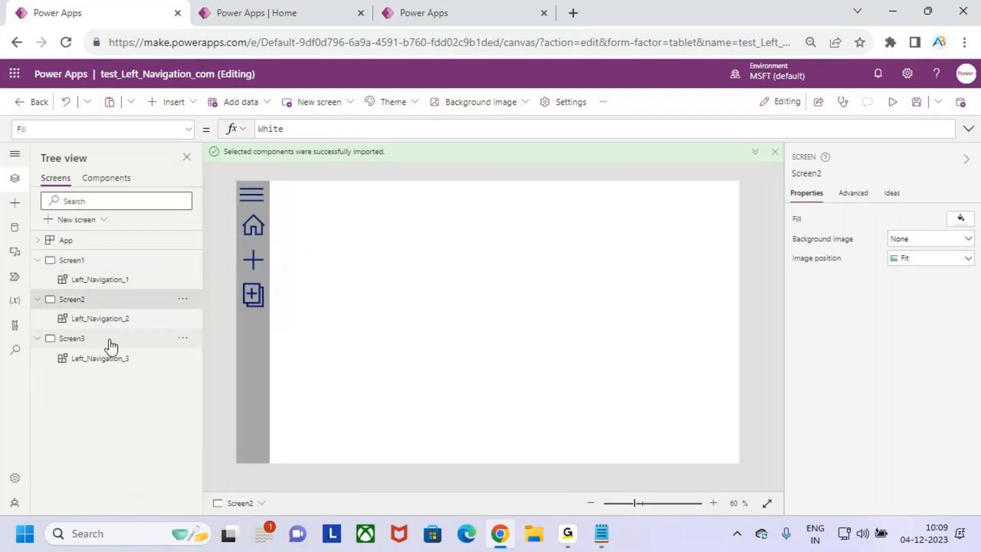
pyautogui.click(111, 347)
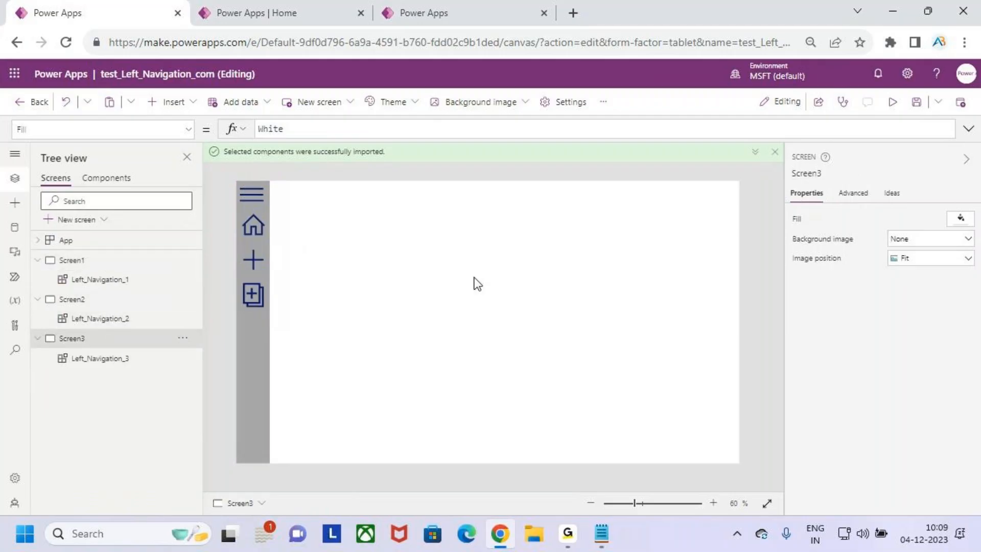
# Step: Copy the whole ClearCollect formula for CollNav from Button1's OnSelect on the library's Home_Screen and return to the test app
pyautogui.click(475, 12)
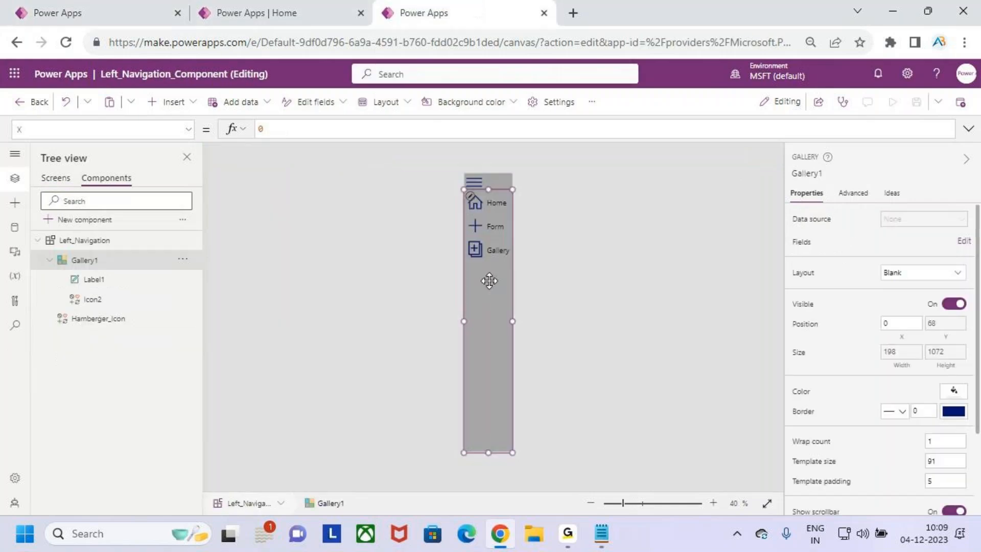
pyautogui.click(57, 177)
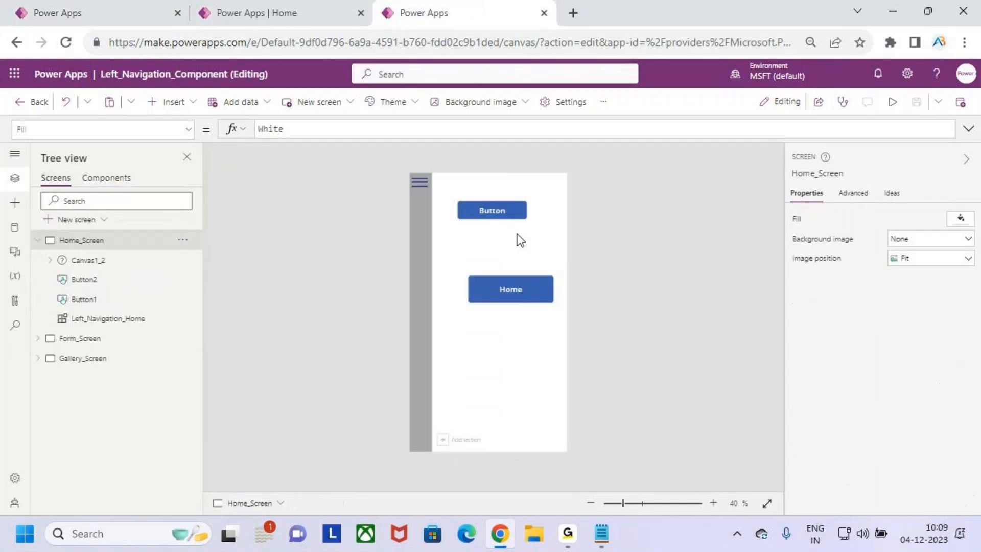
pyautogui.click(498, 210)
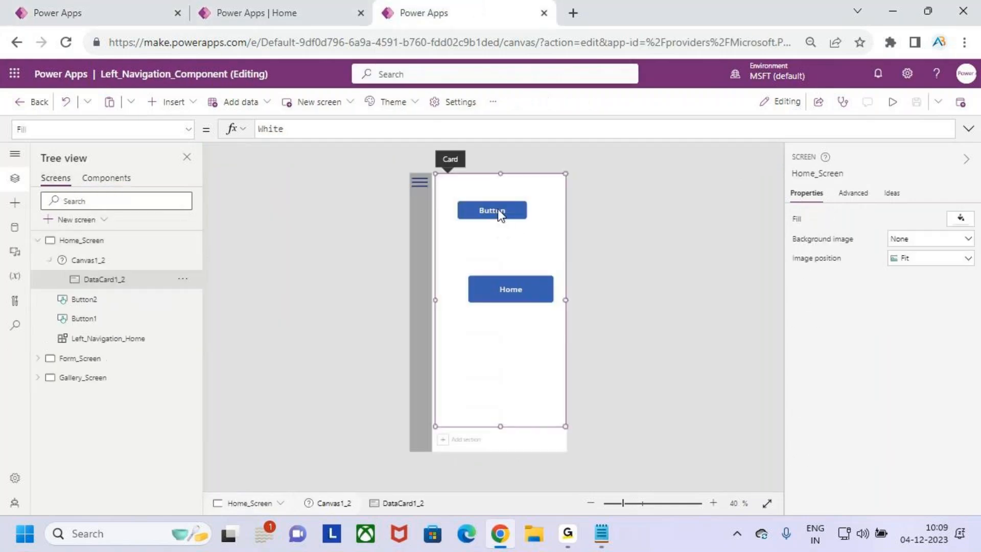
pyautogui.click(101, 303)
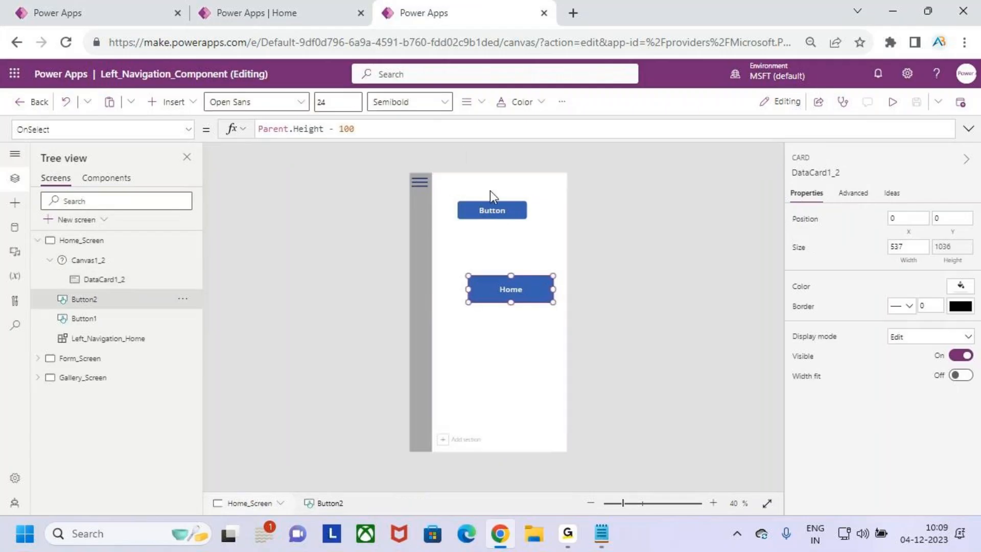
pyautogui.click(94, 322)
pyautogui.click(324, 130)
pyautogui.click(367, 185)
pyautogui.hotkey('ctrl', 'a')
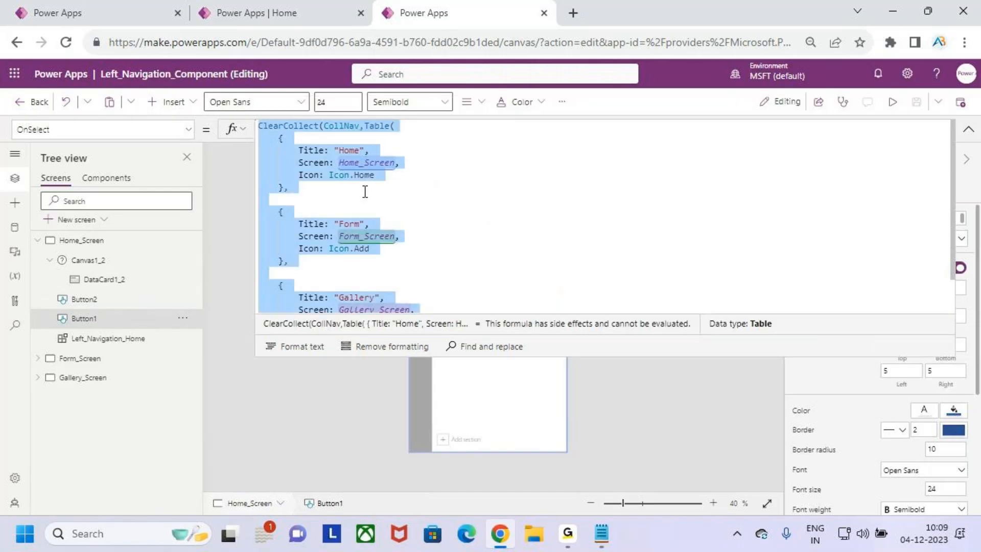
pyautogui.click(92, 8)
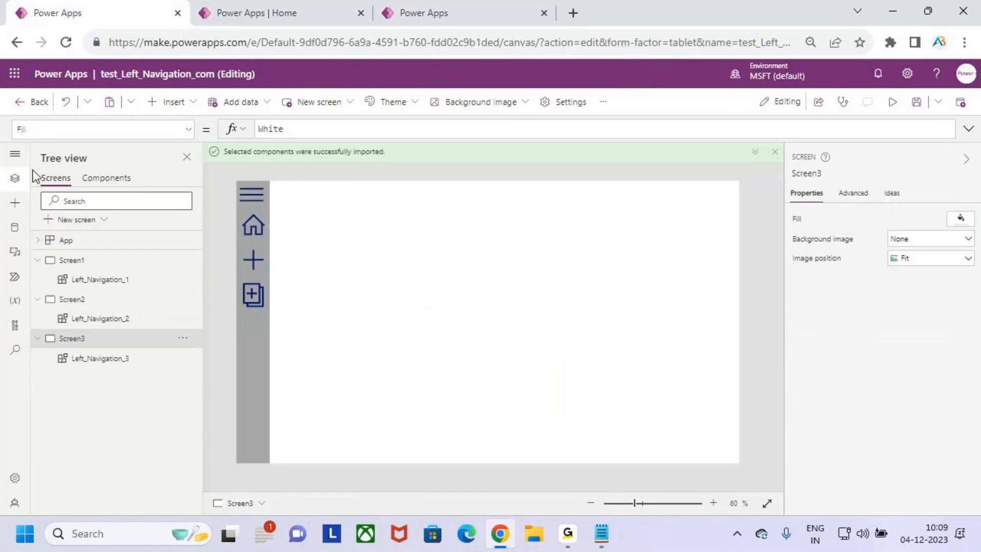
# Step: Paste the copied ClearCollect formula for CollNav into the App object's OnStart property
pyautogui.click(103, 246)
pyautogui.rightClick(130, 248)
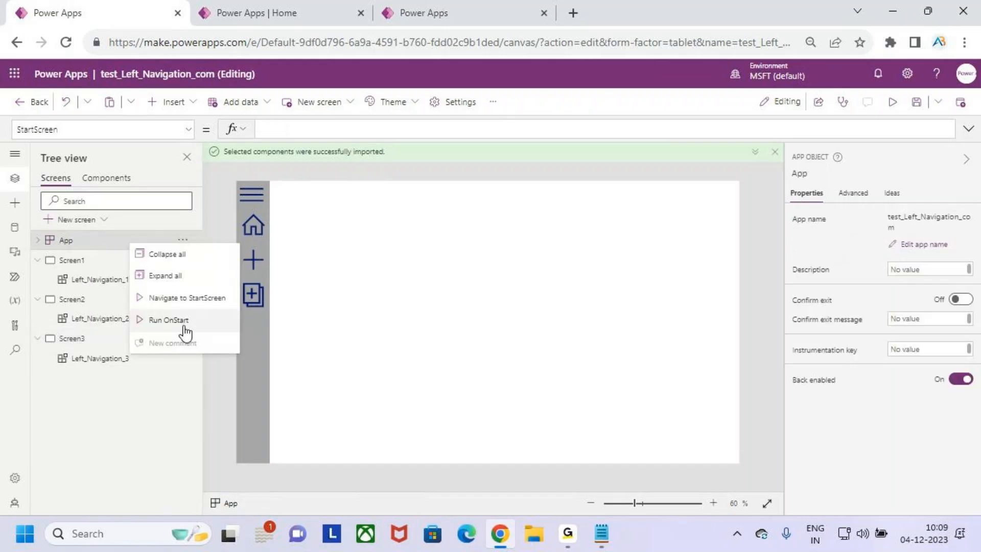
pyautogui.click(74, 245)
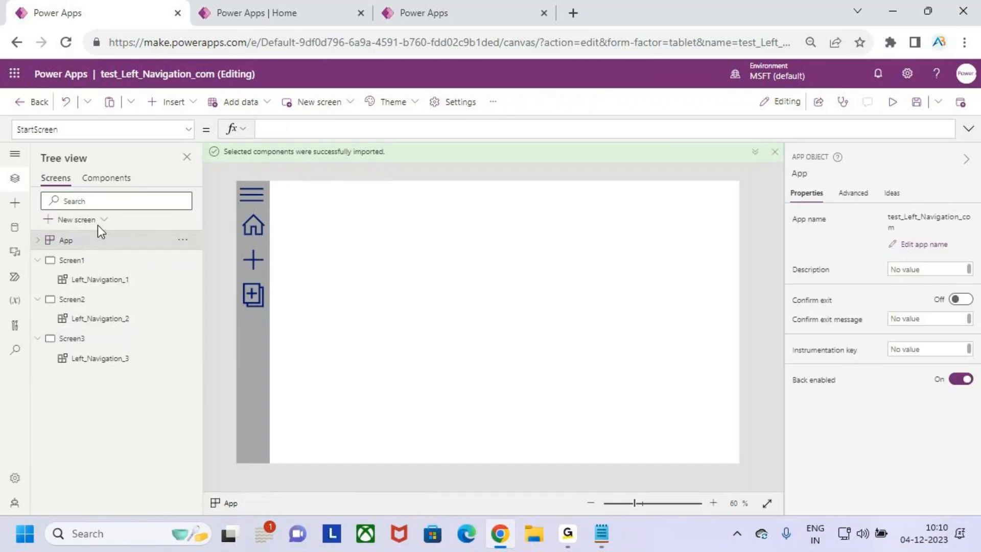
pyautogui.click(179, 130)
pyautogui.click(64, 290)
pyautogui.click(969, 129)
pyautogui.click(435, 152)
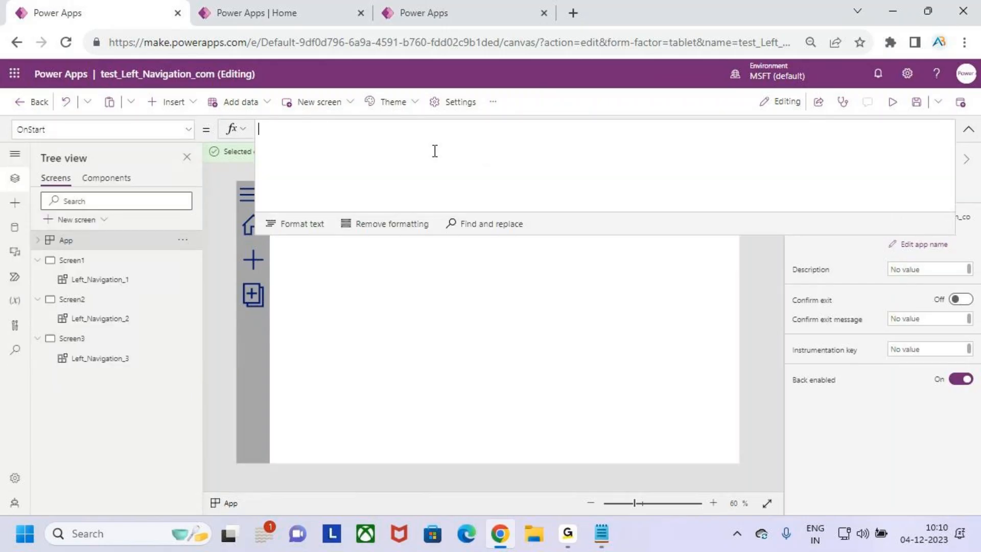
pyautogui.hotkey('ctrl', 'v')
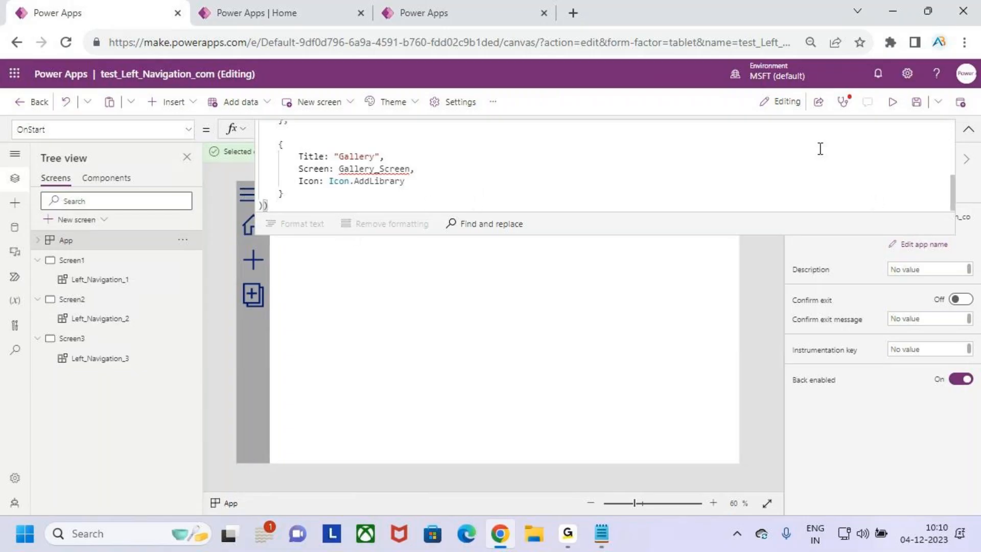
# Step: Rename Screen1 as Home_SCreen and Screen2 as Form_Screen
pyautogui.doubleClick(78, 262)
pyautogui.write('Home')
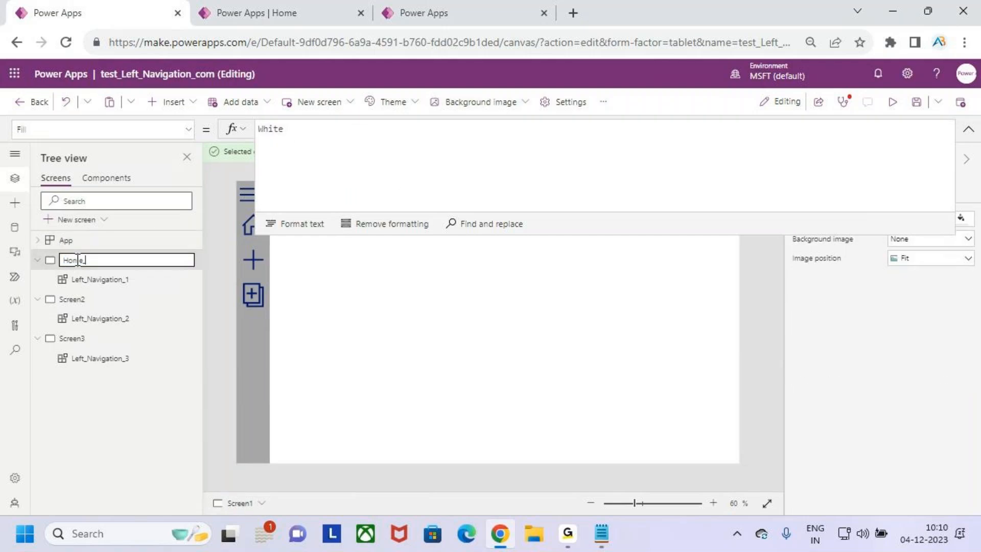
pyautogui.write('_SCreen')
pyautogui.doubleClick(87, 301)
pyautogui.write('Form_')
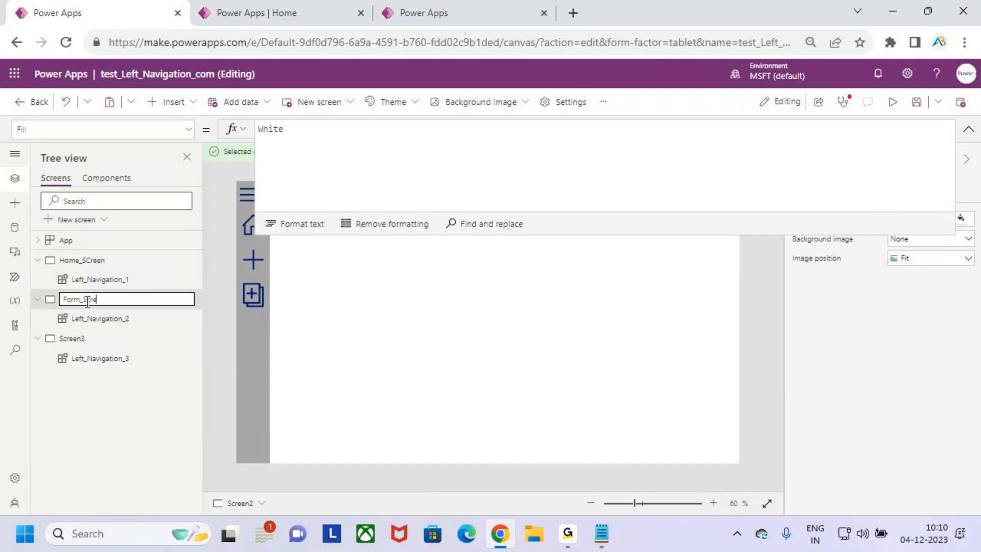
pyautogui.press('Return')
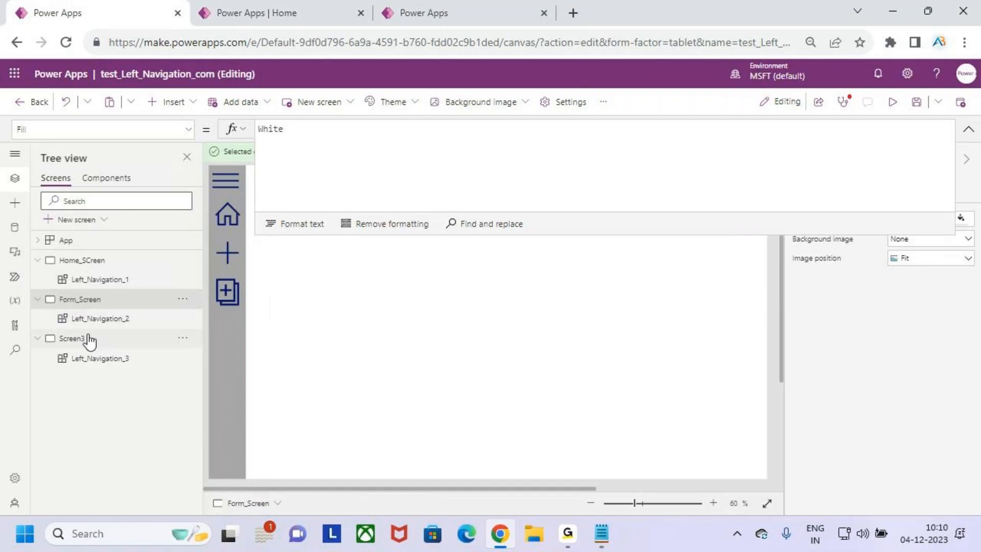
# Step: Rename Screen3 as Gallery_SCrenn
pyautogui.doubleClick(90, 340)
pyautogui.write('Gallery')
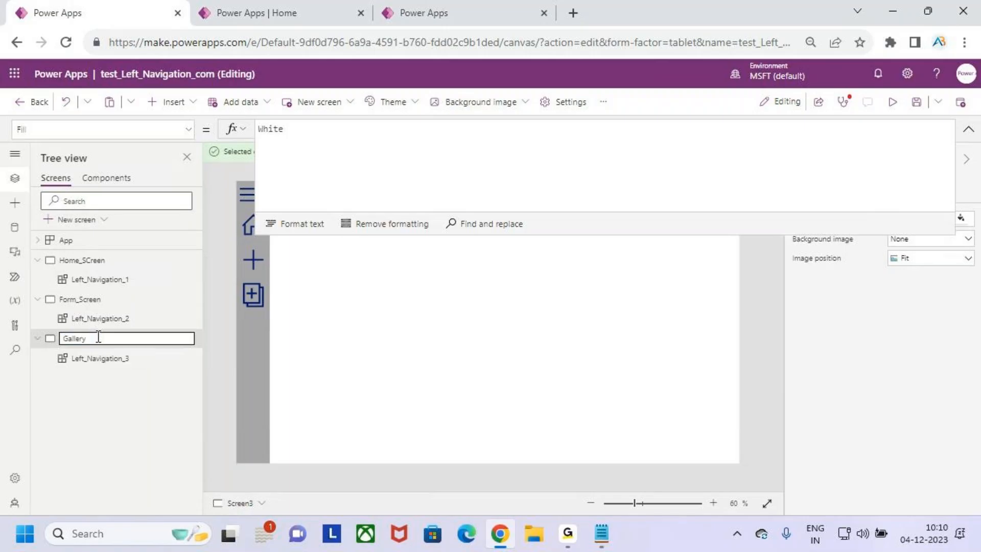
pyautogui.write('_SCrenn')
pyautogui.click(403, 336)
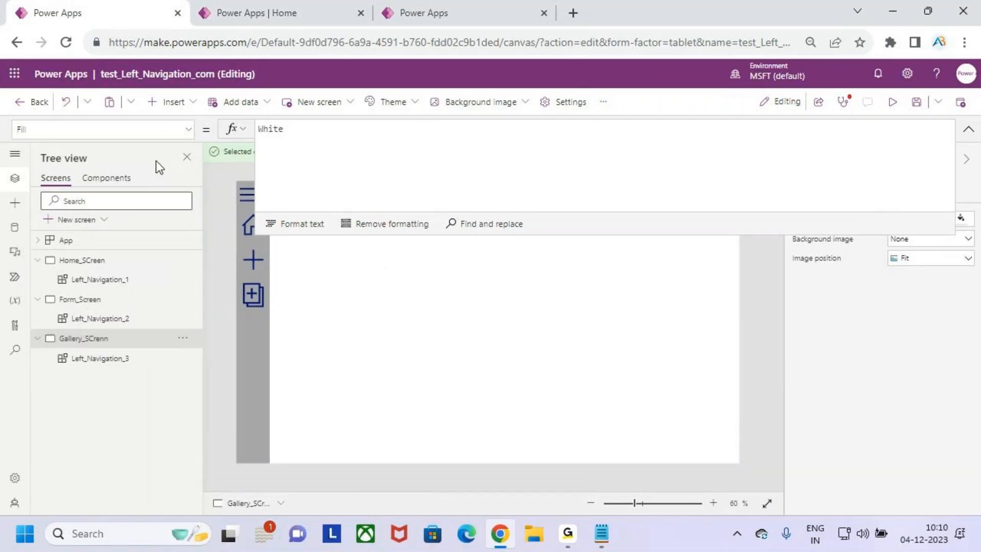
# Step: Reopen the App's OnStart formula in an enlarged formula bar and examine the Home, Form and Gallery records for errors
pyautogui.click(90, 240)
pyautogui.click(463, 164)
pyautogui.click(489, 179)
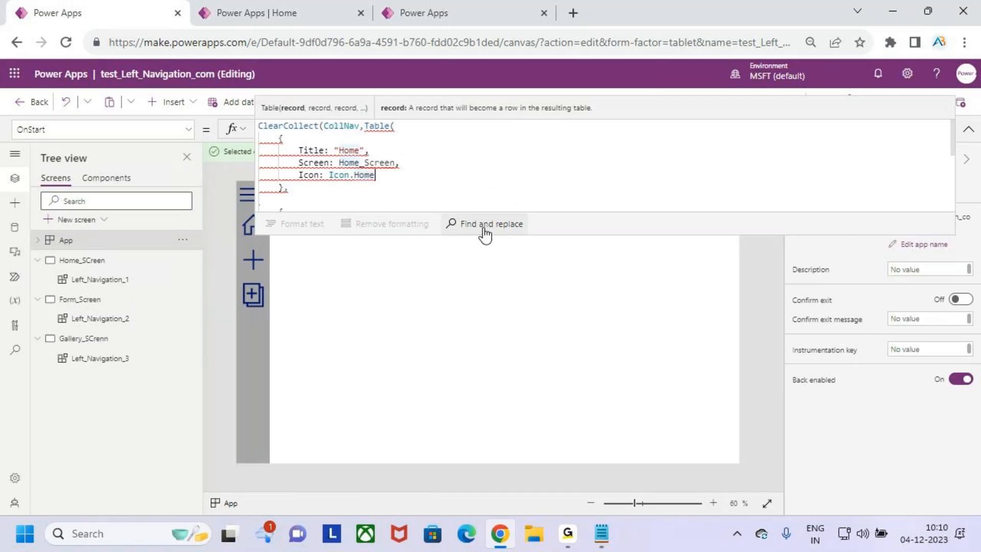
pyautogui.moveTo(493, 235); pyautogui.dragTo(499, 397)
pyautogui.click(447, 279)
pyautogui.moveTo(360, 163)
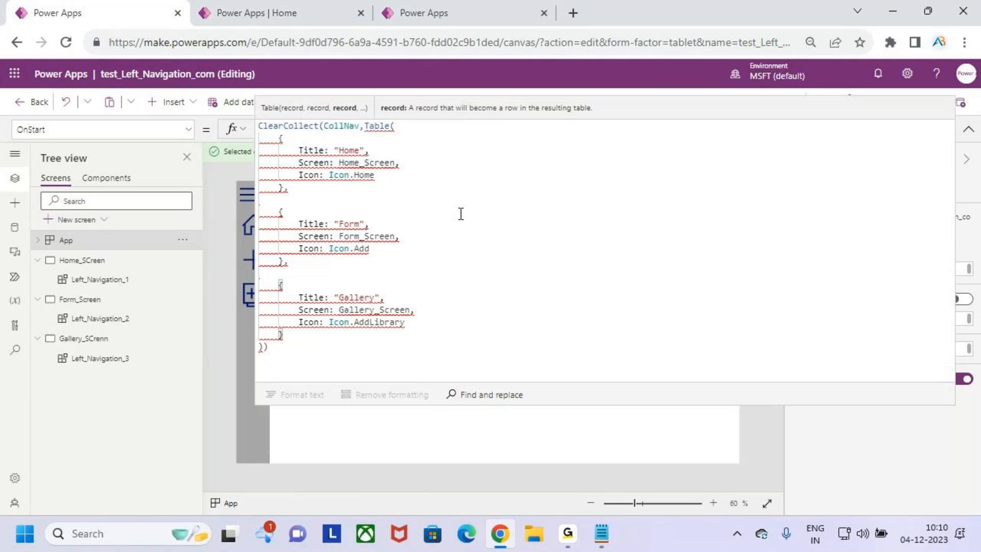
pyautogui.click(440, 224)
pyautogui.click(455, 252)
pyautogui.click(286, 349)
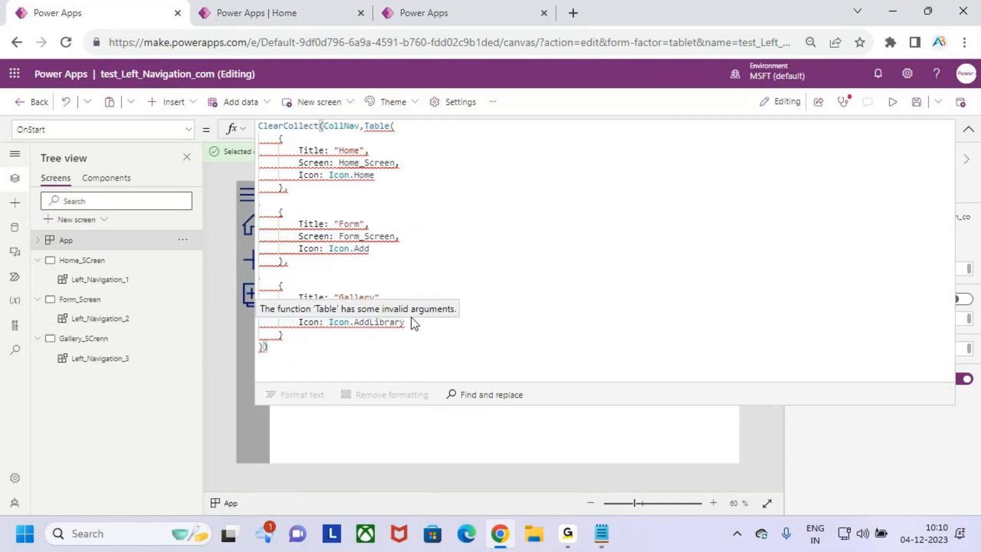
# Step: Replace the Home record's Screen value with the suggested Home_SCreen reference
pyautogui.moveTo(404, 163); pyautogui.dragTo(350, 163)
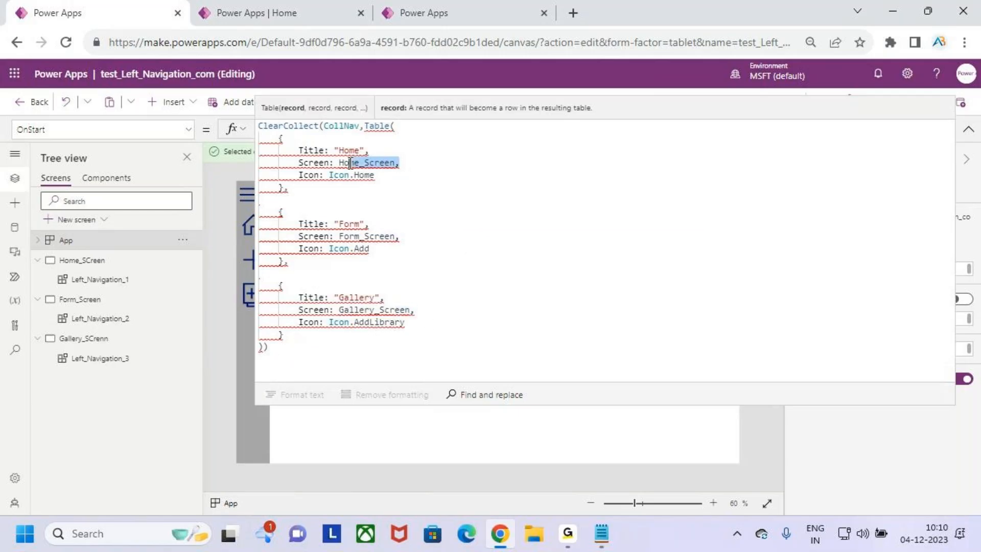
pyautogui.press('BackSpace')
pyautogui.press('BackSpace')
pyautogui.press('BackSpace')
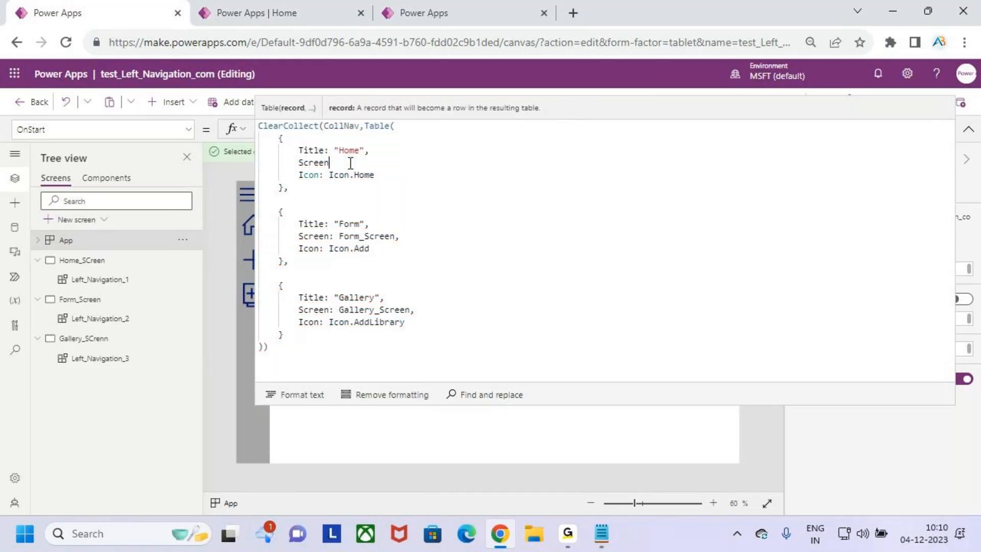
pyautogui.write(': home')
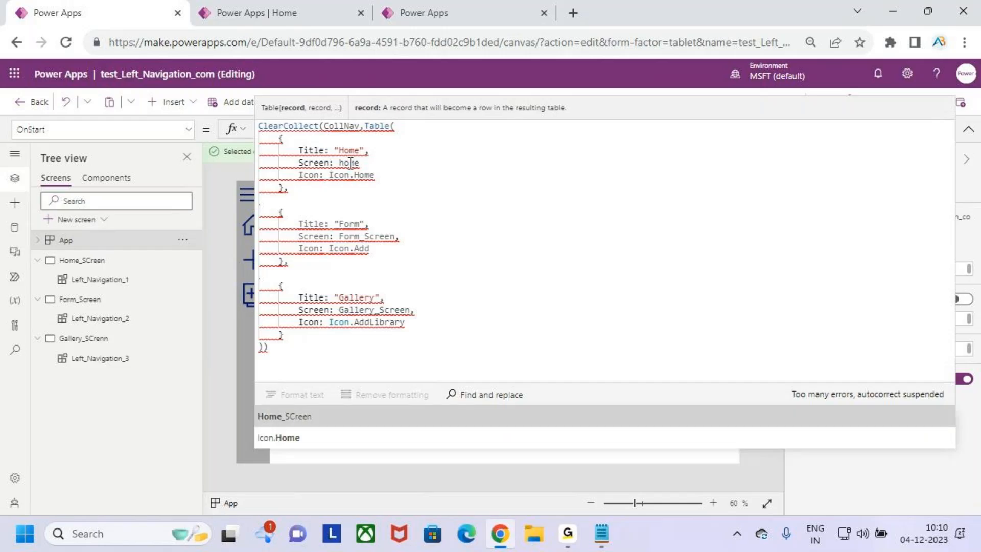
pyautogui.press('Tab')
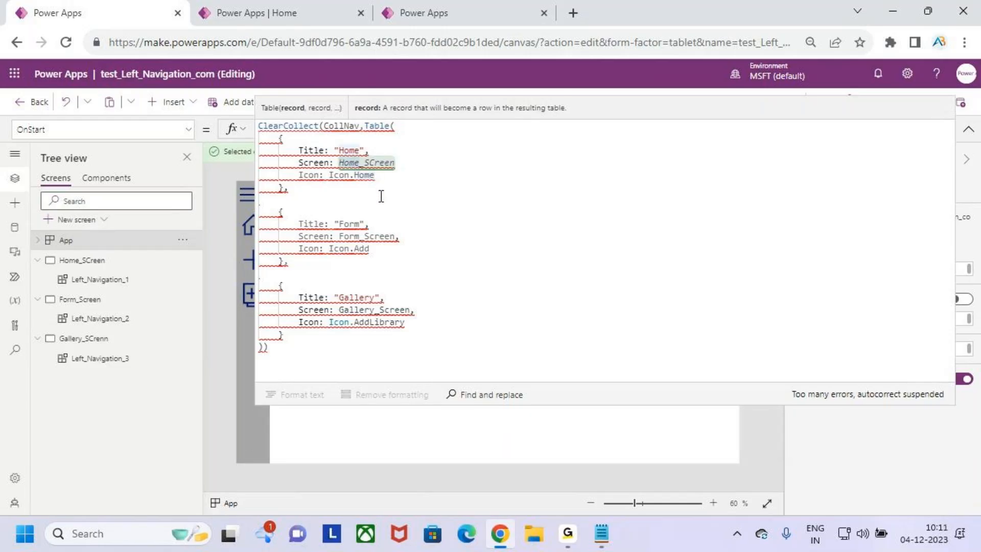
# Step: Delete the Form_Screen reference from the Form record in the OnStart formula
pyautogui.click(404, 240)
pyautogui.press('BackSpace')
pyautogui.press('BackSpace')
pyautogui.press('BackSpace')
pyautogui.press('BackSpace')
pyautogui.press('BackSpace')
pyautogui.press('BackSpace')
pyautogui.press('BackSpace')
pyautogui.press('BackSpace')
pyautogui.press('BackSpace')
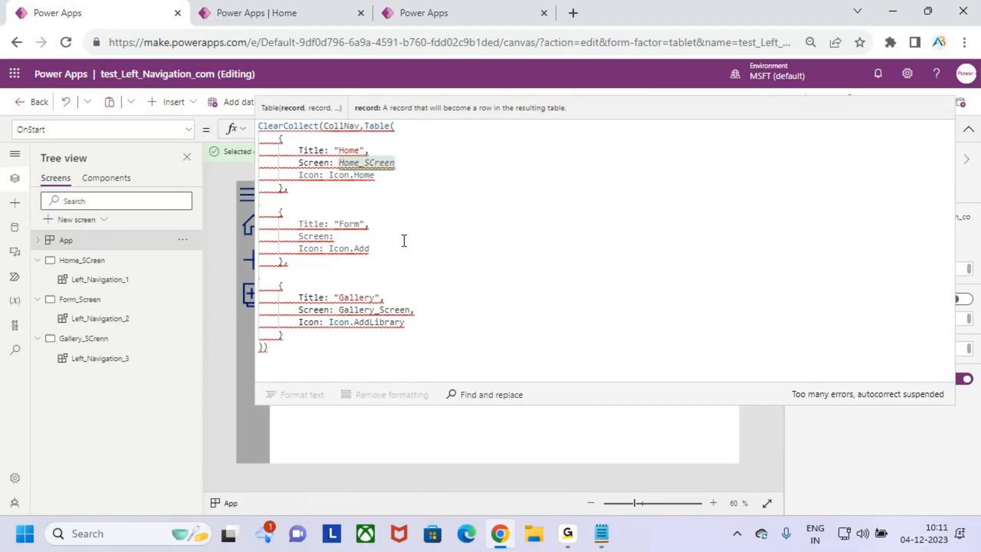
pyautogui.write('form_')
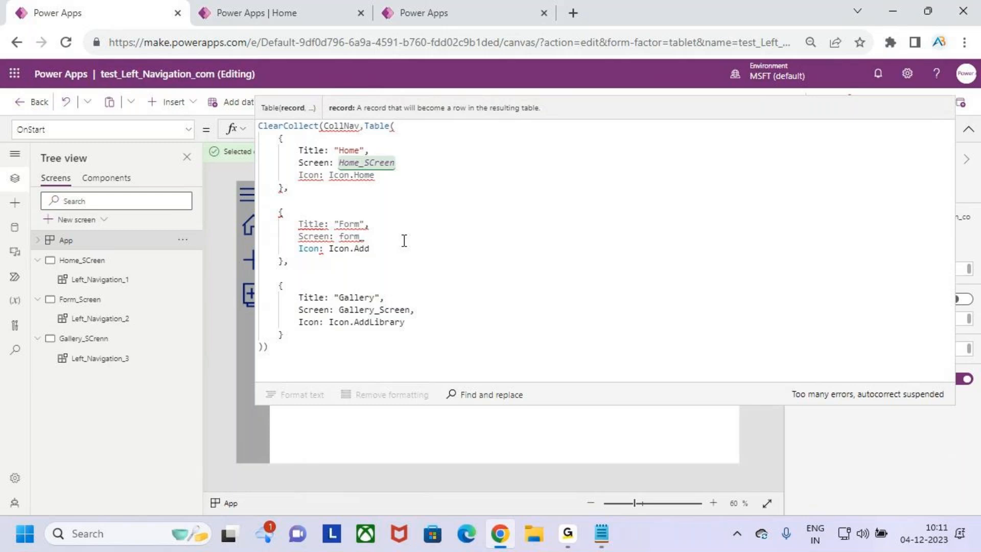
pyautogui.press('BackSpace')
pyautogui.press('BackSpace')
pyautogui.press('BackSpace')
pyautogui.press('BackSpace')
pyautogui.press('BackSpace')
pyautogui.press('BackSpace')
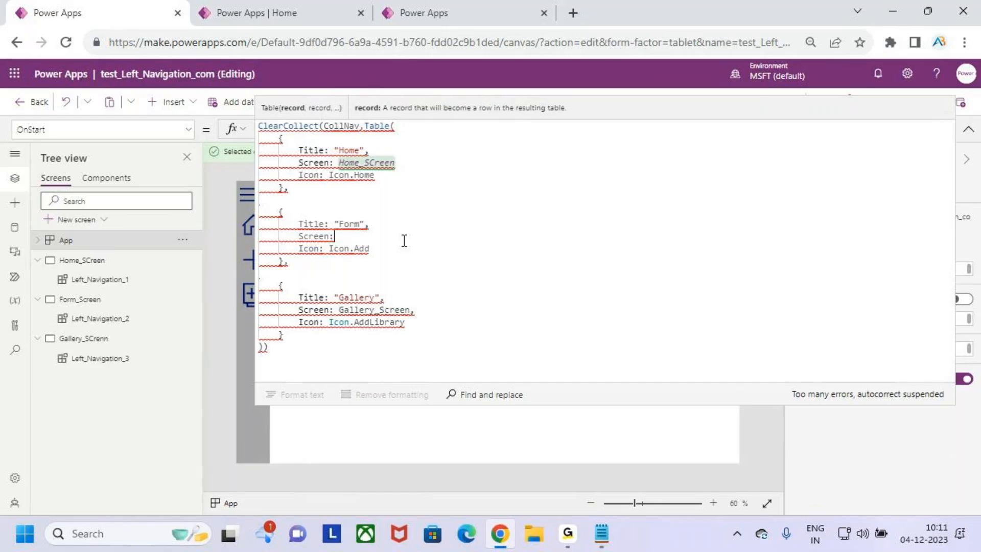
# Step: Enter Form_Sreen as the Form record's Screen value
pyautogui.write('Form')
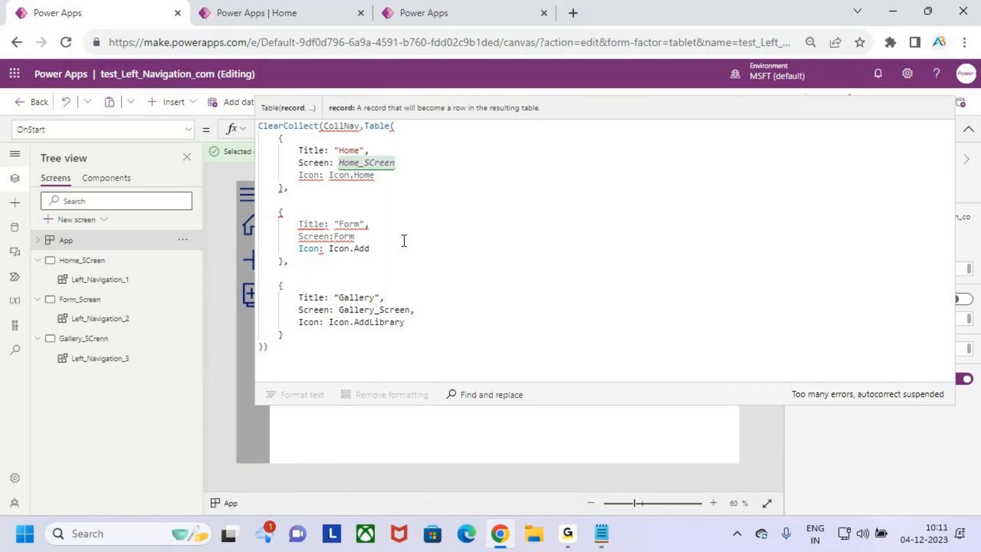
pyautogui.write('_SCree')
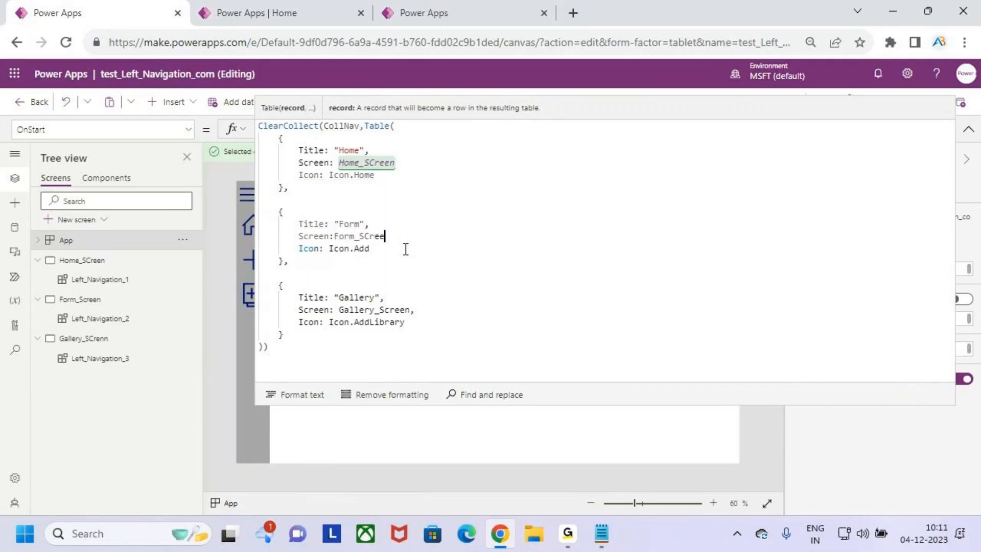
pyautogui.write('n')
pyautogui.click(370, 235)
pyautogui.press('BackSpace')
# Step: Re-enter the Gallery record's Screen value as Gallery_Screen without the comma and collapse the formula bar
pyautogui.click(421, 312)
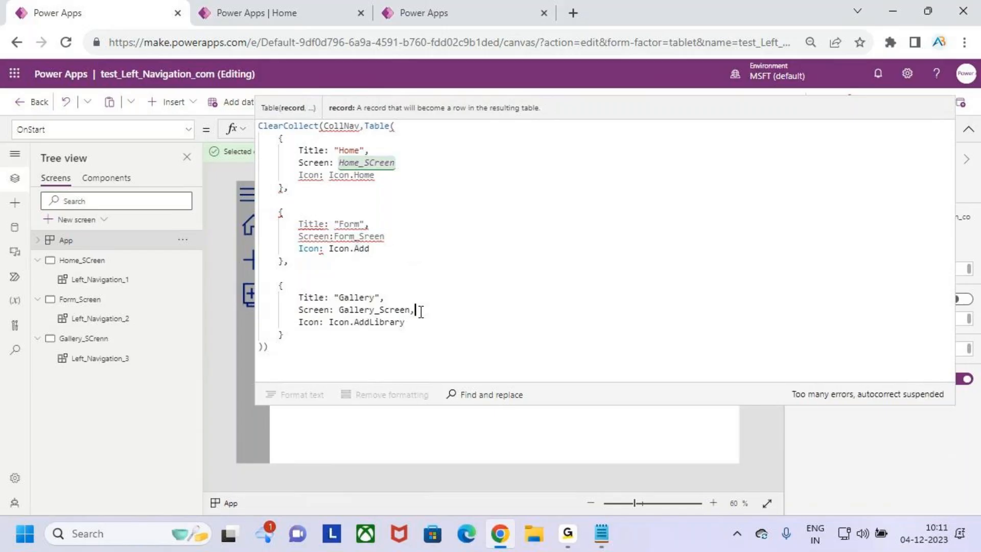
pyautogui.press('BackSpace')
pyautogui.press('BackSpace')
pyautogui.press('BackSpace')
pyautogui.press('BackSpace')
pyautogui.press('BackSpace')
pyautogui.press('BackSpace')
pyautogui.press('BackSpace')
pyautogui.press('BackSpace')
pyautogui.press('BackSpace')
pyautogui.press('BackSpace')
pyautogui.press('BackSpace')
pyautogui.write('Gallery_Screen')
pyautogui.click(317, 347)
pyautogui.click(418, 124)
pyautogui.click(969, 134)
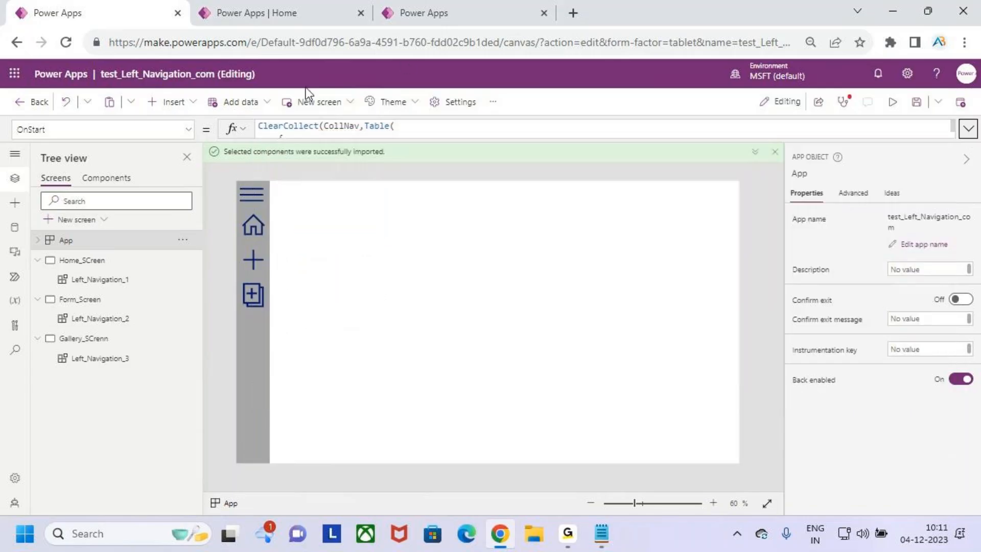
# Step: Publish this version of the app, reload the editing page and dismiss the welcome and read-only notices
pyautogui.click(972, 100)
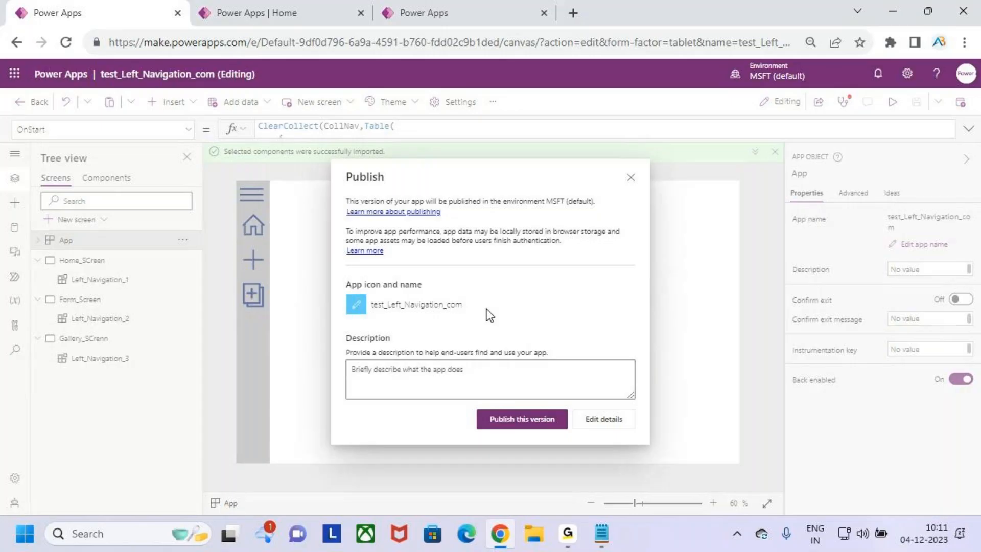
pyautogui.click(527, 418)
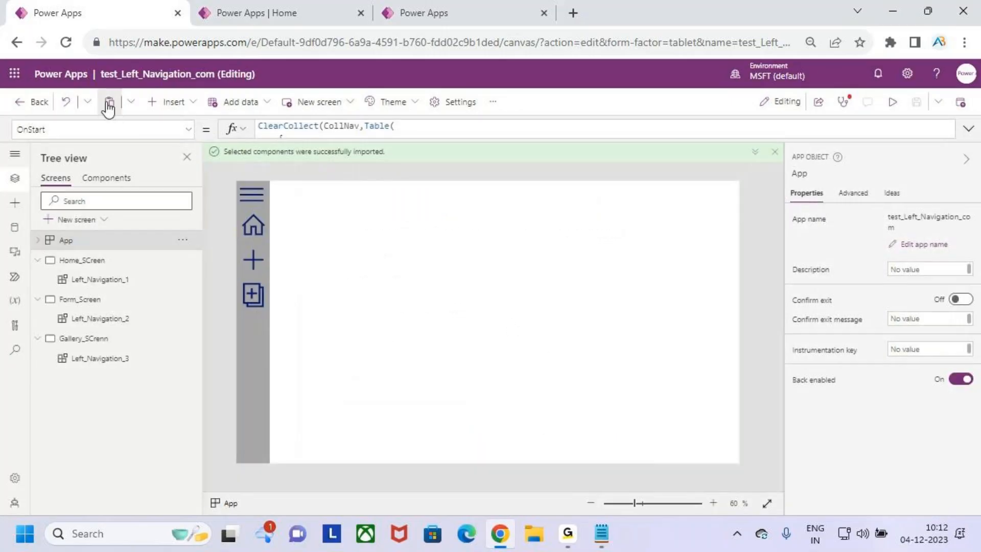
pyautogui.click(65, 42)
pyautogui.click(563, 130)
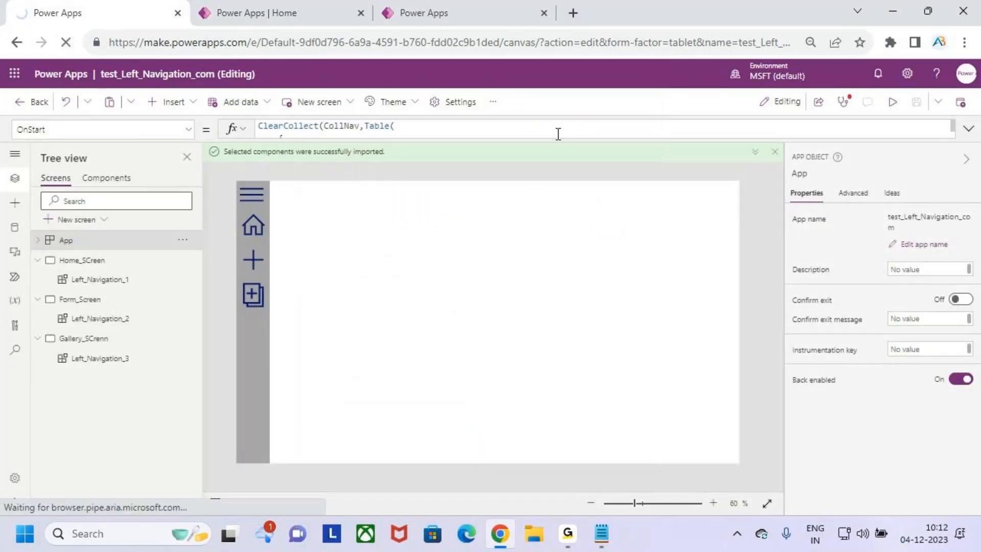
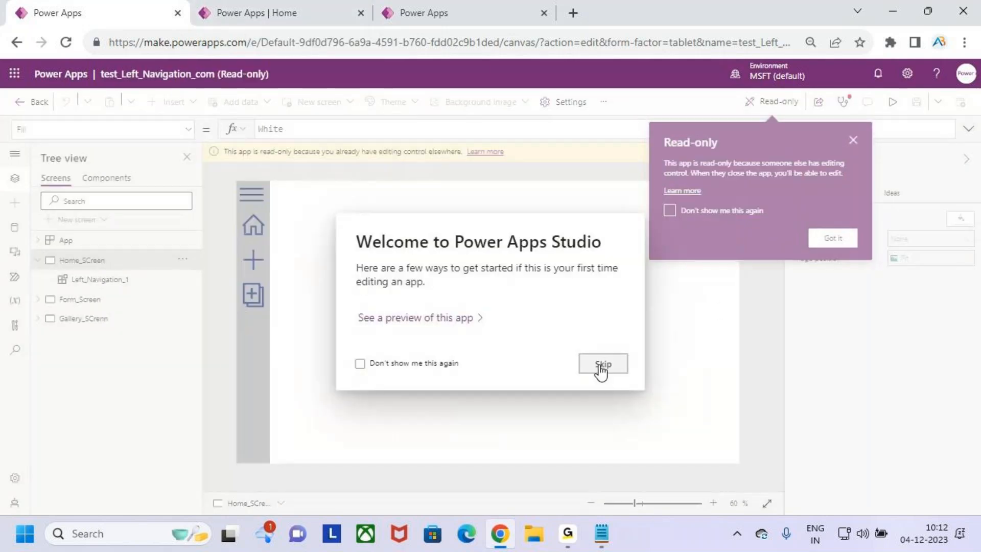
pyautogui.click(601, 364)
pyautogui.click(747, 201)
pyautogui.click(751, 153)
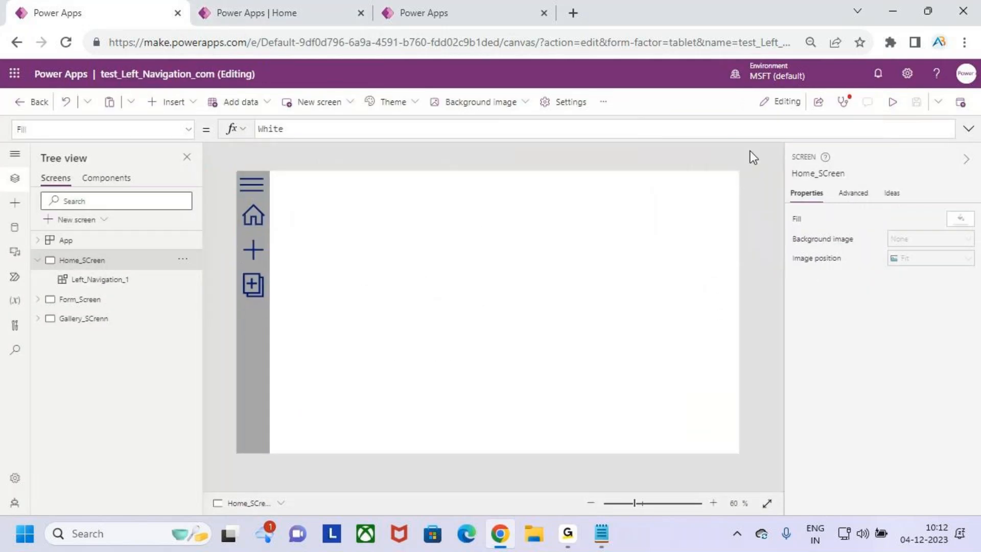
pyautogui.click(188, 132)
pyautogui.scroll(-1, 103, 349)
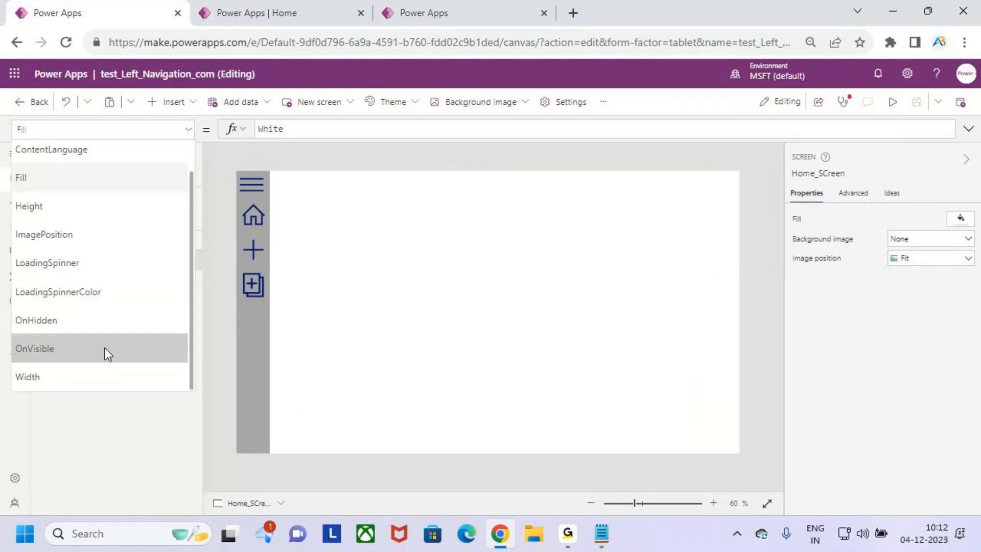
pyautogui.scroll(1, 97, 323)
pyautogui.scroll(1, 98, 327)
pyautogui.click(403, 319)
# Step: Open the App's OnStart formula in an enlarged formula bar and review the CollNav records
pyautogui.click(90, 240)
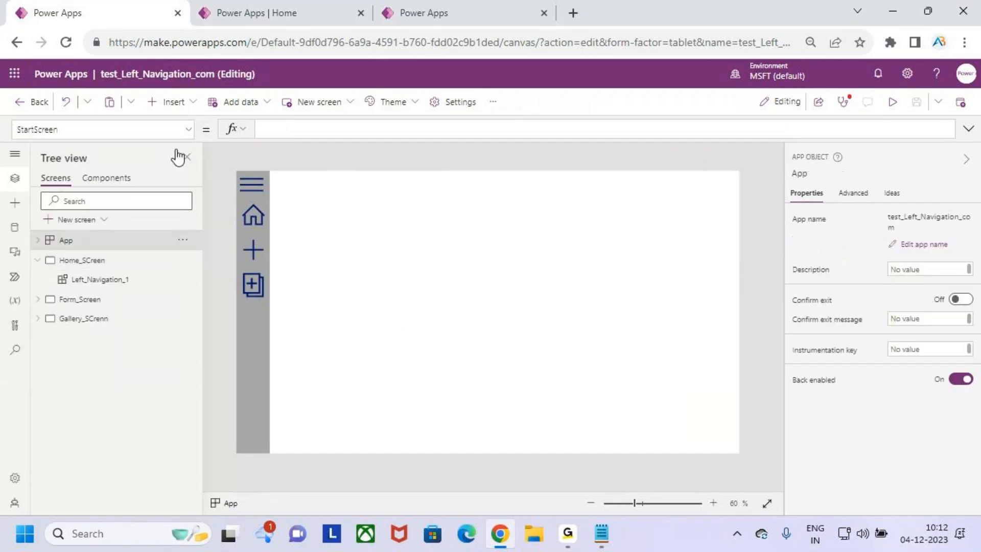
pyautogui.click(189, 130)
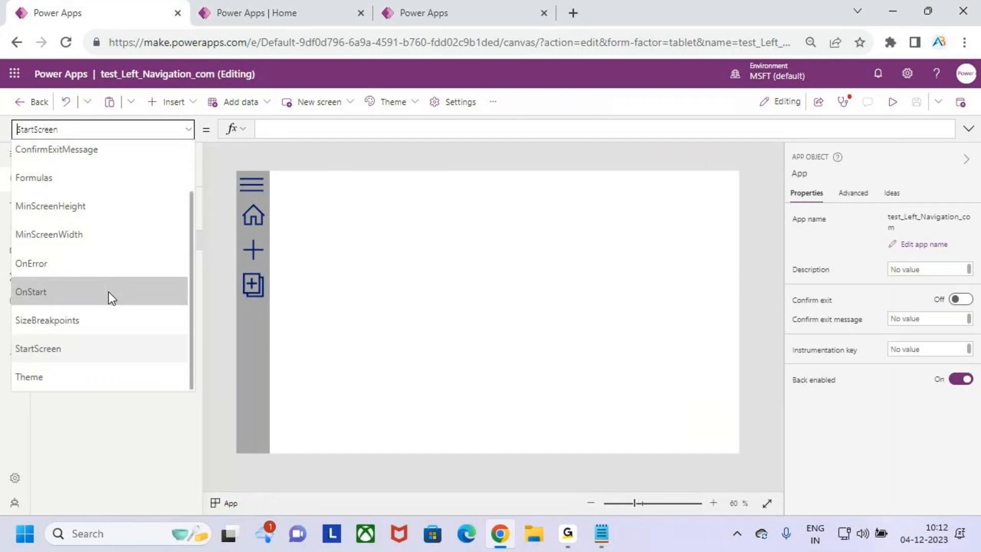
pyautogui.click(109, 292)
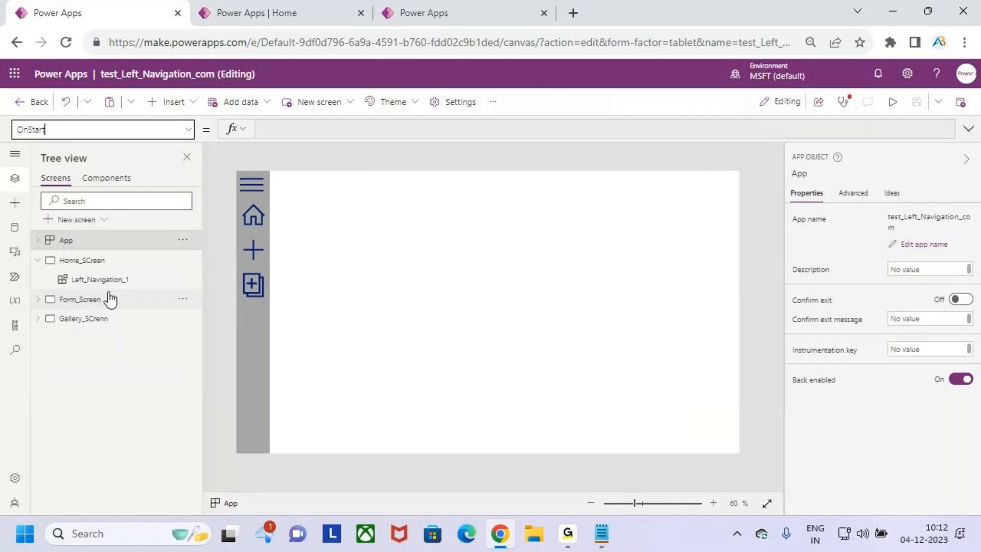
pyautogui.moveTo(435, 138); pyautogui.dragTo(454, 346)
pyautogui.click(451, 192)
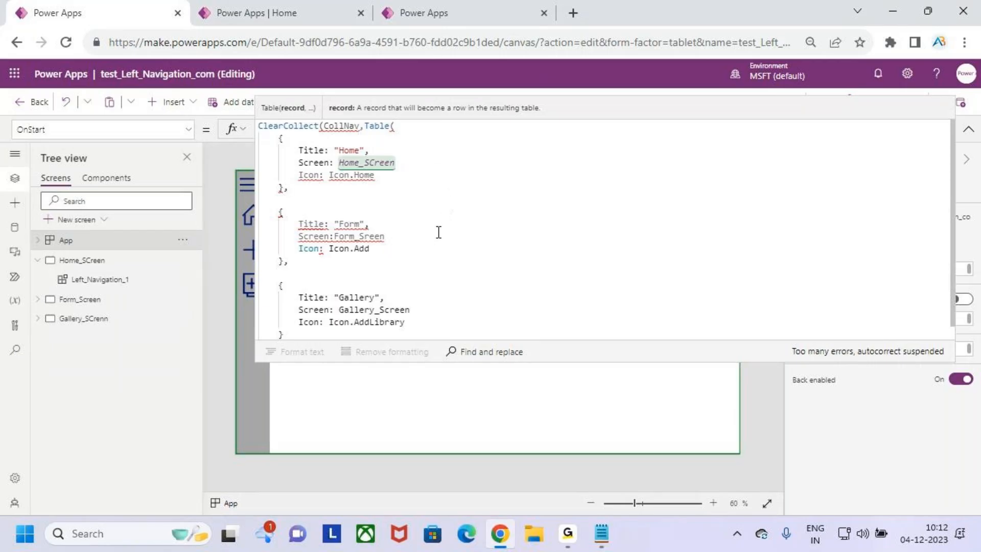
pyautogui.scroll(-1, 438, 230)
pyautogui.click(429, 296)
# Step: Erase the Form record's Screen value in the OnStart formula
pyautogui.click(389, 222)
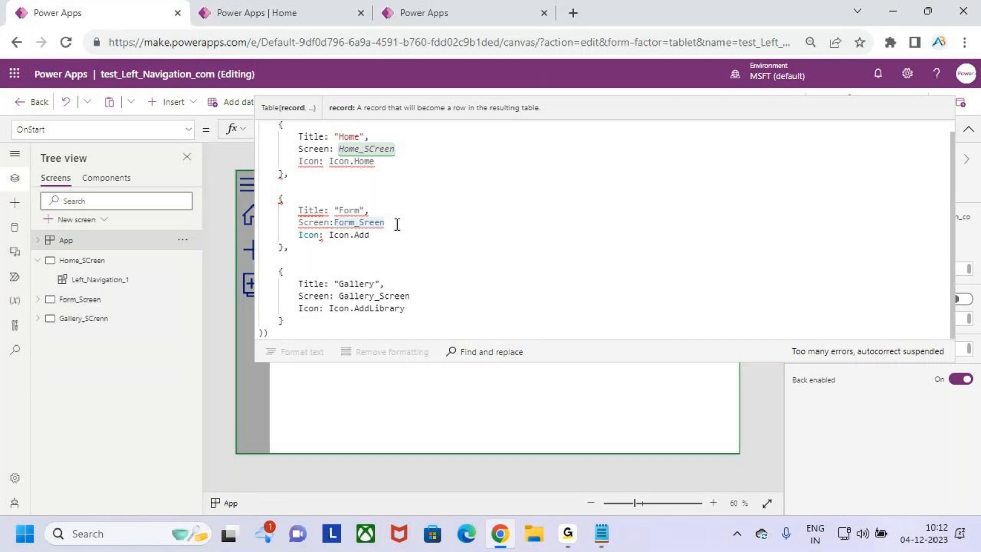
pyautogui.press('BackSpace')
pyautogui.press('BackSpace')
pyautogui.press('BackSpace')
pyautogui.press('BackSpace')
pyautogui.press('BackSpace')
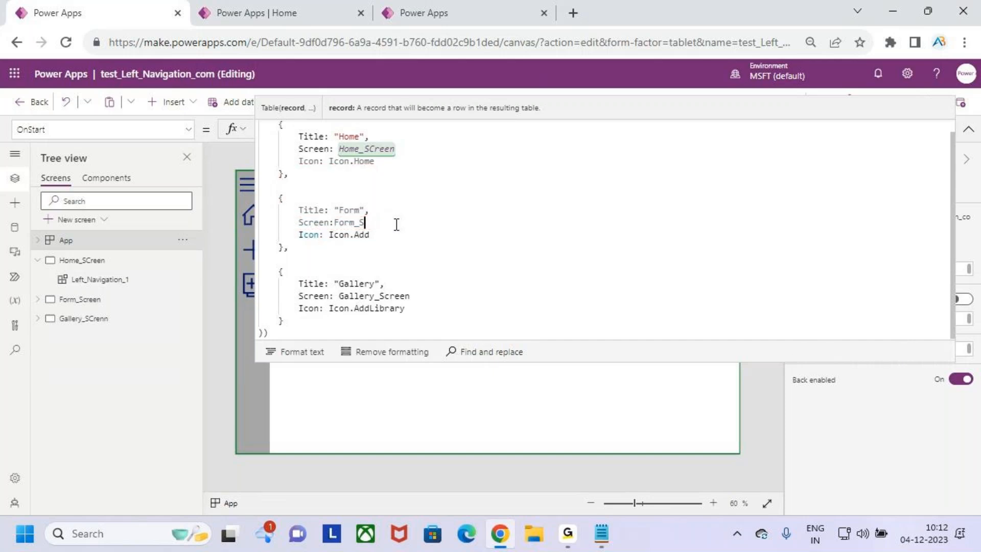
pyautogui.write('Sc')
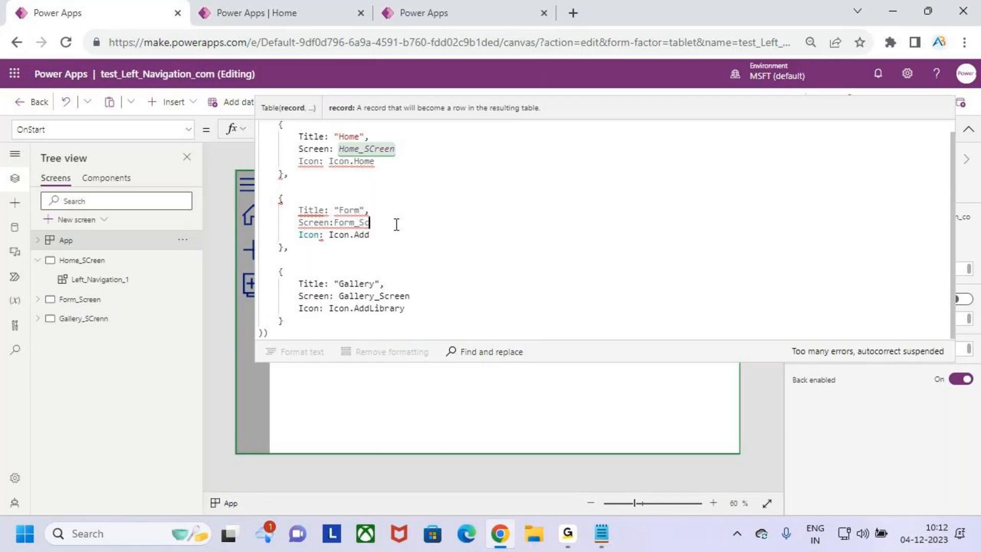
pyautogui.press('BackSpace')
pyautogui.press('BackSpace')
pyautogui.press('BackSpace')
pyautogui.press('BackSpace')
pyautogui.press('BackSpace')
pyautogui.press('BackSpace')
pyautogui.press('BackSpace')
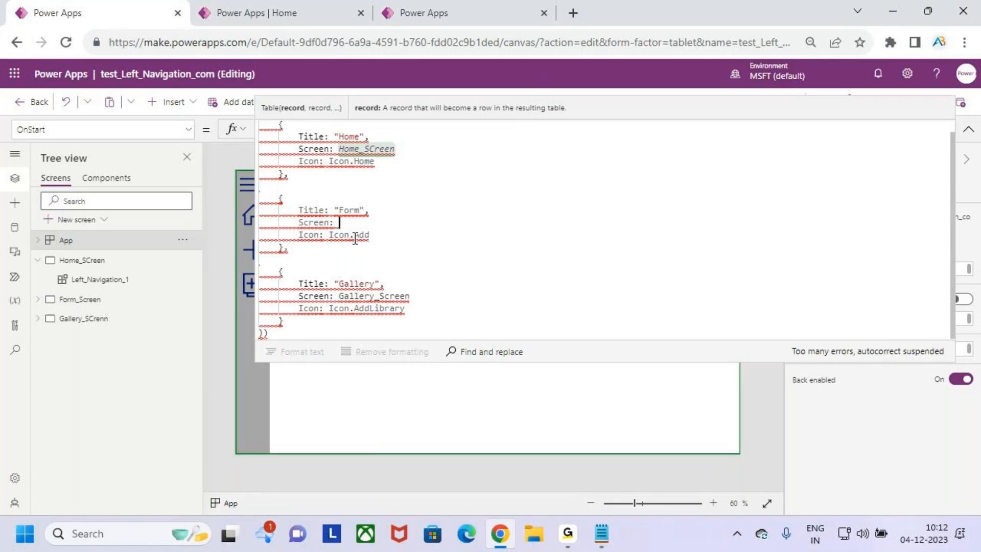
# Step: Try to re-enter the Form record's Screen value starting with Form_, cut it back to Fo and collapse the formula bar
pyautogui.write('F')
pyautogui.write('rm')
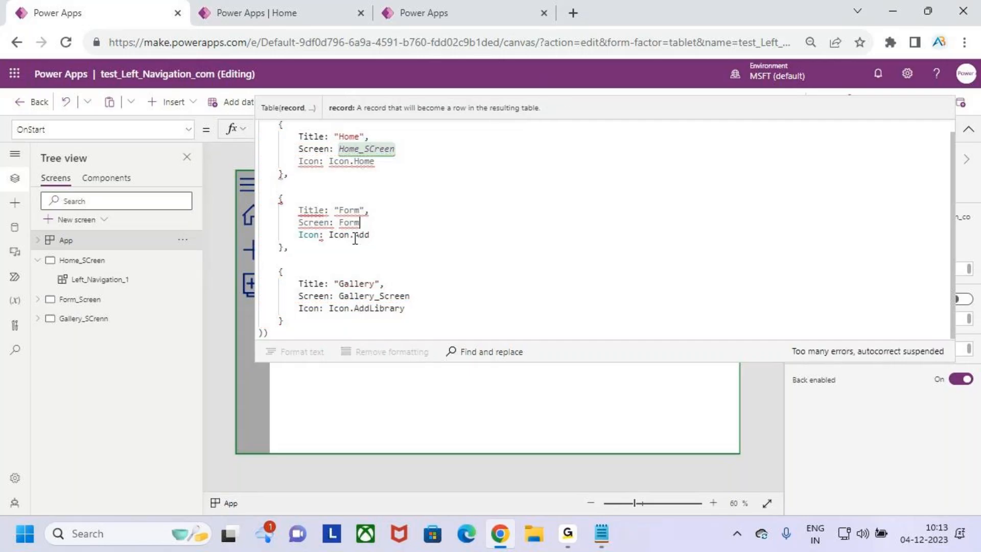
pyautogui.write('_')
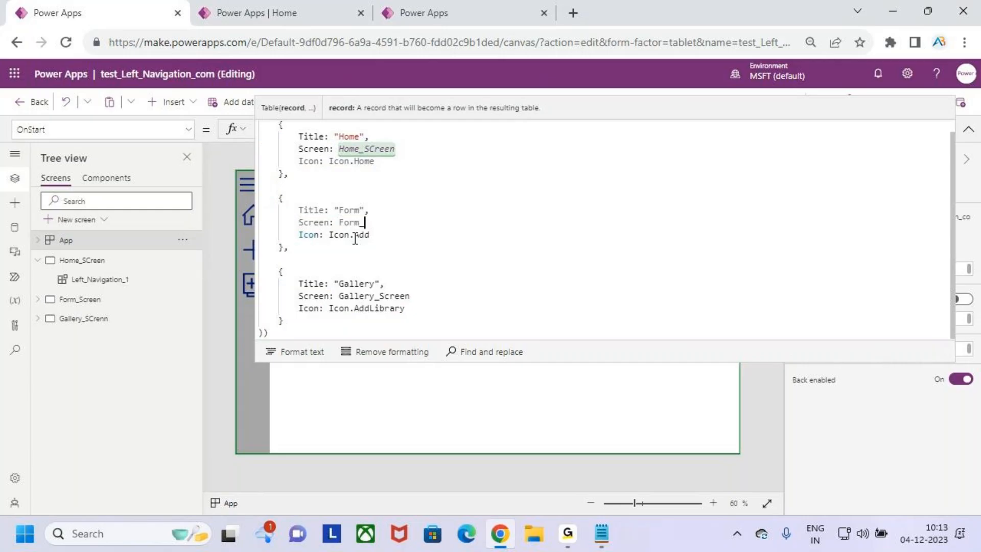
pyautogui.write('sc')
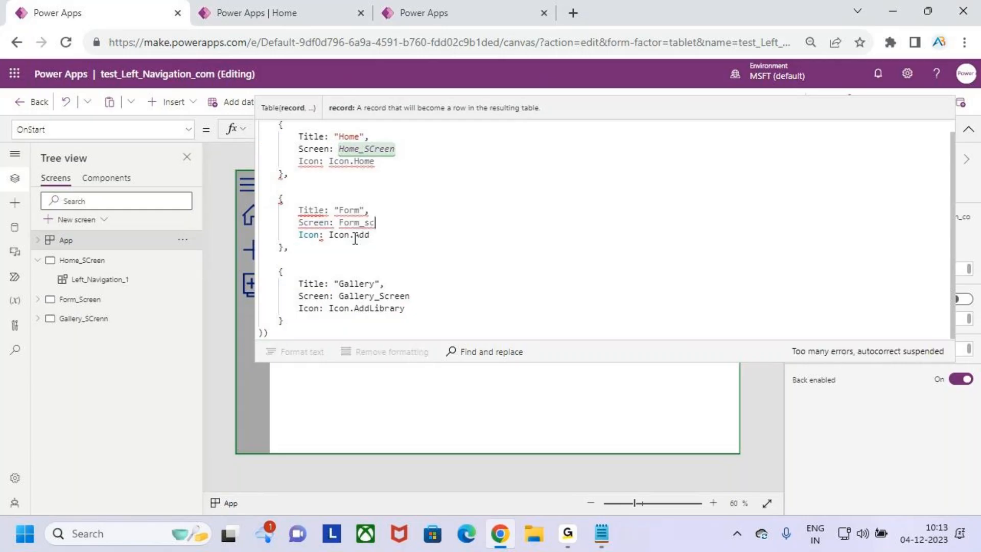
pyautogui.press('BackSpace')
pyautogui.press('BackSpace')
pyautogui.press('BackSpace')
pyautogui.press('BackSpace')
pyautogui.press('BackSpace')
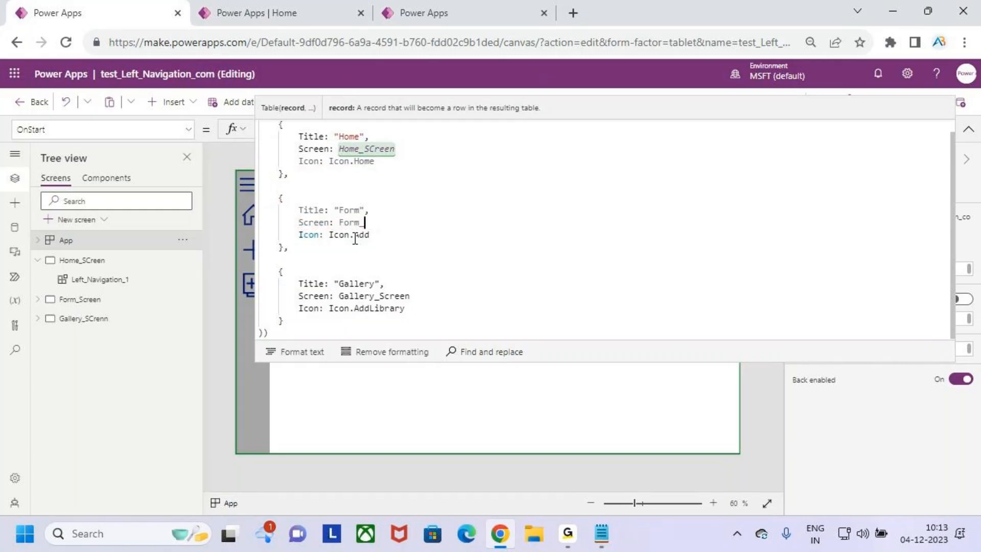
pyautogui.click(969, 133)
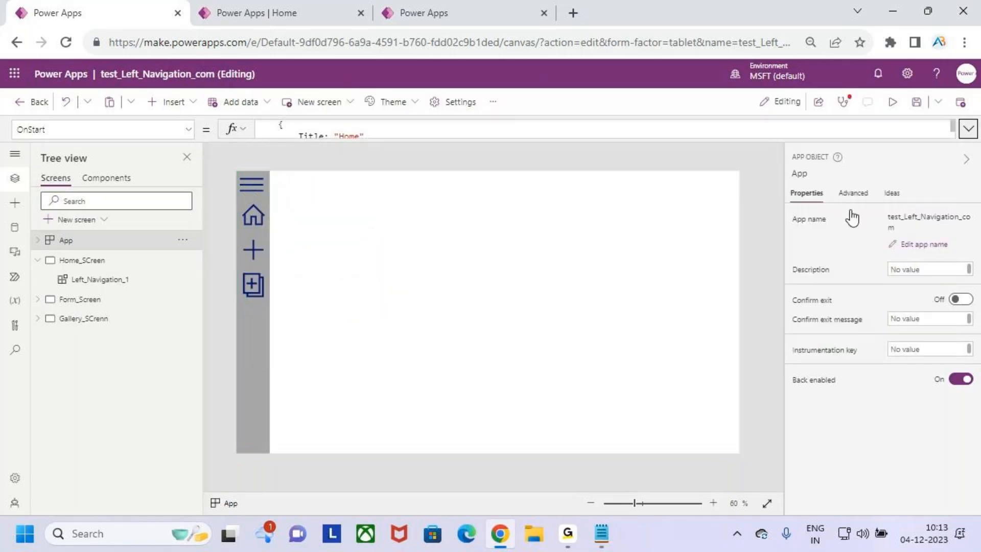
# Step: Rename the Home_SCreen screen as Screen1
pyautogui.click(90, 262)
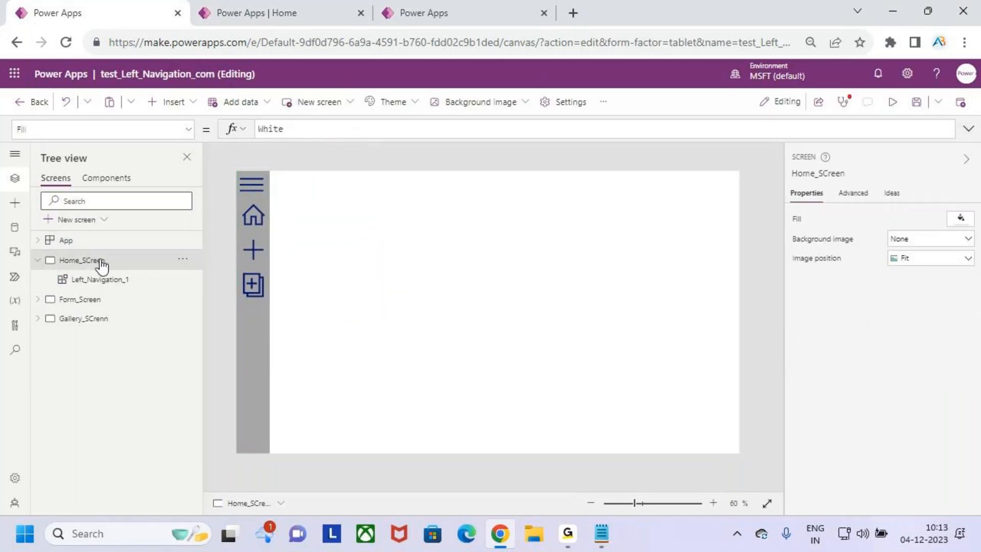
pyautogui.doubleClick(89, 262)
pyautogui.click(127, 259)
pyautogui.press('BackSpace')
pyautogui.press('BackSpace')
pyautogui.press('BackSpace')
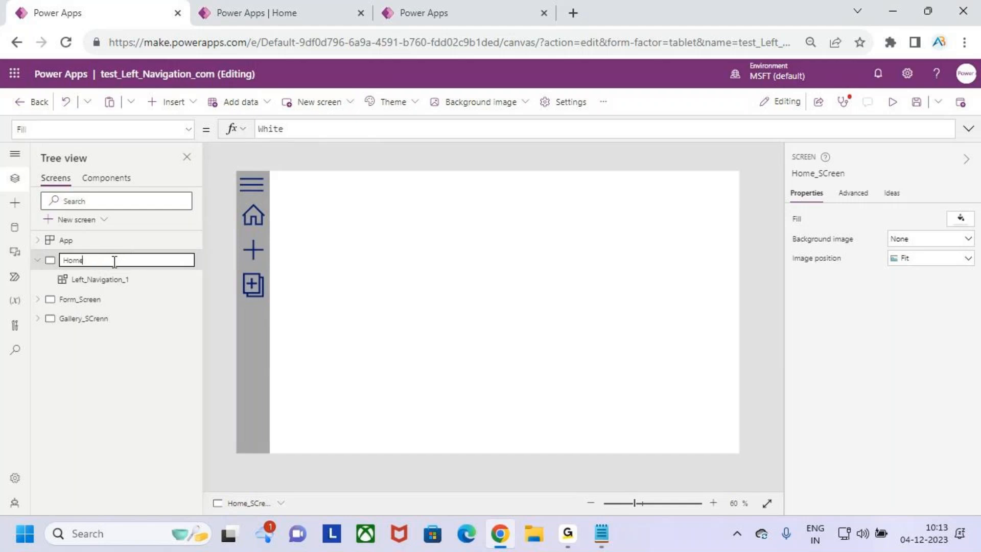
pyautogui.press('BackSpace')
pyautogui.press('BackSpace')
pyautogui.press('BackSpace')
pyautogui.press('Return')
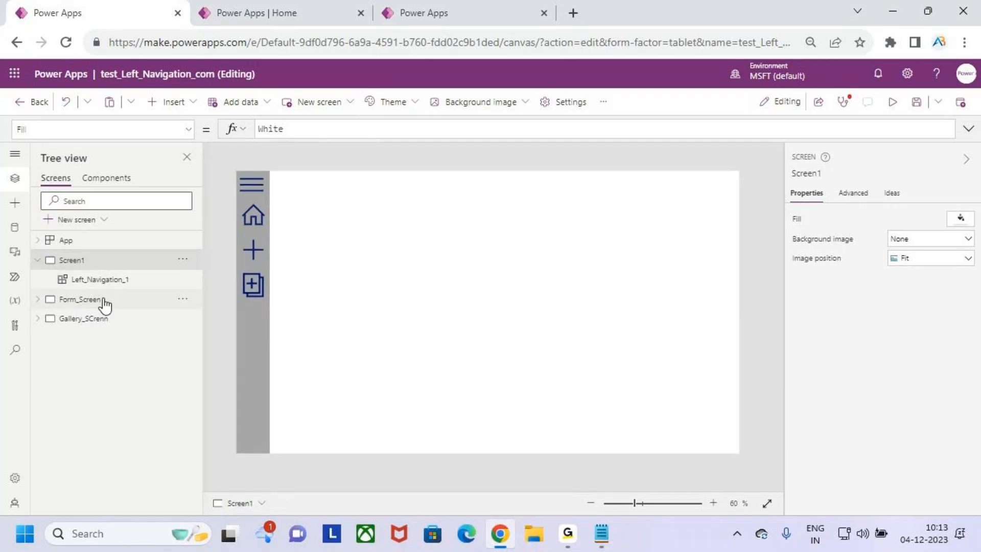
# Step: Rename the Form_Screen screen as Screen2
pyautogui.doubleClick(104, 300)
pyautogui.write('Sc')
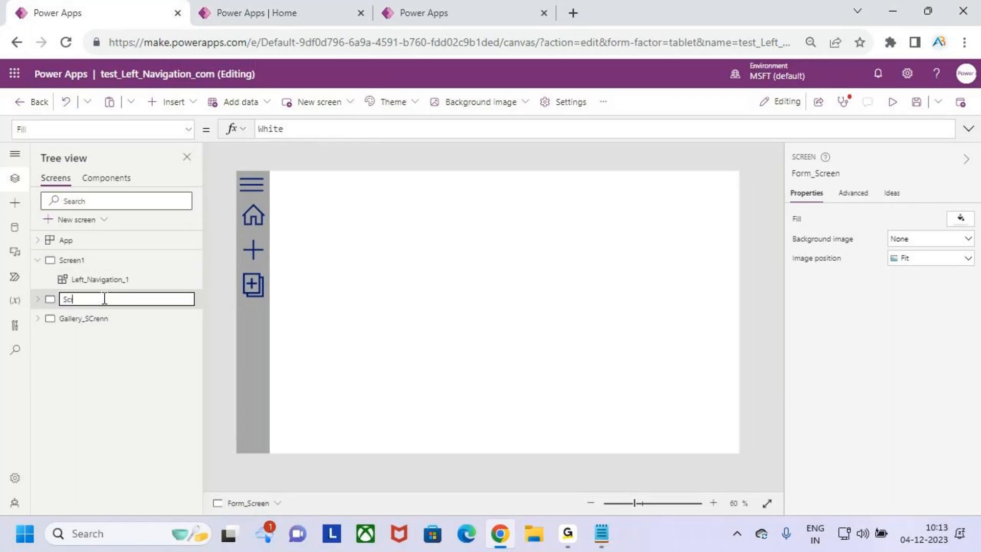
pyautogui.write('reen2')
pyautogui.press('Return')
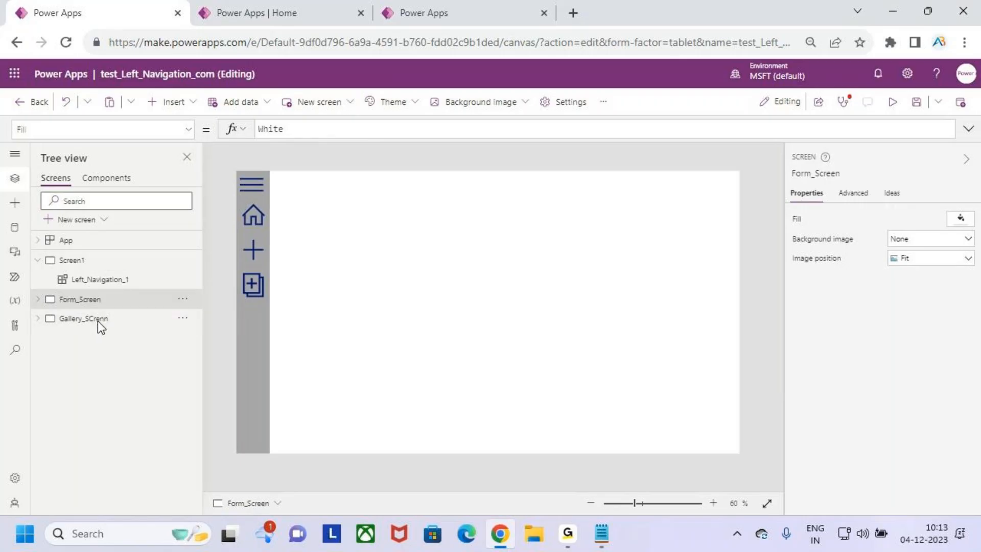
# Step: Rename the Gallery_SCrenn screen as Sreen3
pyautogui.doubleClick(122, 319)
pyautogui.write('SCr')
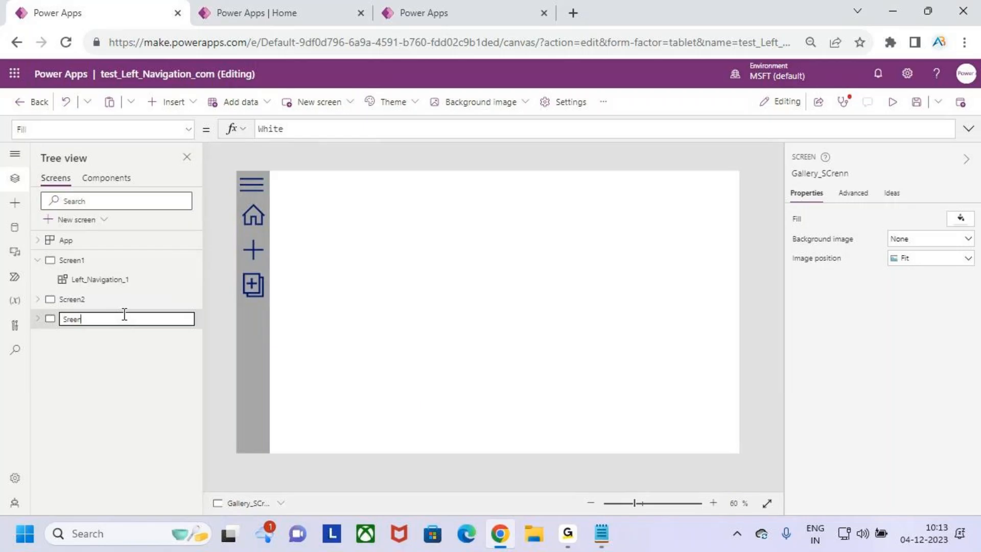
pyautogui.write('een3')
pyautogui.press('Return')
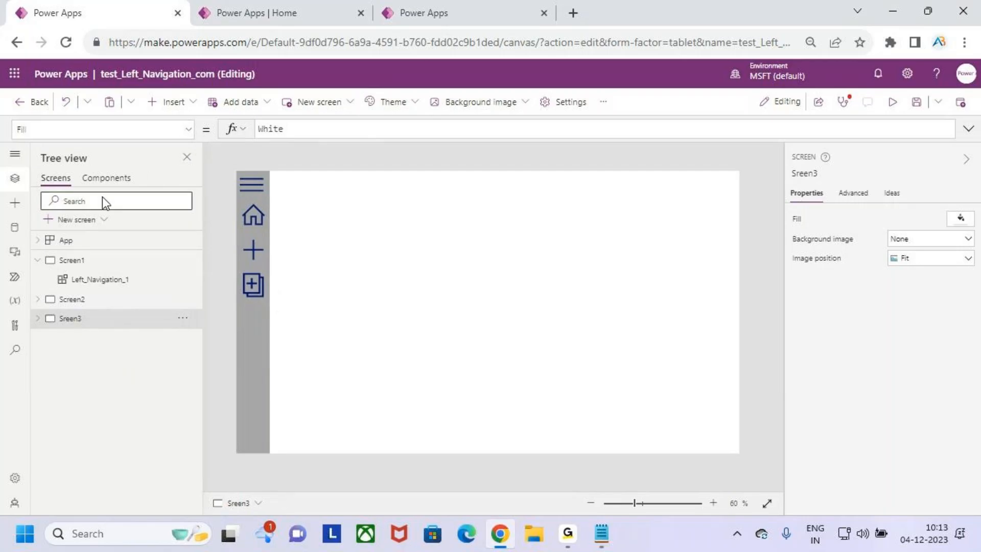
# Step: Reopen the App's OnStart formula in an enlarged formula bar and look over the Home, Form and Gallery records
pyautogui.click(89, 241)
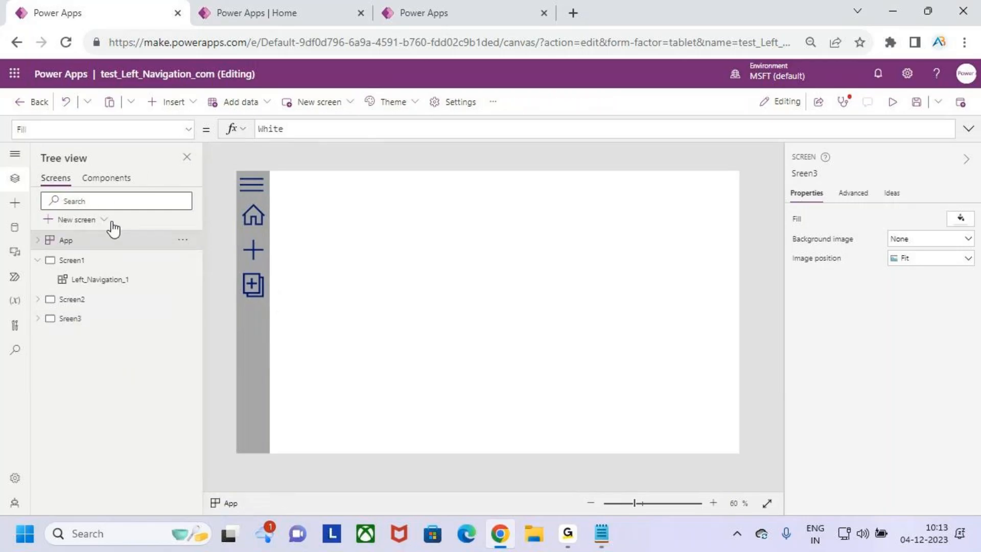
pyautogui.click(189, 130)
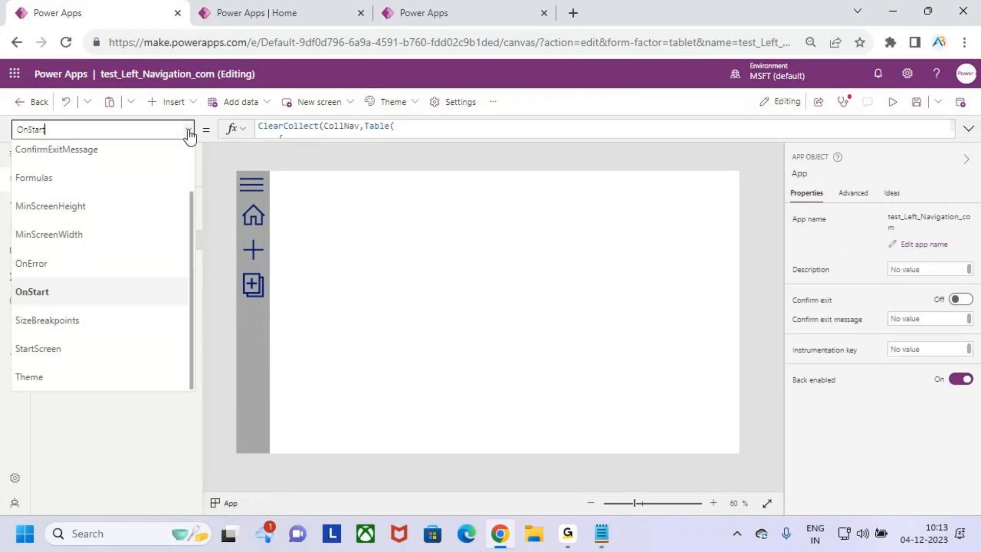
pyautogui.click(91, 292)
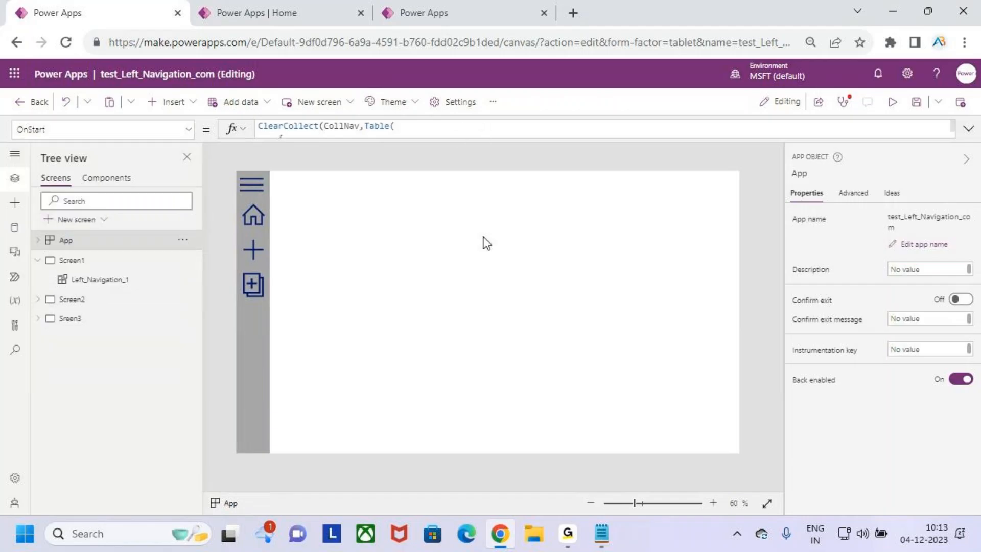
pyautogui.click(465, 138)
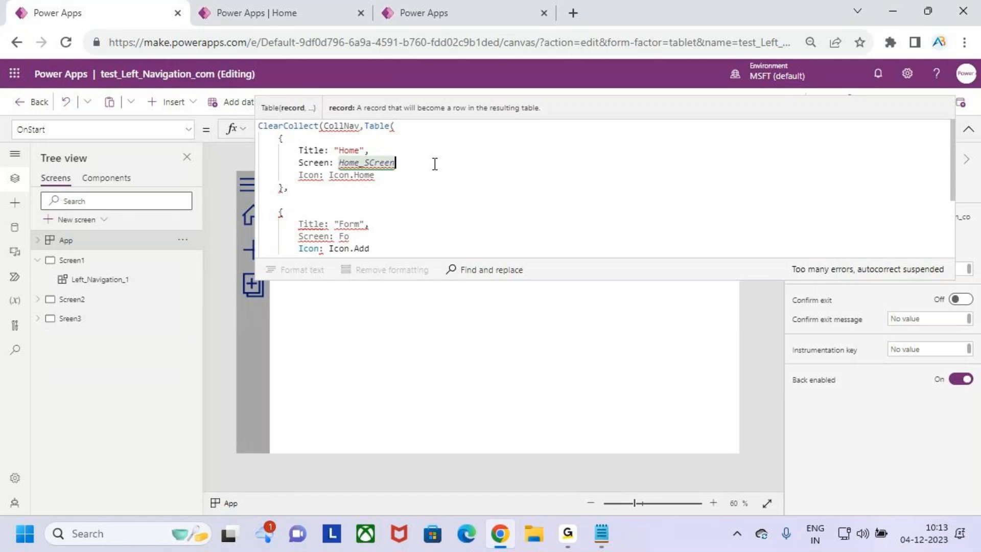
pyautogui.scroll(-1, 422, 197)
pyautogui.scroll(1, 424, 198)
pyautogui.moveTo(574, 279); pyautogui.dragTo(576, 318)
pyautogui.click(538, 238)
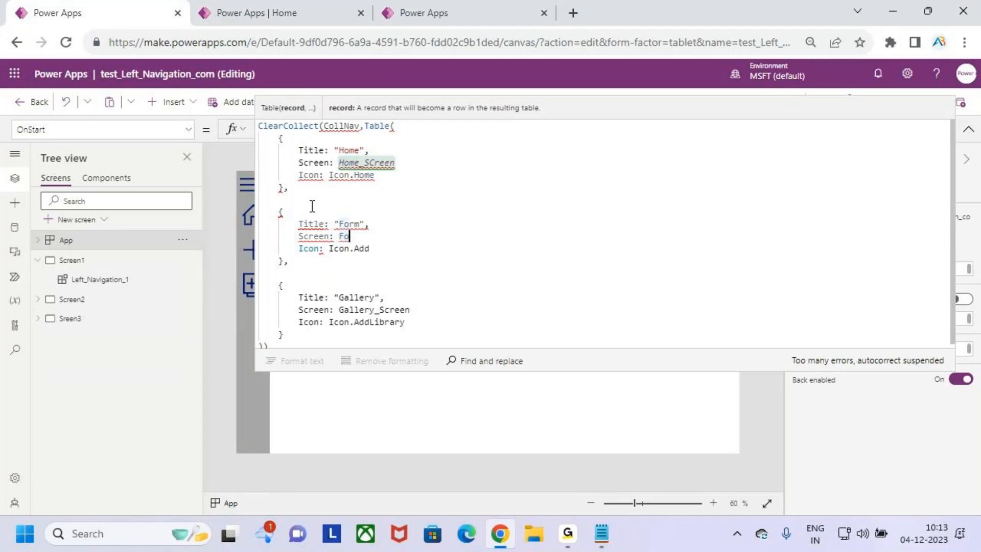
pyautogui.click(416, 278)
pyautogui.click(438, 317)
pyautogui.click(406, 283)
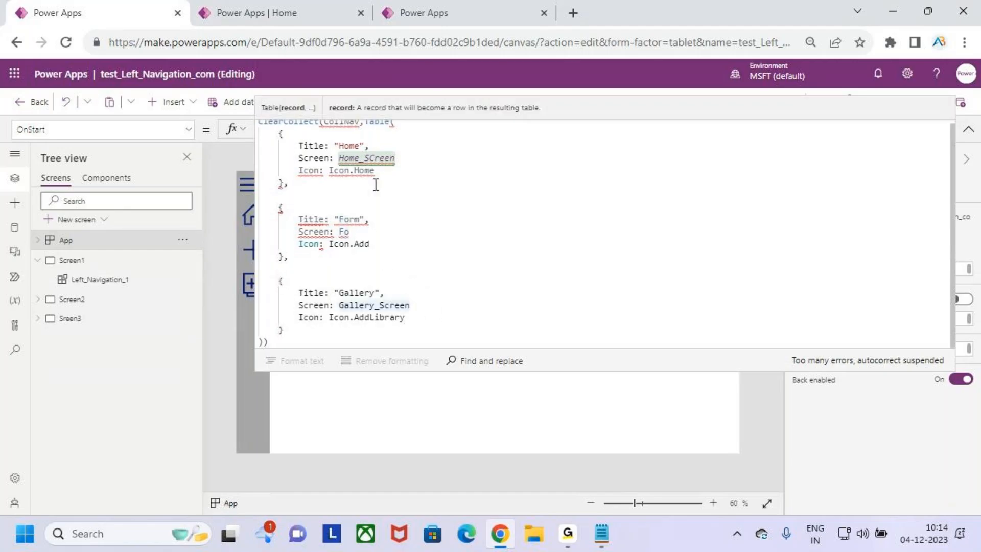
# Step: Set the Home record's Screen value to Screen1 in the OnStart formula
pyautogui.doubleClick(385, 157)
pyautogui.write('SCreen')
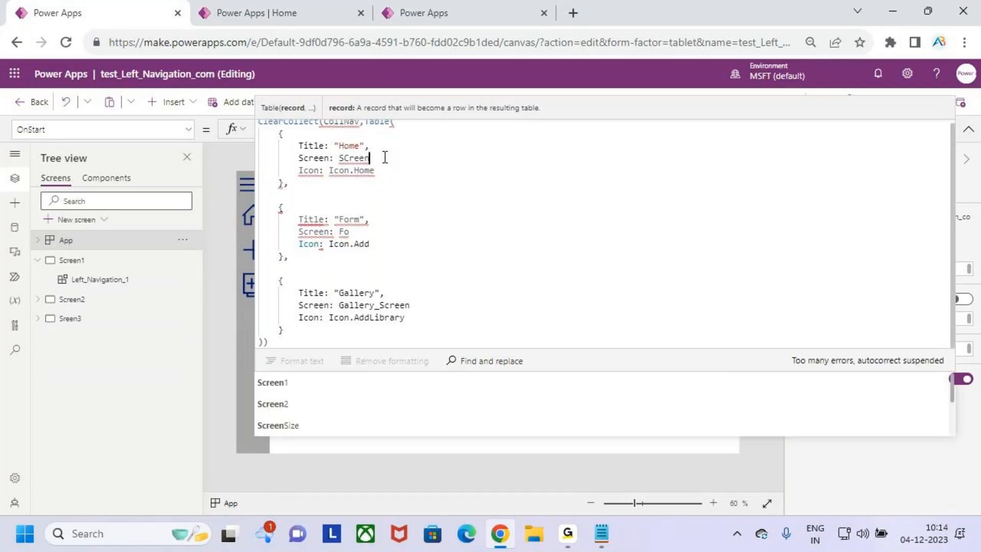
pyautogui.press('Left')
pyautogui.press('Left')
pyautogui.press('Left')
pyautogui.press('Left')
pyautogui.press('BackSpace')
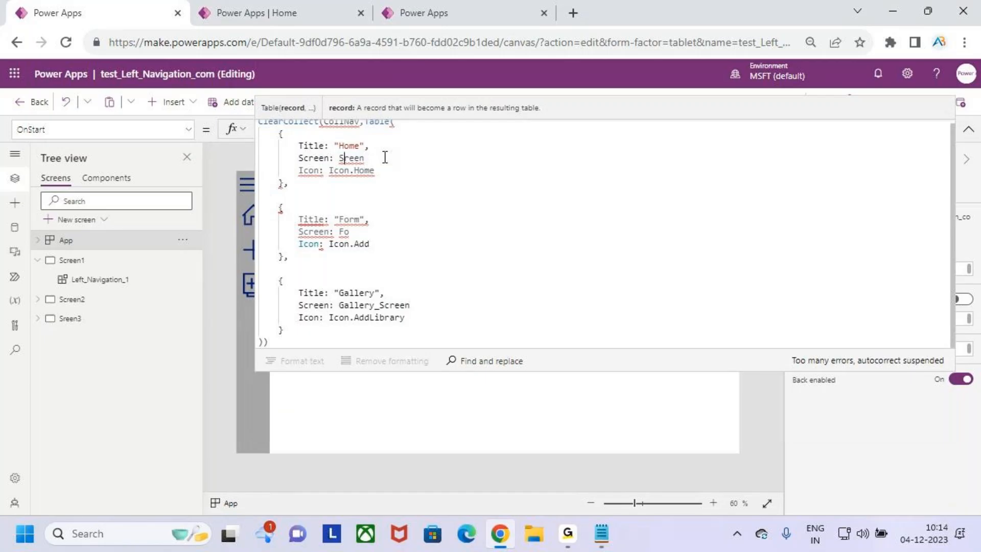
pyautogui.write('c')
pyautogui.press('Right')
pyautogui.press('Right')
pyautogui.press('Right')
pyautogui.press('Right')
pyautogui.press('Tab')
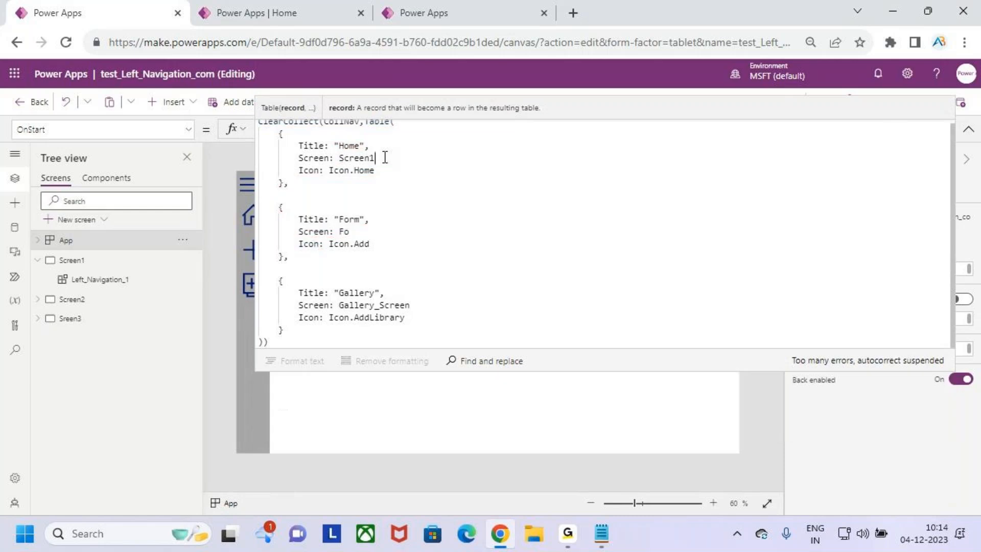
# Step: Delete the Form and Gallery records and the comma after the Home record, leaving only the Home record in the table
pyautogui.doubleClick(344, 232)
pyautogui.write('Screen')
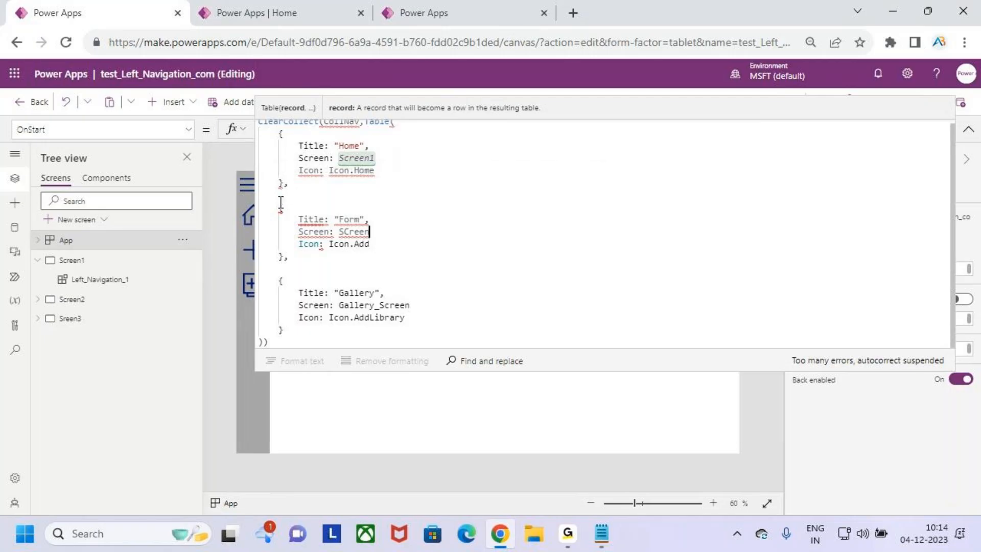
pyautogui.moveTo(278, 205); pyautogui.dragTo(404, 328)
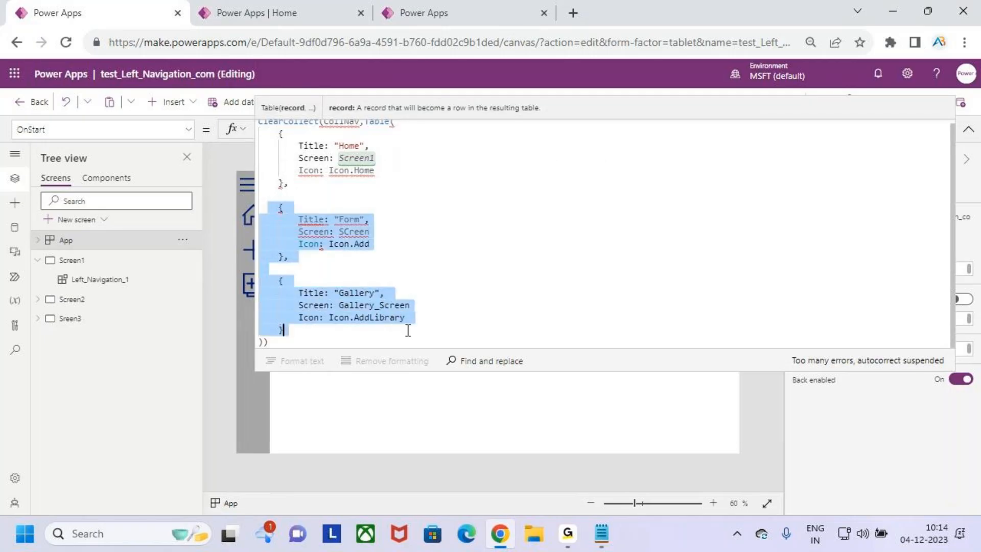
pyautogui.press('BackSpace')
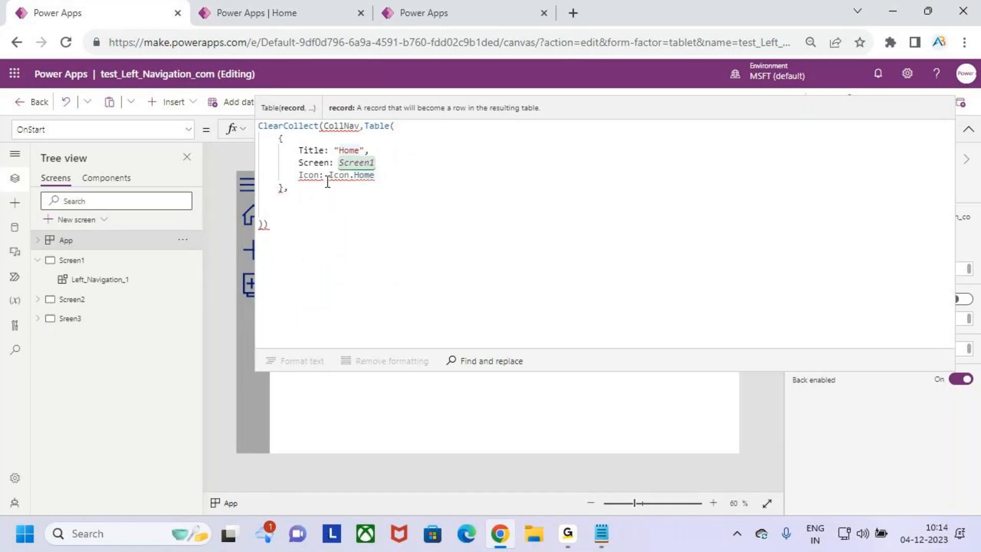
pyautogui.moveTo(318, 176)
pyautogui.click(290, 196)
pyautogui.press('BackSpace')
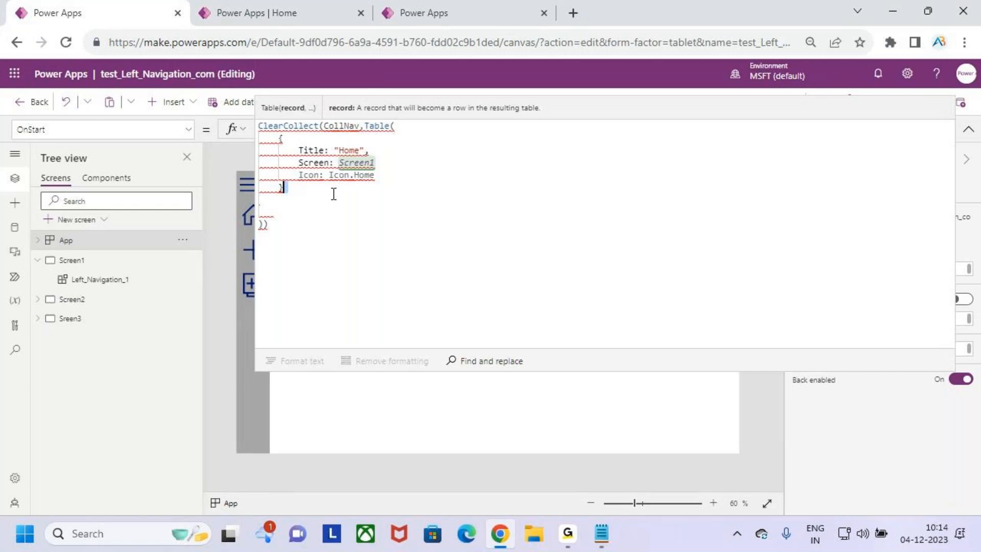
pyautogui.click(265, 223)
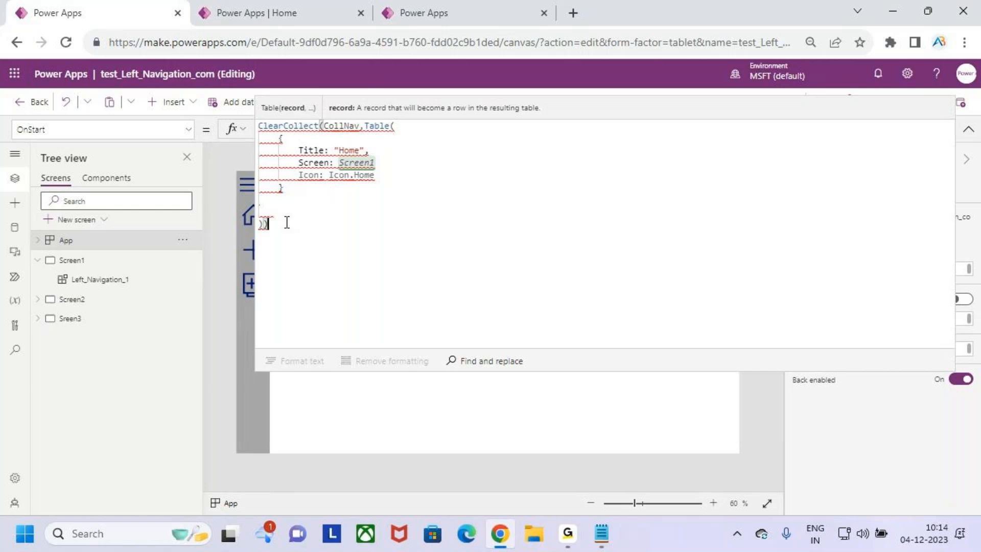
# Step: Examine the shortened formula's CollNav name, Table call and the Home record's Title, Screen and Icon fields for the error's cause
pyautogui.click(297, 190)
pyautogui.moveTo(324, 126); pyautogui.dragTo(353, 127)
pyautogui.click(392, 150)
pyautogui.moveTo(368, 127); pyautogui.dragTo(399, 132)
pyautogui.click(419, 131)
pyautogui.doubleClick(313, 150)
pyautogui.doubleClick(345, 164)
pyautogui.doubleClick(307, 175)
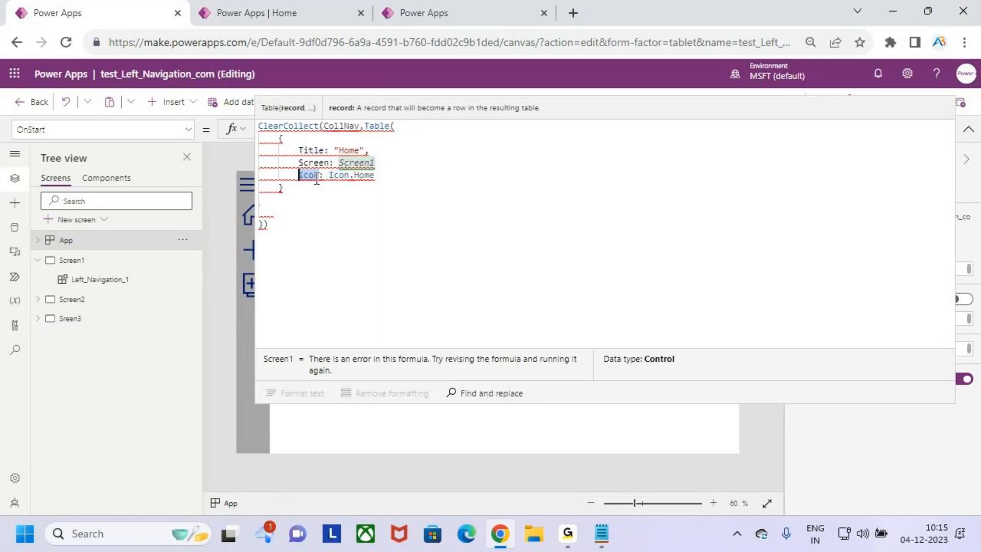
# Step: Replace the Home record's Icon value with home
pyautogui.click(387, 179)
pyautogui.press('BackSpace')
pyautogui.press('BackSpace')
pyautogui.press('BackSpace')
pyautogui.press('BackSpace')
pyautogui.press('BackSpace')
pyautogui.press('BackSpace')
pyautogui.press('BackSpace')
pyautogui.press('BackSpace')
pyautogui.press('BackSpace')
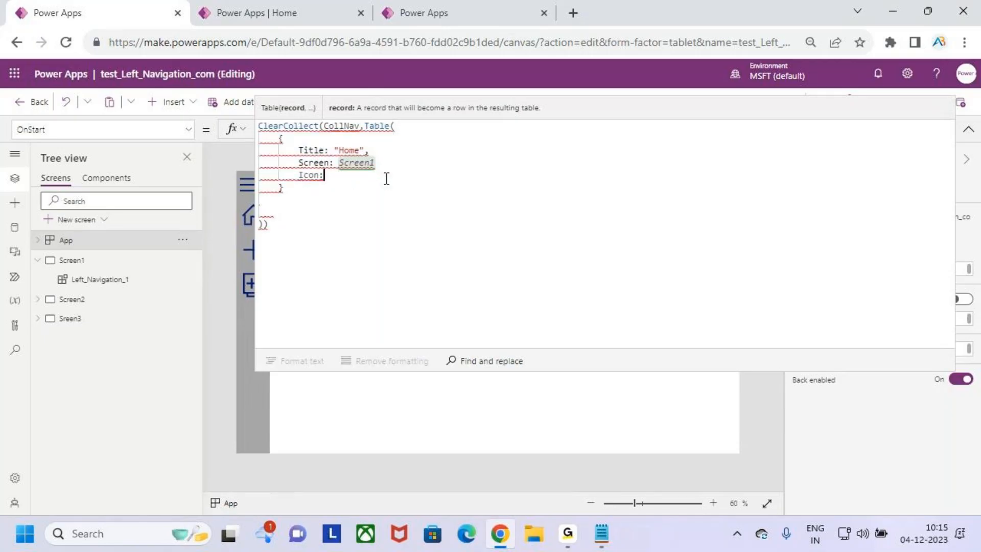
pyautogui.write('home')
pyautogui.click(421, 256)
# Step: Undo the Icon replacement and the deletion of the Form and Gallery records
pyautogui.hotkey('ctrl', 'z')
pyautogui.hotkey('ctrl', 'z')
pyautogui.hotkey('ctrl', 'z')
pyautogui.hotkey('ctrl', 'z')
pyautogui.hotkey('ctrl', 'z')
pyautogui.hotkey('ctrl', 'z')
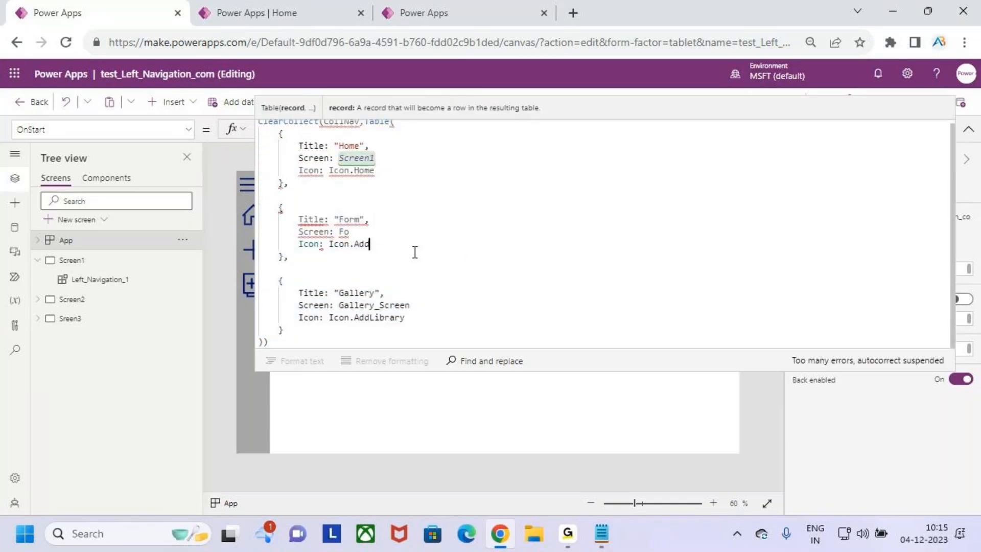
# Step: Set the Form record's Screen value to Screen2
pyautogui.doubleClick(348, 225)
pyautogui.doubleClick(344, 234)
pyautogui.write('Screen2')
# Step: Replace the Gallery record's Screen value with Sreen3 in the CollNav formula
pyautogui.doubleClick(371, 305)
pyautogui.press('BackSpace')
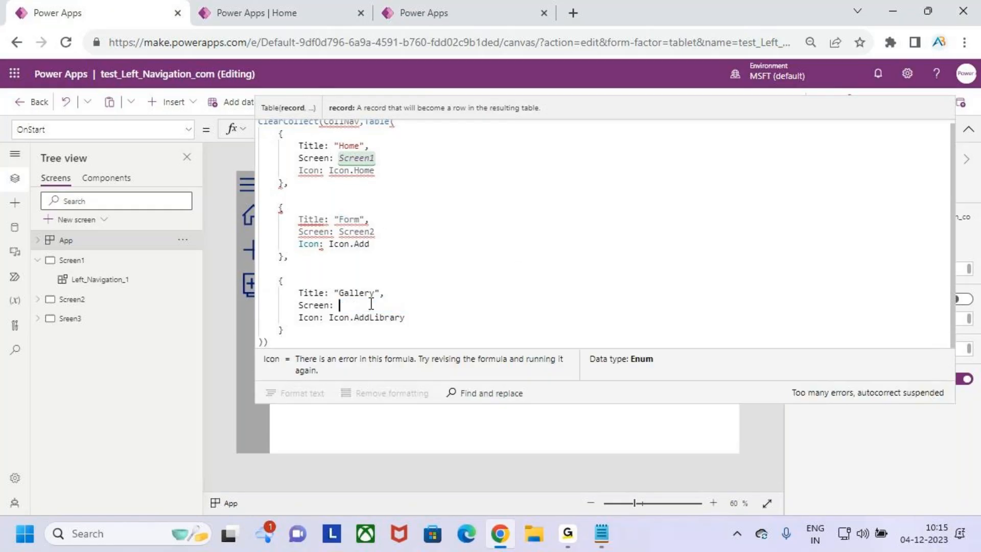
pyautogui.write('S')
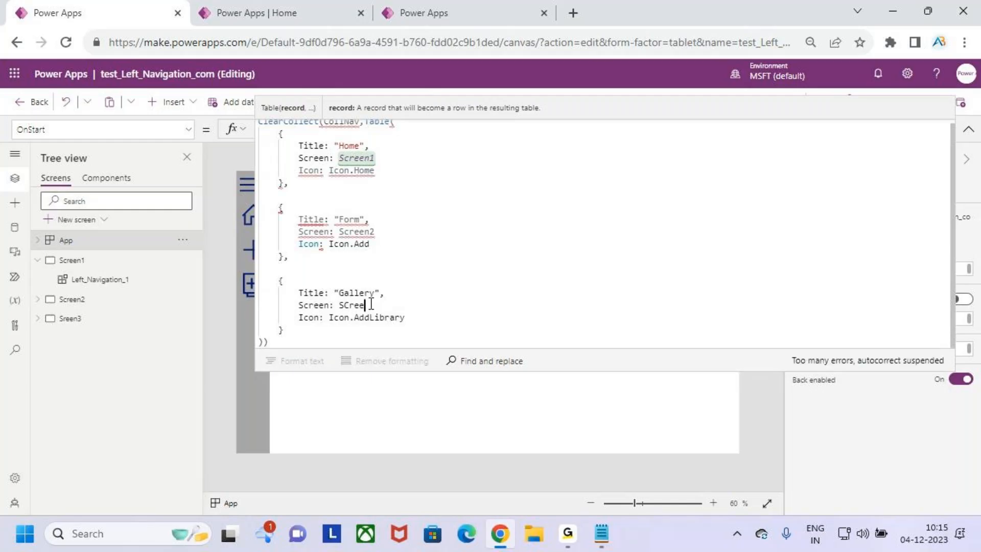
pyautogui.write('Cre')
pyautogui.press('Left')
pyautogui.press('BackSpace')
pyautogui.click(472, 254)
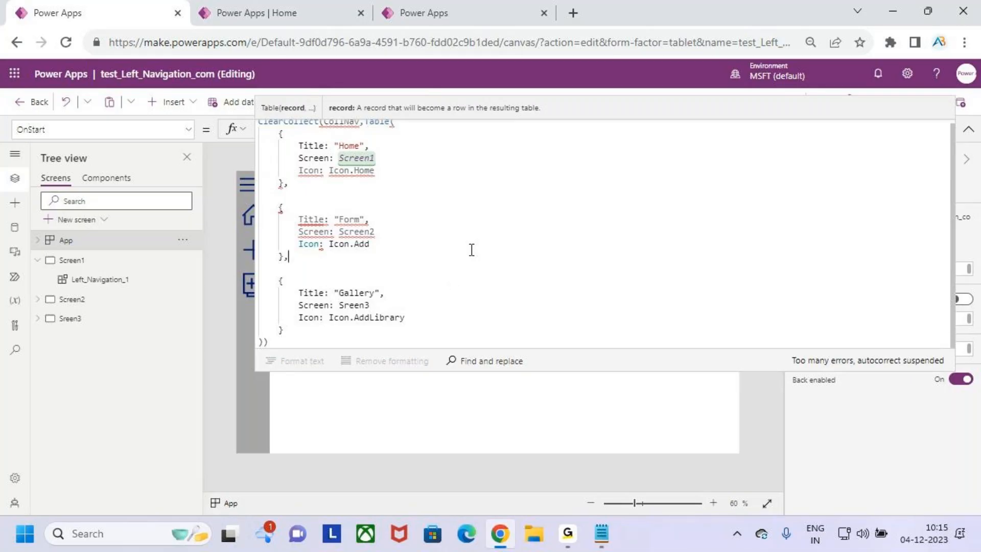
# Step: Rename the misspelled third screen as Screen3
pyautogui.doubleClick(83, 319)
pyautogui.write('SCreen')
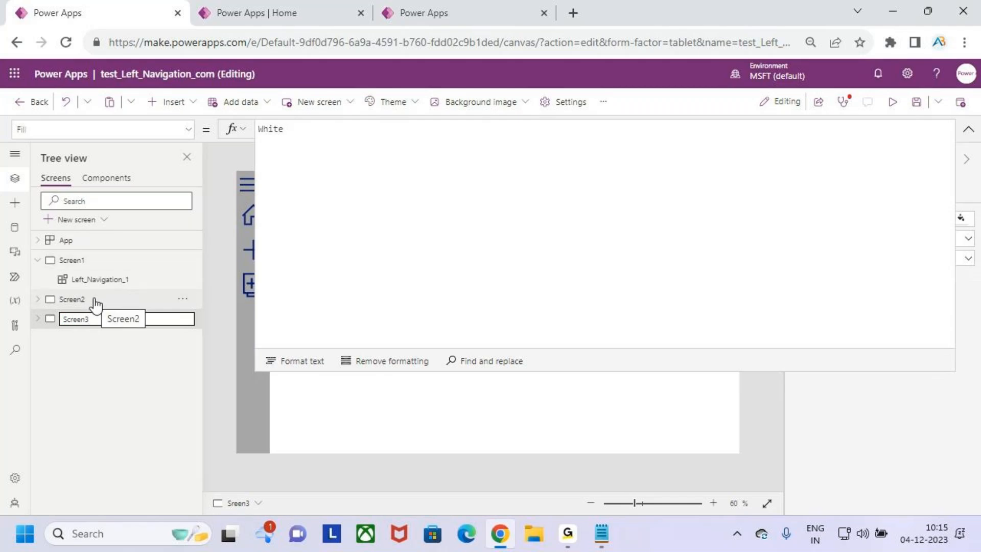
pyautogui.press('Return')
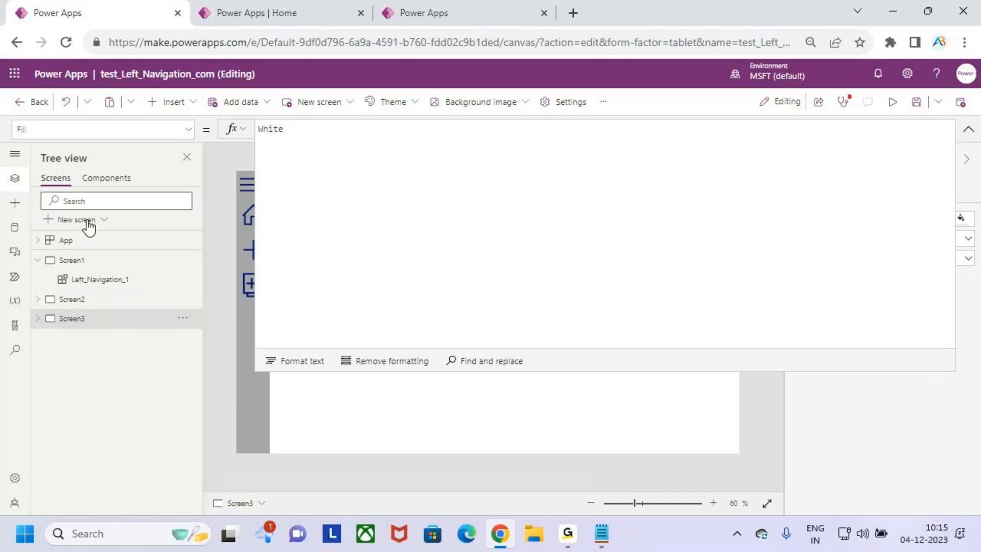
# Step: Add the missing commas after the Screen values of the Home, Form and Gallery records in the App's OnStart formula
pyautogui.click(88, 221)
pyautogui.click(185, 134)
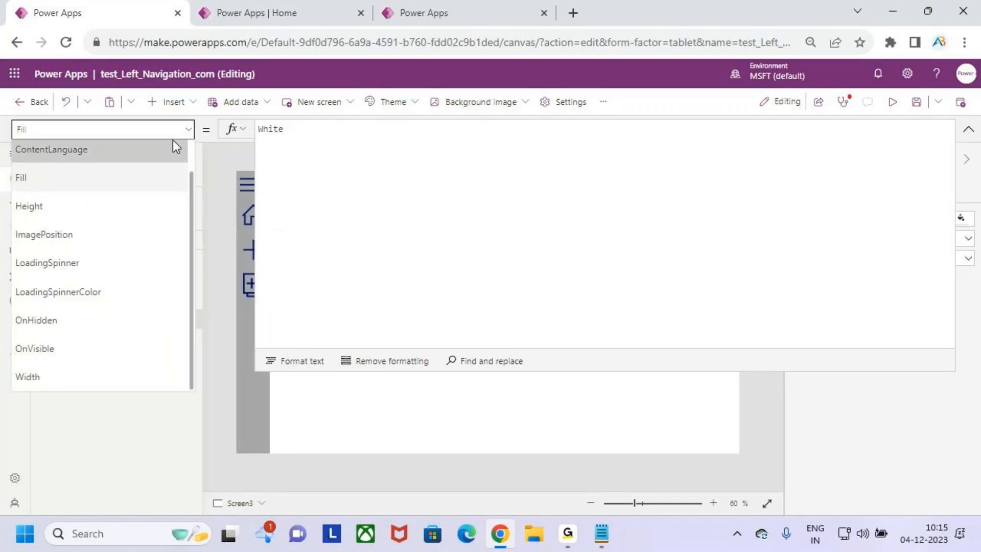
pyautogui.click(188, 130)
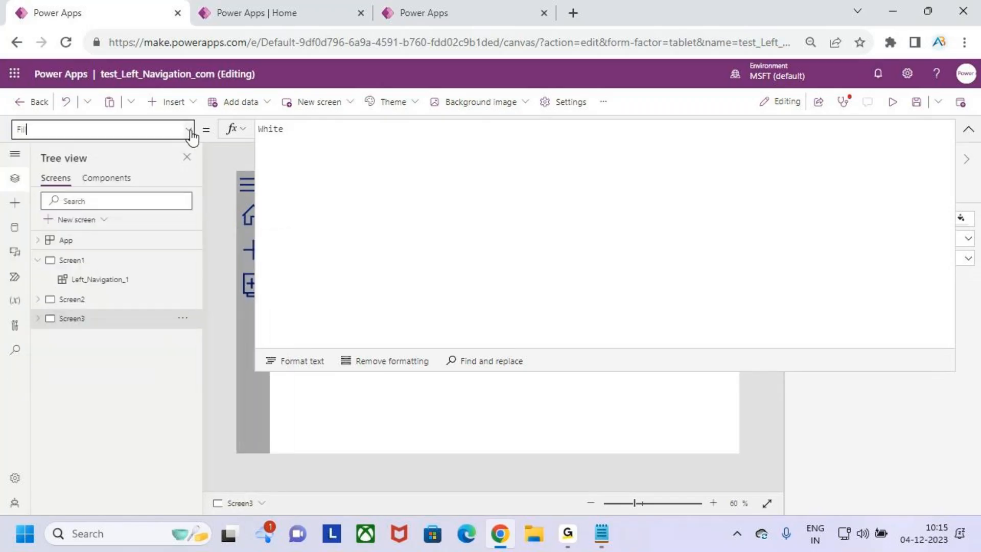
pyautogui.click(95, 246)
pyautogui.click(488, 214)
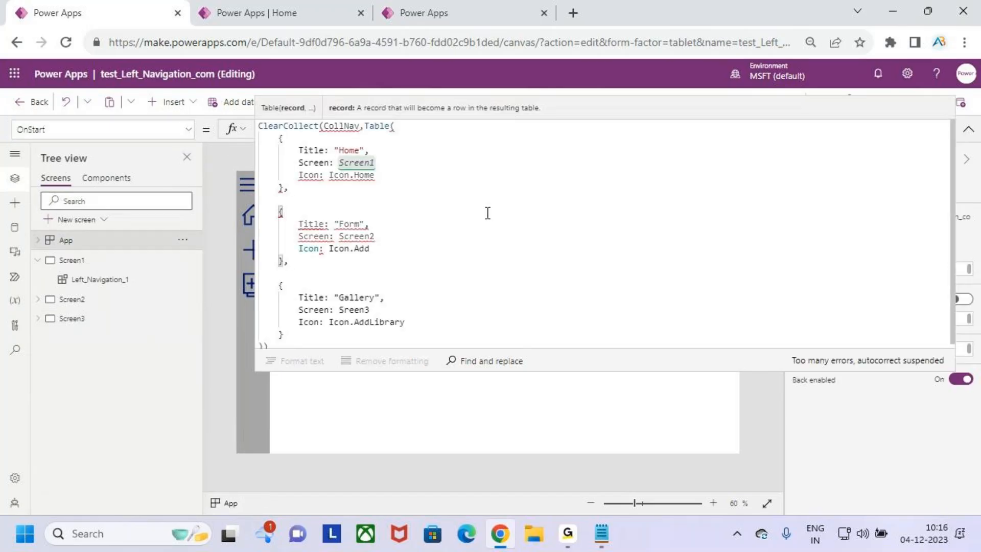
pyautogui.click(385, 163)
pyautogui.write(',')
pyautogui.click(388, 237)
pyautogui.write(',')
pyautogui.click(382, 309)
pyautogui.write(',')
# Step: Set the Gallery record's Screen value to Screen3 and collapse the formula editor
pyautogui.doubleClick(356, 311)
pyautogui.write('Screen')
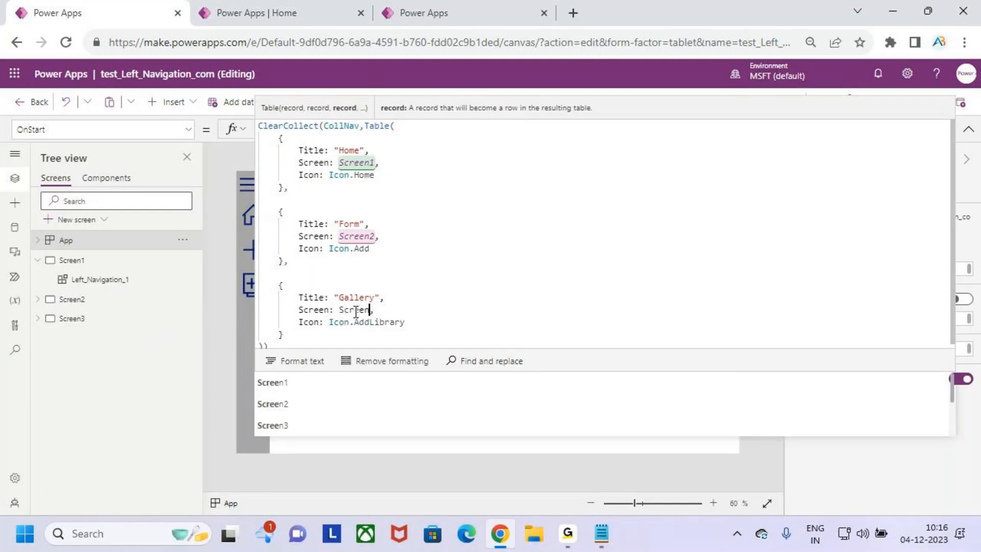
pyautogui.write('3')
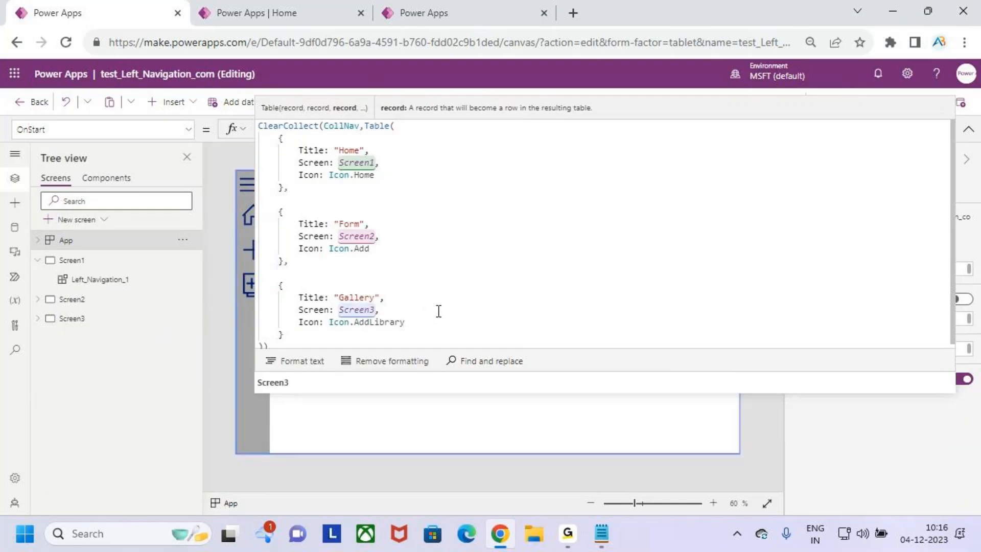
pyautogui.click(283, 383)
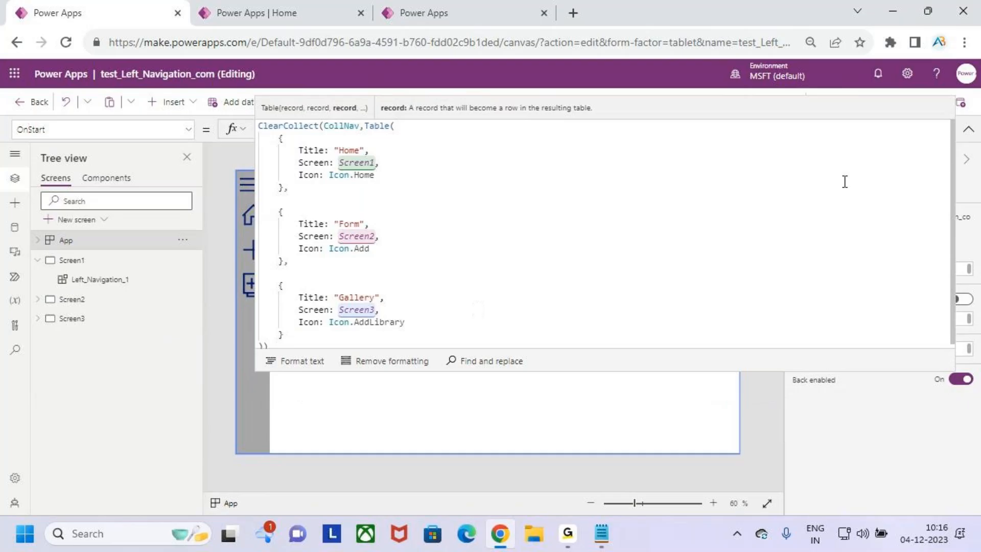
pyautogui.click(969, 129)
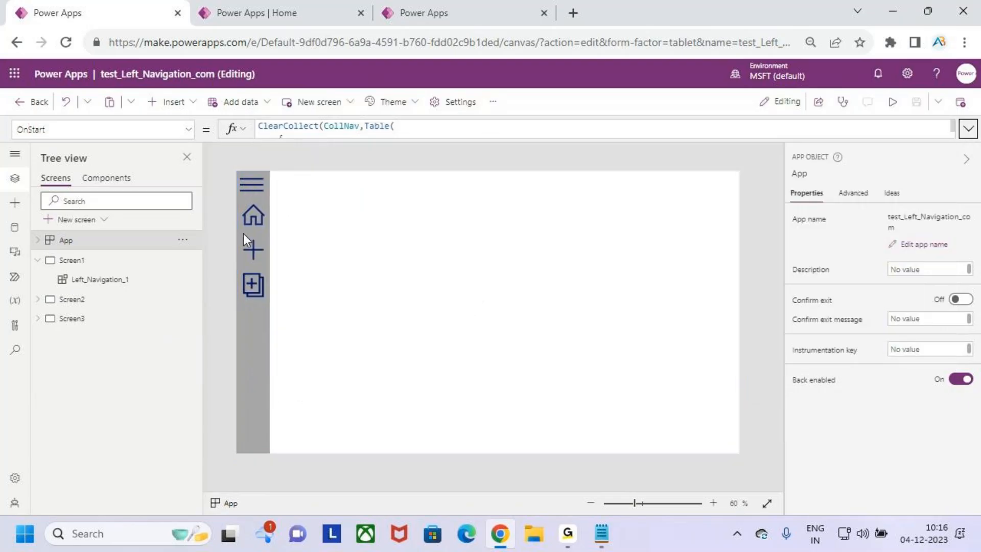
# Step: Preview the app with its navigation bar and return to editing
pyautogui.click(893, 102)
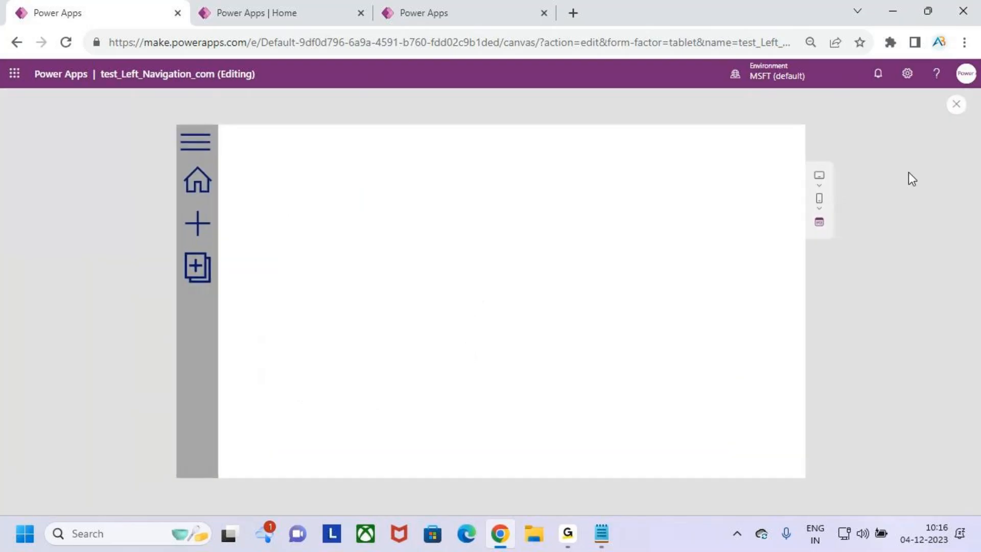
pyautogui.click(956, 106)
pyautogui.click(599, 352)
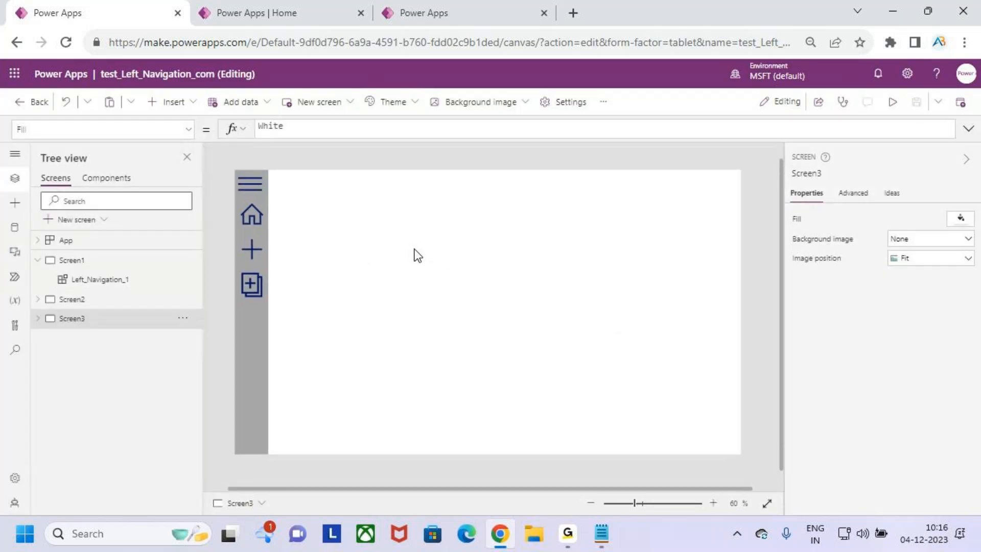
# Step: Replace the NavItems table of the Left_Navigation_1 component on Screen1 with CollNav
pyautogui.click(105, 261)
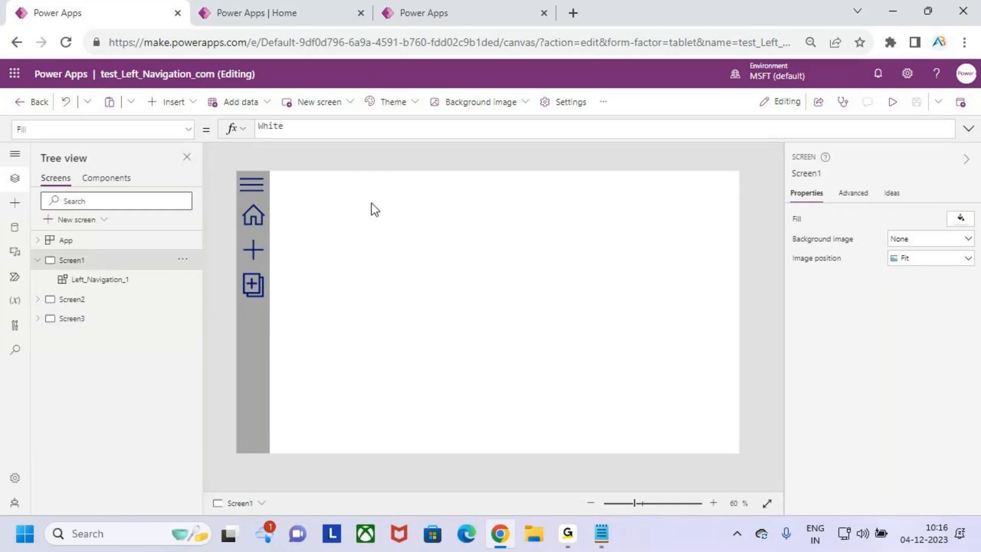
pyautogui.click(254, 342)
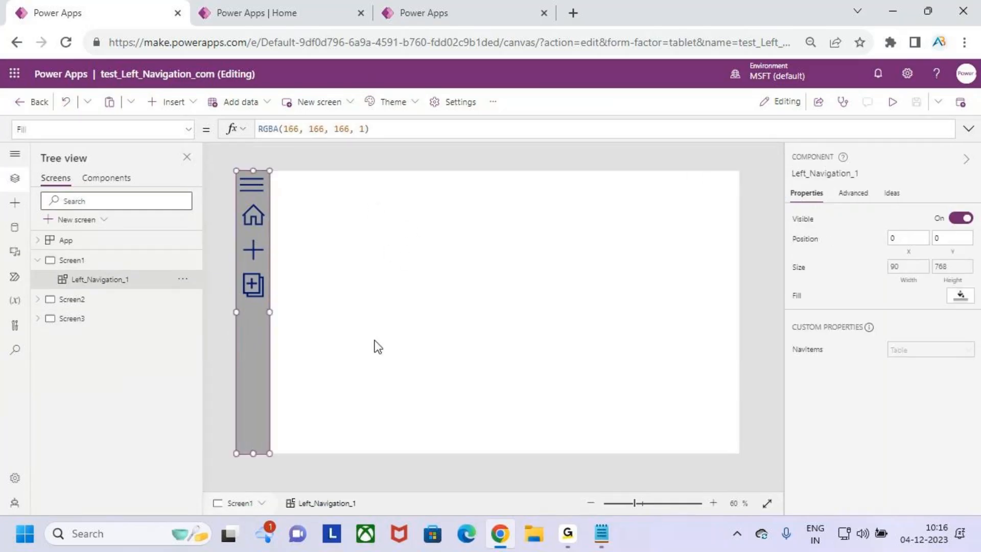
pyautogui.click(946, 345)
pyautogui.click(287, 128)
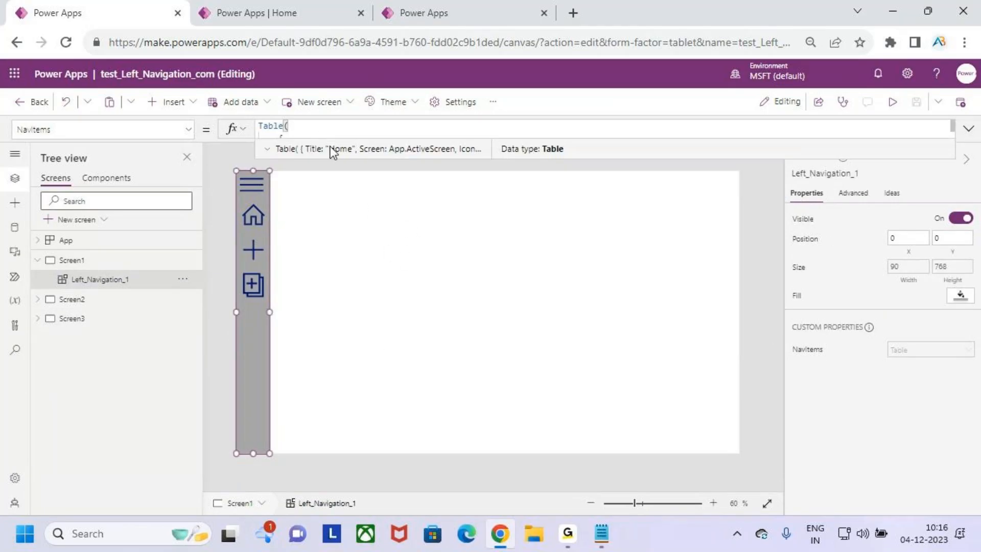
pyautogui.moveTo(386, 159); pyautogui.dragTo(388, 346)
pyautogui.click(386, 175)
pyautogui.hotkey('ctrl', 'a')
pyautogui.press('Delete')
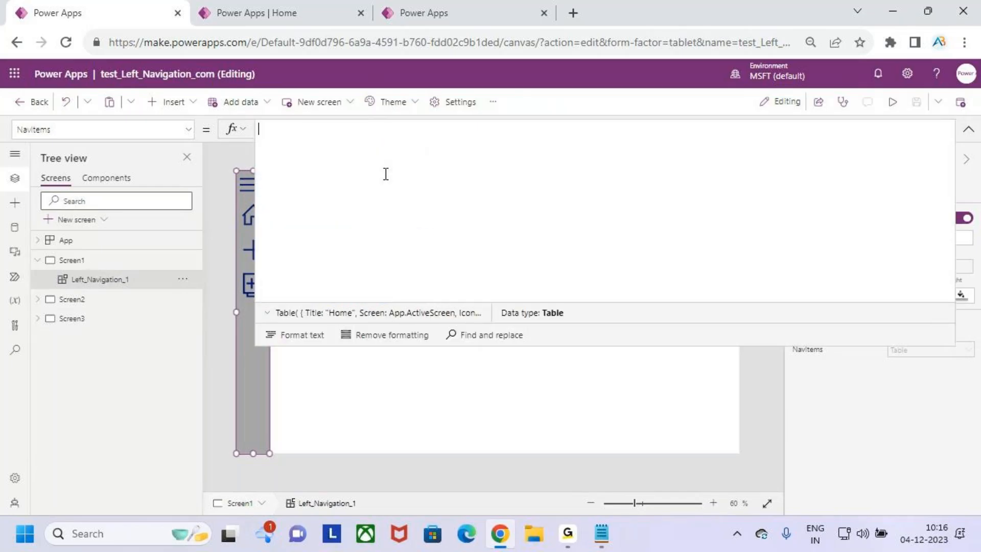
pyautogui.write('col')
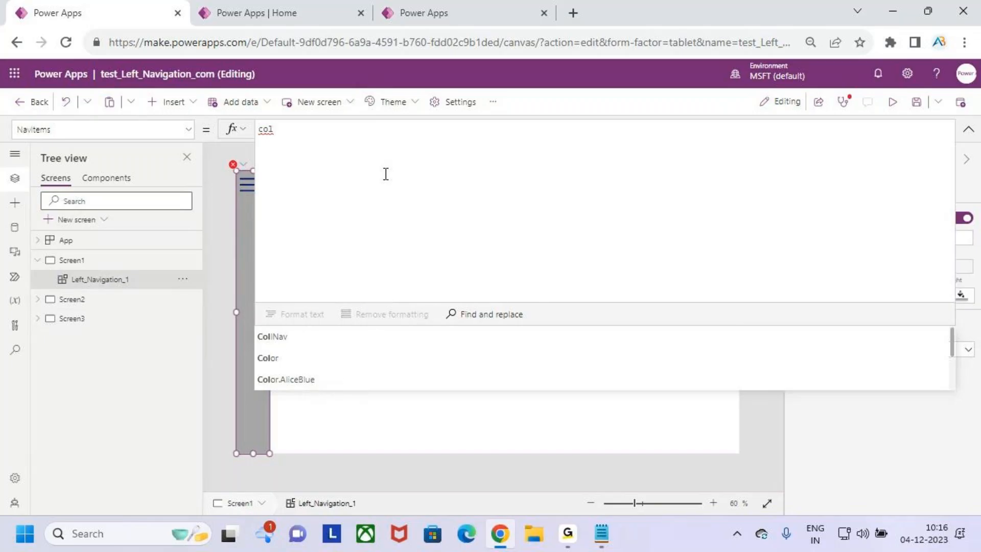
pyautogui.press('Tab')
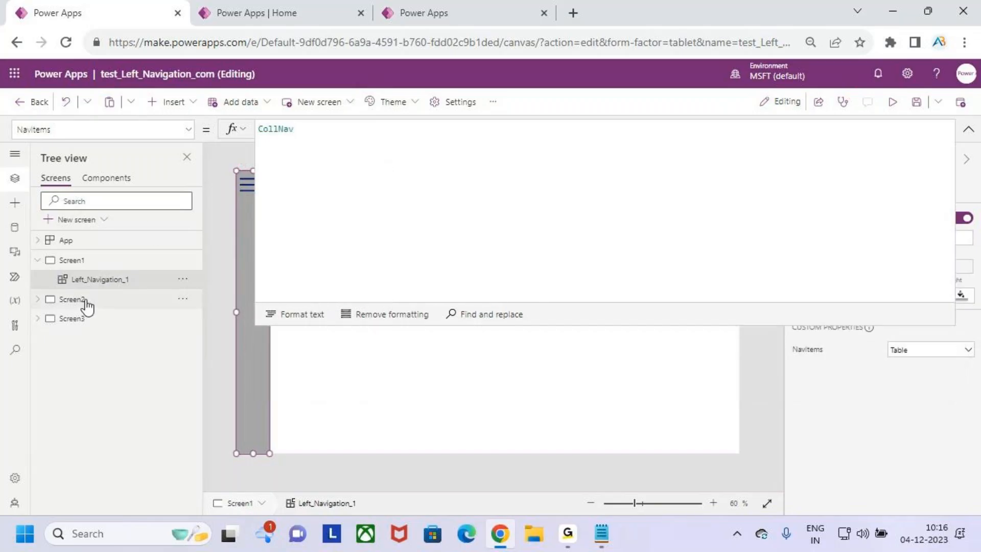
# Step: Replace the NavItems table of the Left_Navigation_2 component on Screen2 with CollNav
pyautogui.click(39, 302)
pyautogui.click(92, 318)
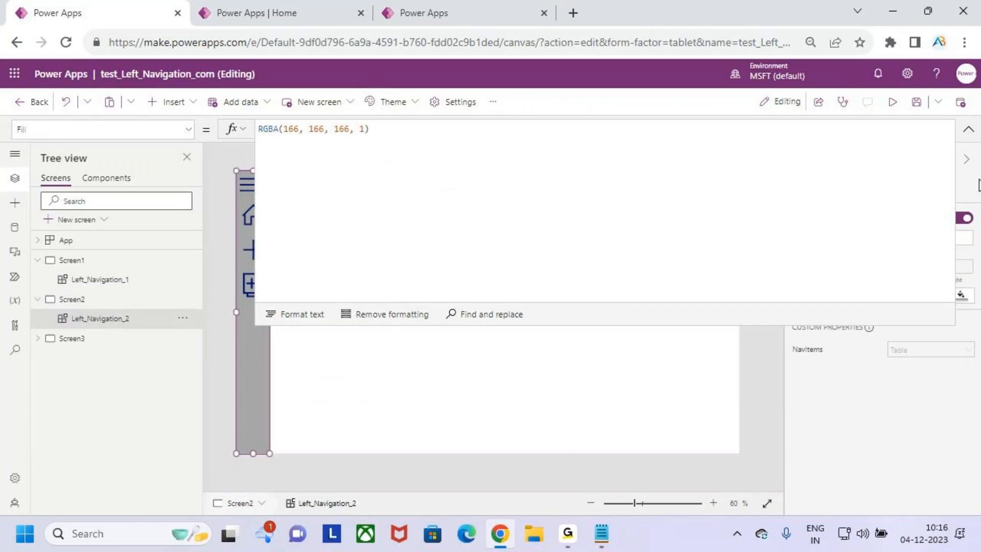
pyautogui.click(968, 130)
pyautogui.click(820, 353)
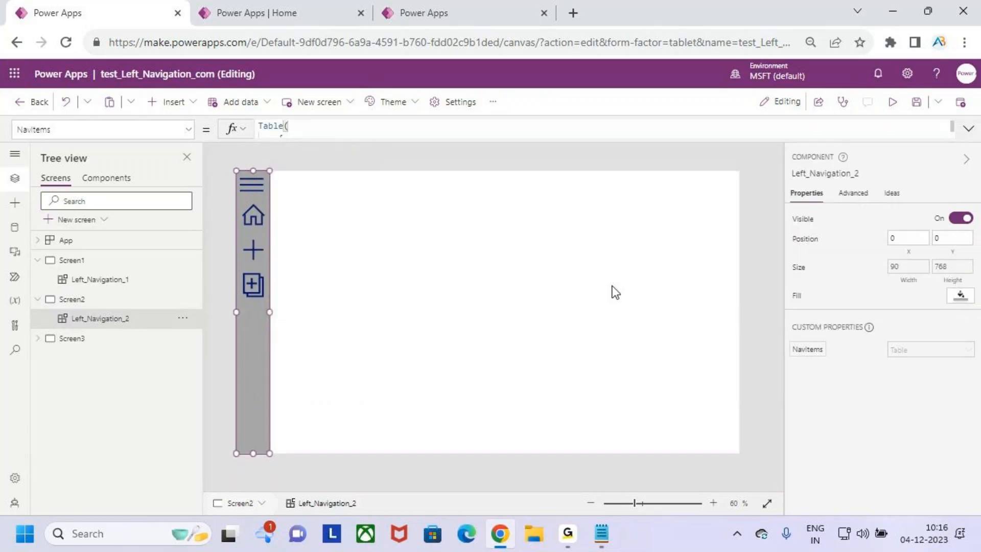
pyautogui.click(351, 130)
pyautogui.hotkey('ctrl', 'a')
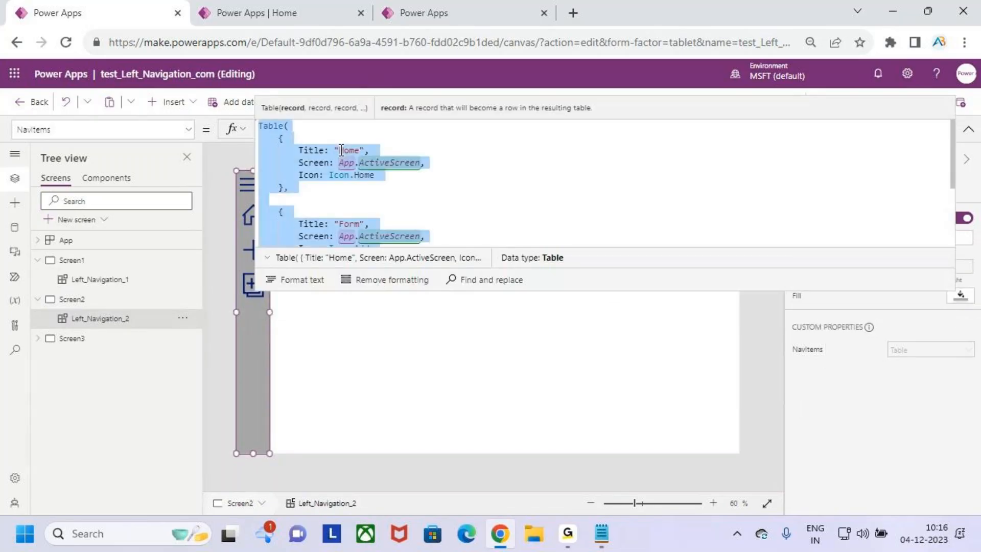
pyautogui.press('BackSpace')
pyautogui.write('col')
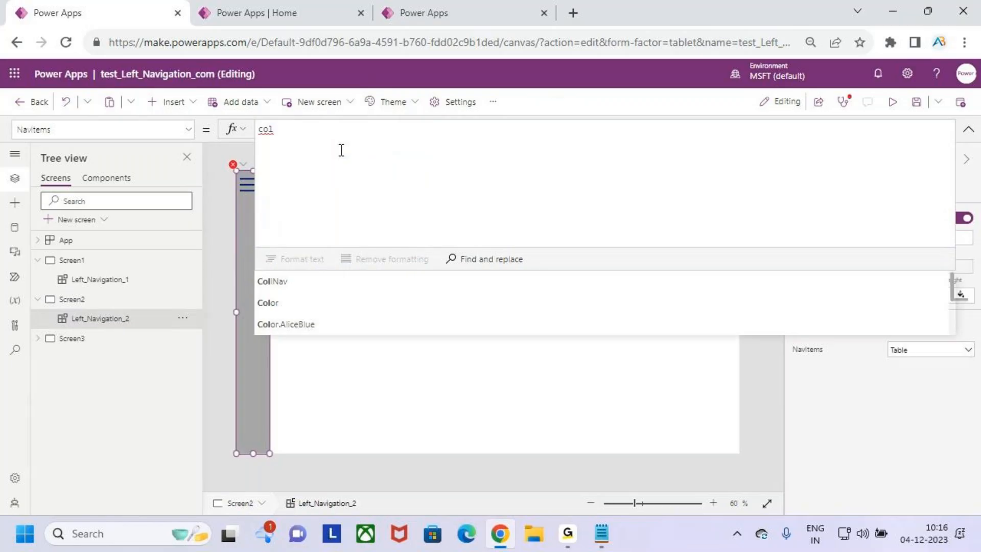
pyautogui.press('Tab')
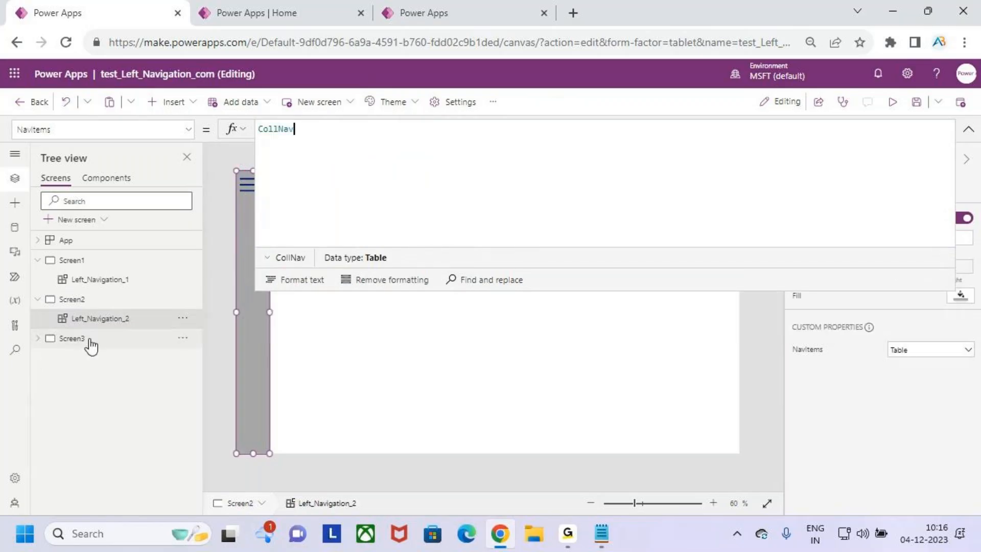
# Step: Replace the NavItems table of the Left_Navigation_3 component on Screen3 with CollNav and collapse the formula editor
pyautogui.click(87, 340)
pyautogui.click(246, 349)
pyautogui.click(810, 350)
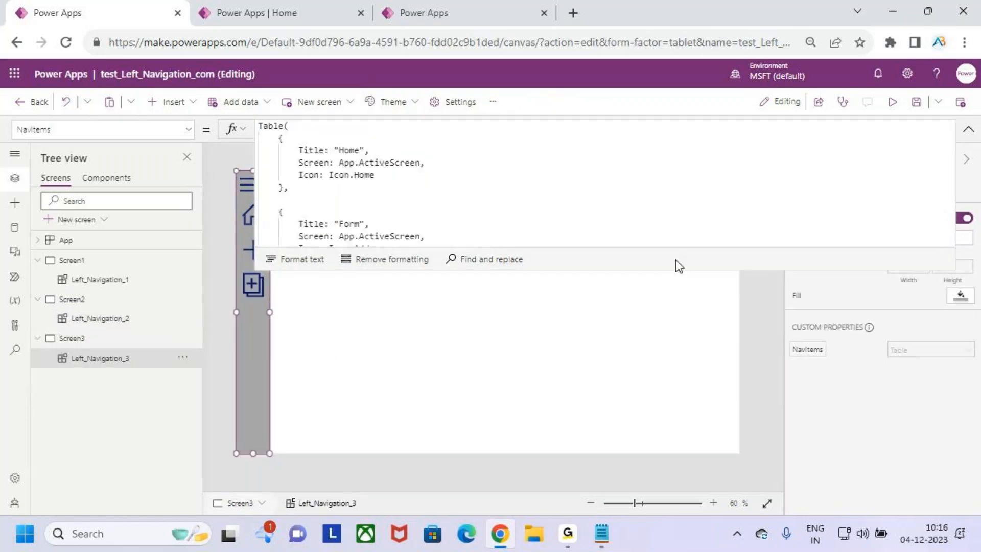
pyautogui.hotkey('ctrl', 'a')
pyautogui.press('BackSpace')
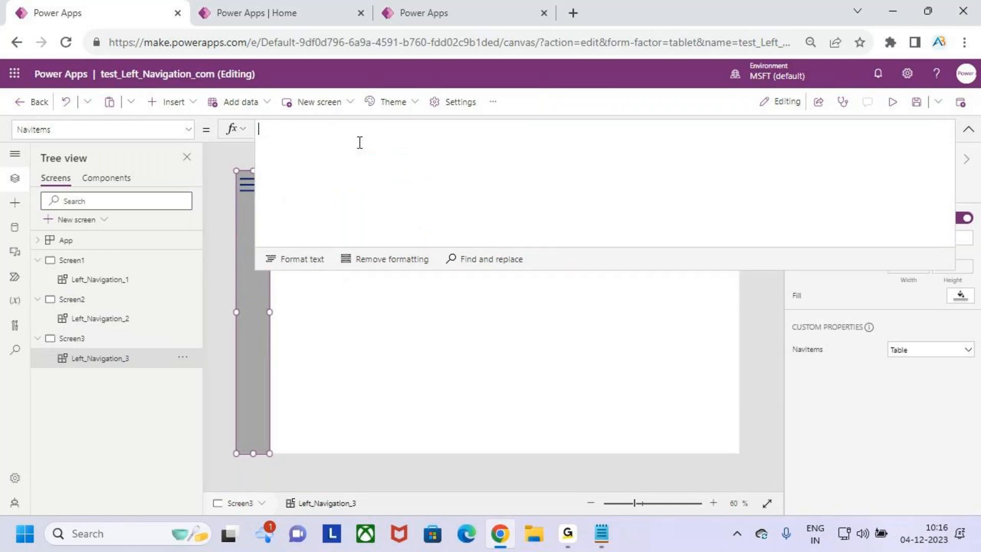
pyautogui.write('col')
pyautogui.press('Tab')
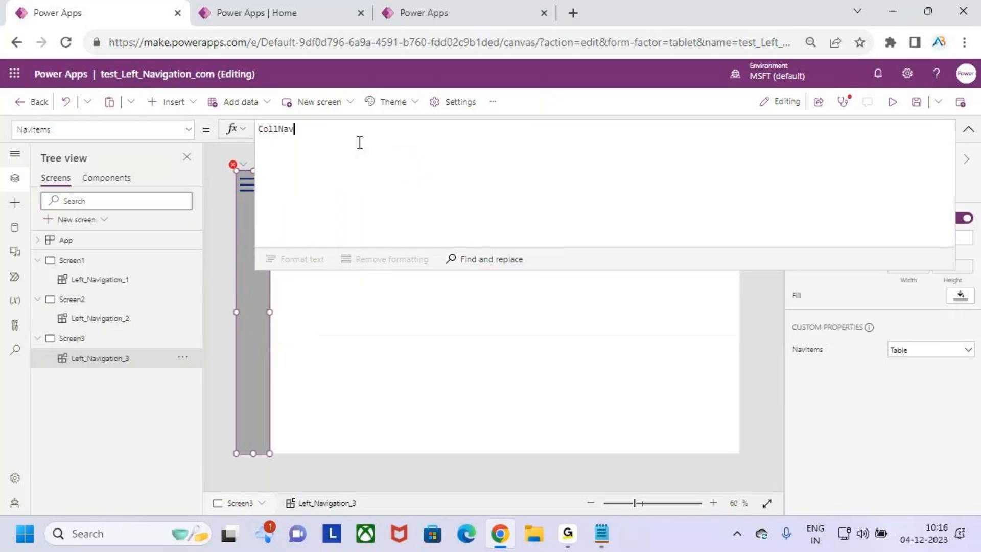
pyautogui.click(401, 353)
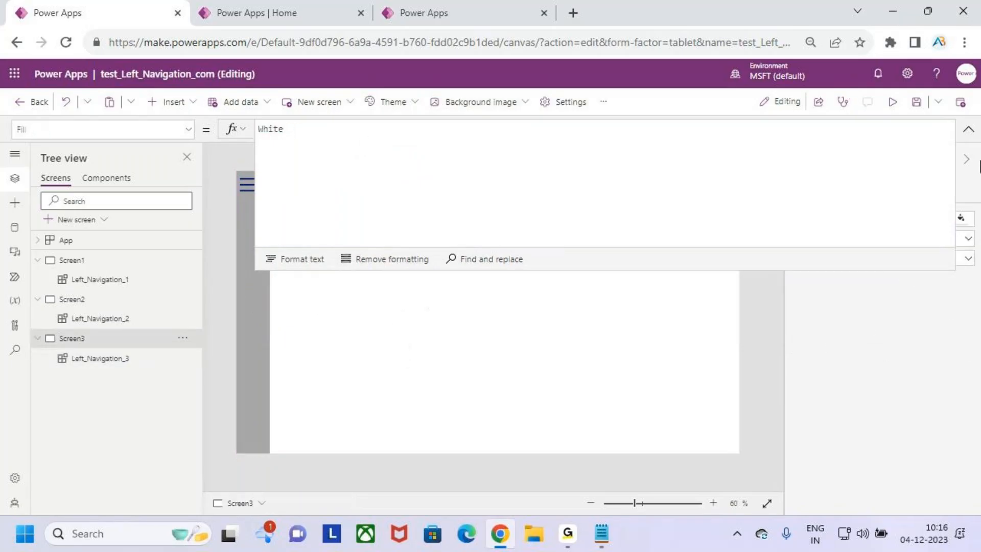
pyautogui.click(969, 129)
# Step: Check the App's OnStart formula and run OnStart to fill the CollNav collection
pyautogui.click(99, 281)
pyautogui.click(109, 318)
pyautogui.click(110, 239)
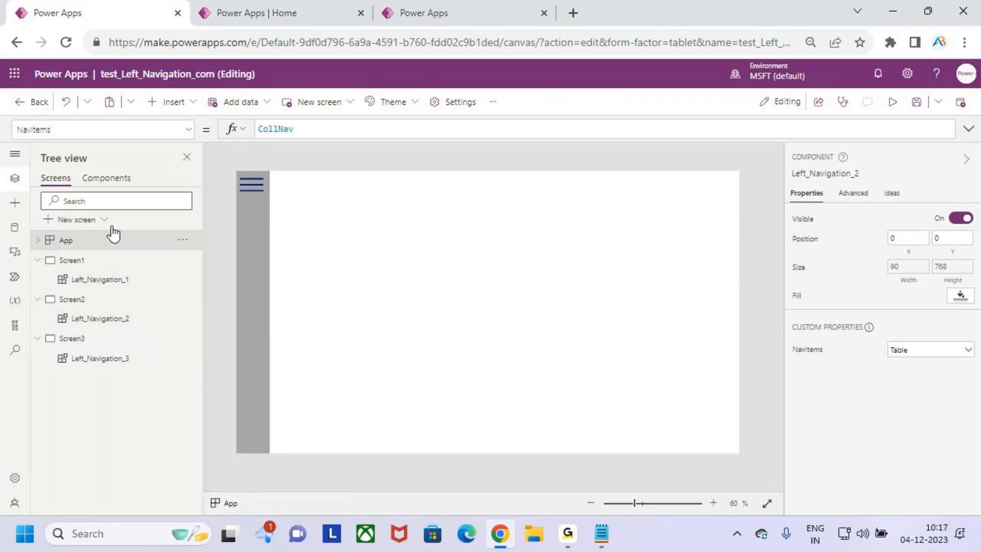
pyautogui.click(350, 135)
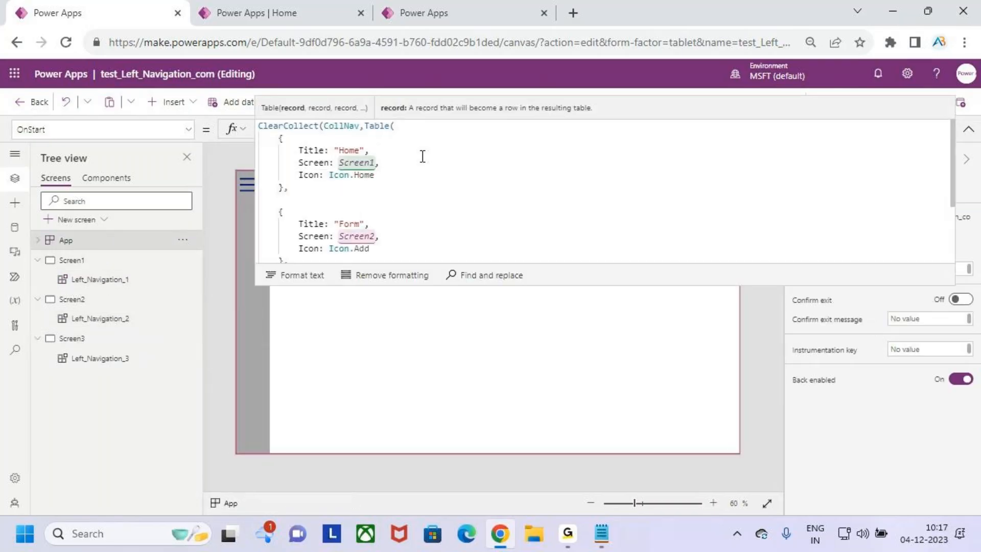
pyautogui.click(968, 129)
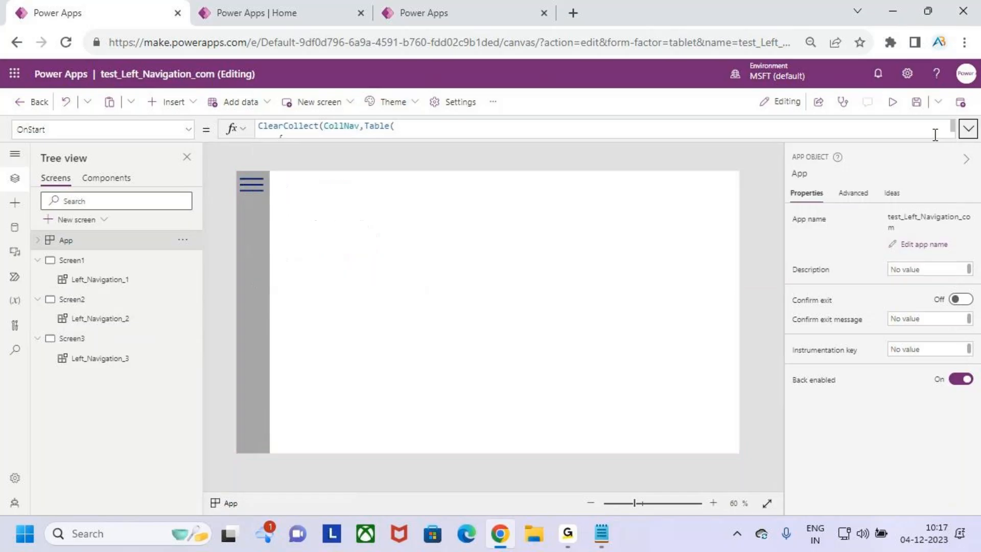
pyautogui.rightClick(95, 242)
pyautogui.click(153, 320)
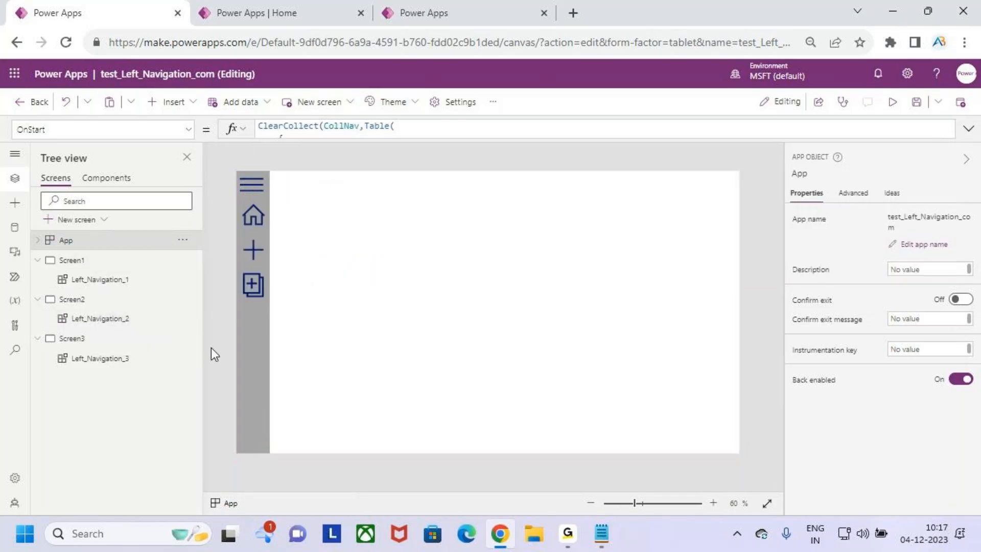
# Step: Add a button about 276 by 123 in size to the upper middle of Screen1 with the text Home
pyautogui.click(74, 262)
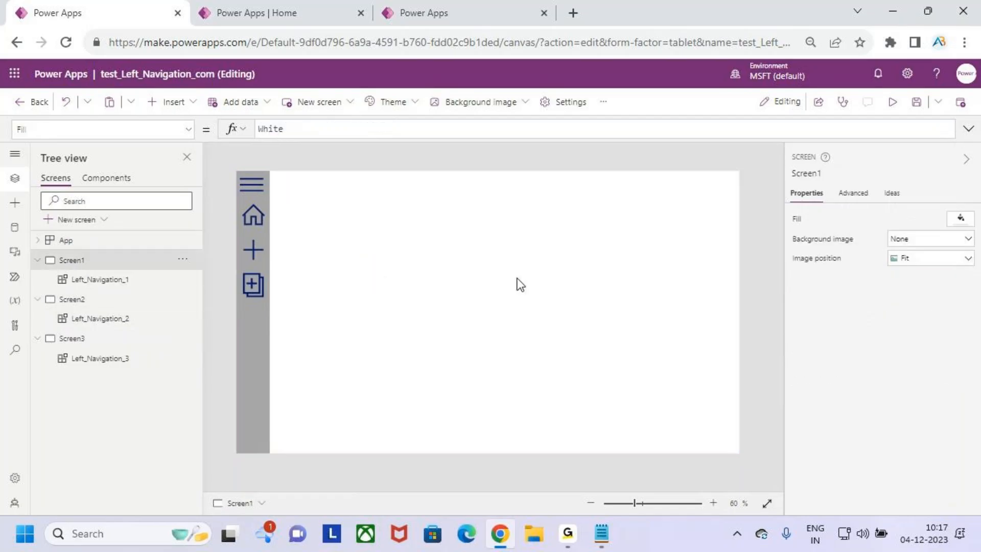
pyautogui.click(171, 109)
pyautogui.click(204, 292)
pyautogui.moveTo(303, 194); pyautogui.dragTo(505, 269)
pyautogui.doubleClick(458, 249)
pyautogui.write('Home')
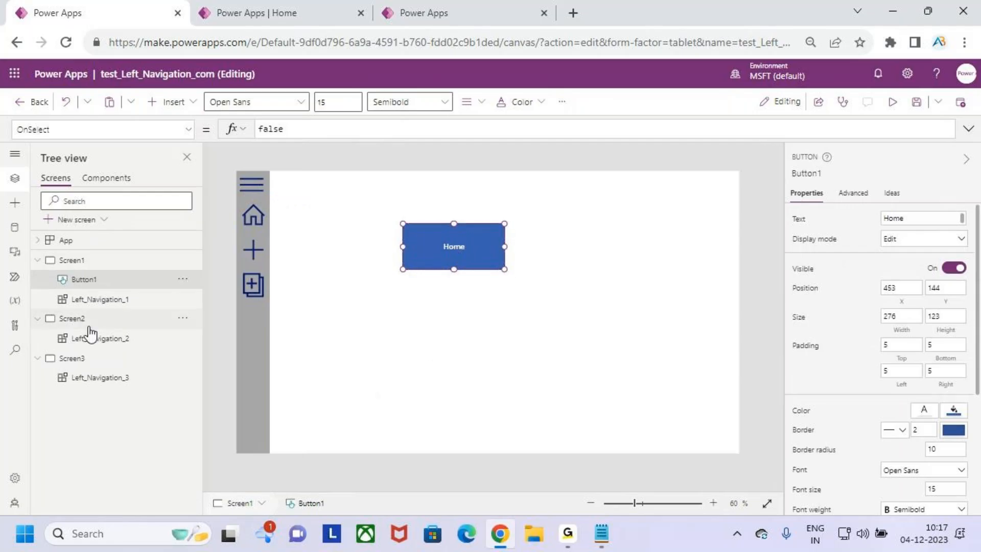
# Step: Add a button about 230 by 136 in size to the upper middle of Screen2 with the text Form
pyautogui.click(160, 322)
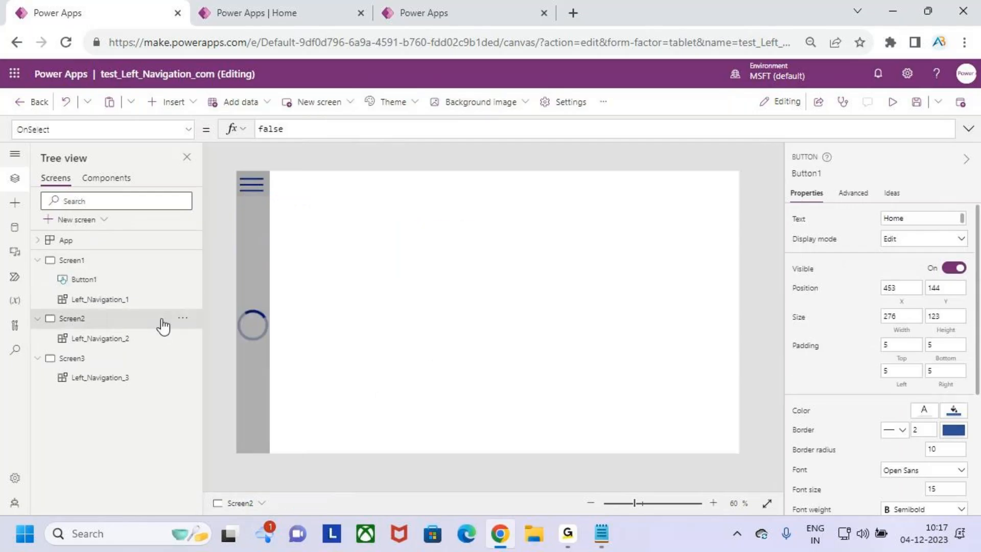
pyautogui.click(172, 102)
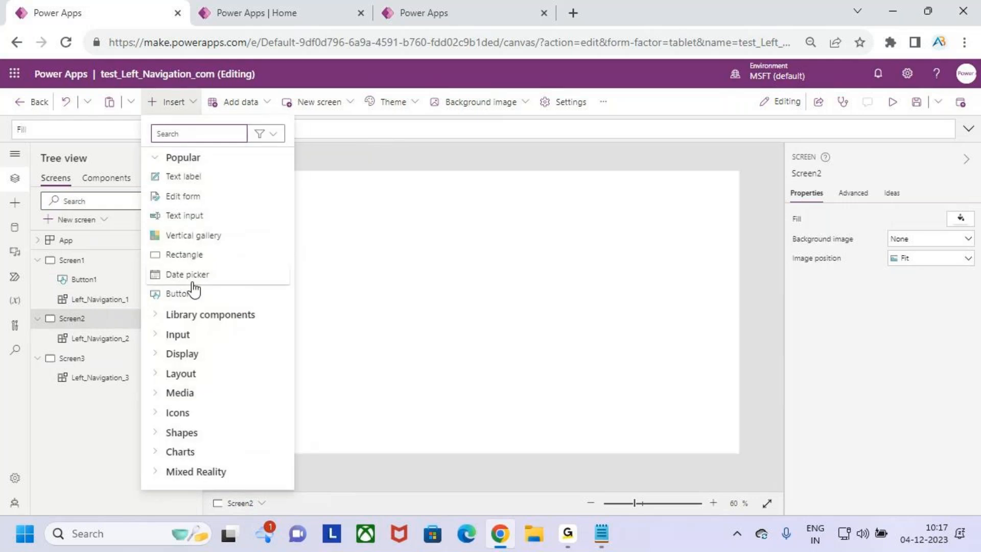
pyautogui.click(186, 291)
pyautogui.moveTo(280, 192); pyautogui.dragTo(487, 277)
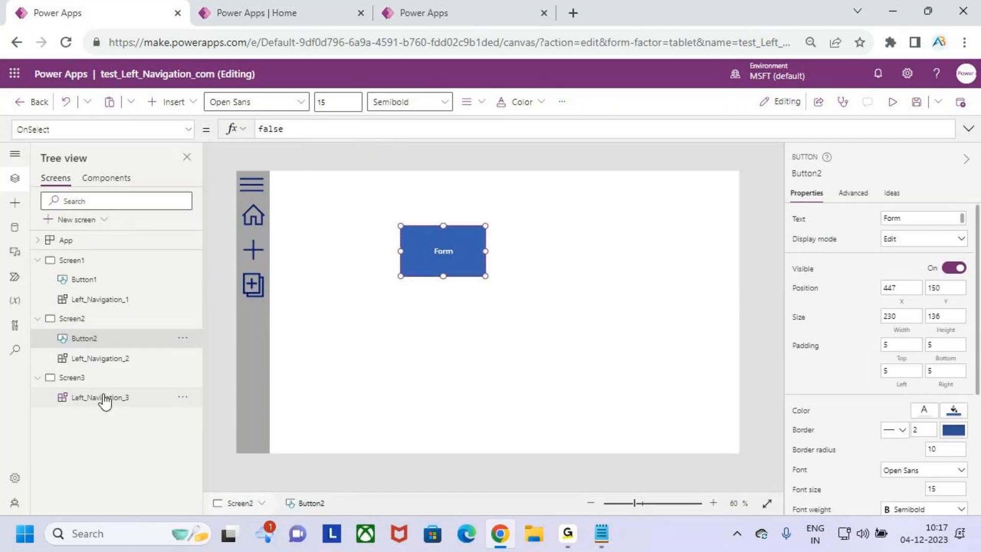
pyautogui.click(84, 378)
pyautogui.click(173, 102)
pyautogui.click(228, 253)
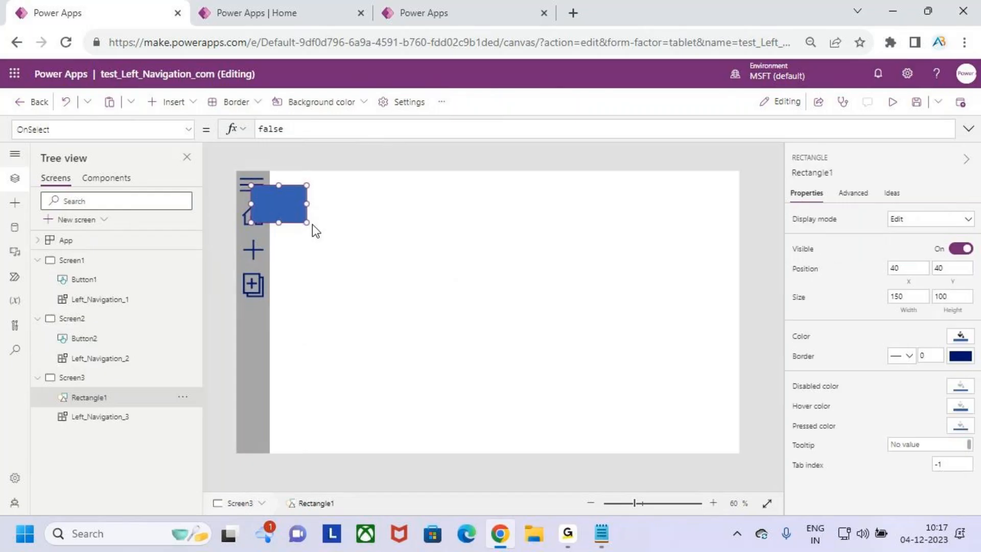
pyautogui.press('Delete')
# Step: Add a button about 248 by 118 in size to the upper middle of Screen3 with the text Gallery
pyautogui.click(190, 103)
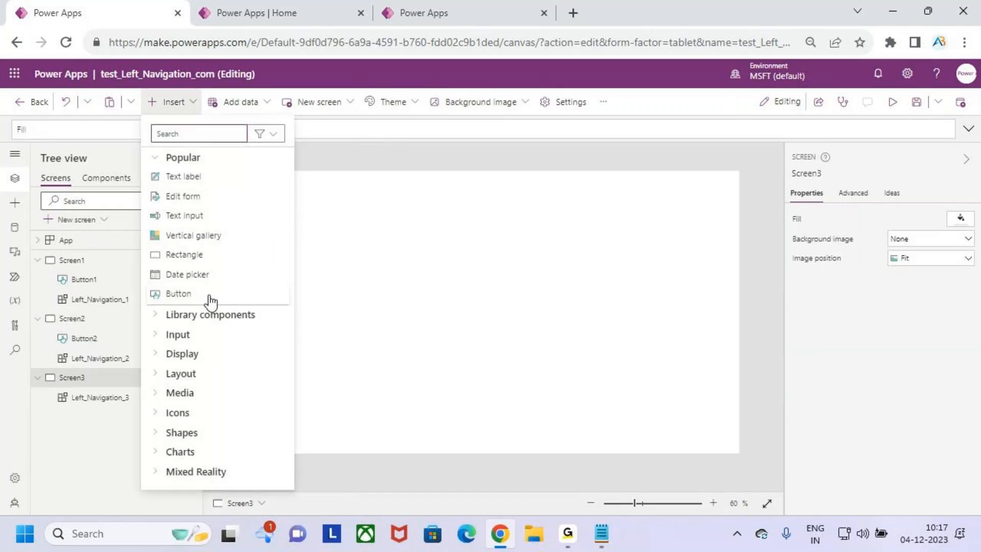
pyautogui.click(207, 294)
pyautogui.moveTo(290, 195); pyautogui.dragTo(510, 282)
pyautogui.doubleClick(481, 259)
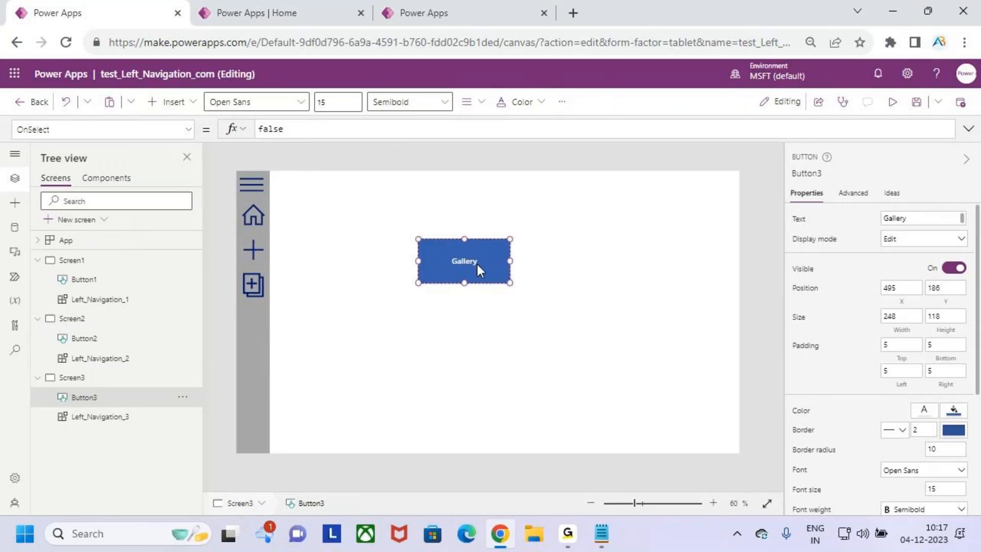
pyautogui.click(482, 332)
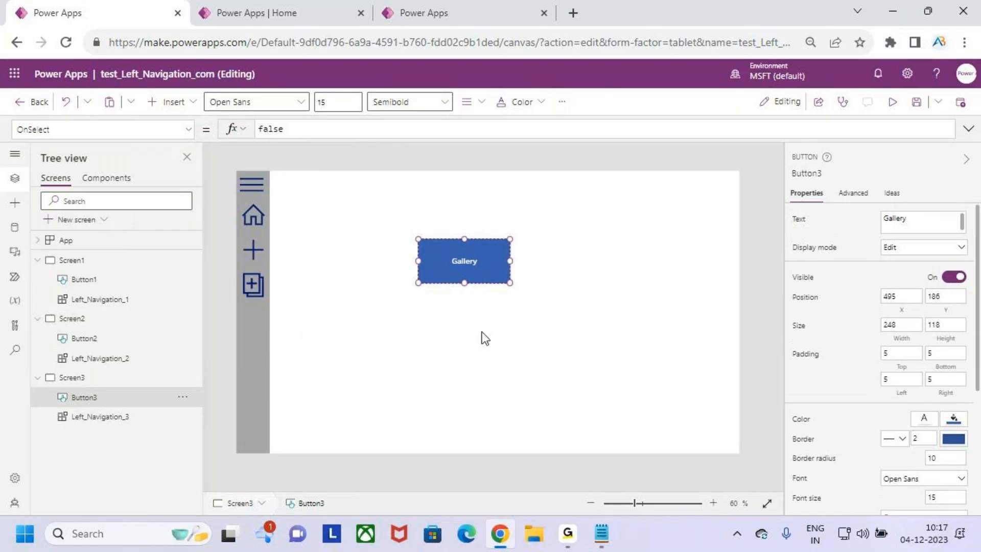
# Step: Run the App's OnStart to refill the CollNav collection and save the app
pyautogui.click(110, 242)
pyautogui.rightClick(113, 243)
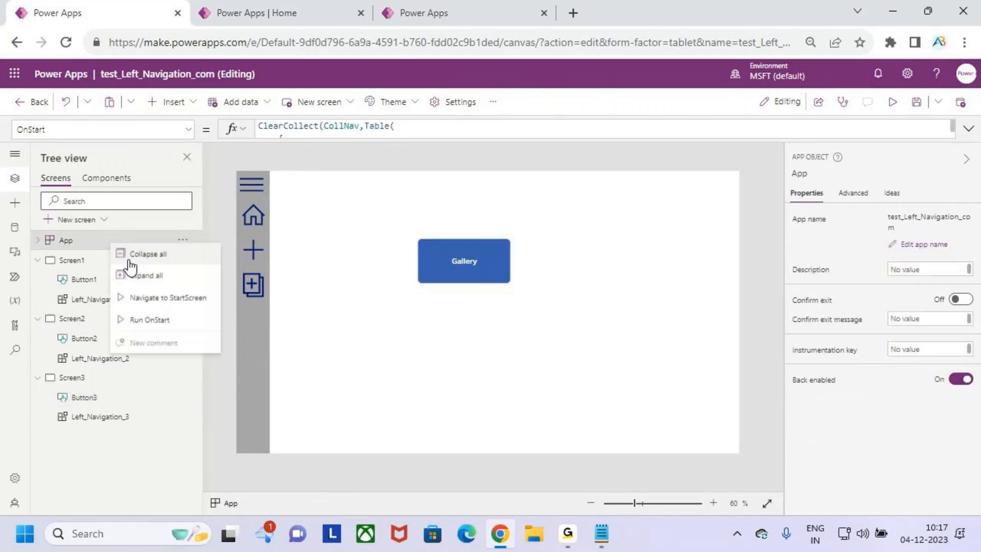
pyautogui.click(149, 320)
pyautogui.click(917, 102)
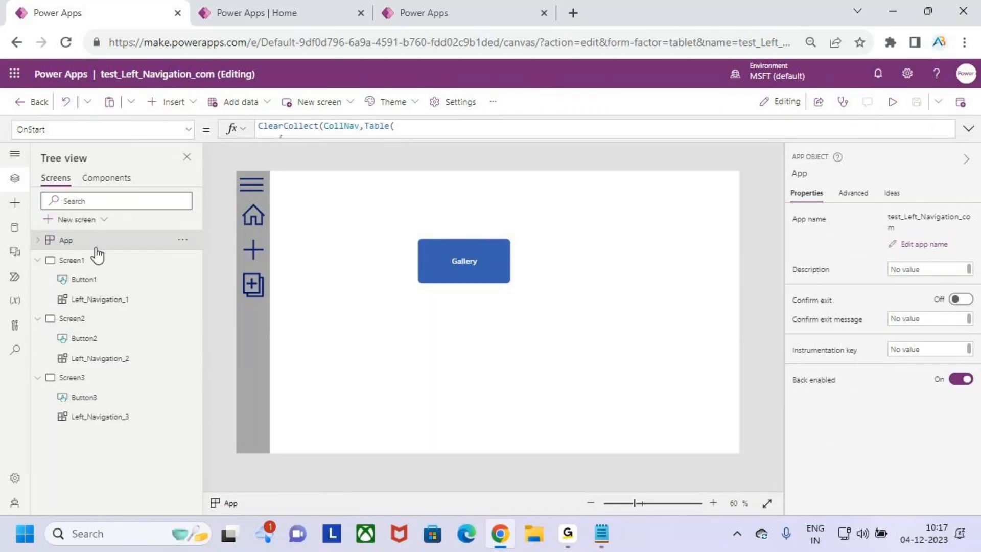
# Step: Preview the app from Screen1 and test expanding and collapsing the left navigation menu
pyautogui.click(98, 260)
pyautogui.click(893, 102)
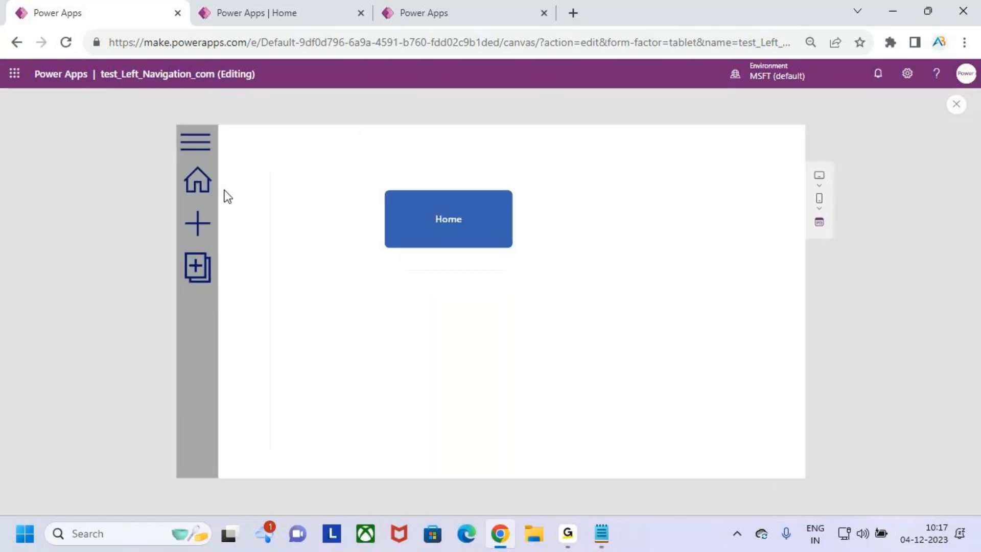
pyautogui.click(196, 148)
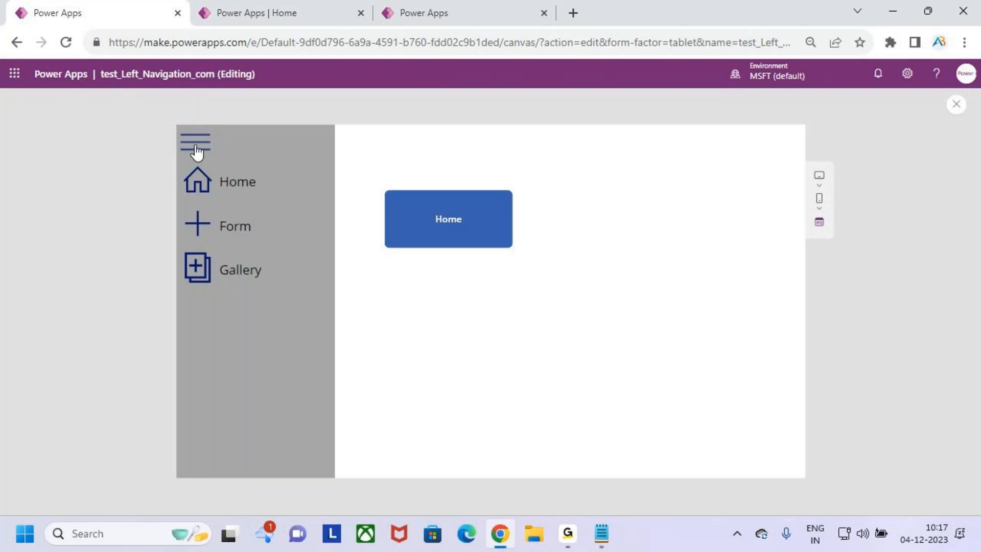
pyautogui.click(199, 153)
pyautogui.click(198, 152)
pyautogui.click(198, 152)
# Step: Test the navigation to the Form, Gallery and Home screens with the menu icons and leave the preview
pyautogui.click(198, 225)
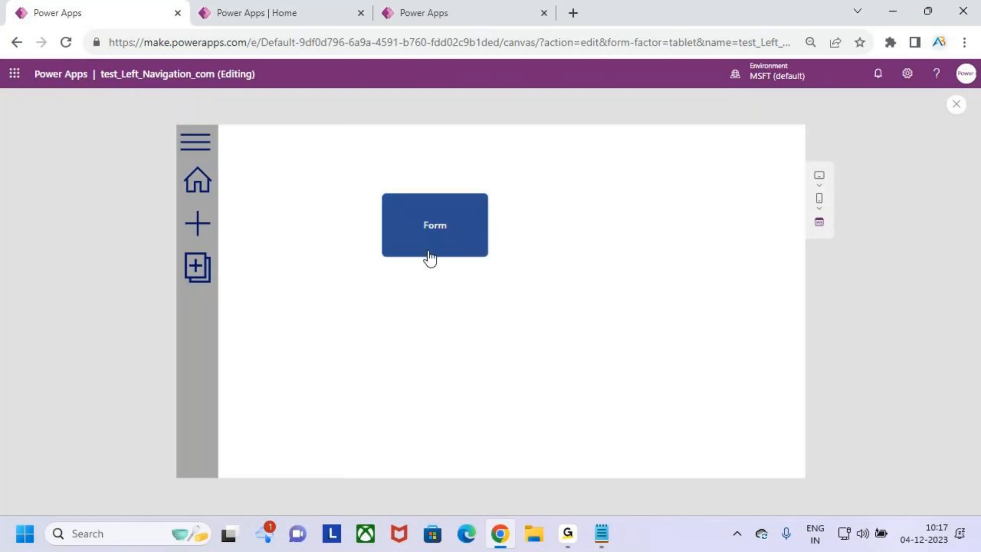
pyautogui.click(200, 267)
pyautogui.click(198, 184)
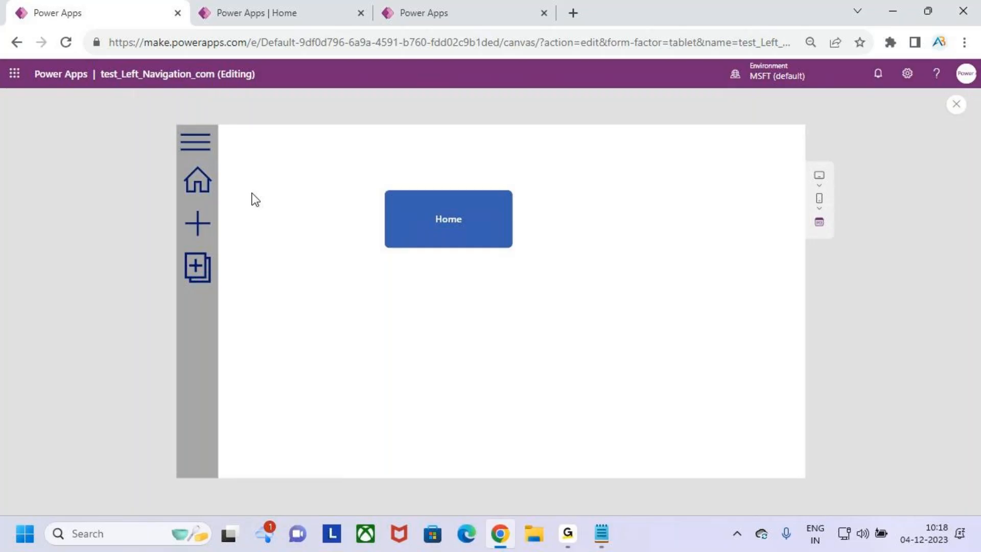
pyautogui.press('Escape')
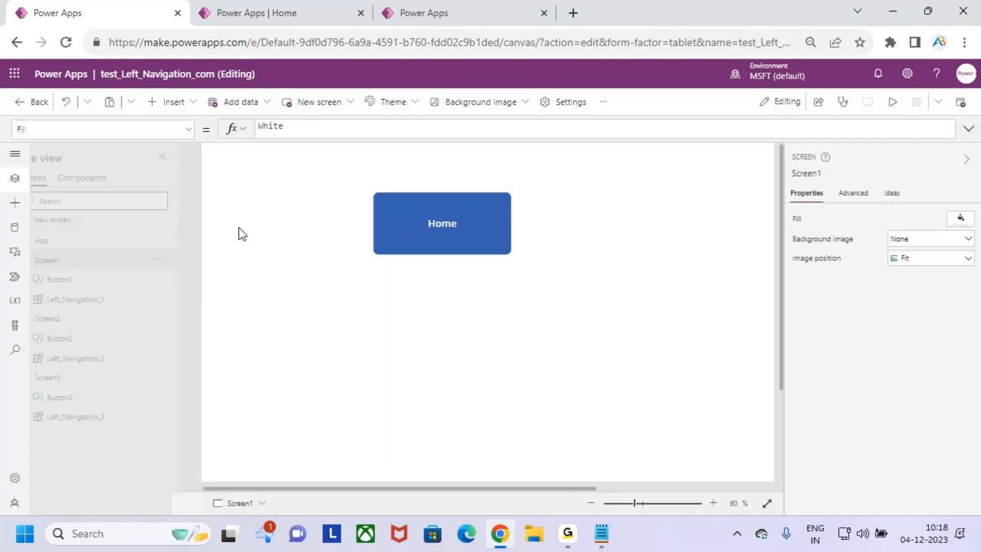
pyautogui.click(619, 349)
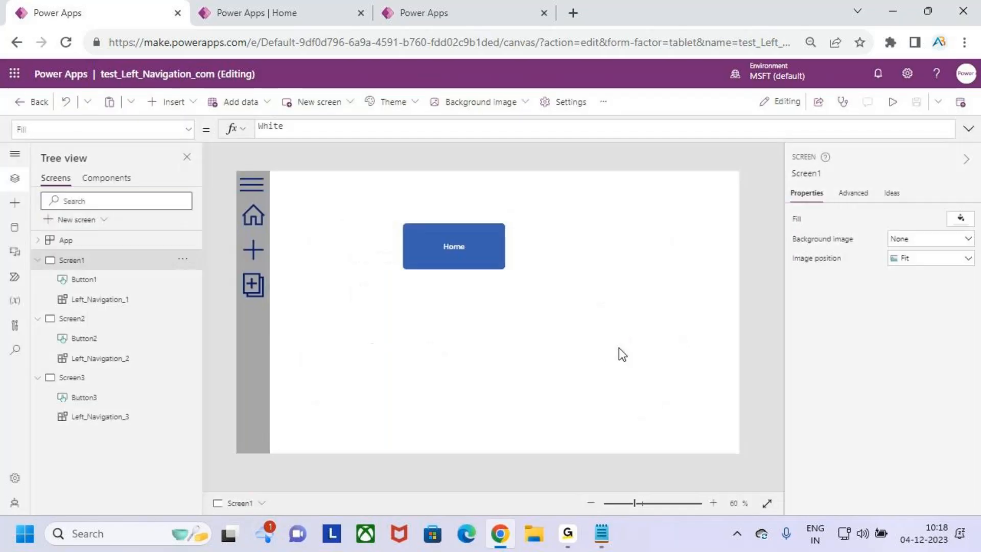
# Step: Check the NavItems formula and the property list of the Left_Navigation_1 component on Screen1
pyautogui.click(236, 280)
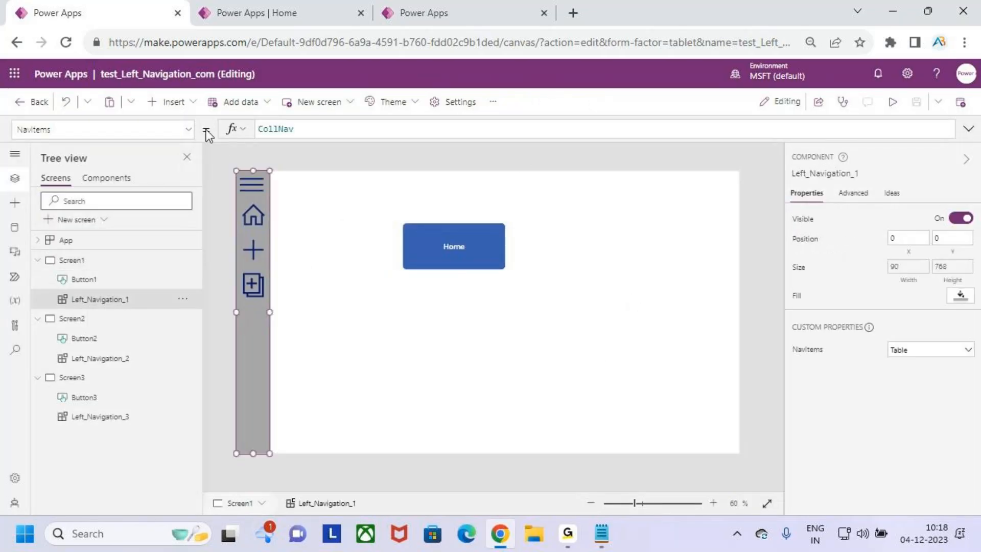
pyautogui.click(188, 129)
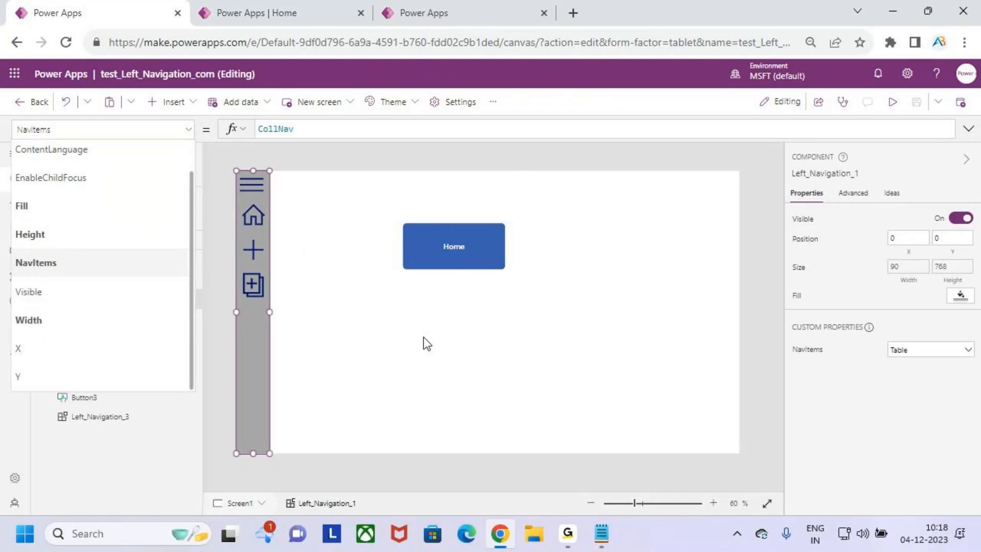
pyautogui.click(427, 344)
# Step: Review the App's OnStart formula in the enlarged editor, examining the Gallery record of the CollNav table, and collapse the editor
pyautogui.click(94, 241)
pyautogui.moveTo(367, 137); pyautogui.dragTo(345, 358)
pyautogui.click(454, 248)
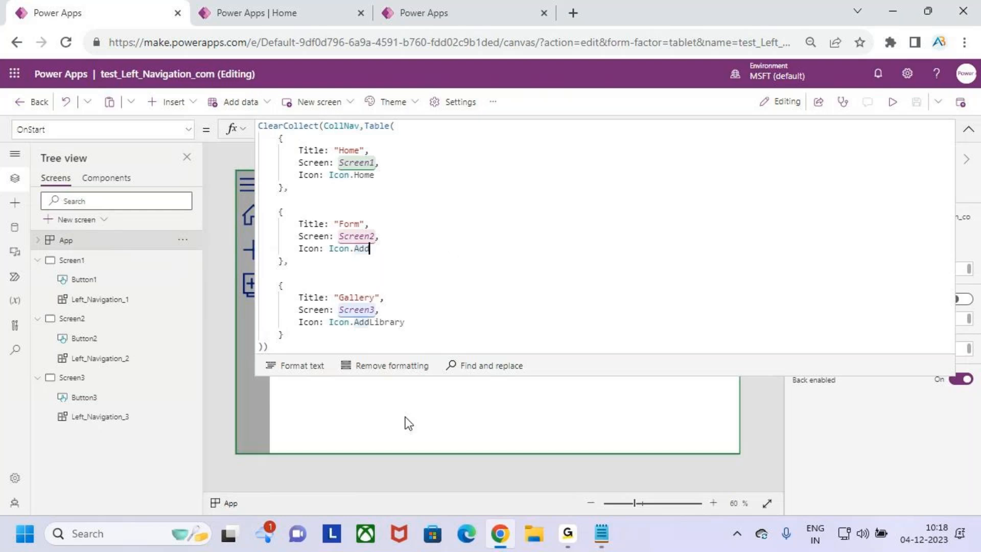
pyautogui.click(304, 334)
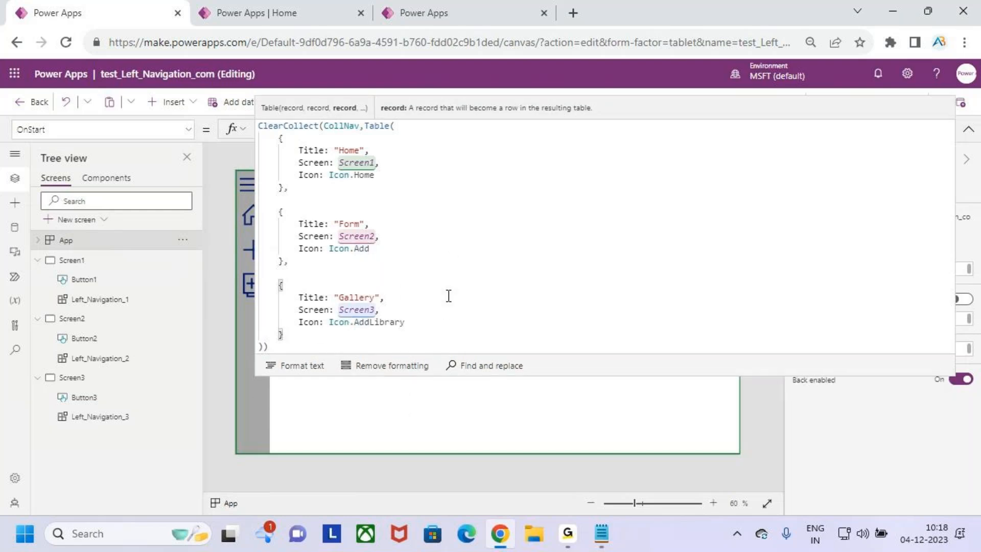
pyautogui.moveTo(480, 377); pyautogui.dragTo(485, 431)
pyautogui.moveTo(396, 327); pyautogui.dragTo(365, 310)
pyautogui.moveTo(314, 340); pyautogui.dragTo(263, 283)
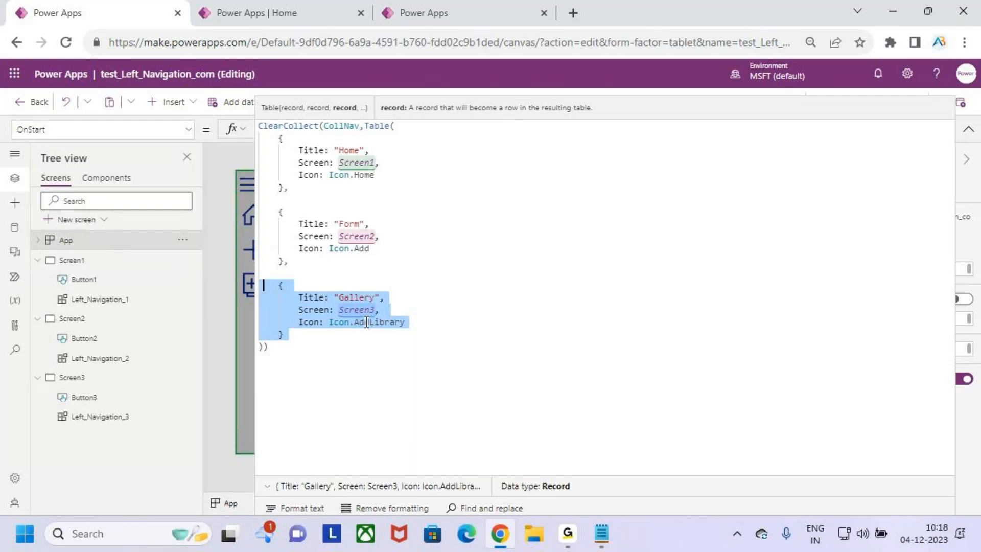
pyautogui.click(402, 350)
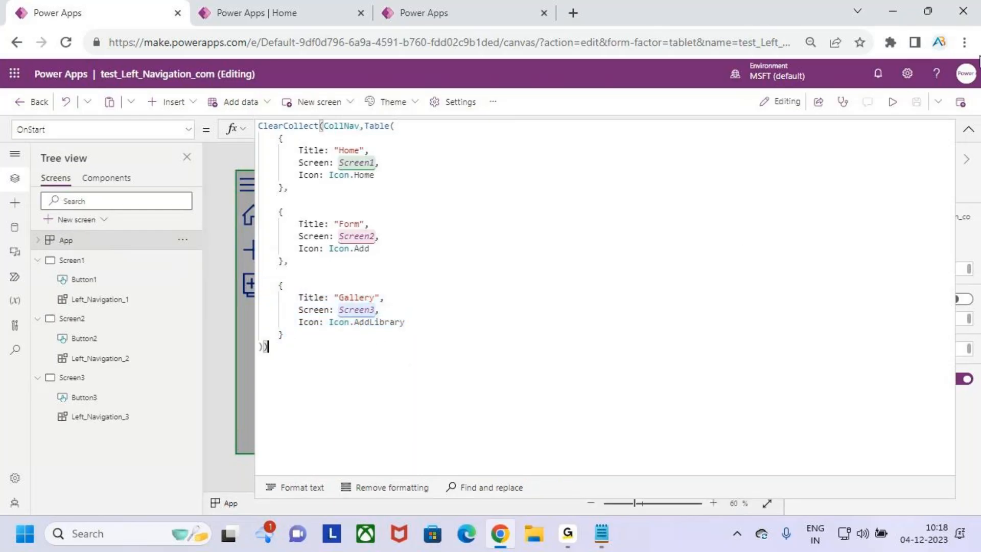
pyautogui.click(968, 130)
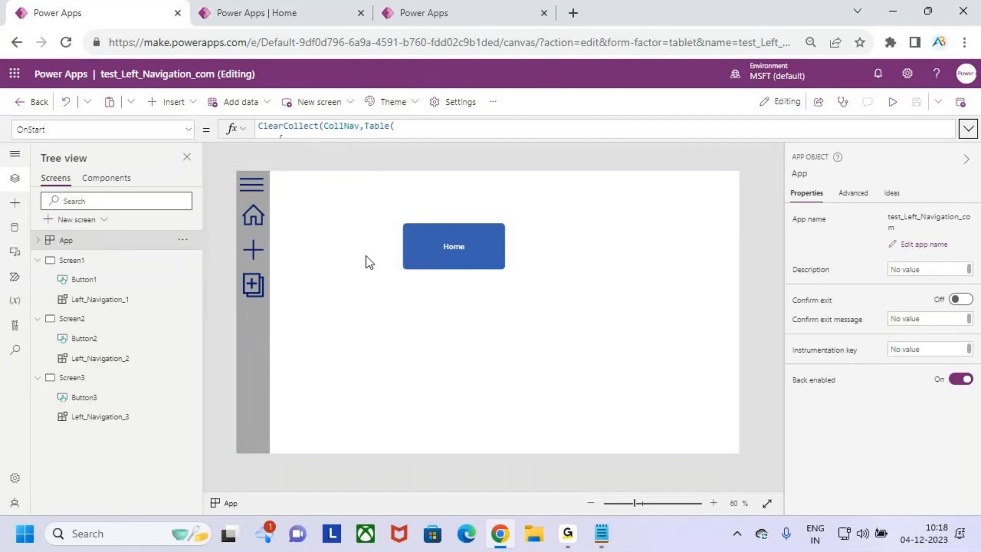
pyautogui.click(427, 4)
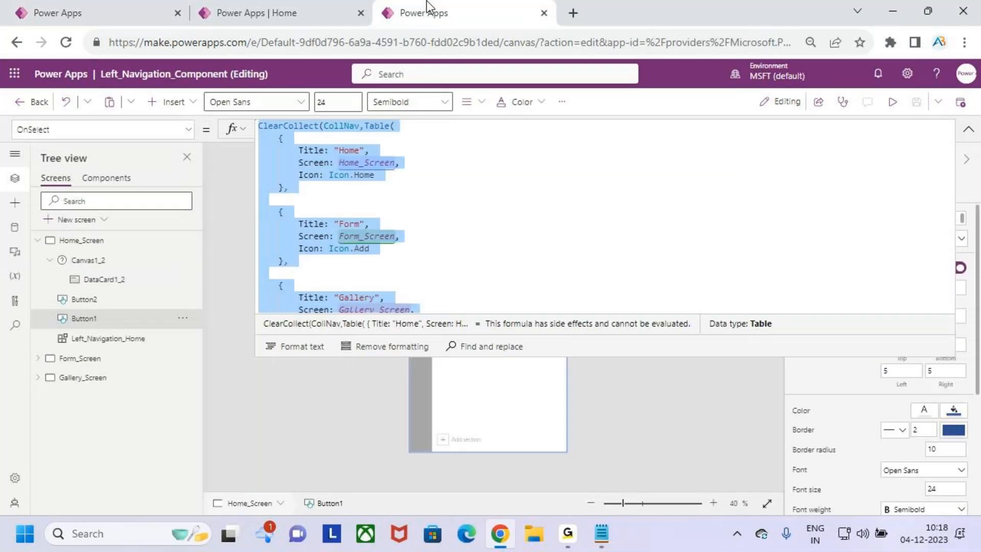
pyautogui.click(969, 128)
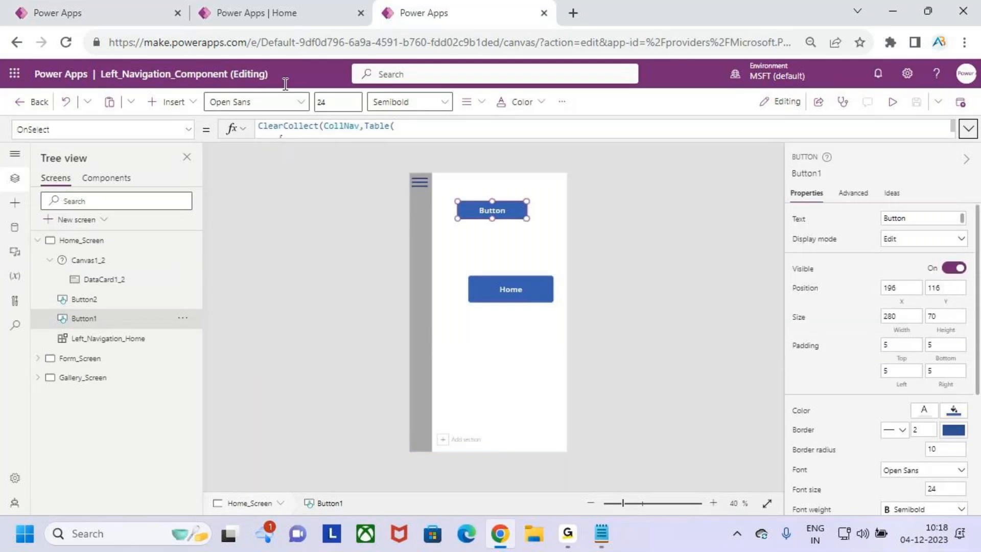
pyautogui.click(235, 13)
pyautogui.click(97, 11)
pyautogui.click(519, 12)
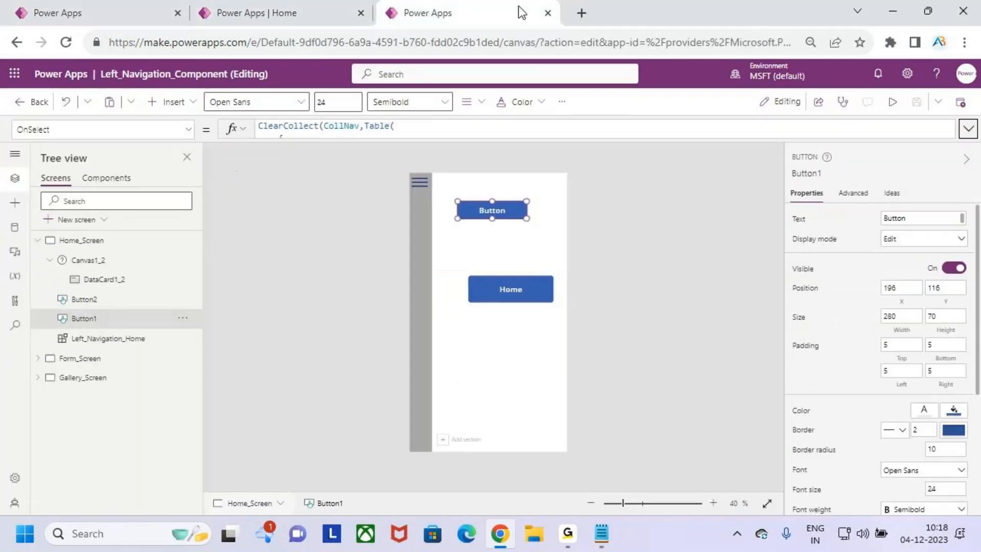
# Step: Open the Power Apps home page at make.powerapps.com in a new browser tab
pyautogui.click(581, 13)
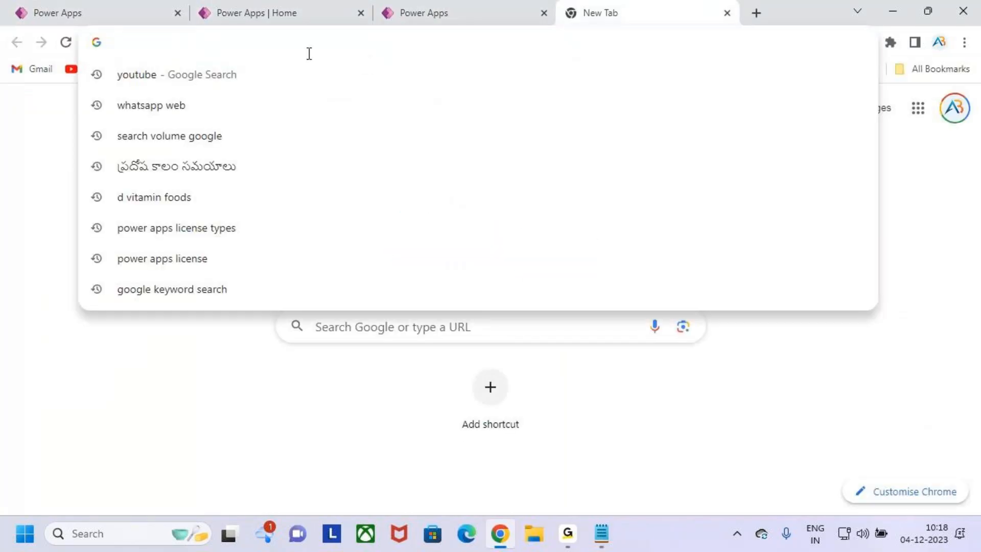
pyautogui.write('make')
pyautogui.press('Return')
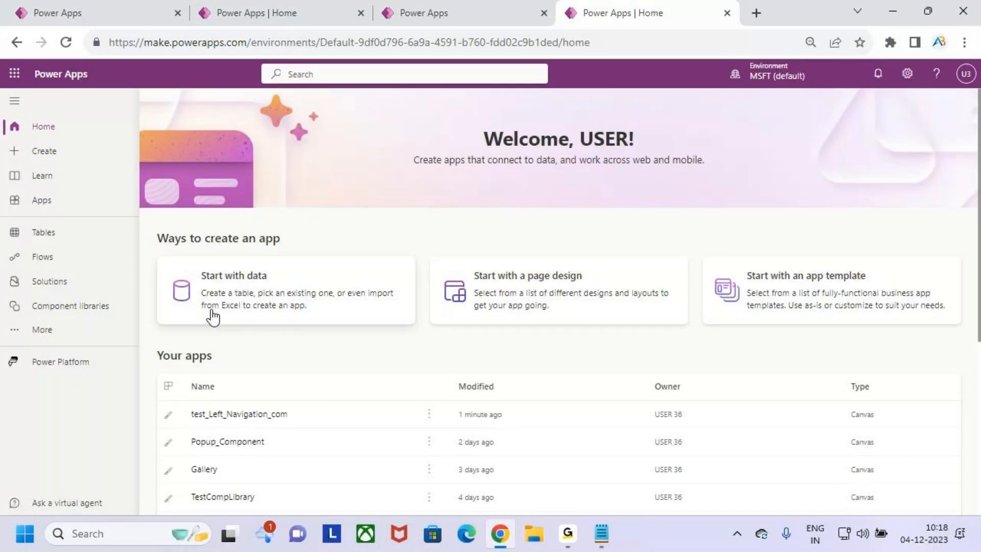
# Step: Create a blank canvas app in Phone format named test_left_Navi_comp1 and skip the welcome dialog
pyautogui.click(76, 154)
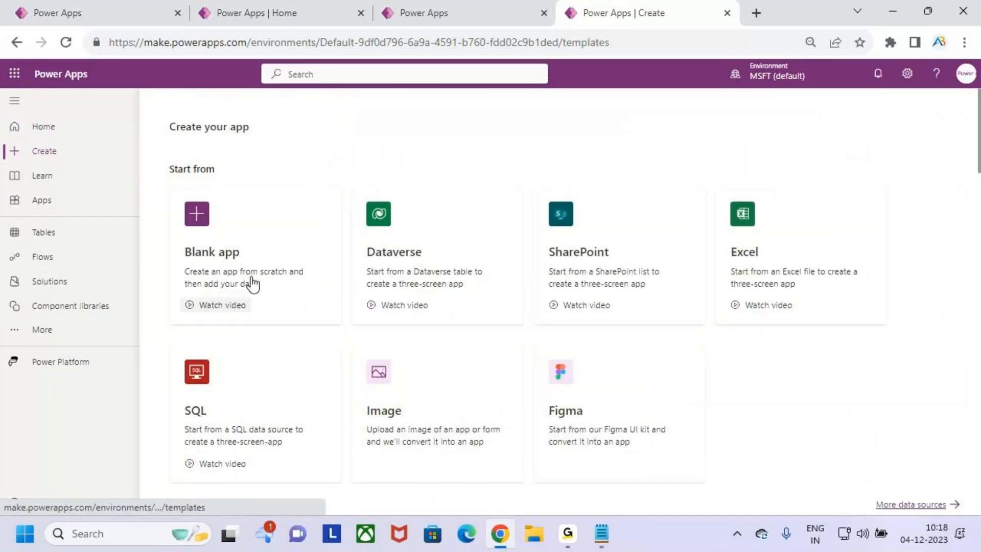
pyautogui.click(252, 281)
pyautogui.click(271, 429)
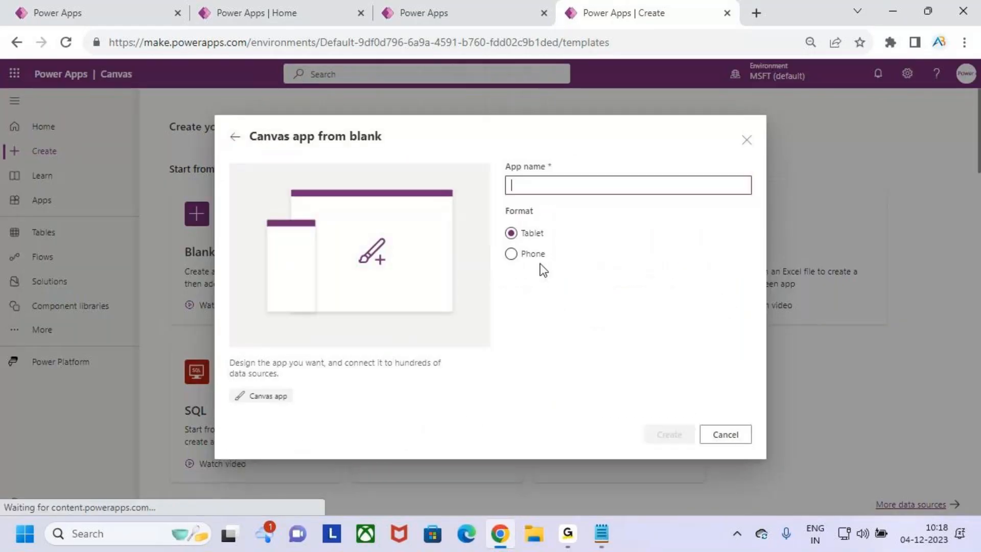
pyautogui.click(577, 186)
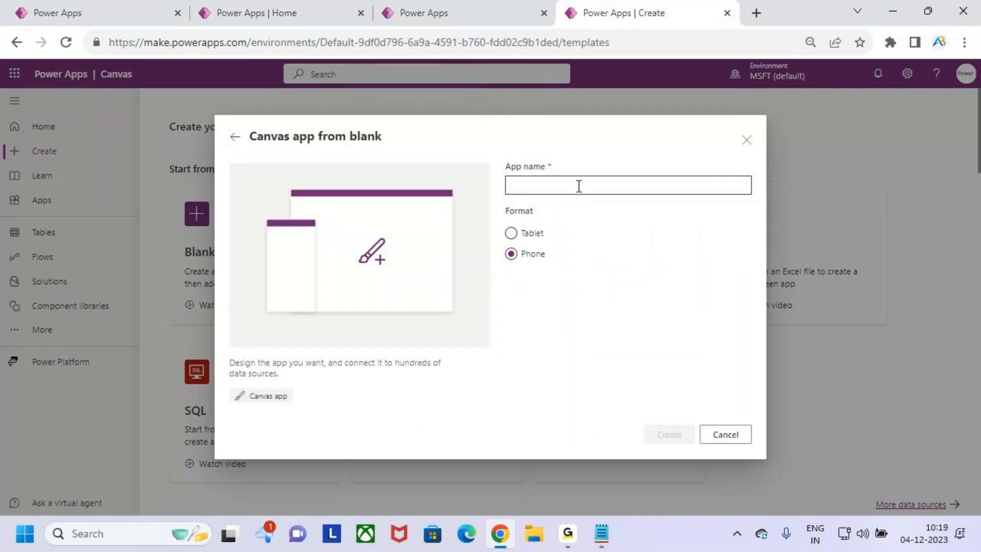
pyautogui.write('test_left_Navi_comp1')
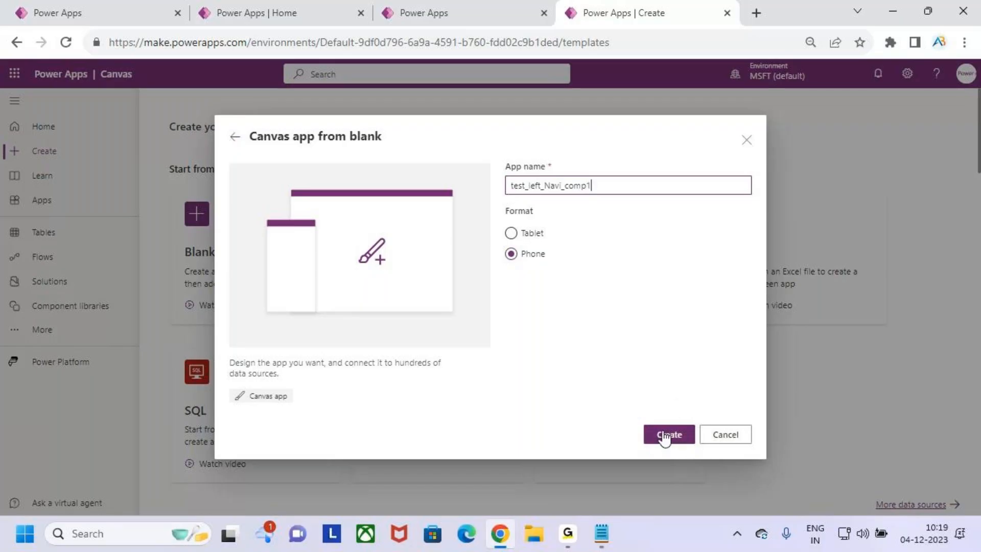
pyautogui.click(664, 435)
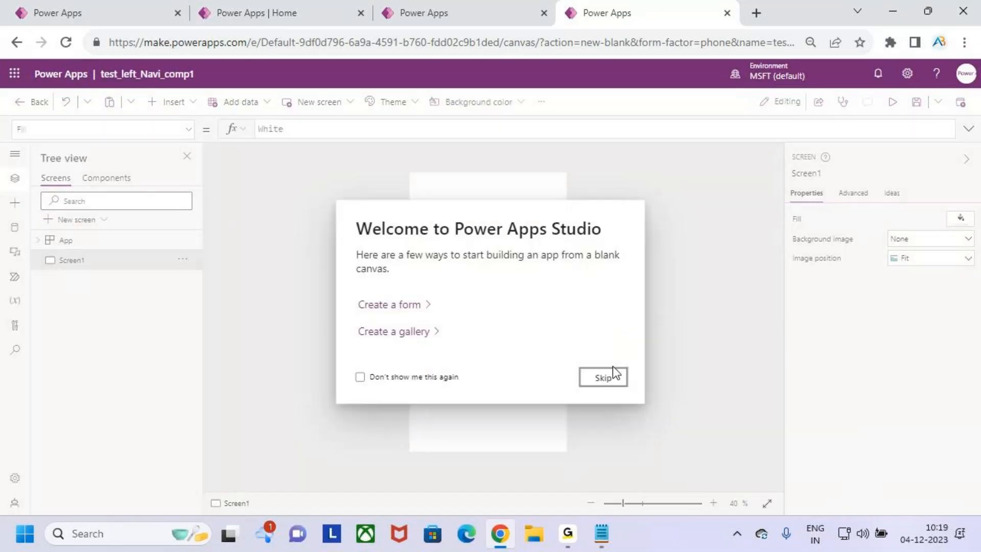
pyautogui.click(608, 389)
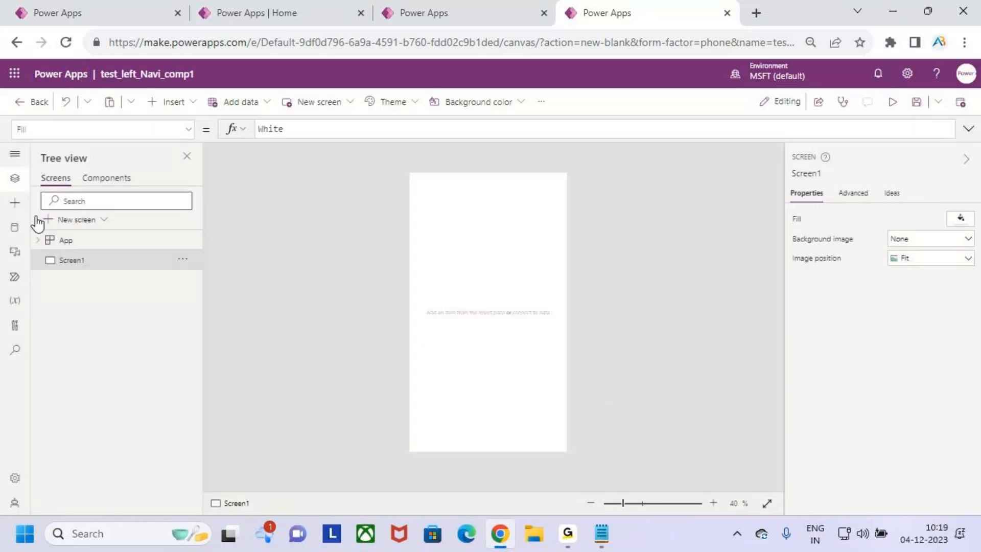
# Step: Import the Left_Navigation component from the Left_Navigation_Component library and insert it on Screen1
pyautogui.click(15, 203)
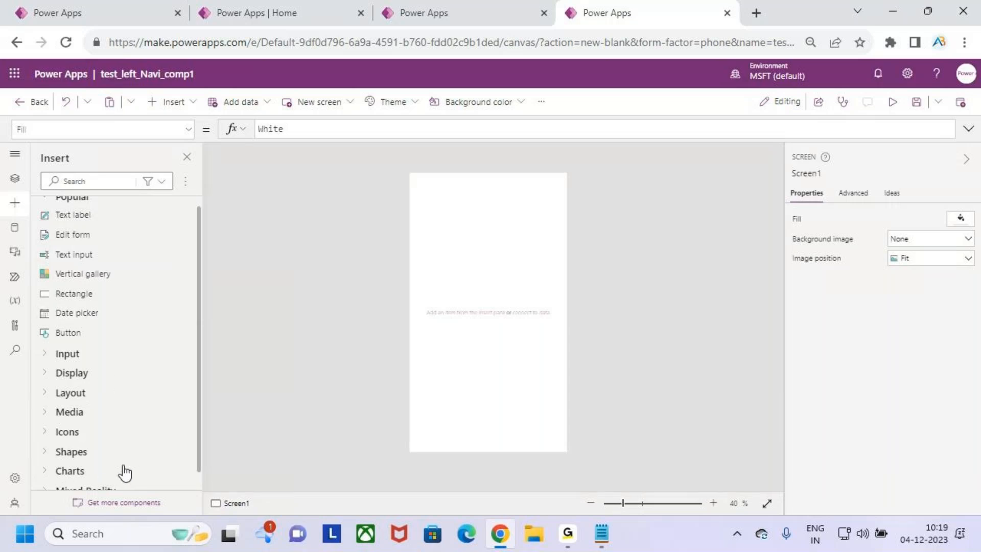
pyautogui.click(133, 503)
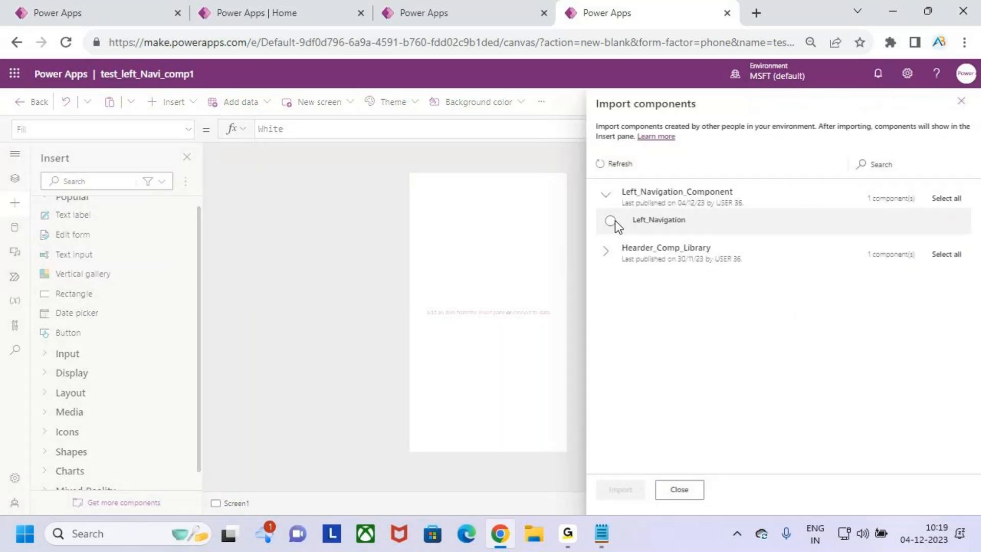
pyautogui.click(611, 220)
pyautogui.click(641, 495)
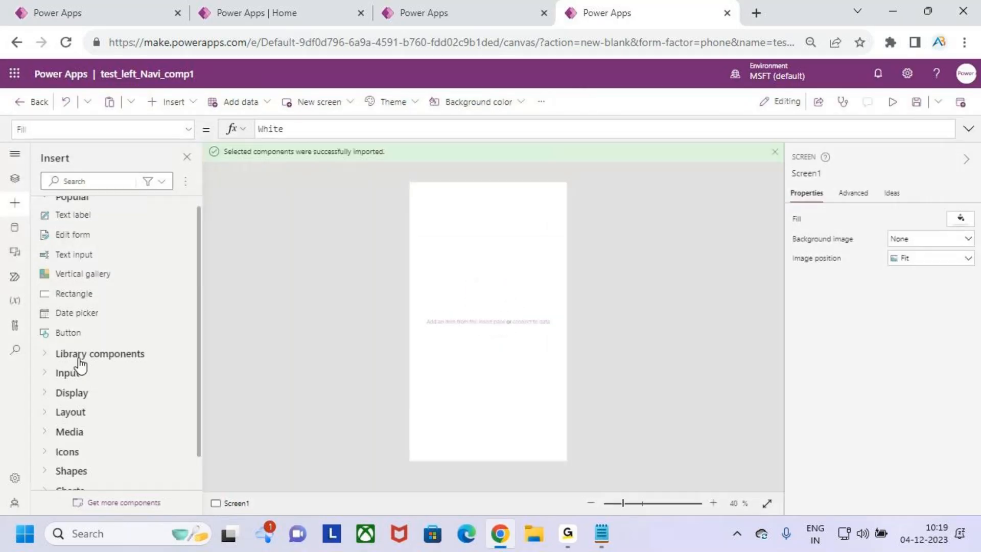
pyautogui.click(45, 355)
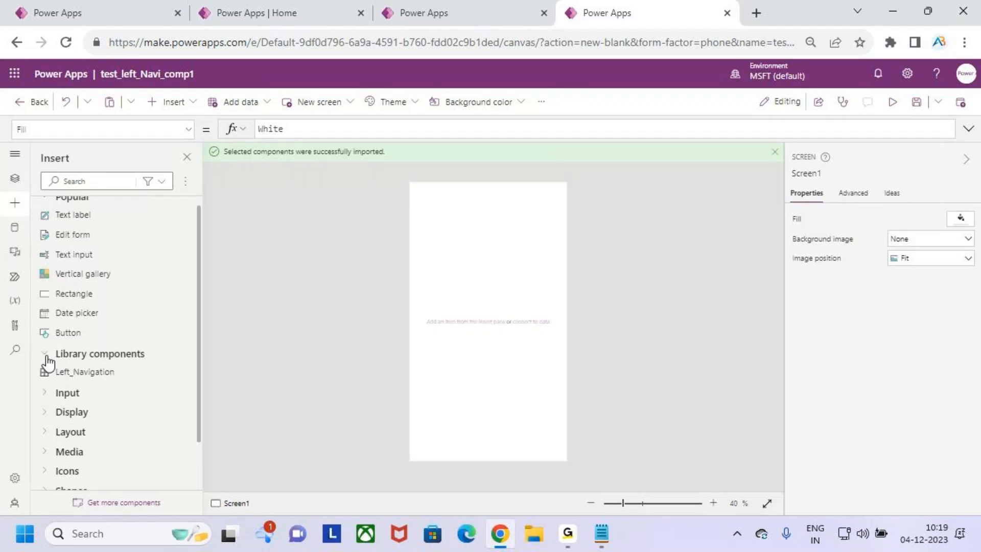
pyautogui.click(100, 372)
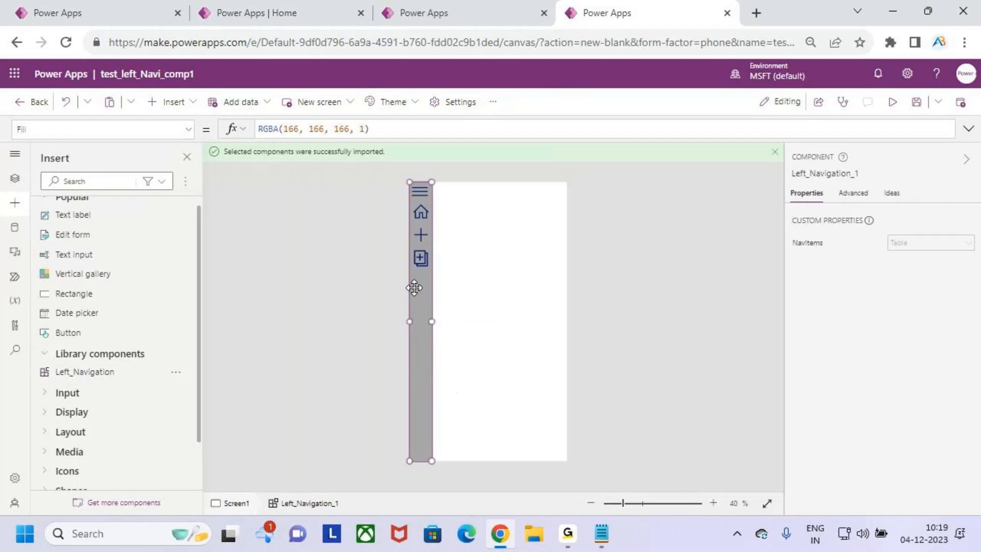
# Step: Preview the app, test expanding and collapsing the navigation with the hamburger icon, and close the preview, its tip and the import notification
pyautogui.click(893, 102)
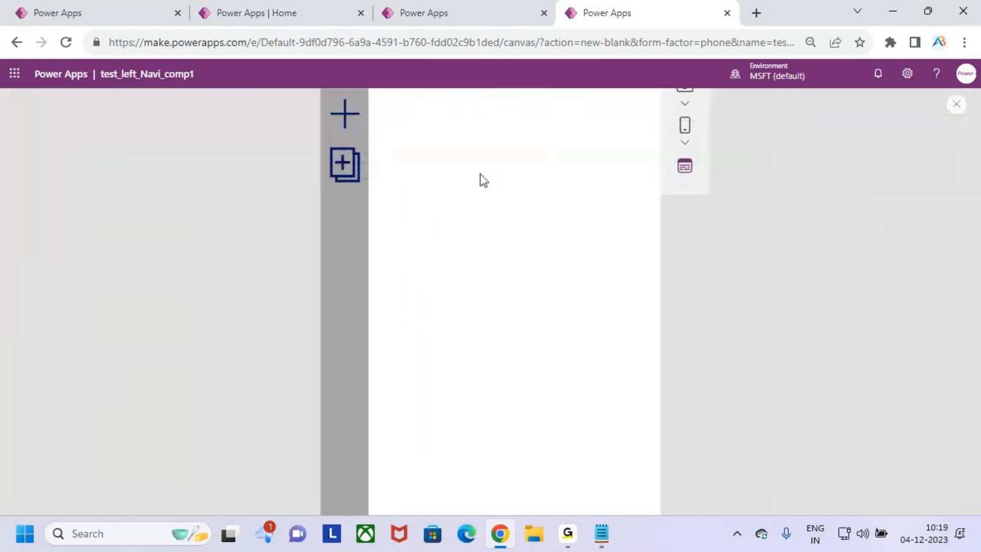
pyautogui.click(407, 138)
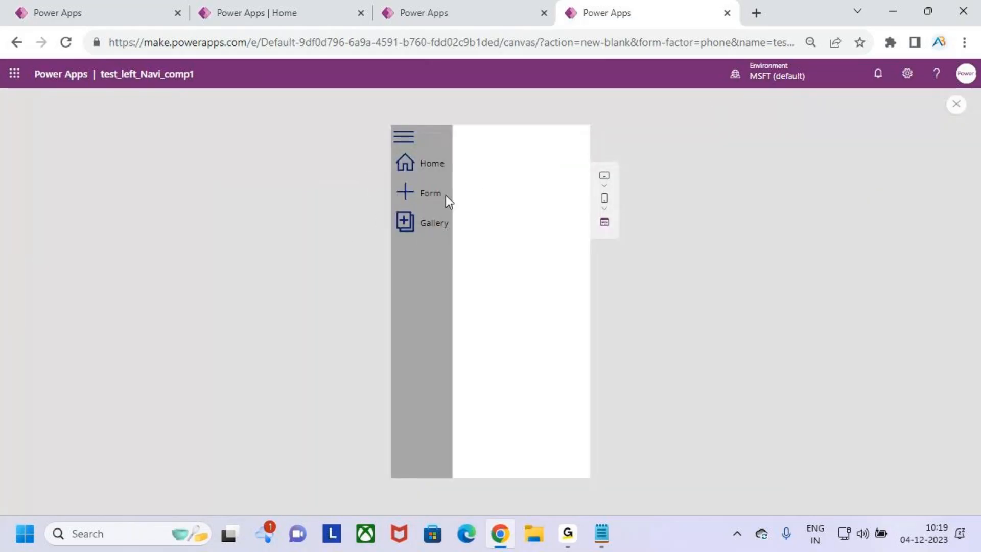
pyautogui.click(404, 137)
pyautogui.click(404, 137)
pyautogui.click(404, 137)
pyautogui.click(404, 137)
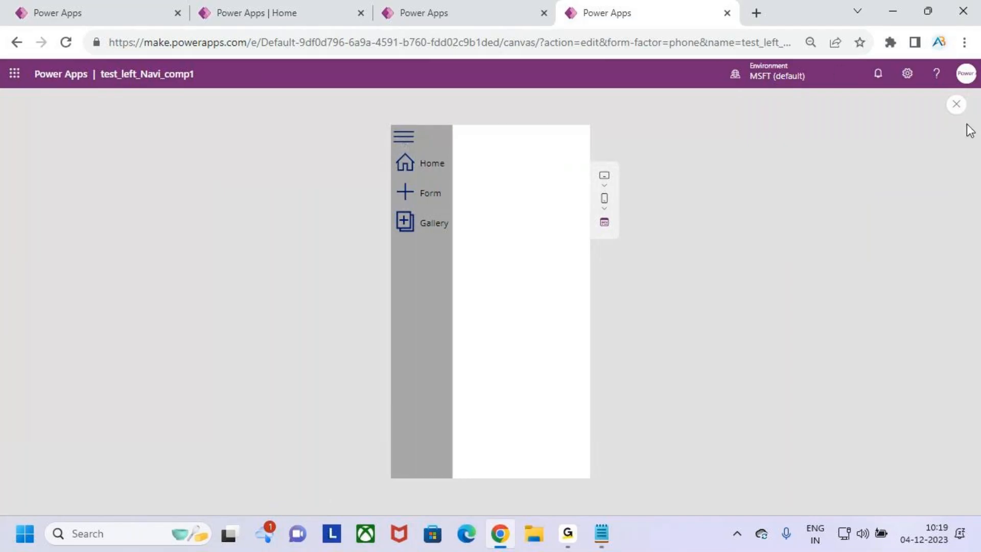
pyautogui.click(956, 105)
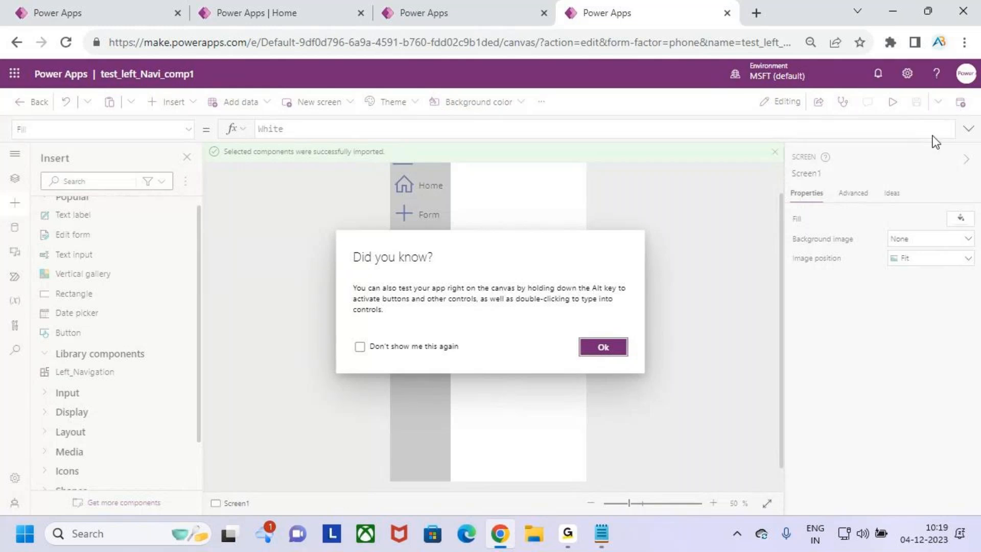
pyautogui.click(608, 348)
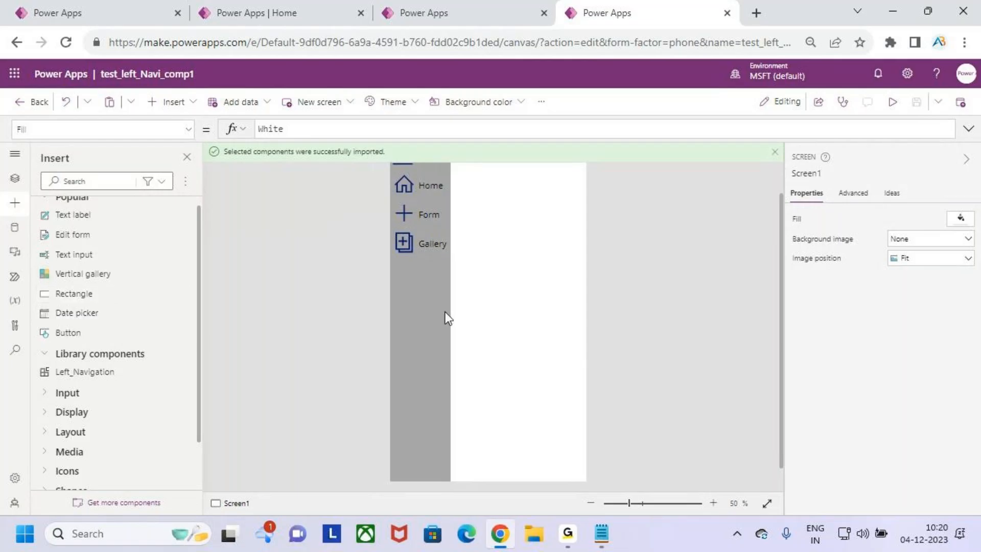
pyautogui.click(775, 152)
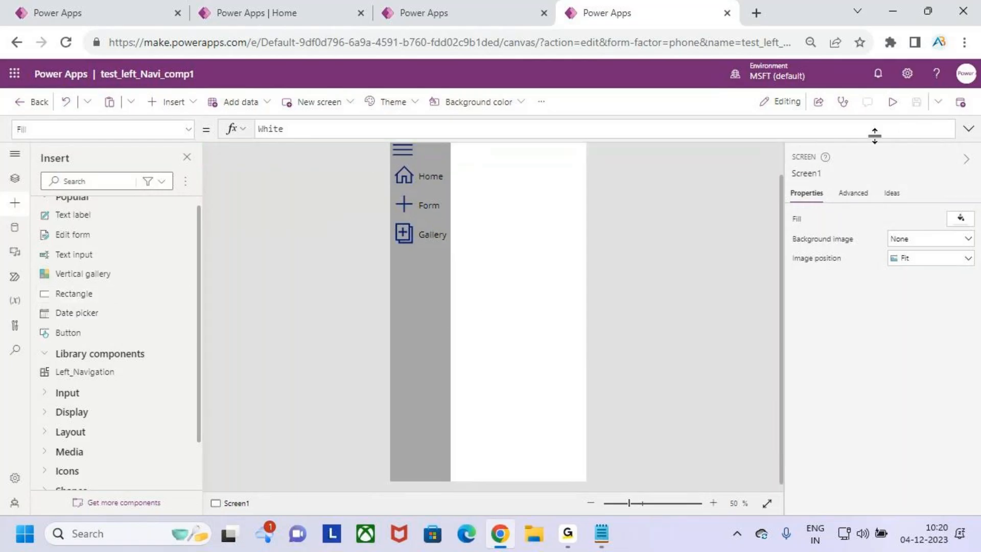
pyautogui.click(428, 278)
pyautogui.click(513, 291)
pyautogui.scroll(-1, 511, 286)
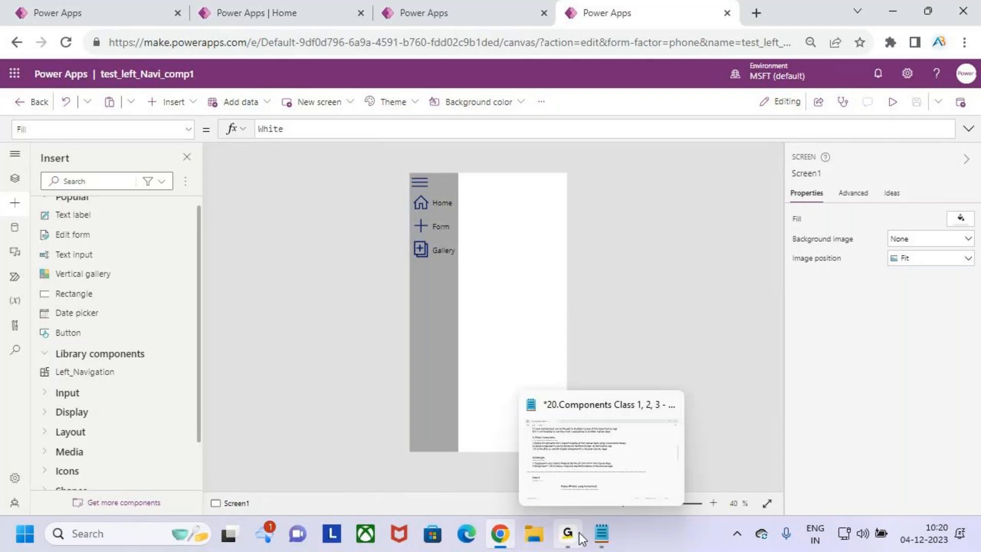
# Step: Return to the Left_Navigation_Component app's browser tab and show its component tree
pyautogui.click(461, 5)
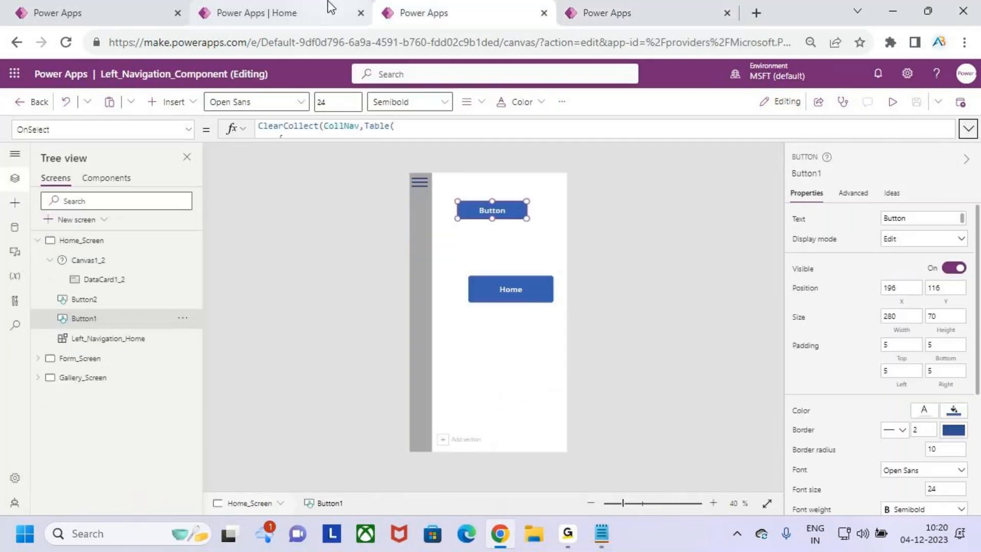
pyautogui.click(332, 6)
pyautogui.click(432, 11)
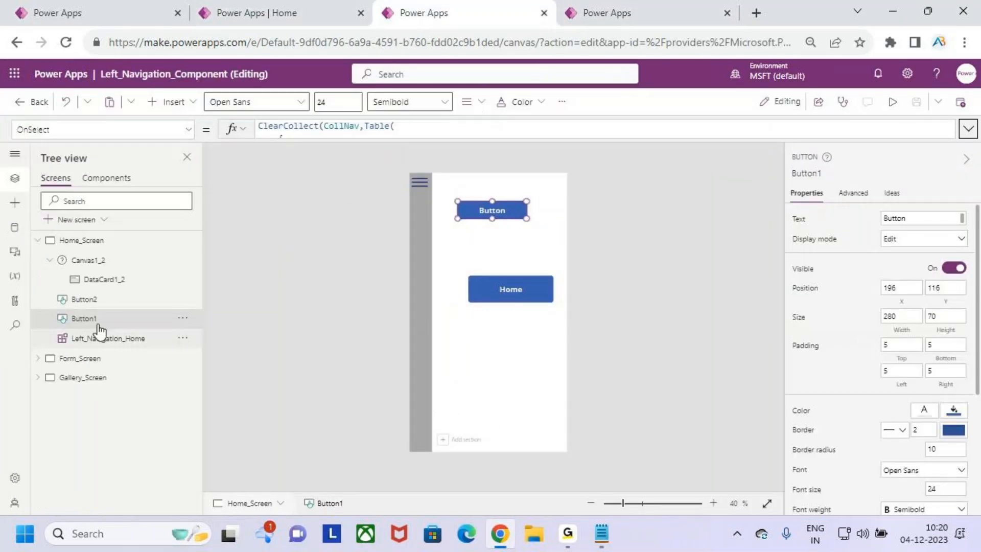
pyautogui.click(108, 178)
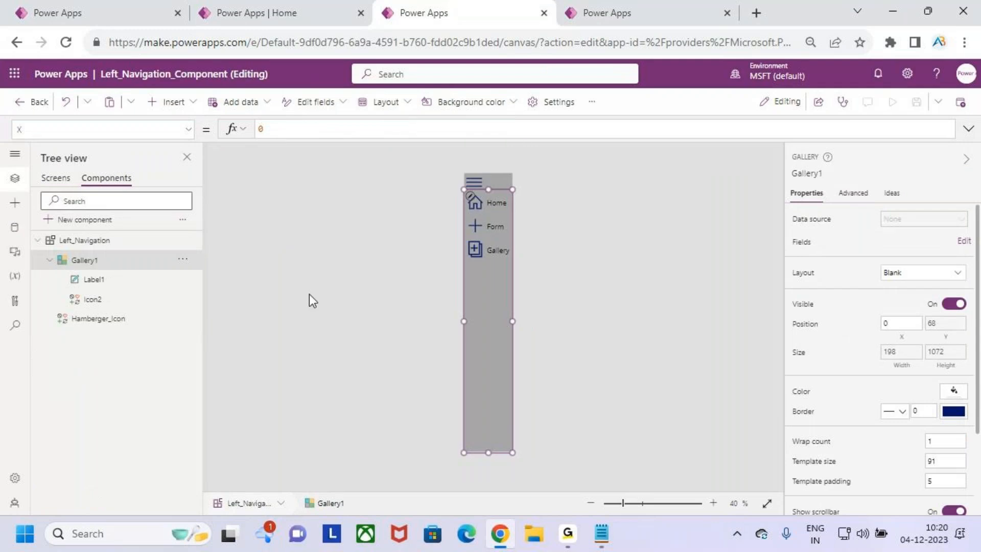
pyautogui.moveTo(53, 232); pyautogui.dragTo(173, 317)
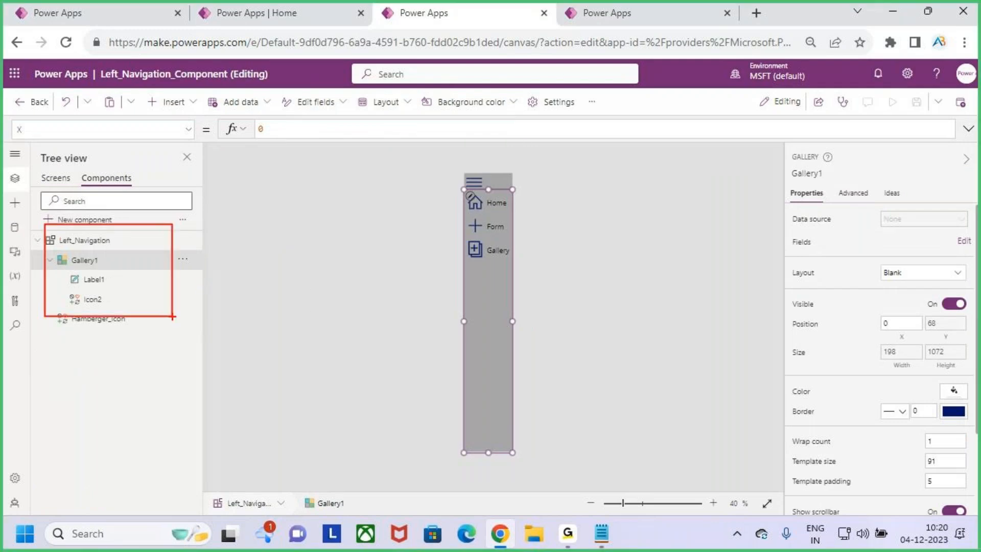
pyautogui.press('Escape')
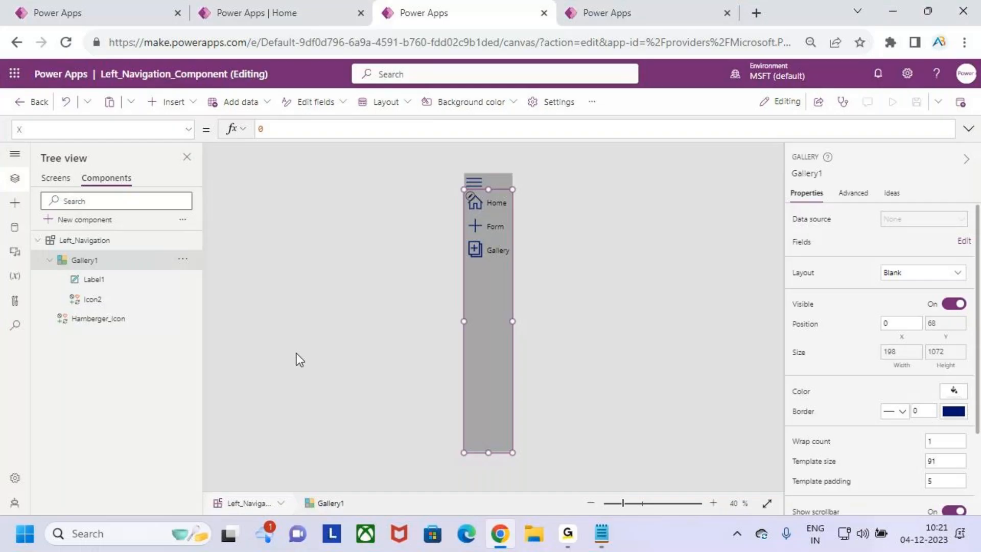
pyautogui.hotkey('ctrl', '2')
pyautogui.moveTo(464, 171)
pyautogui.mouseDown()
pyautogui.moveTo(511, 447)
pyautogui.moveTo(782, 465)
pyautogui.mouseUp()
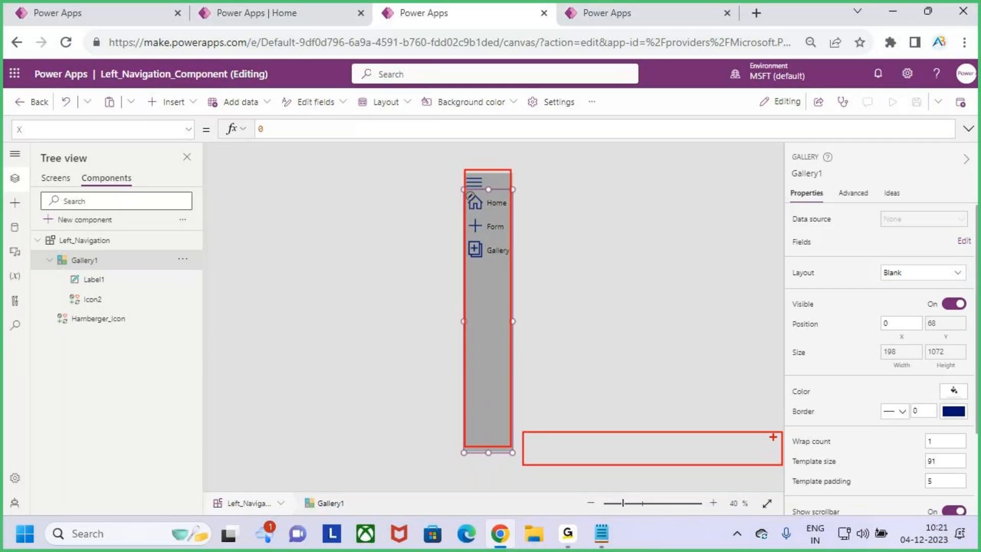
pyautogui.press('t')
pyautogui.moveTo(641, 428); pyautogui.dragTo(642, 469)
pyautogui.moveTo(718, 429); pyautogui.dragTo(718, 468)
pyautogui.moveTo(557, 415)
pyautogui.mouseDown()
pyautogui.moveTo(551, 429)
pyautogui.moveTo(592, 429)
pyautogui.mouseUp()
pyautogui.moveTo(599, 422); pyautogui.dragTo(596, 429)
pyautogui.moveTo(674, 417)
pyautogui.mouseDown()
pyautogui.moveTo(676, 433)
pyautogui.moveTo(687, 424)
pyautogui.moveTo(677, 448)
pyautogui.mouseUp()
pyautogui.moveTo(756, 424); pyautogui.dragTo(756, 441)
pyautogui.moveTo(741, 430)
pyautogui.mouseDown()
pyautogui.moveTo(758, 440)
pyautogui.moveTo(738, 468)
pyautogui.mouseUp()
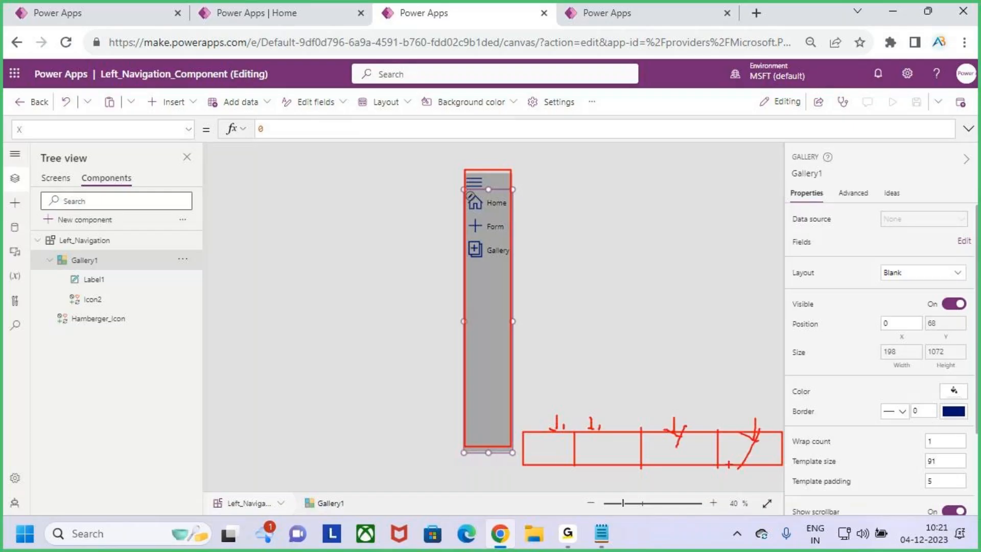
pyautogui.moveTo(418, 279)
pyautogui.mouseDown()
pyautogui.moveTo(464, 306)
pyautogui.moveTo(434, 350)
pyautogui.mouseUp()
pyautogui.moveTo(640, 350); pyautogui.dragTo(640, 409)
pyautogui.moveTo(624, 399)
pyautogui.mouseDown()
pyautogui.moveTo(640, 408)
pyautogui.moveTo(636, 428)
pyautogui.mouseUp()
pyautogui.press('Escape')
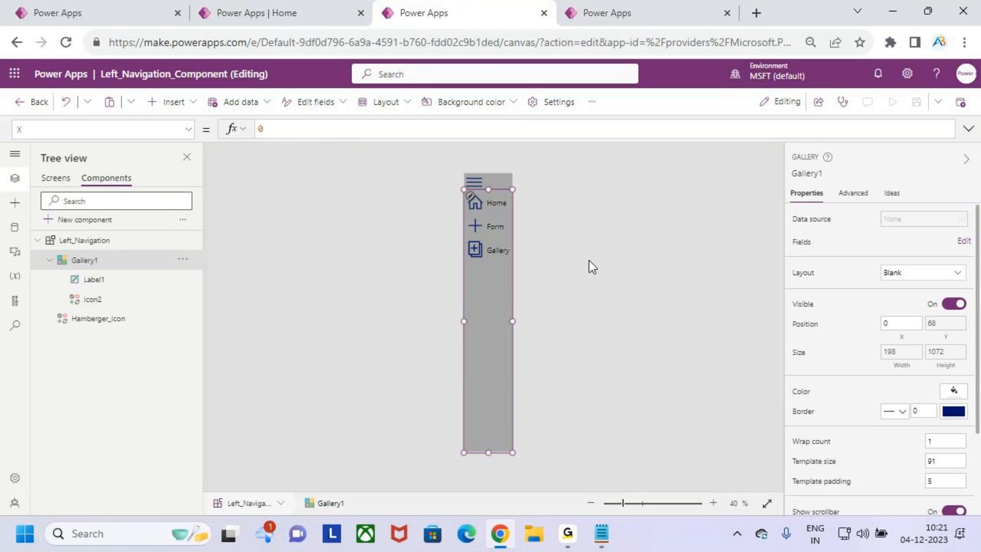
# Step: Review the MenuWidth formula of the Left_Navigation component
pyautogui.click(100, 241)
pyautogui.click(187, 132)
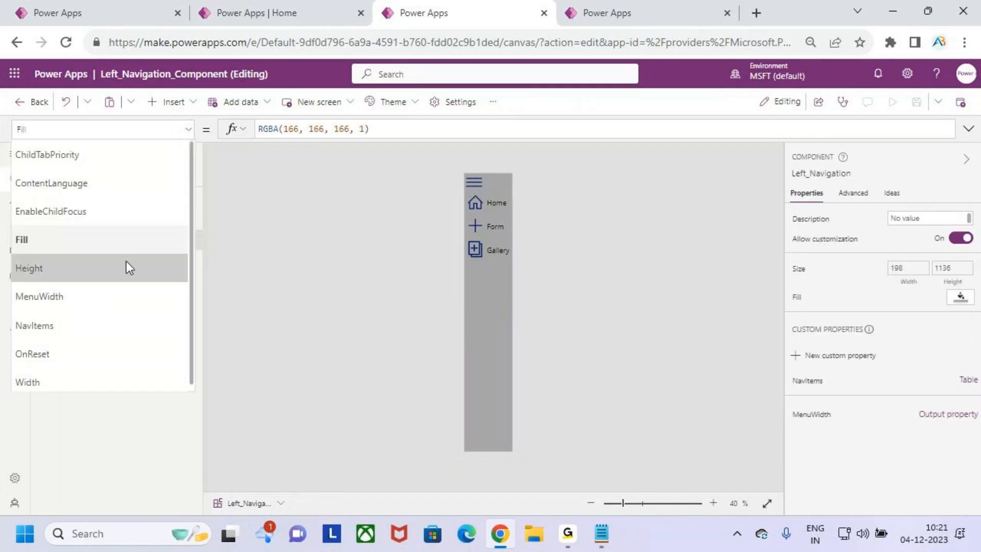
pyautogui.click(91, 299)
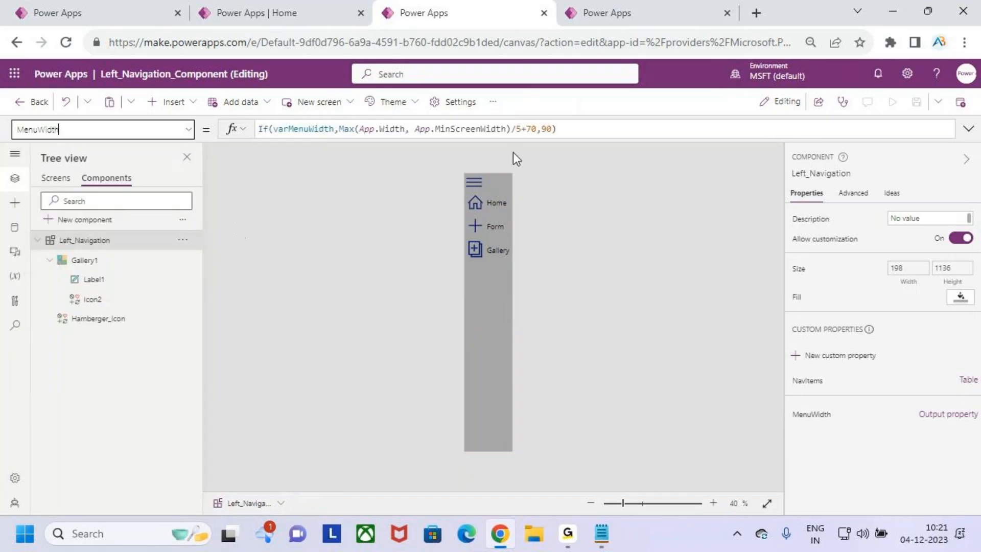
pyautogui.click(518, 129)
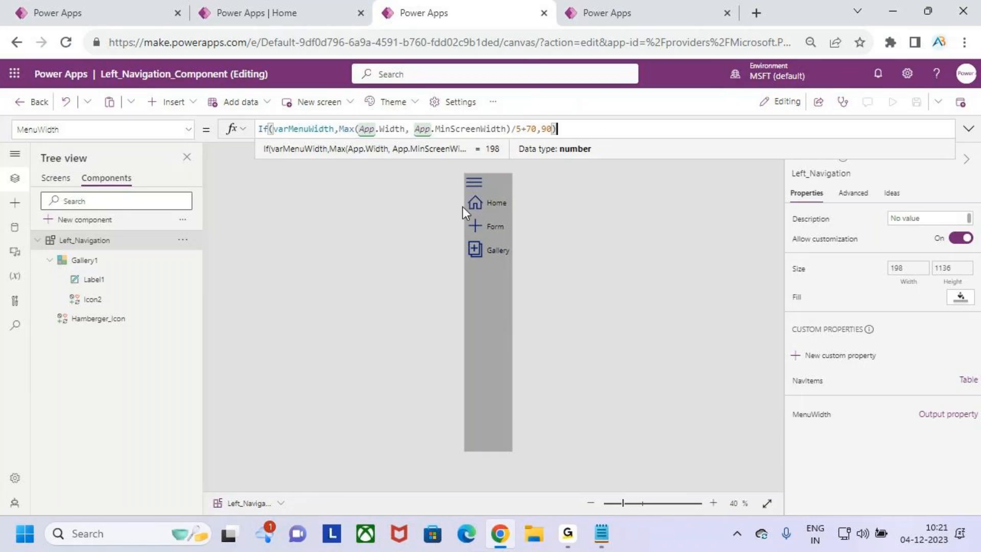
pyautogui.moveTo(546, 404); pyautogui.dragTo(772, 436)
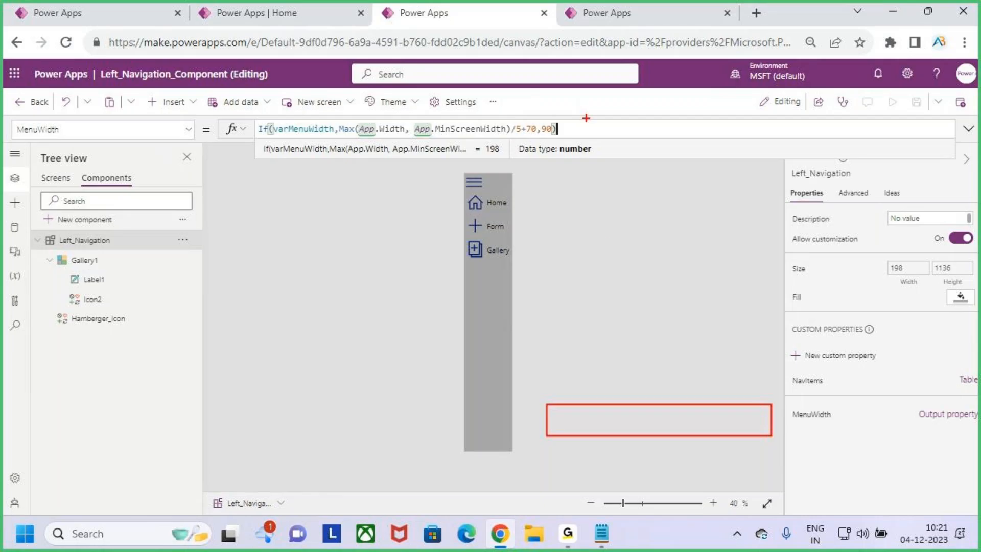
pyautogui.press('Escape')
pyautogui.hotkey('ctrl', '2')
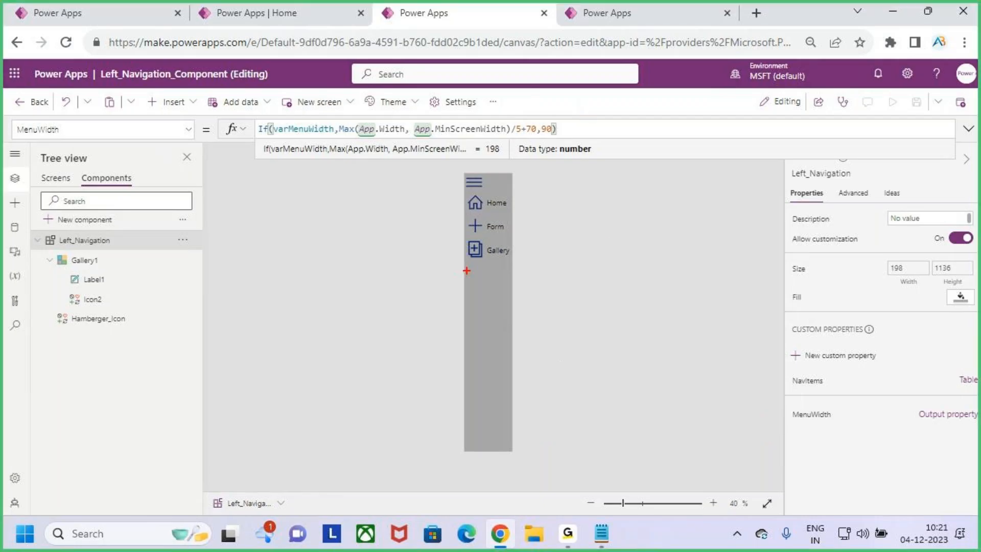
pyautogui.moveTo(463, 175); pyautogui.dragTo(666, 450)
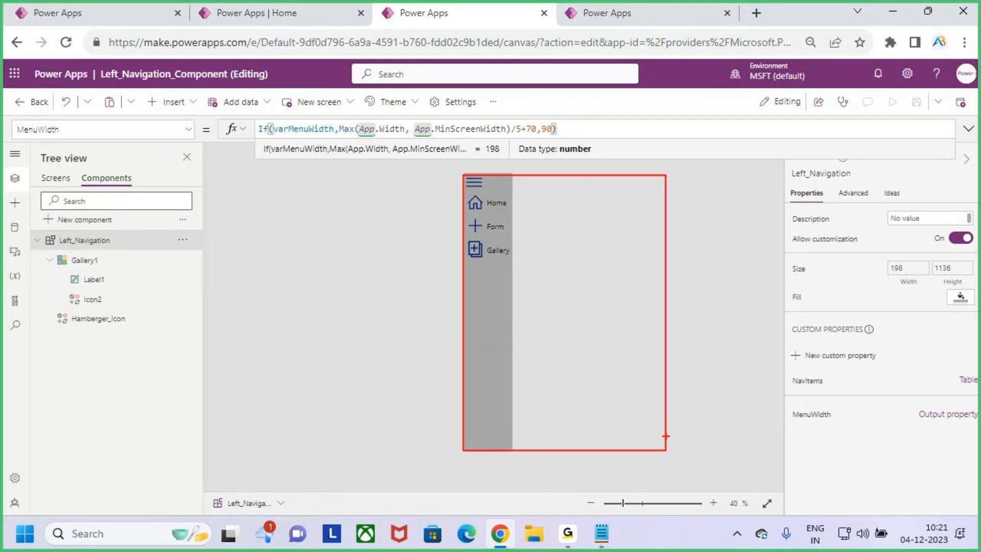
pyautogui.press('Escape')
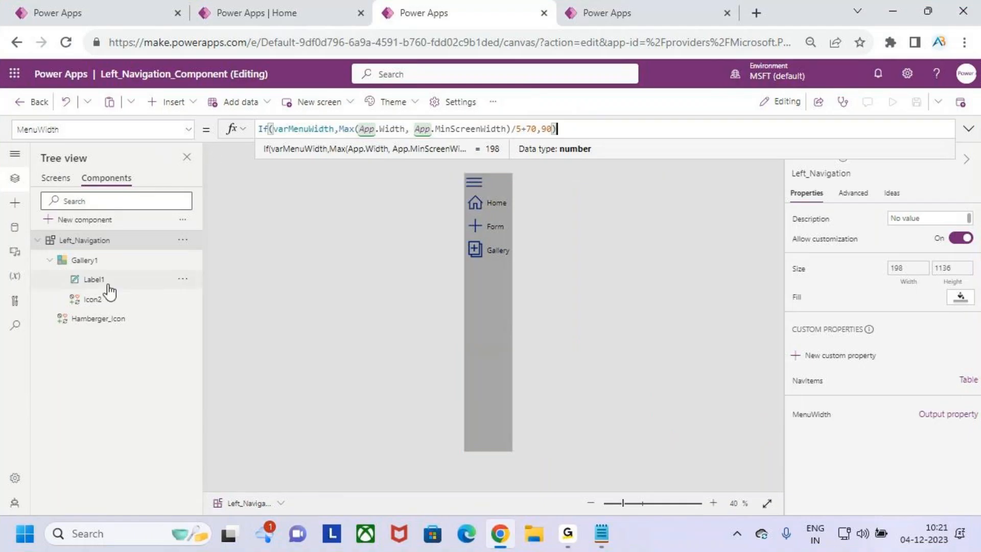
# Step: Try dividing the Left_Navigation component's Height formula by 5, and restore it to Max(App.Height, App.MinScreenHeight)
pyautogui.click(181, 129)
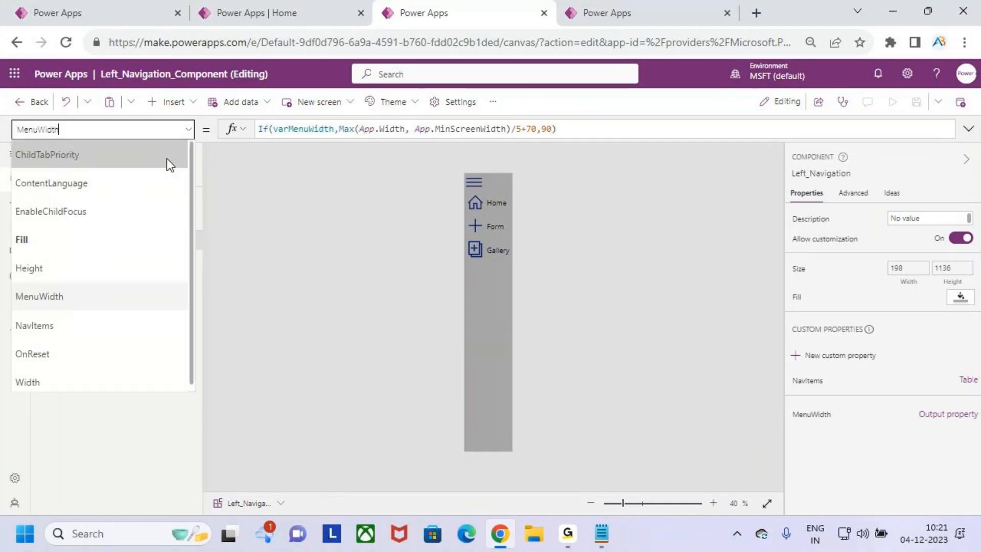
pyautogui.click(106, 268)
pyautogui.click(454, 129)
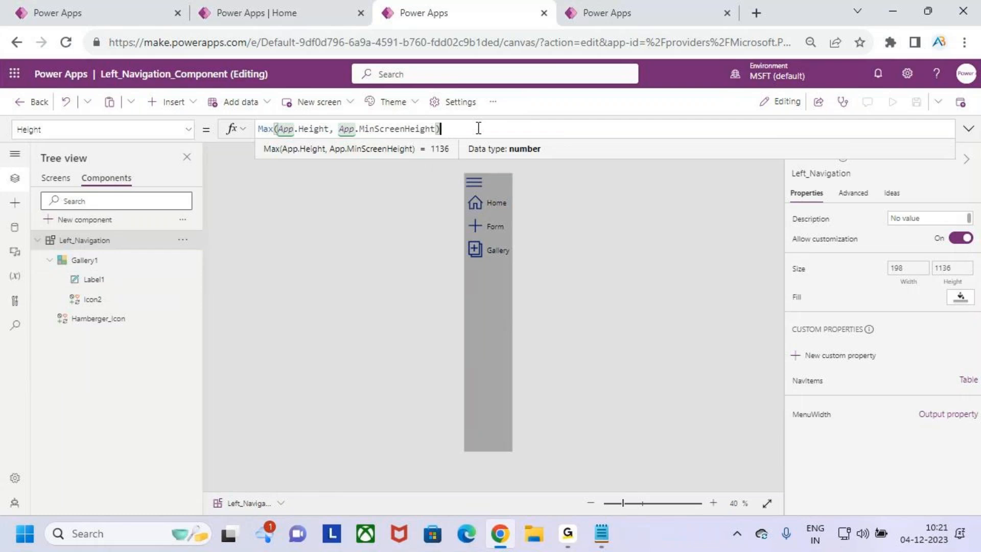
pyautogui.write('/5')
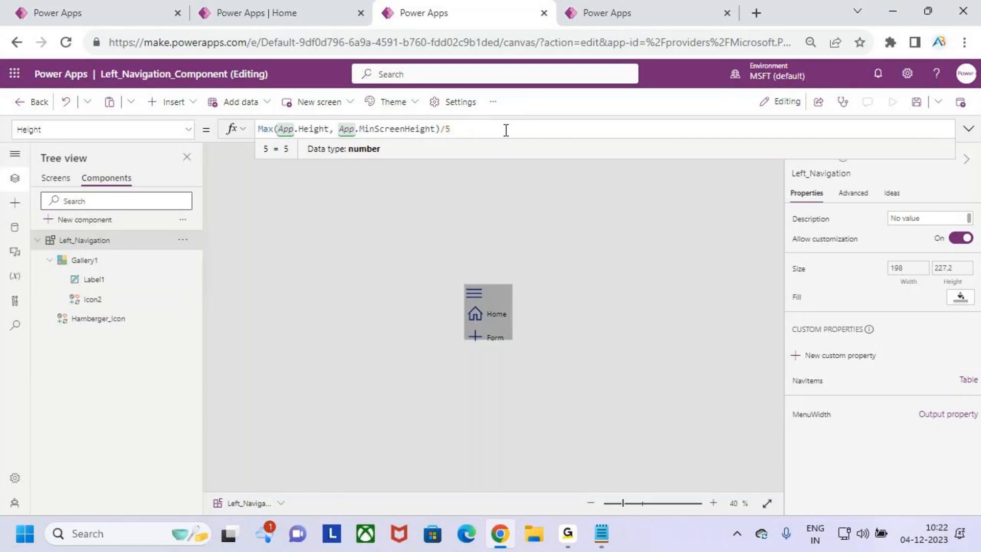
pyautogui.press('BackSpace')
pyautogui.press('BackSpace')
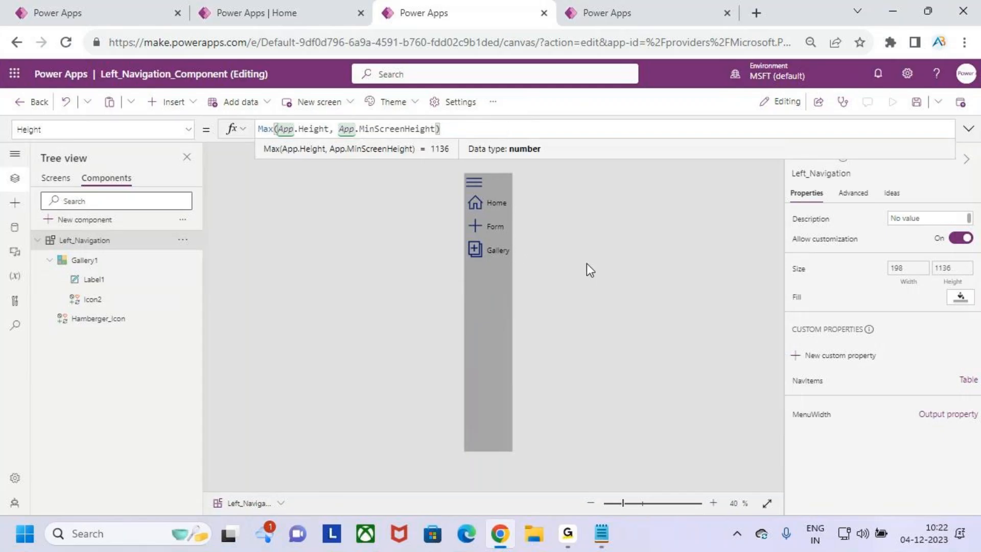
pyautogui.moveTo(463, 171)
pyautogui.mouseDown()
pyautogui.moveTo(506, 335)
pyautogui.moveTo(513, 446)
pyautogui.moveTo(710, 462)
pyautogui.mouseUp()
pyautogui.moveTo(713, 182); pyautogui.dragTo(774, 406)
pyautogui.moveTo(479, 143)
pyautogui.mouseDown()
pyautogui.moveTo(517, 156)
pyautogui.moveTo(744, 176)
pyautogui.mouseUp()
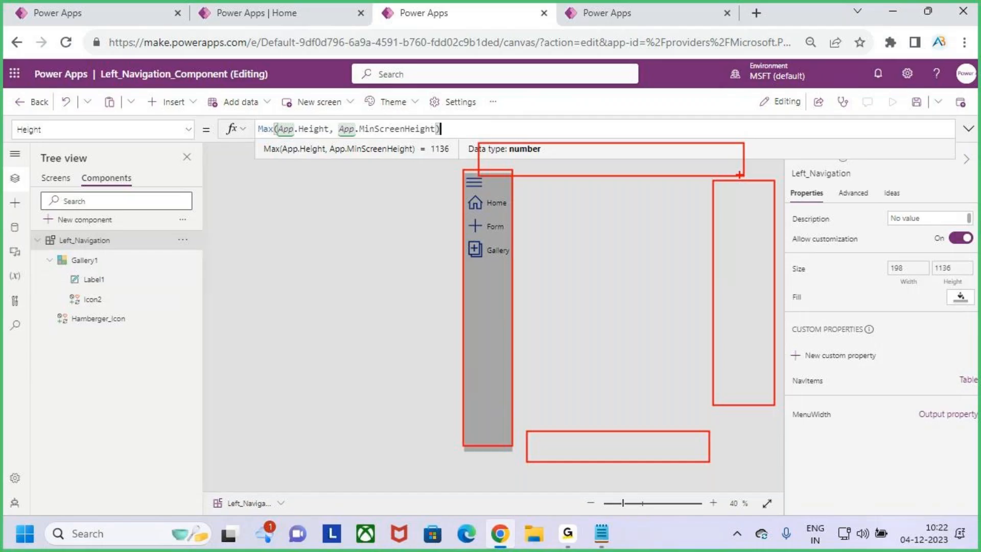
pyautogui.press('Escape')
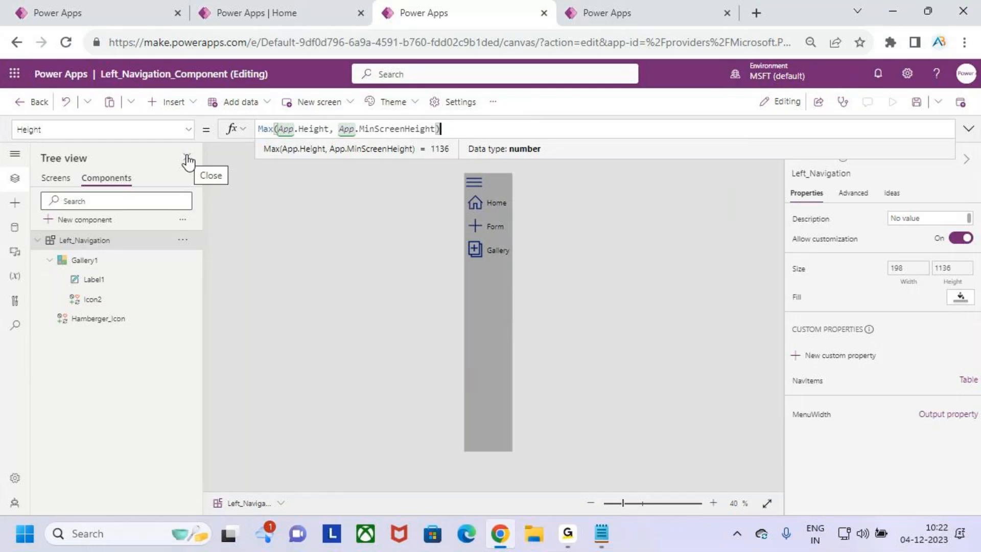
pyautogui.hotkey('ctrl', '2')
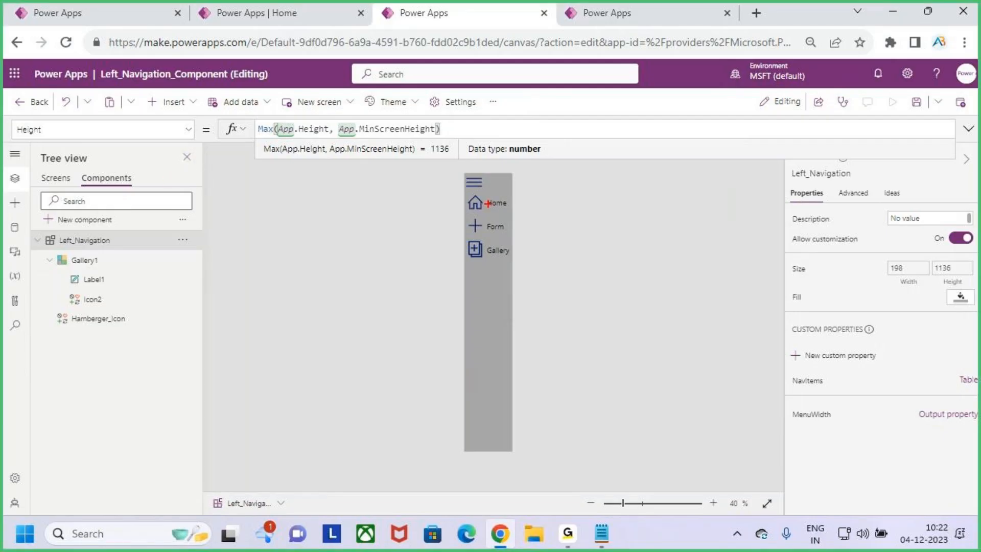
pyautogui.press('Escape')
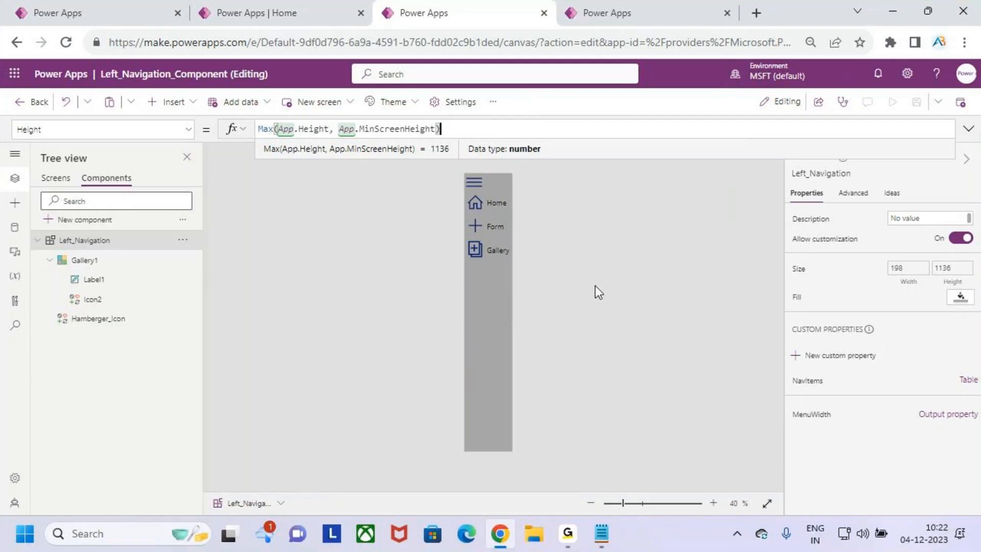
pyautogui.hotkey('ctrl', '2')
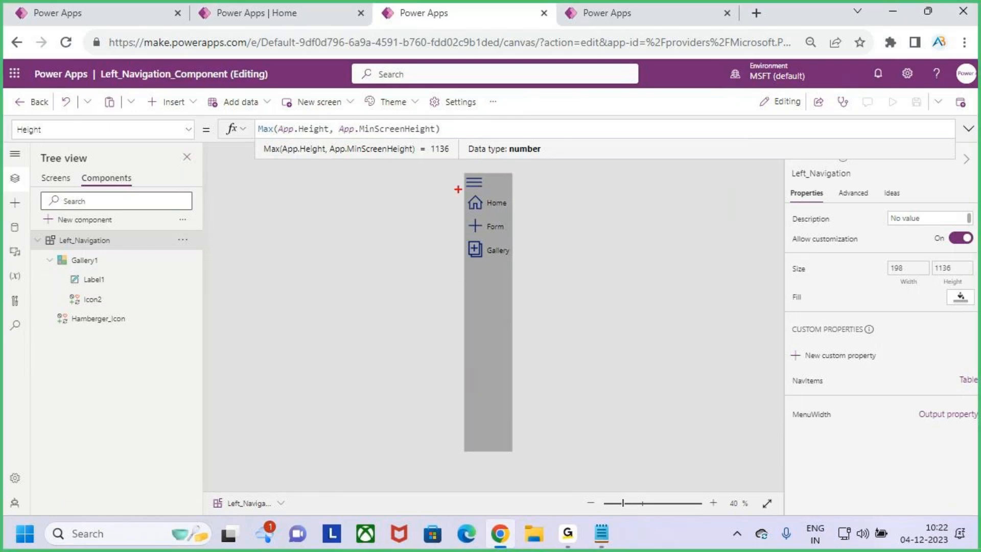
pyautogui.moveTo(456, 170); pyautogui.dragTo(484, 321)
pyautogui.moveTo(486, 289); pyautogui.dragTo(554, 236)
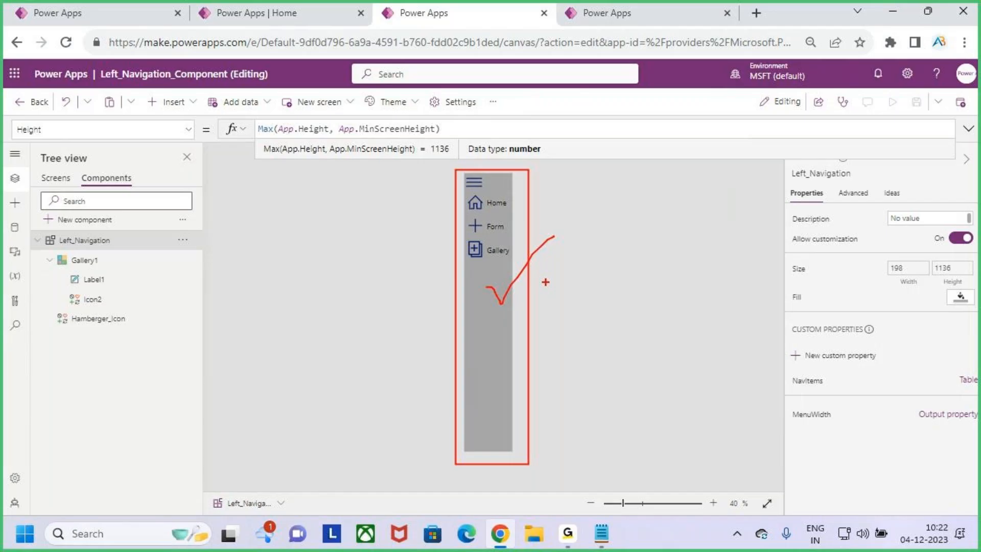
pyautogui.press('Escape')
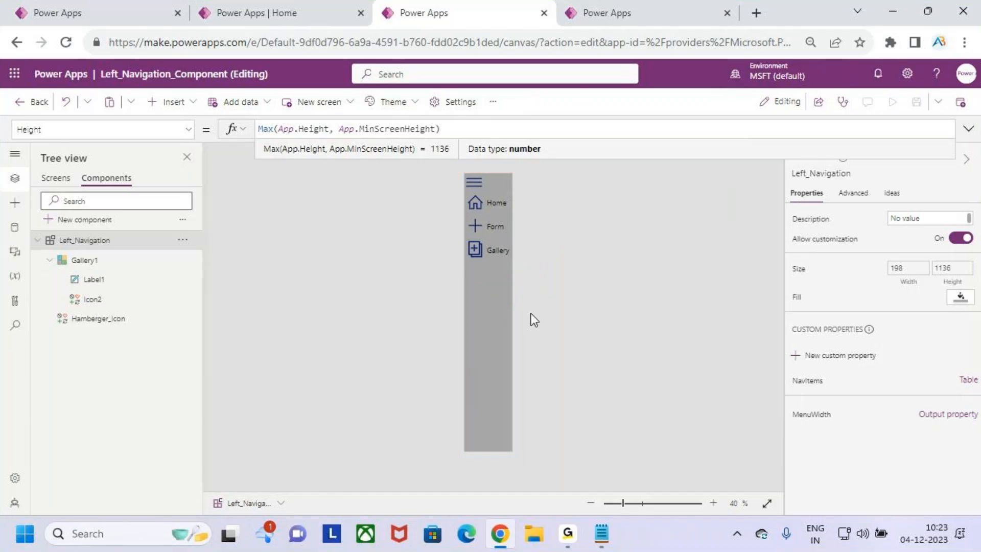
# Step: Compare the Left_Navigation component and its gallery in the Left_Navigation_Component app with the instance placed in the test_left_Navi_comp1 phone app
pyautogui.click(117, 7)
pyautogui.click(453, 6)
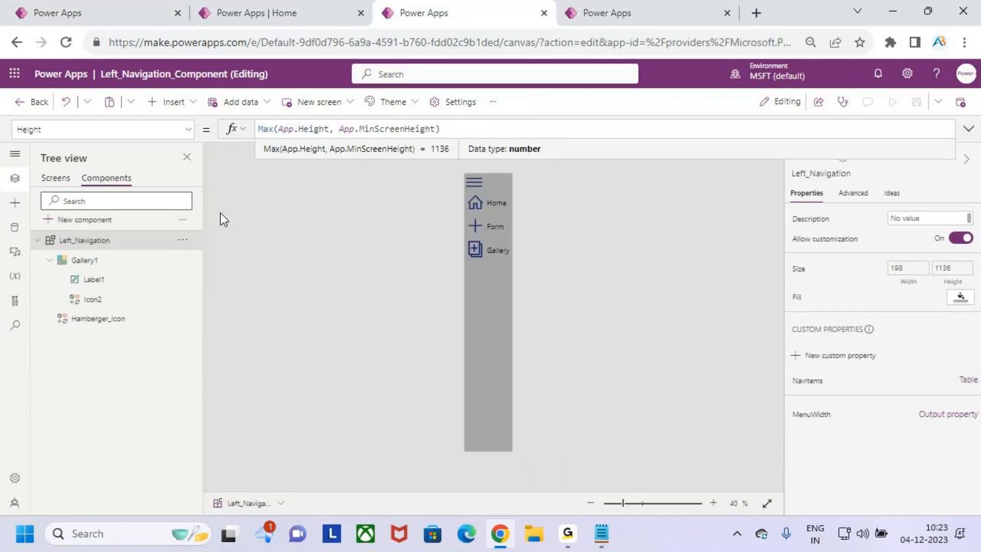
pyautogui.click(686, 21)
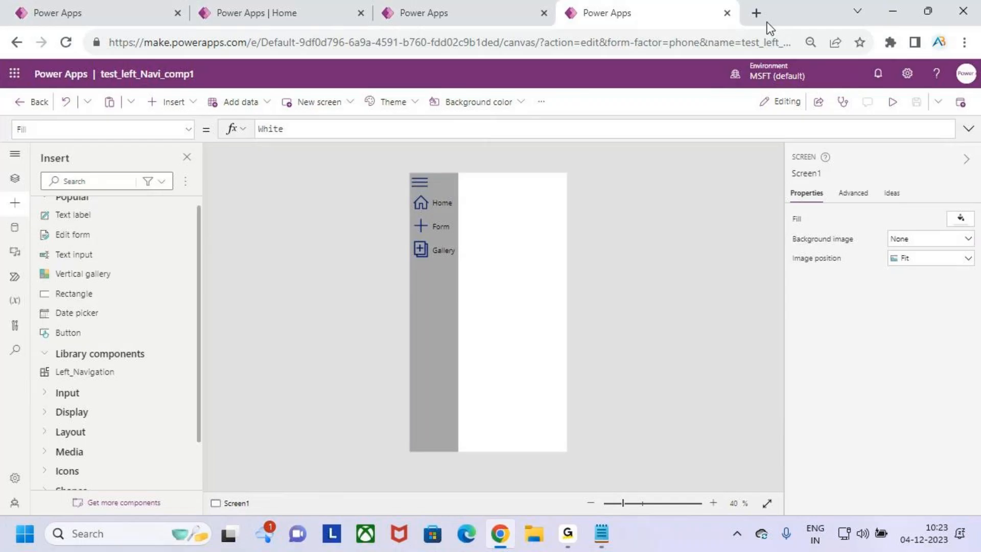
pyautogui.click(450, 12)
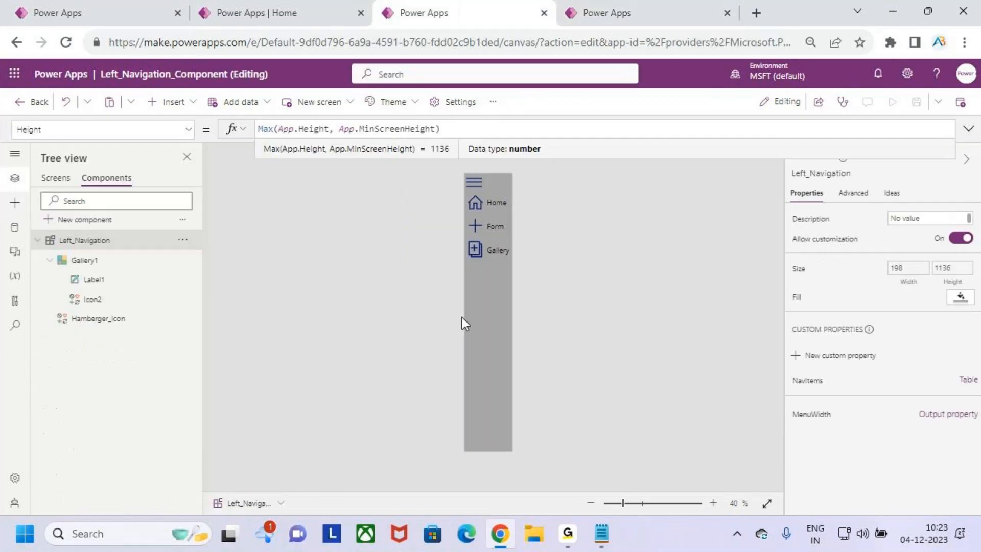
pyautogui.click(476, 288)
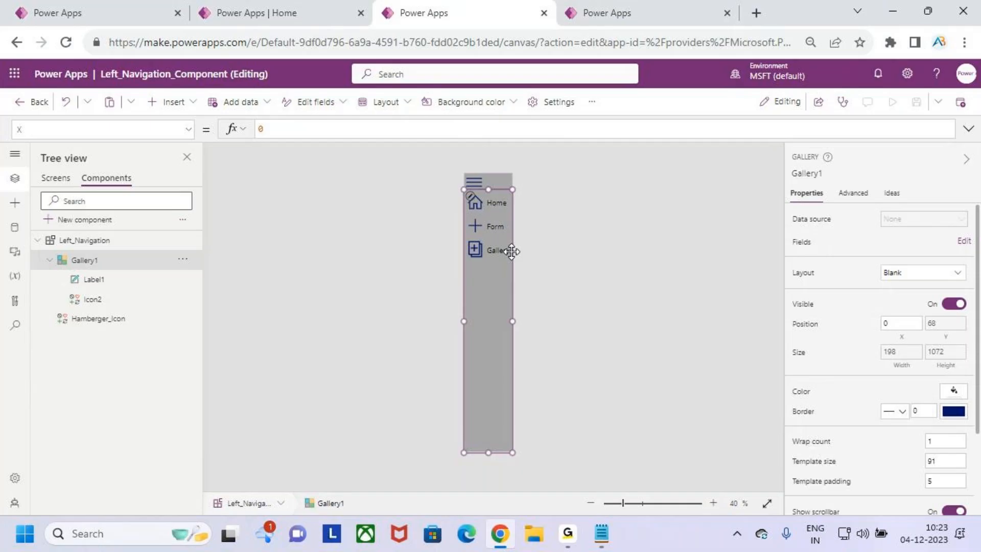
pyautogui.click(639, 13)
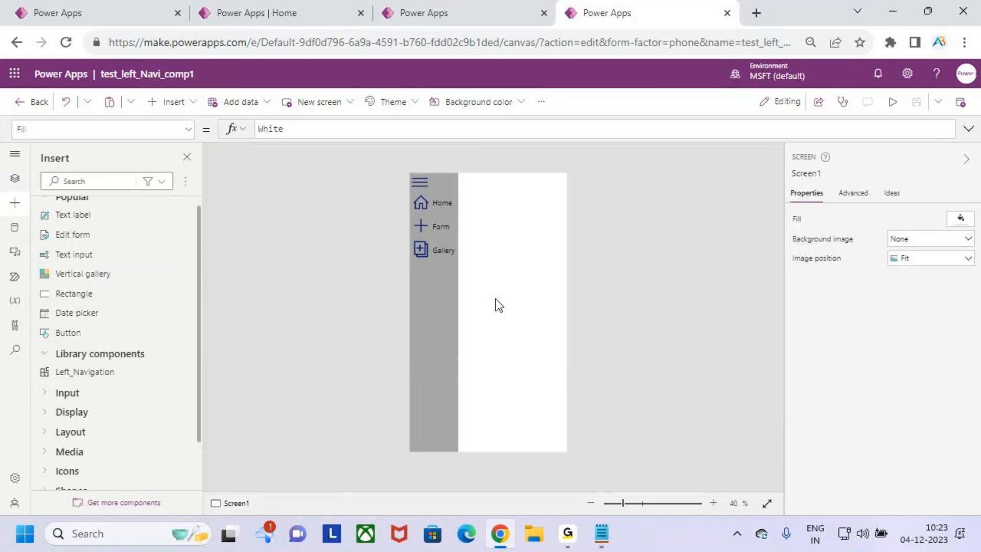
pyautogui.hotkey('ctrl', '2')
pyautogui.moveTo(409, 173); pyautogui.dragTo(460, 441)
pyautogui.moveTo(473, 327)
pyautogui.mouseDown()
pyautogui.moveTo(462, 339)
pyautogui.moveTo(471, 353)
pyautogui.mouseUp()
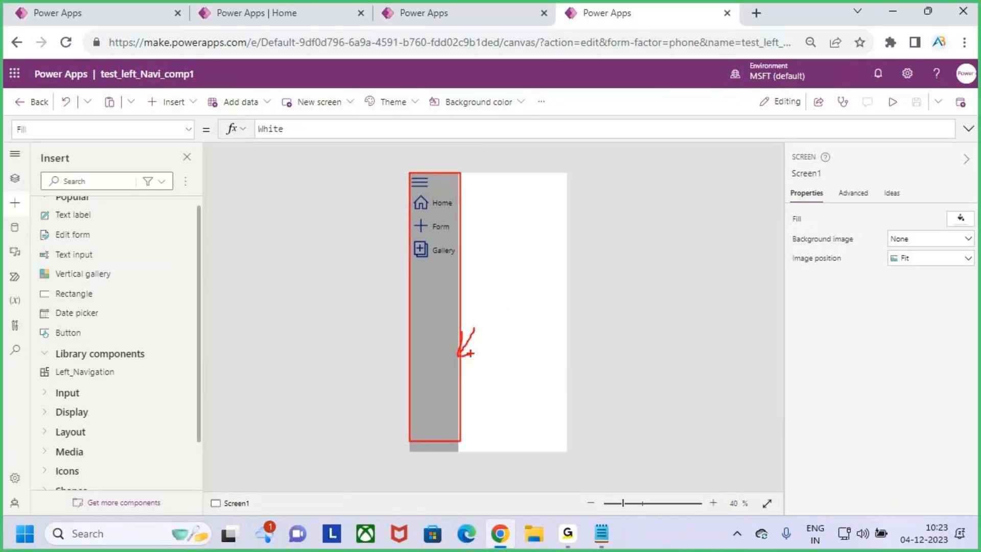
pyautogui.press('Escape')
pyautogui.click(485, 13)
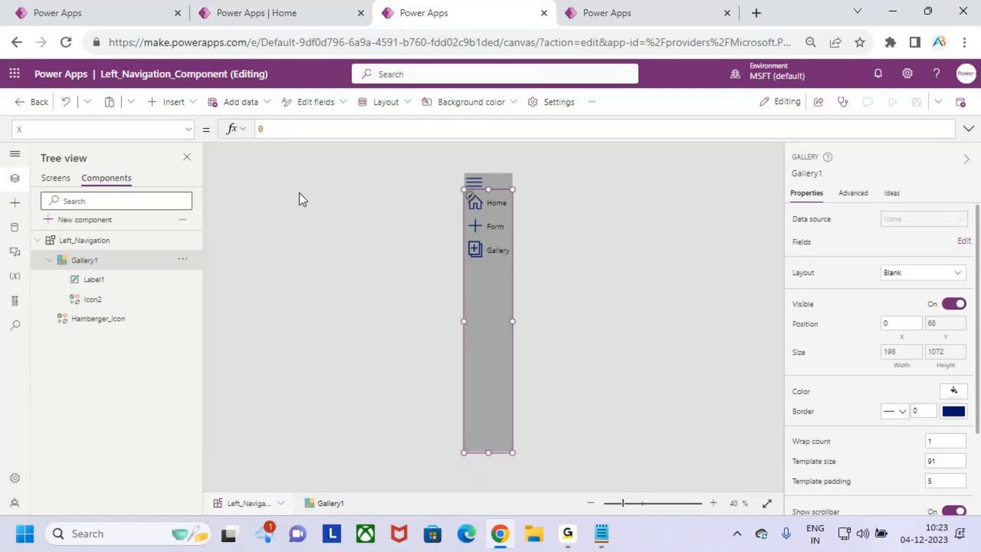
# Step: Preview Screen1 of the test_Left_Navigation_com tablet app and test moving between the Home, Form and Gallery screens with the left navigation icons
pyautogui.click(130, 14)
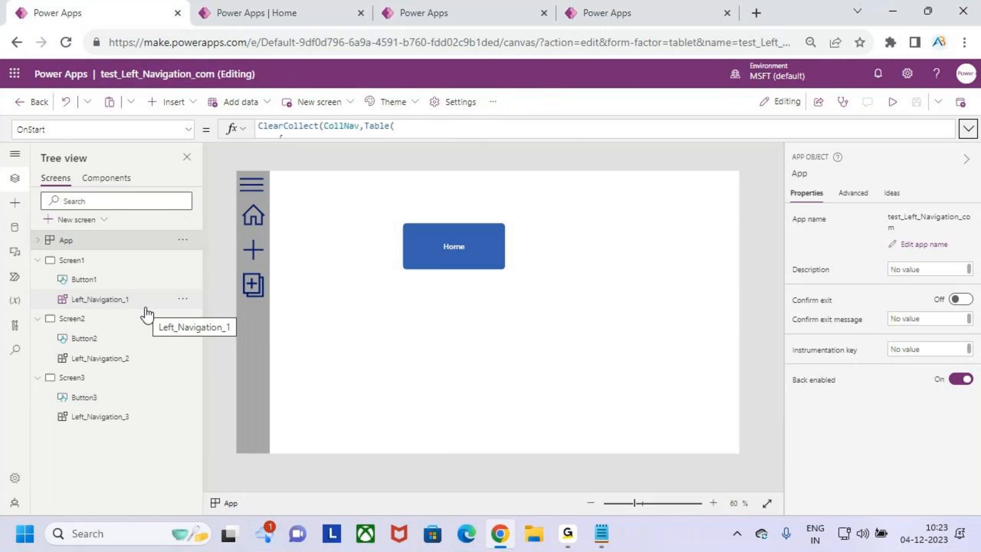
pyautogui.click(457, 369)
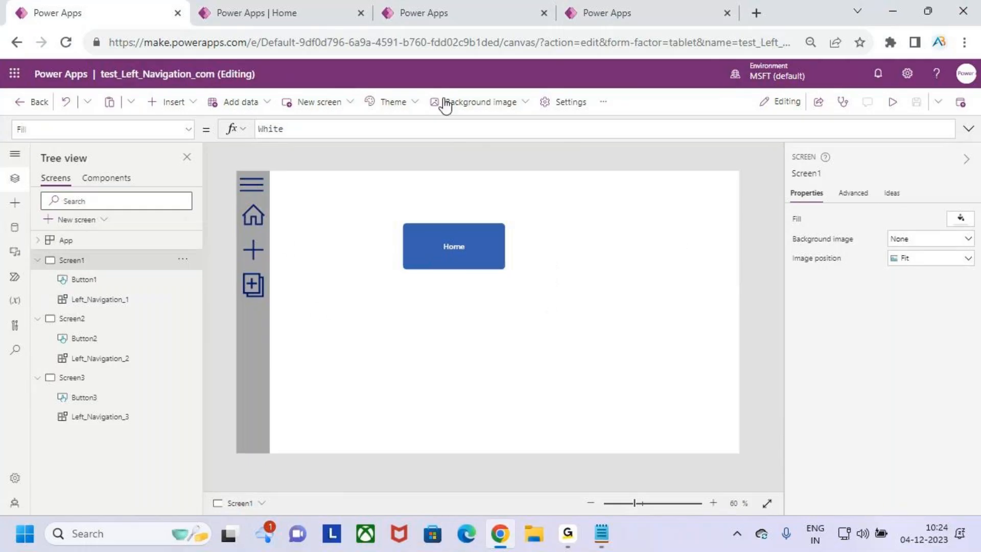
pyautogui.click(893, 102)
pyautogui.click(198, 274)
pyautogui.click(198, 274)
pyautogui.click(197, 225)
pyautogui.click(197, 185)
pyautogui.click(190, 235)
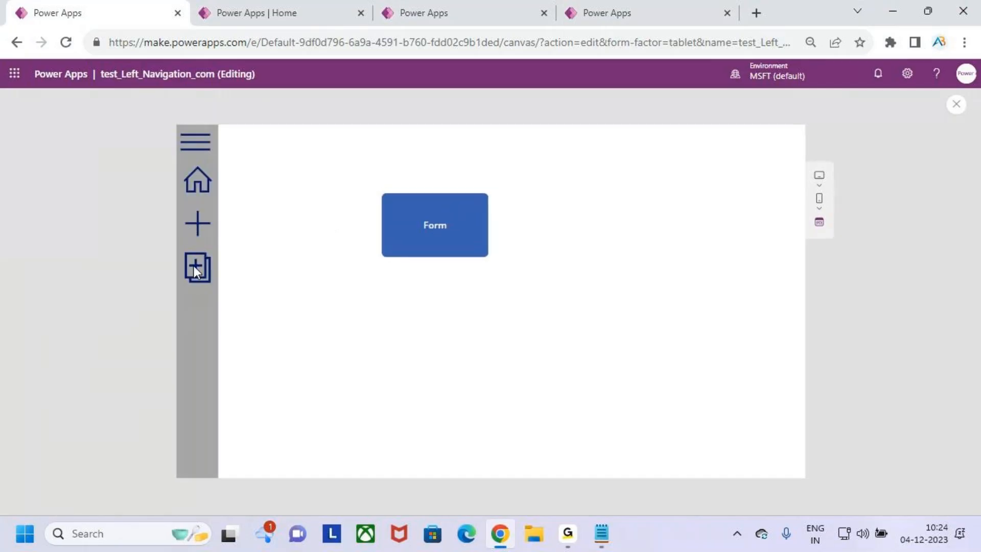
pyautogui.click(195, 263)
pyautogui.click(199, 185)
pyautogui.click(200, 228)
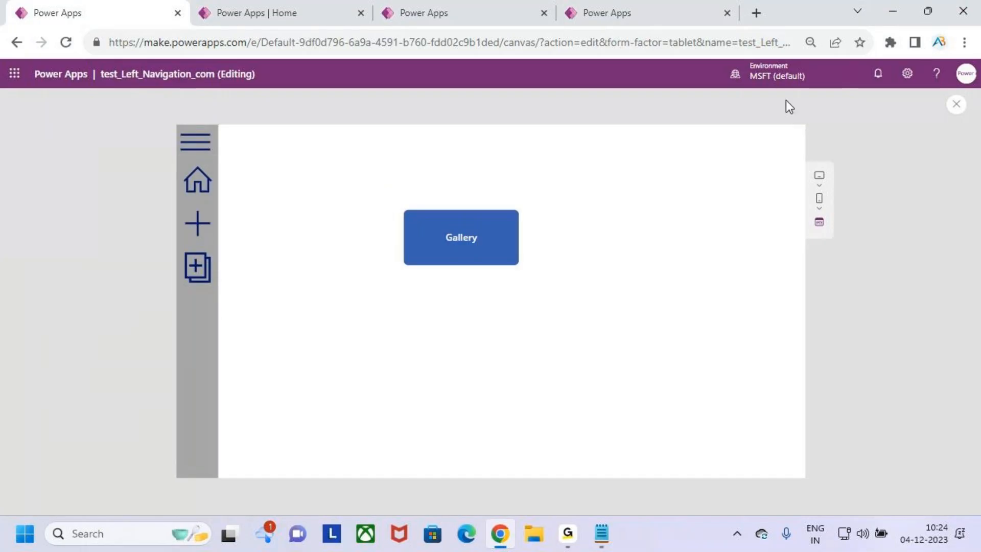
pyautogui.click(191, 185)
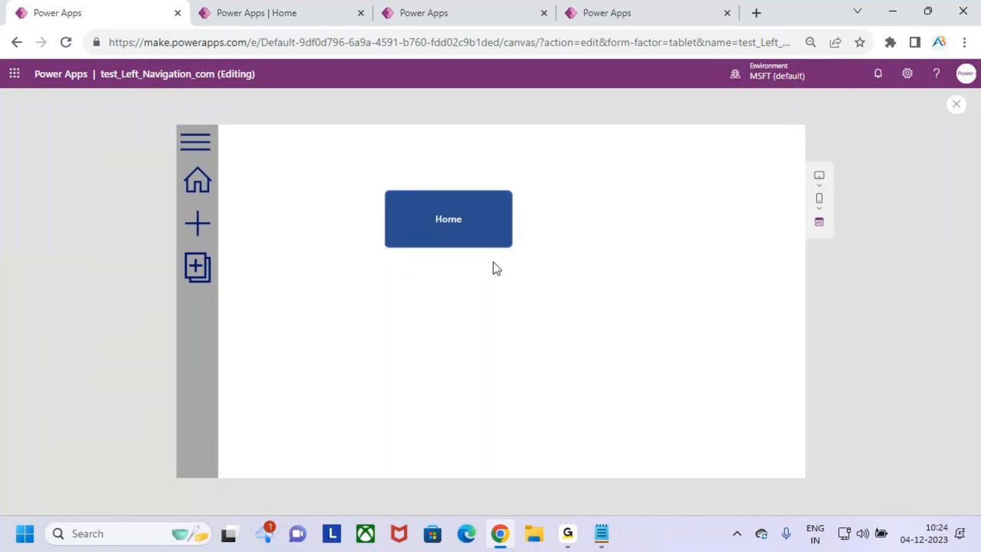
pyautogui.click(568, 534)
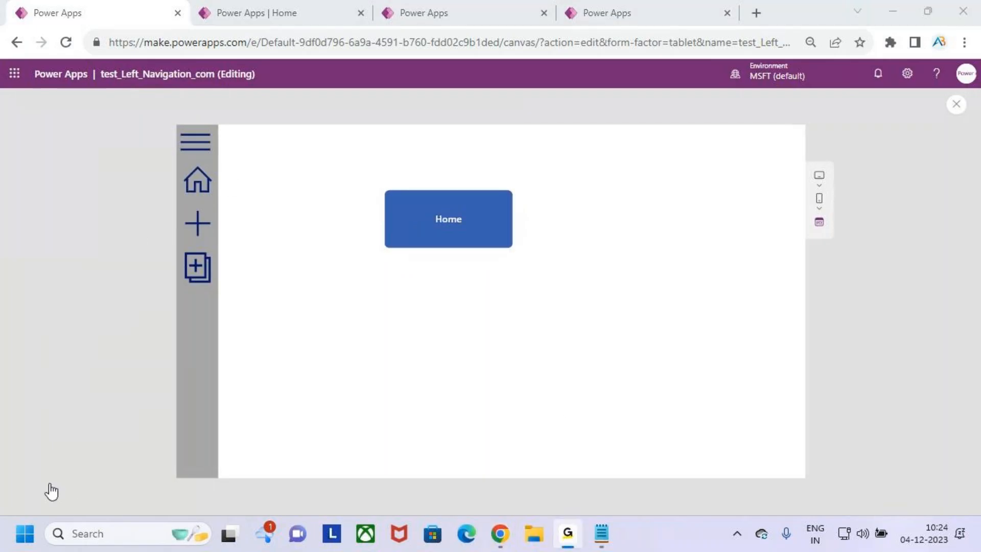